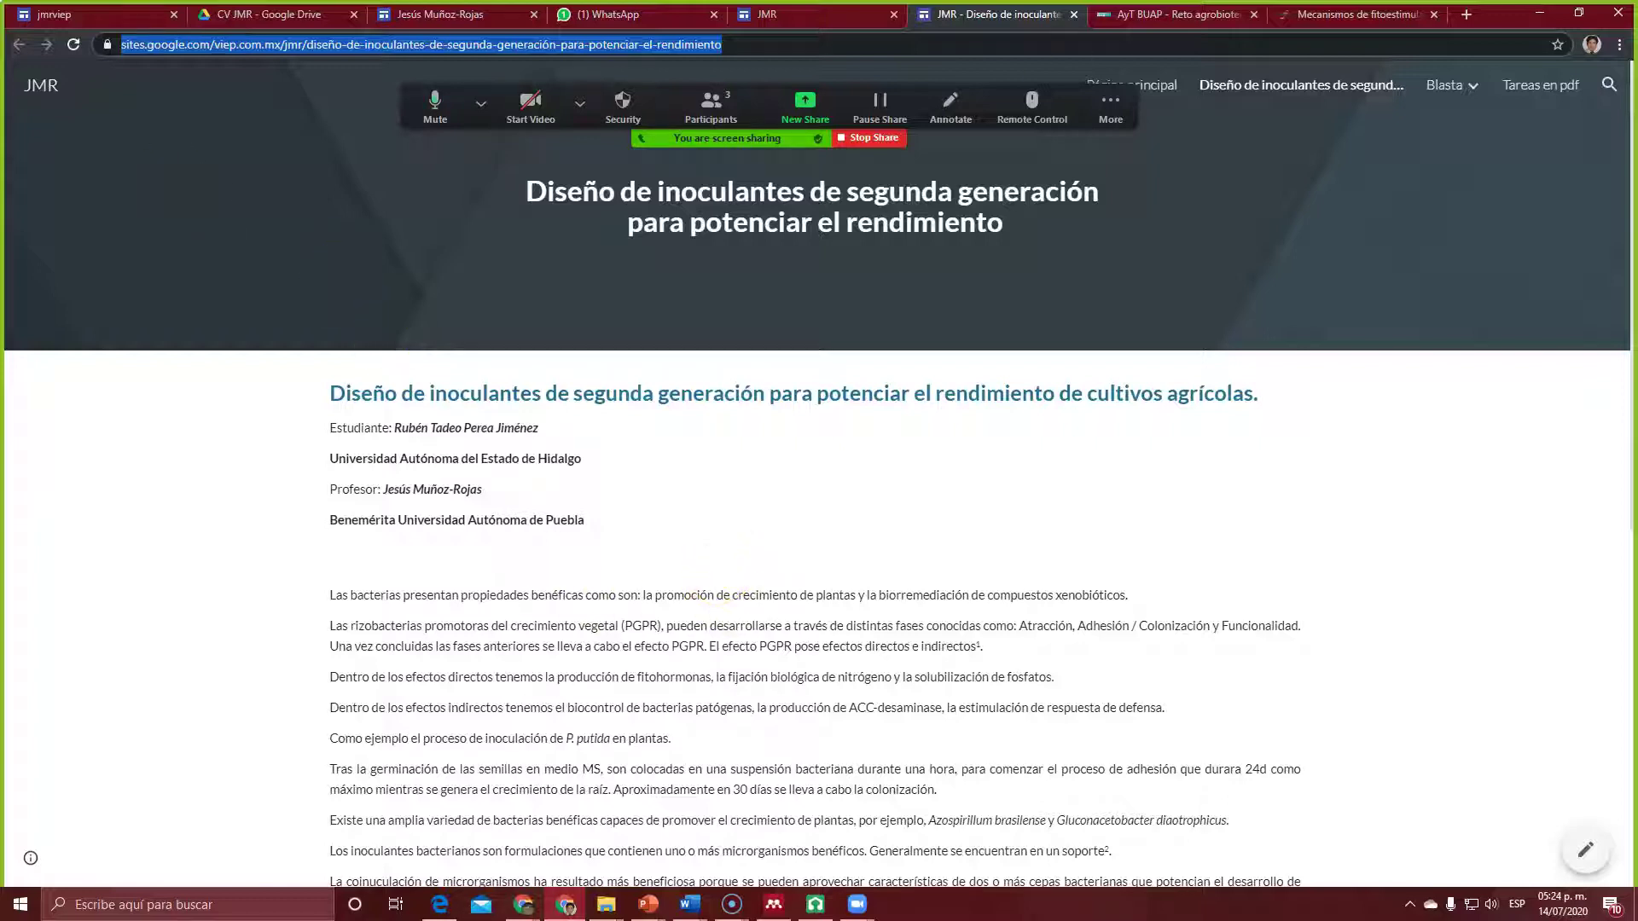
Step: Paste the inoculants article page link into the AMC WhatsApp chat and send it
{"action": "left_click", "coordinate": [616, 15]}
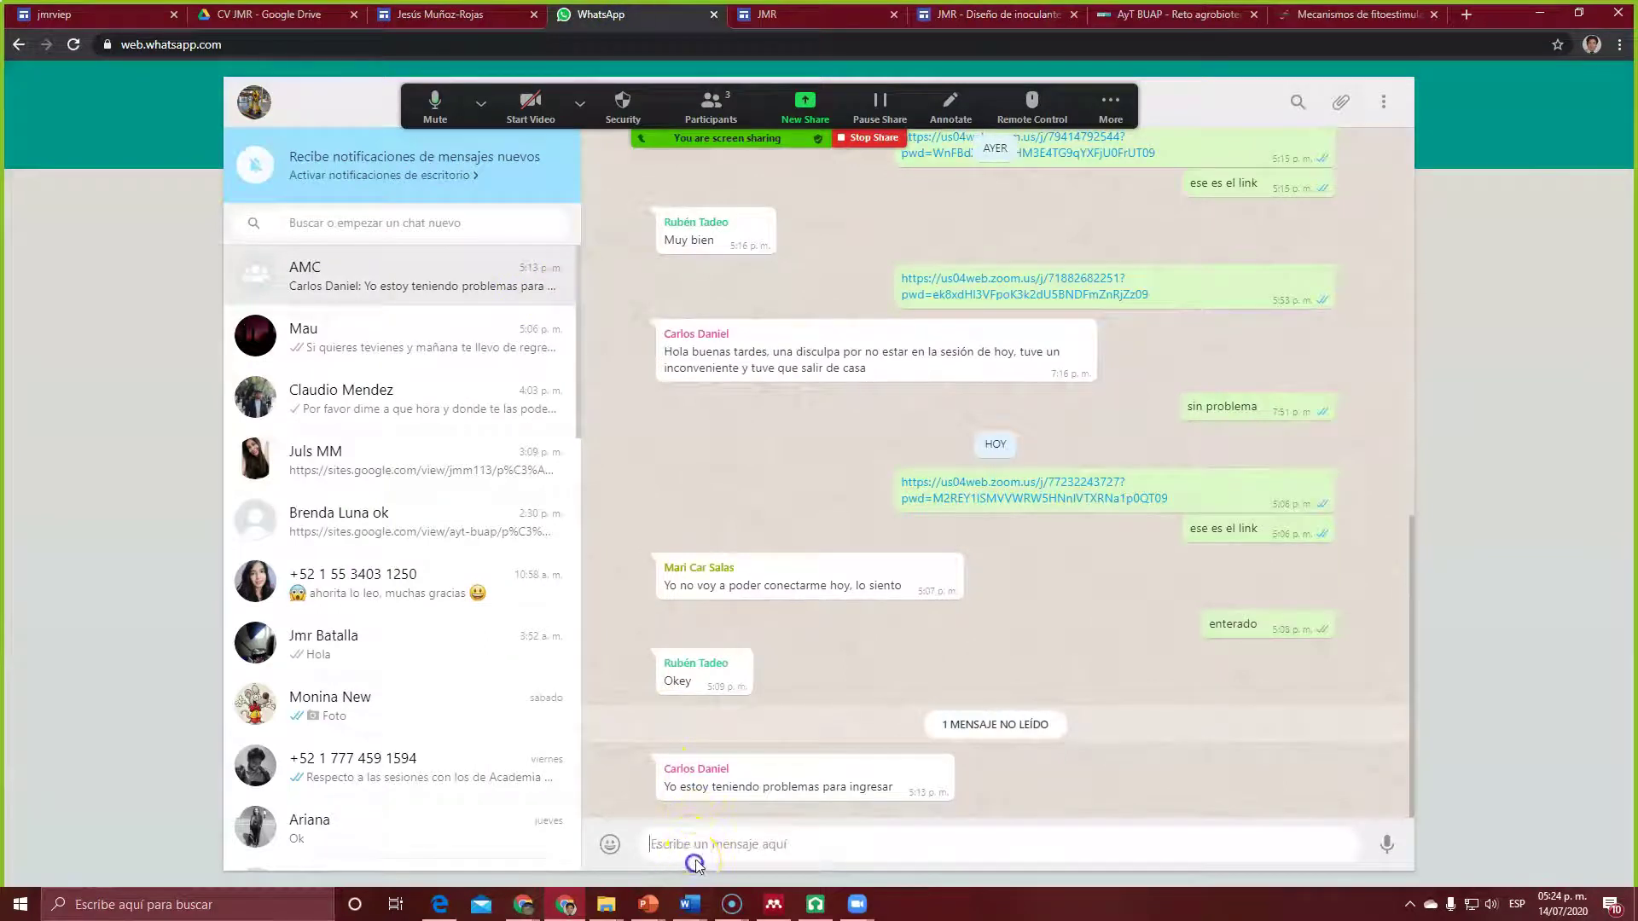
{"action": "type", "text": "https://sites.google.com/viep.com.mx/jmr/dise%C3%B1o-de-inoculantes-de-segunda-generaci%C3%B3n-para-potenciar-el-rendimiento"}
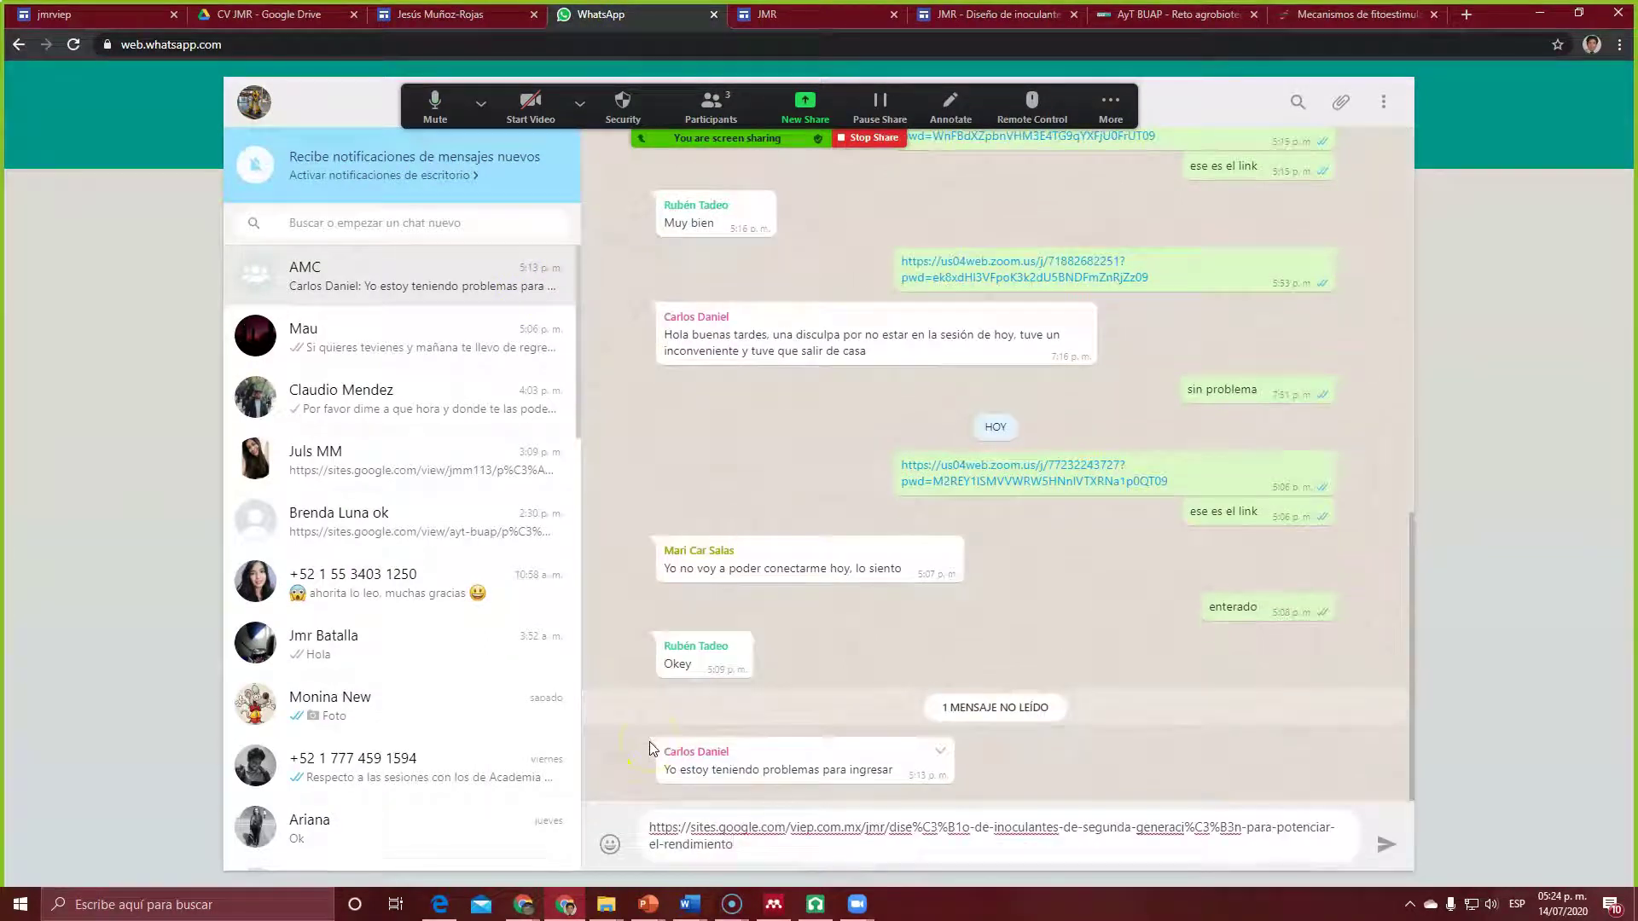
{"action": "key", "text": "Return"}
{"action": "left_click", "coordinate": [1322, 15]}
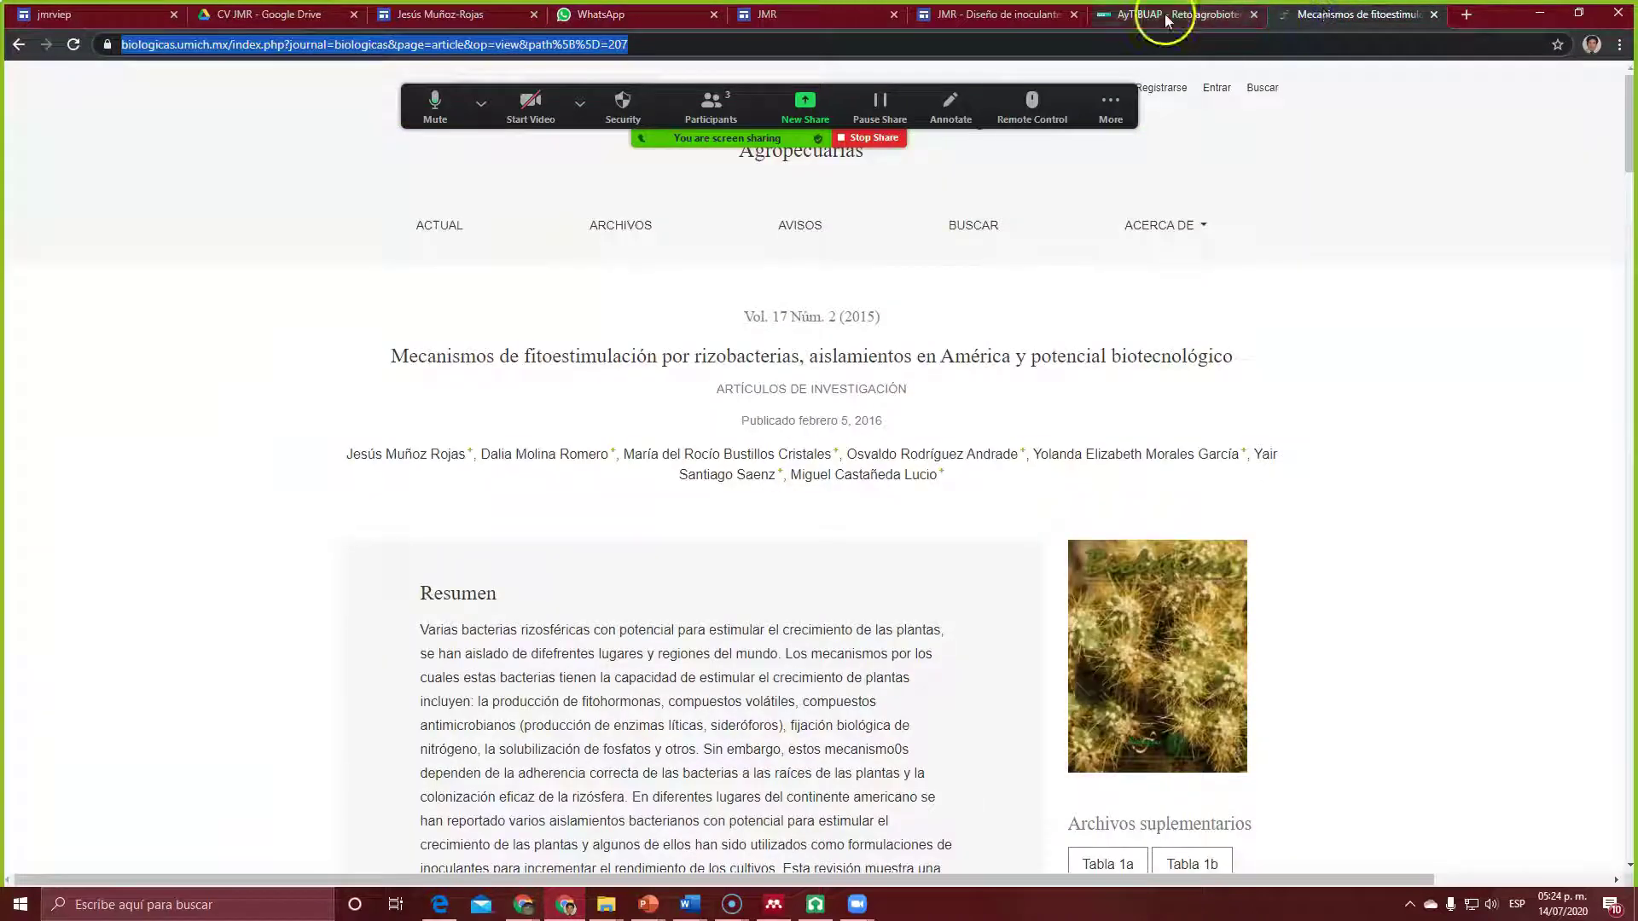
Step: Scroll the published inoculants article page down to its numbered list and references
{"action": "left_click", "coordinate": [981, 16]}
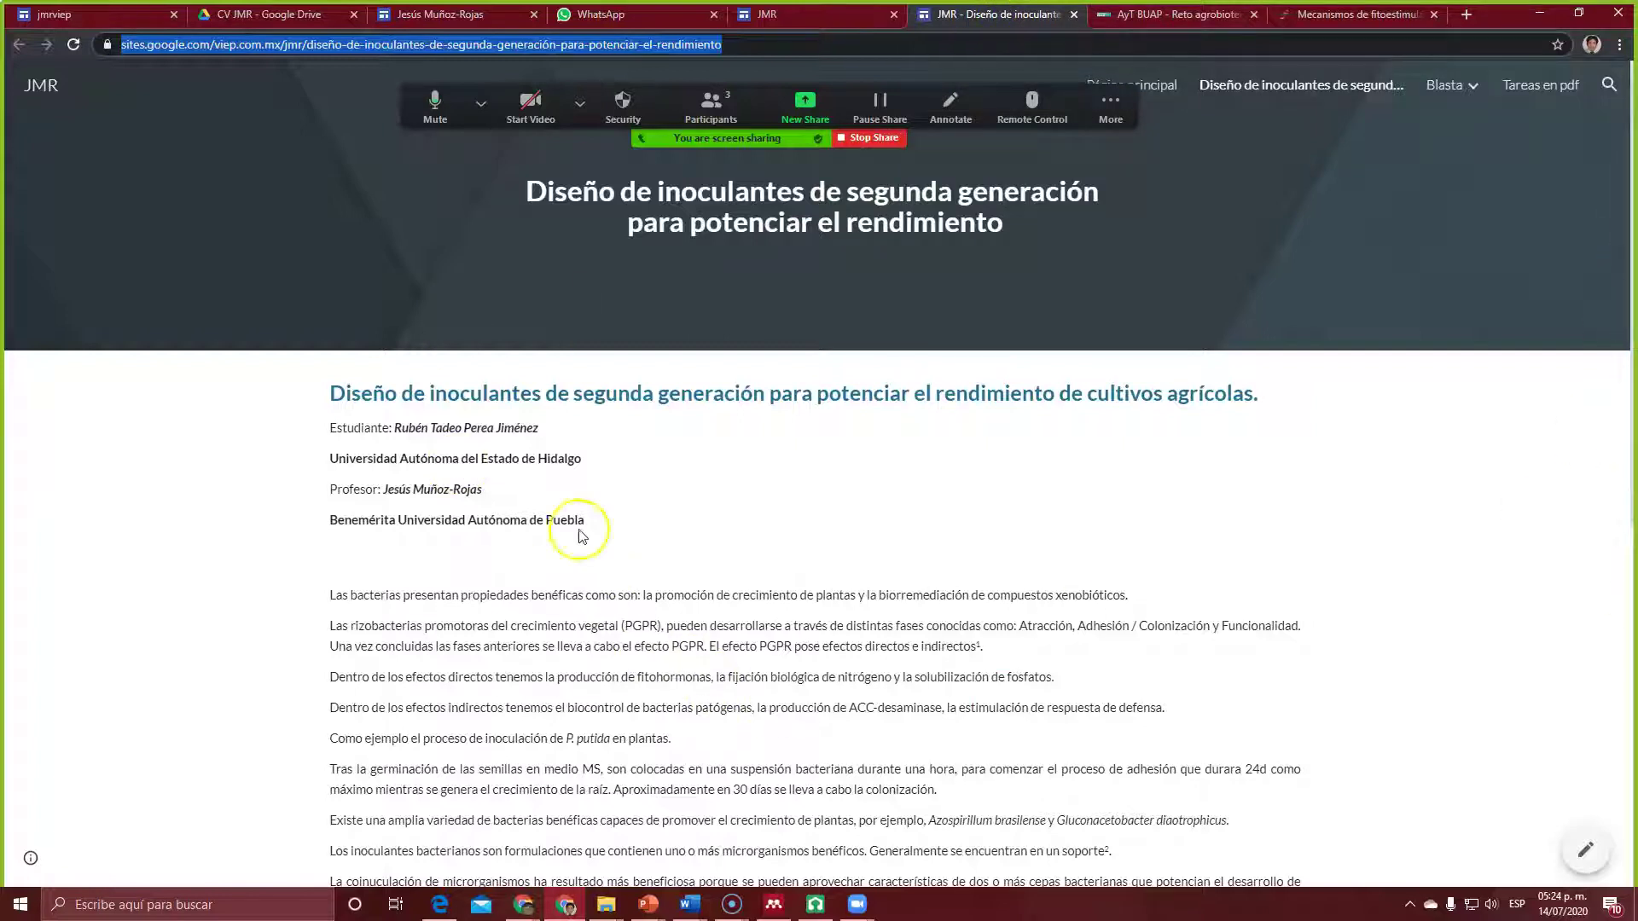
{"action": "left_click_drag", "start_coordinate": [1634, 226], "coordinate": [1634, 623]}
{"action": "left_click_drag", "start_coordinate": [1634, 735], "coordinate": [1634, 175]}
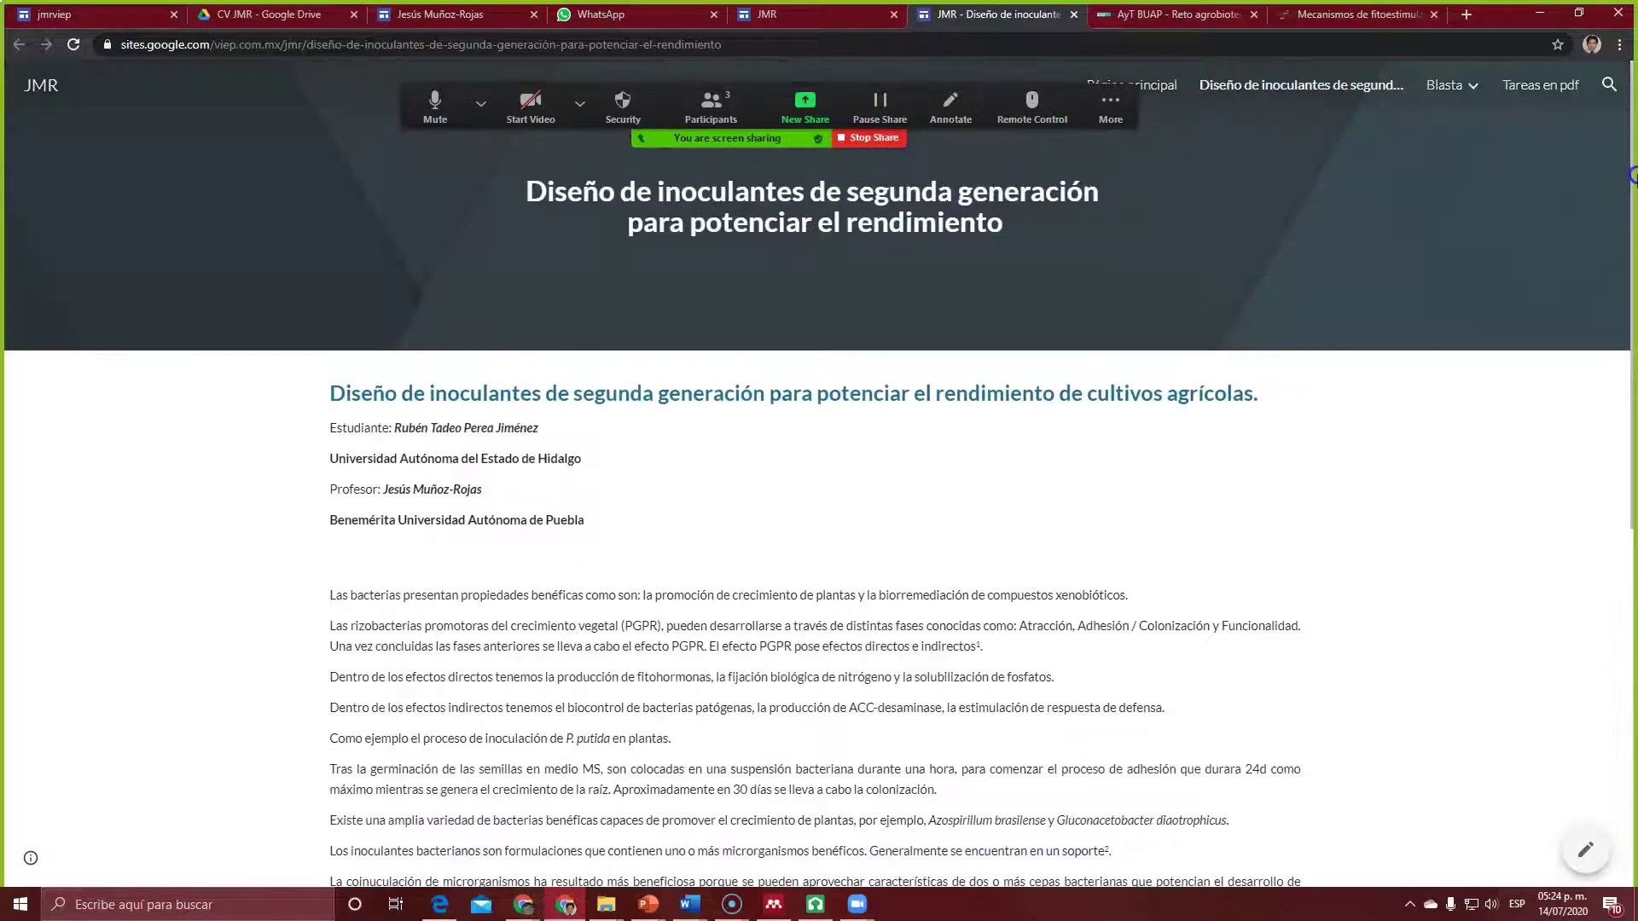
{"action": "left_click", "coordinate": [1632, 158]}
{"action": "left_click_drag", "start_coordinate": [1632, 152], "coordinate": [1624, 543]}
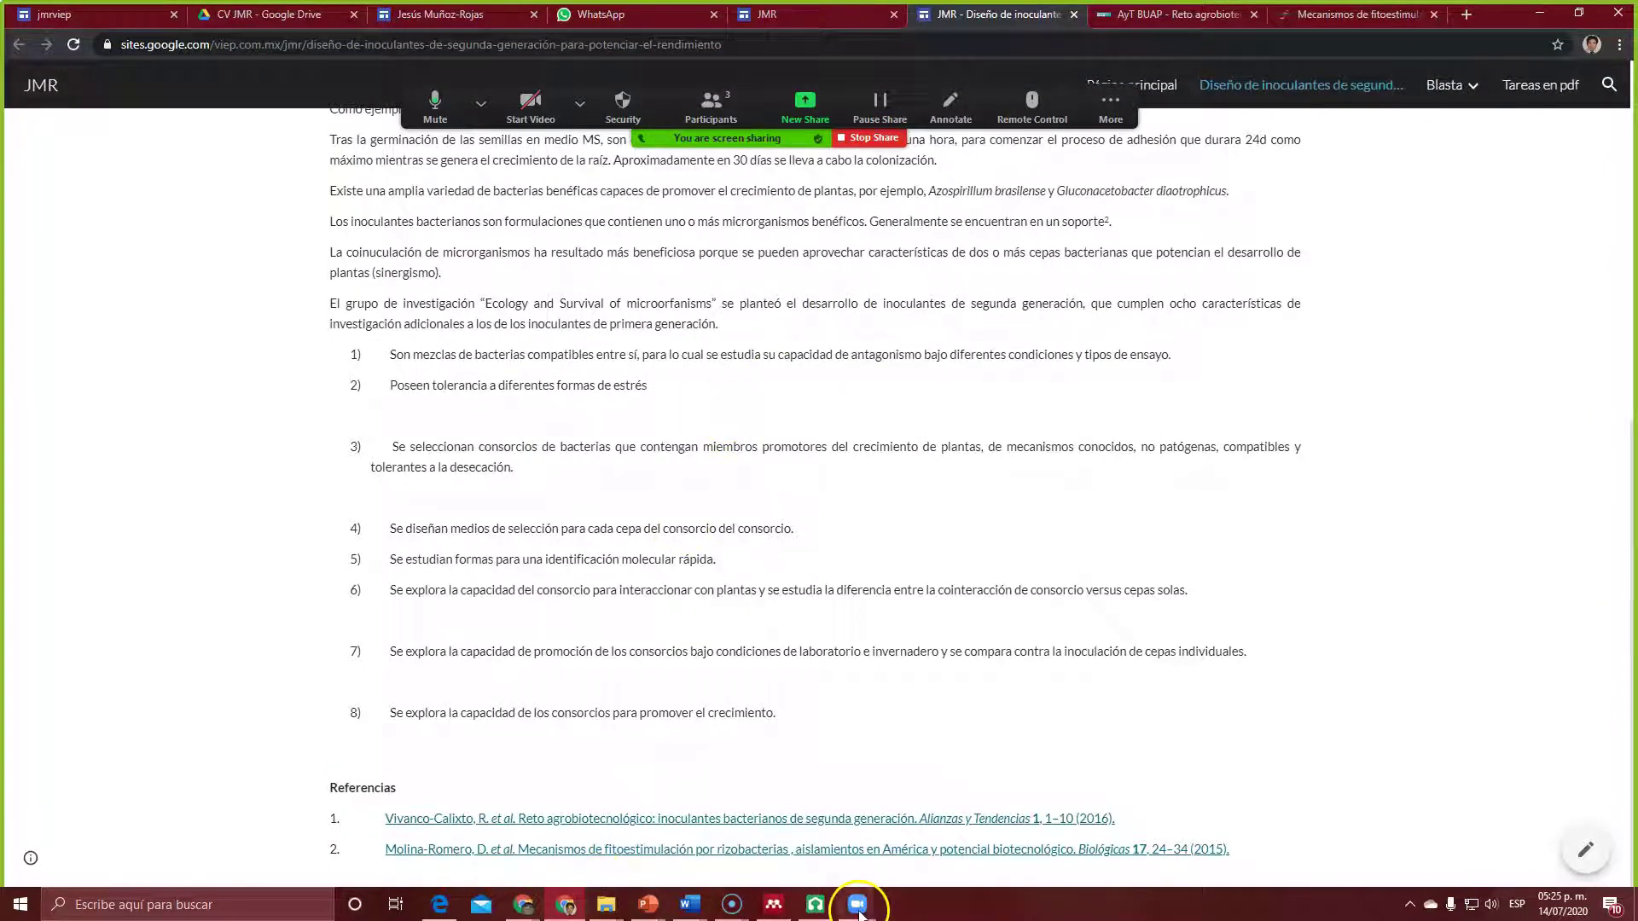
Step: Bring up the Word copy of the inoculants article and select all its text
{"action": "left_click", "coordinate": [691, 904]}
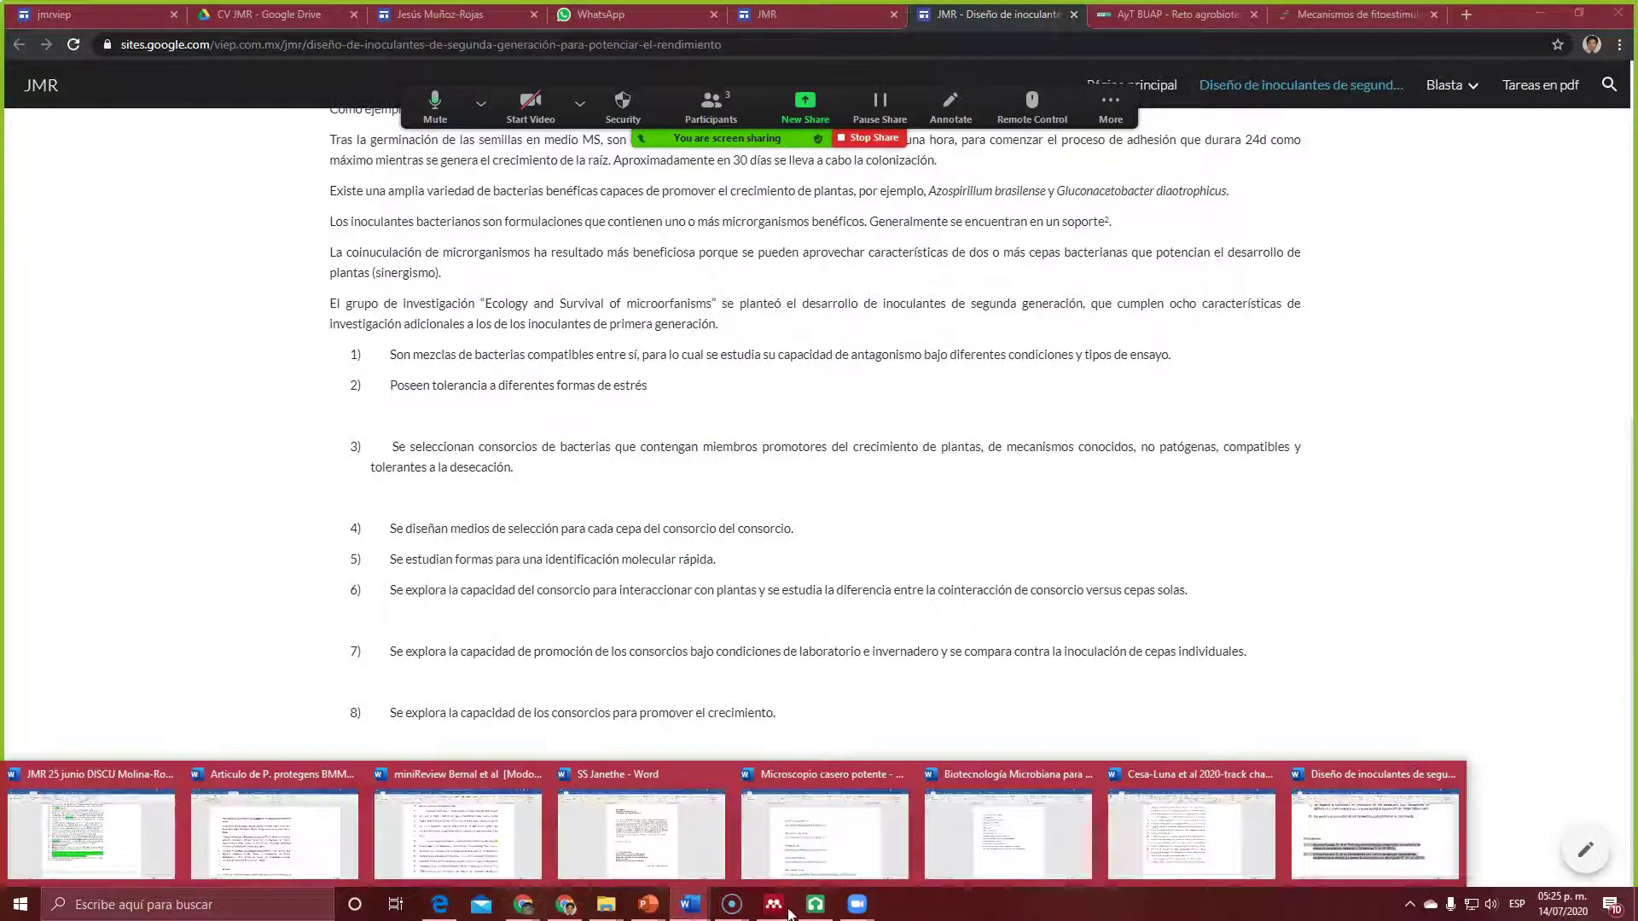
{"action": "left_click", "coordinate": [1350, 806]}
{"action": "key", "text": "ctrl+a"}
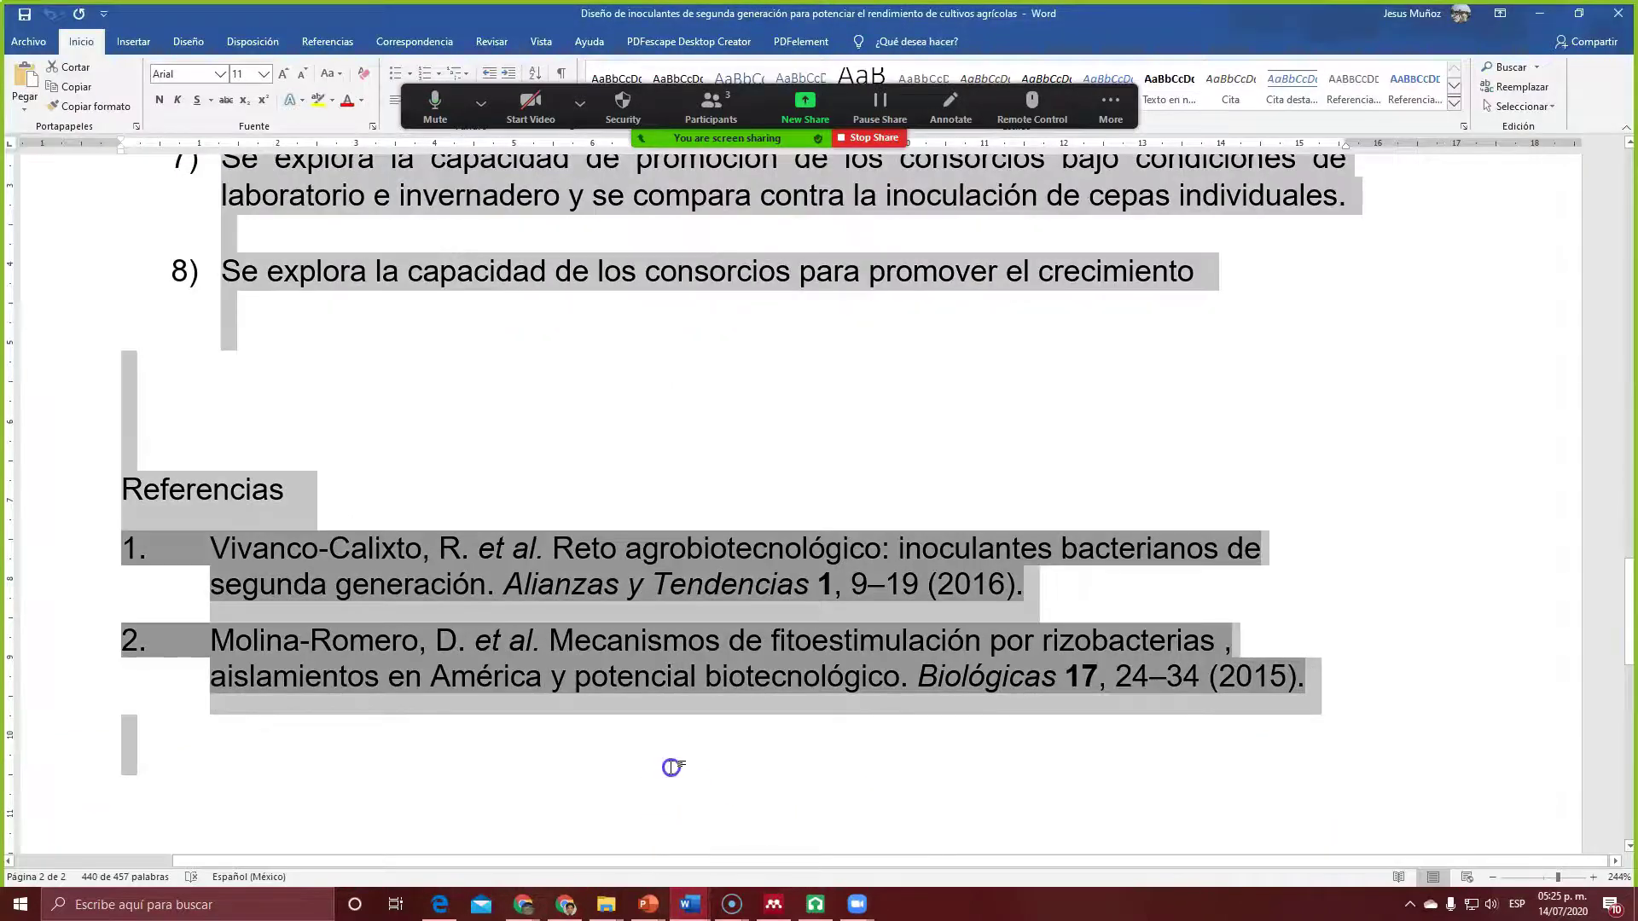
Step: Start Save As in Word and browse to Documentos > AMC > the student's subfolder
{"action": "left_click", "coordinate": [671, 768]}
{"action": "left_click", "coordinate": [213, 415]}
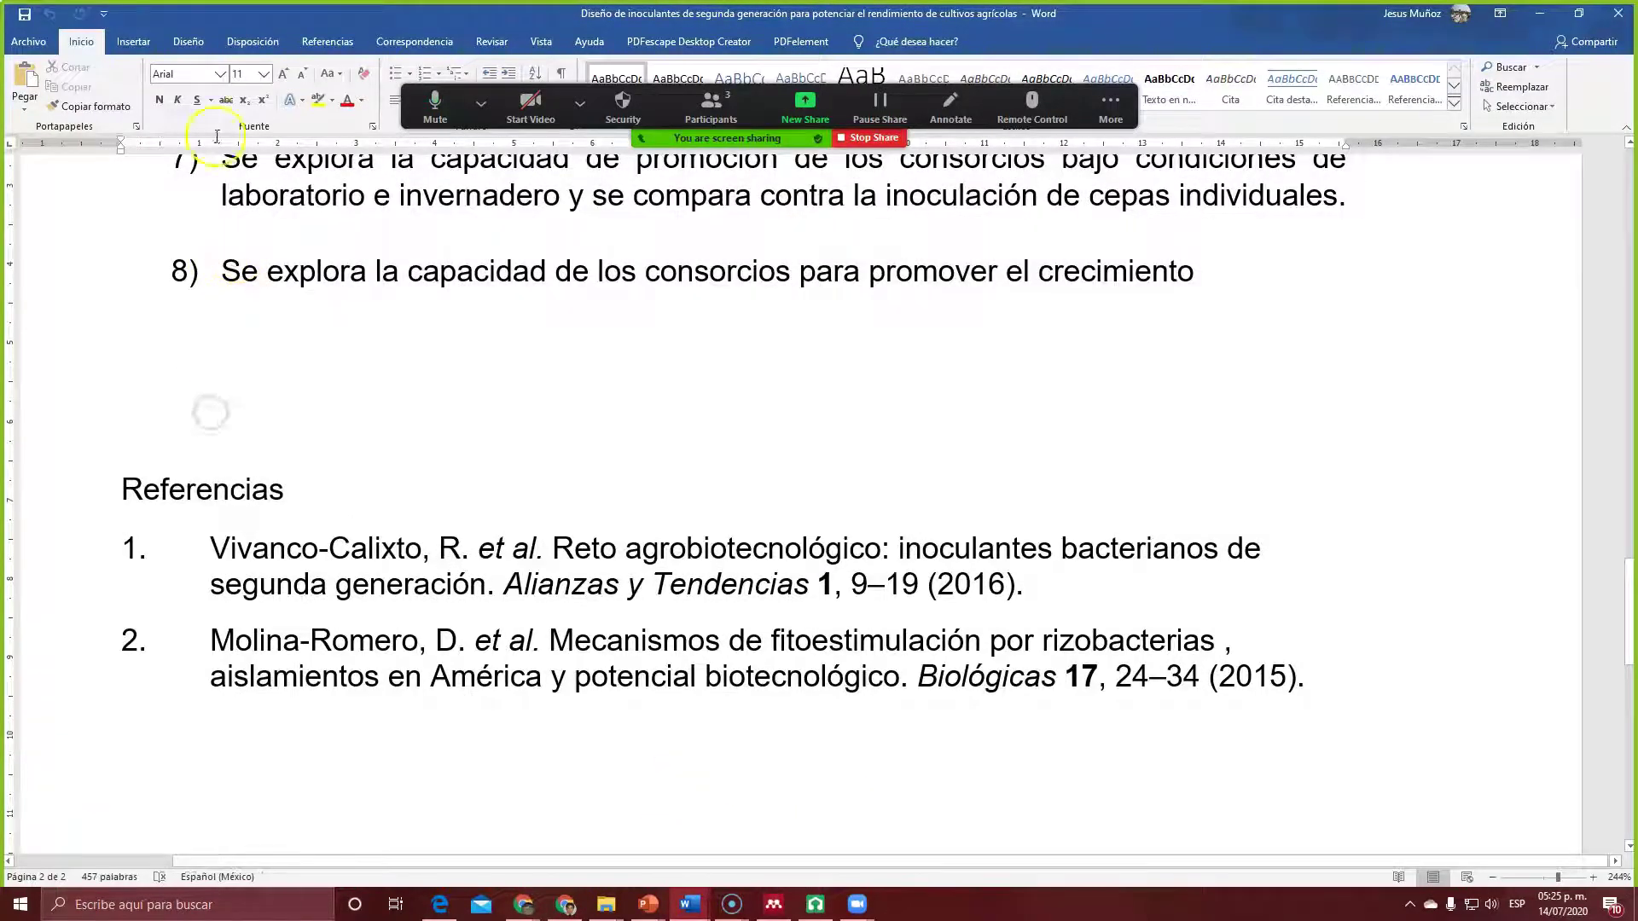
{"action": "left_click", "coordinate": [34, 42]}
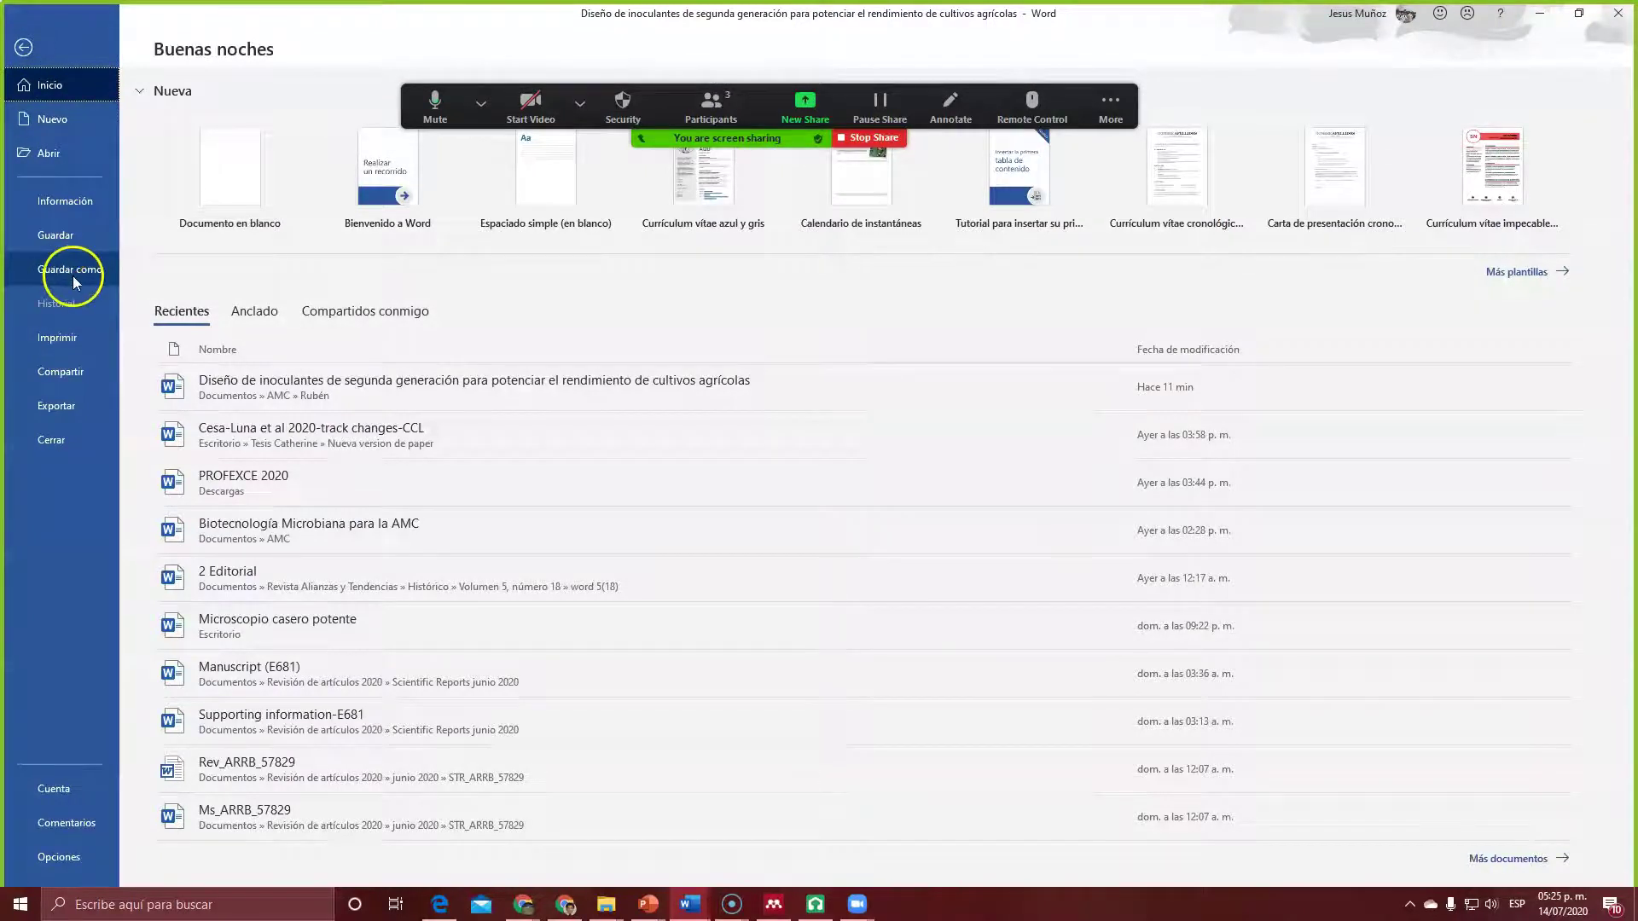
{"action": "left_click", "coordinate": [73, 274]}
{"action": "left_click", "coordinate": [248, 265]}
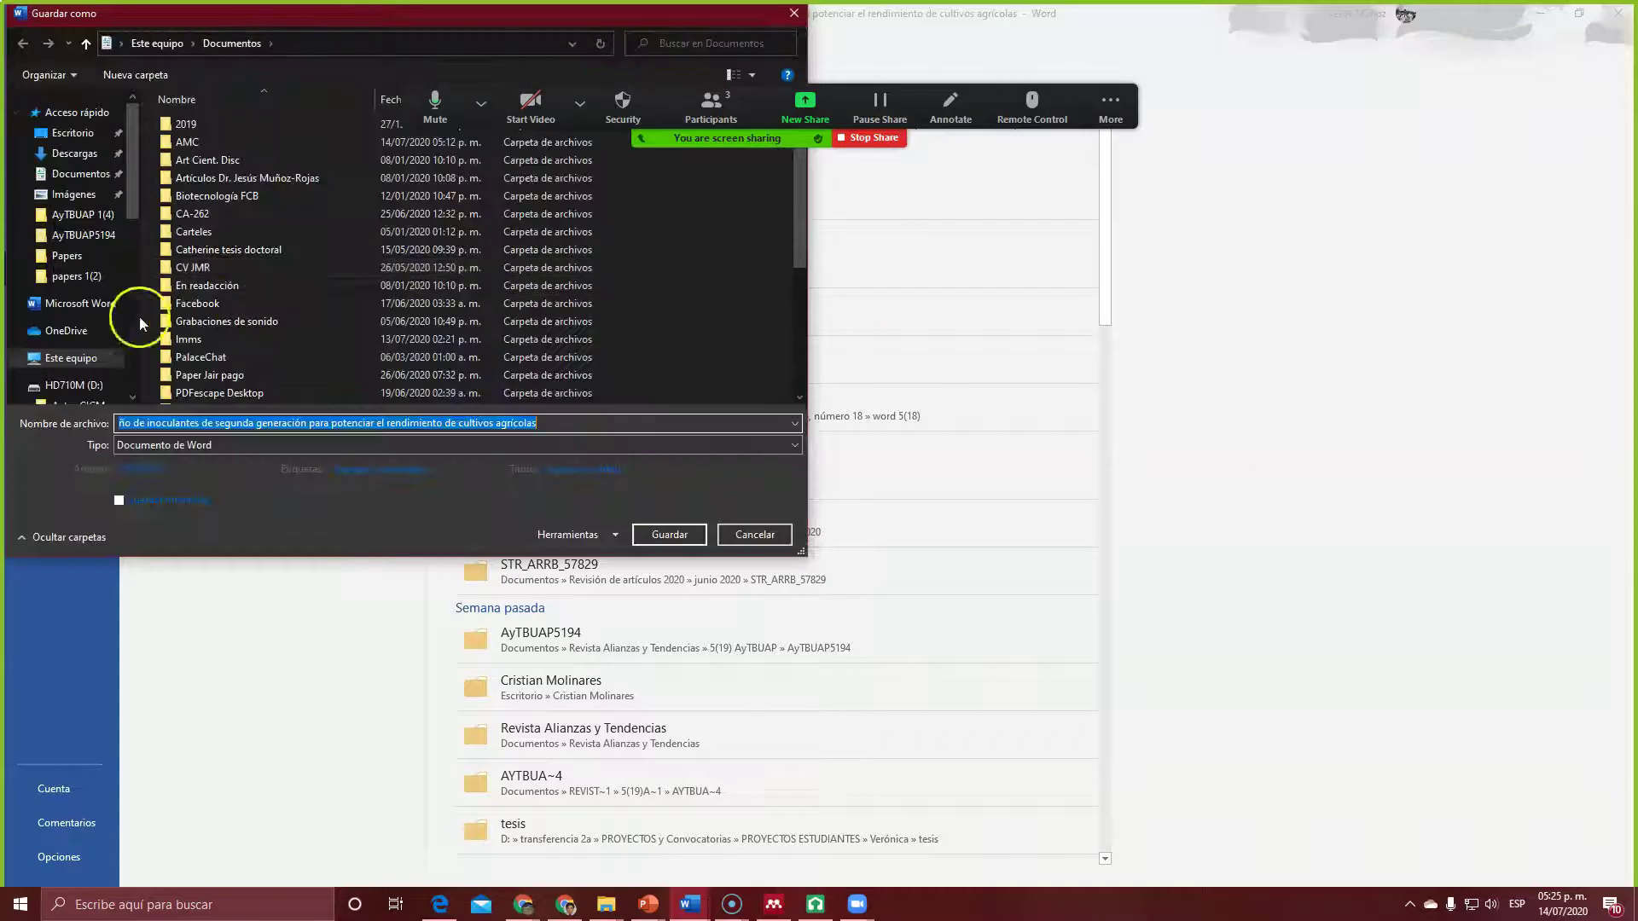
{"action": "left_click", "coordinate": [119, 173]}
{"action": "left_click", "coordinate": [181, 142]}
{"action": "double_click", "coordinate": [180, 142]}
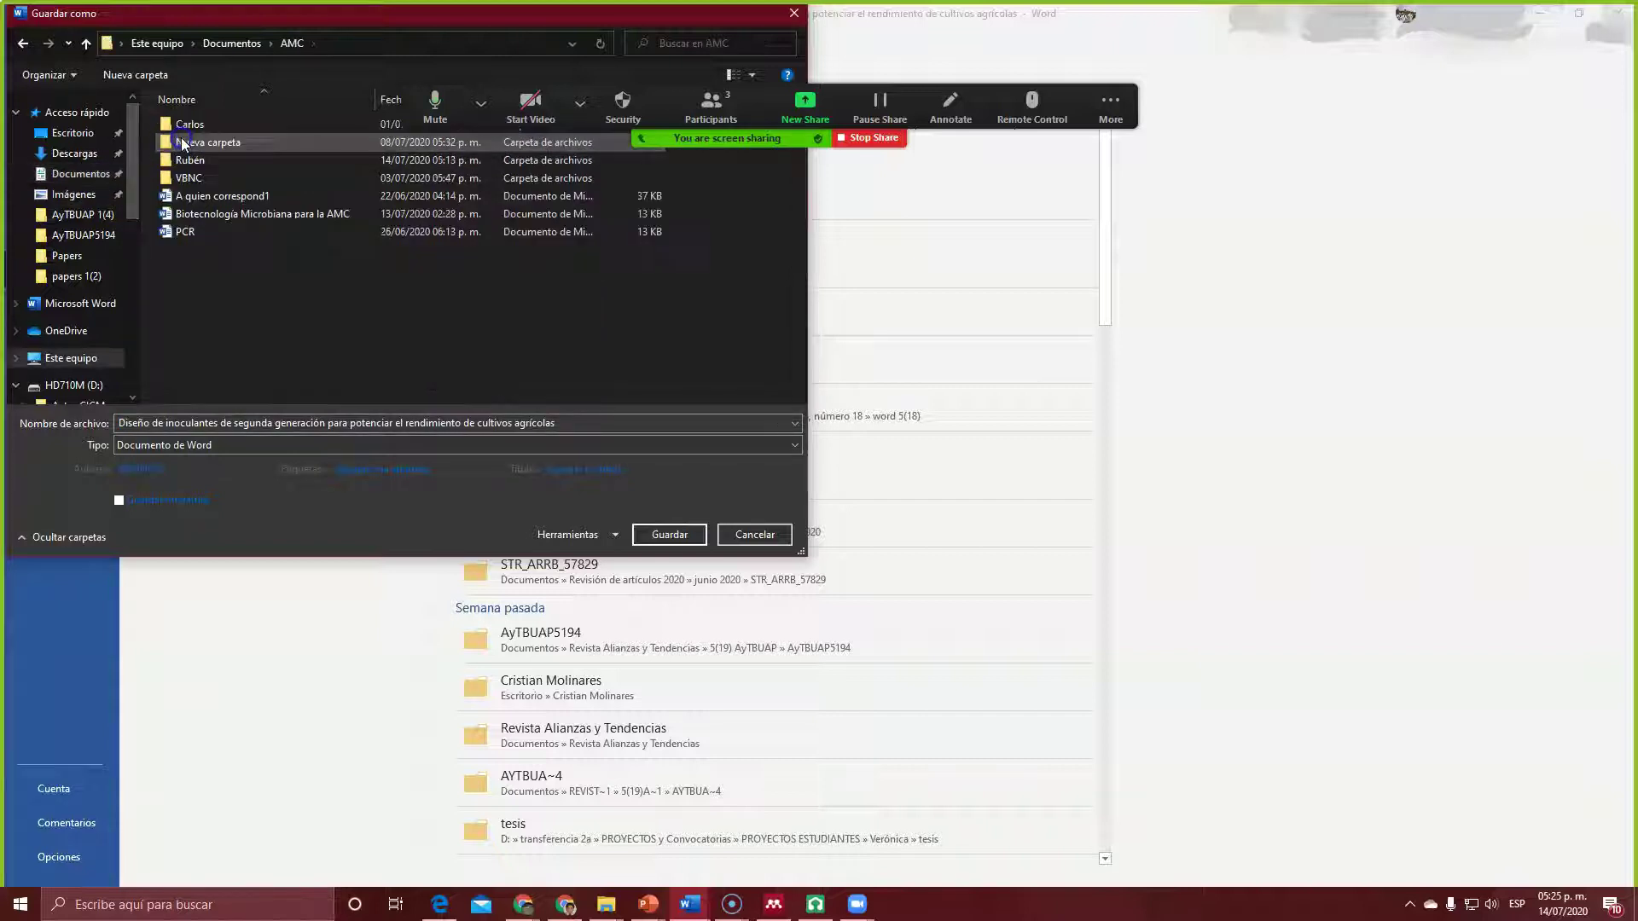
{"action": "double_click", "coordinate": [187, 166]}
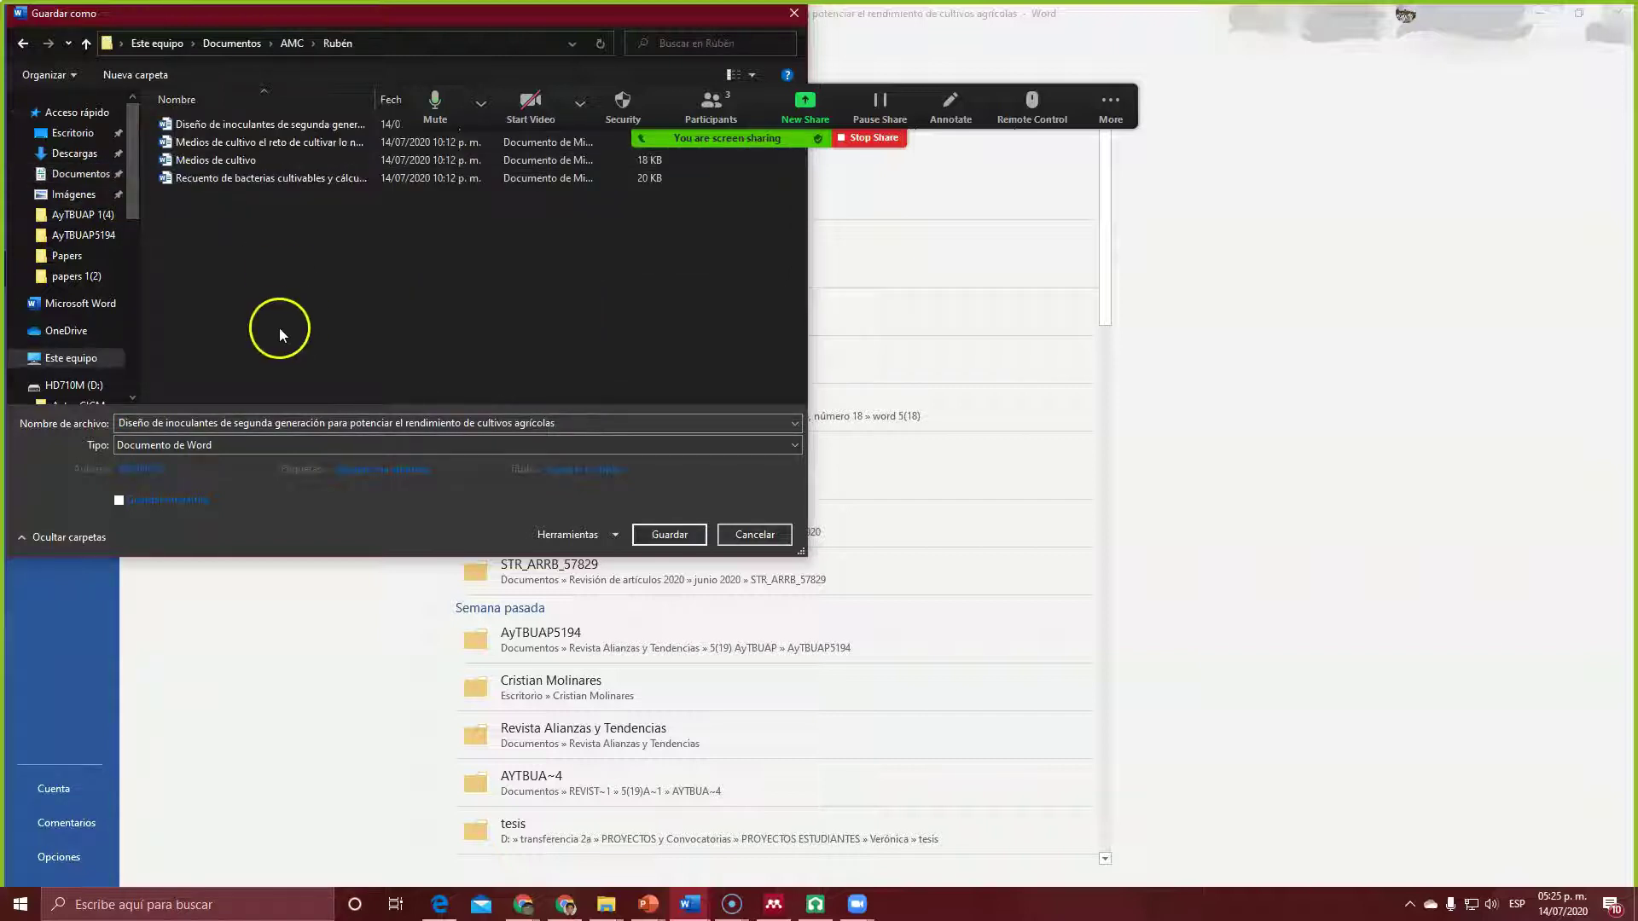
Step: Set the file type to PDF and save the article there
{"action": "left_click", "coordinate": [209, 467]}
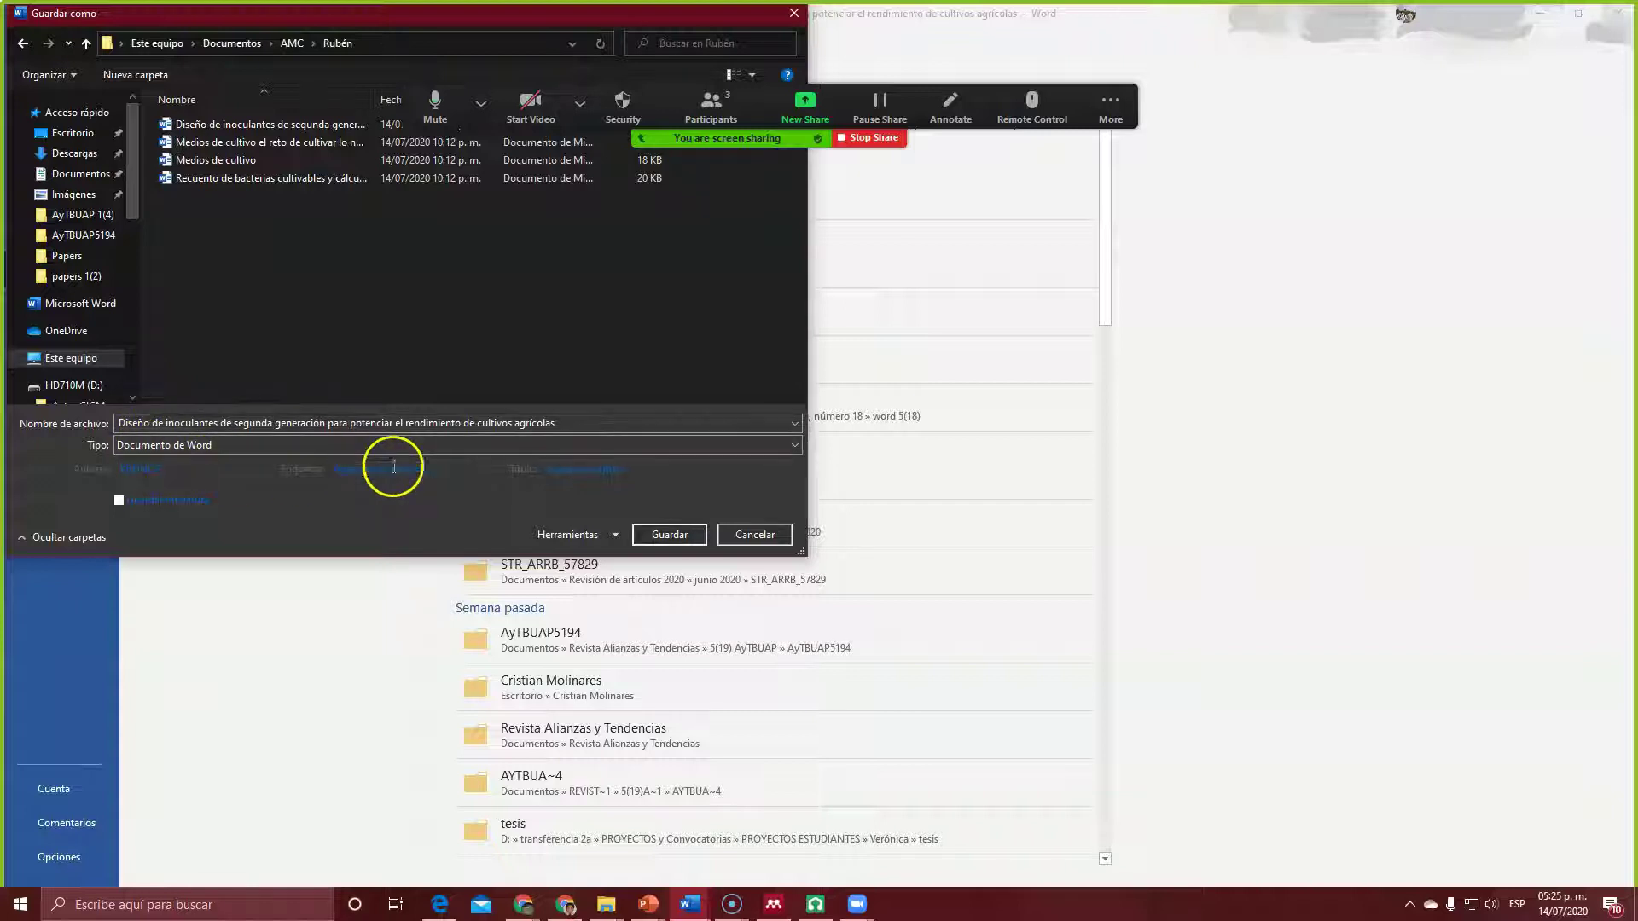
{"action": "left_click", "coordinate": [794, 445]}
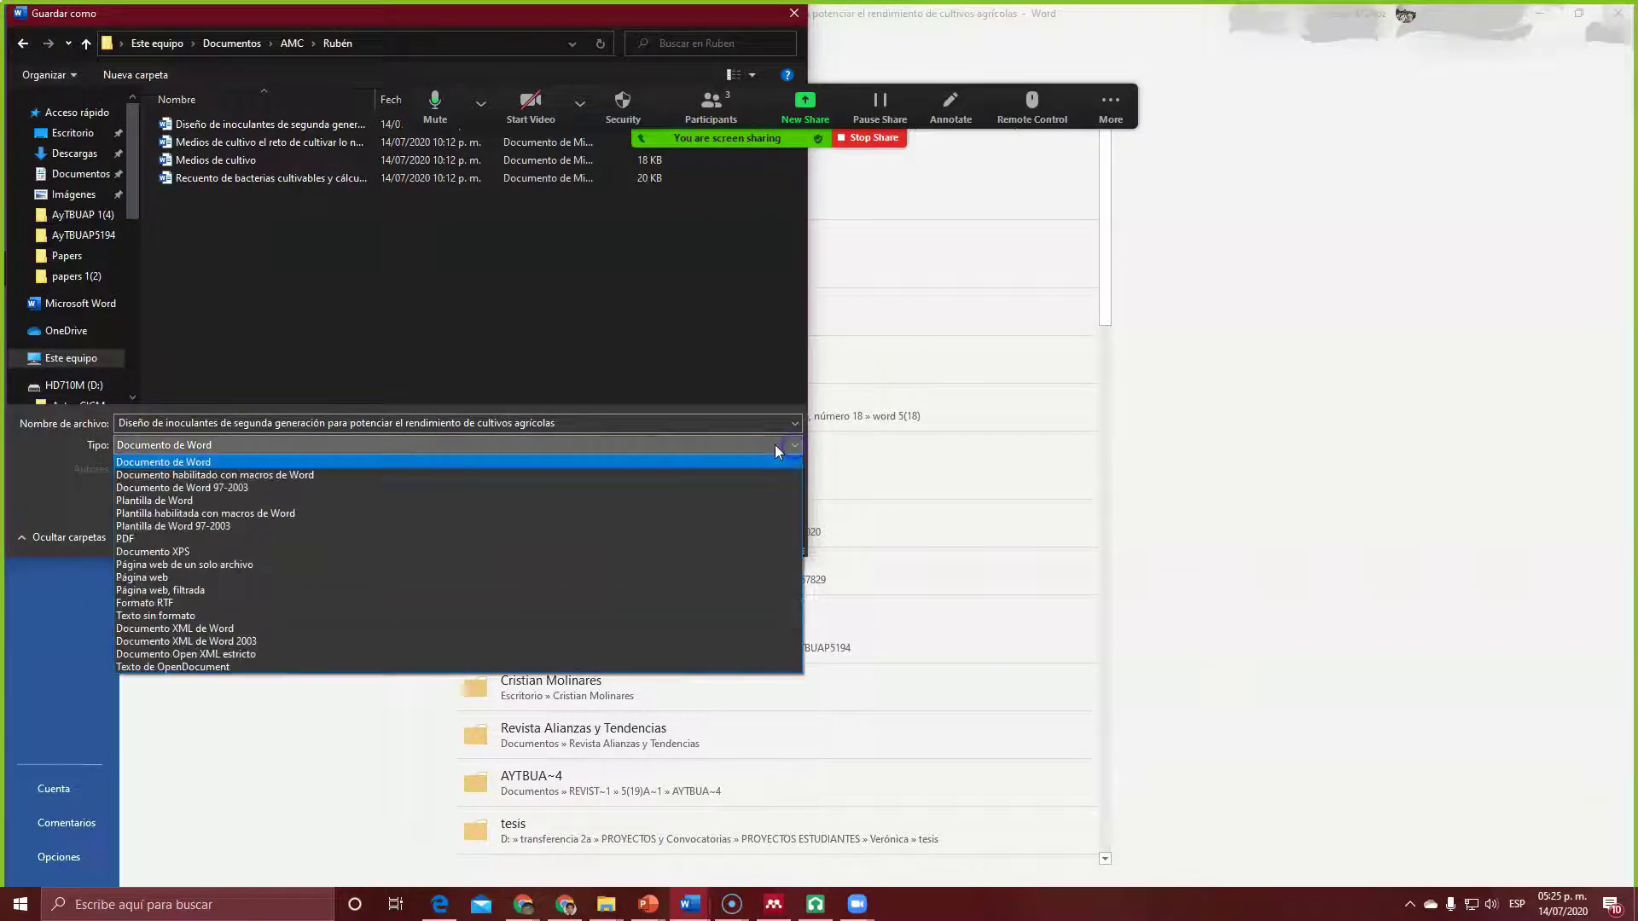
{"action": "left_click", "coordinate": [128, 538]}
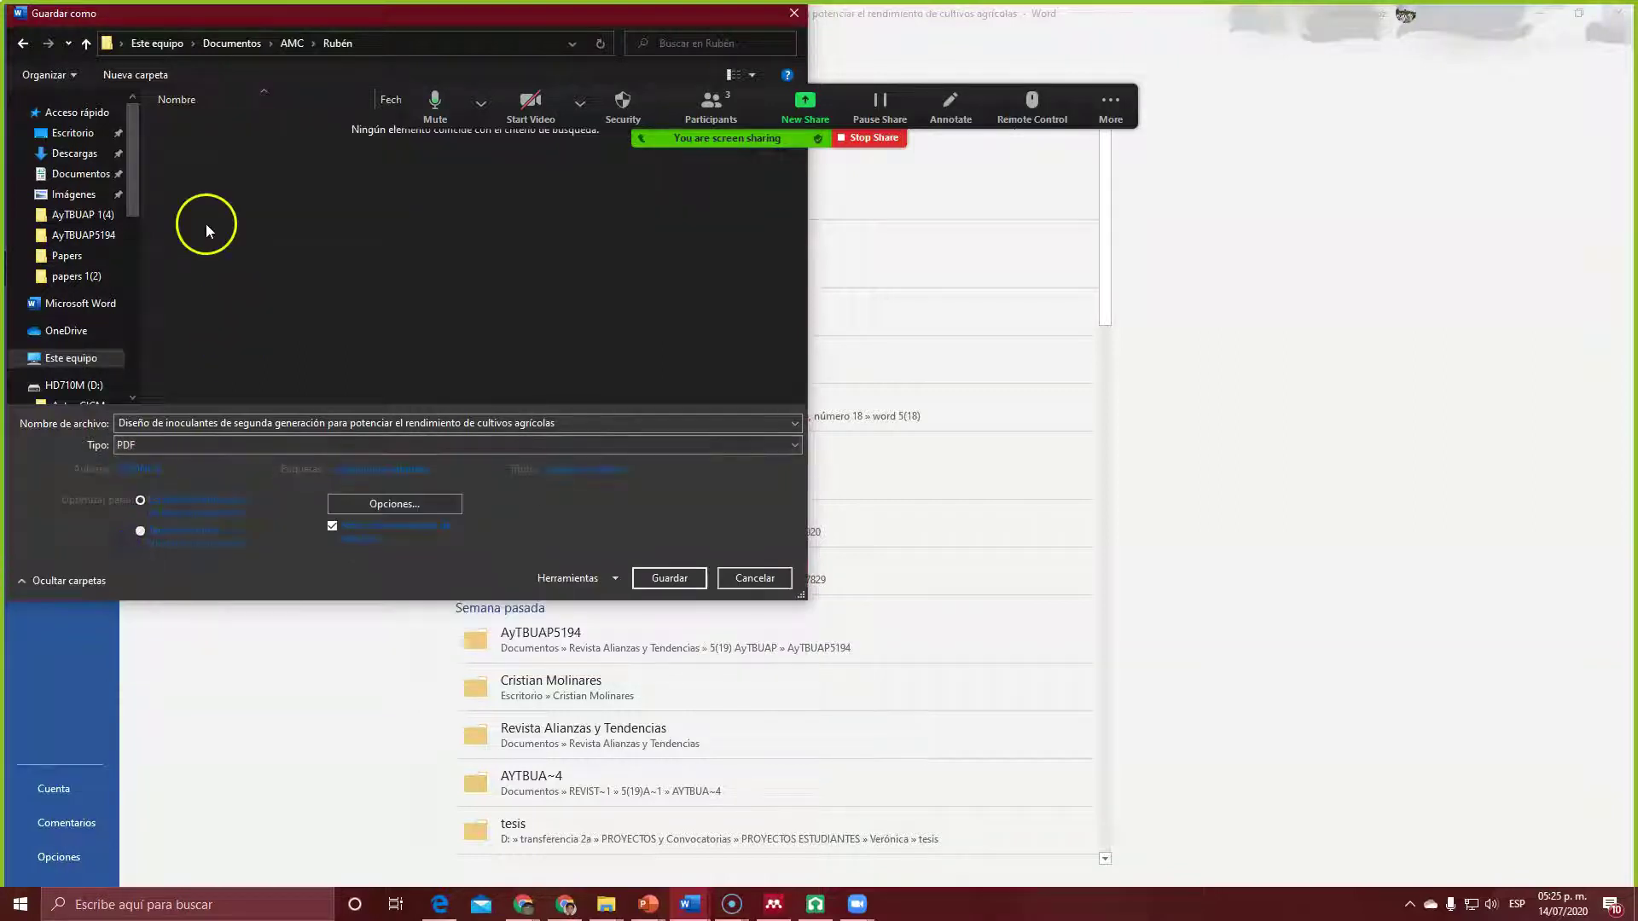
{"action": "left_click", "coordinate": [678, 585]}
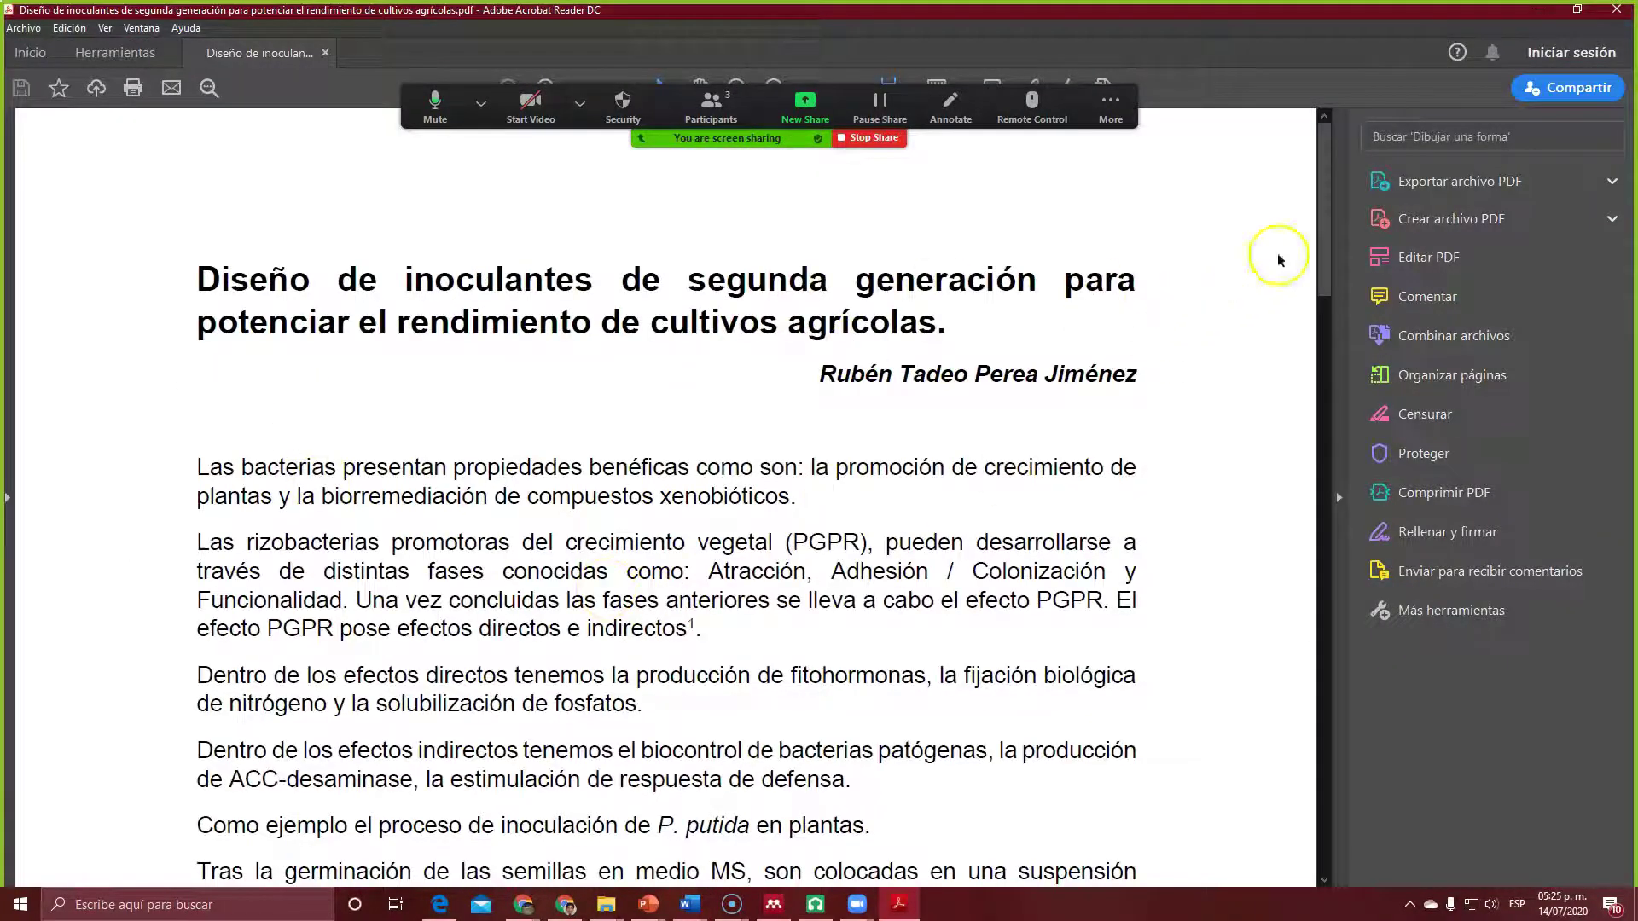
Step: Scroll through the exported article PDF to check it, then close Acrobat Reader
{"action": "left_click_drag", "start_coordinate": [1327, 223], "coordinate": [1310, 177]}
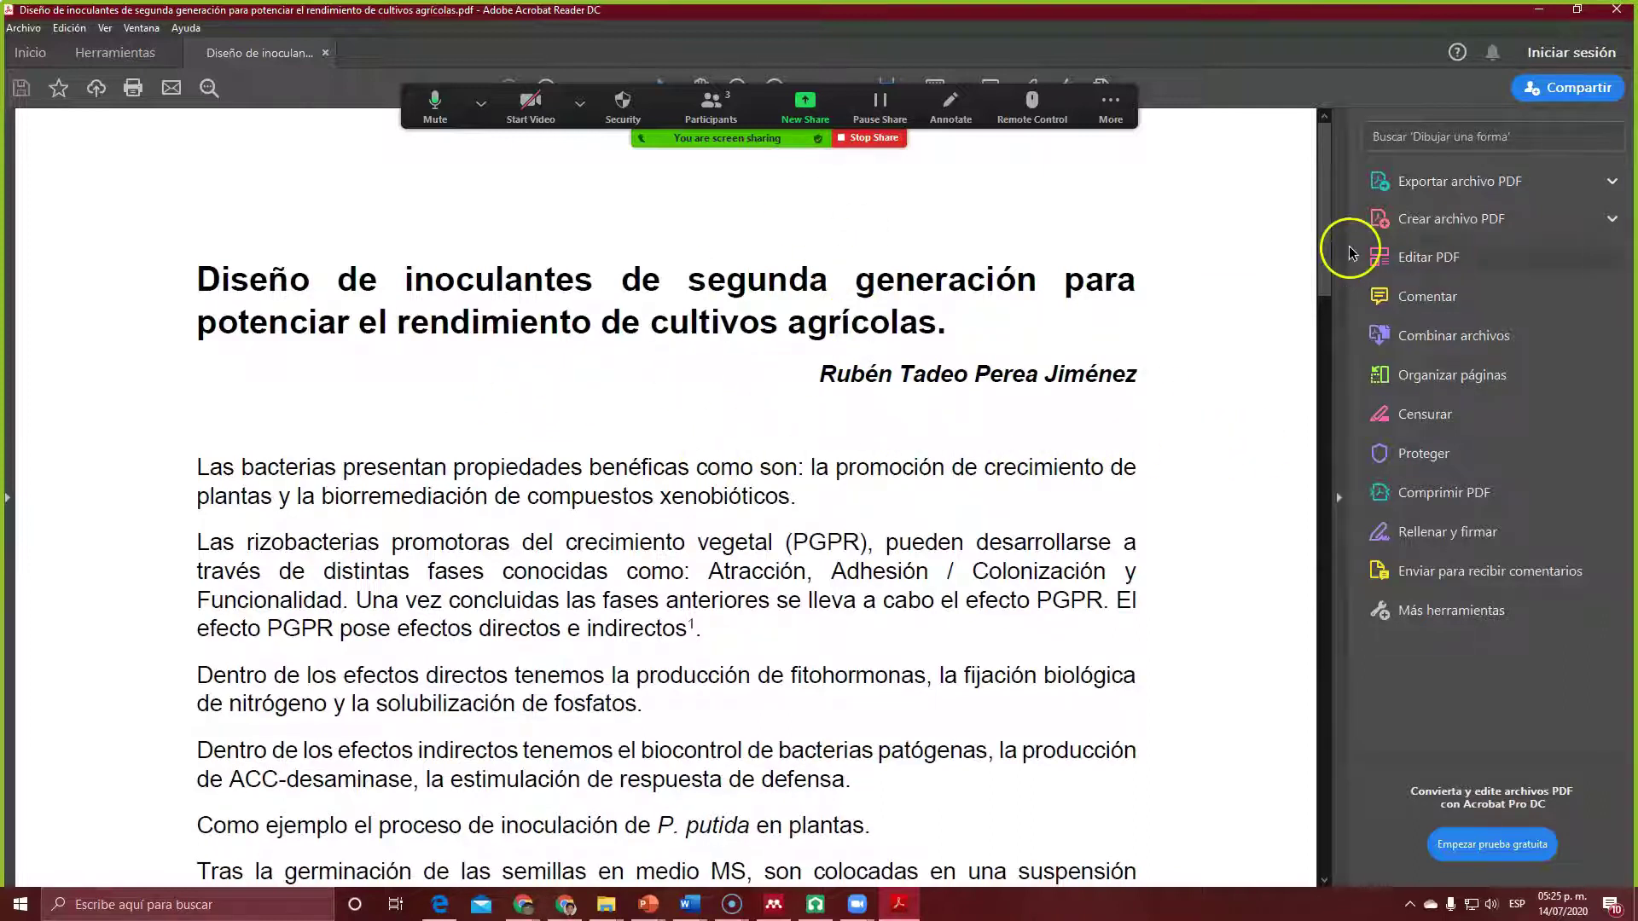
{"action": "left_click", "coordinate": [1616, 12]}
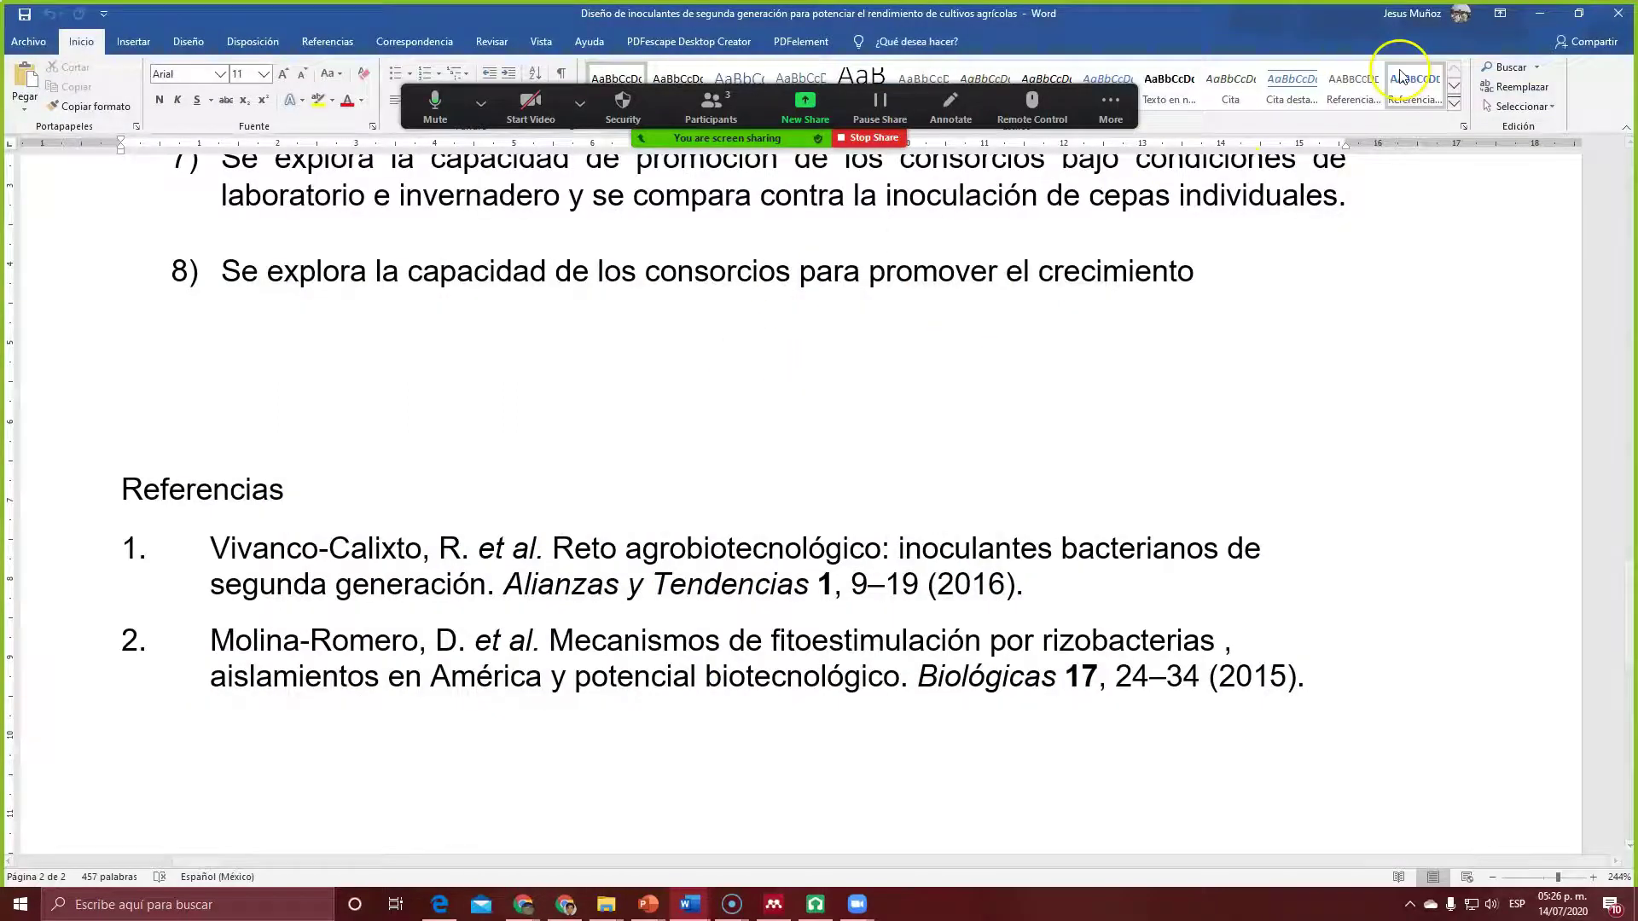
Step: Close Word and the AyT BUAP, Mecanismos and duplicate published-page tabs, keeping the JMR editor
{"action": "left_click", "coordinate": [1611, 14]}
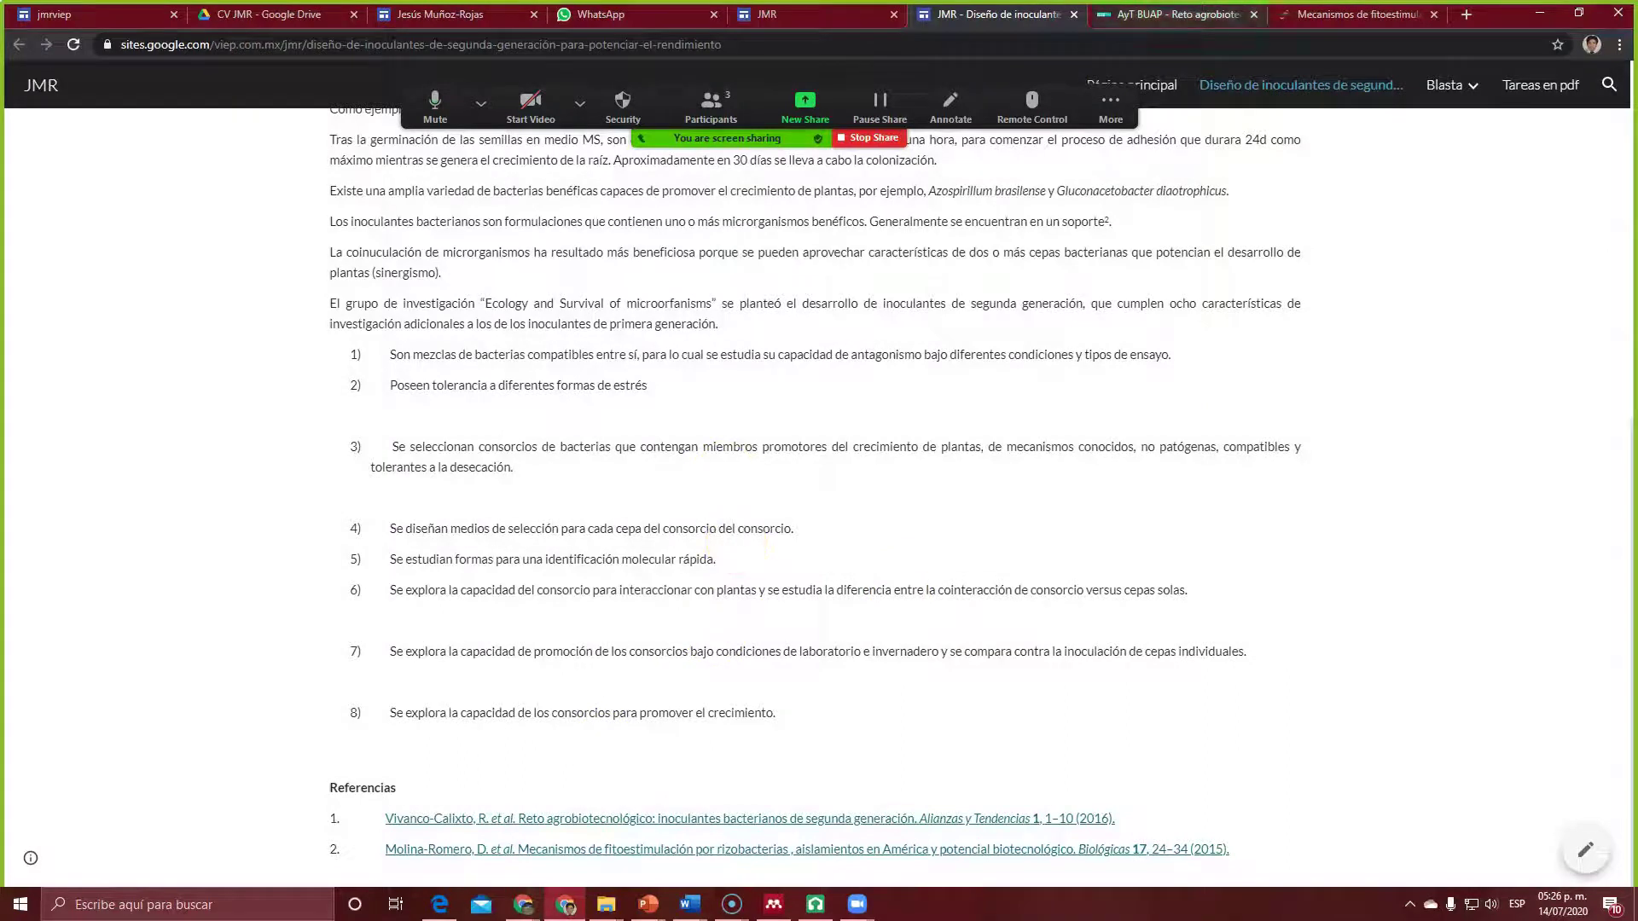
{"action": "left_click", "coordinate": [1222, 19]}
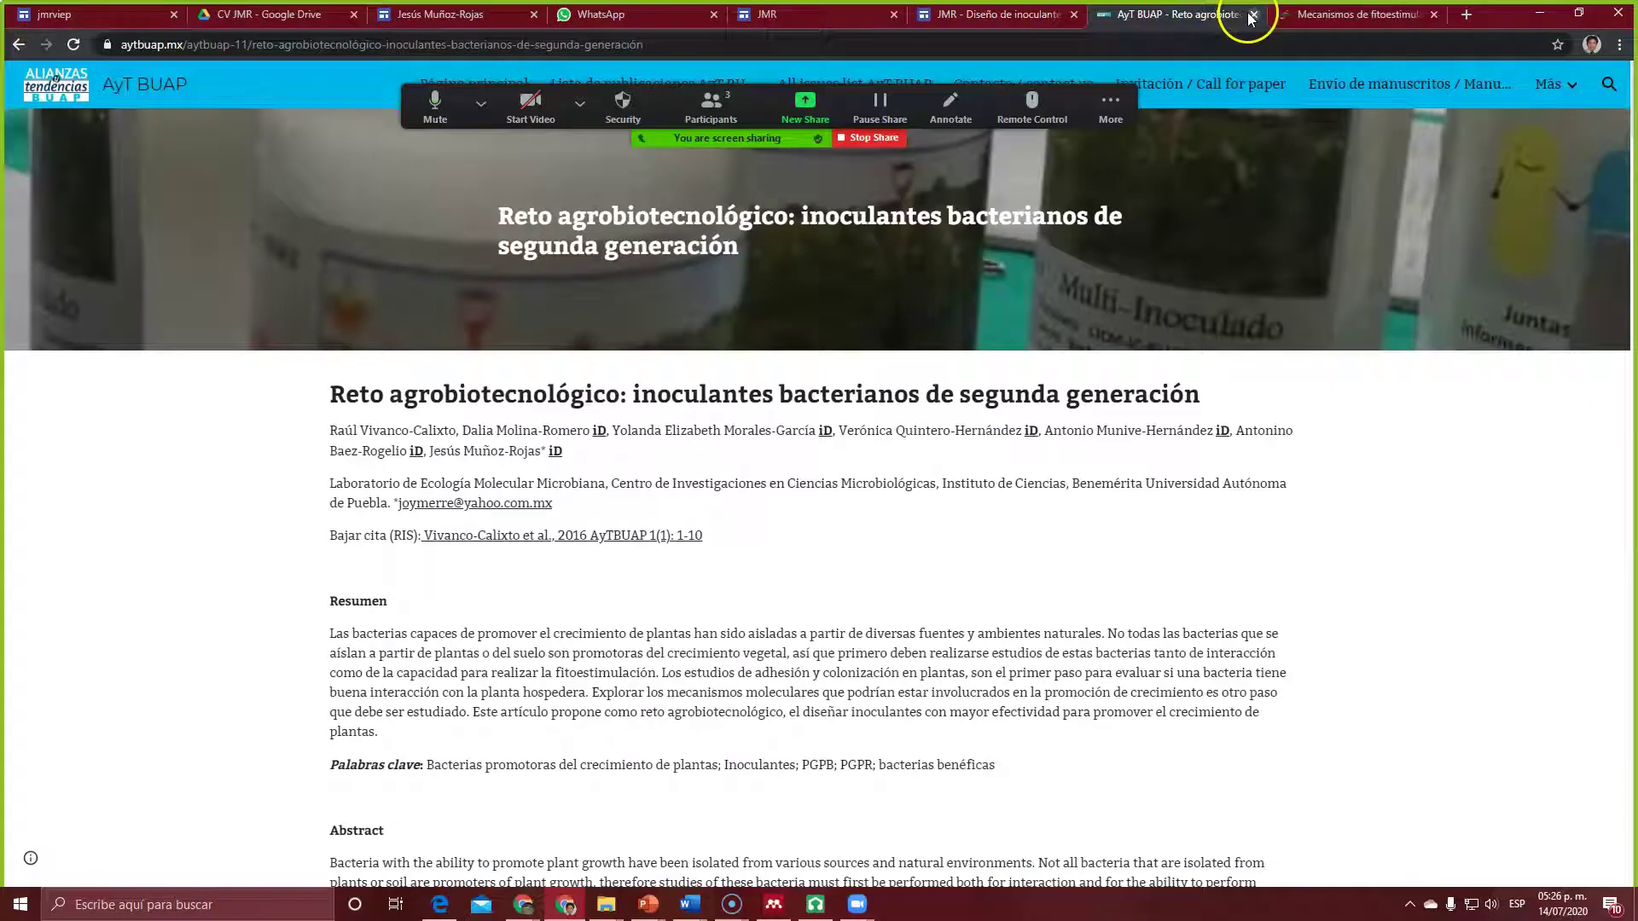
{"action": "left_click", "coordinate": [1253, 14]}
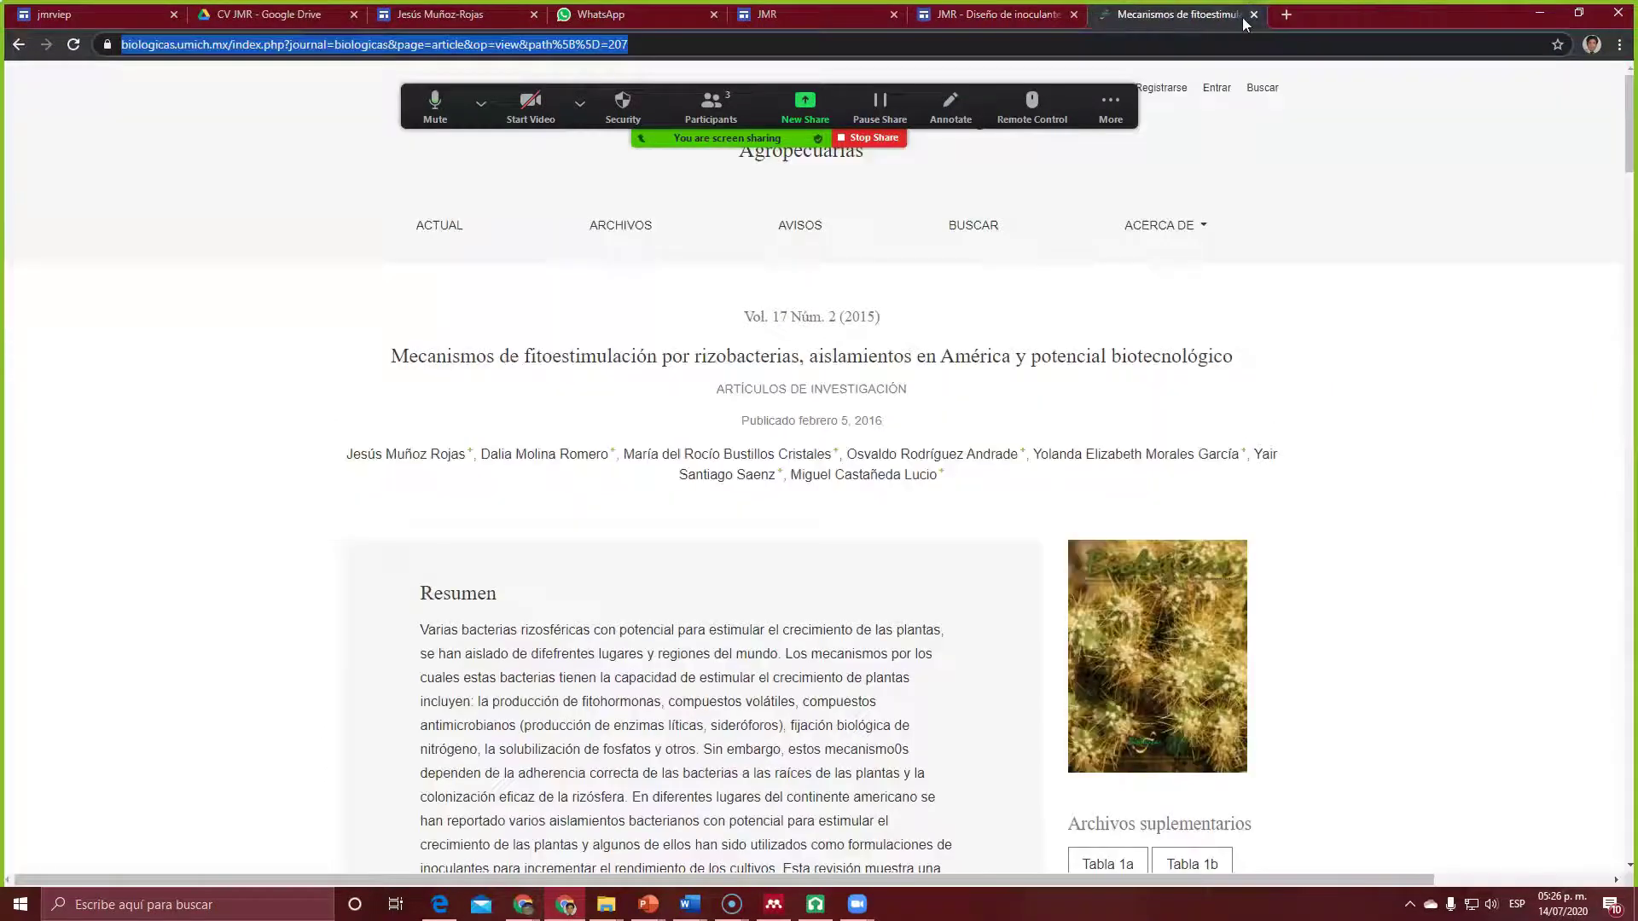
{"action": "left_click", "coordinate": [1253, 15]}
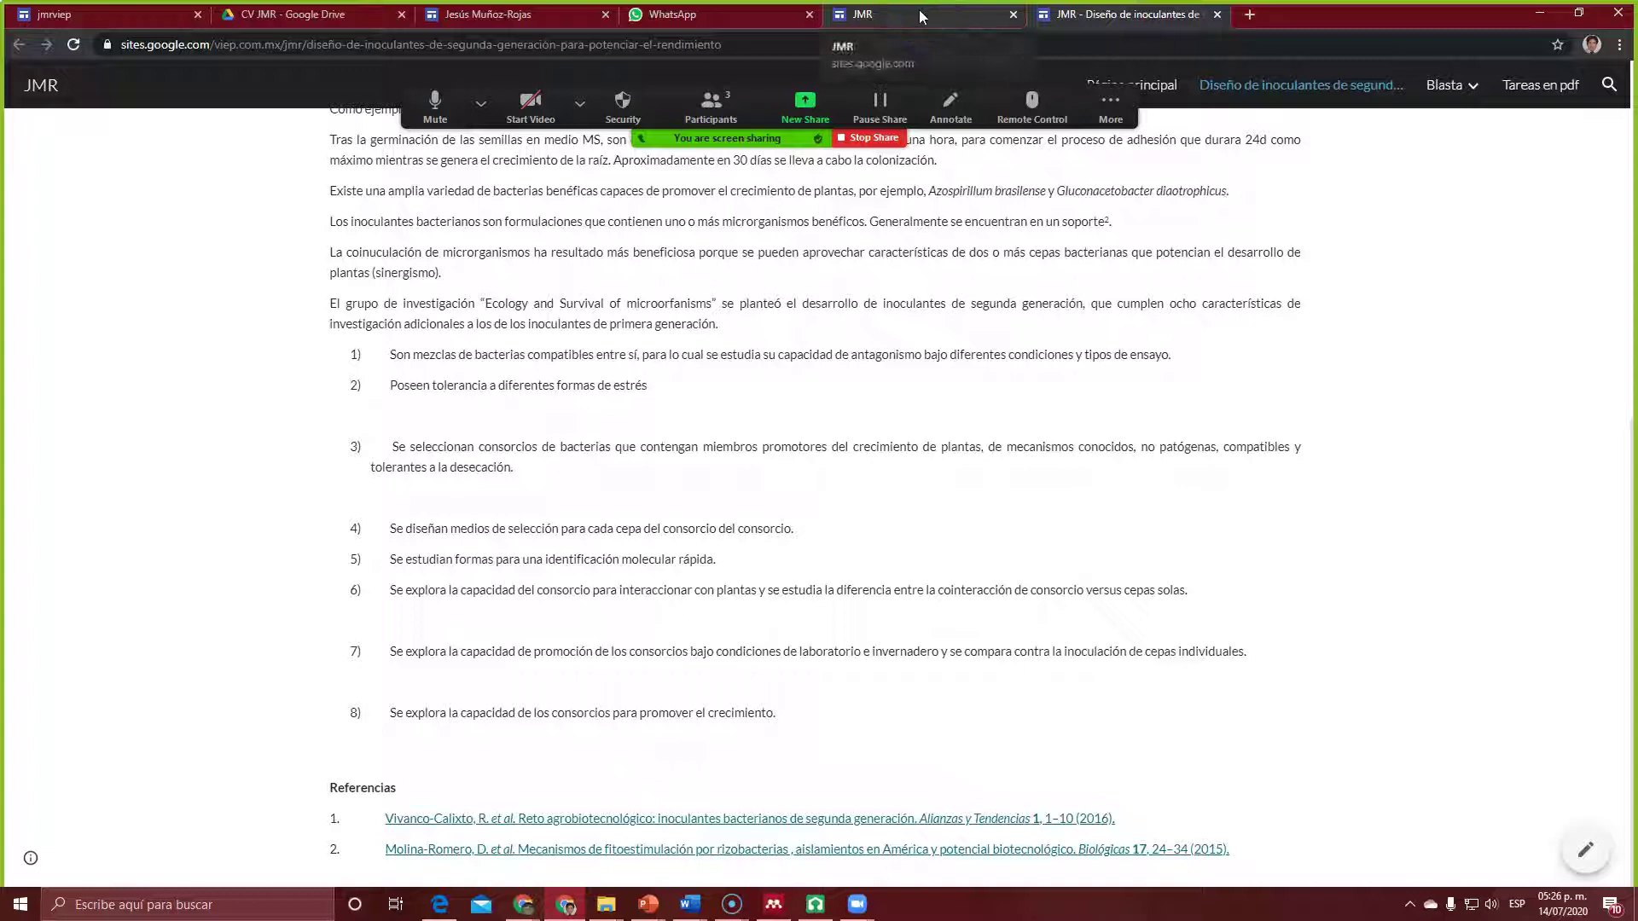
{"action": "left_click", "coordinate": [921, 15]}
{"action": "right_click", "coordinate": [1109, 14]}
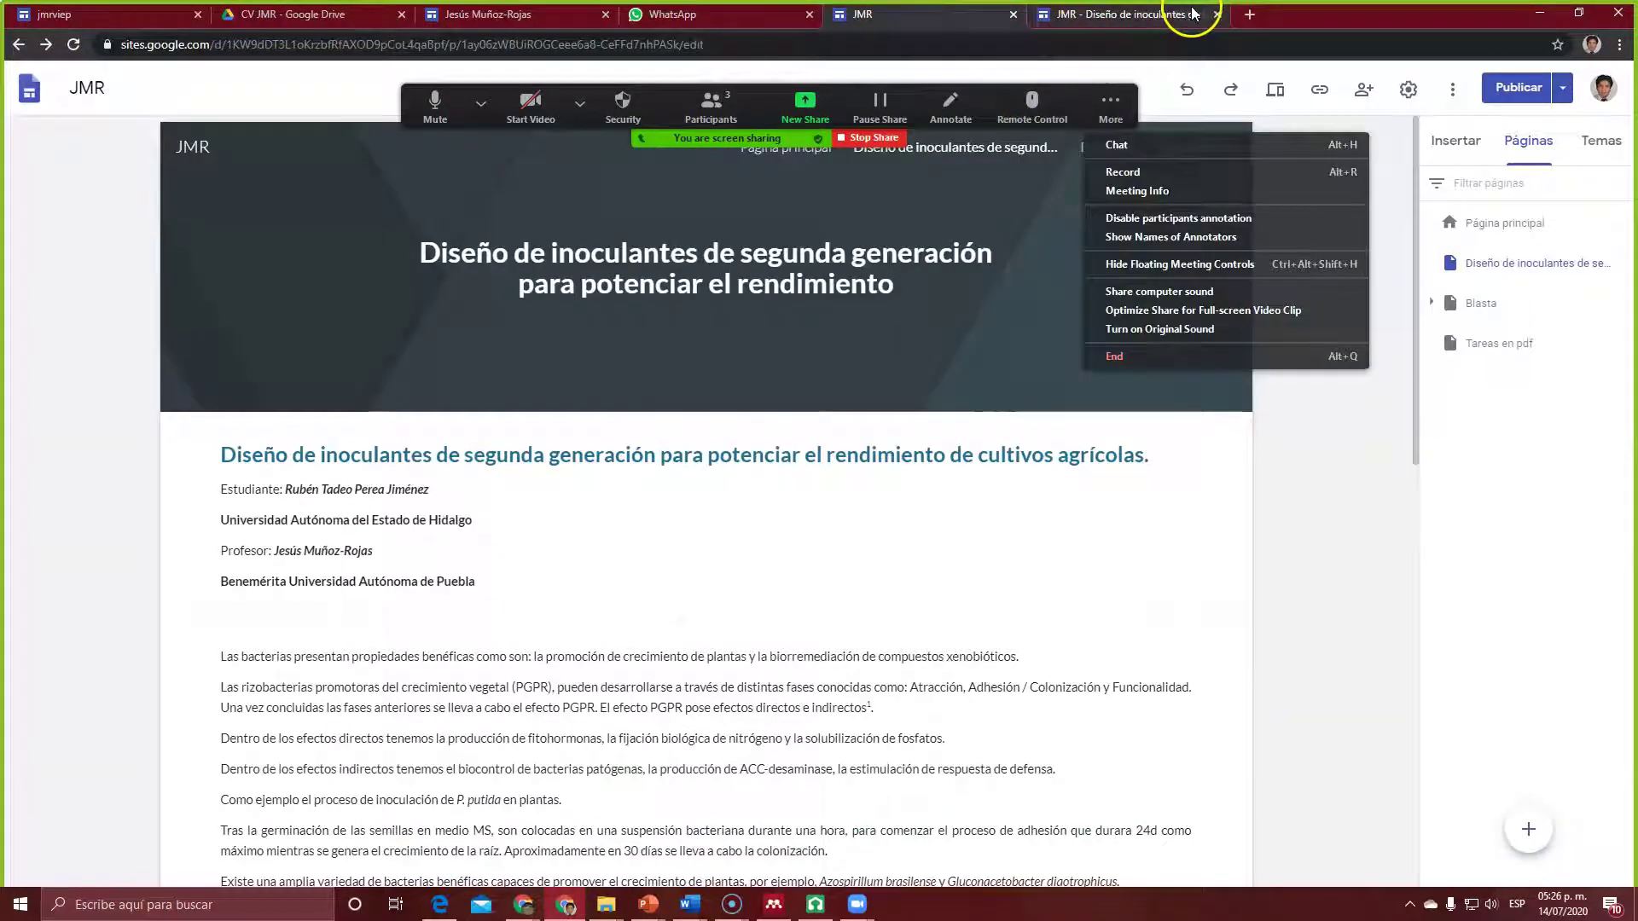
{"action": "left_click", "coordinate": [1218, 15]}
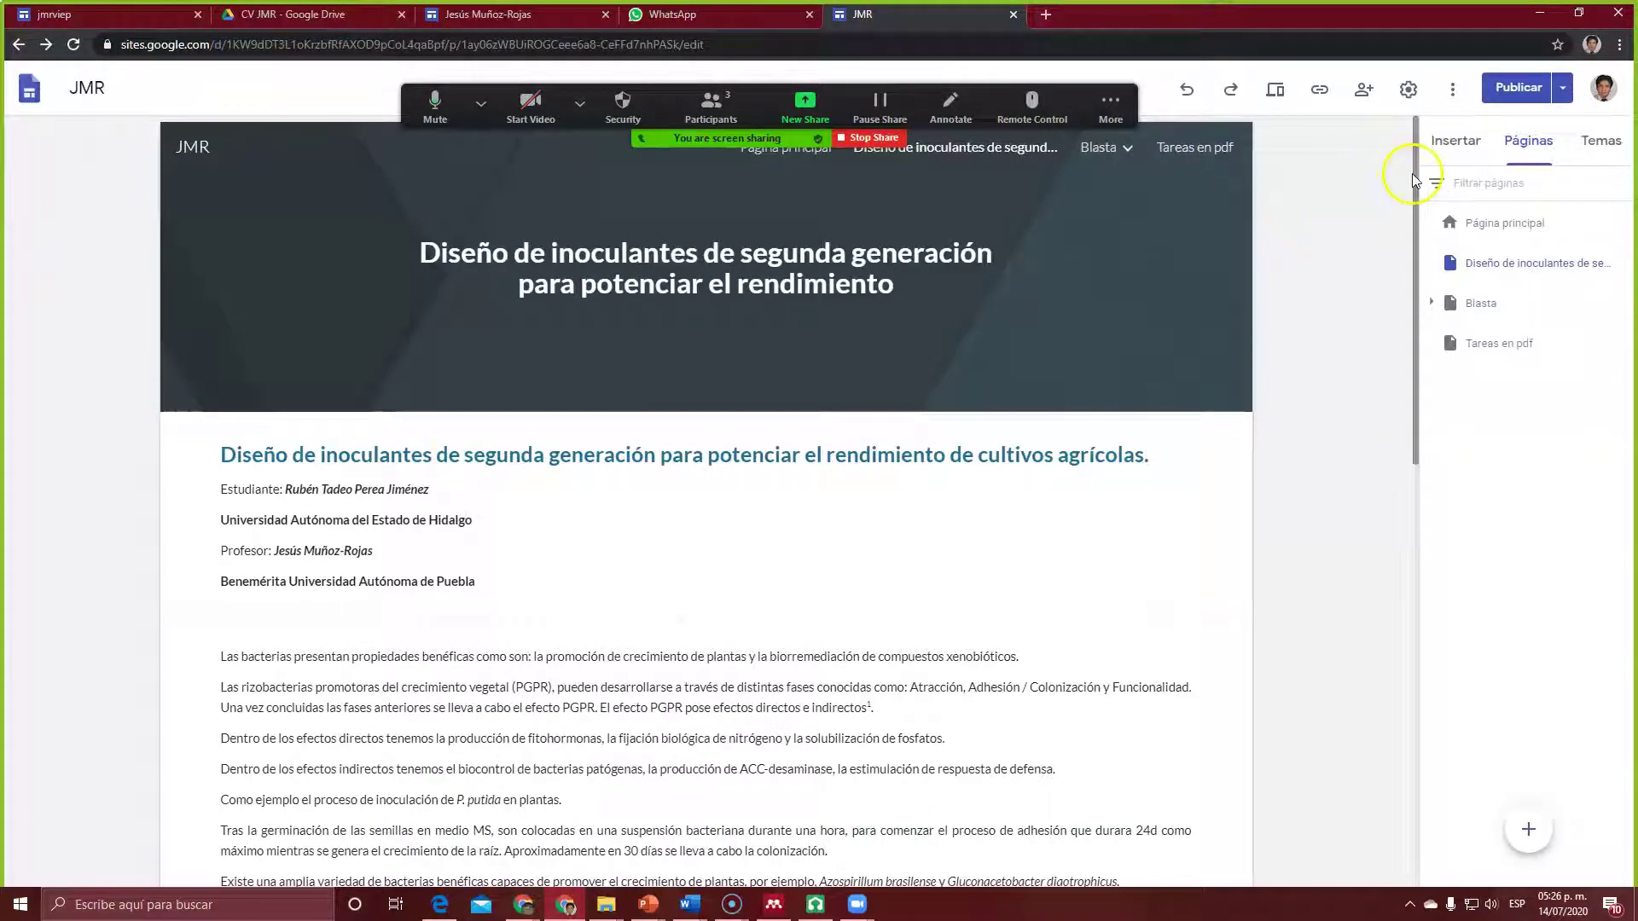
Step: Scroll through the inoculants page in the site editor, then go to the CV JMR Drive folder
{"action": "left_click_drag", "start_coordinate": [1416, 175], "coordinate": [1370, 721]}
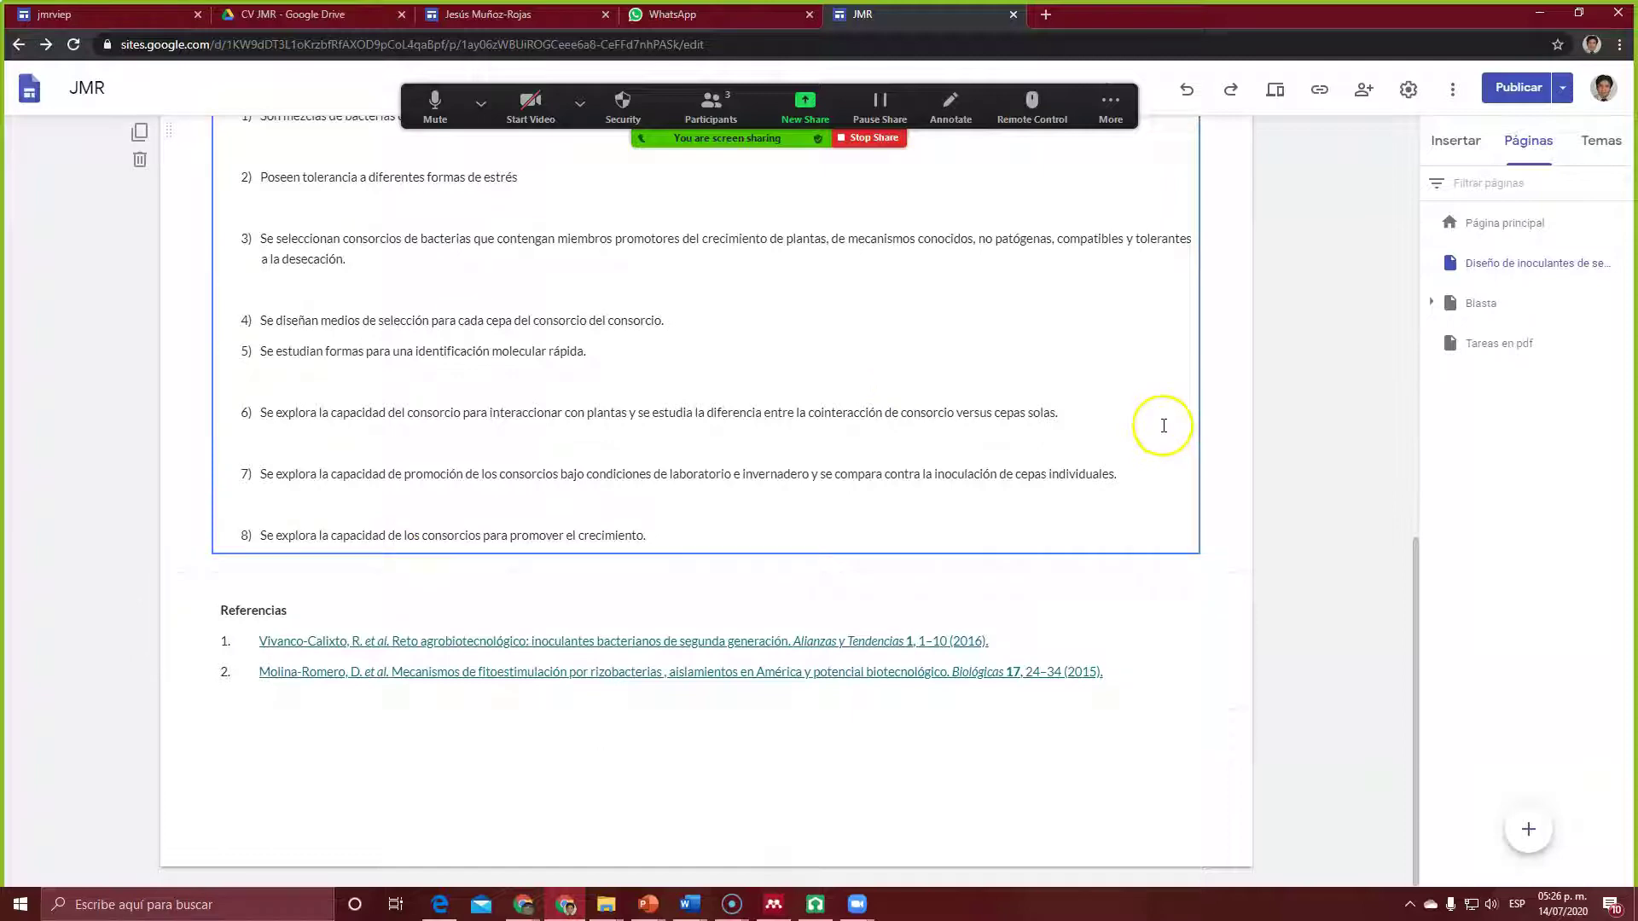
{"action": "left_click_drag", "start_coordinate": [1433, 757], "coordinate": [1480, 265]}
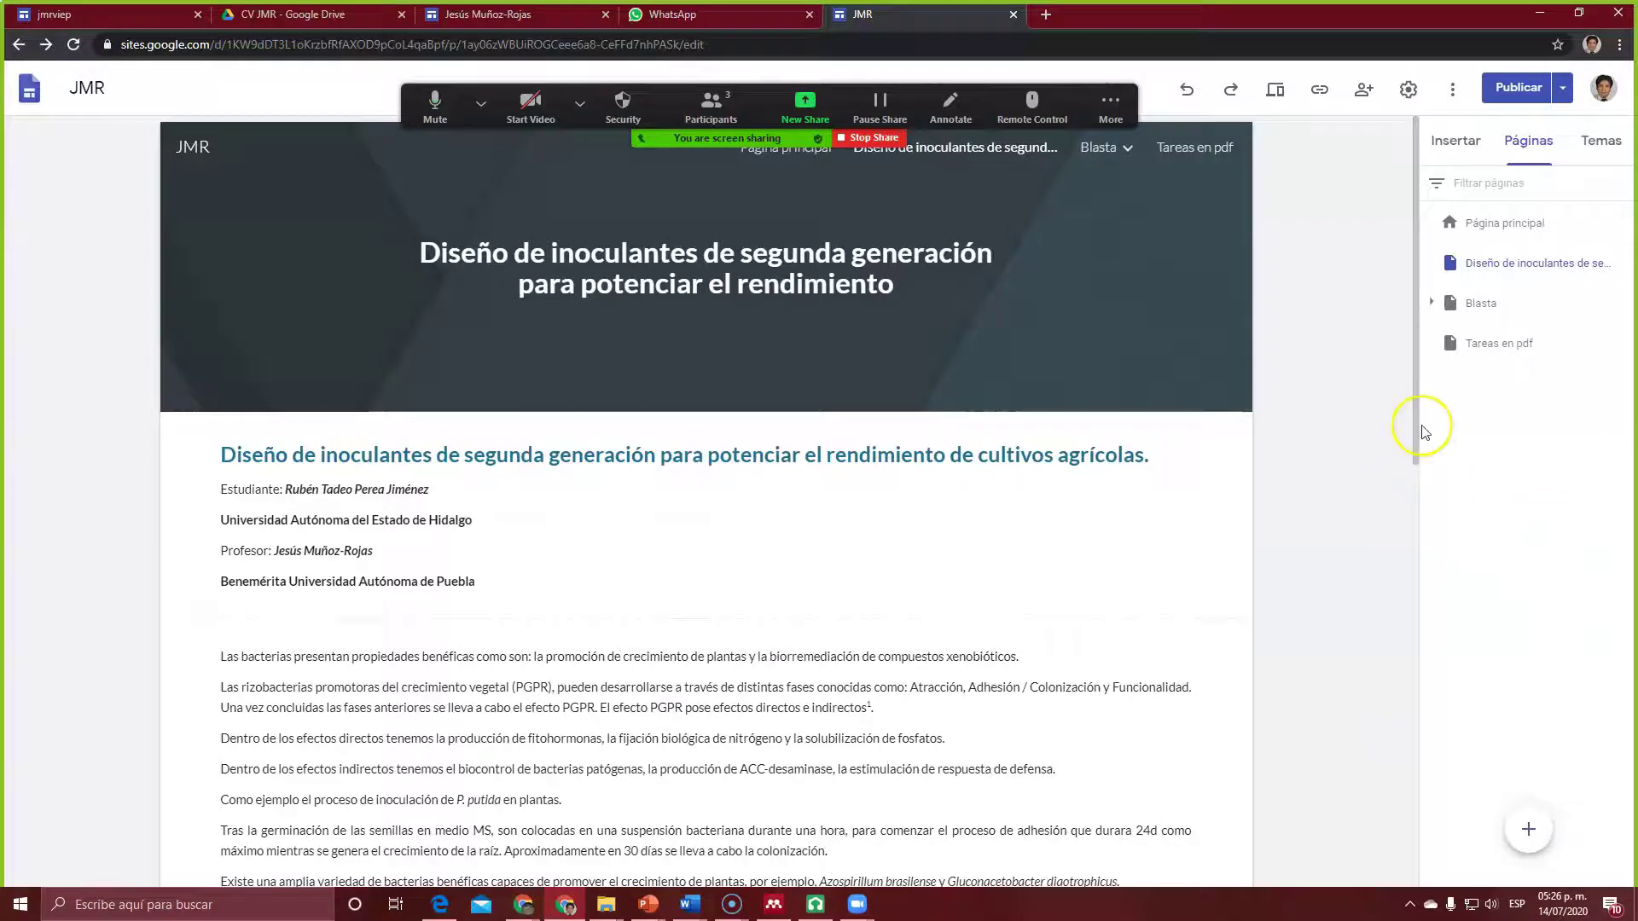
{"action": "left_click_drag", "start_coordinate": [1419, 427], "coordinate": [1472, 902]}
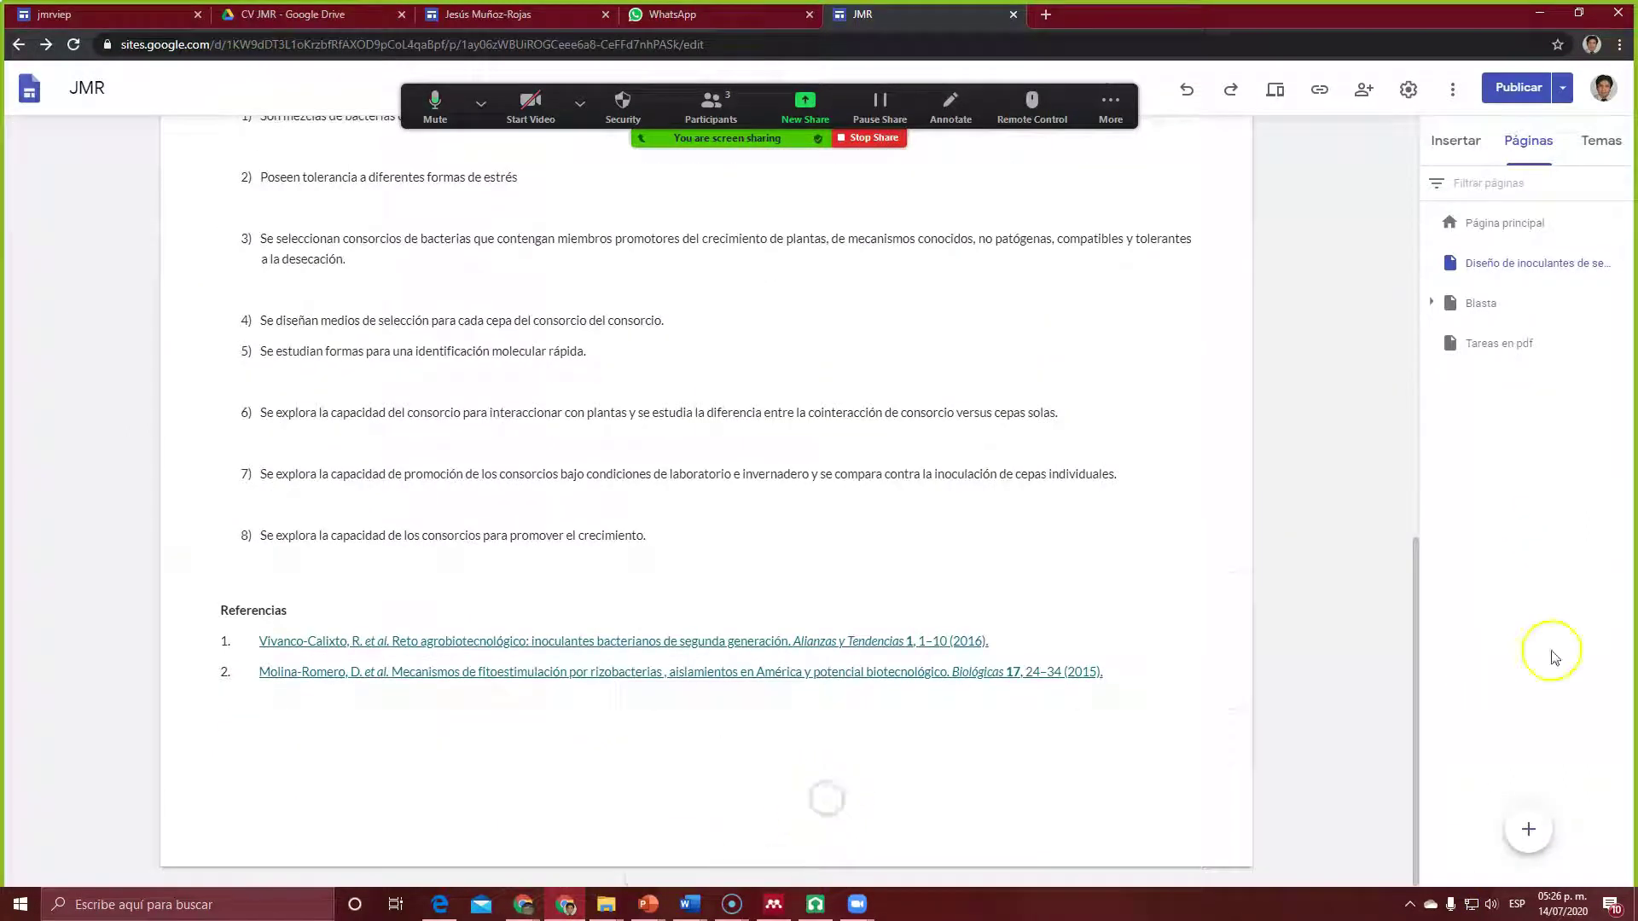
{"action": "left_click", "coordinate": [299, 14]}
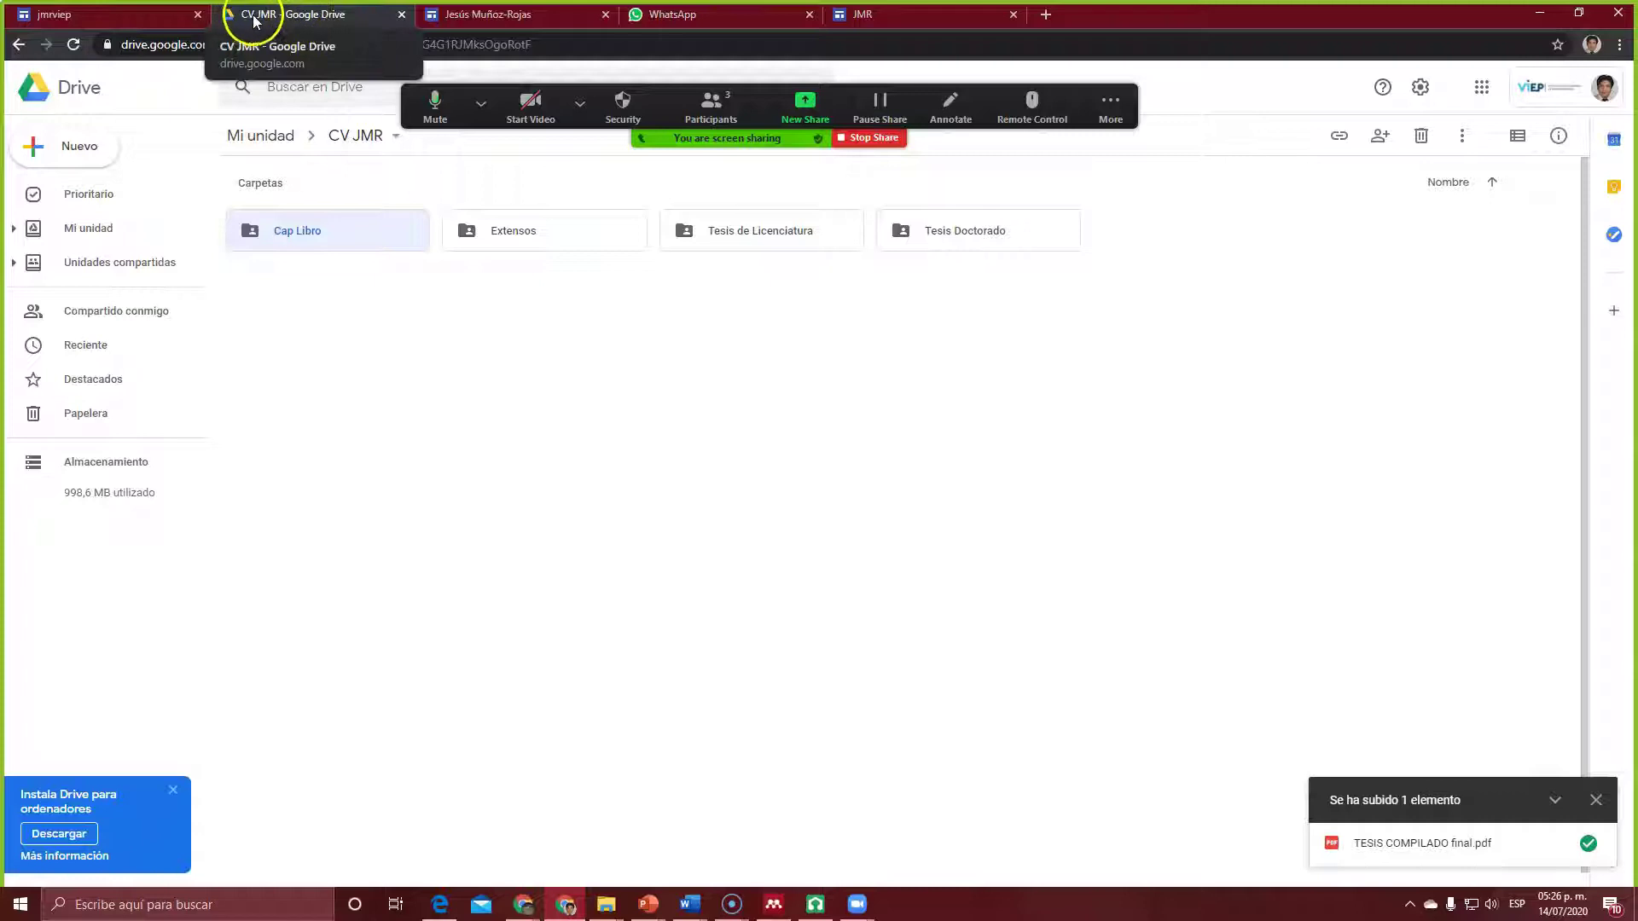
Step: Close the CV JMR Drive folder tab
{"action": "left_click", "coordinate": [400, 16]}
{"action": "left_click", "coordinate": [481, 104]}
{"action": "left_click", "coordinate": [1482, 285]}
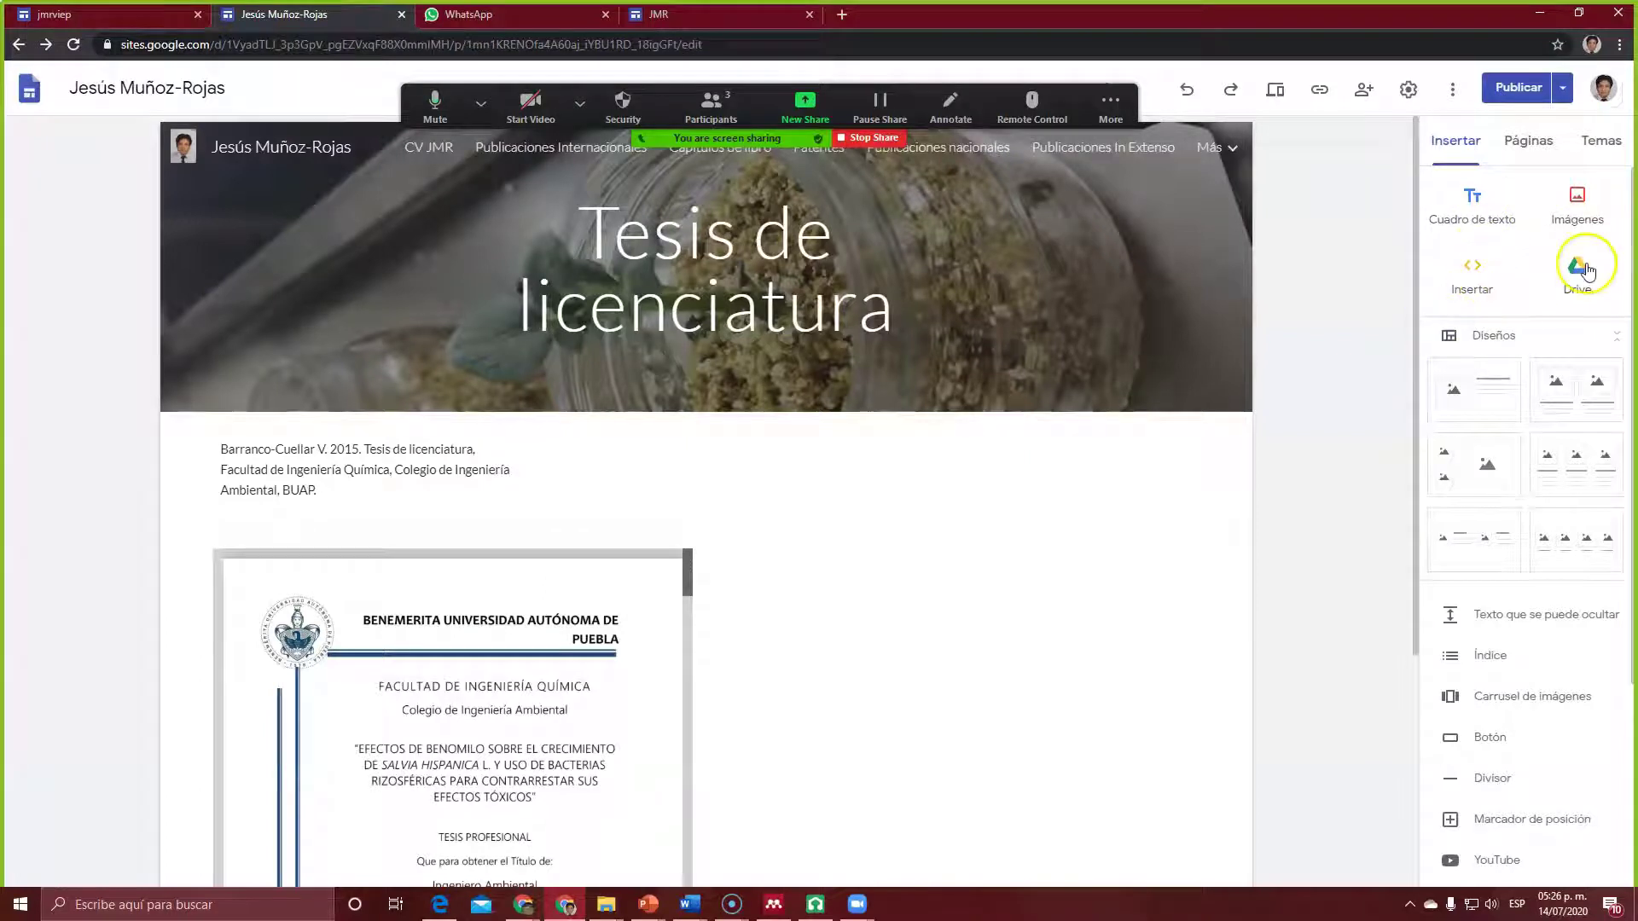
Step: Open Google Drive's Mi unidad in a new tab via the Google apps grid
{"action": "left_click", "coordinate": [842, 15]}
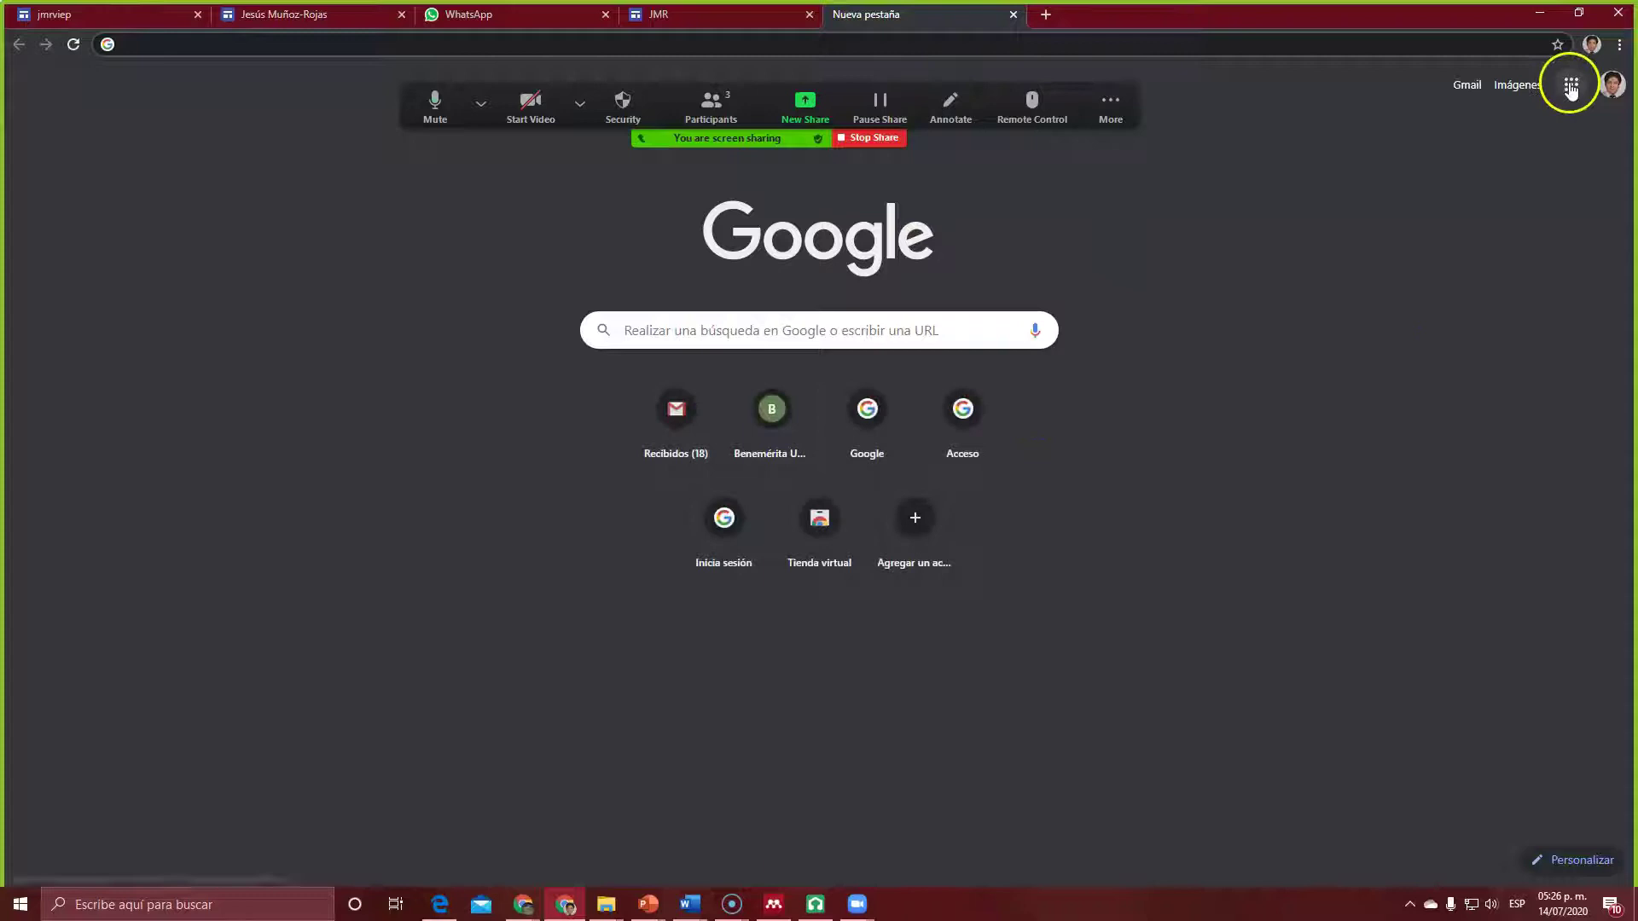
{"action": "left_click", "coordinate": [1571, 85]}
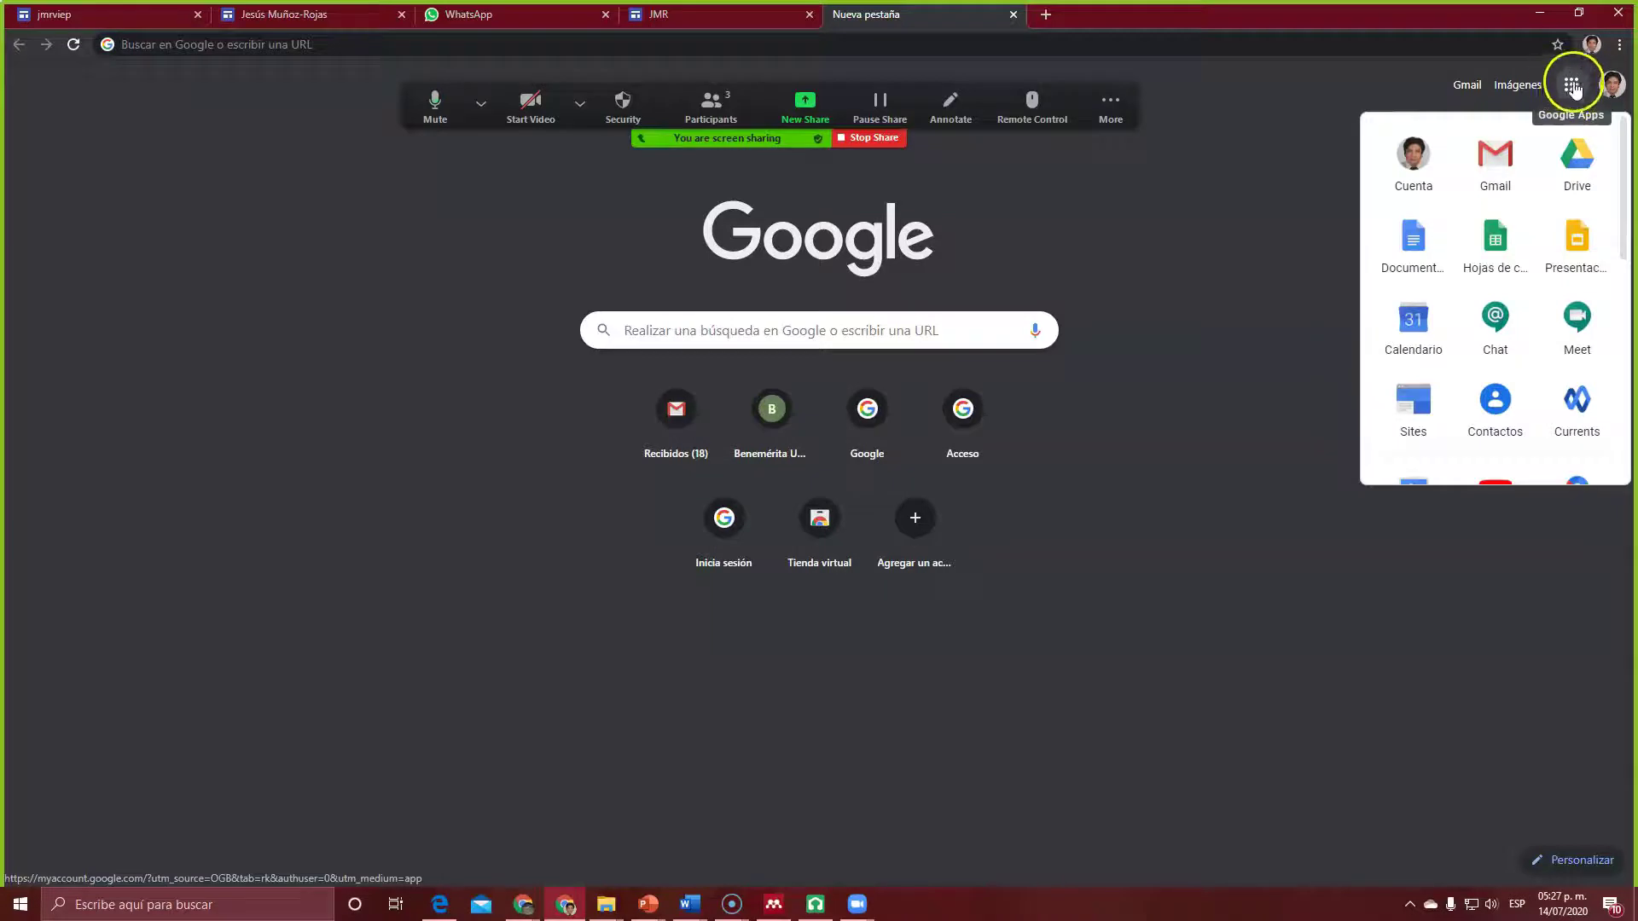
{"action": "scroll", "coordinate": [1510, 376], "scroll_direction": "down", "scroll_amount": 3}
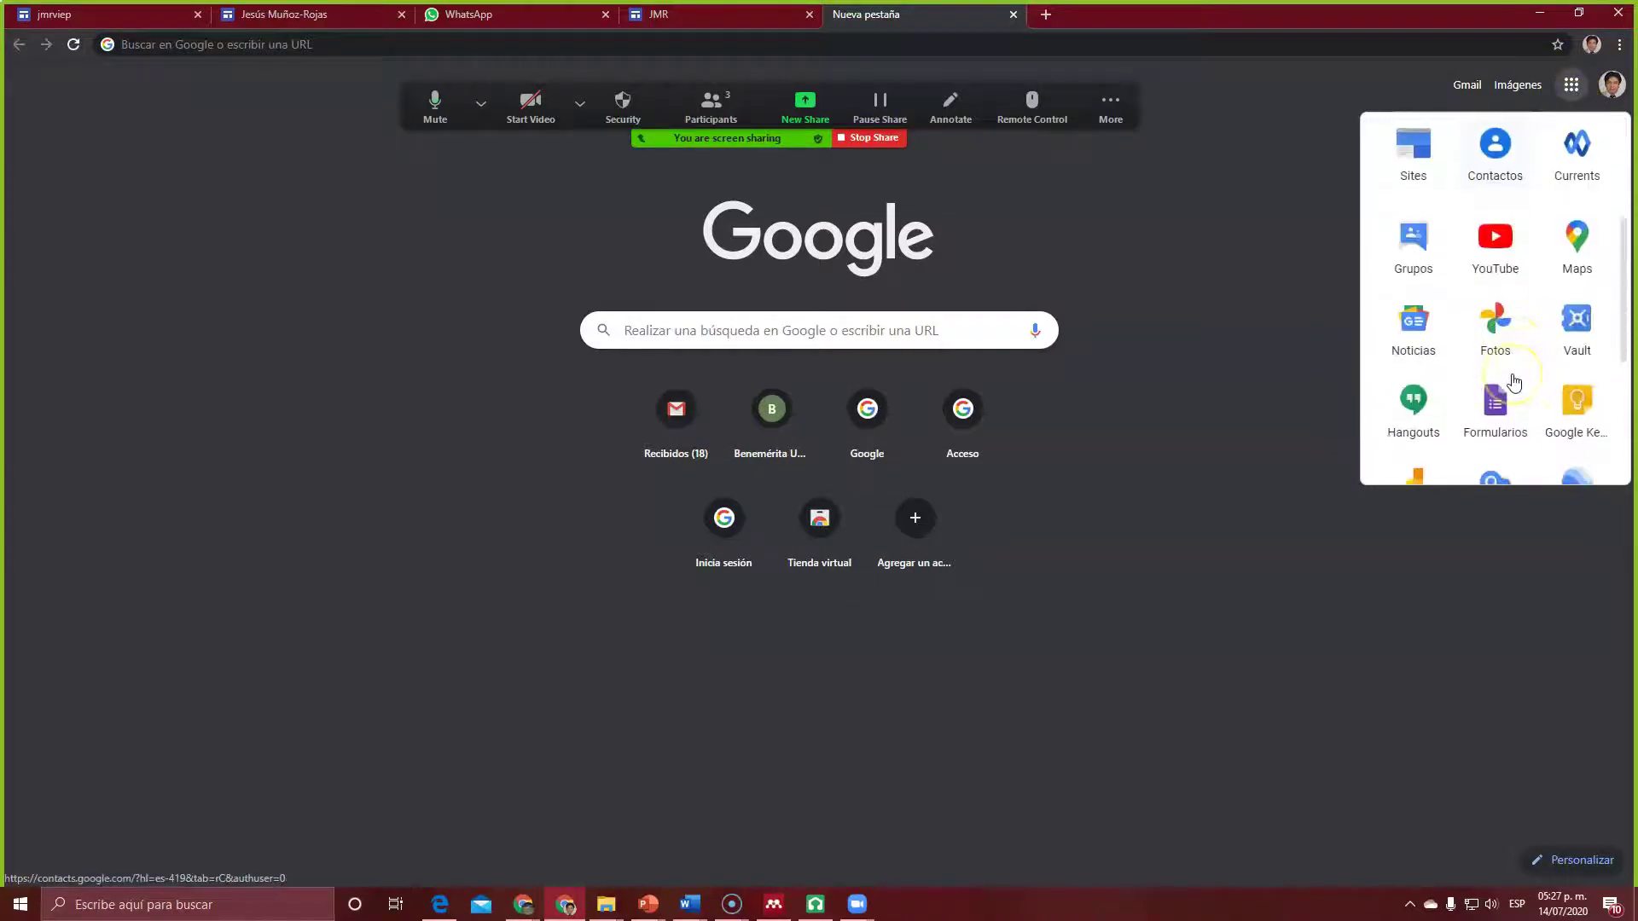
{"action": "scroll", "coordinate": [1514, 382], "scroll_direction": "down", "scroll_amount": 2}
{"action": "scroll", "coordinate": [1515, 381], "scroll_direction": "up", "scroll_amount": 5}
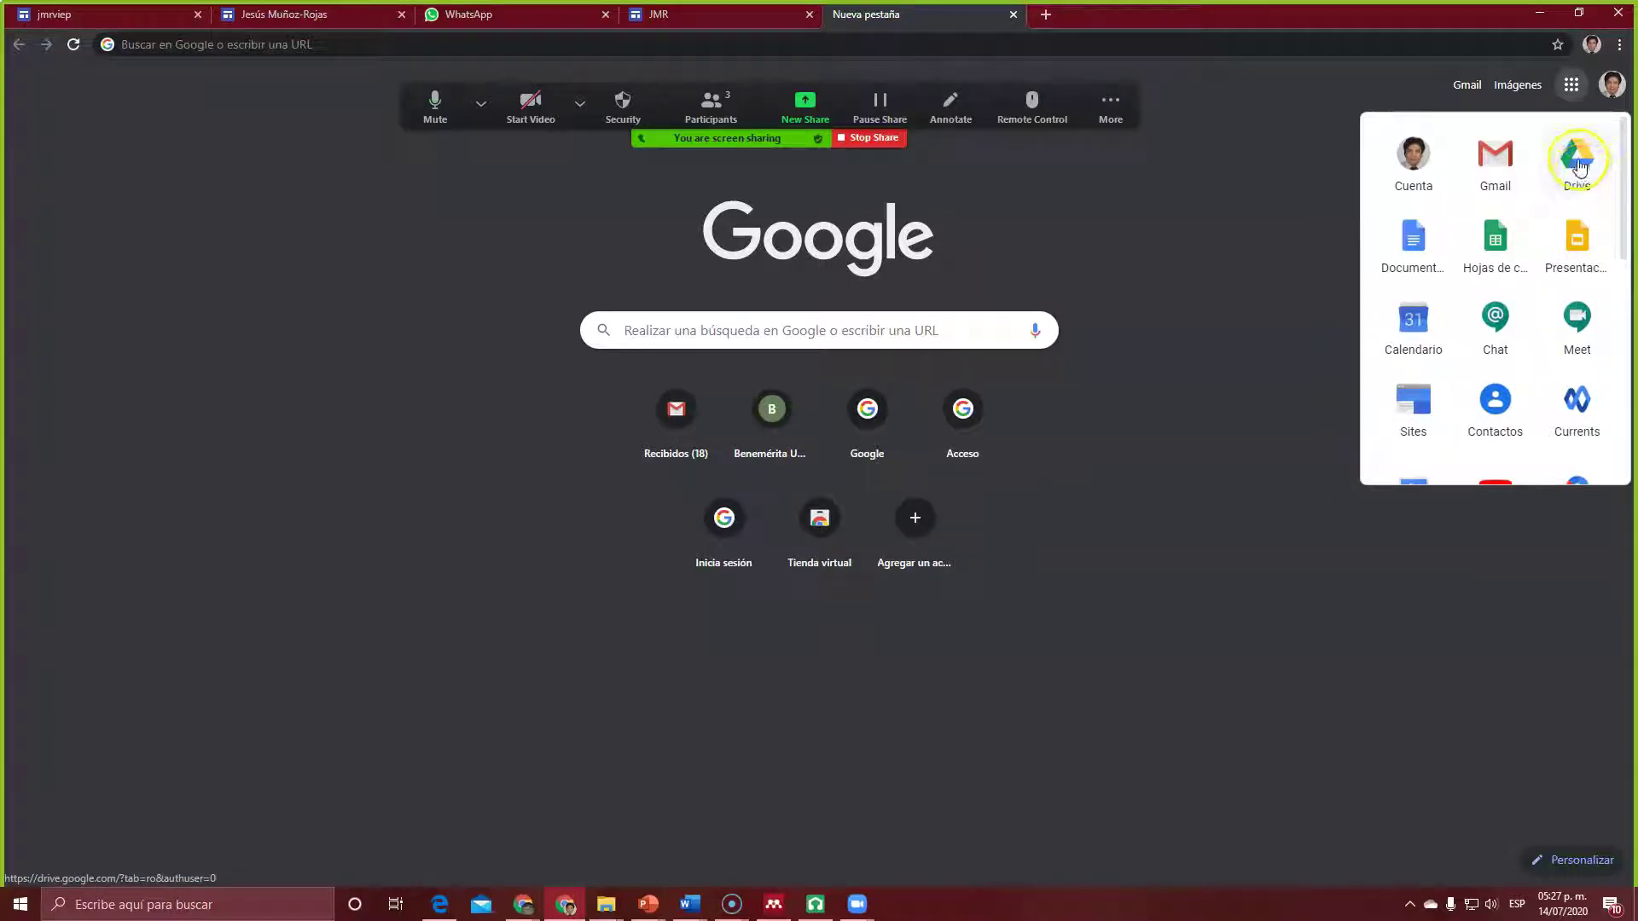
{"action": "left_click", "coordinate": [1579, 166]}
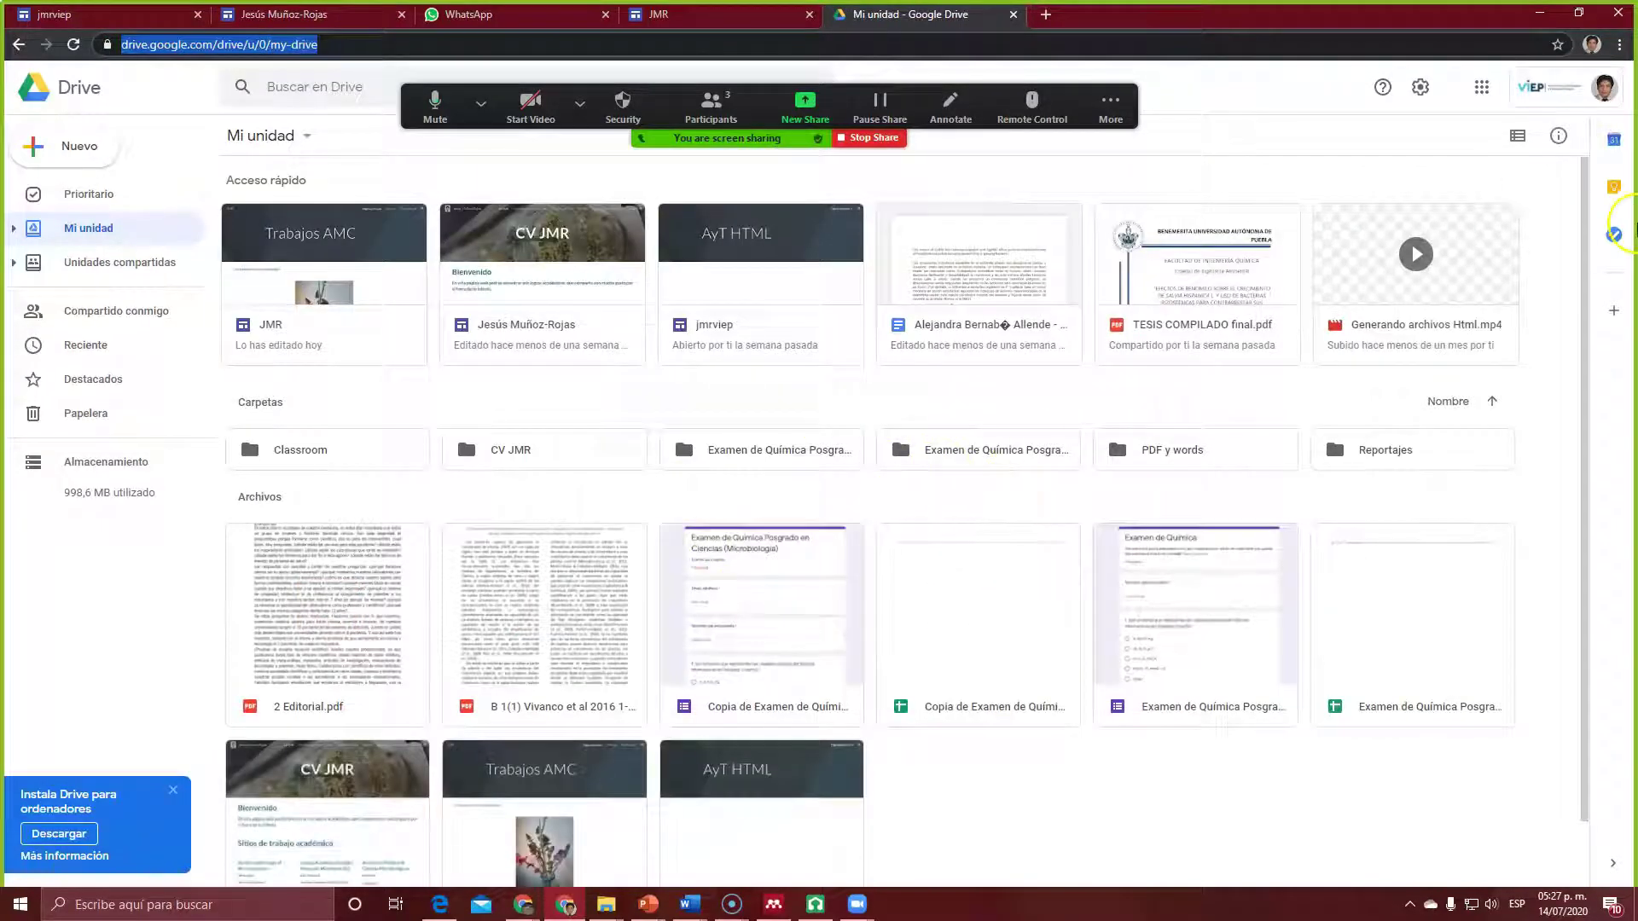
Step: Create a new Drive folder named 'Trabajos de Ruben' in Mi unidad and open it
{"action": "scroll", "coordinate": [1576, 409], "scroll_direction": "down", "scroll_amount": 1}
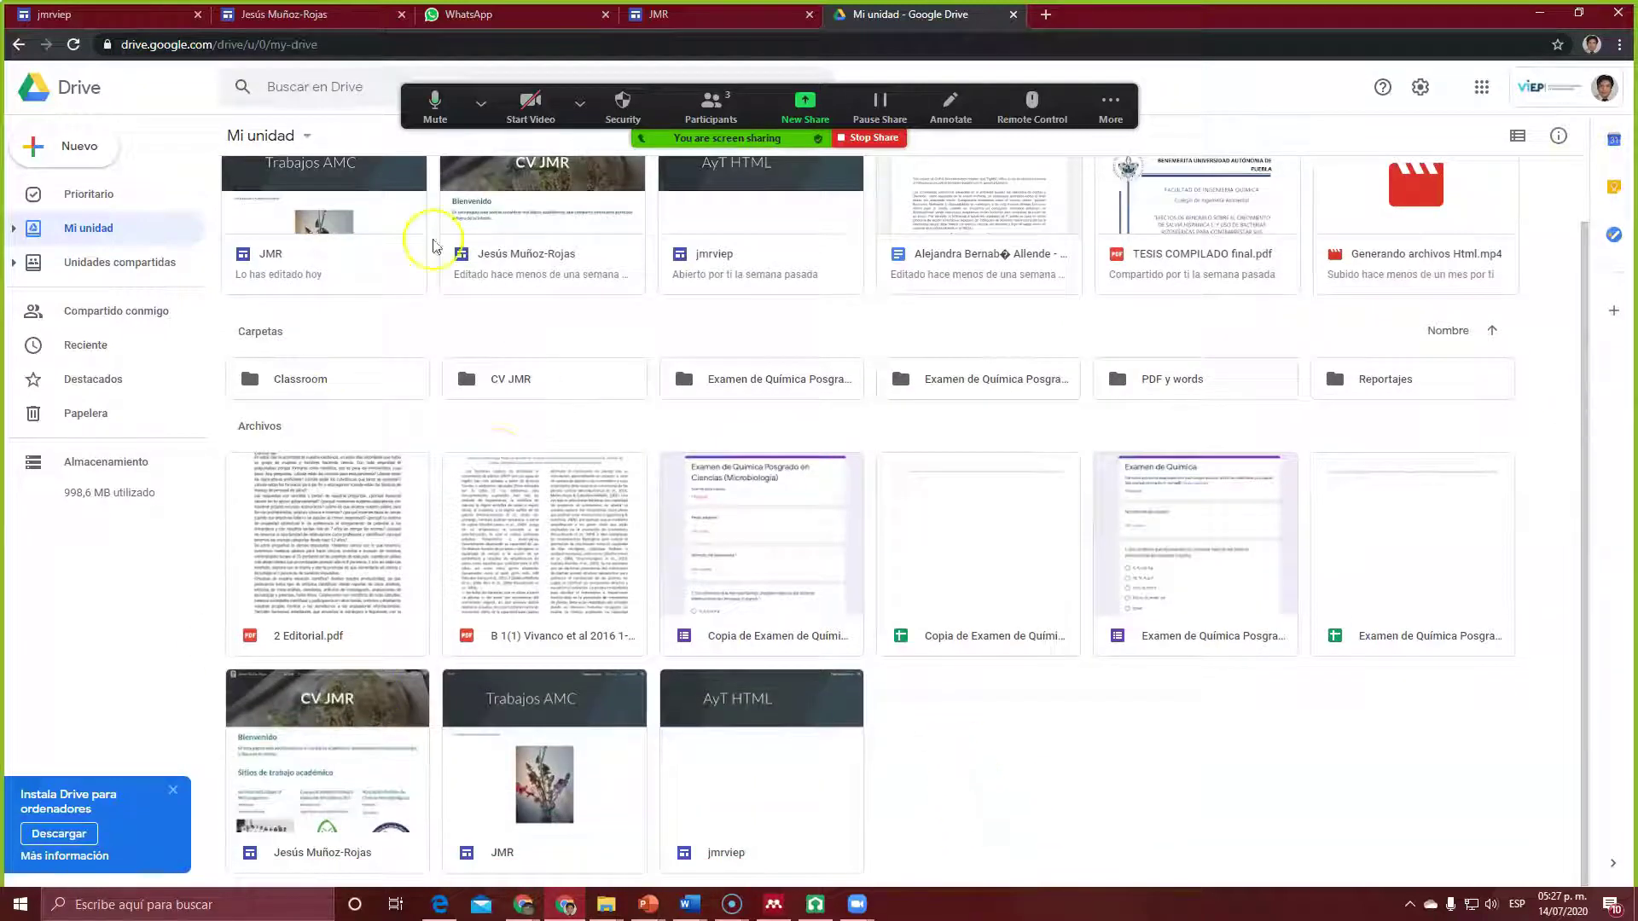
{"action": "right_click", "coordinate": [969, 748]}
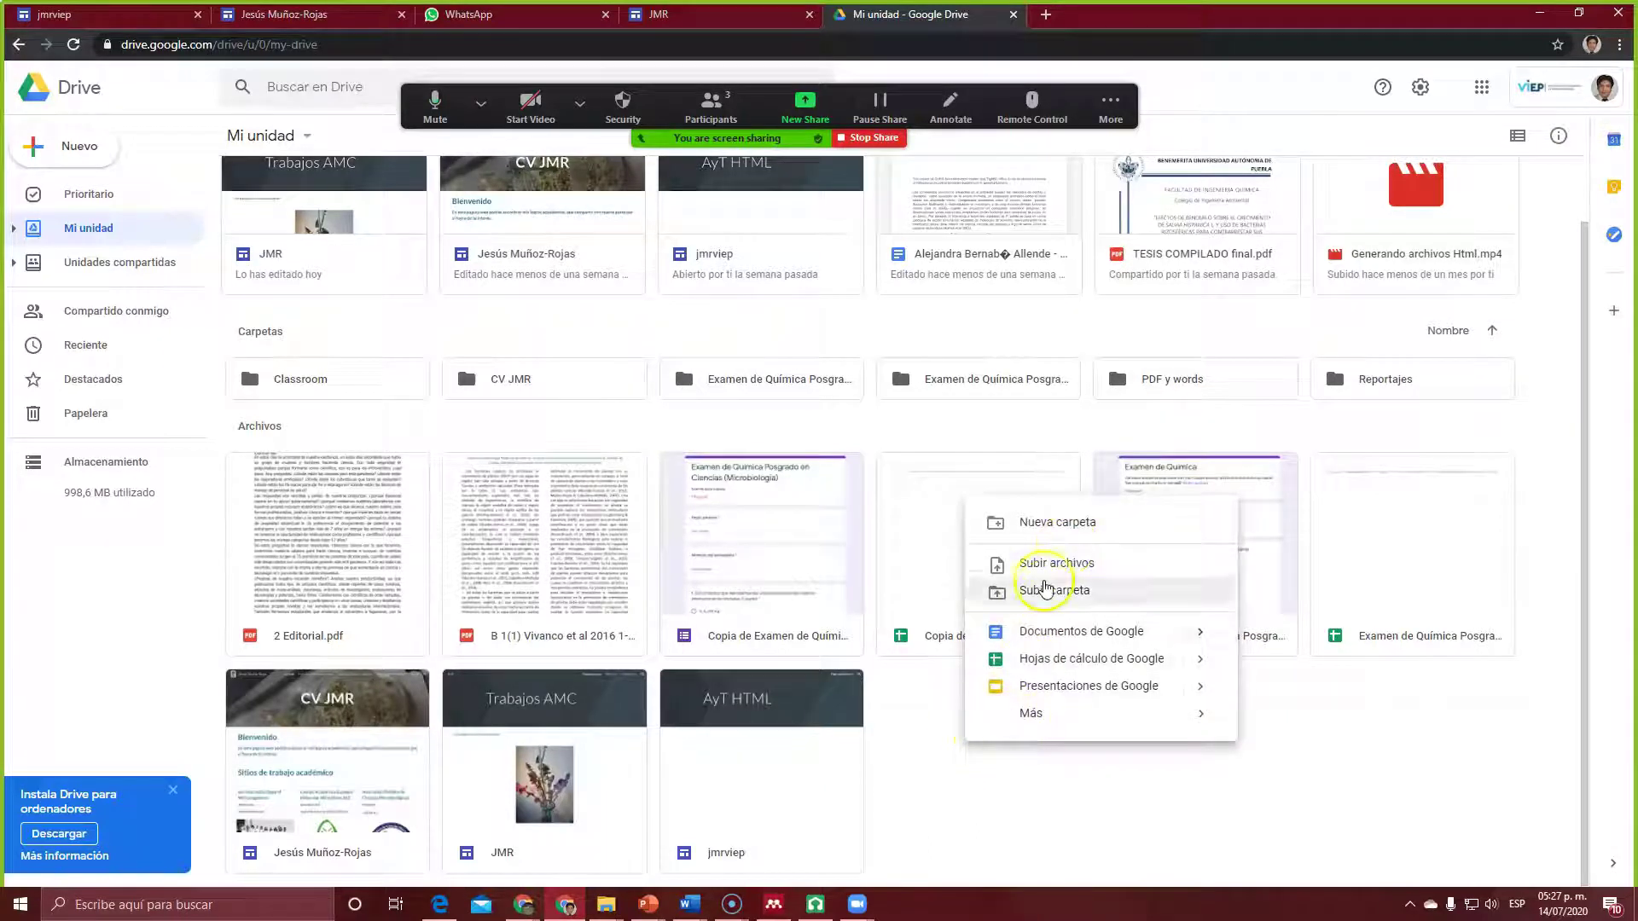
{"action": "left_click", "coordinate": [1045, 537]}
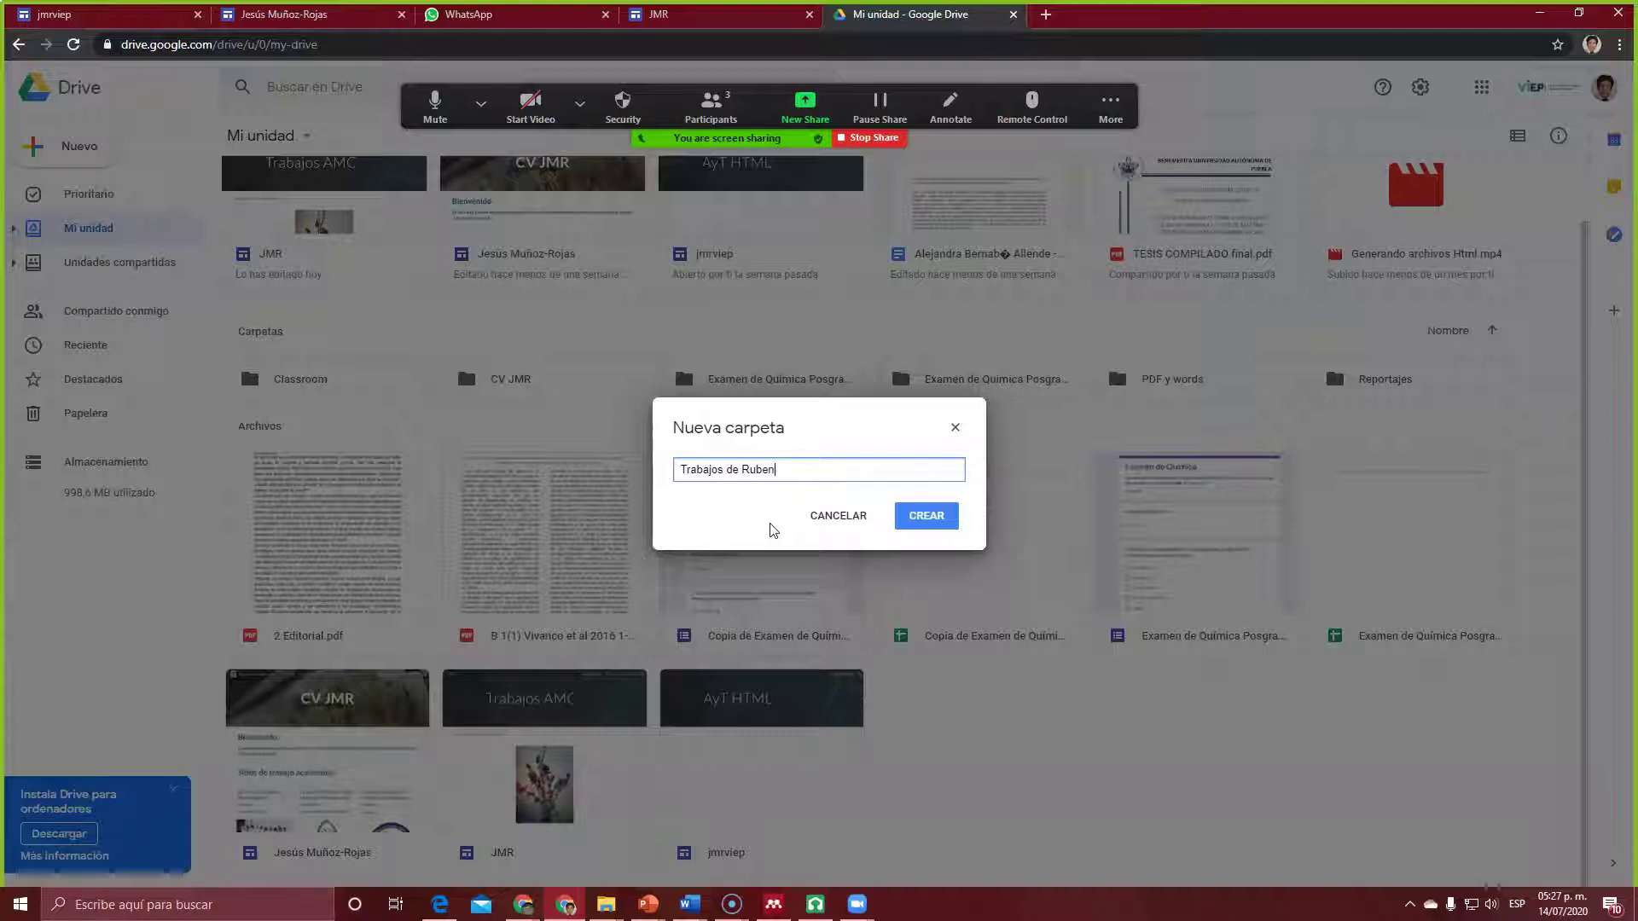
{"action": "left_click", "coordinate": [922, 519]}
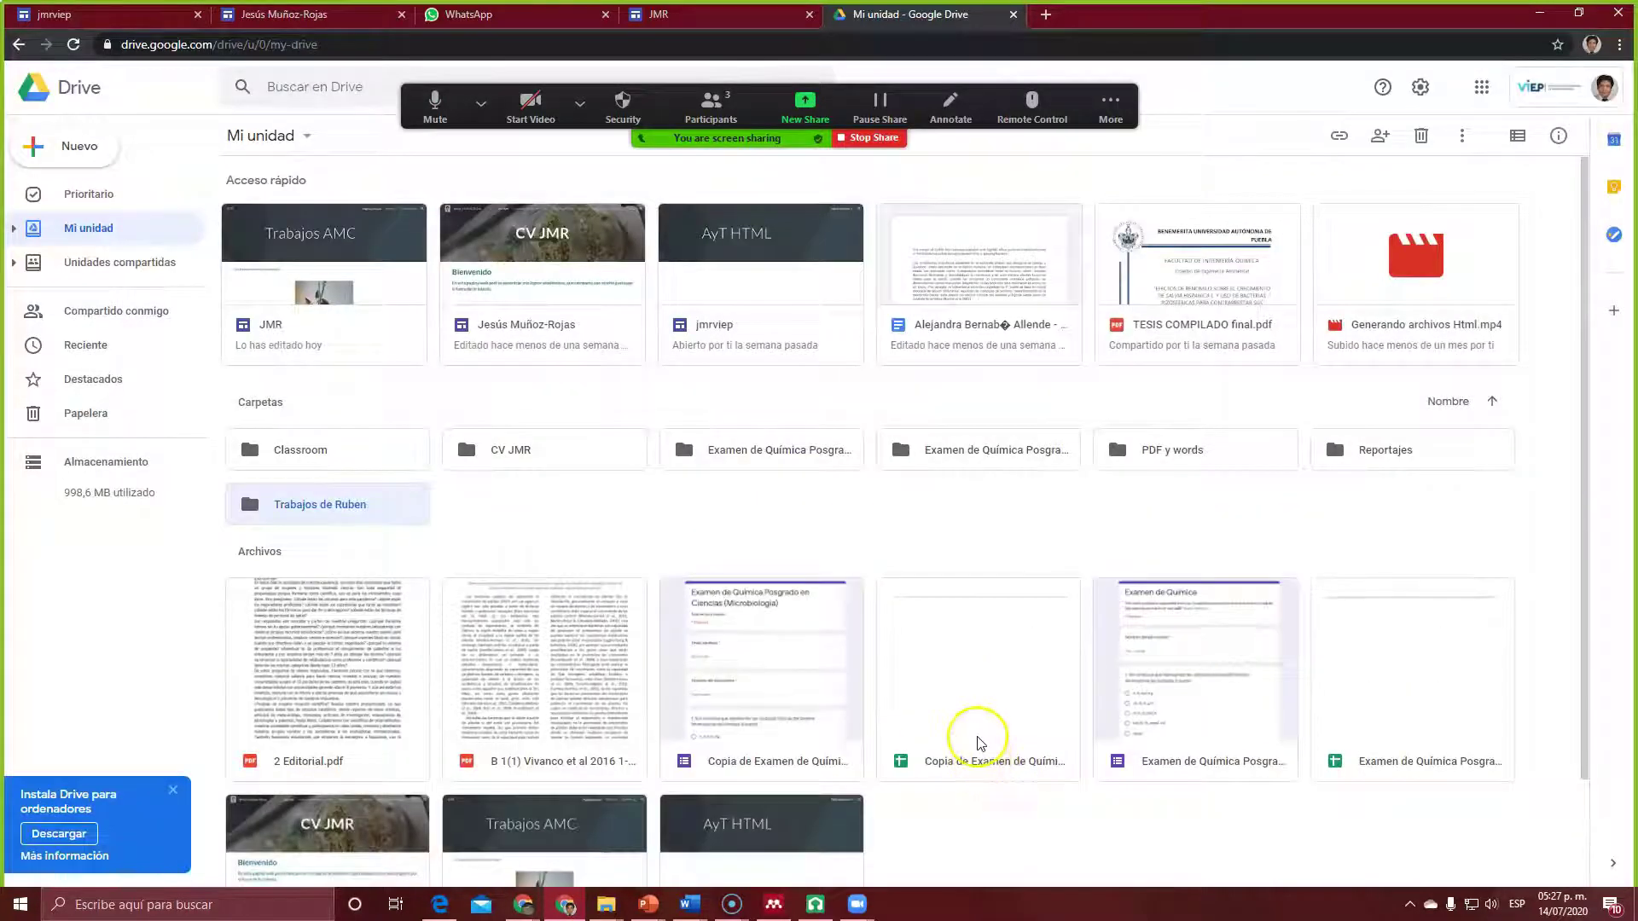
{"action": "scroll", "coordinate": [1159, 801], "scroll_direction": "down", "scroll_amount": 2}
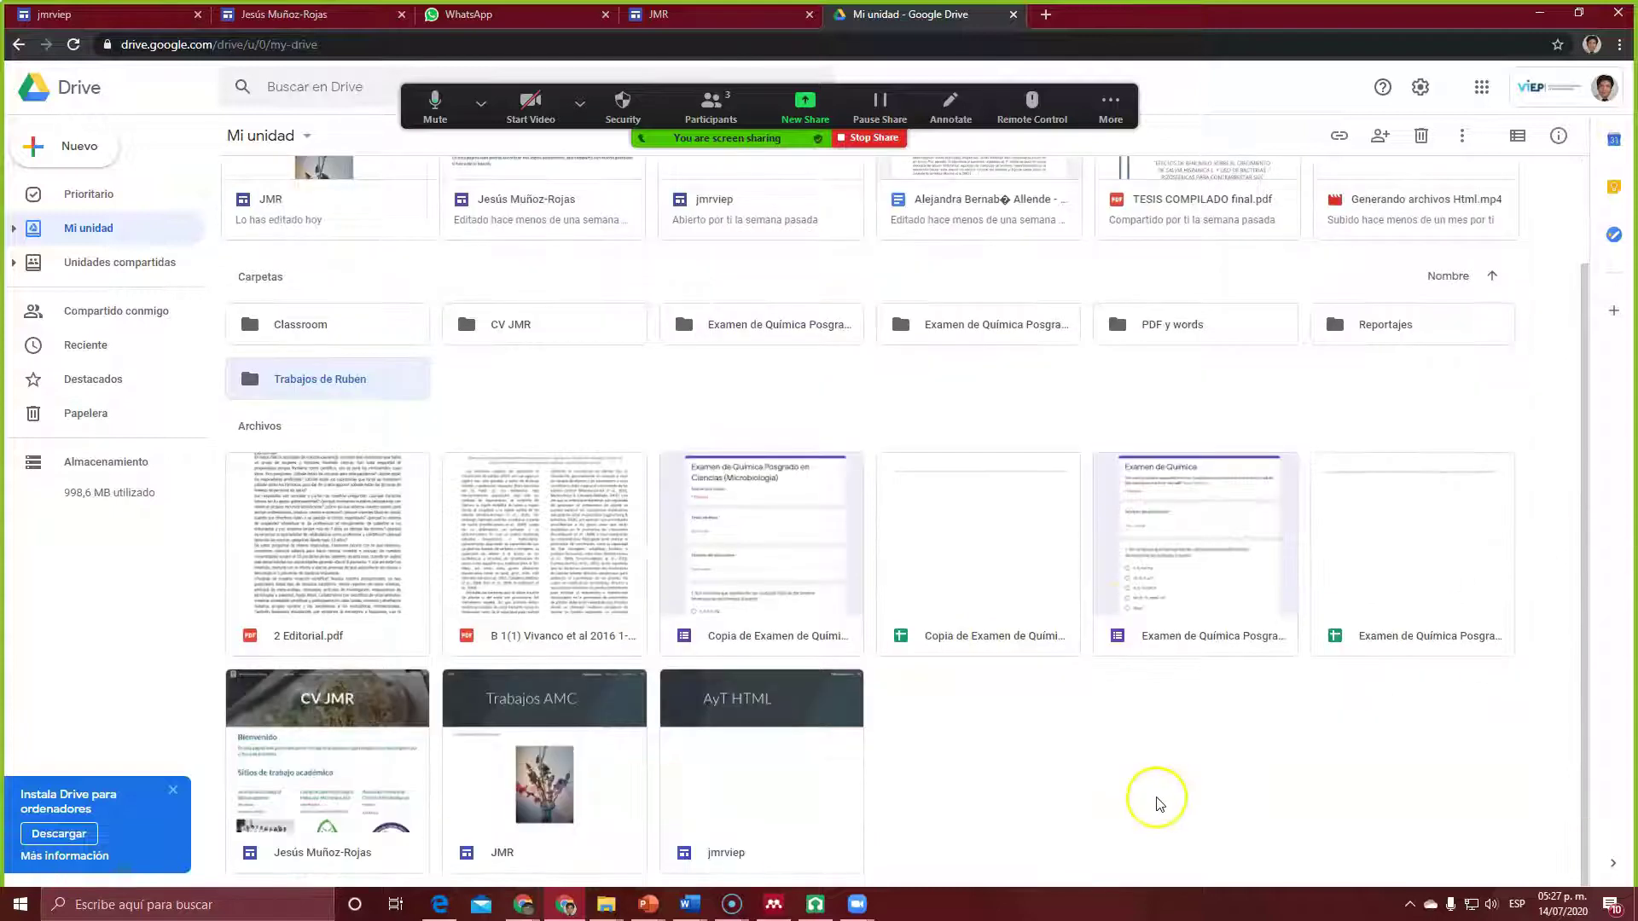
{"action": "scroll", "coordinate": [1159, 804], "scroll_direction": "up", "scroll_amount": 2}
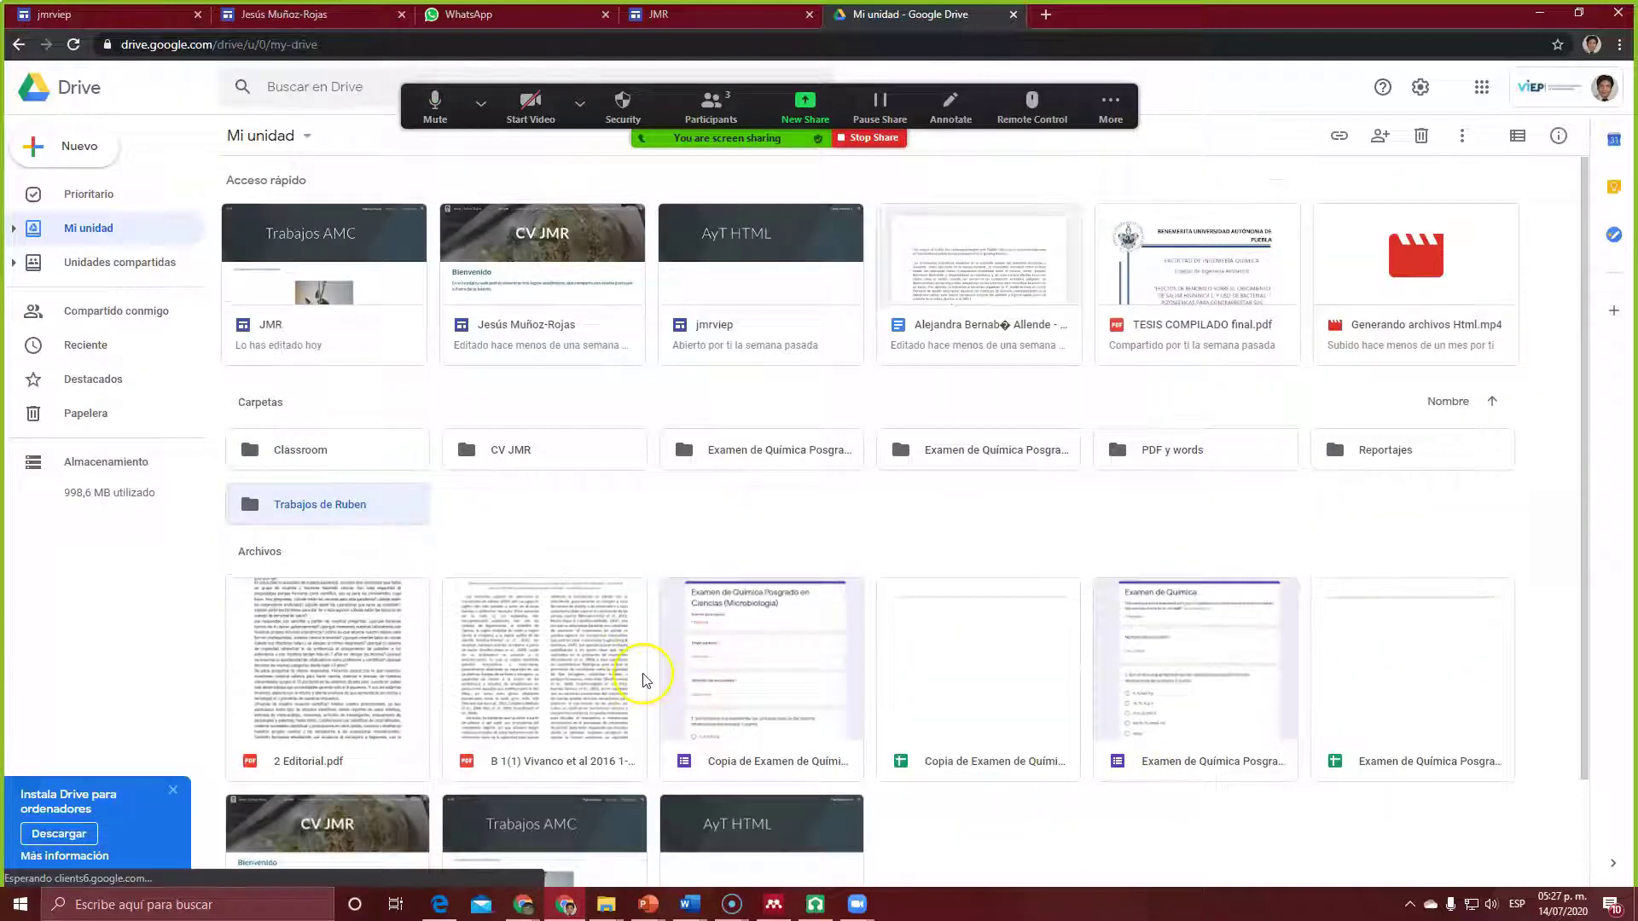
{"action": "double_click", "coordinate": [268, 510]}
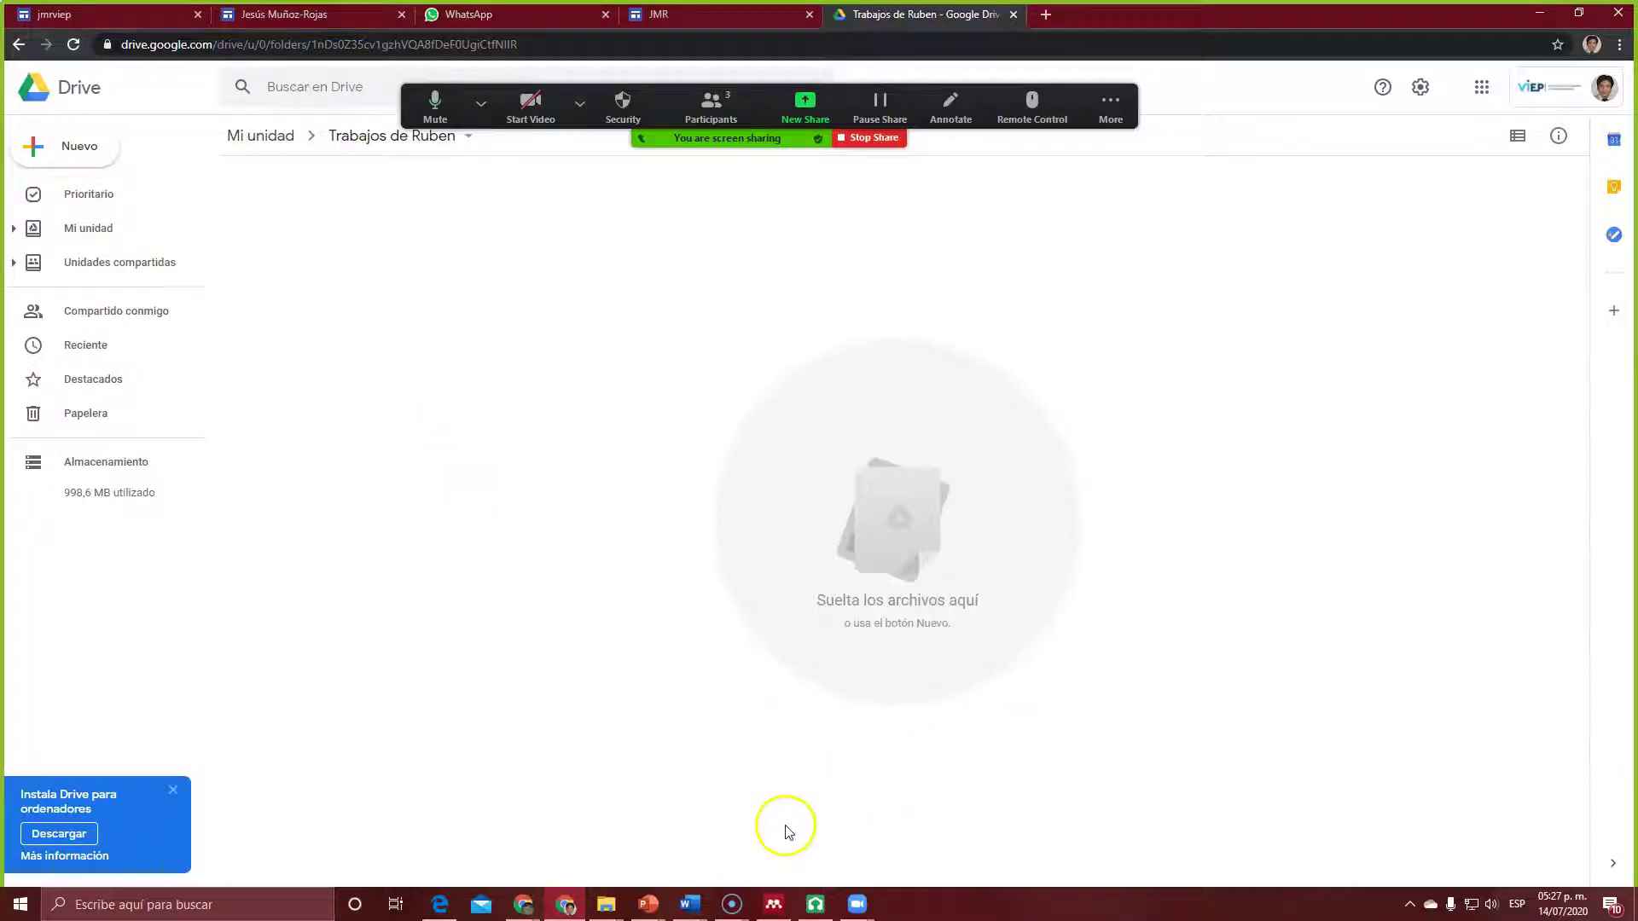
Step: Bring up the local Rubén folder window in File Explorer beside Drive
{"action": "left_click", "coordinate": [441, 906]}
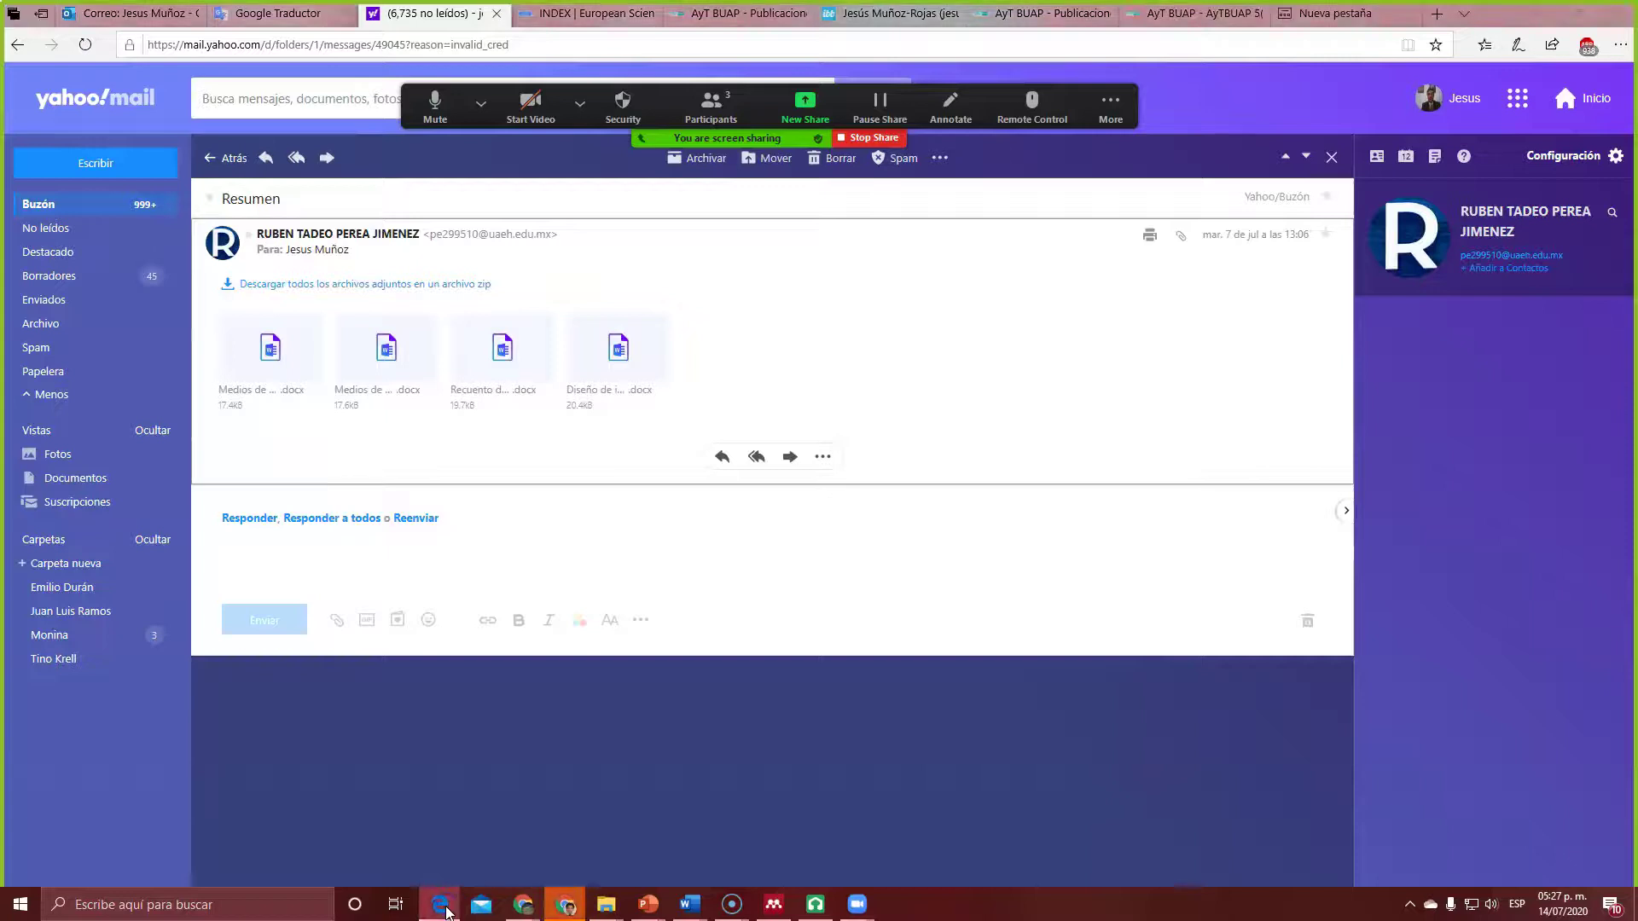
{"action": "left_click", "coordinate": [446, 910]}
{"action": "mouse_move", "coordinate": [603, 908]}
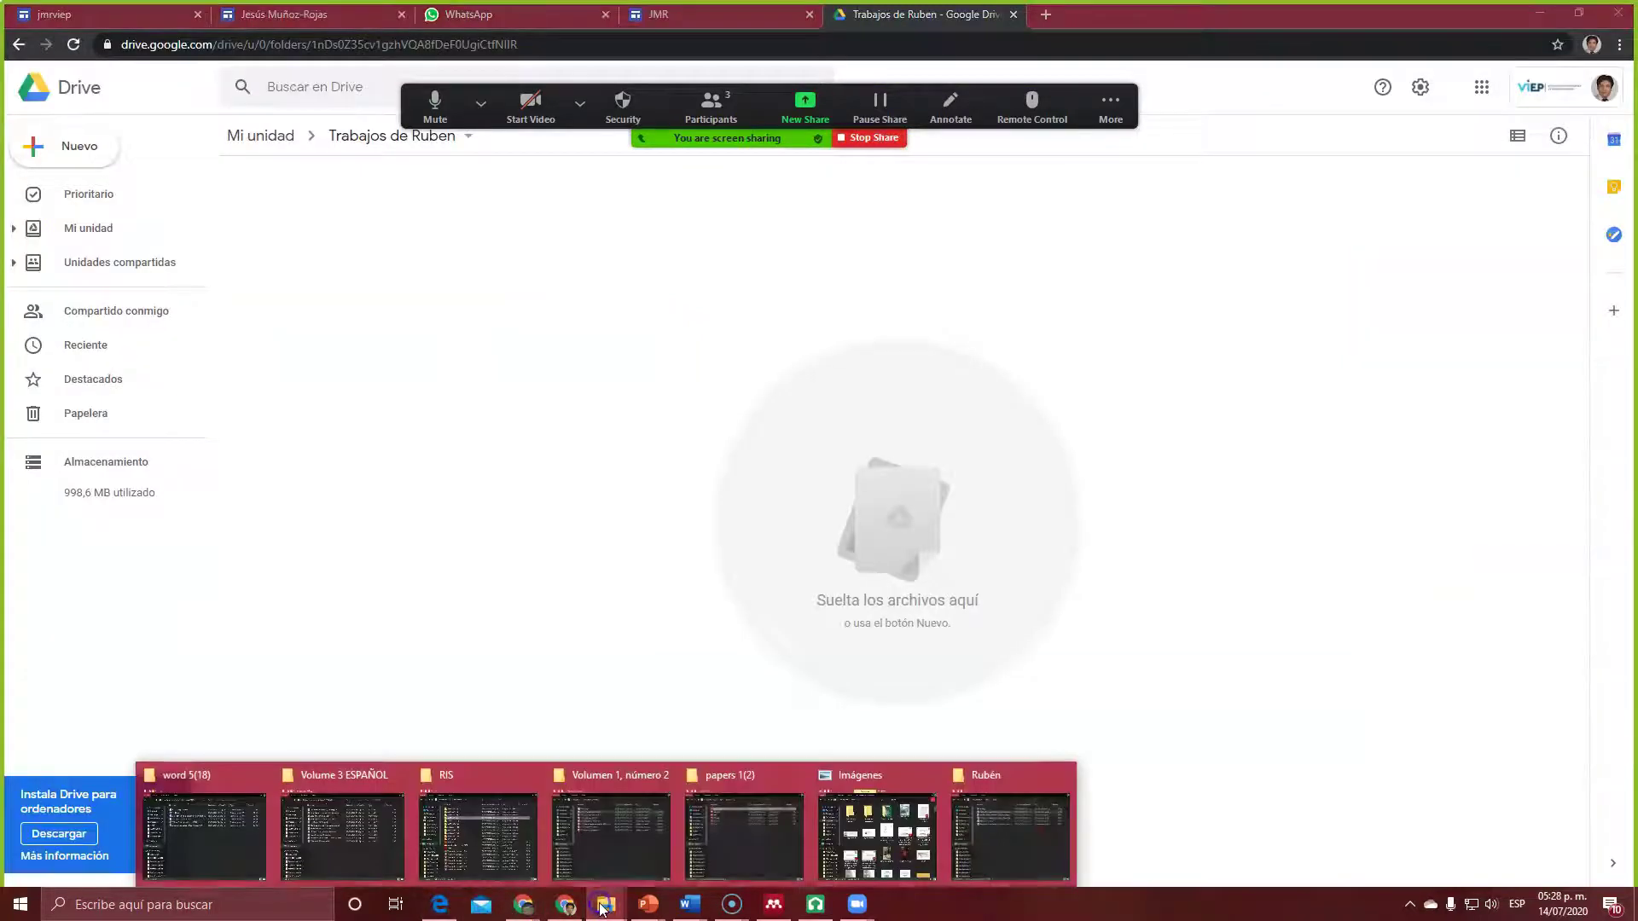
{"action": "left_click", "coordinate": [1040, 832]}
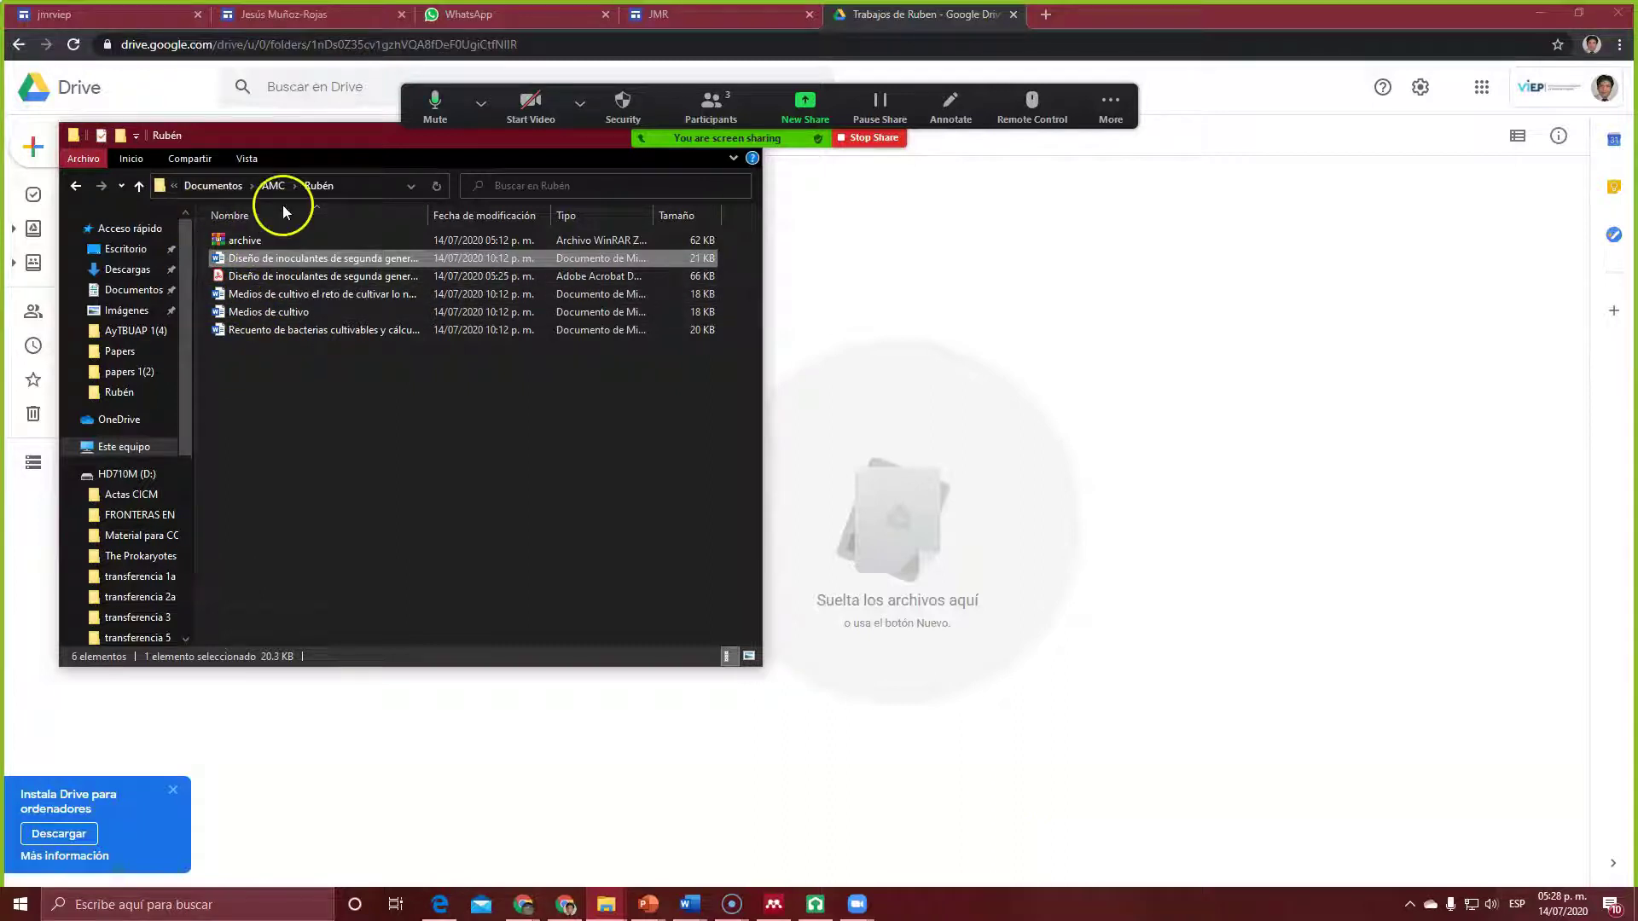
Step: Drag the inoculant-design PDF into Trabajos de Ruben, then return to Mi unidad and select the folder
{"action": "left_click", "coordinate": [219, 279]}
{"action": "left_click_drag", "start_coordinate": [218, 278], "coordinate": [936, 482]}
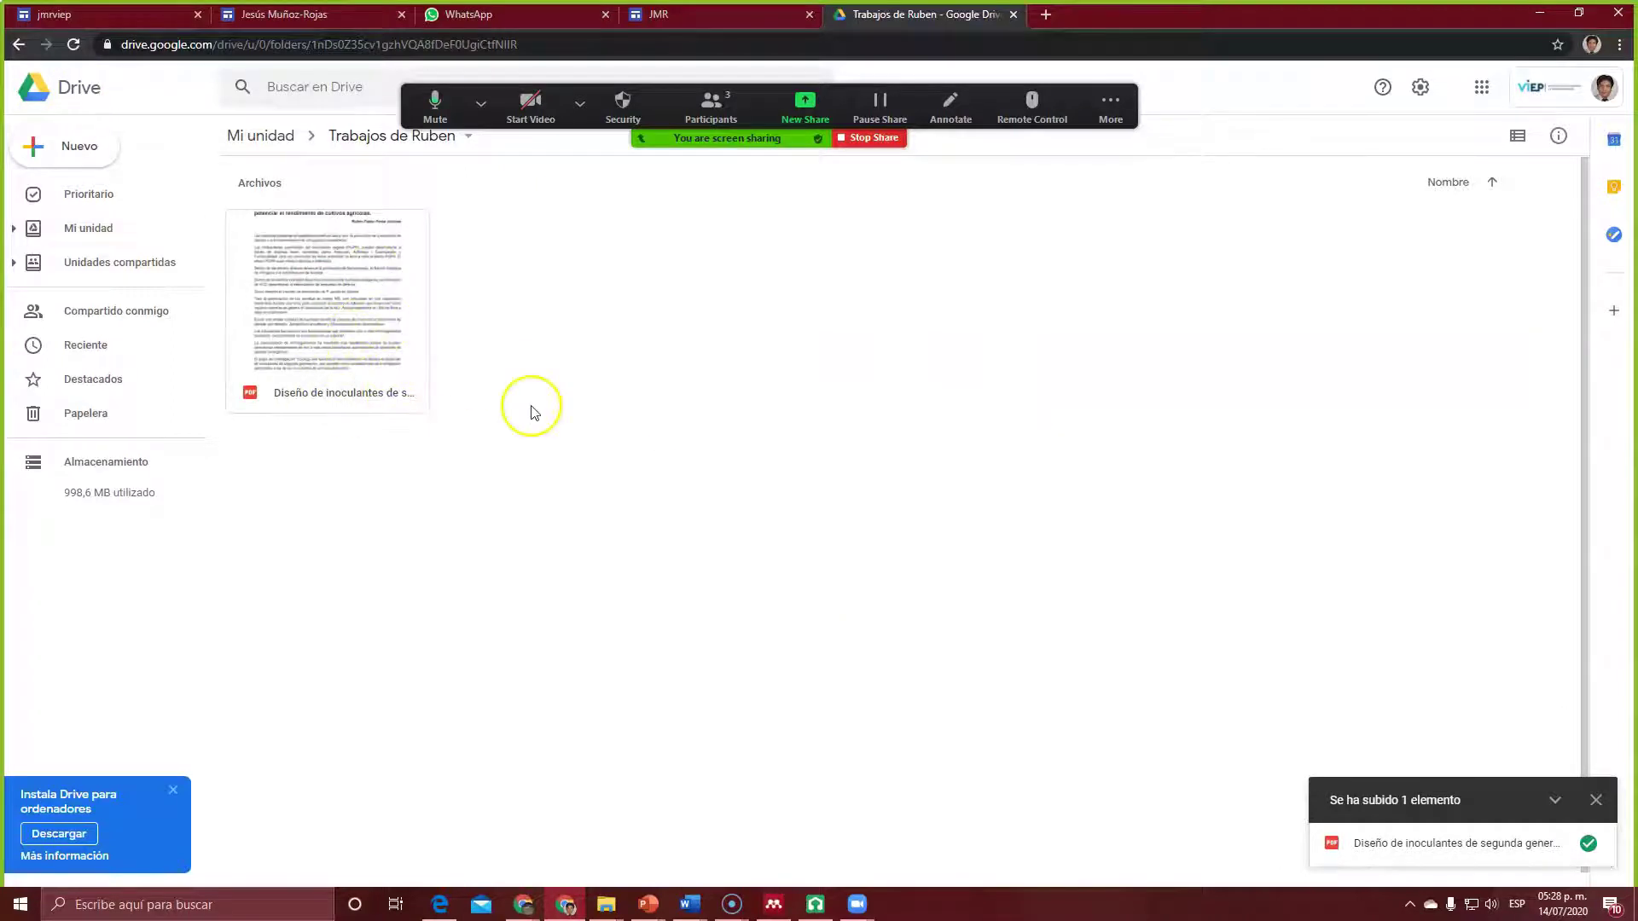
{"action": "left_click", "coordinate": [369, 146]}
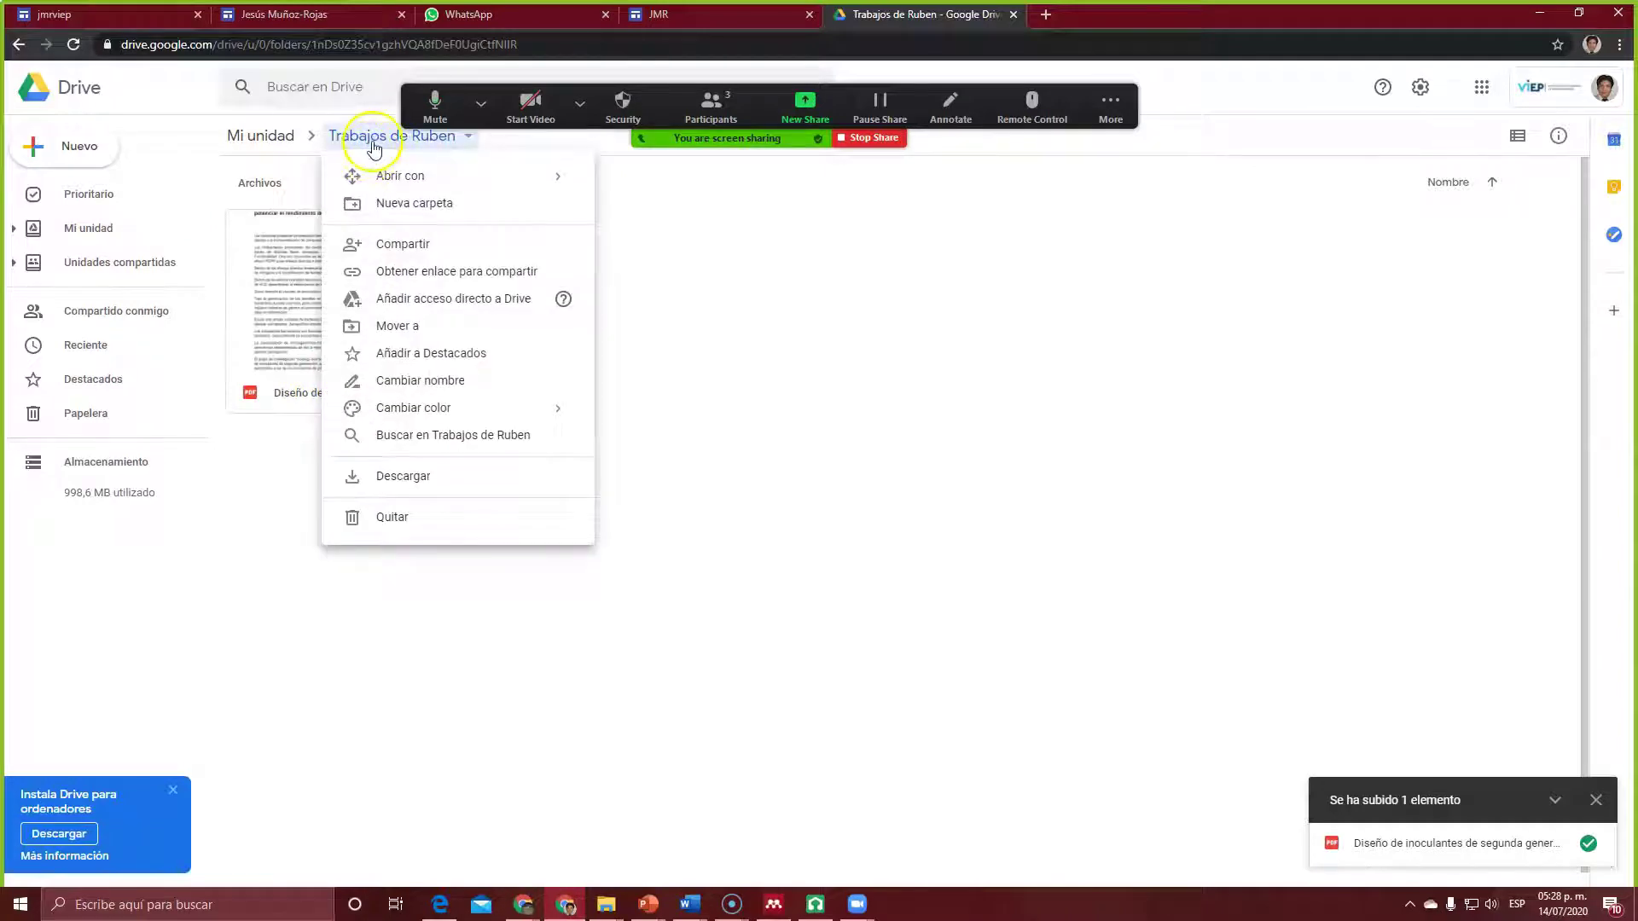
{"action": "left_click", "coordinate": [258, 136]}
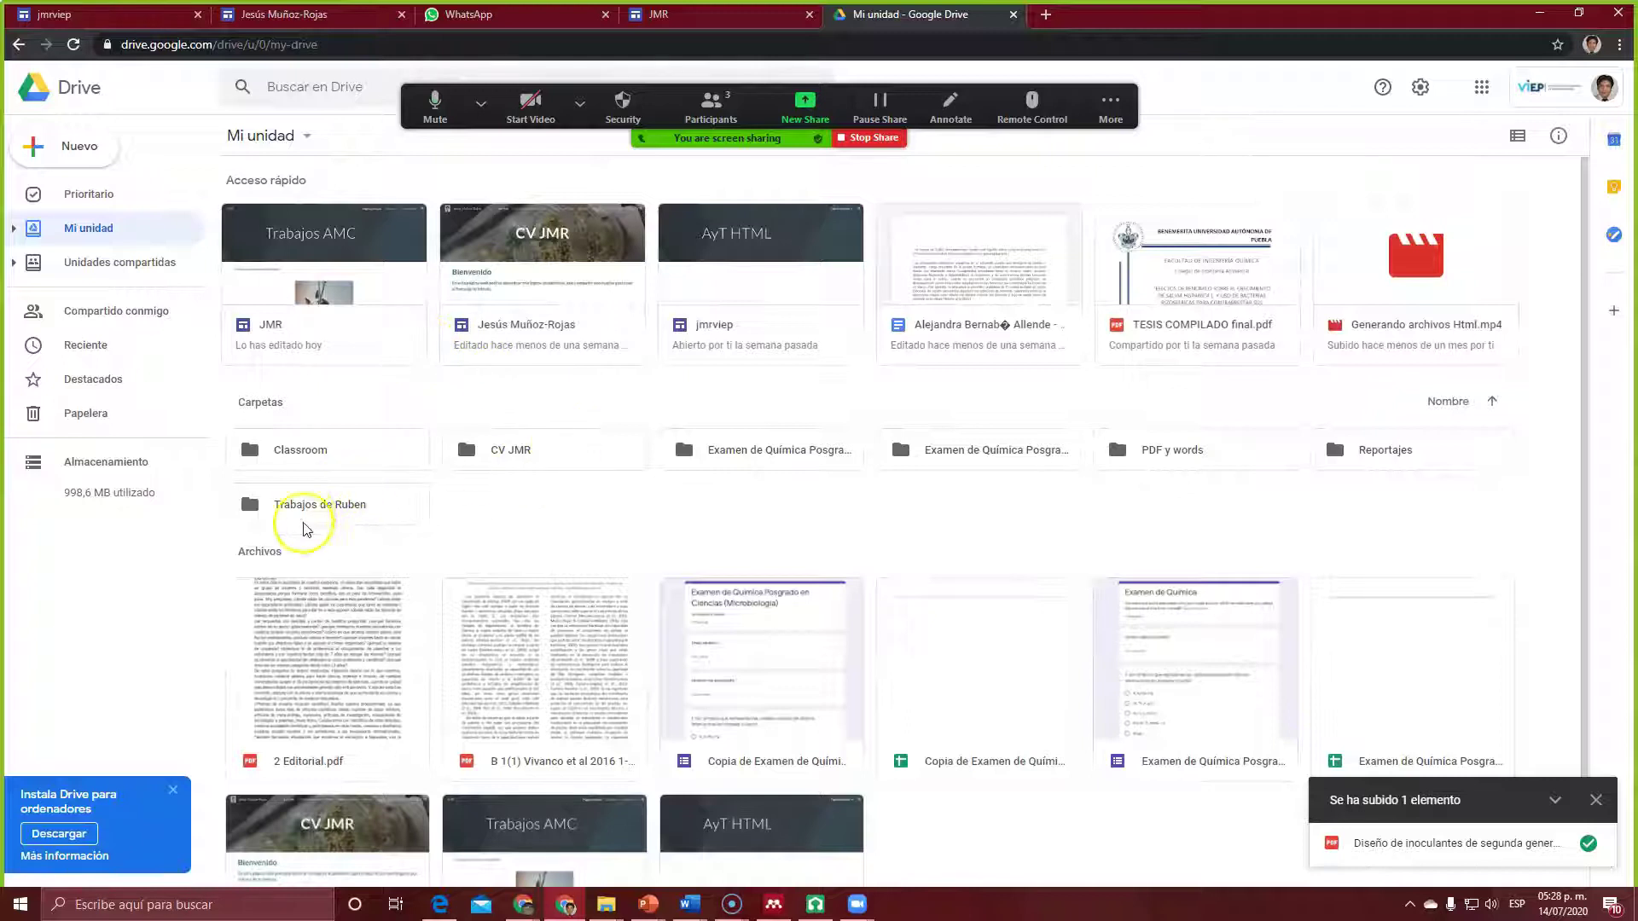
{"action": "left_click", "coordinate": [312, 505]}
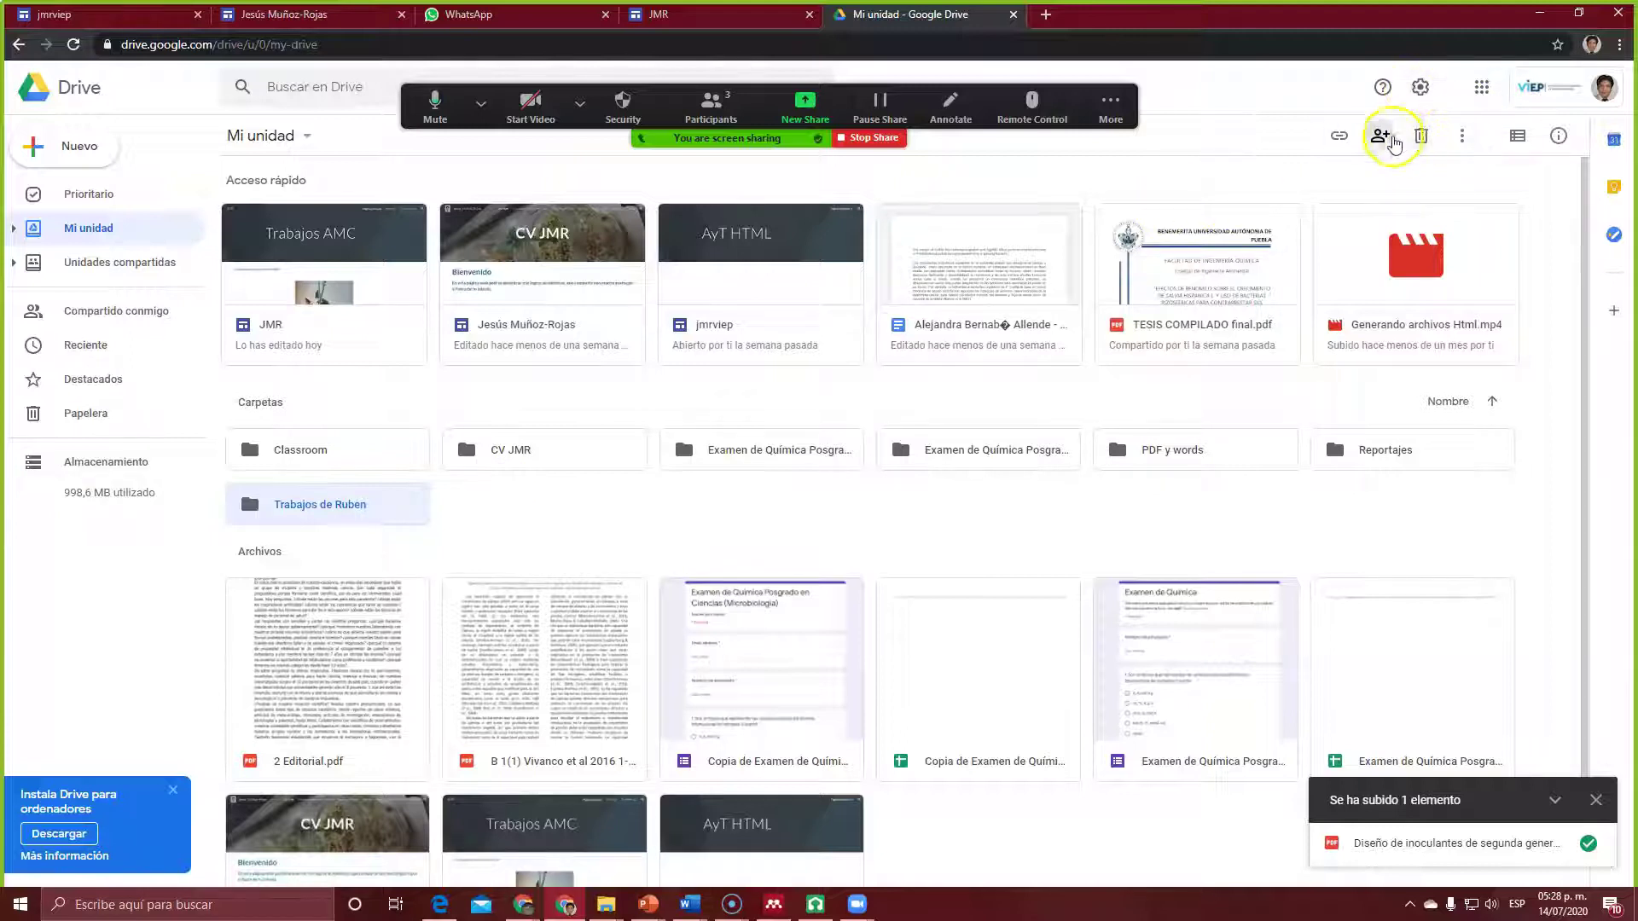
Step: Share Trabajos de Ruben so anyone with the link has Lector (view) access
{"action": "right_click", "coordinate": [314, 508]}
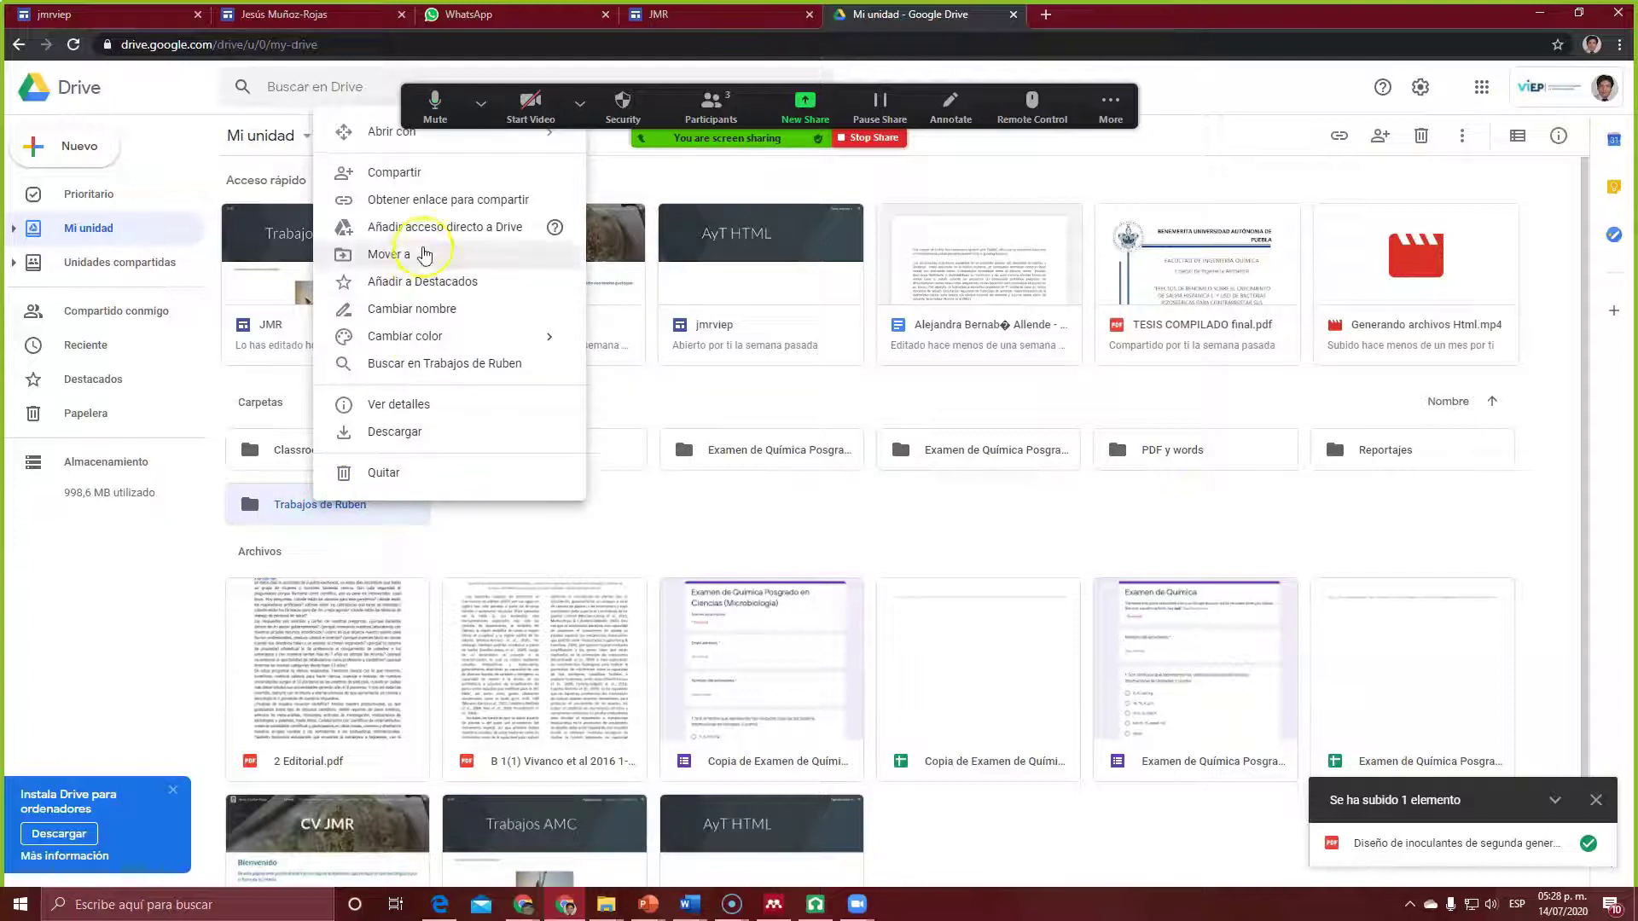
{"action": "left_click", "coordinate": [414, 172]}
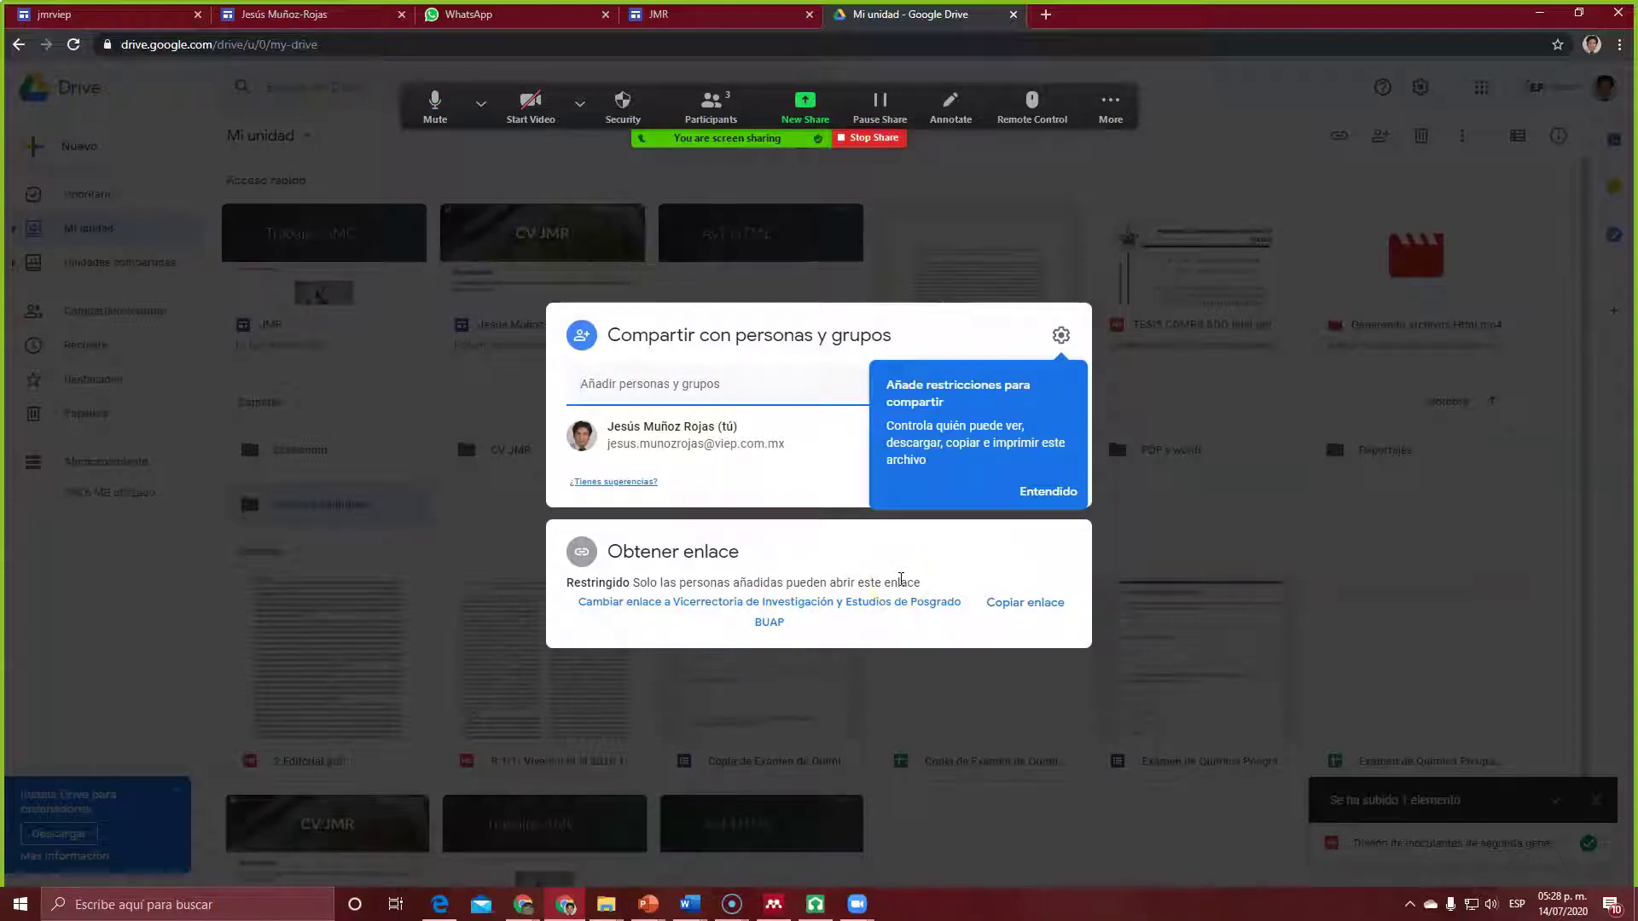
{"action": "left_click", "coordinate": [1071, 492]}
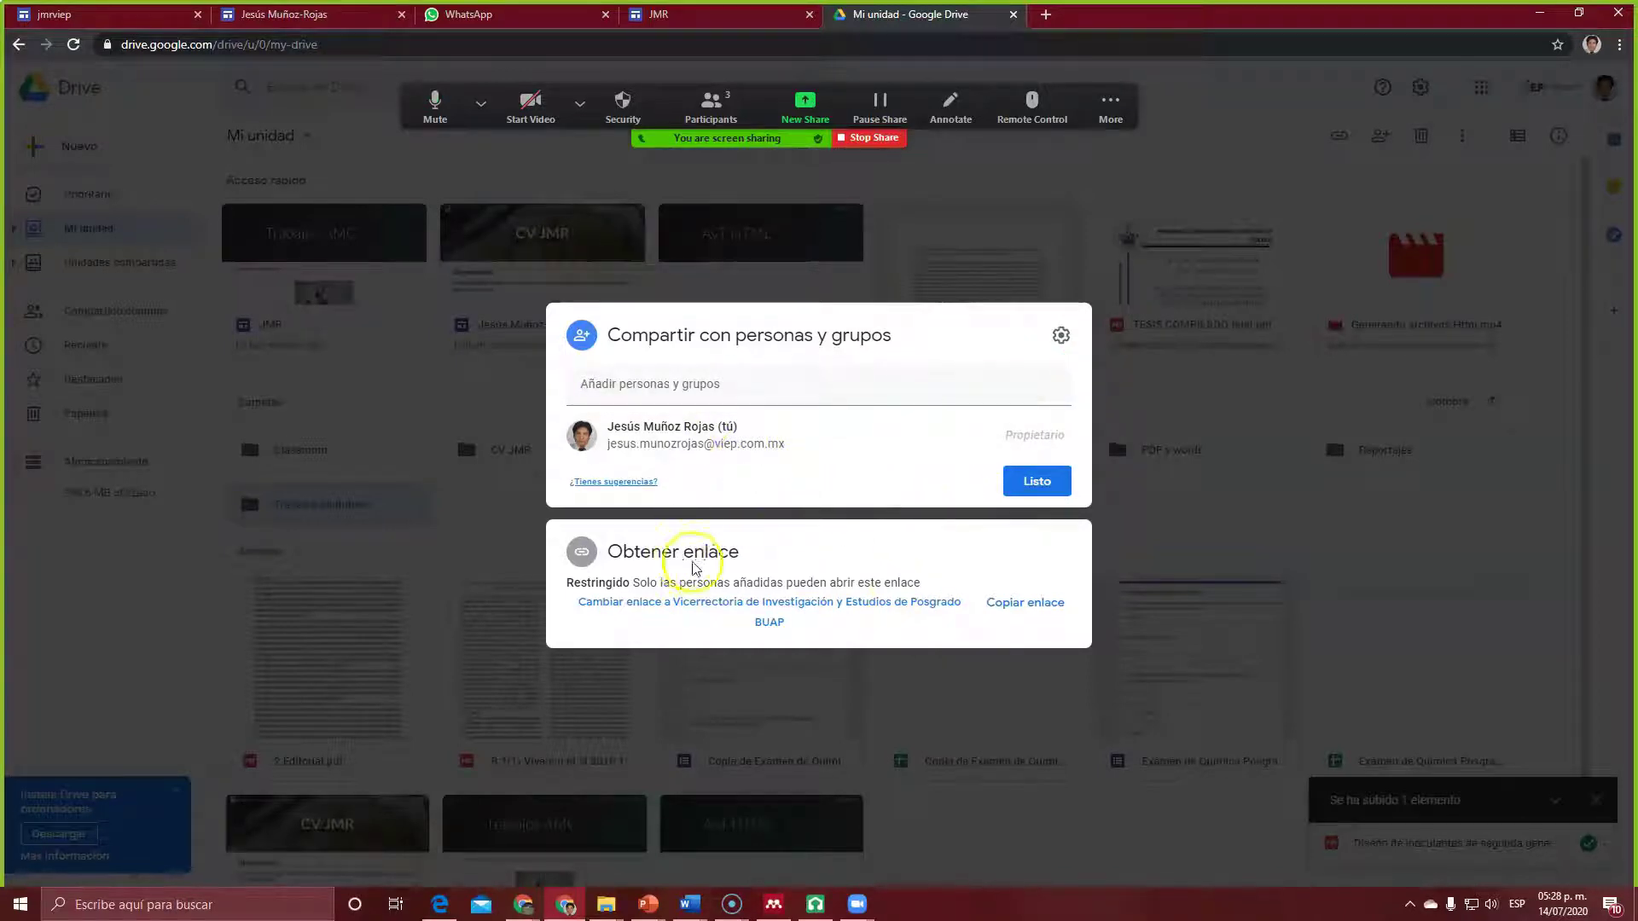
{"action": "left_click", "coordinate": [748, 584]}
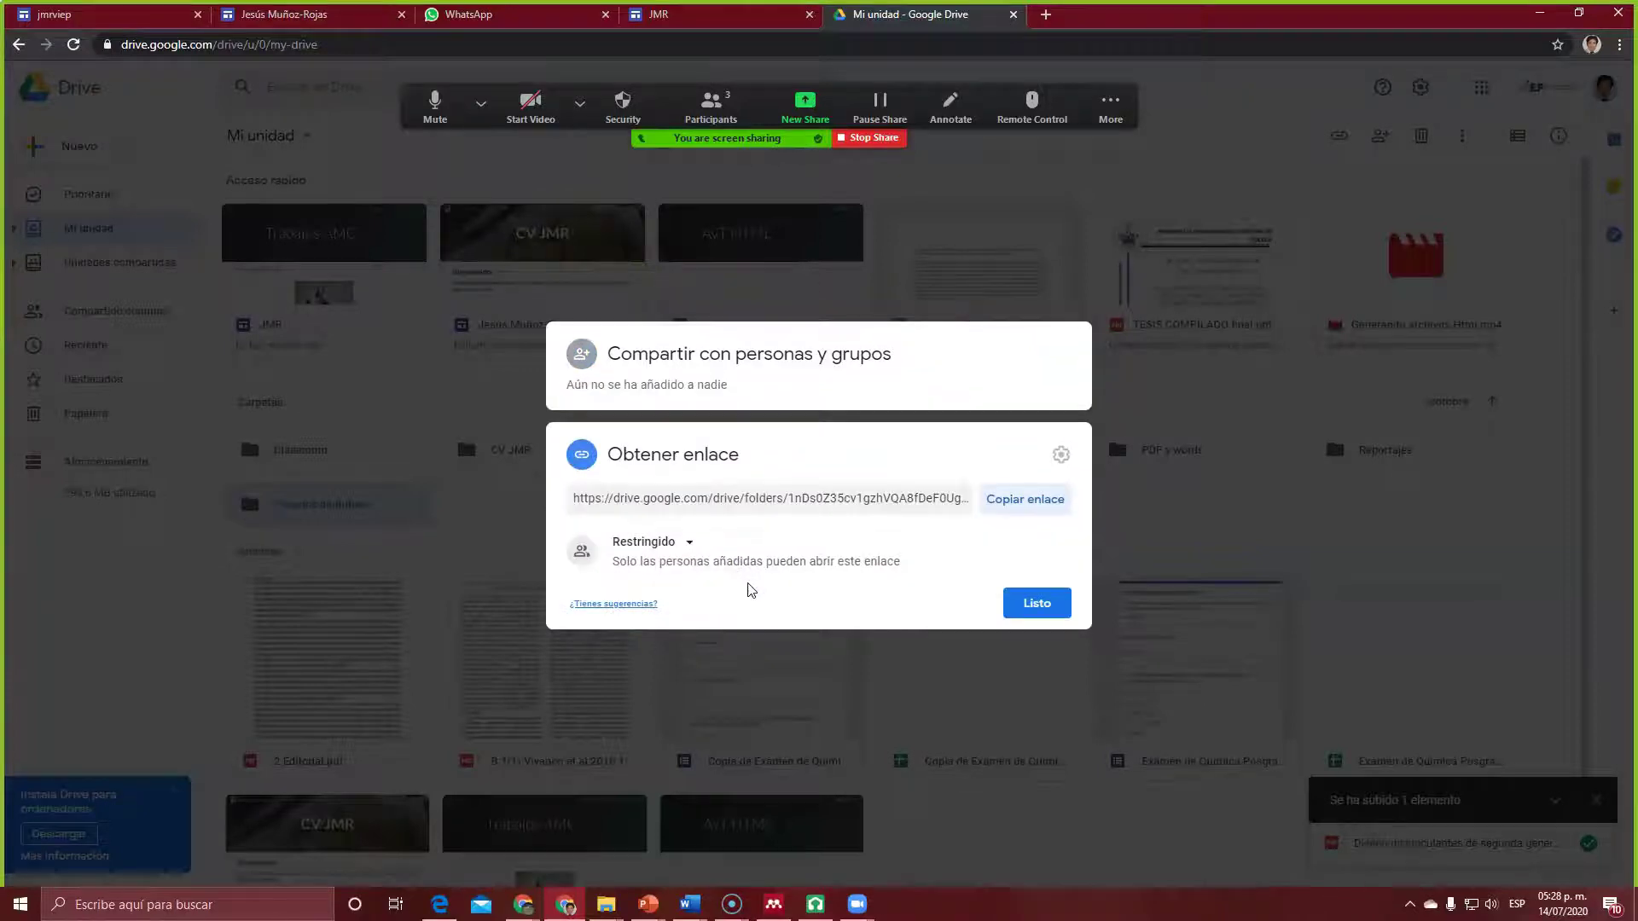
{"action": "left_click", "coordinate": [690, 545]}
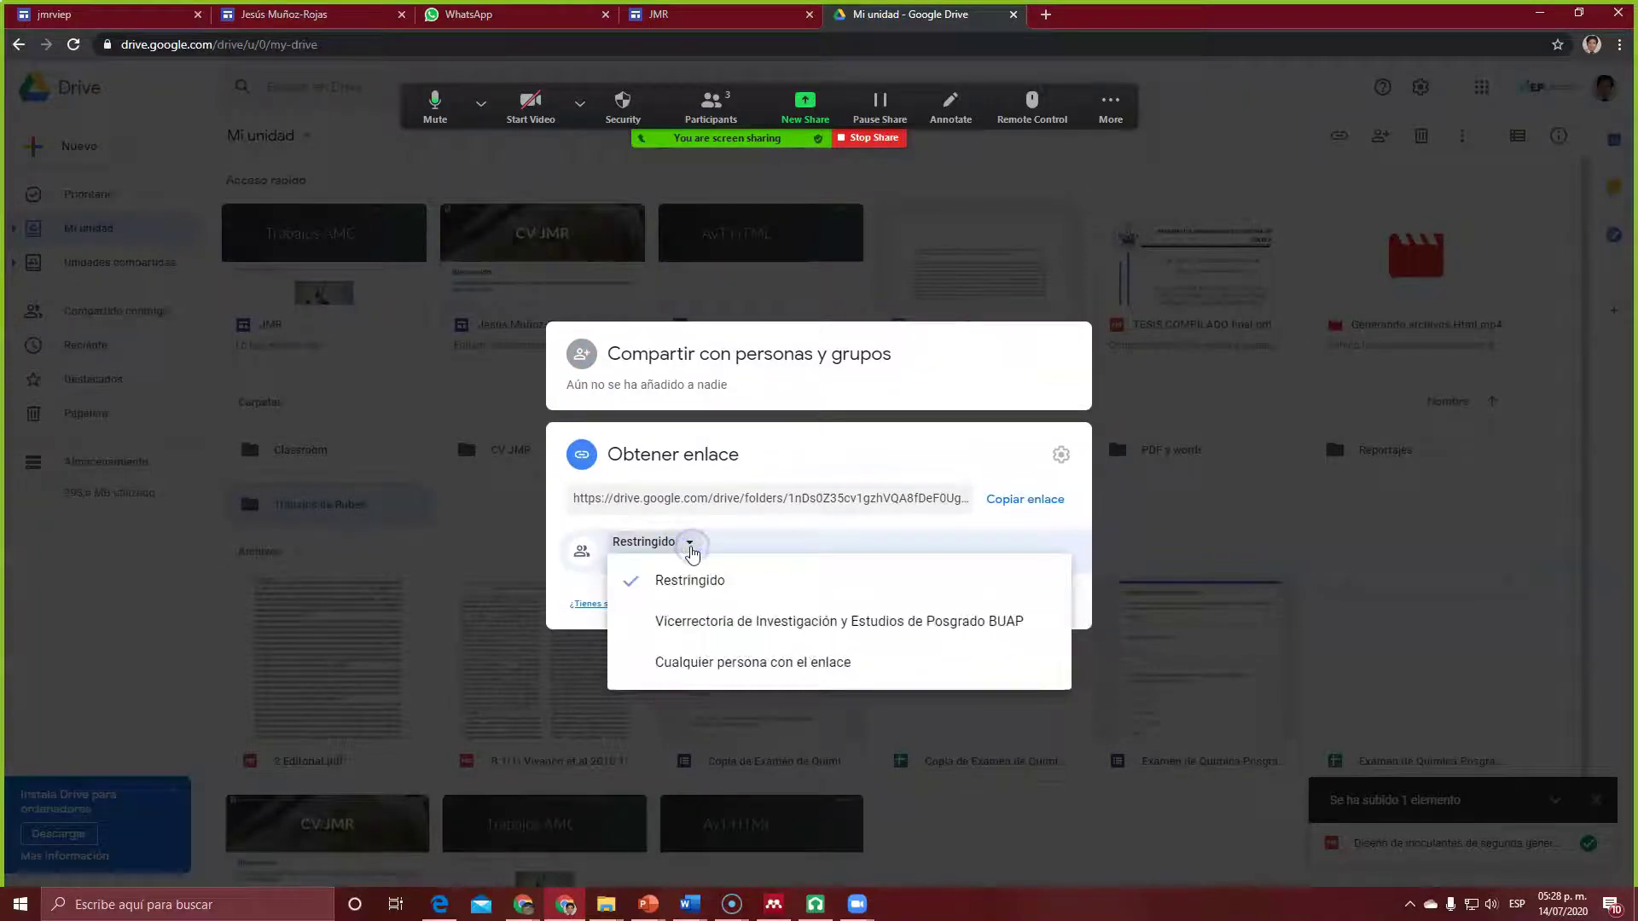
{"action": "left_click", "coordinate": [675, 671]}
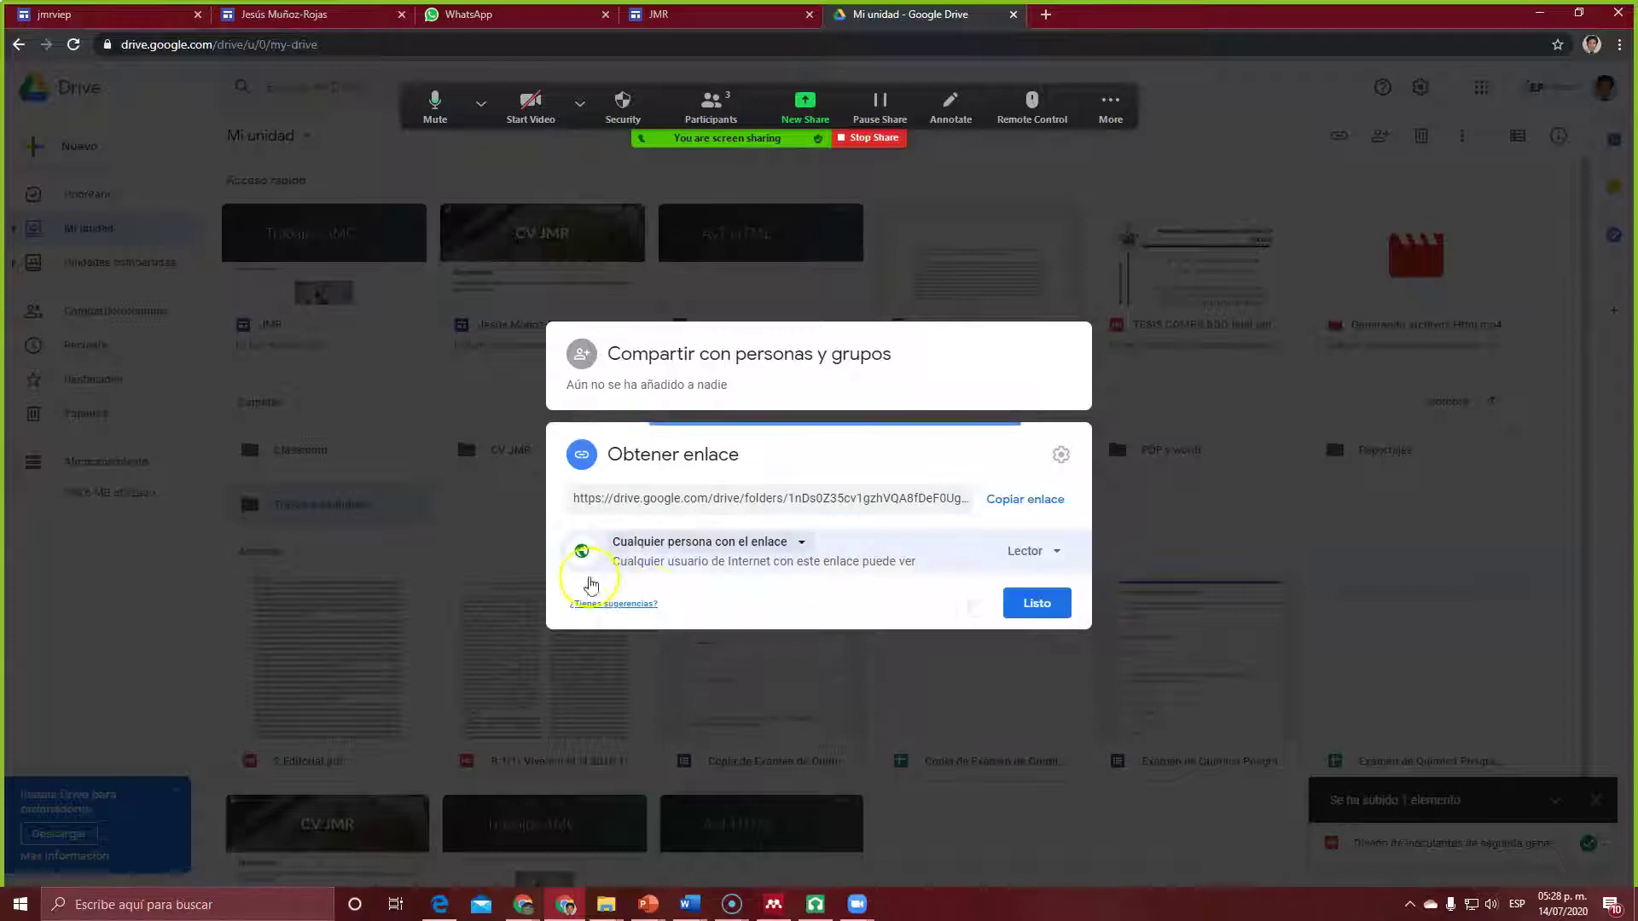
{"action": "left_click", "coordinate": [1053, 610]}
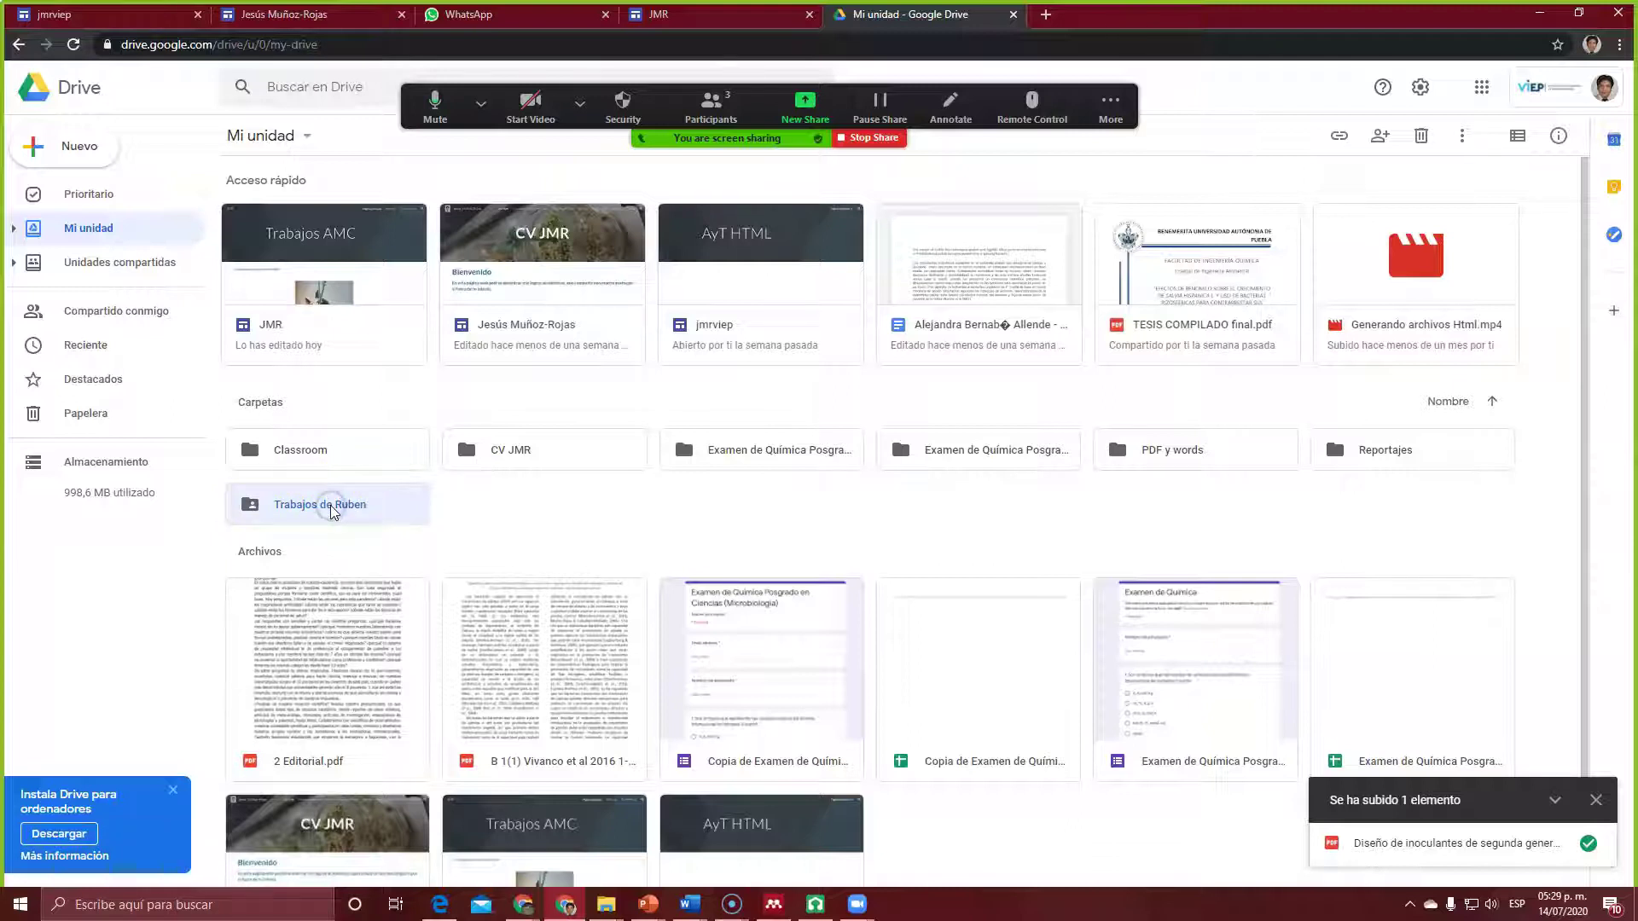
Step: Check the uploaded PDF inside Trabajos de Ruben, then return to the JMR site editor
{"action": "double_click", "coordinate": [294, 507]}
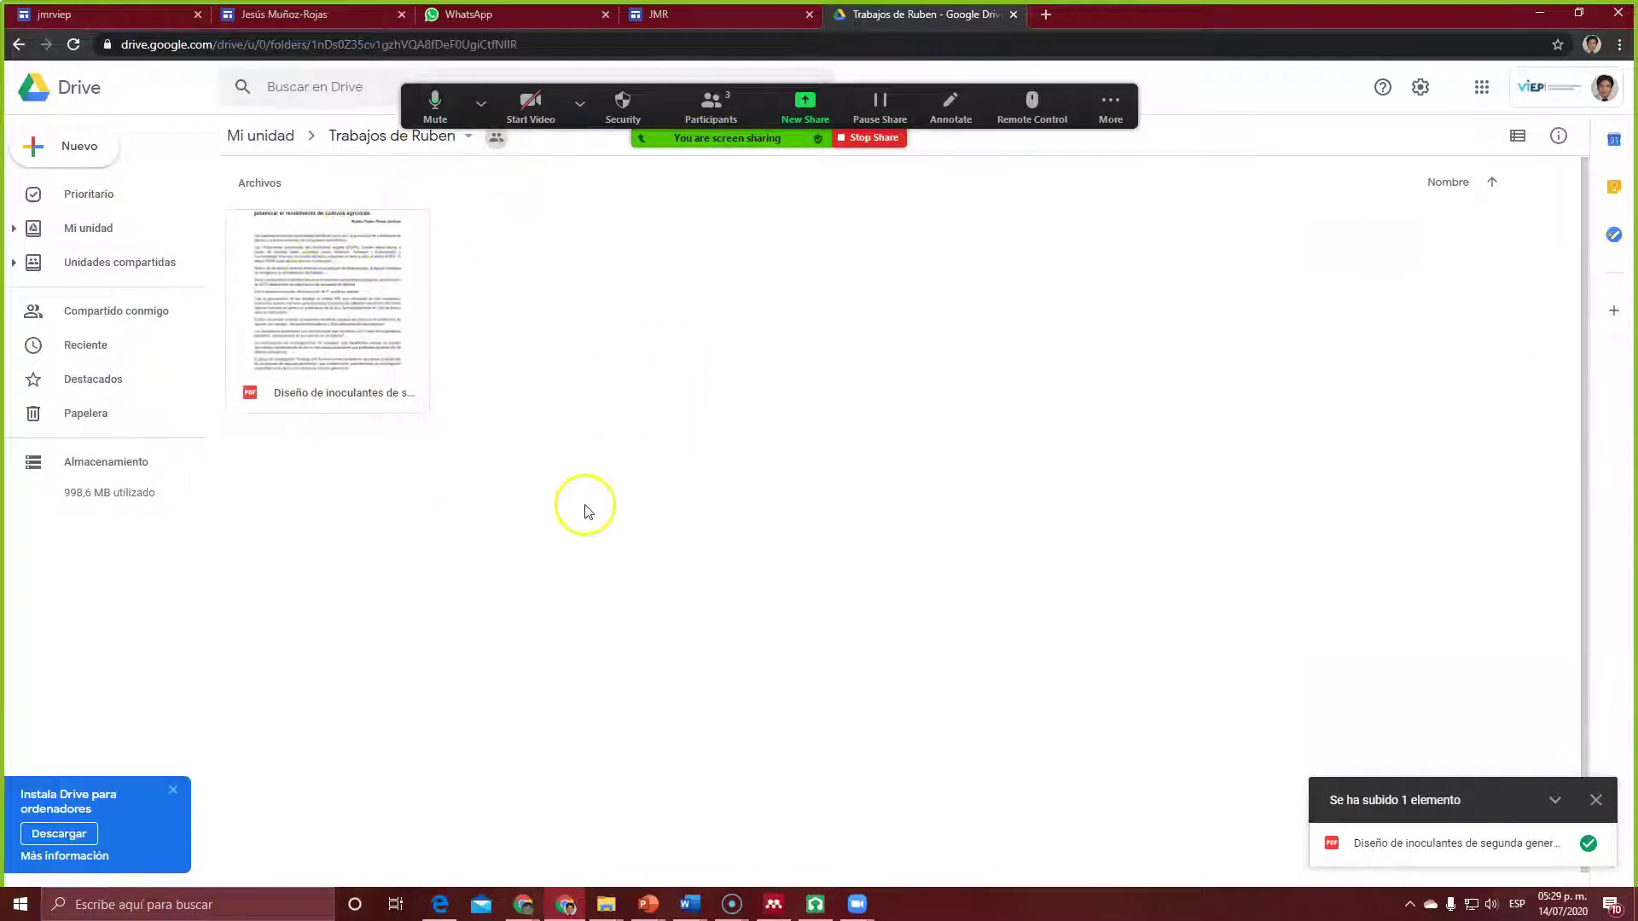
{"action": "mouse_move", "coordinate": [370, 341]}
{"action": "left_mouse_down"}
{"action": "mouse_move", "coordinate": [358, 310]}
{"action": "mouse_move", "coordinate": [370, 320]}
{"action": "left_mouse_up"}
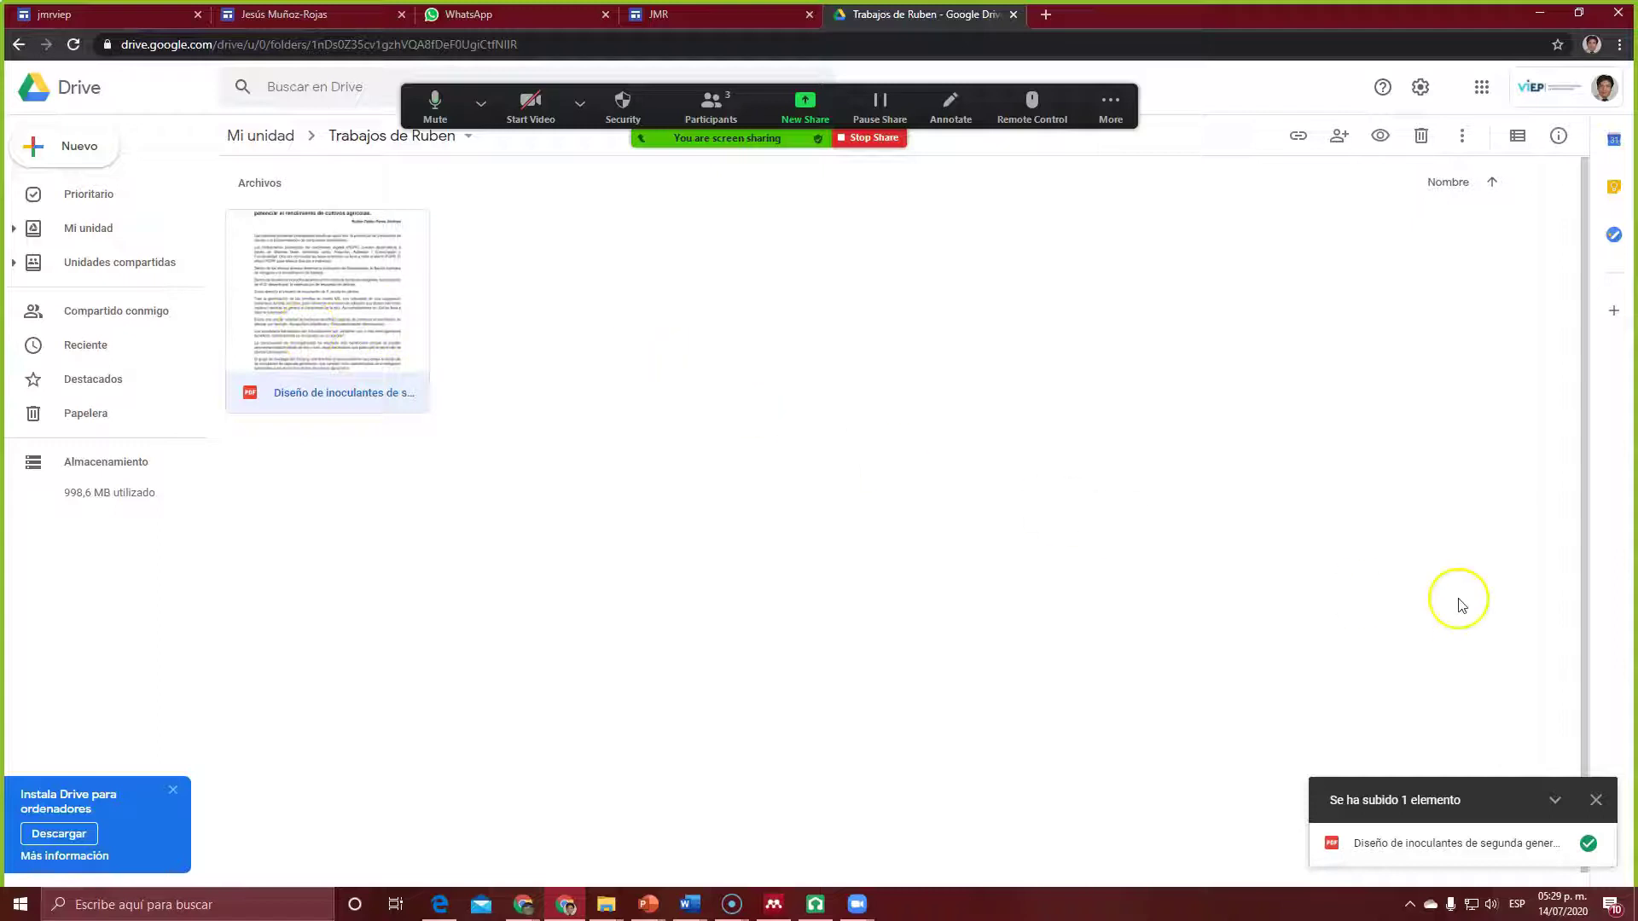
{"action": "left_click", "coordinate": [1595, 799]}
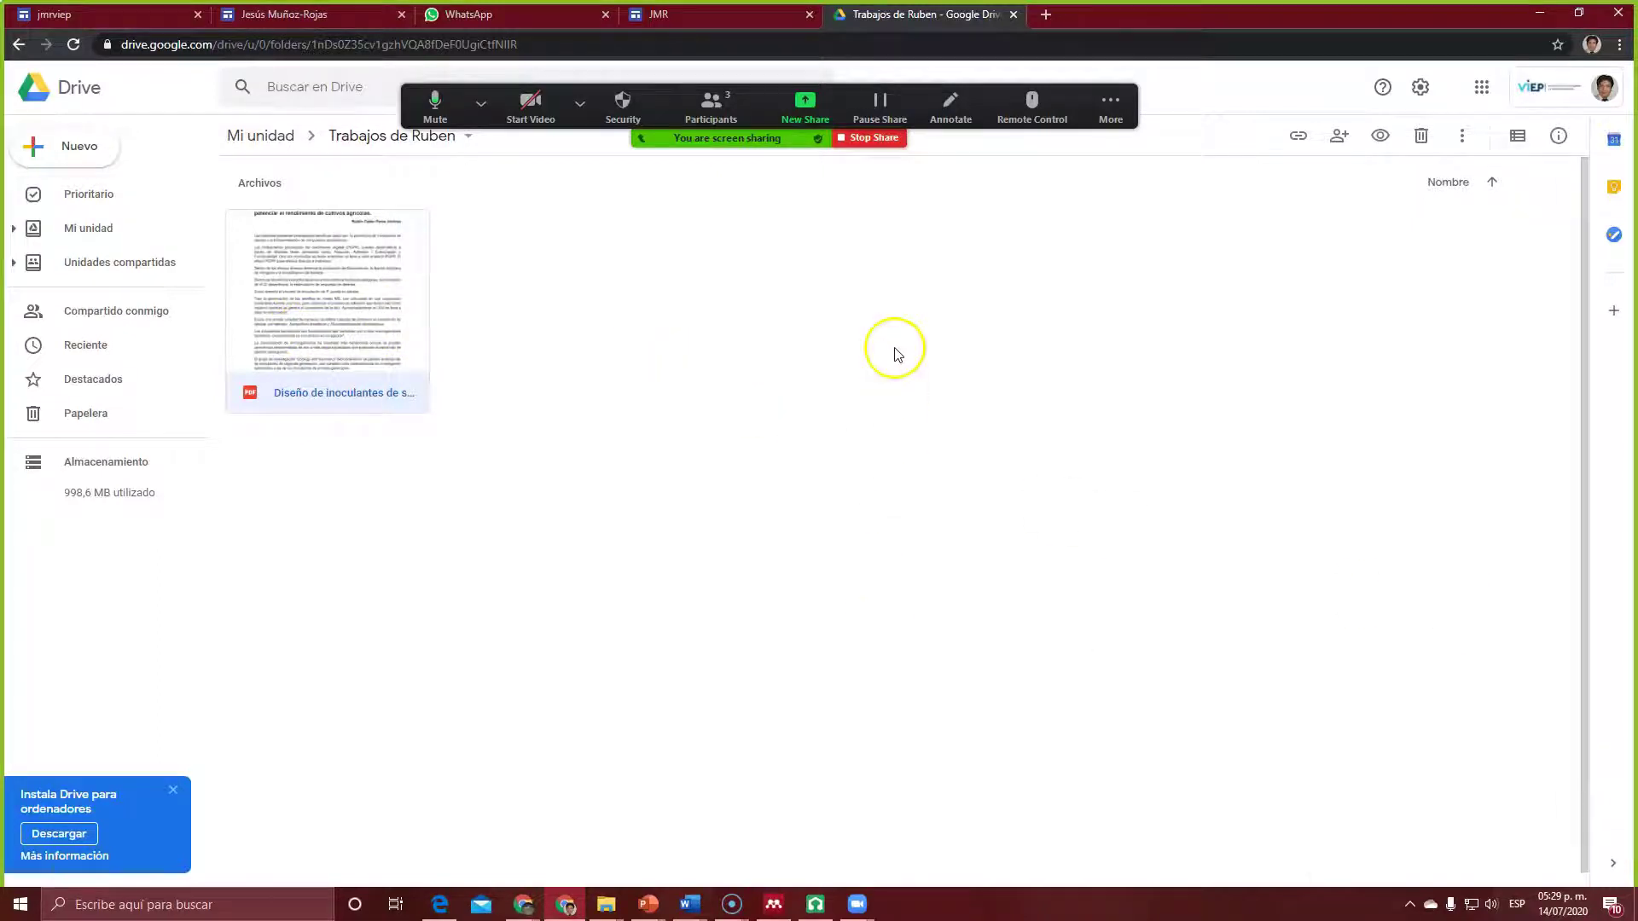
{"action": "left_click", "coordinate": [708, 12]}
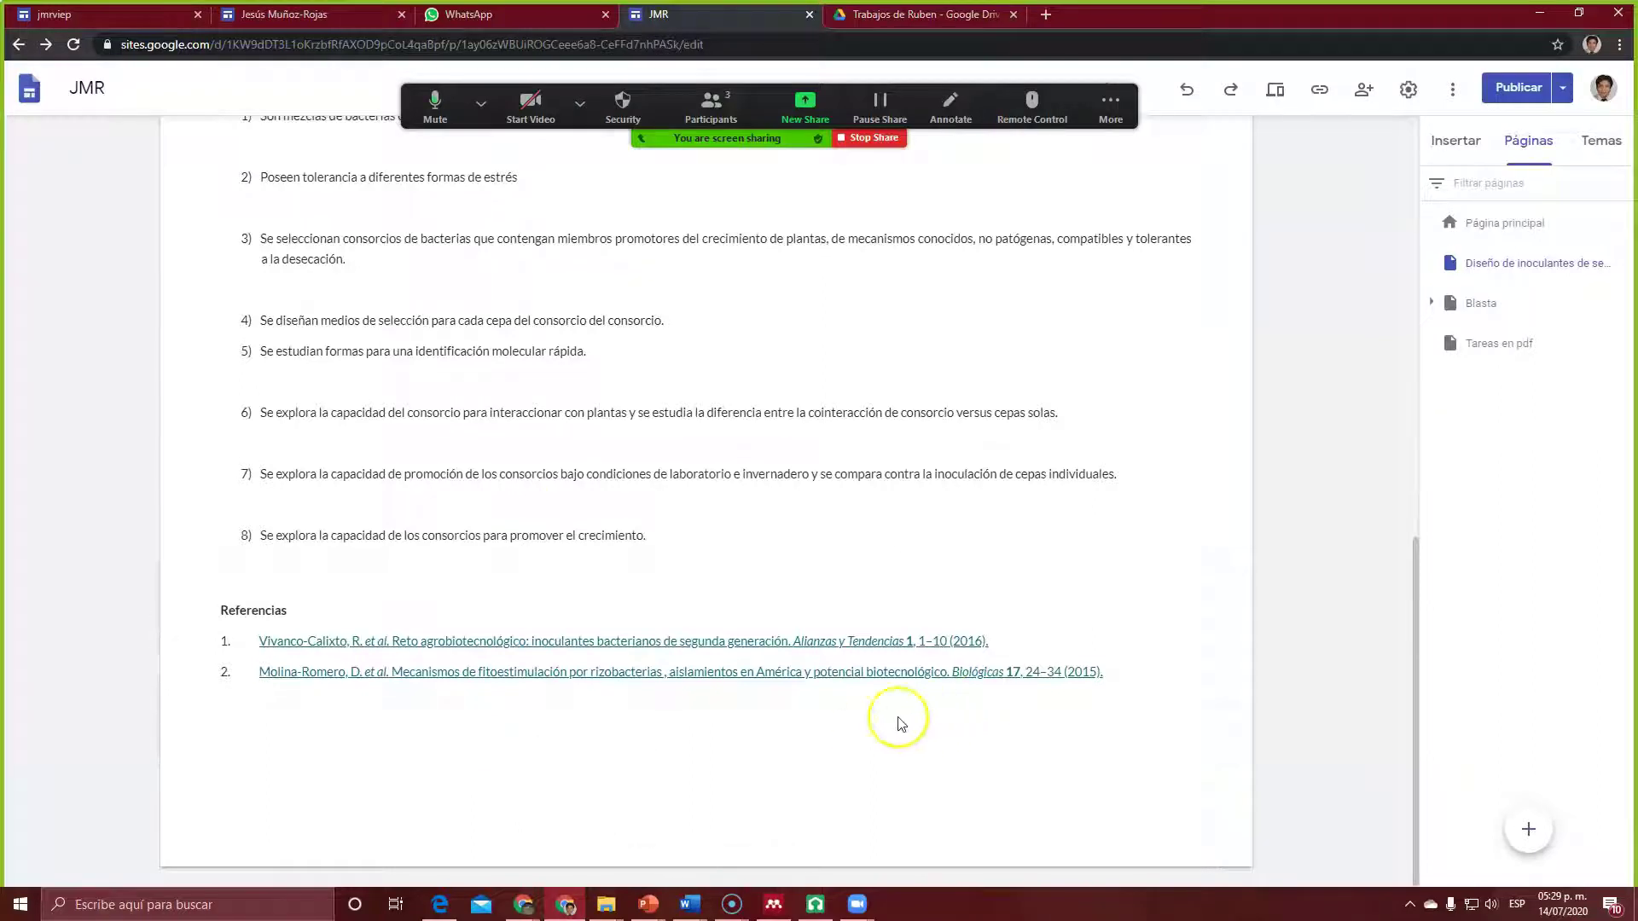
Step: Embed the inoculants article PDF from the Drive folder Trabajos de Ruben
{"action": "left_click", "coordinate": [1461, 141]}
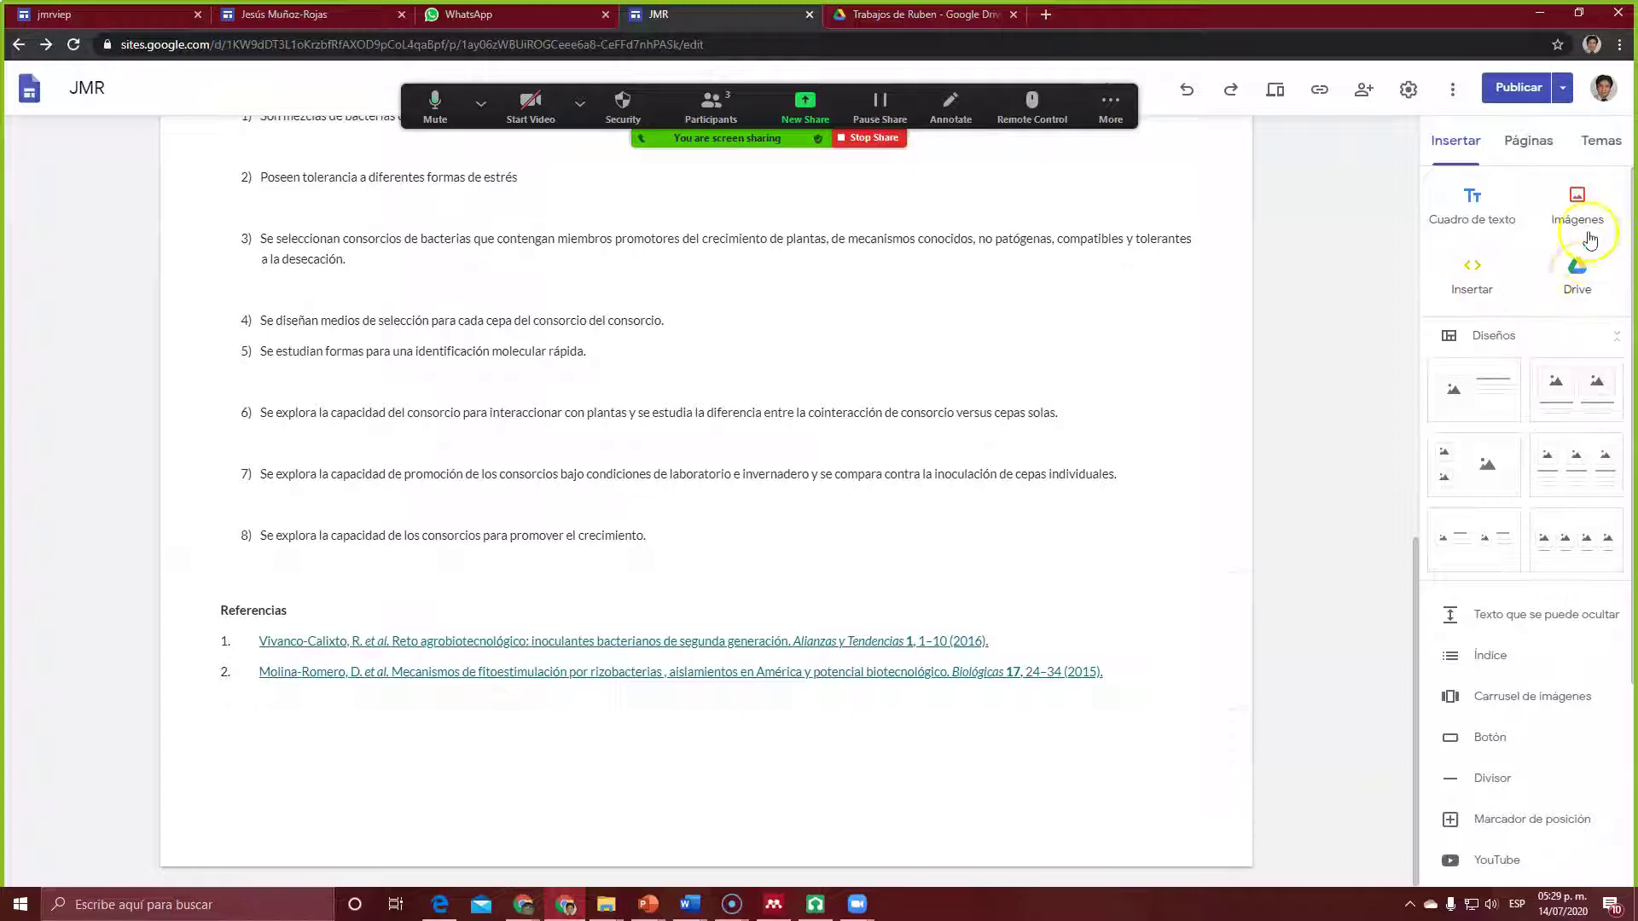
{"action": "left_click", "coordinate": [1577, 270]}
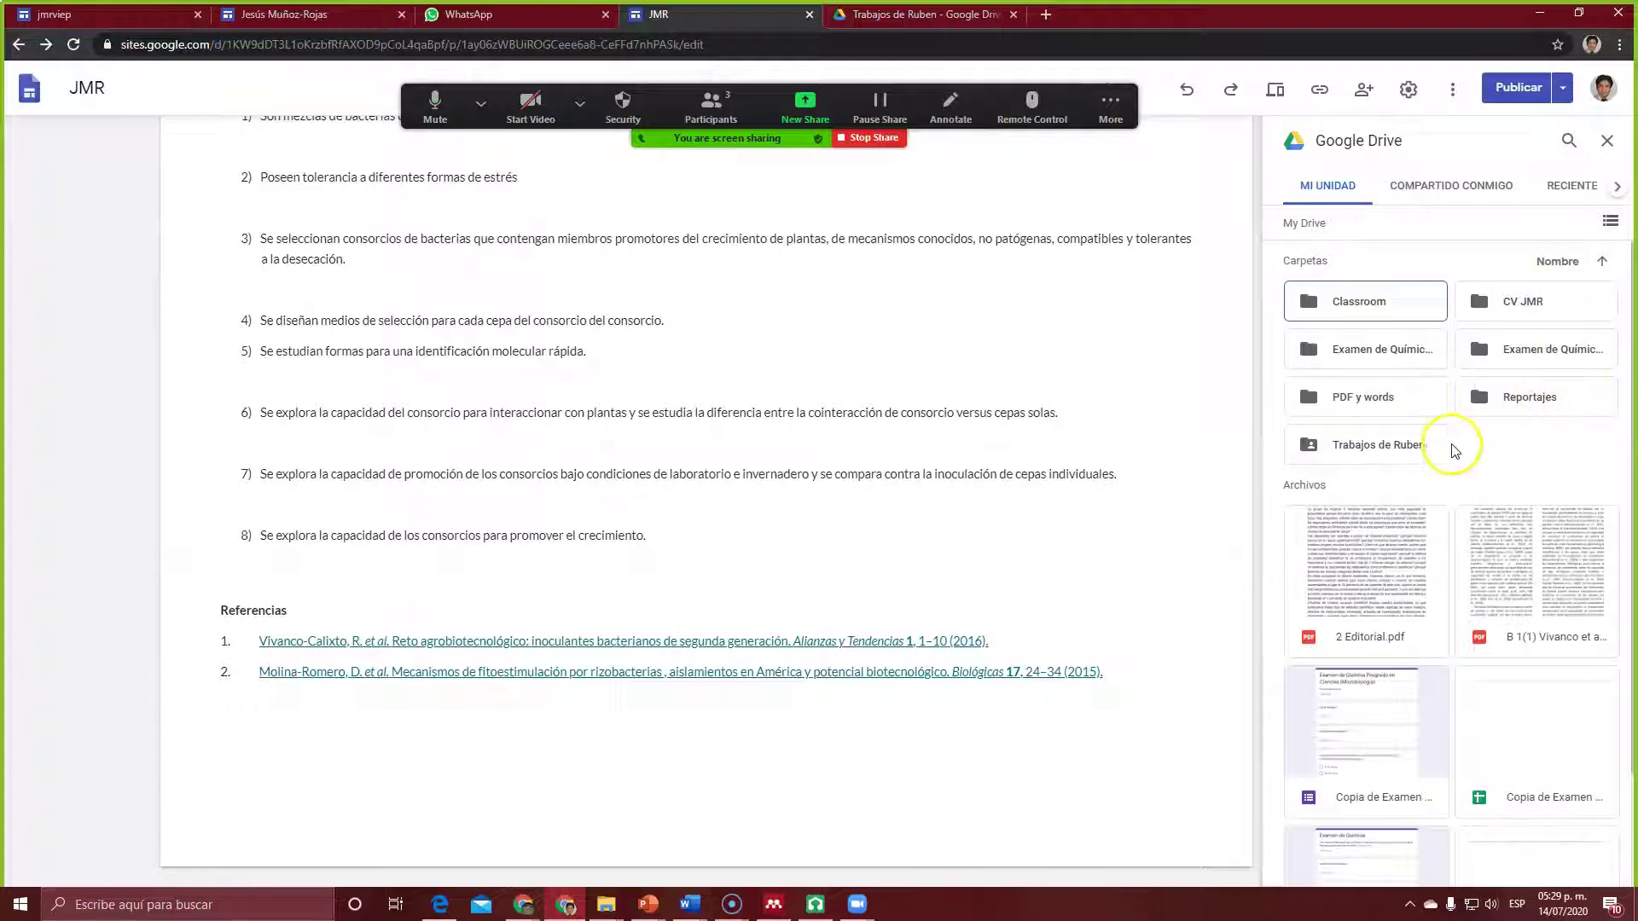
{"action": "left_click", "coordinate": [1383, 446]}
{"action": "double_click", "coordinate": [1384, 445]}
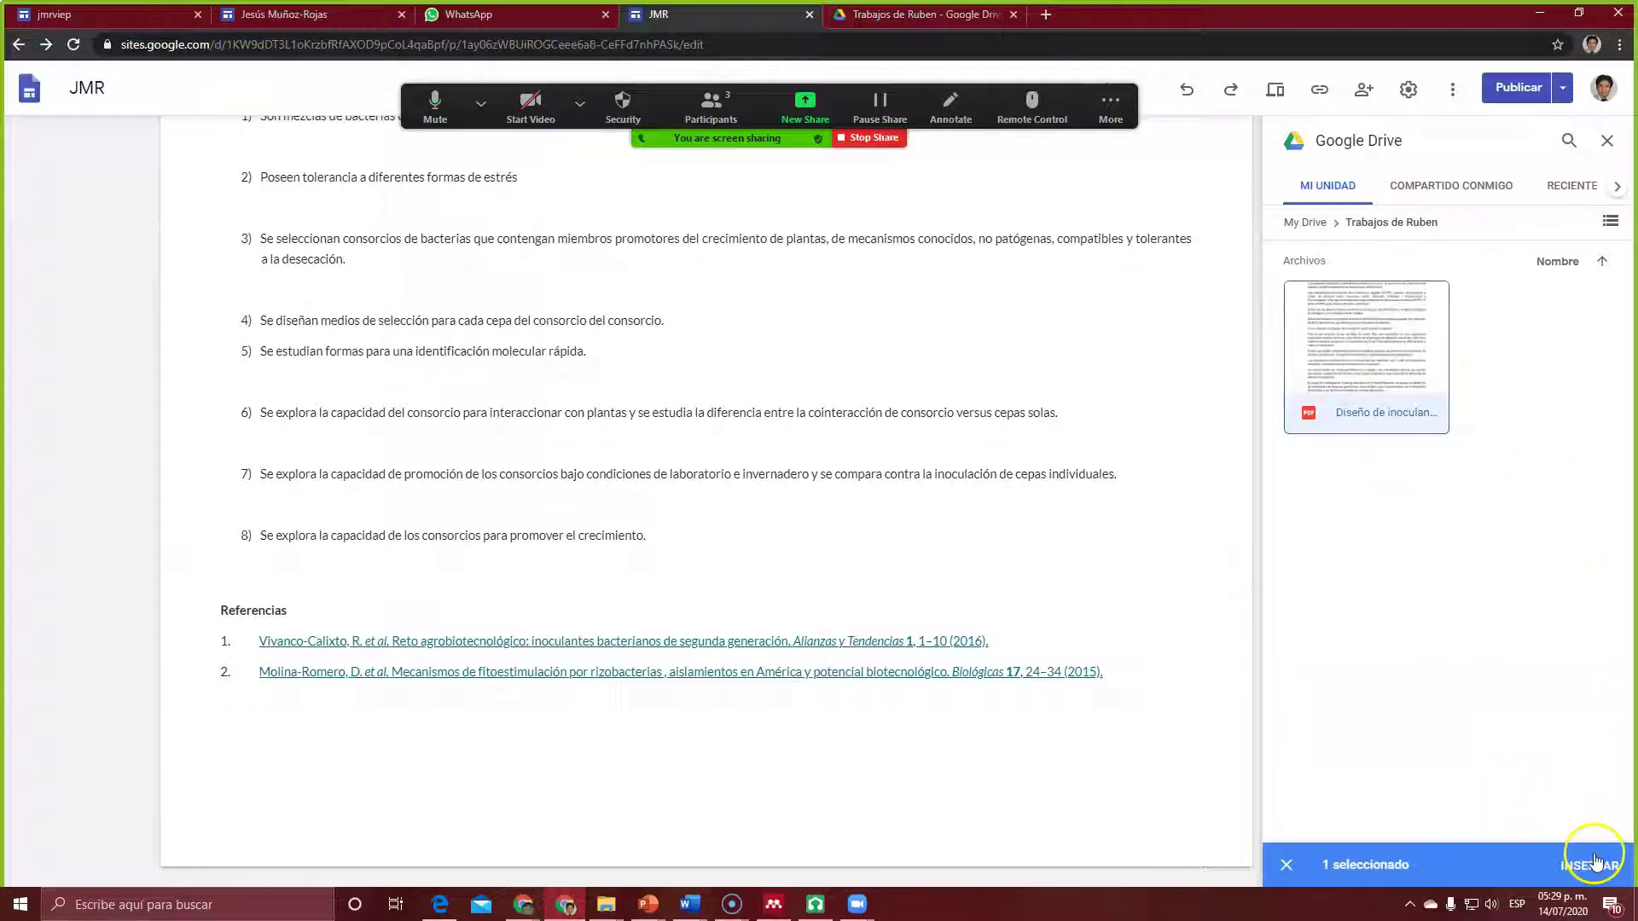
{"action": "left_click", "coordinate": [1594, 863]}
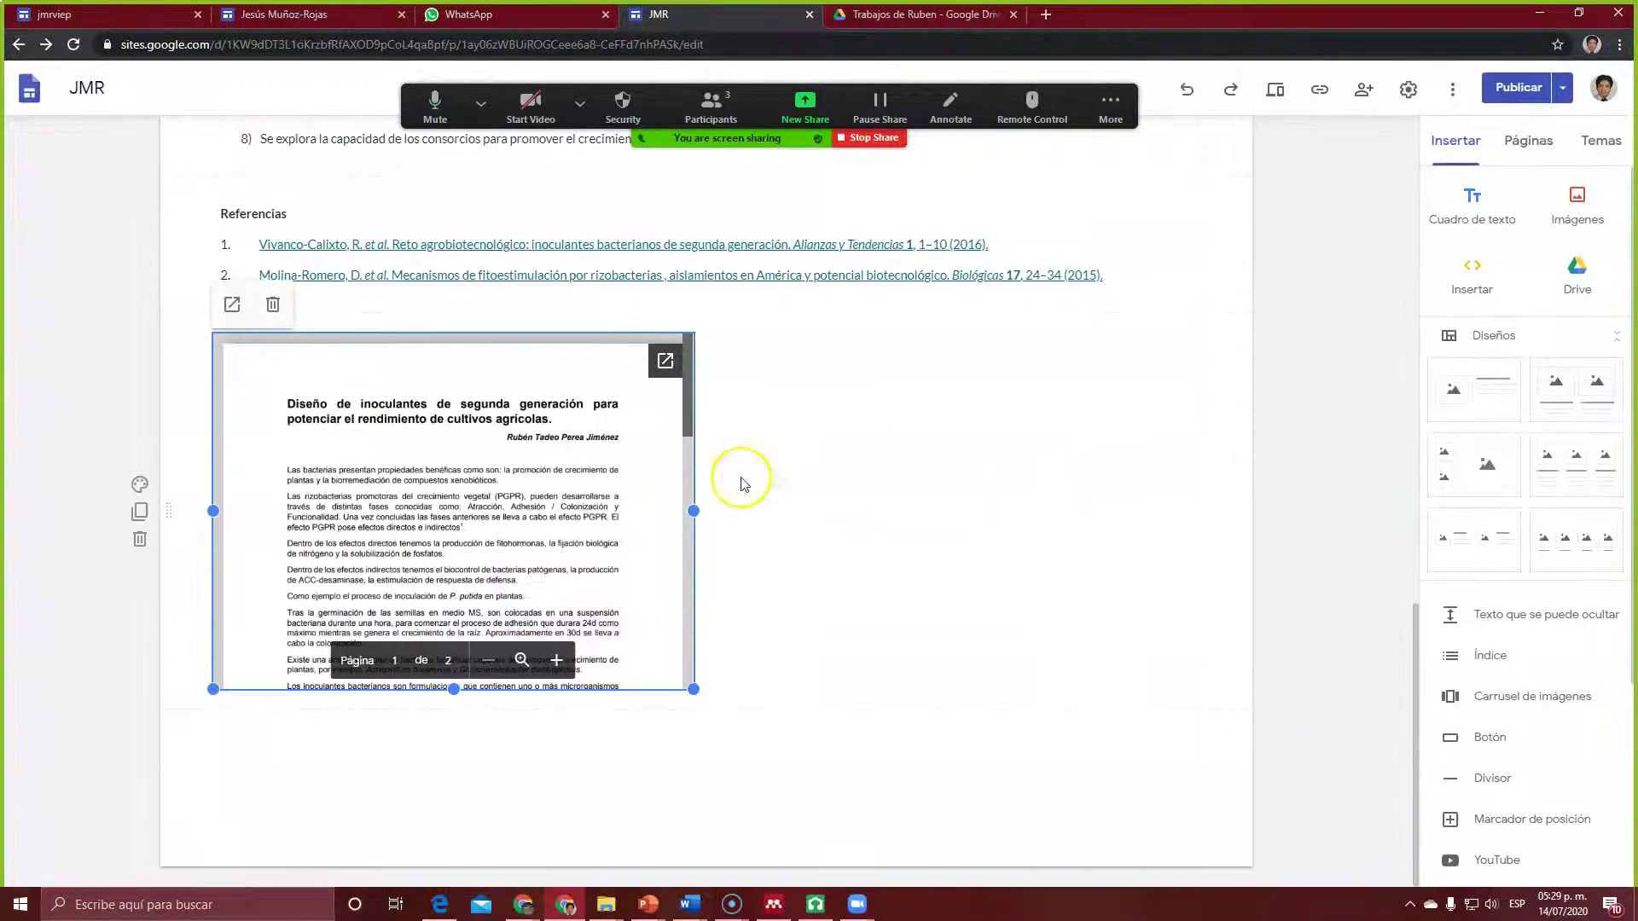
Step: Move the PDF embed toward the page centre and resize it narrower and taller
{"action": "left_click_drag", "start_coordinate": [495, 486], "coordinate": [741, 509]}
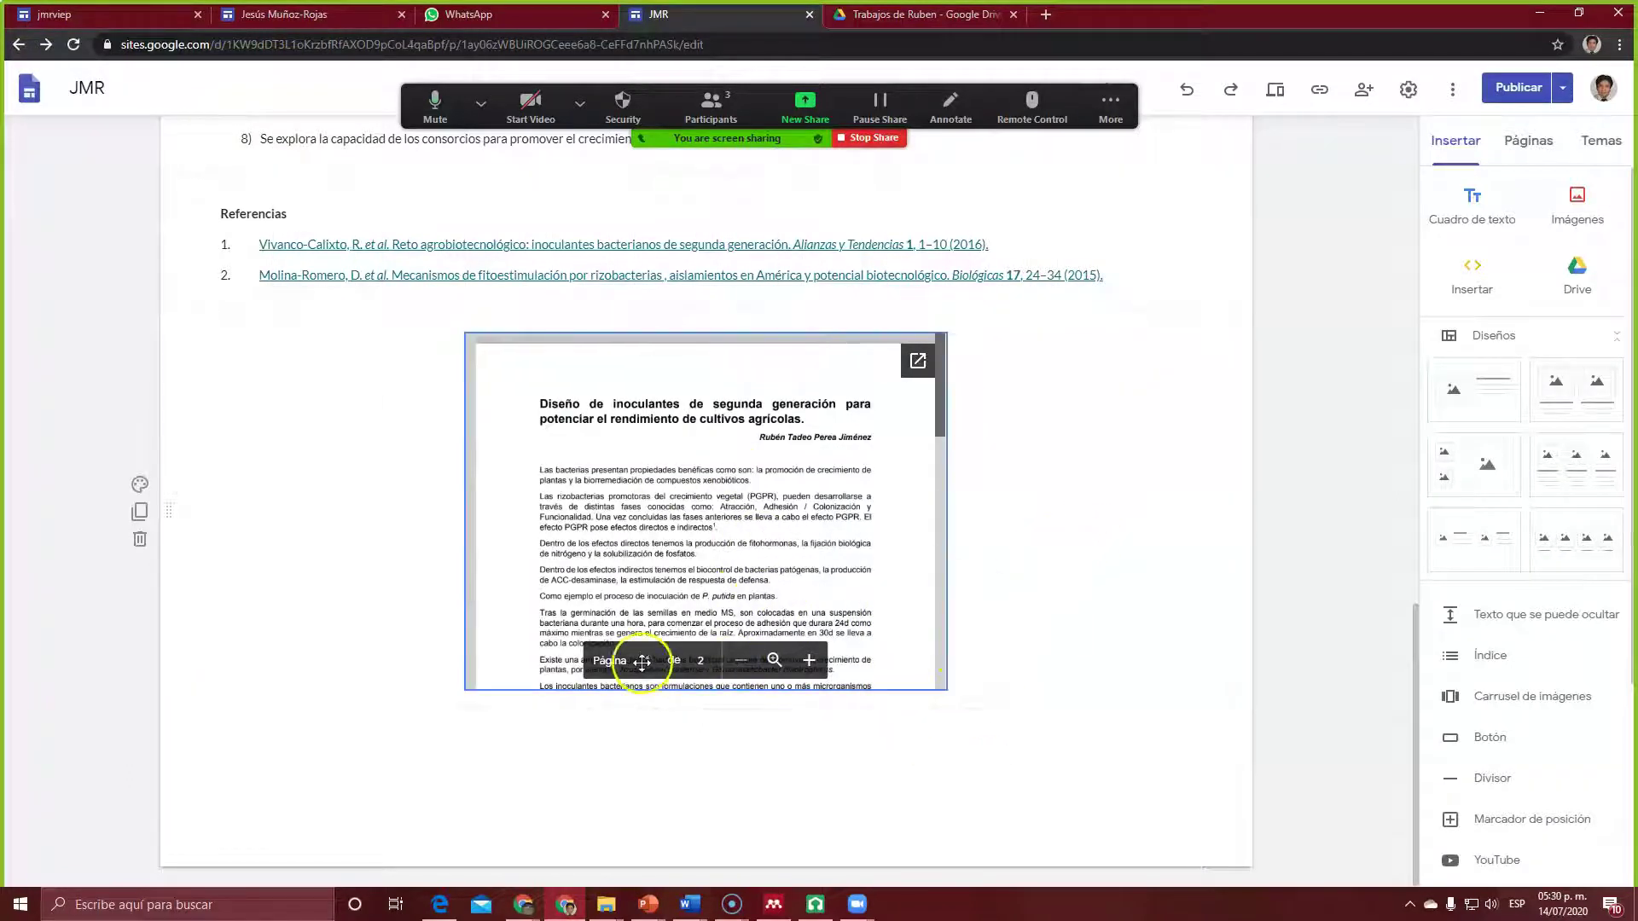
{"action": "left_click", "coordinate": [933, 666]}
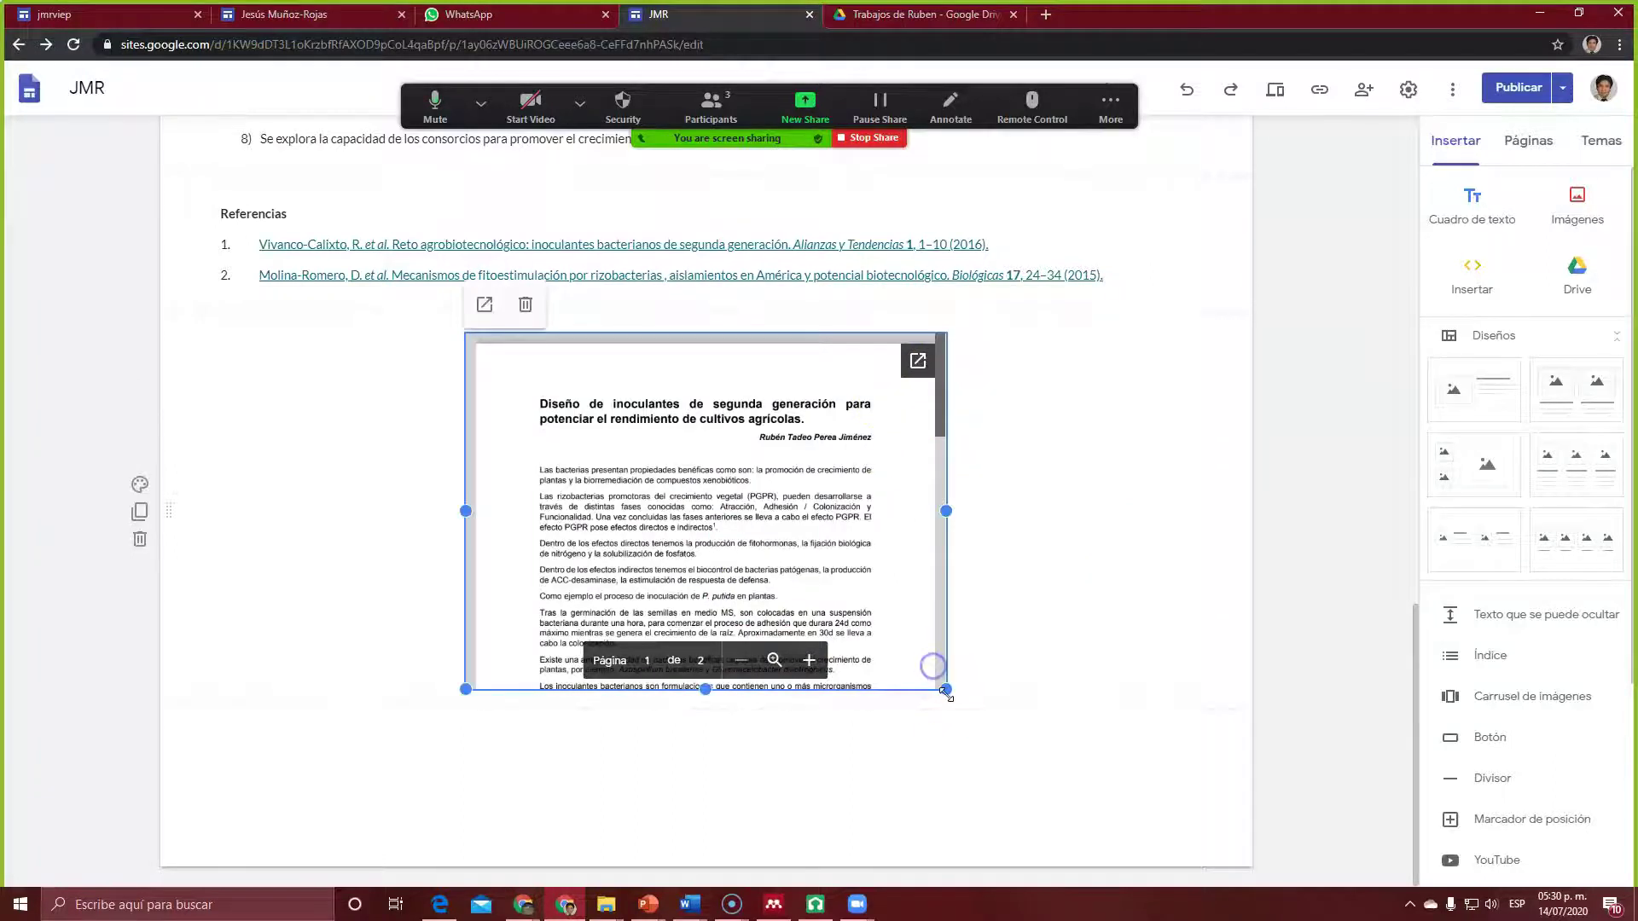
{"action": "left_click_drag", "start_coordinate": [947, 691], "coordinate": [688, 611]}
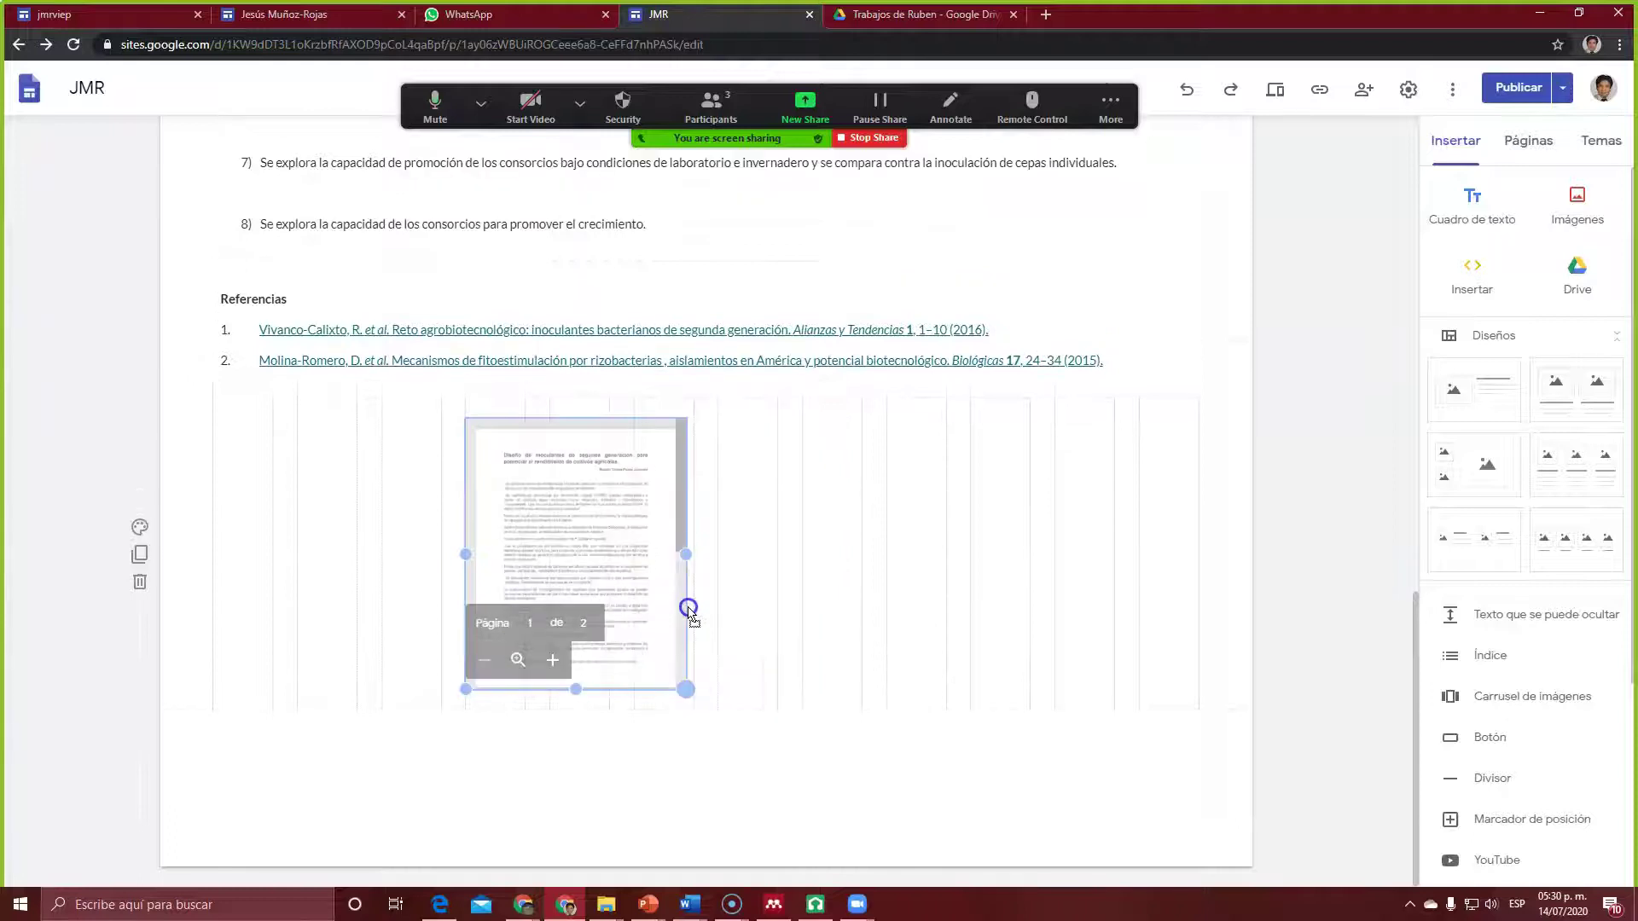
{"action": "left_click_drag", "start_coordinate": [614, 675], "coordinate": [563, 795]}
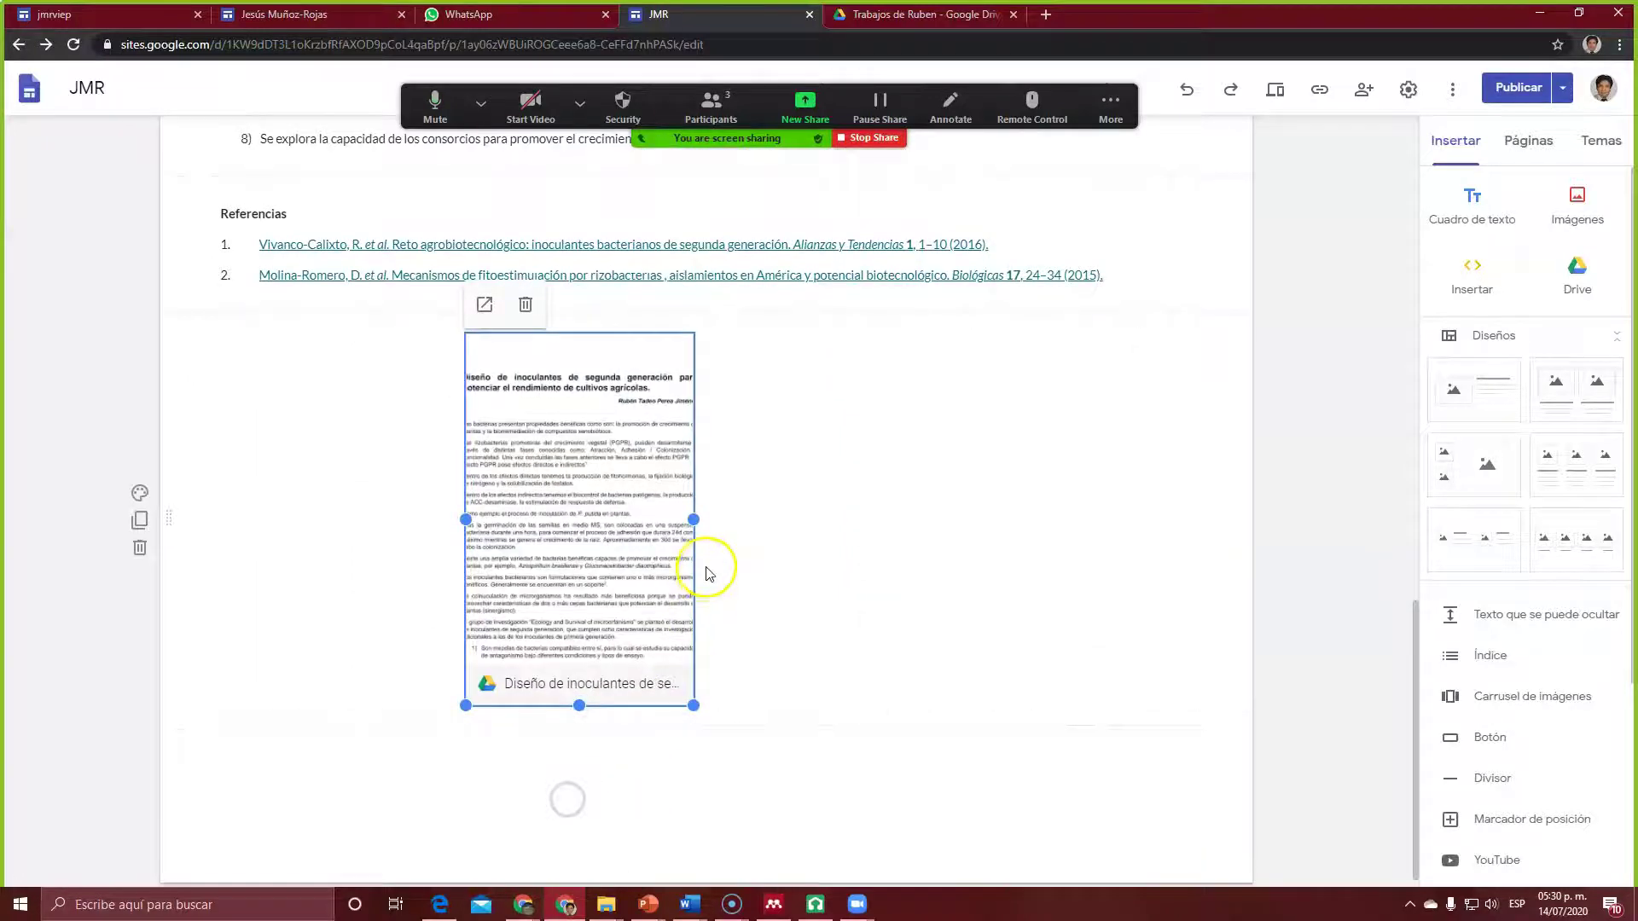
{"action": "left_click_drag", "start_coordinate": [695, 517], "coordinate": [775, 516]}
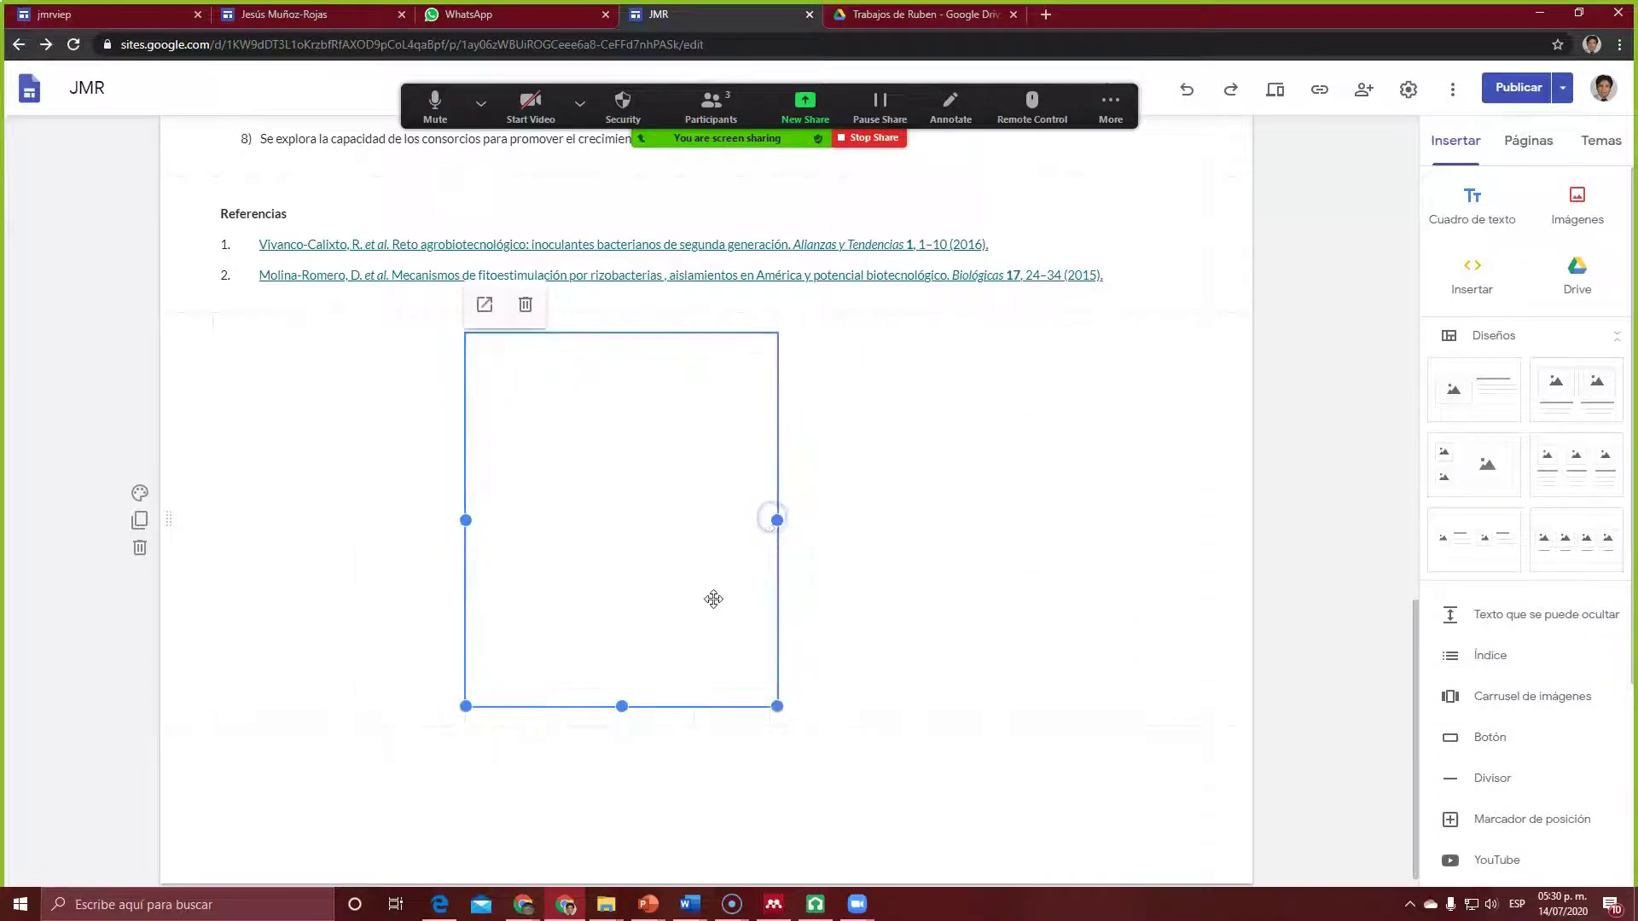
{"action": "left_click_drag", "start_coordinate": [624, 706], "coordinate": [622, 756]}
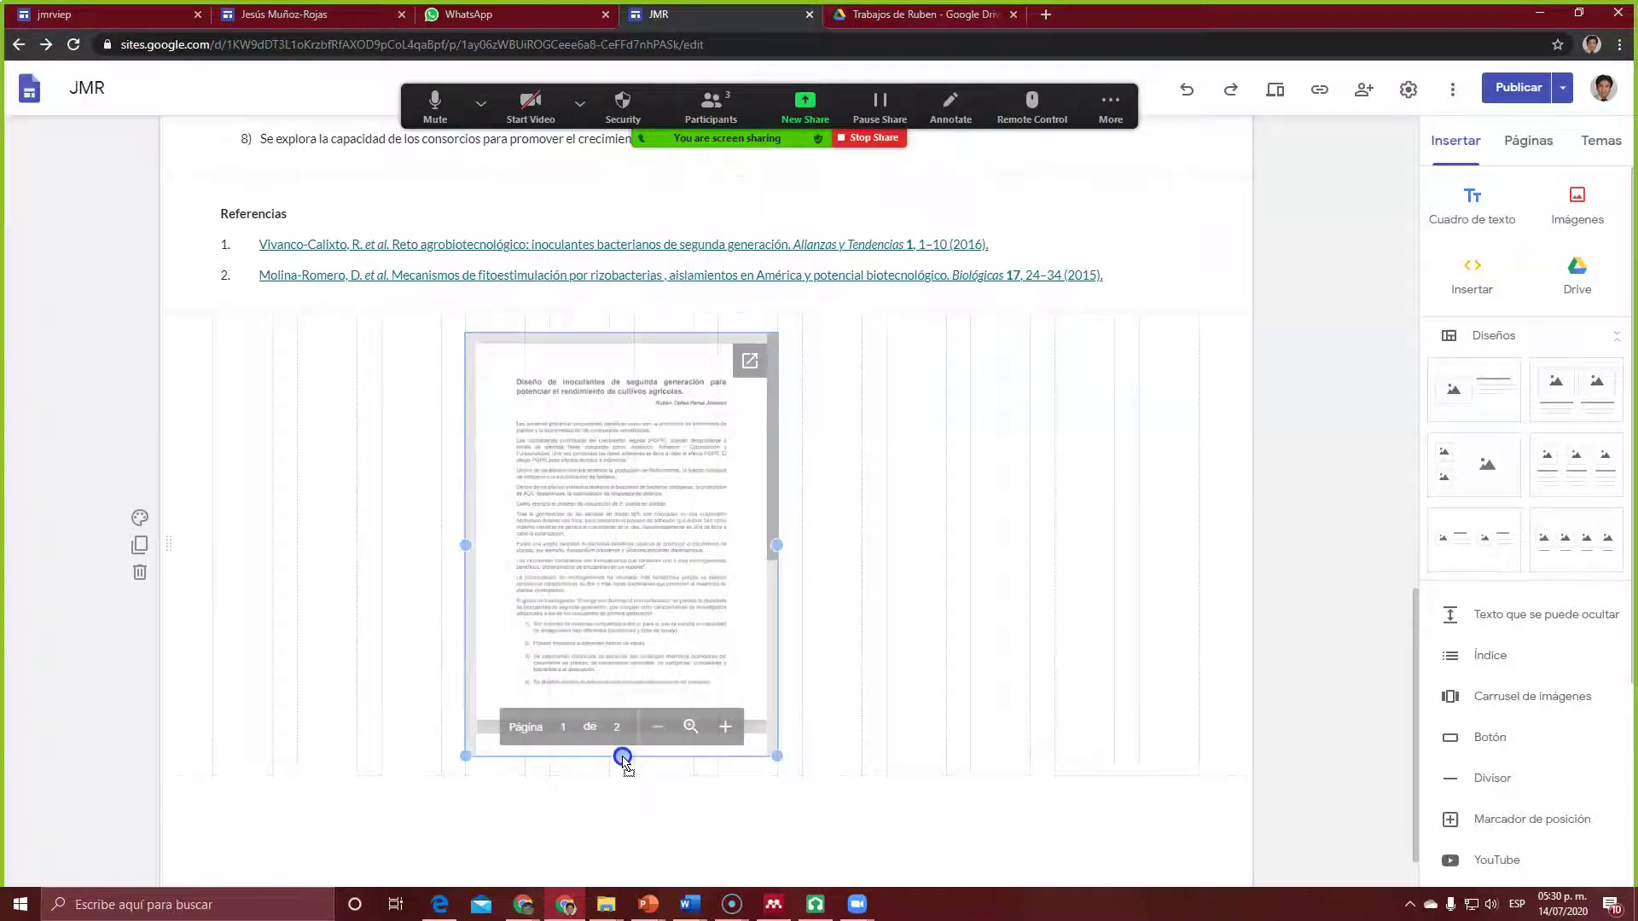
{"action": "left_click", "coordinate": [874, 572]}
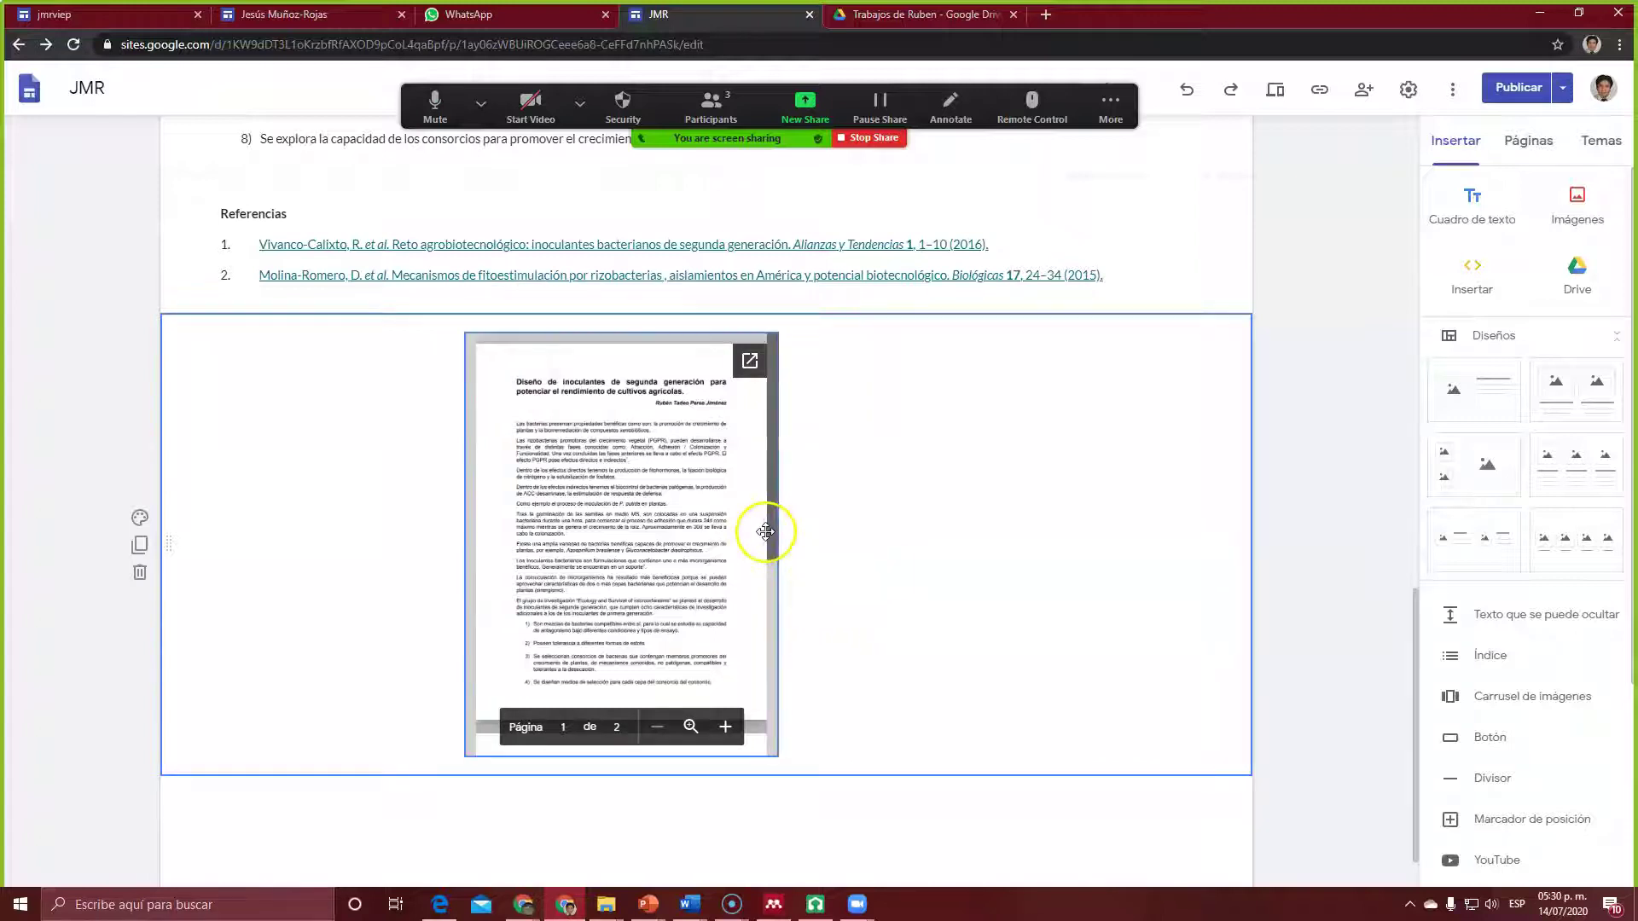
Step: Fine-tune the PDF embed's size and centre it within its section
{"action": "left_click", "coordinate": [767, 715]}
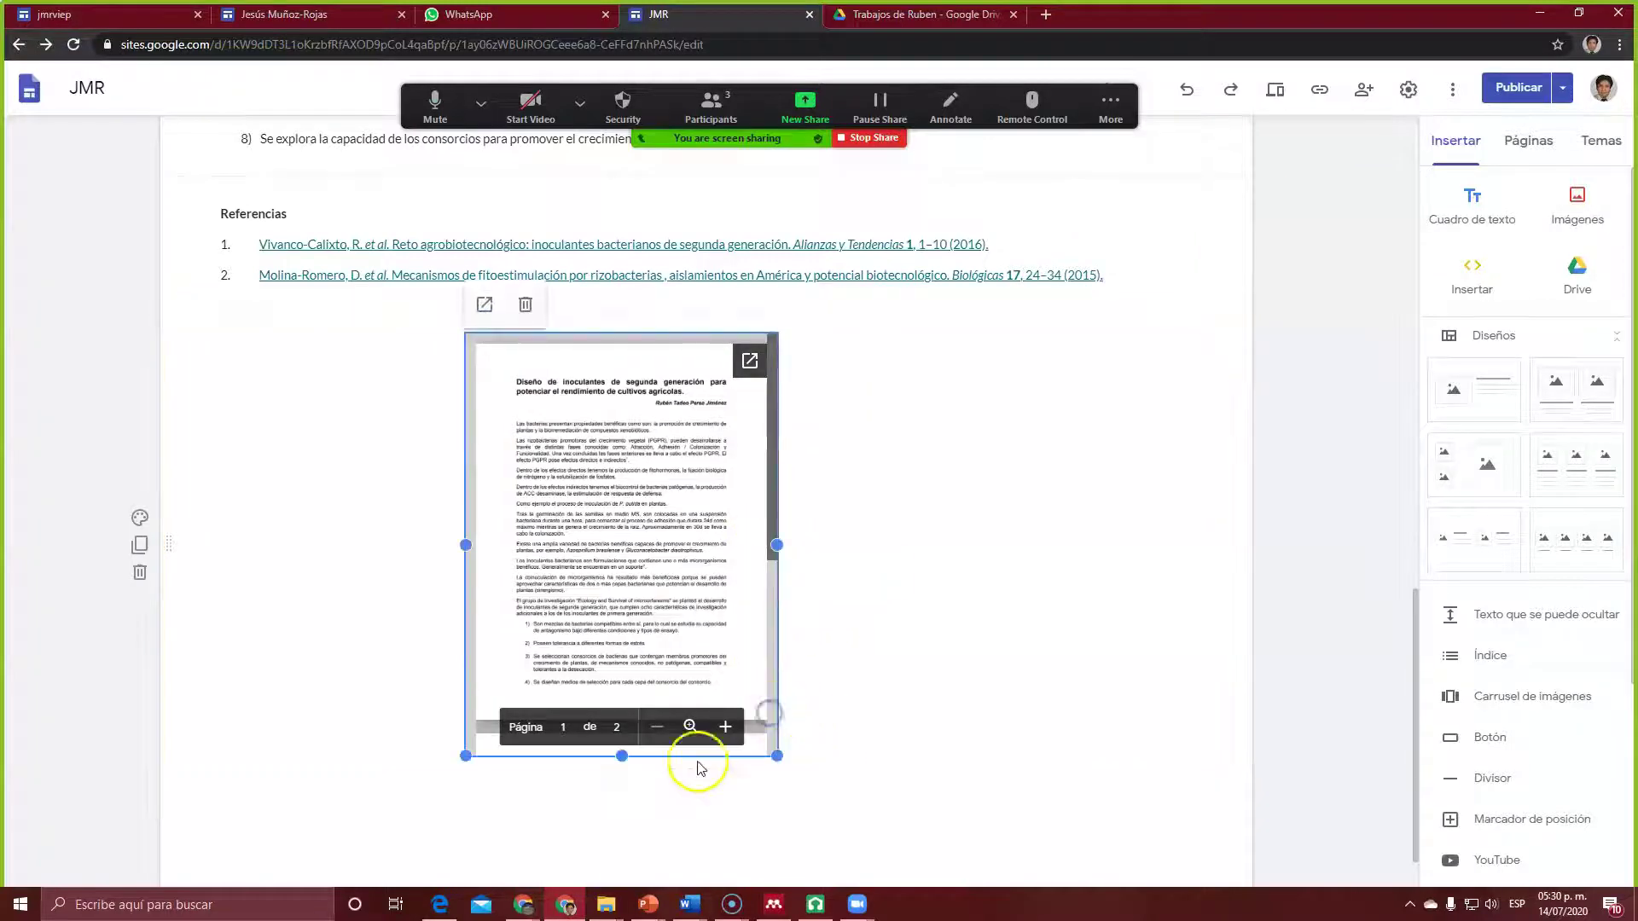
{"action": "left_click_drag", "start_coordinate": [622, 757], "coordinate": [654, 735]}
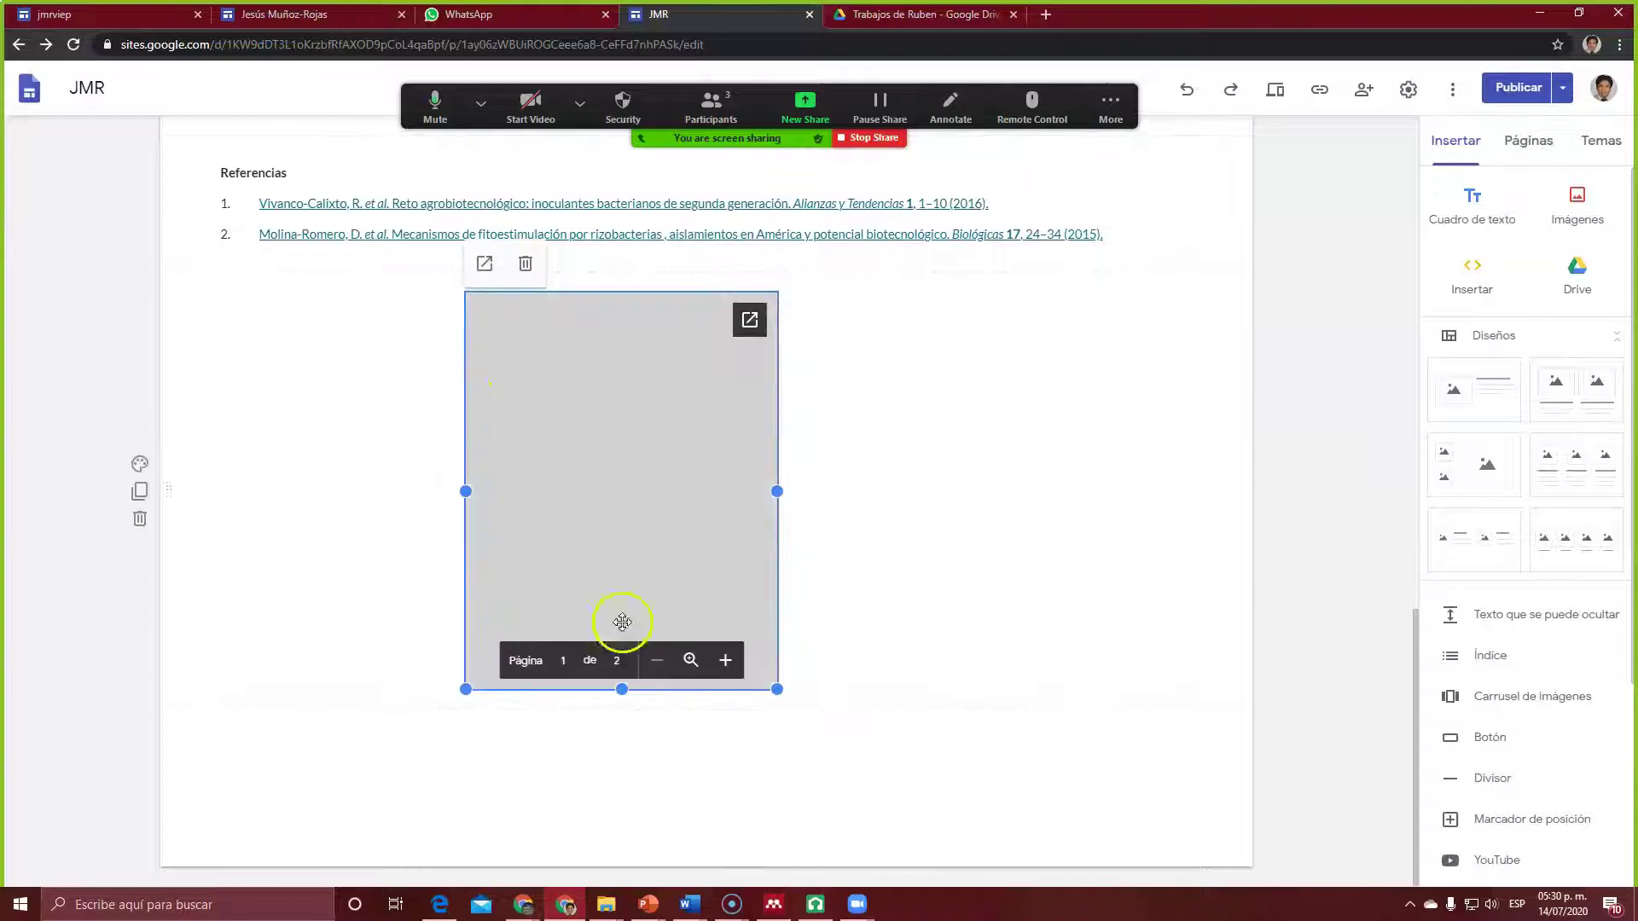
{"action": "left_click_drag", "start_coordinate": [649, 468], "coordinate": [735, 487]}
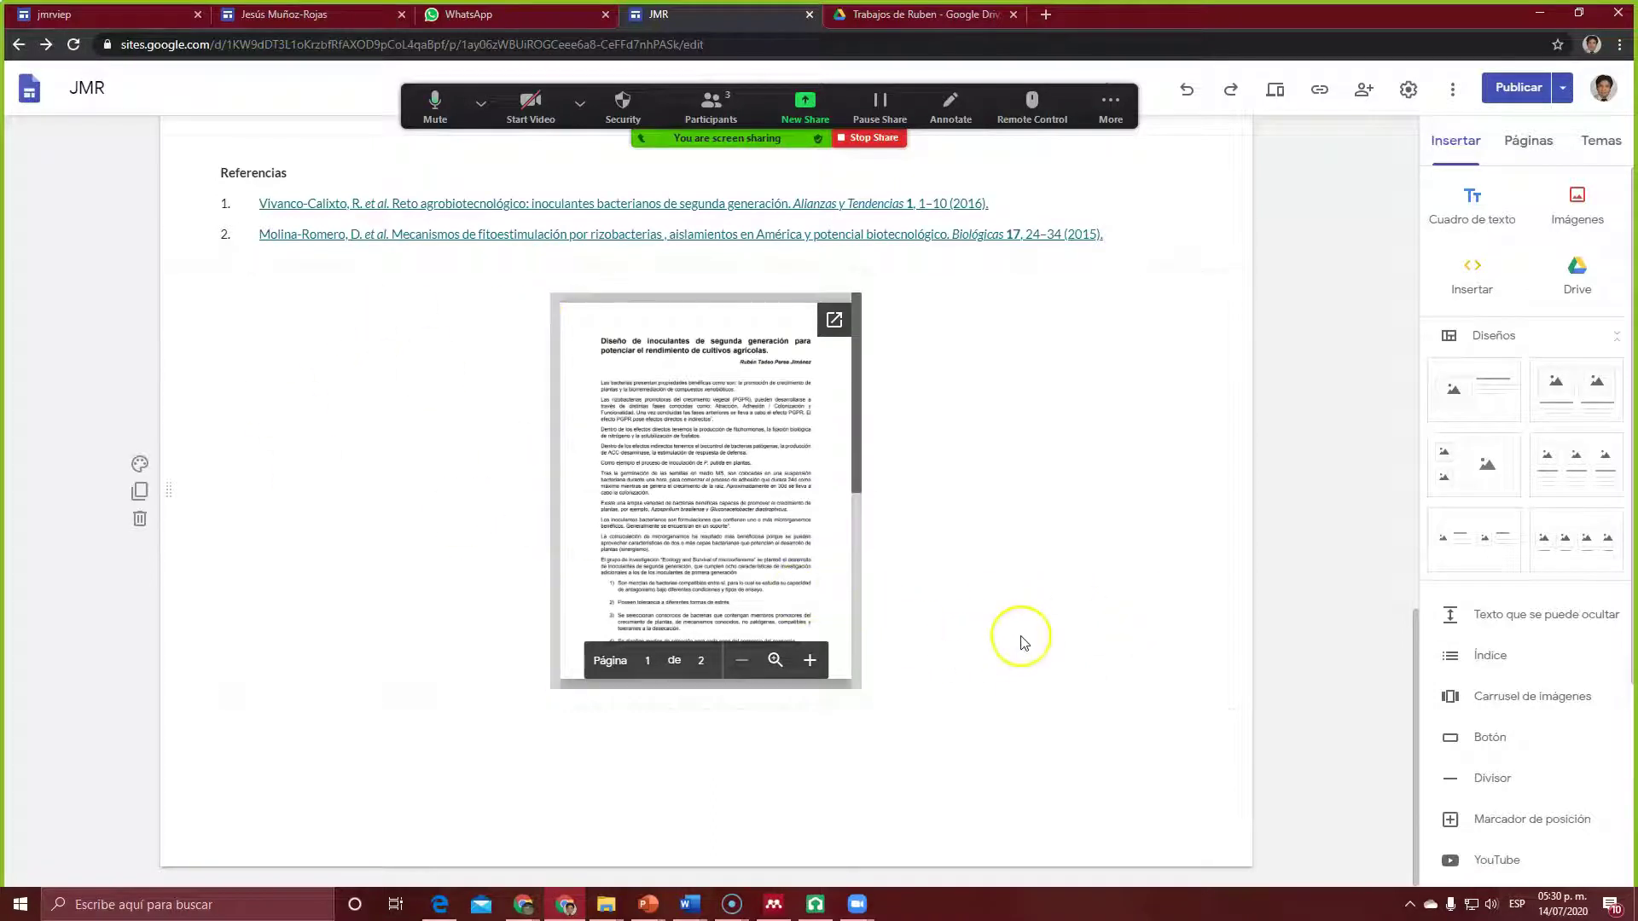
Step: Search images for 'delfin' and set a dolphin photo as the PDF section's background
{"action": "mouse_move", "coordinate": [365, 541]}
{"action": "left_click", "coordinate": [141, 466]}
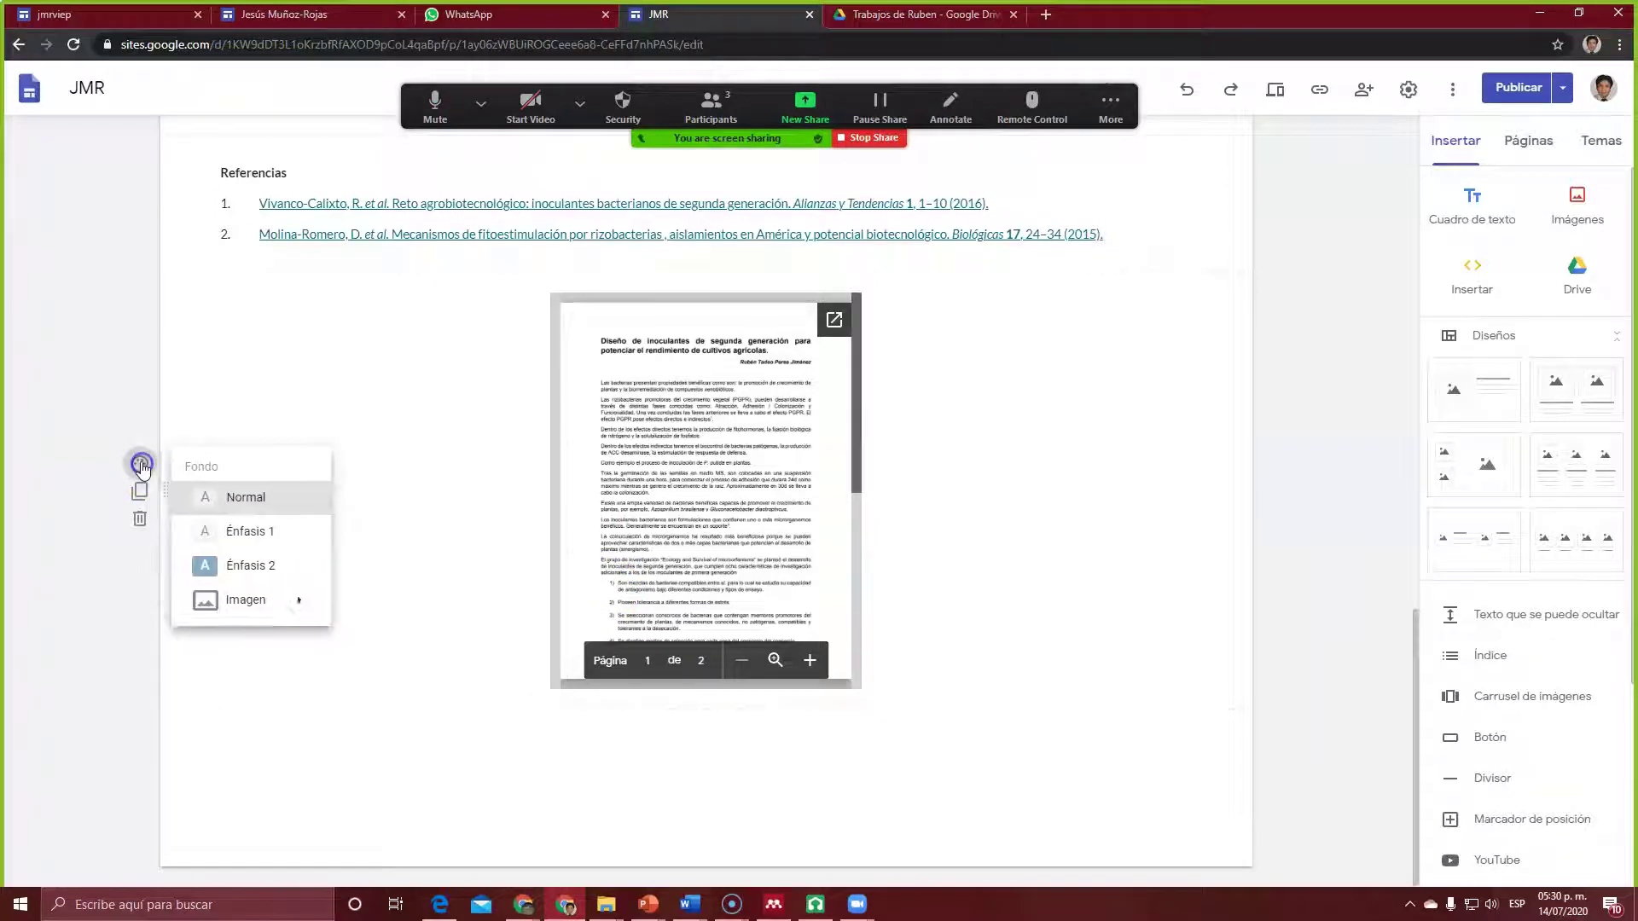
{"action": "mouse_move", "coordinate": [243, 616]}
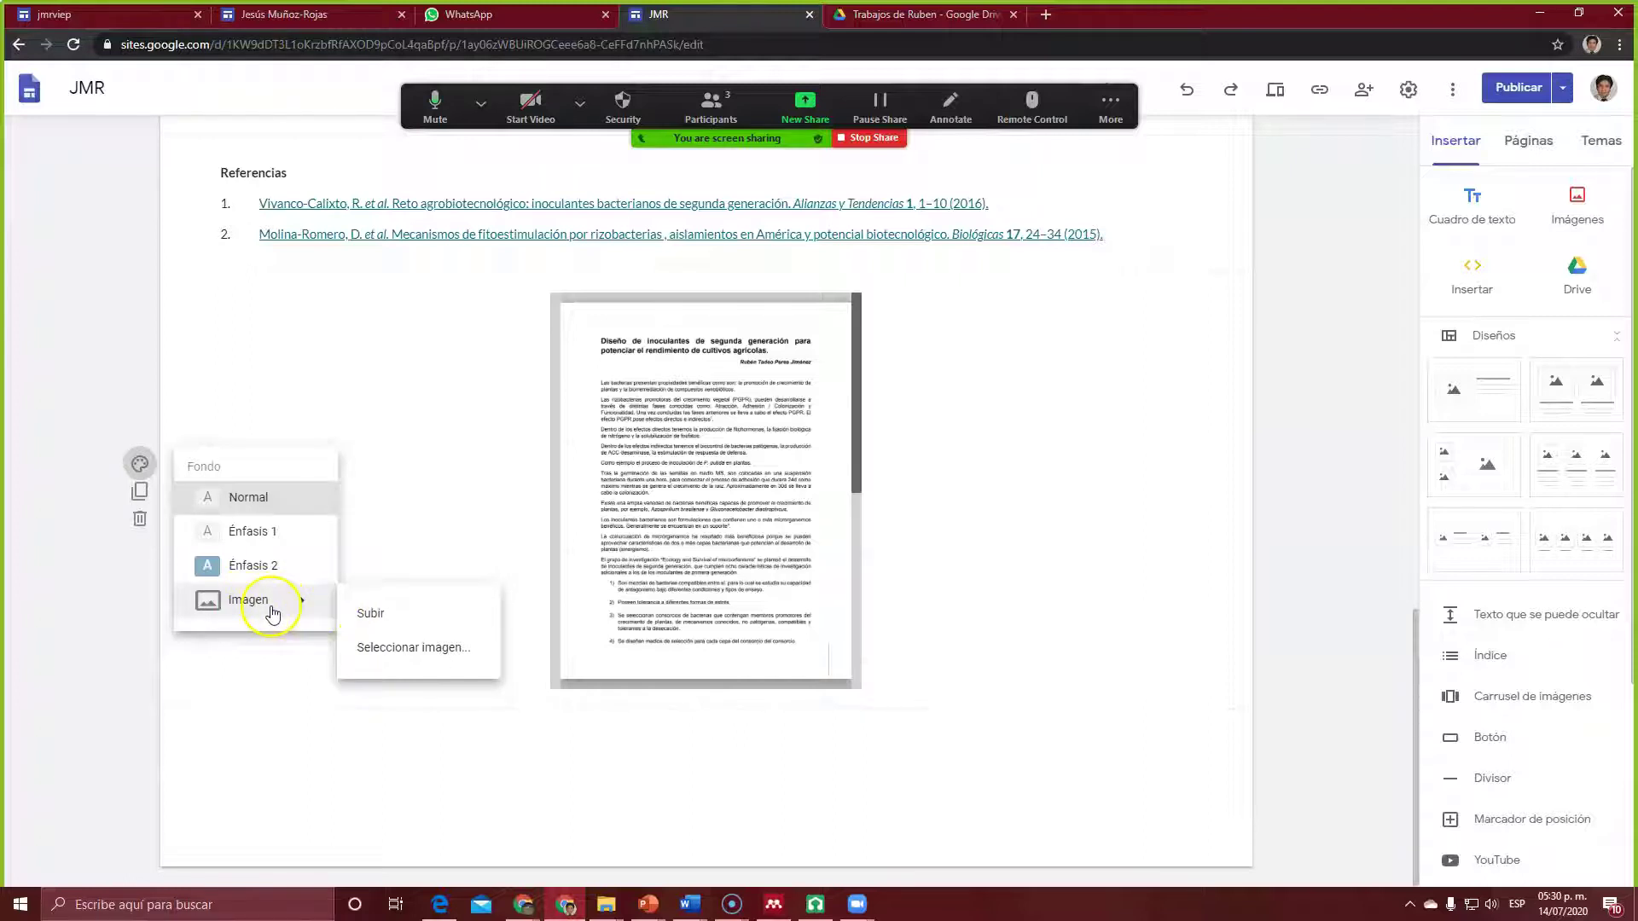
{"action": "left_click", "coordinate": [380, 645]}
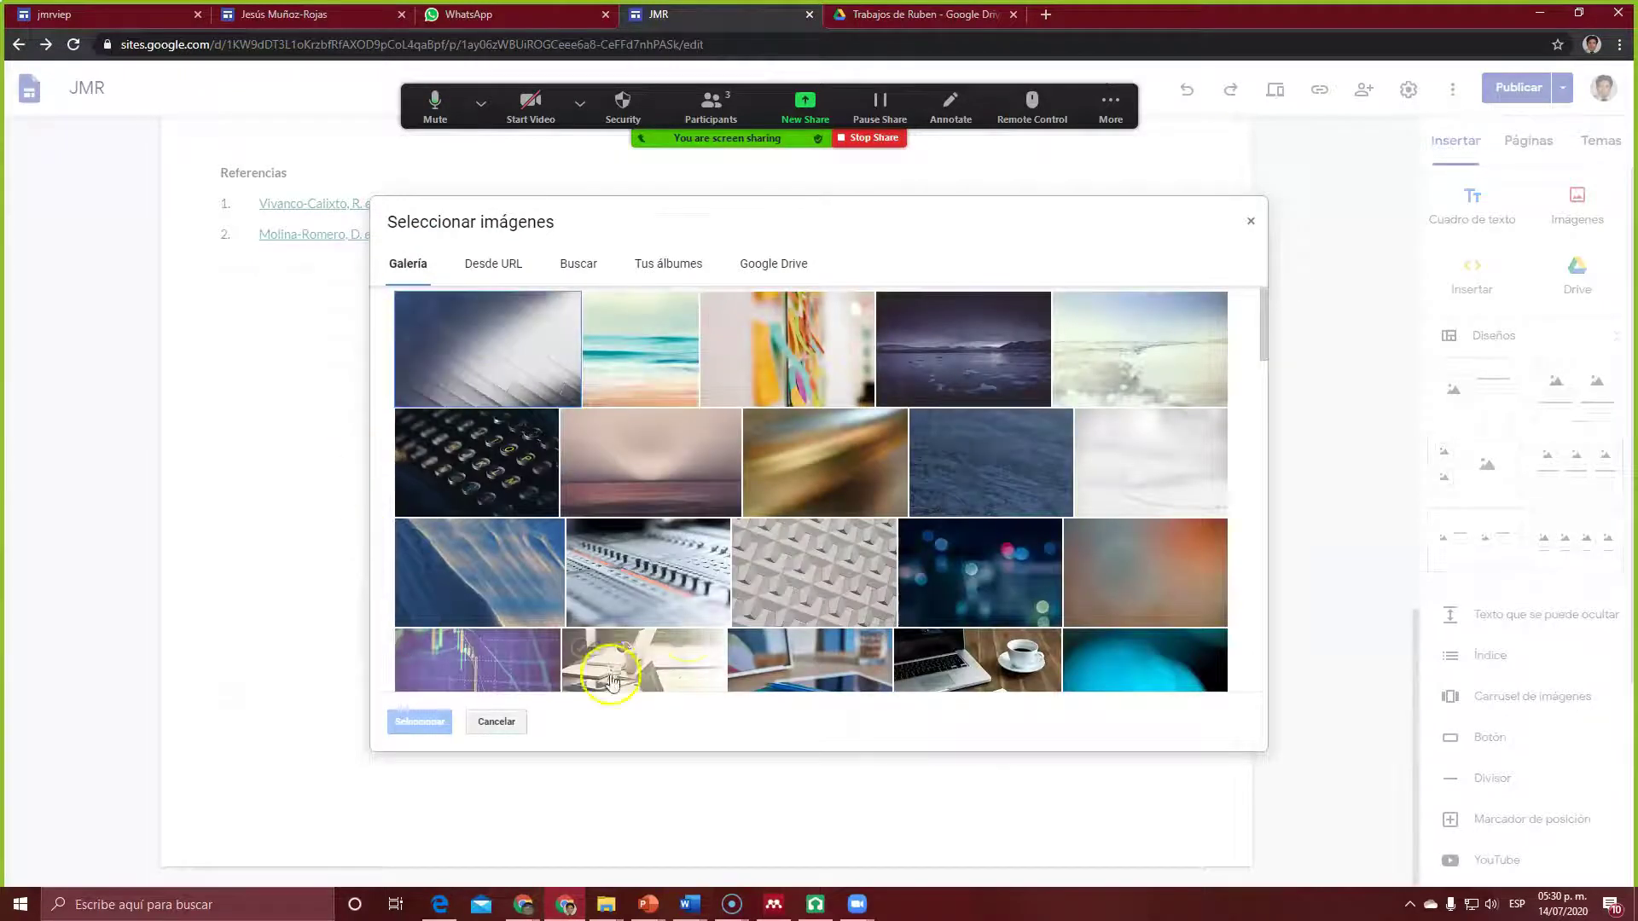
{"action": "mouse_move", "coordinate": [1261, 345]}
{"action": "left_mouse_down"}
{"action": "mouse_move", "coordinate": [1249, 546]}
{"action": "mouse_move", "coordinate": [1203, 691]}
{"action": "mouse_move", "coordinate": [1247, 326]}
{"action": "mouse_move", "coordinate": [1246, 643]}
{"action": "mouse_move", "coordinate": [1278, 319]}
{"action": "left_mouse_up"}
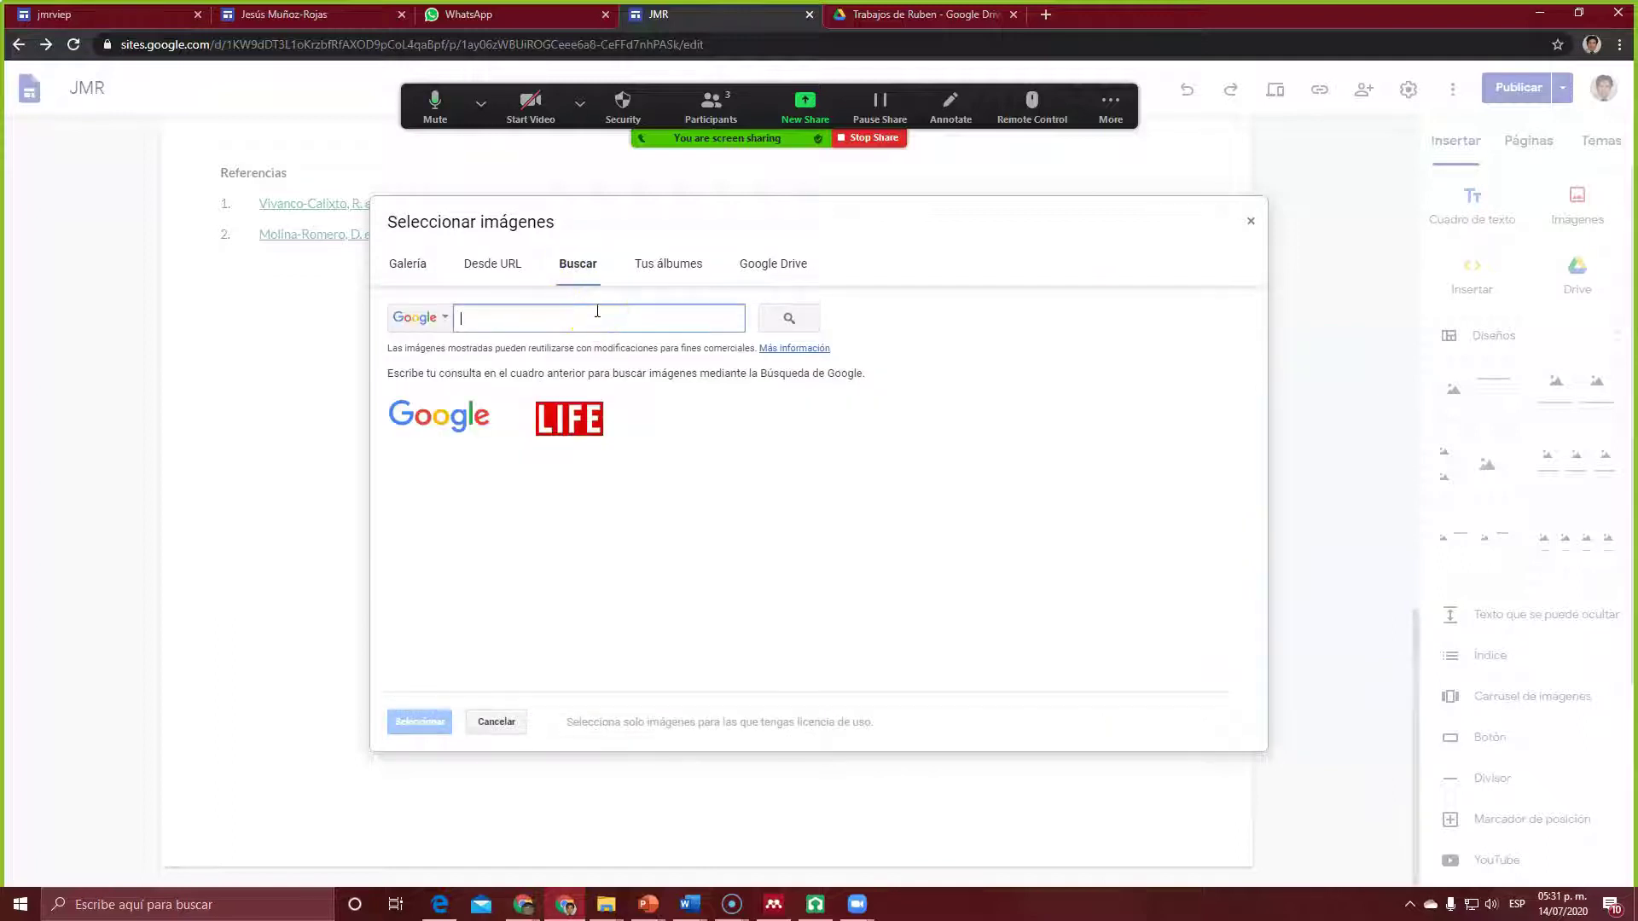
{"action": "type", "text": "delfin"}
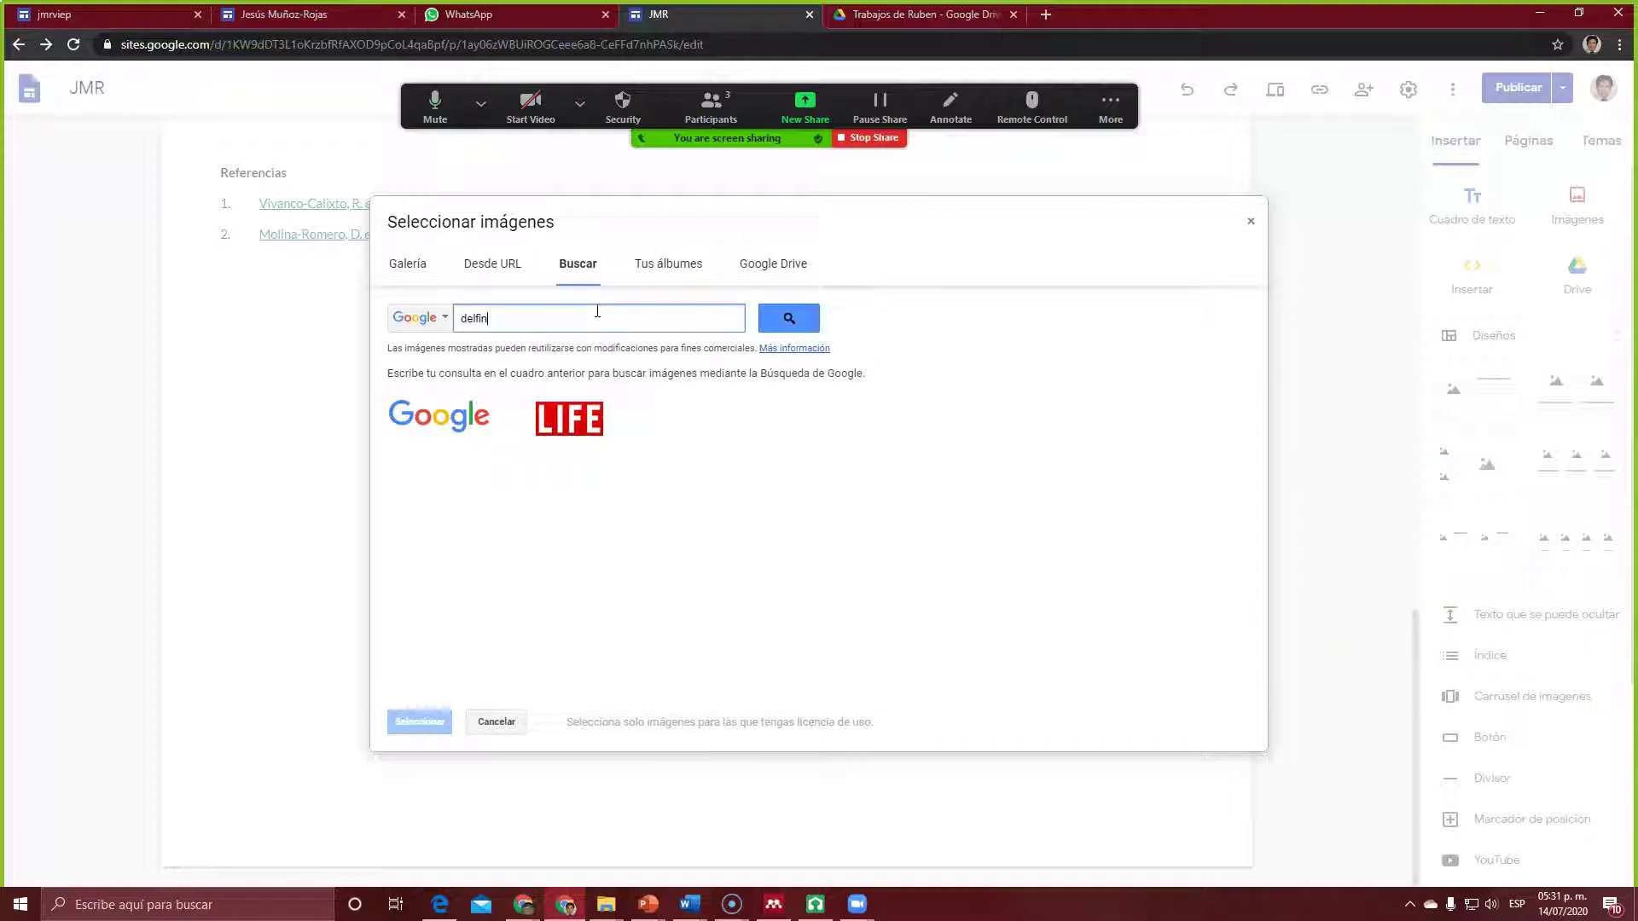
{"action": "left_click", "coordinate": [789, 319]}
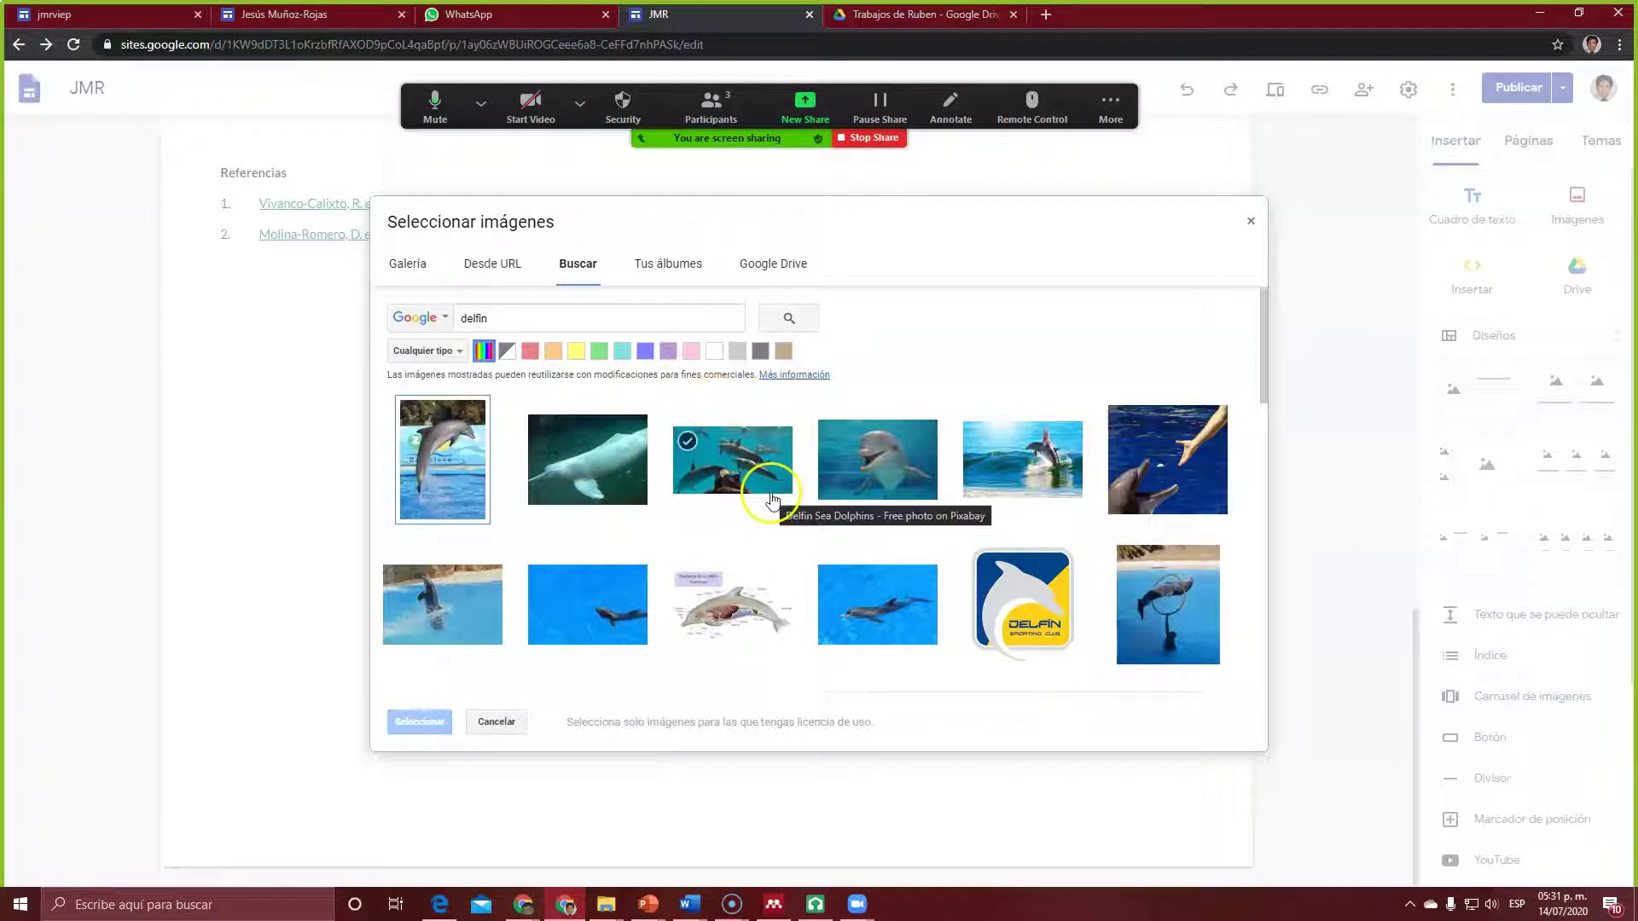
{"action": "left_click", "coordinate": [908, 472]}
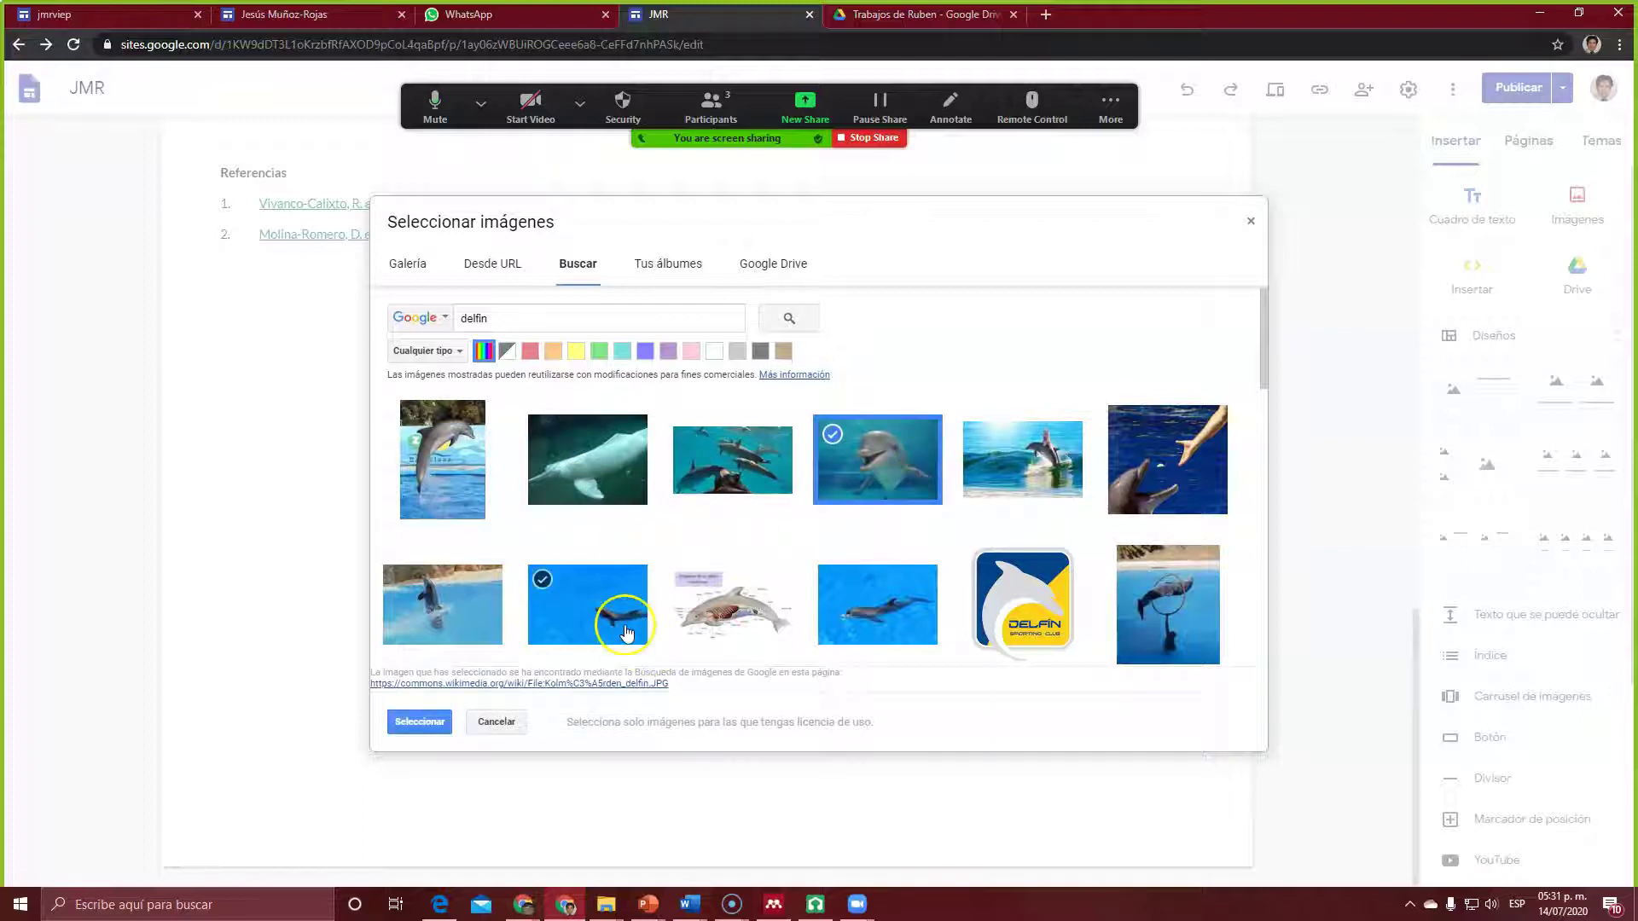
{"action": "left_click", "coordinate": [381, 719]}
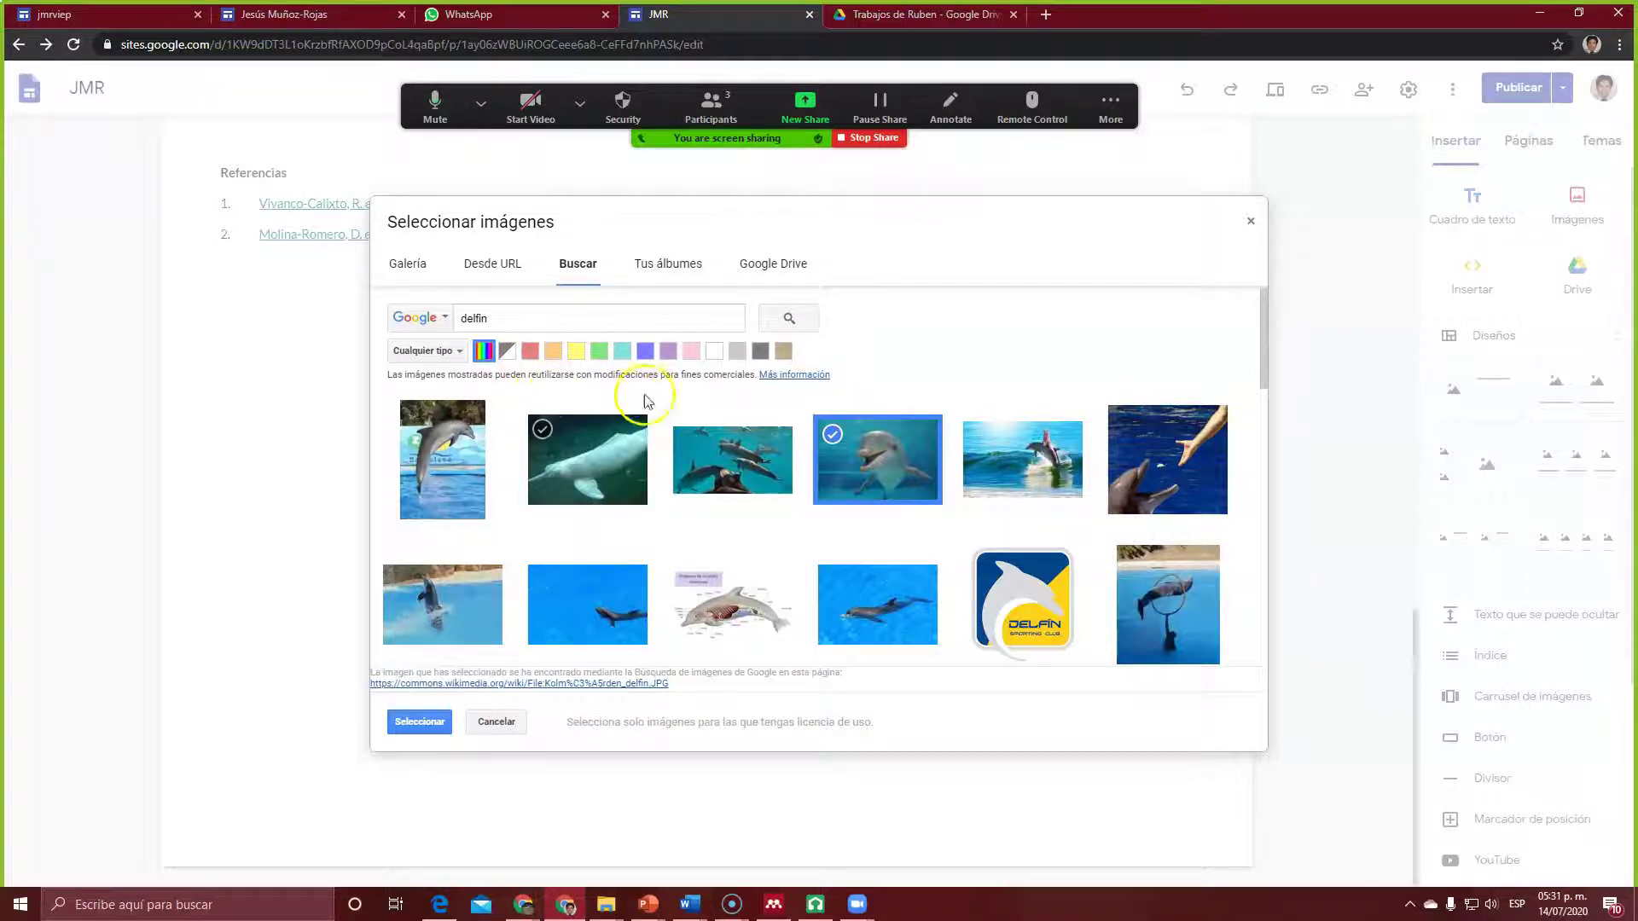
{"action": "left_click", "coordinate": [422, 722]}
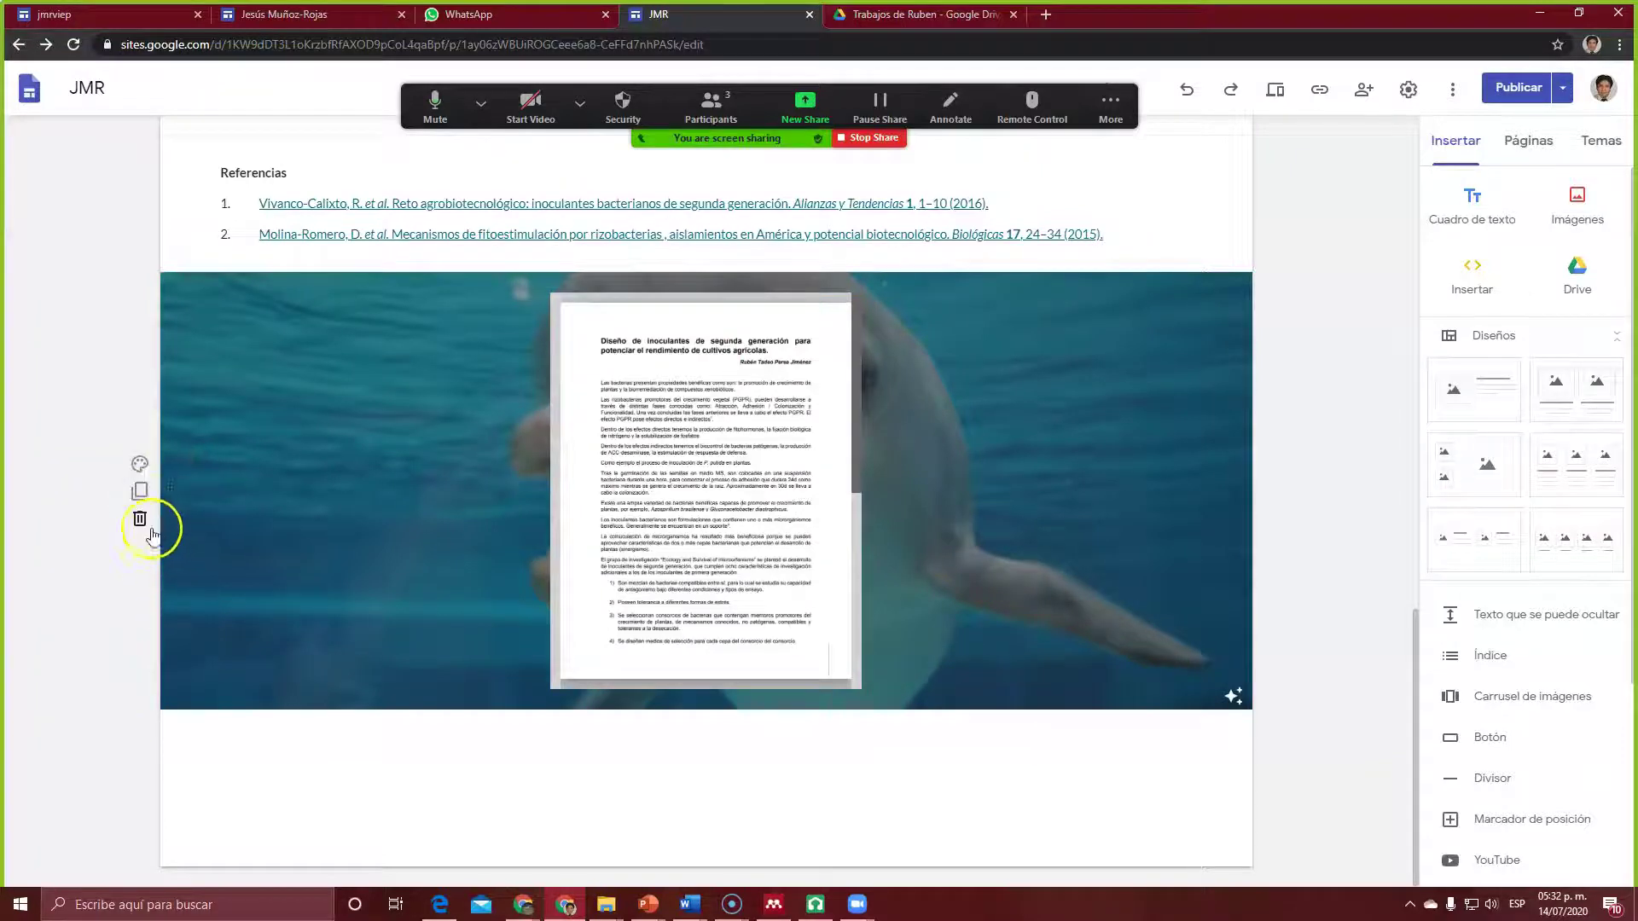
Step: Upload the verde morado gradient image as the PDF section's background instead of the dolphin
{"action": "left_click", "coordinate": [138, 464]}
{"action": "left_click", "coordinate": [252, 611]}
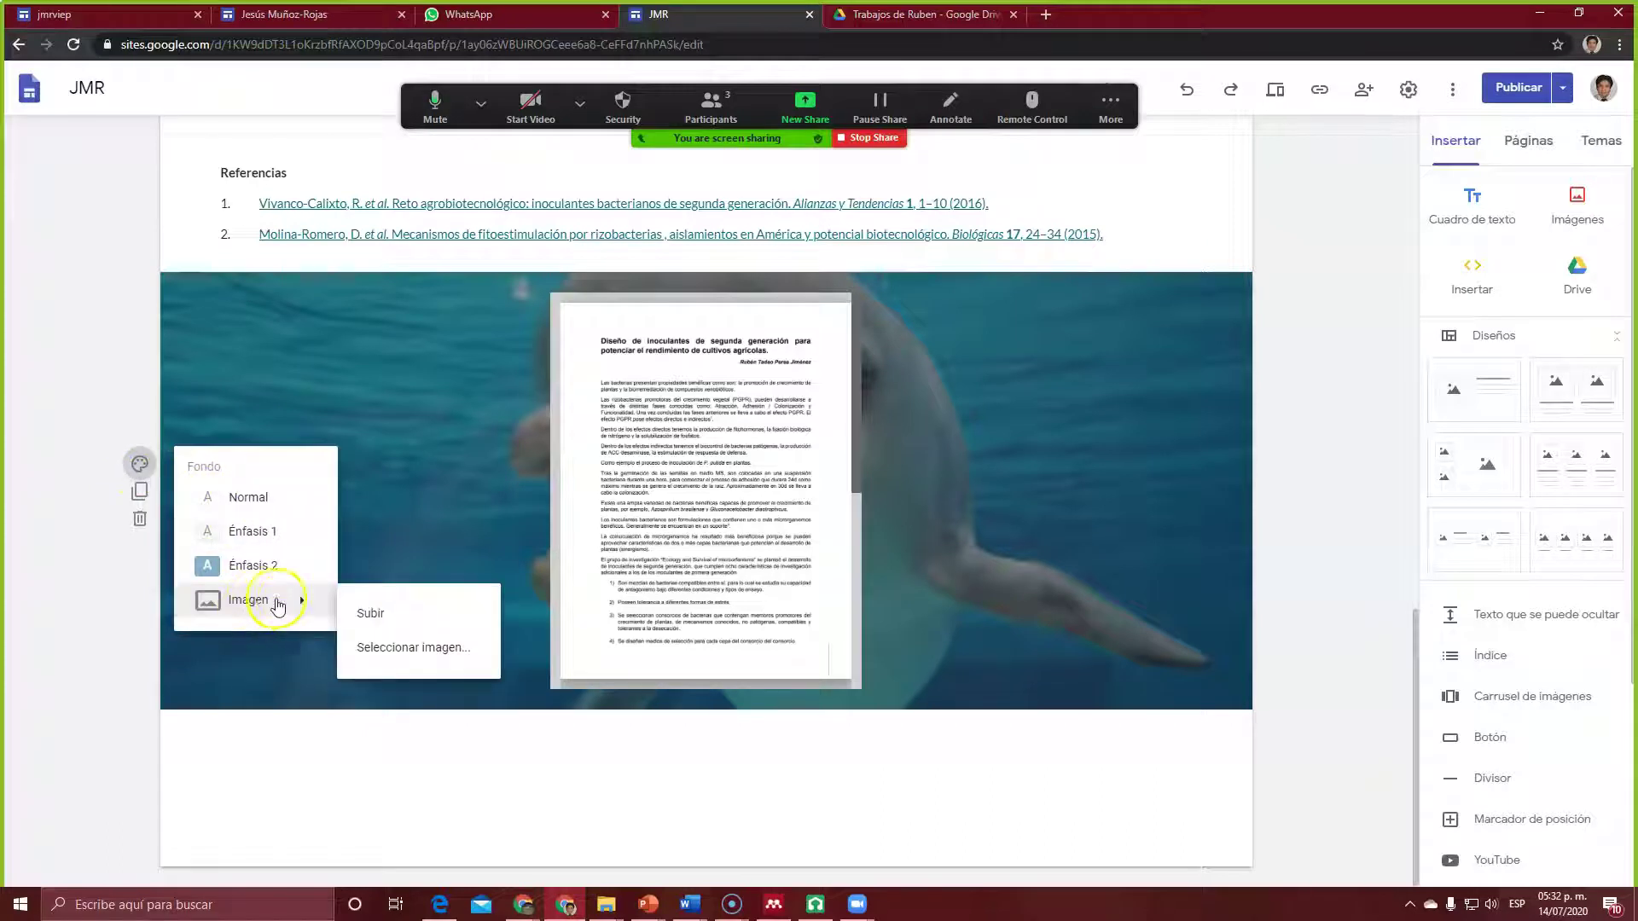
{"action": "left_click", "coordinate": [392, 616]}
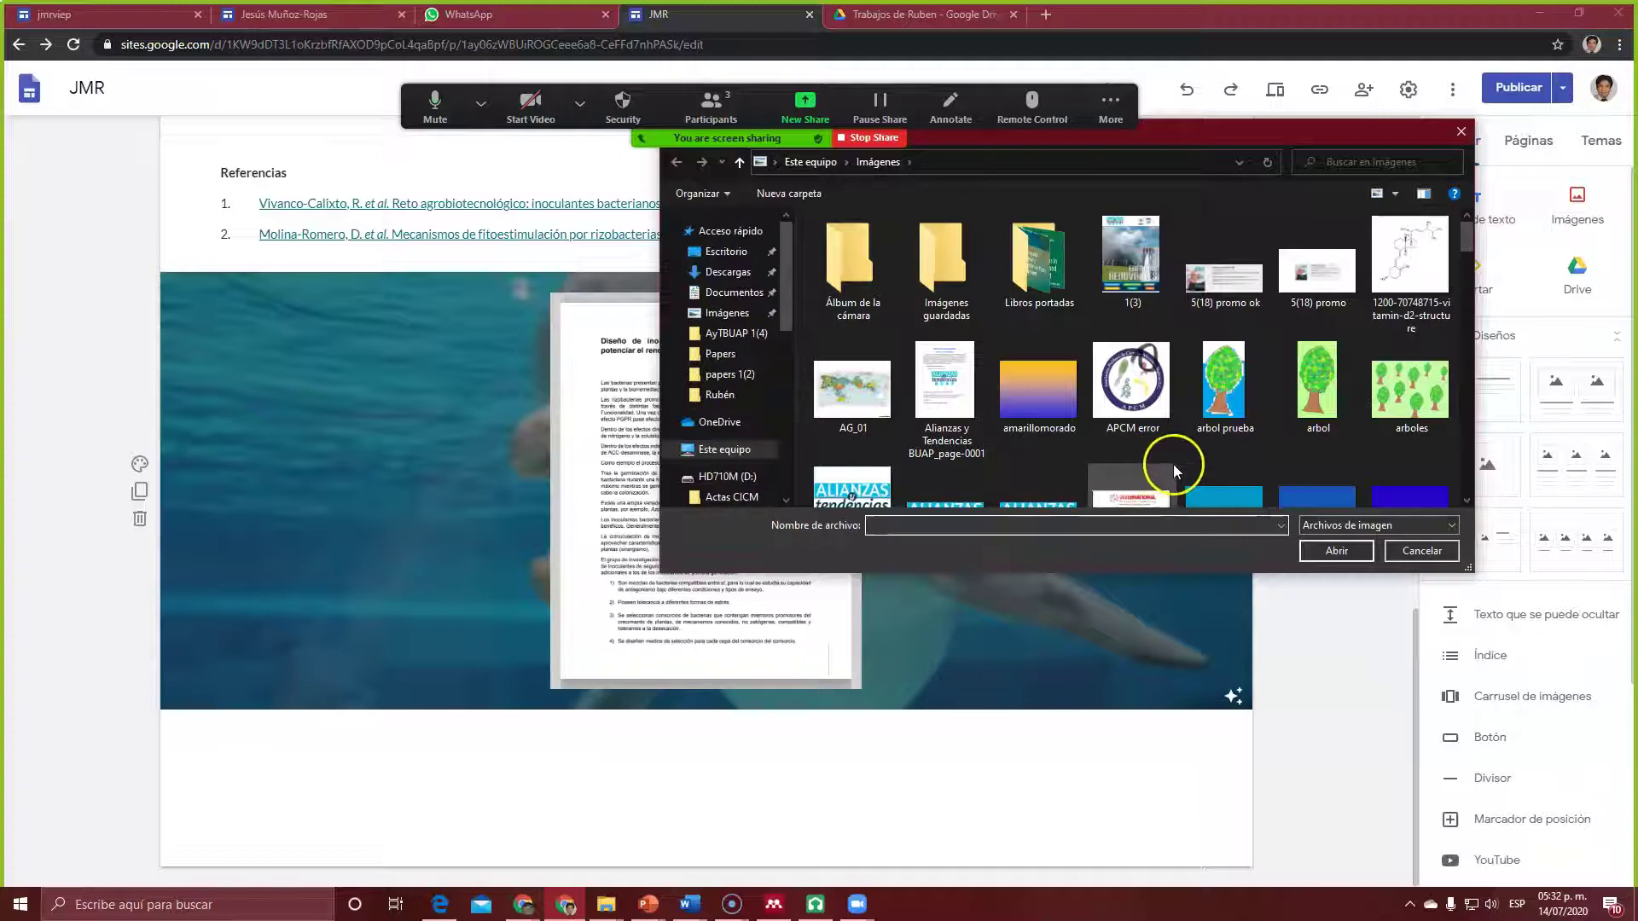
{"action": "left_click_drag", "start_coordinate": [1462, 231], "coordinate": [1487, 493]}
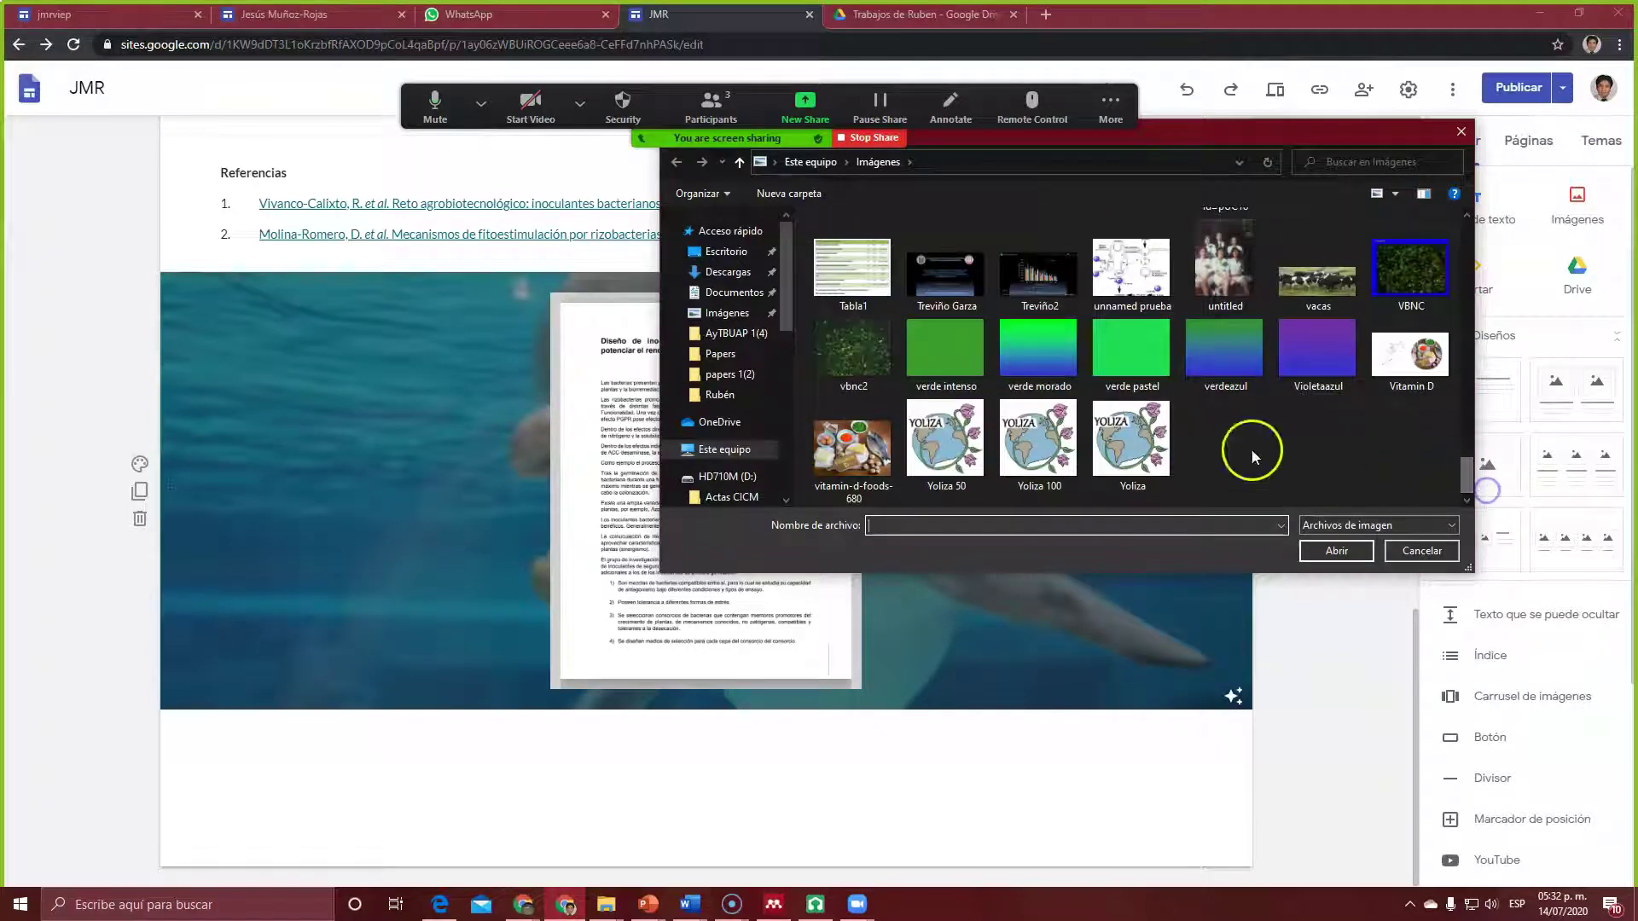
{"action": "left_click", "coordinate": [1336, 550]}
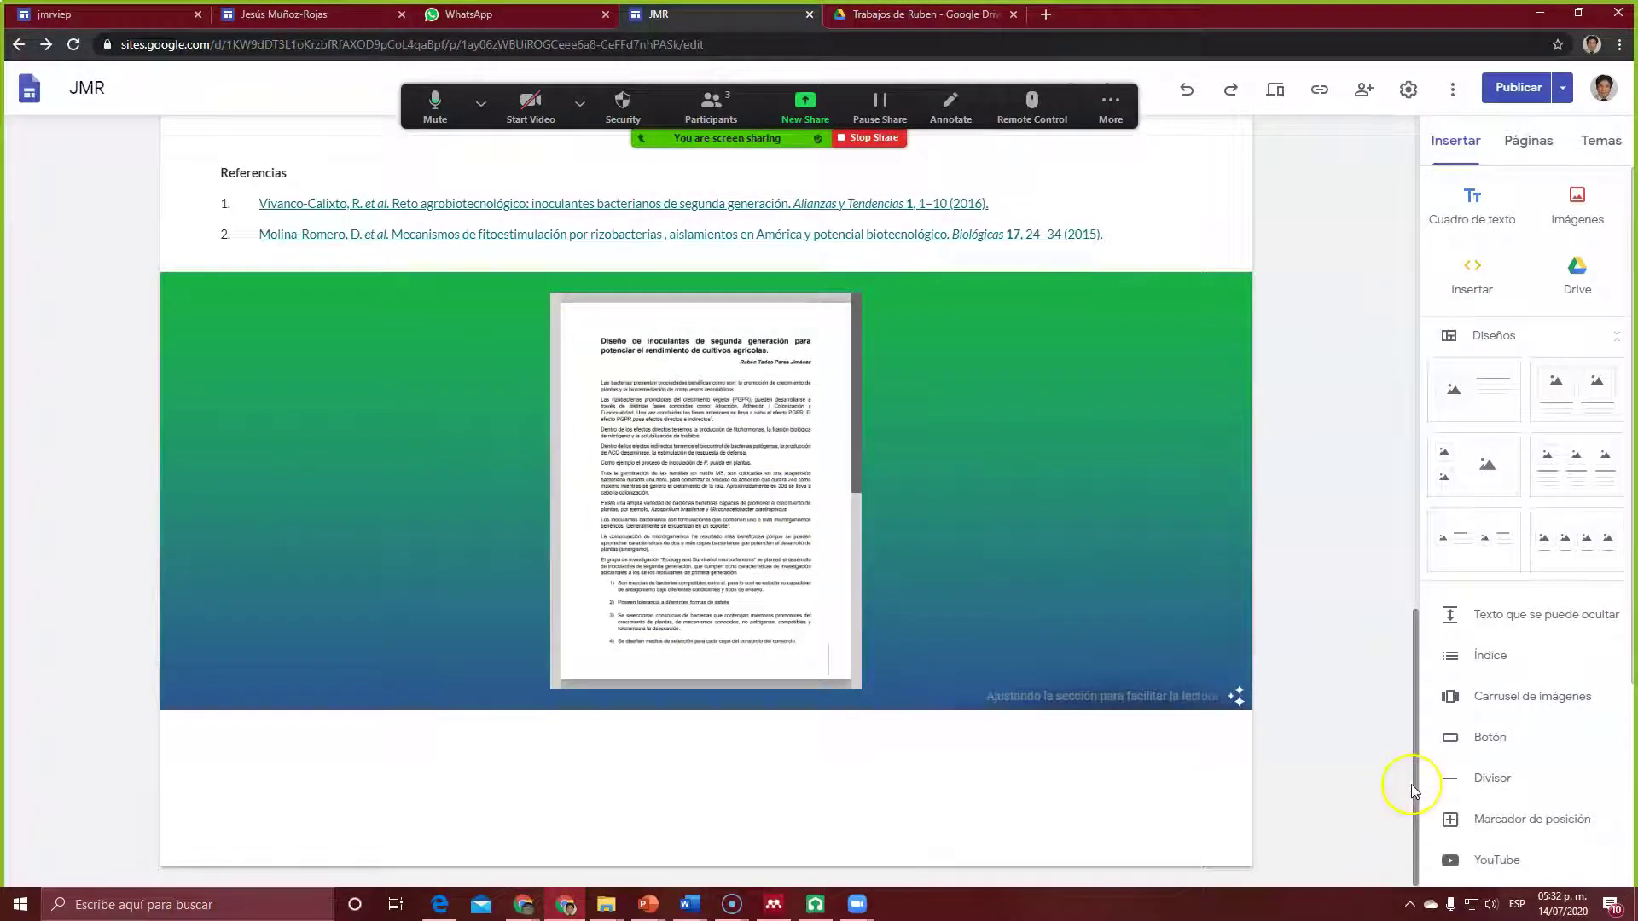
{"action": "left_click_drag", "start_coordinate": [1411, 785], "coordinate": [1469, 797]}
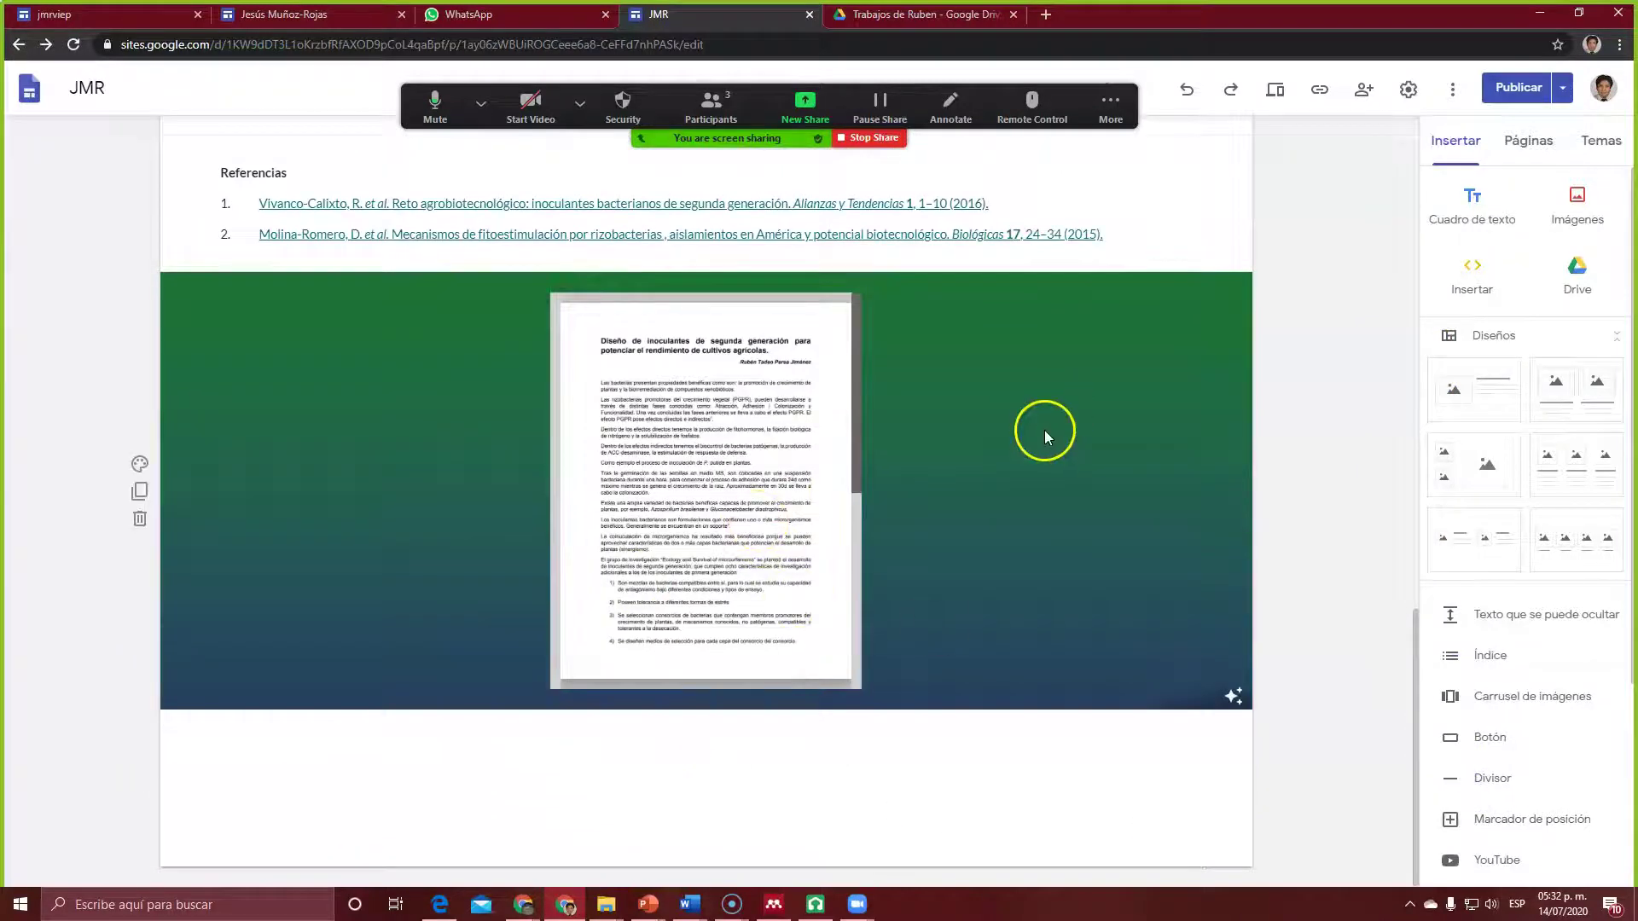
Step: Publish the site changes, then open the shared sites.google.com link from WhatsApp
{"action": "left_click", "coordinate": [1519, 89]}
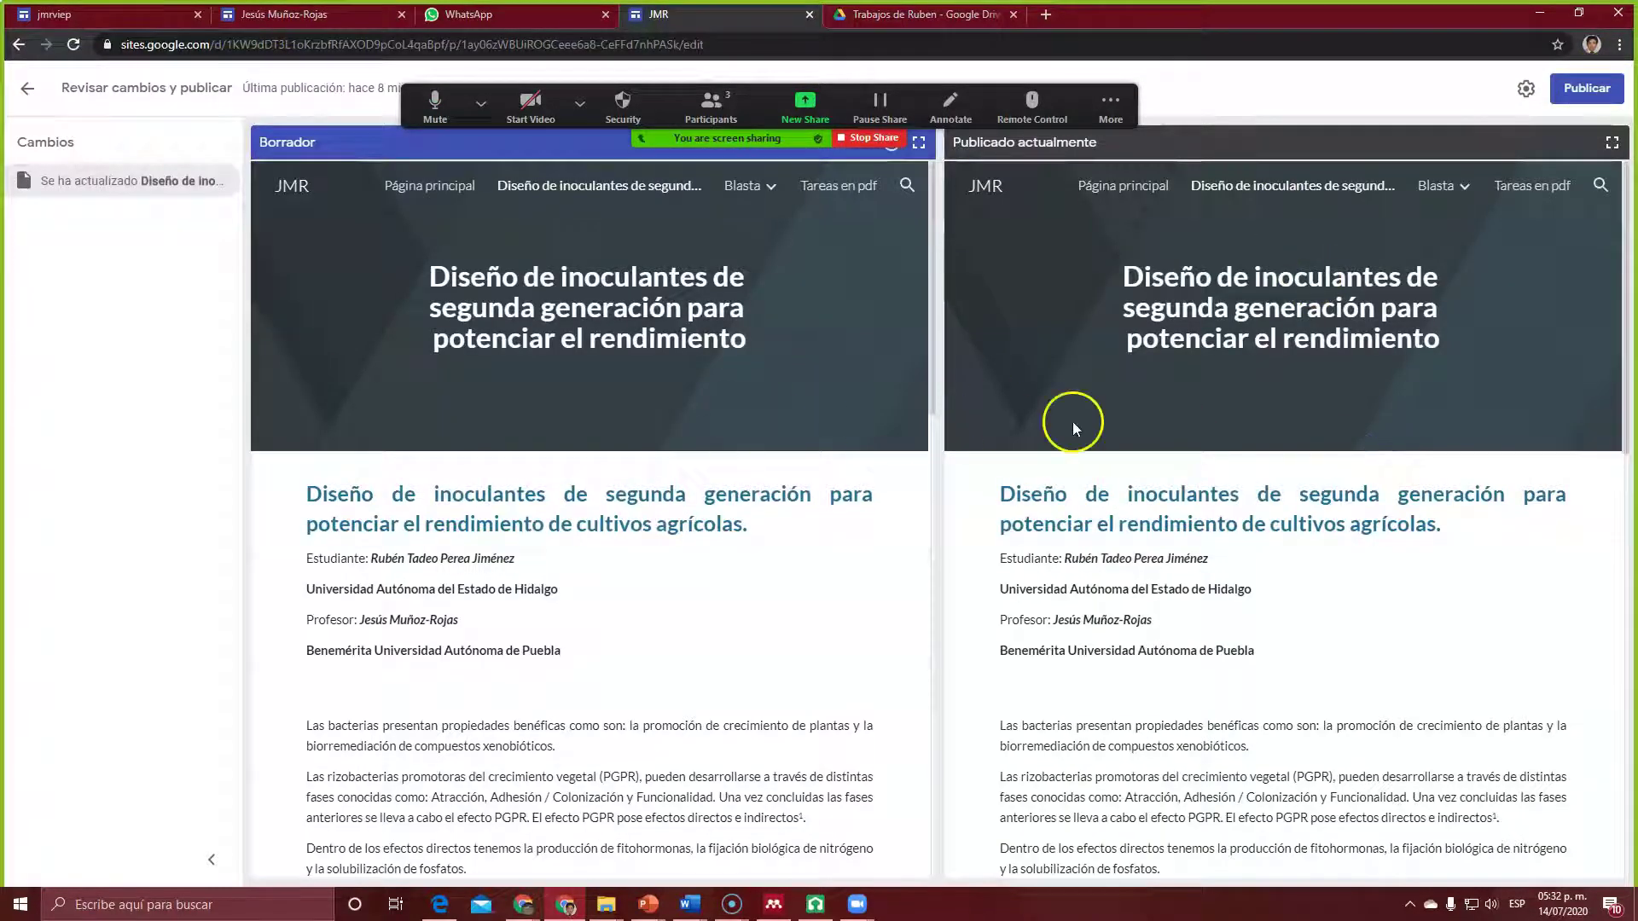
{"action": "left_click", "coordinate": [1584, 90]}
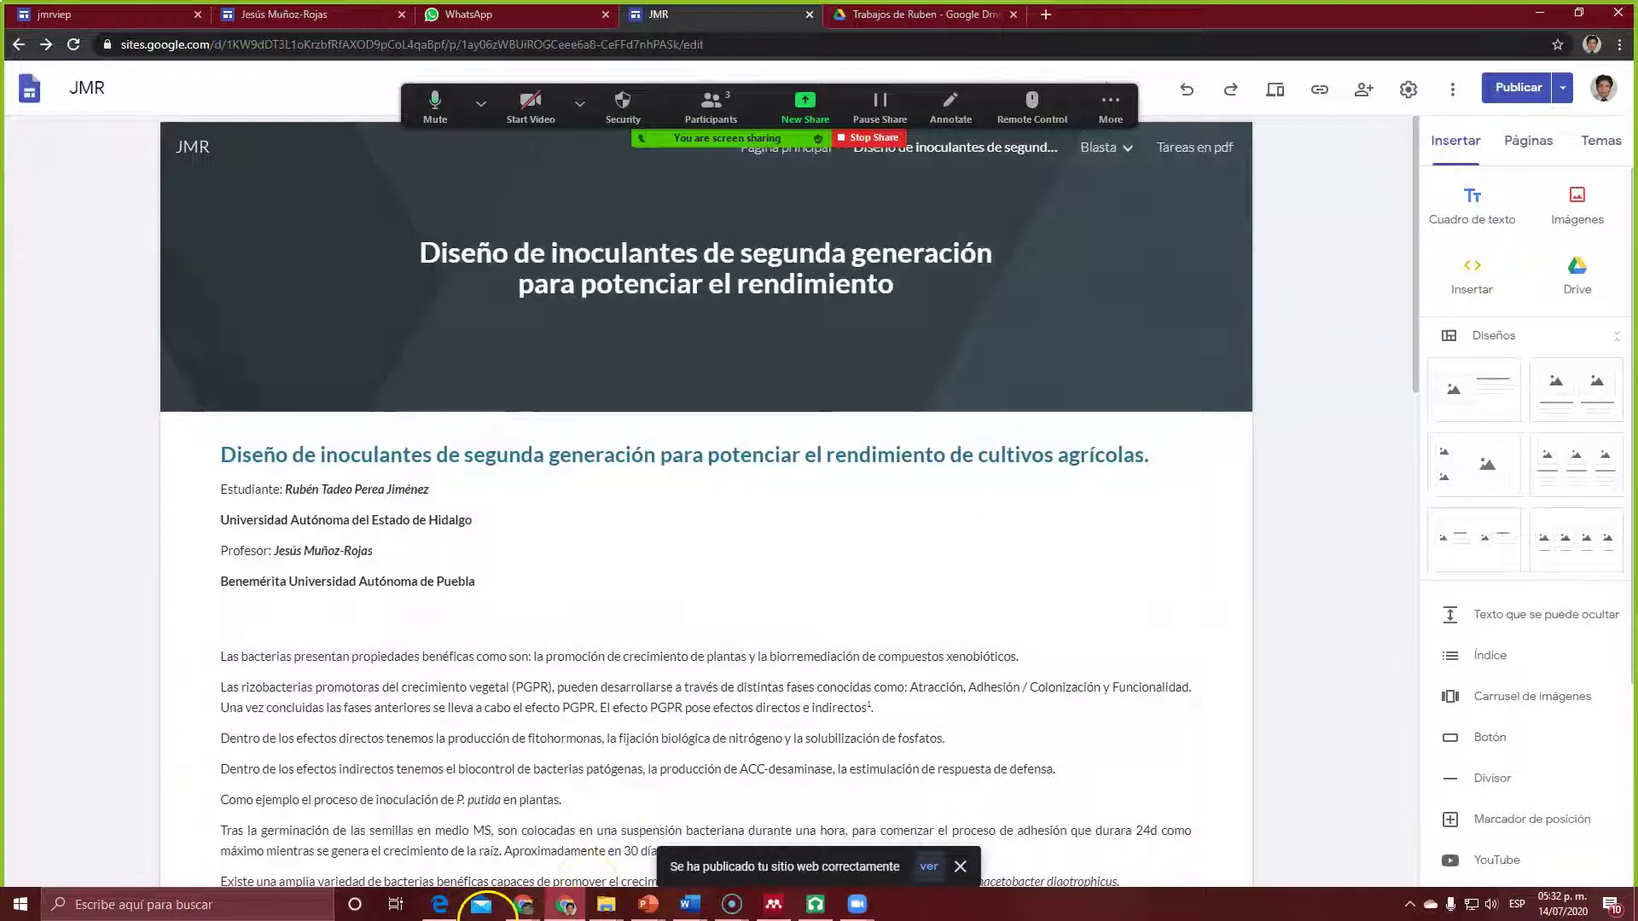
{"action": "left_click", "coordinate": [500, 20]}
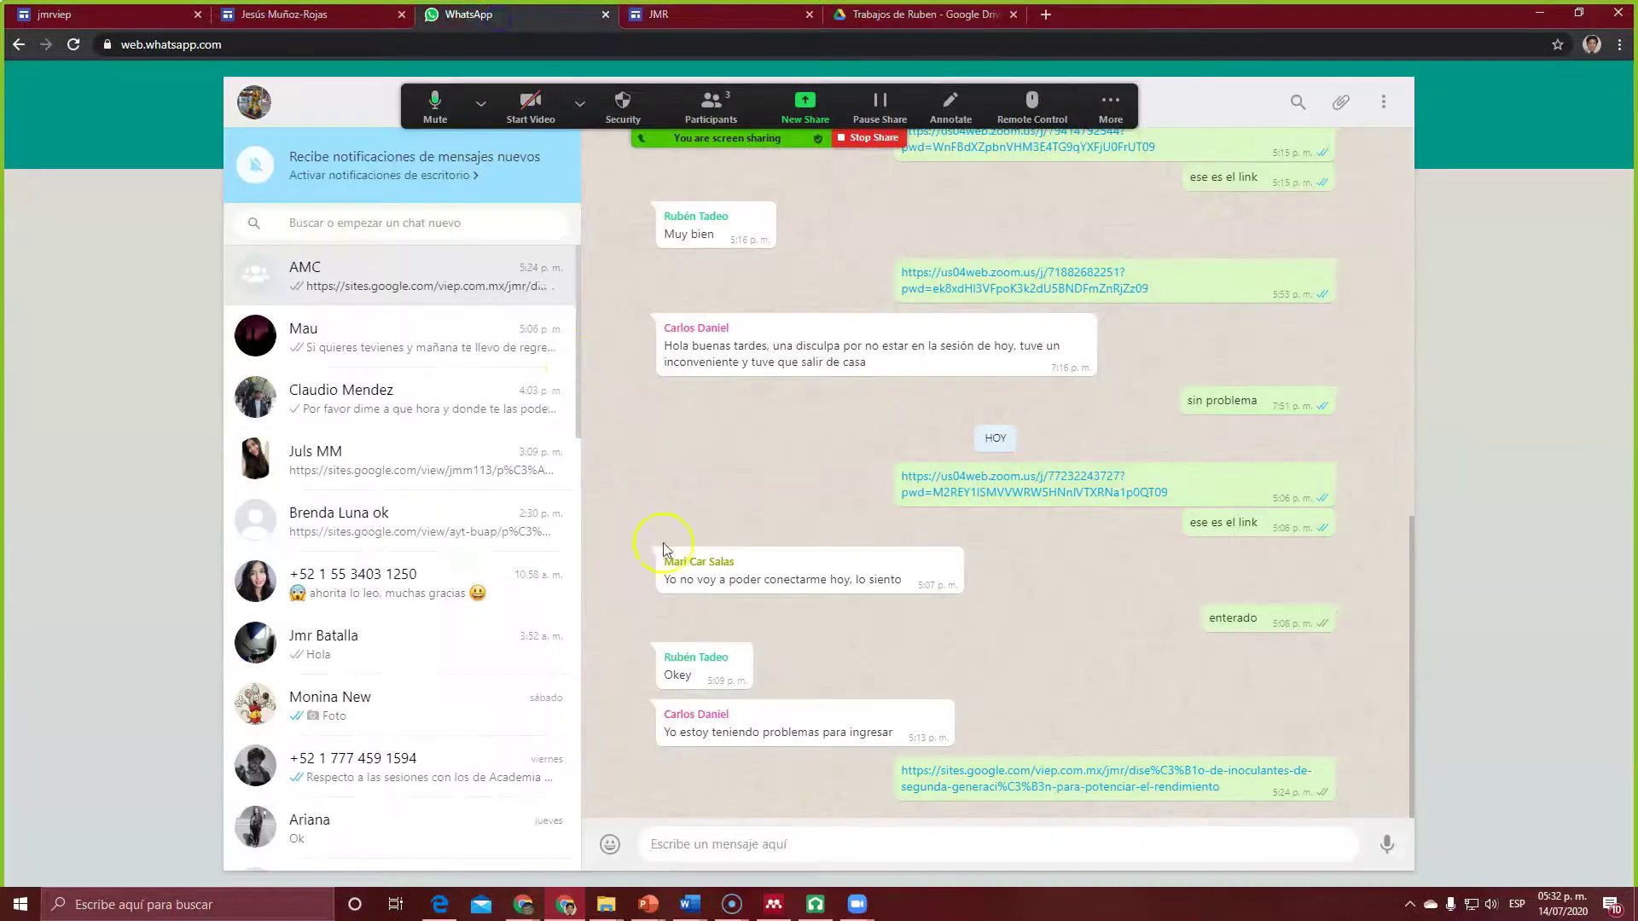
{"action": "left_click", "coordinate": [1005, 773]}
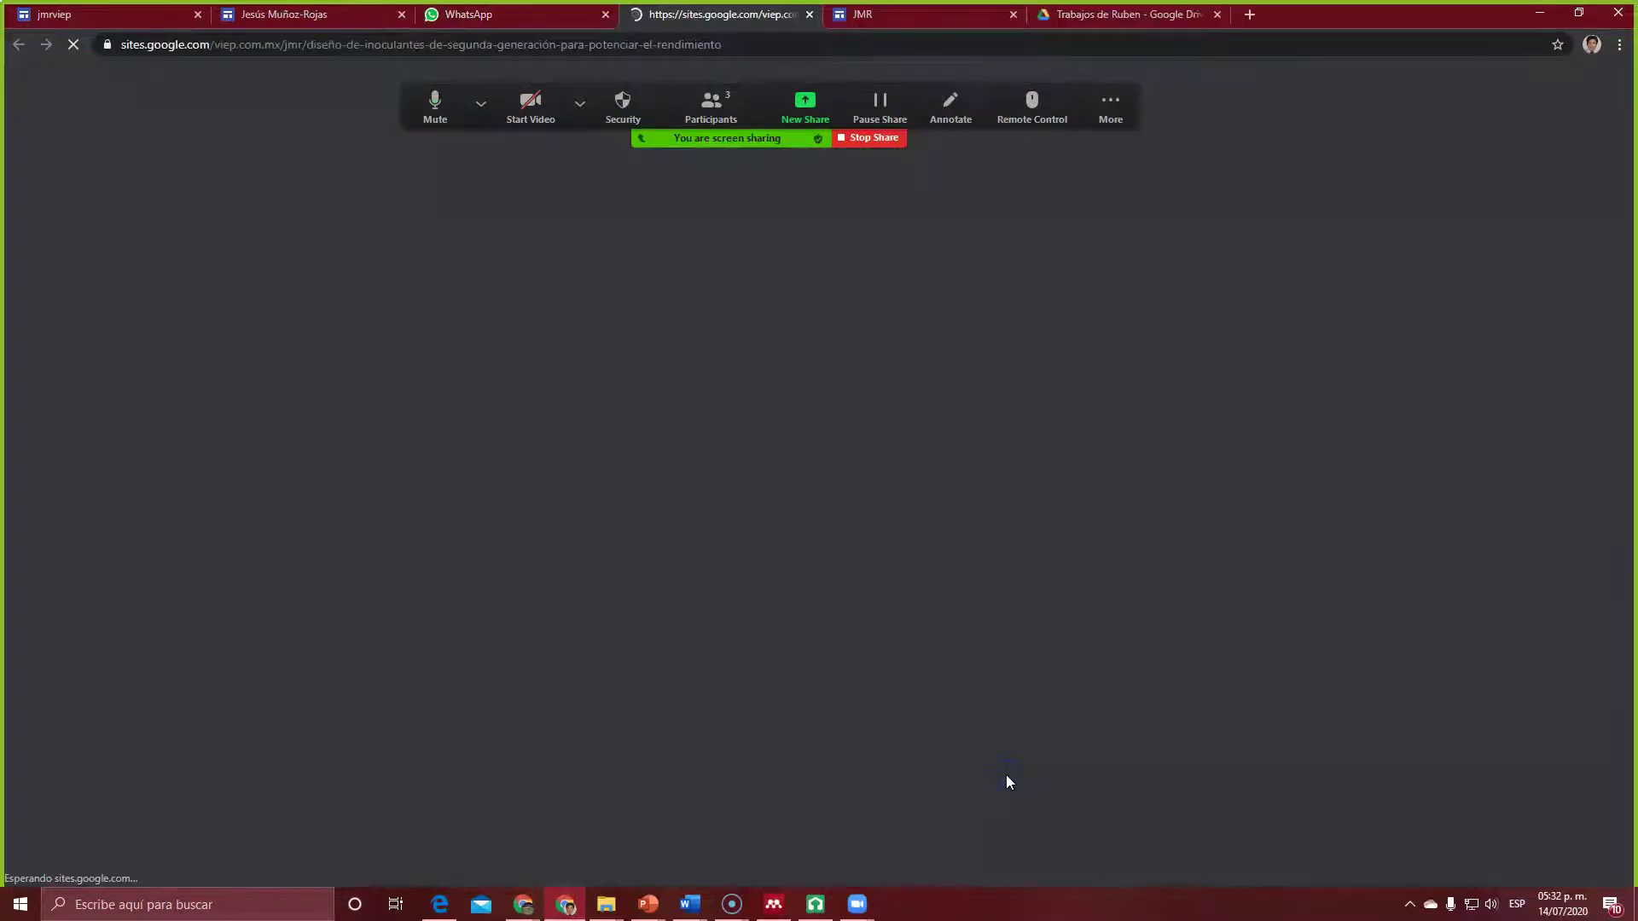
Step: Scroll the published article down to the embedded PDF and back, then return to the editor
{"action": "scroll", "coordinate": [812, 589], "scroll_direction": "down", "scroll_amount": 9}
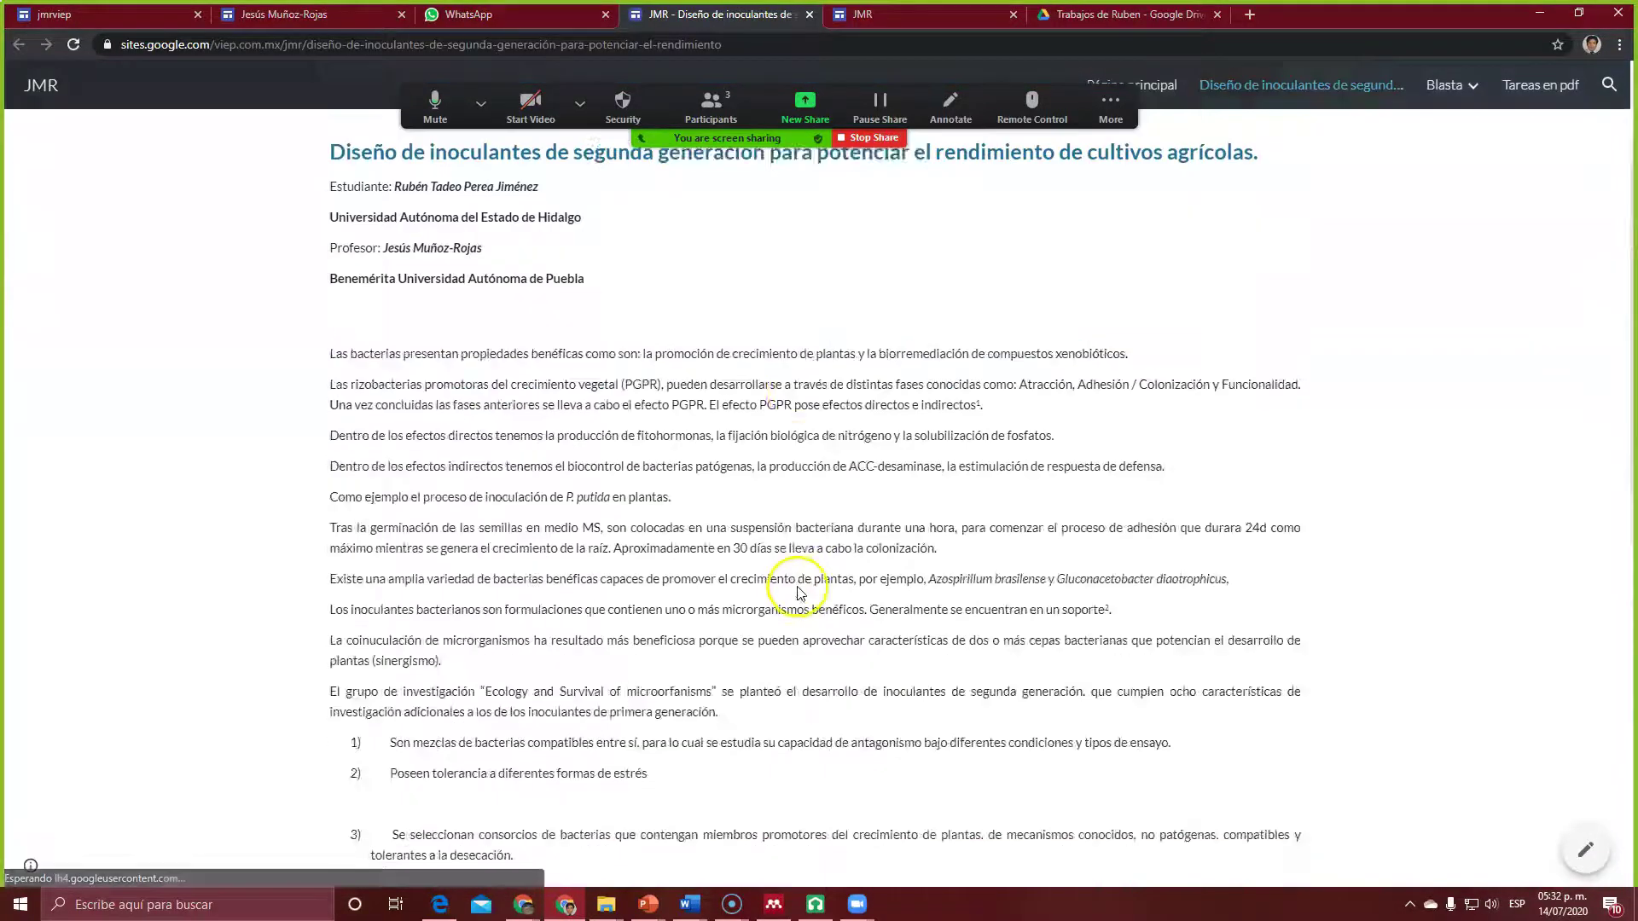
{"action": "scroll", "coordinate": [799, 590], "scroll_direction": "down", "scroll_amount": 3}
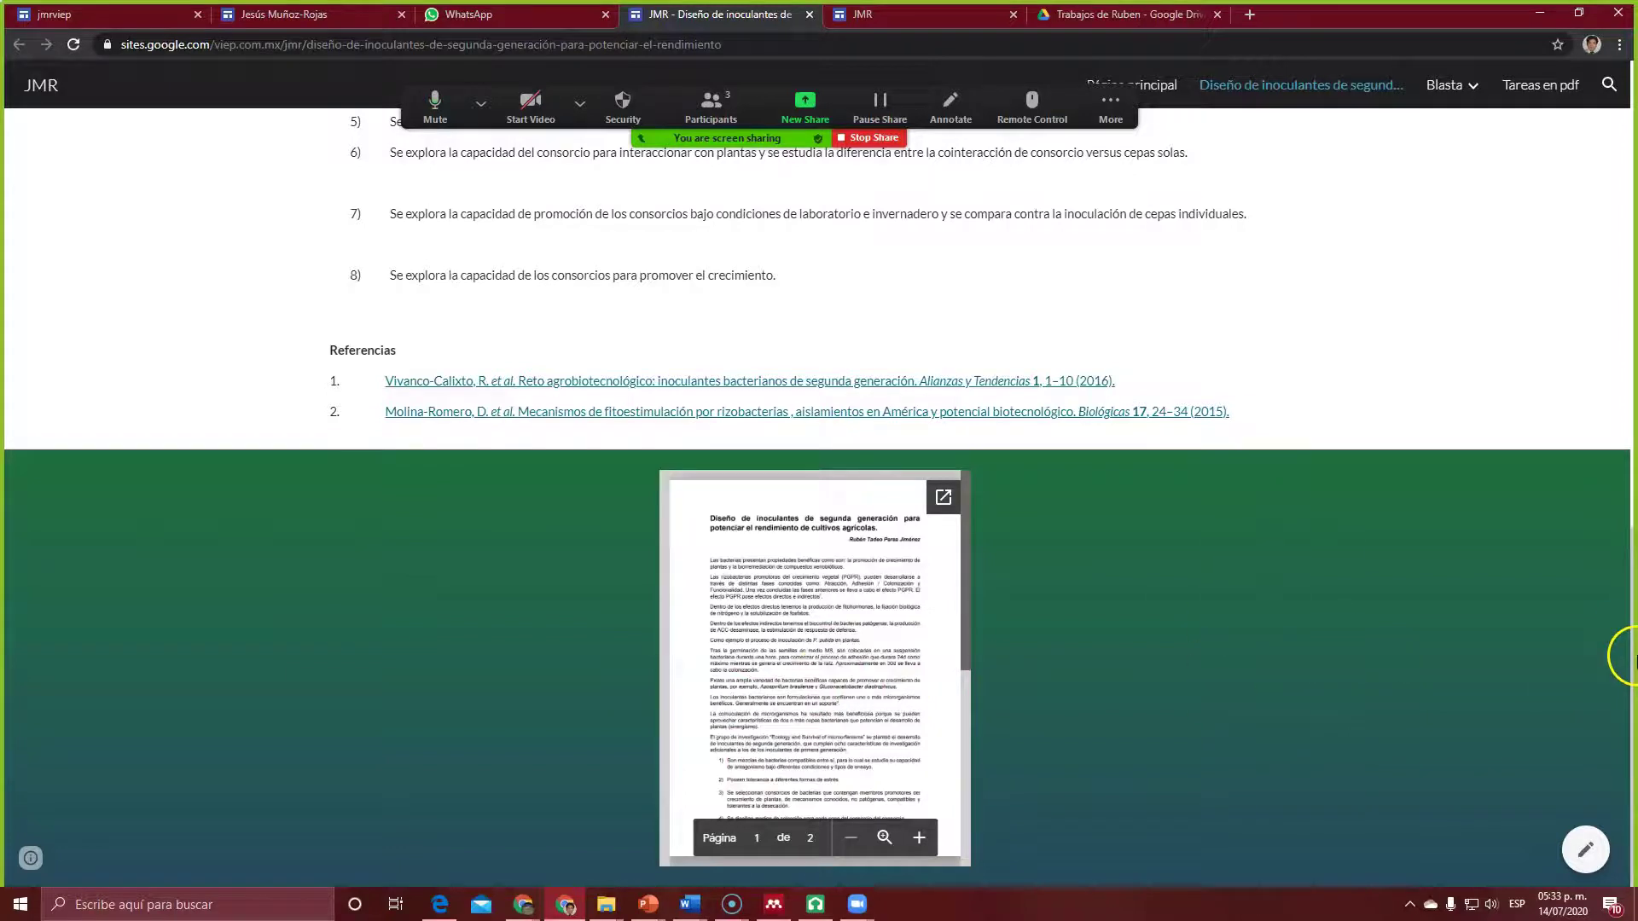
{"action": "left_click_drag", "start_coordinate": [1634, 687], "coordinate": [1634, 294]}
{"action": "left_click", "coordinate": [481, 103]}
{"action": "left_click", "coordinate": [358, 494]}
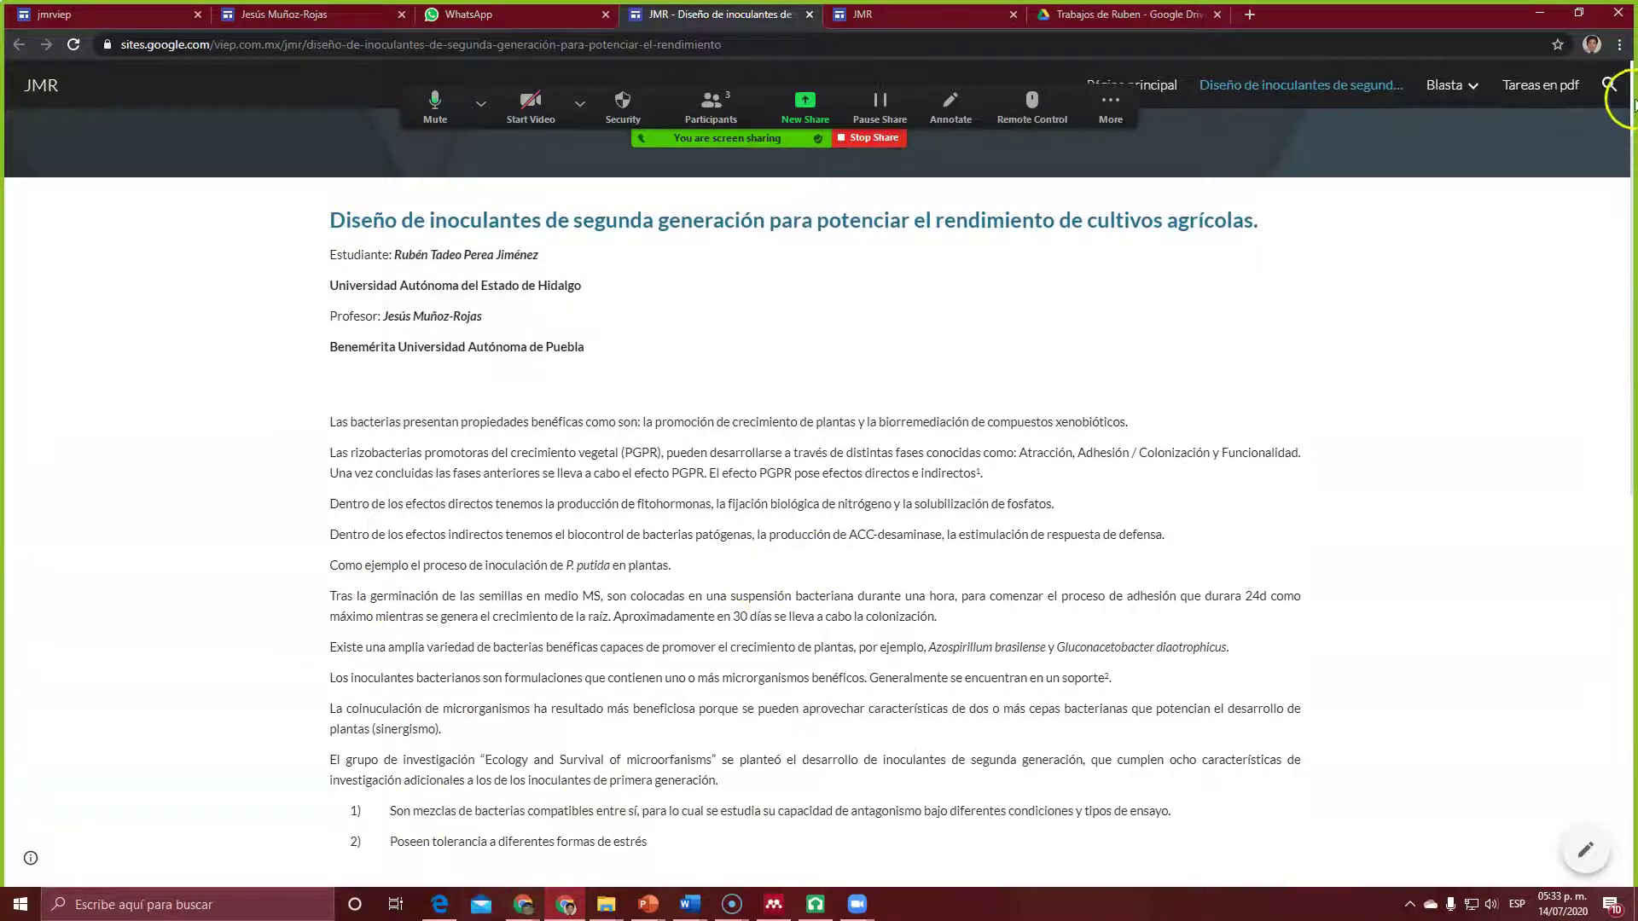
{"action": "scroll", "coordinate": [1632, 368], "scroll_direction": "up", "scroll_amount": 2}
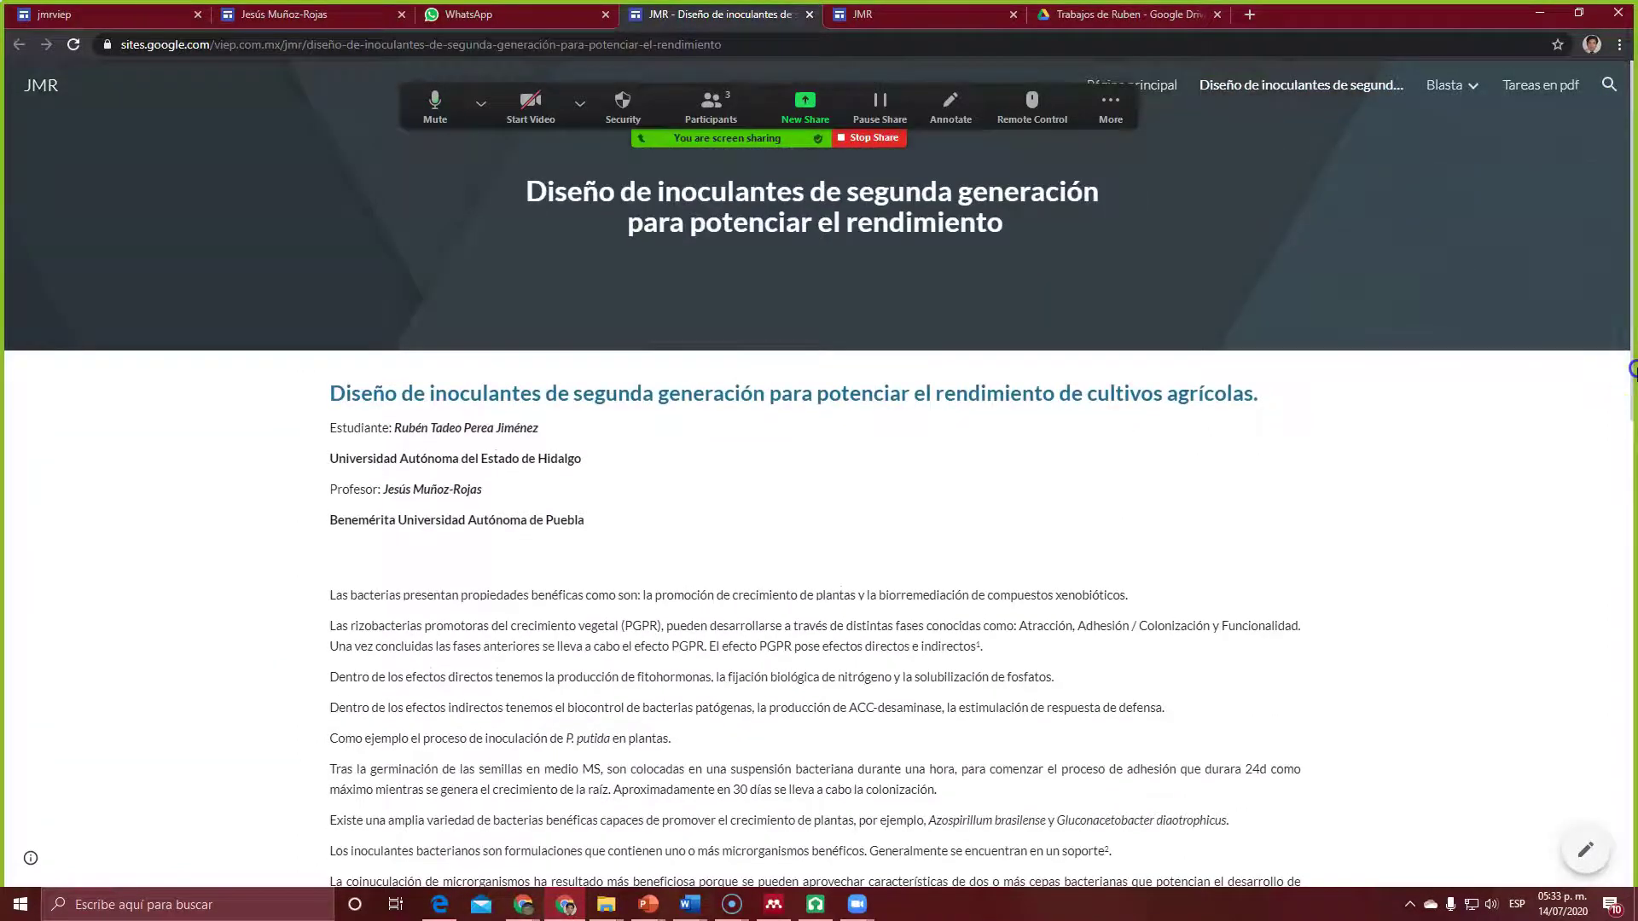
{"action": "scroll", "coordinate": [1352, 464], "scroll_direction": "down", "scroll_amount": 12}
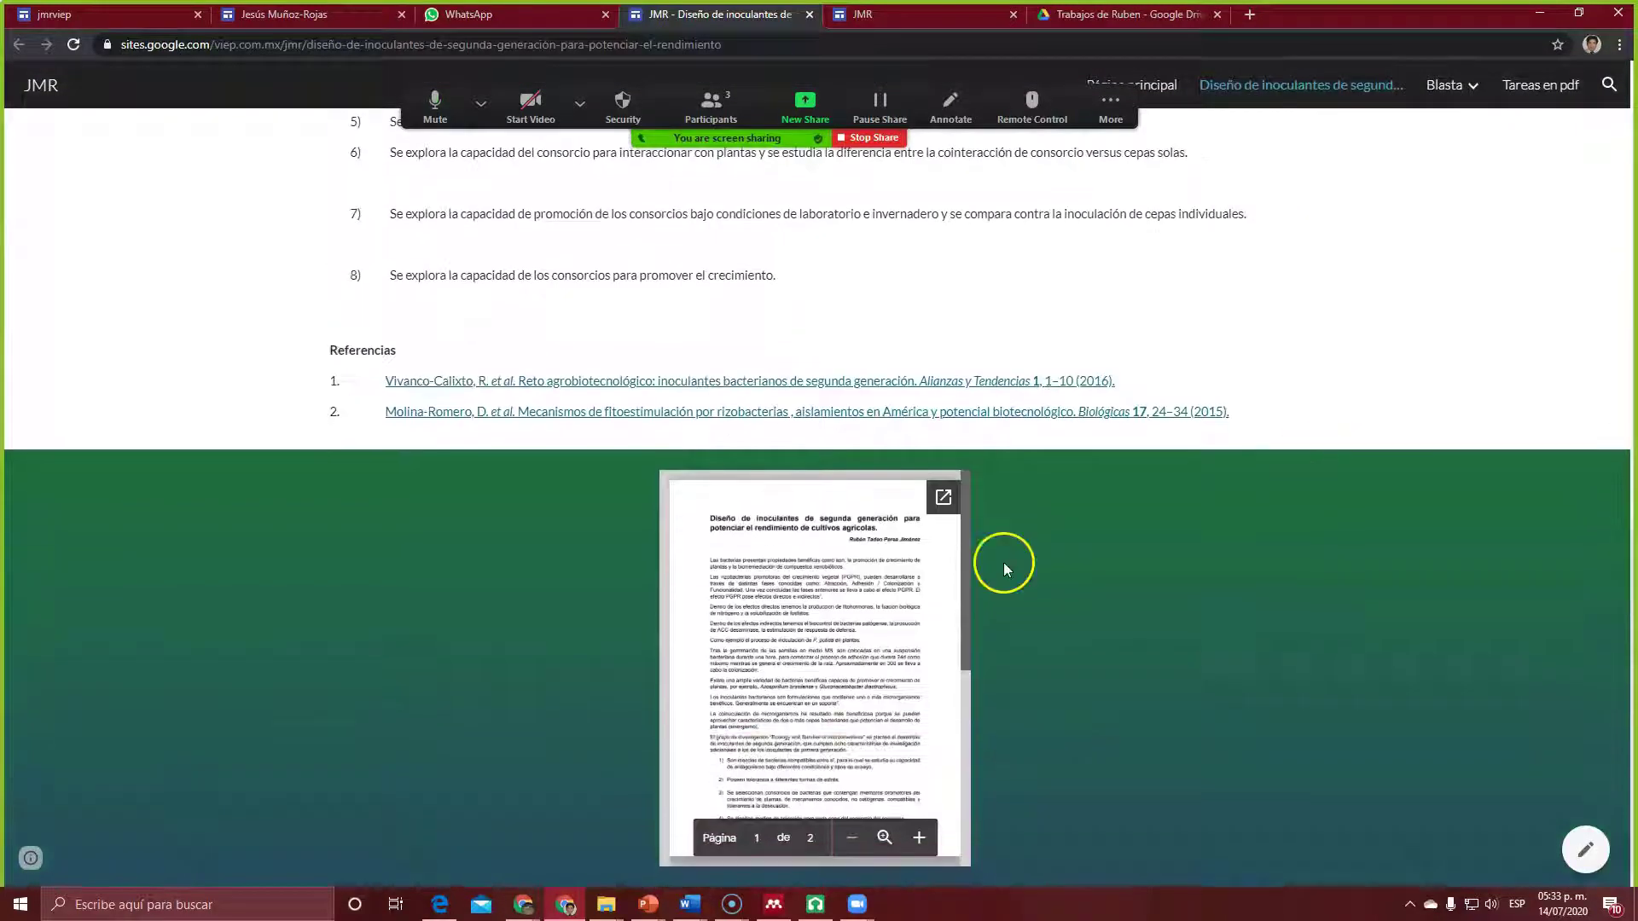
{"action": "scroll", "coordinate": [1028, 467], "scroll_direction": "up", "scroll_amount": 12}
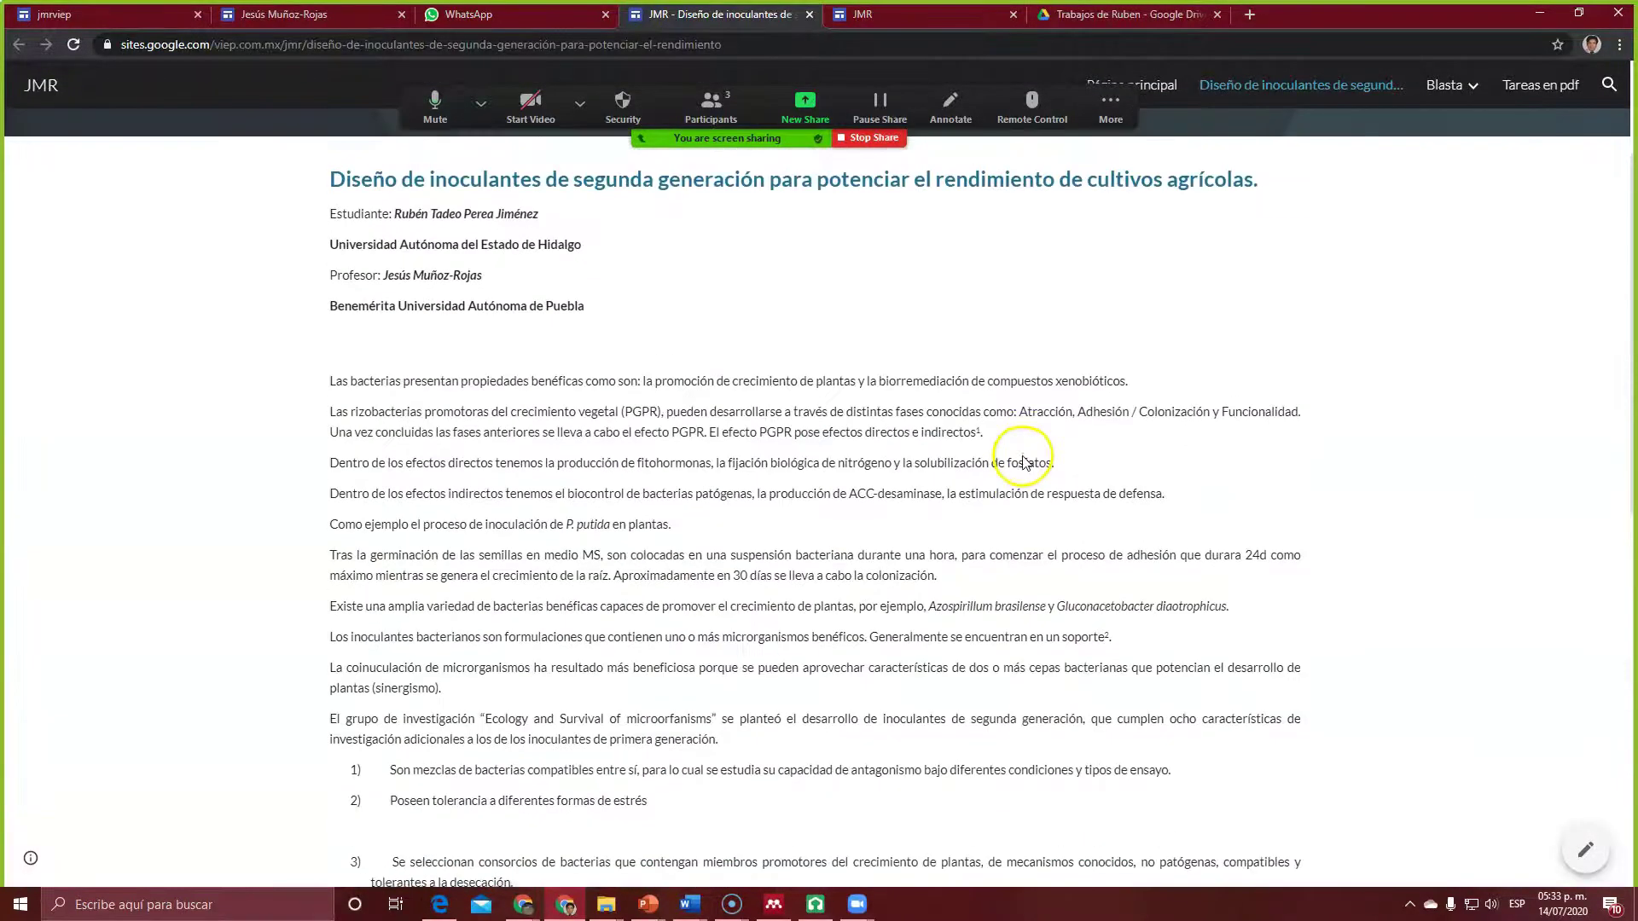
{"action": "scroll", "coordinate": [1024, 462], "scroll_direction": "down", "scroll_amount": 2}
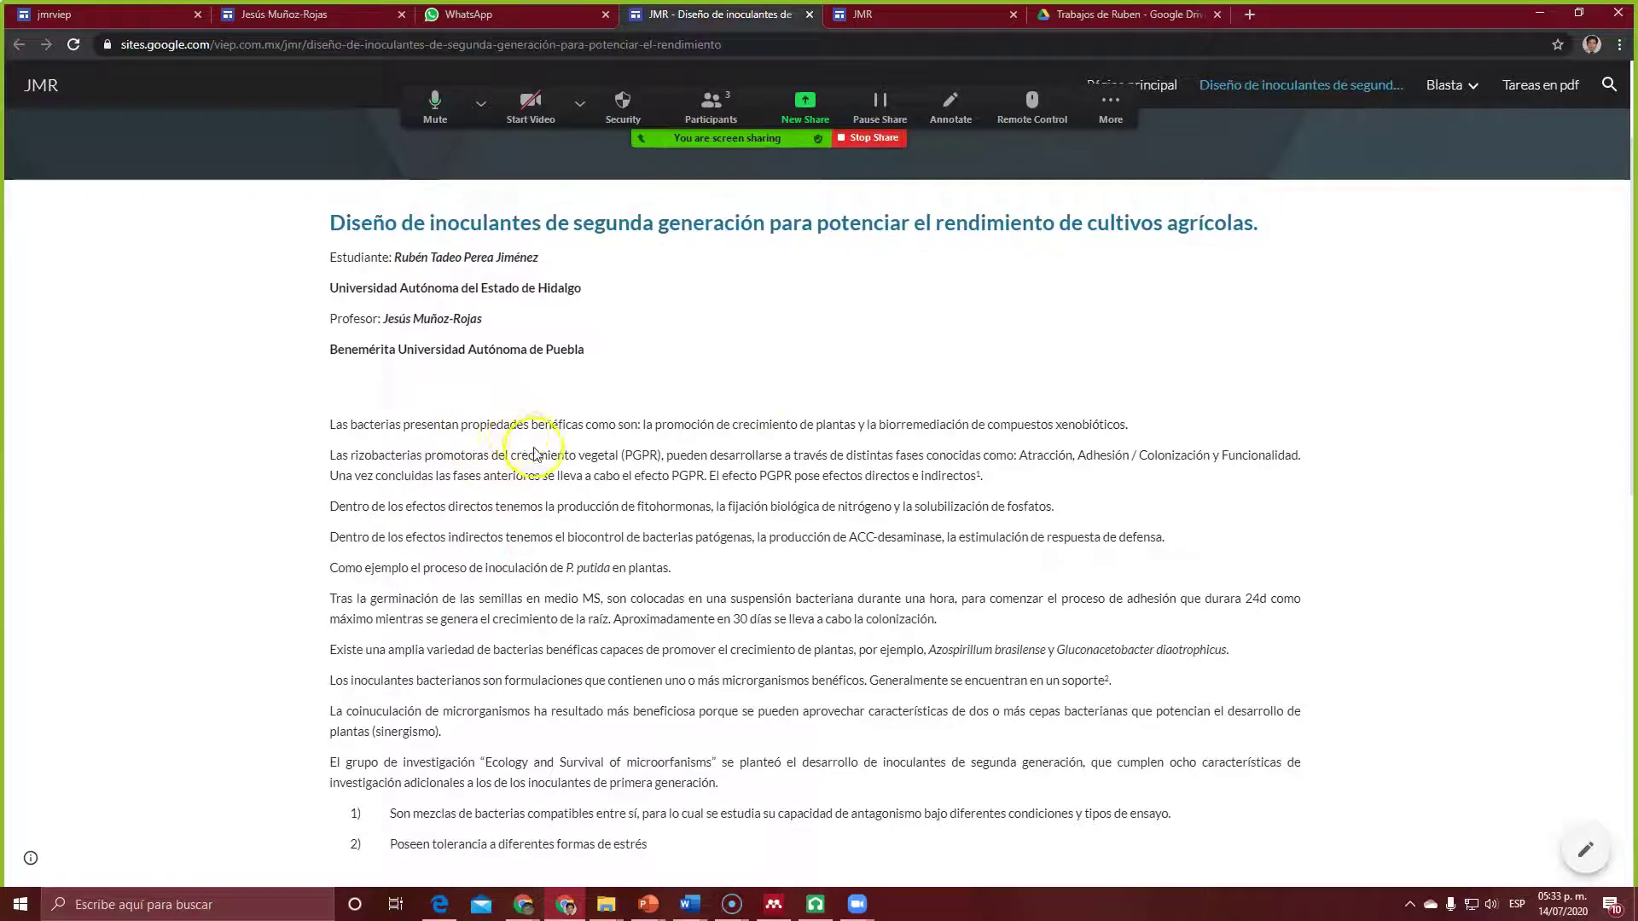
{"action": "left_click", "coordinate": [893, 19]}
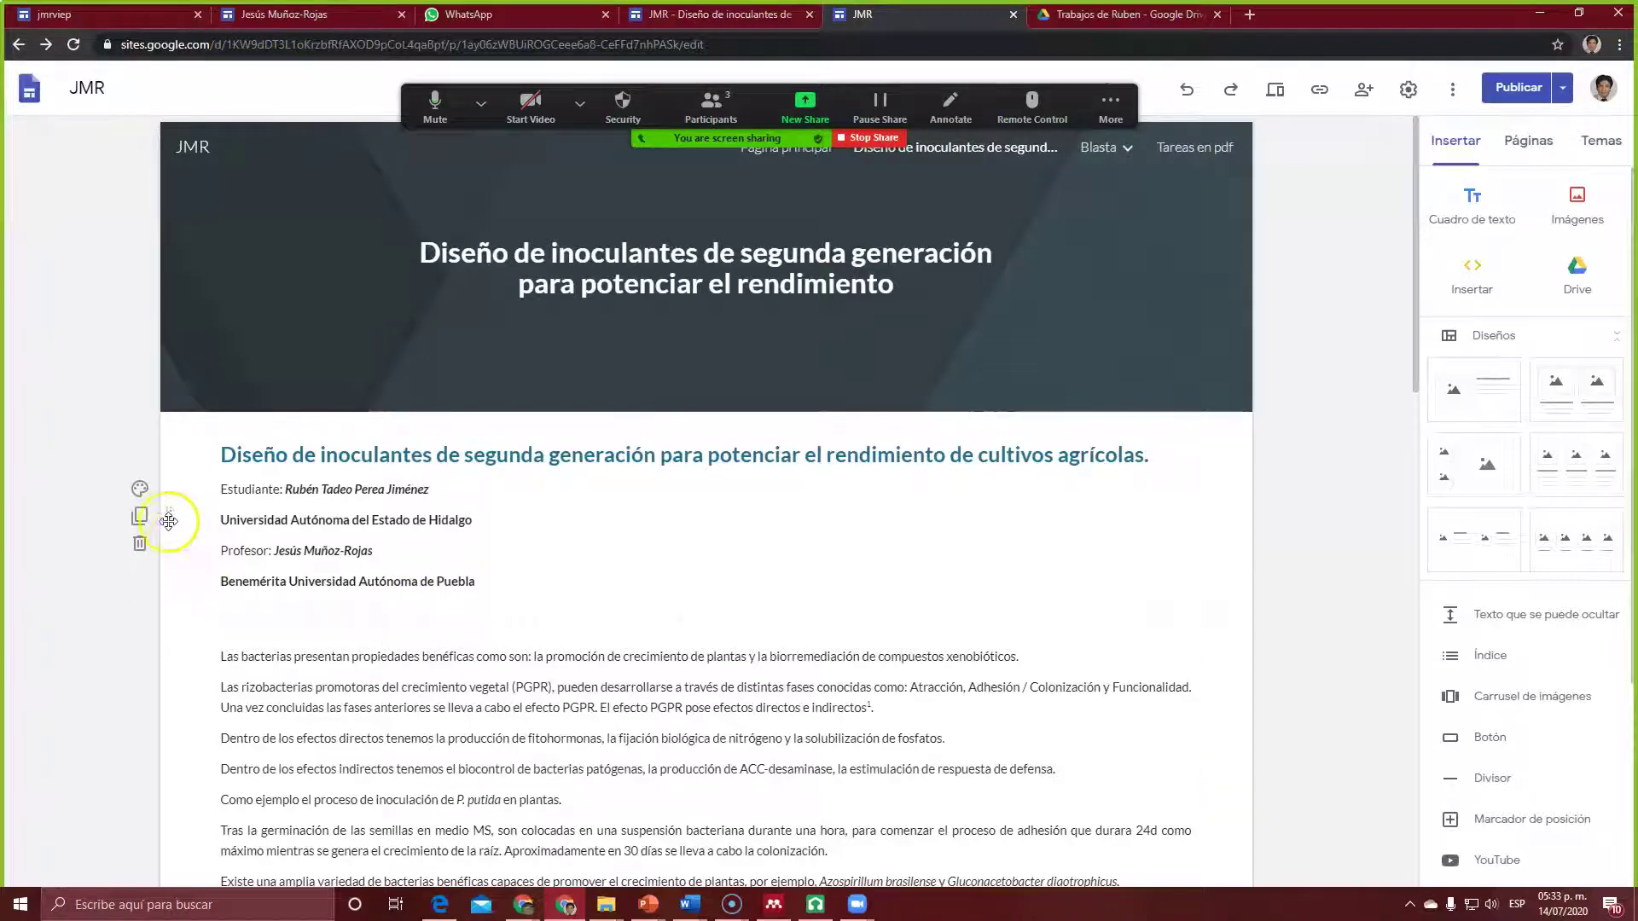
Step: Give the heading and credits section the blue Énfasis 2 background
{"action": "left_click", "coordinate": [144, 490]}
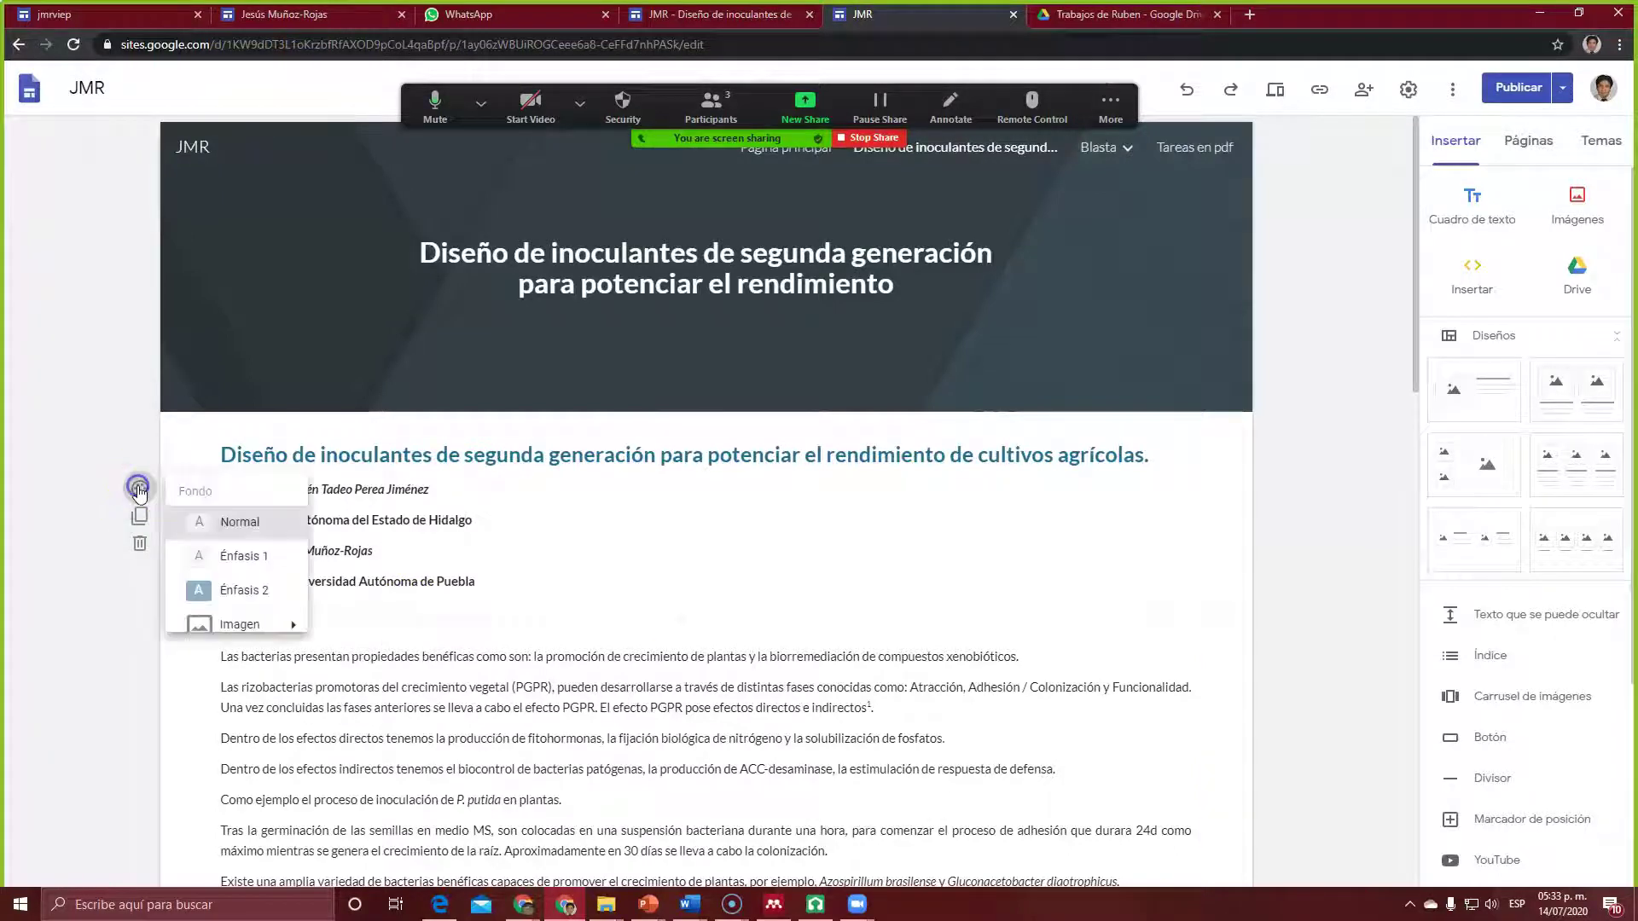
{"action": "mouse_move", "coordinate": [272, 635]}
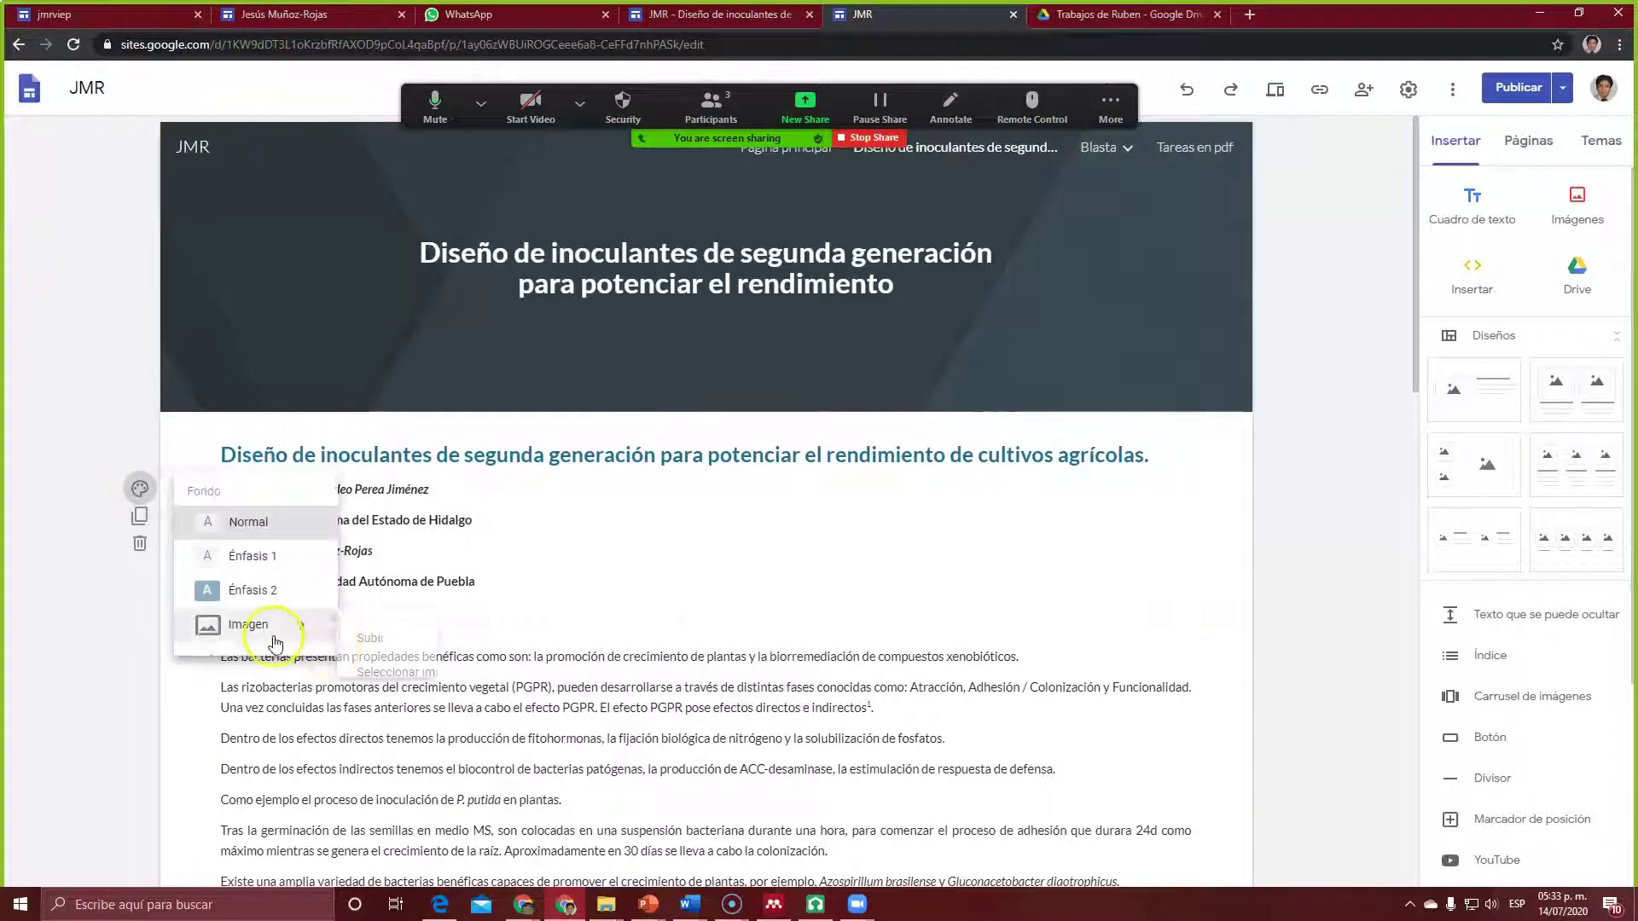
{"action": "left_click", "coordinate": [405, 674]}
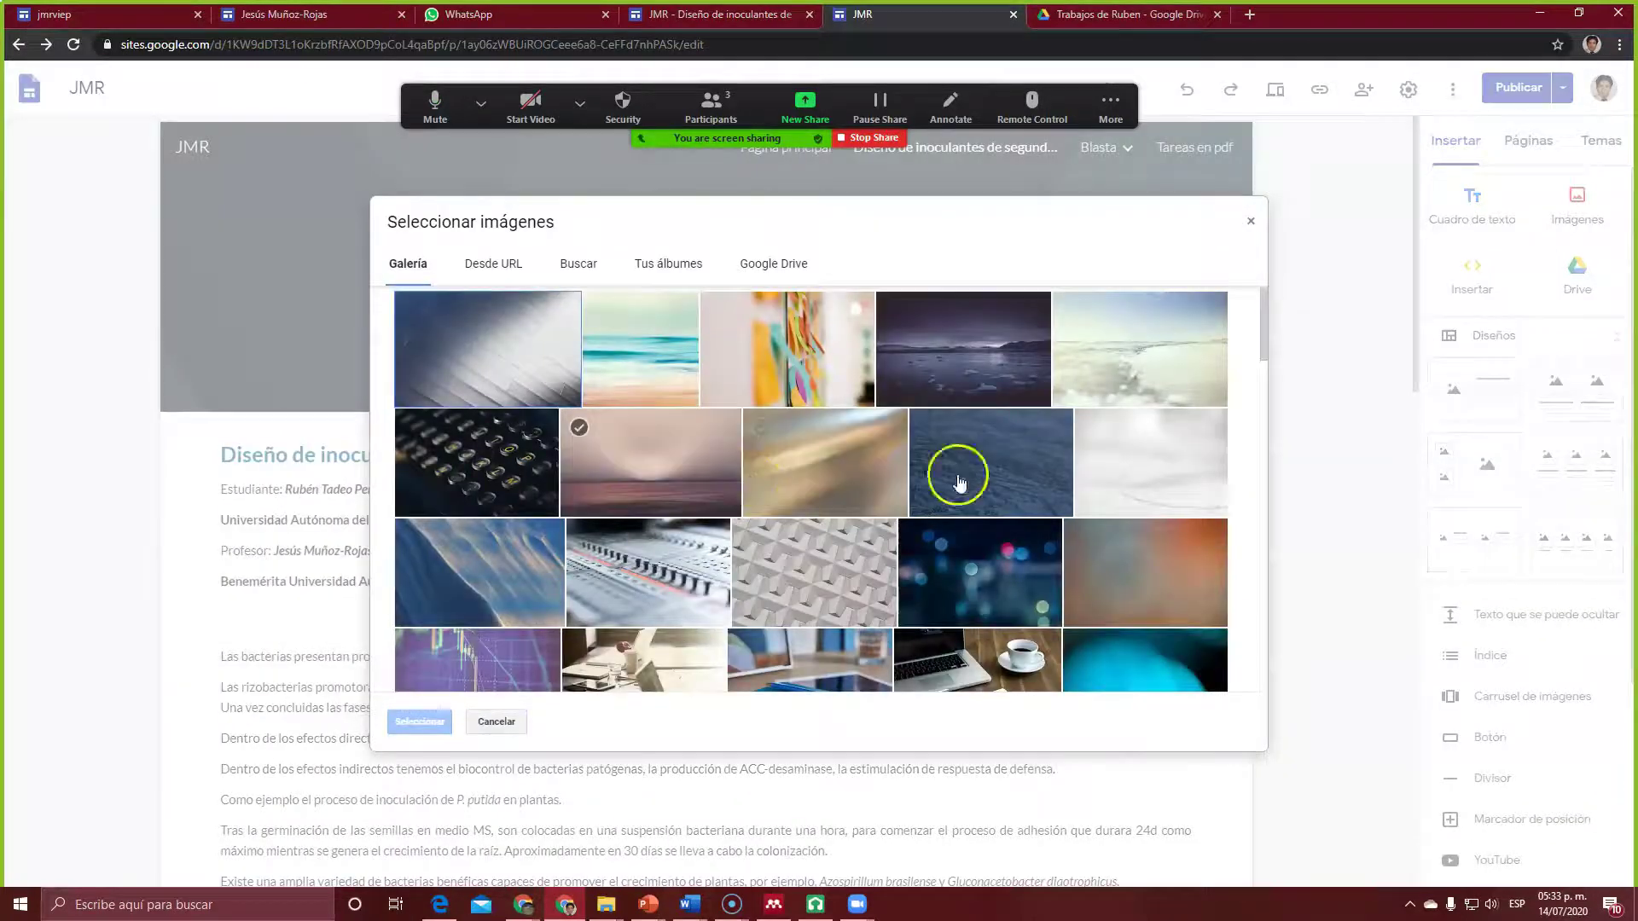
{"action": "left_click", "coordinate": [1249, 222]}
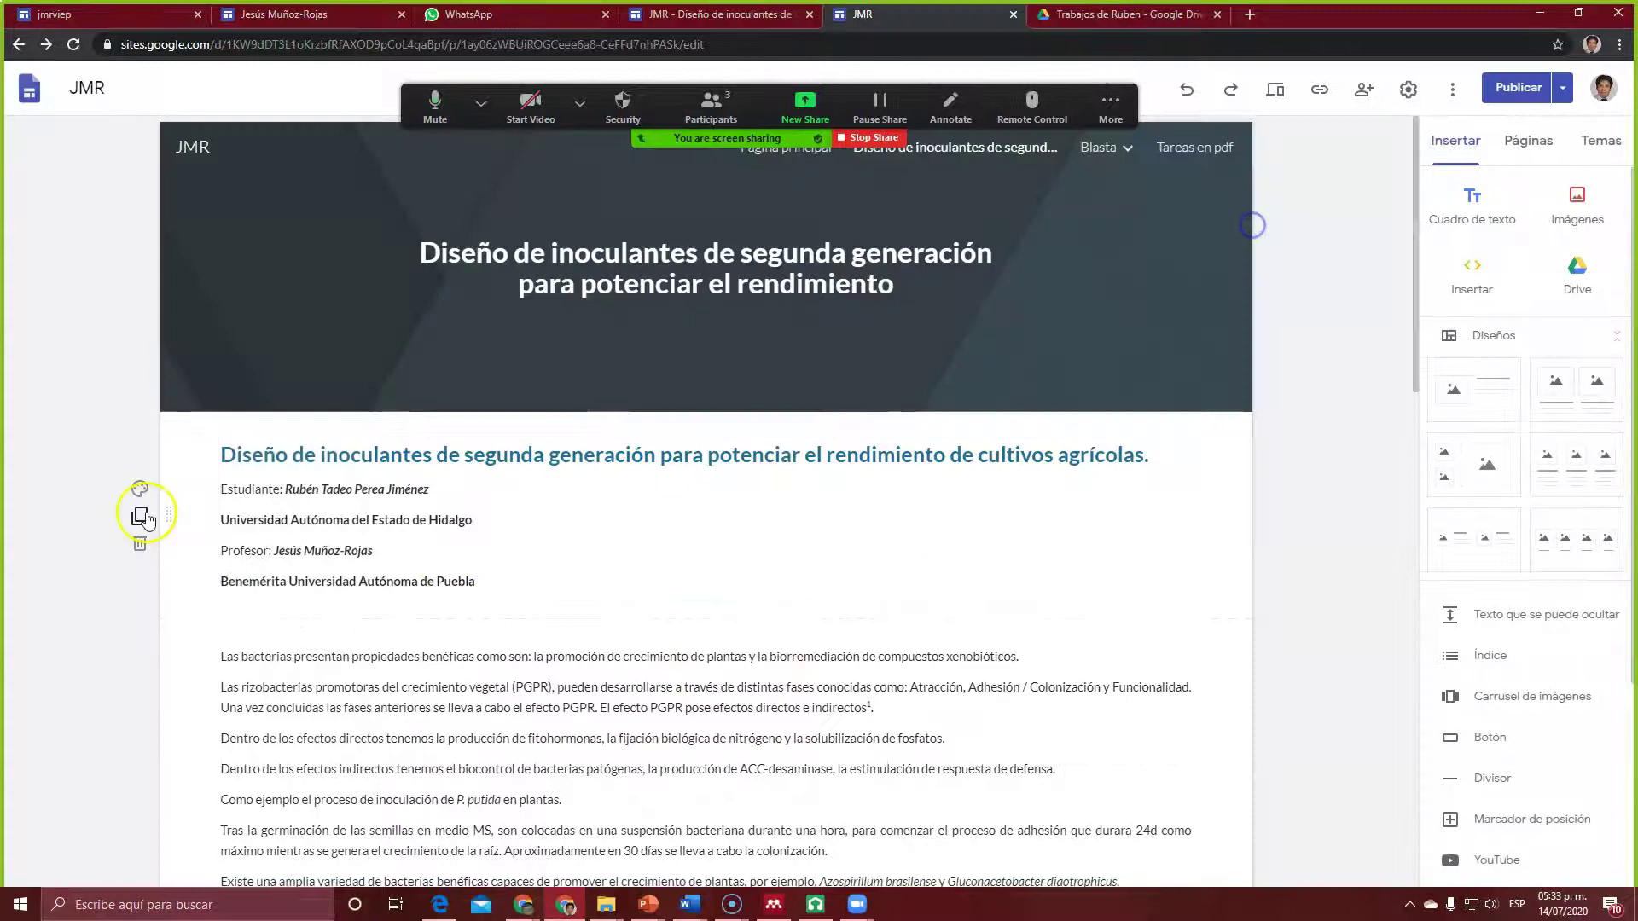
{"action": "left_click", "coordinate": [142, 488]}
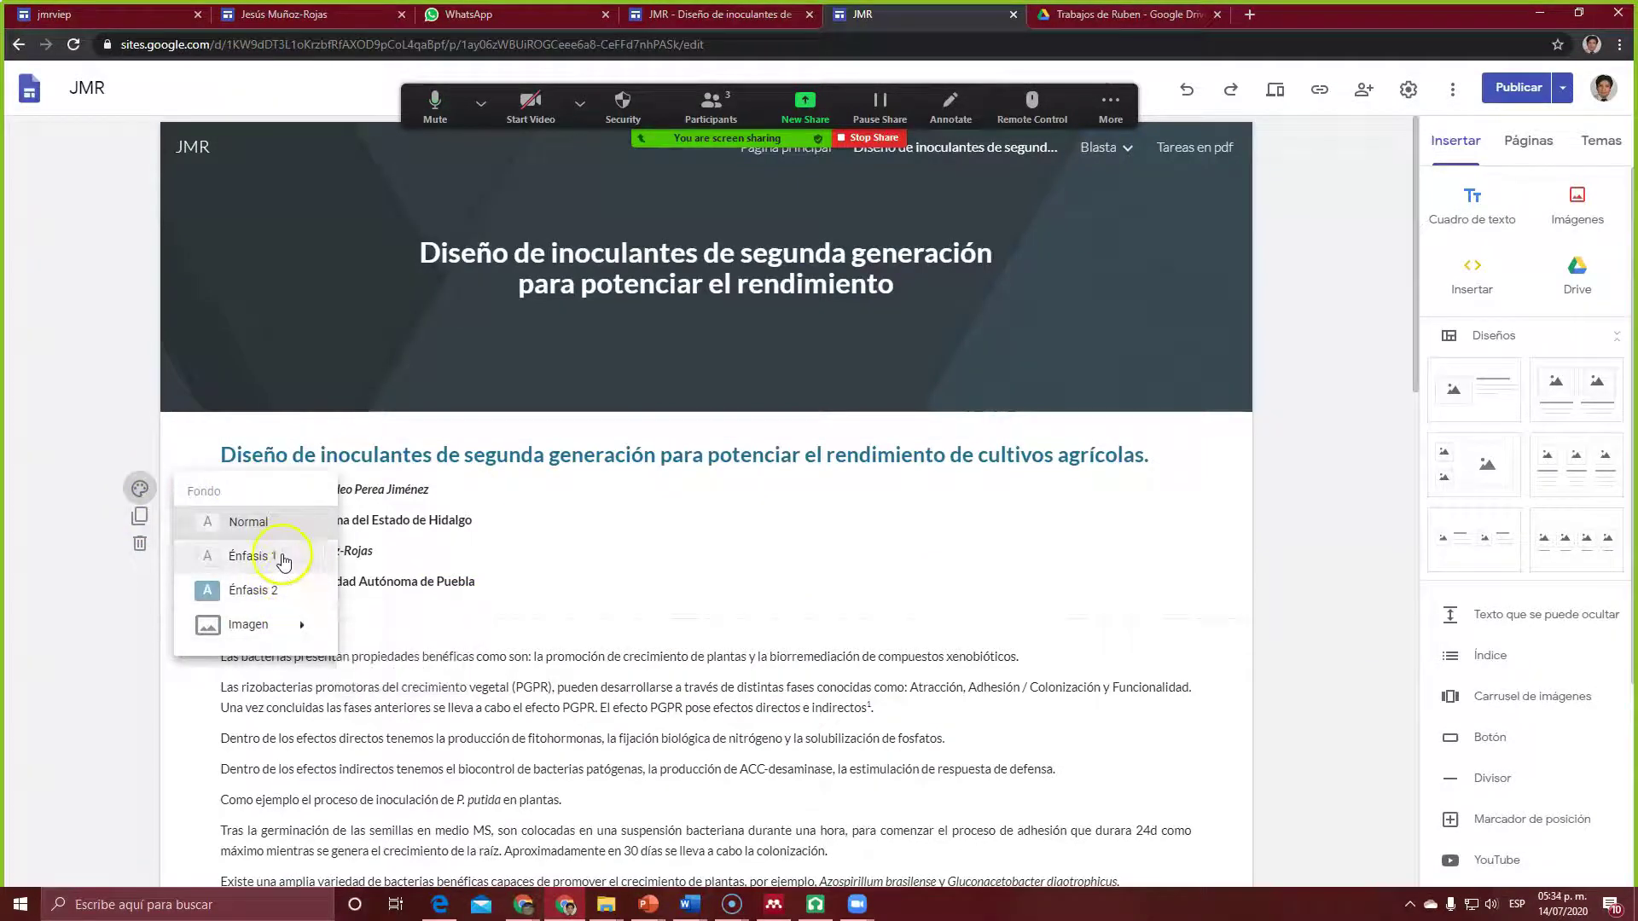
{"action": "left_click", "coordinate": [278, 597]}
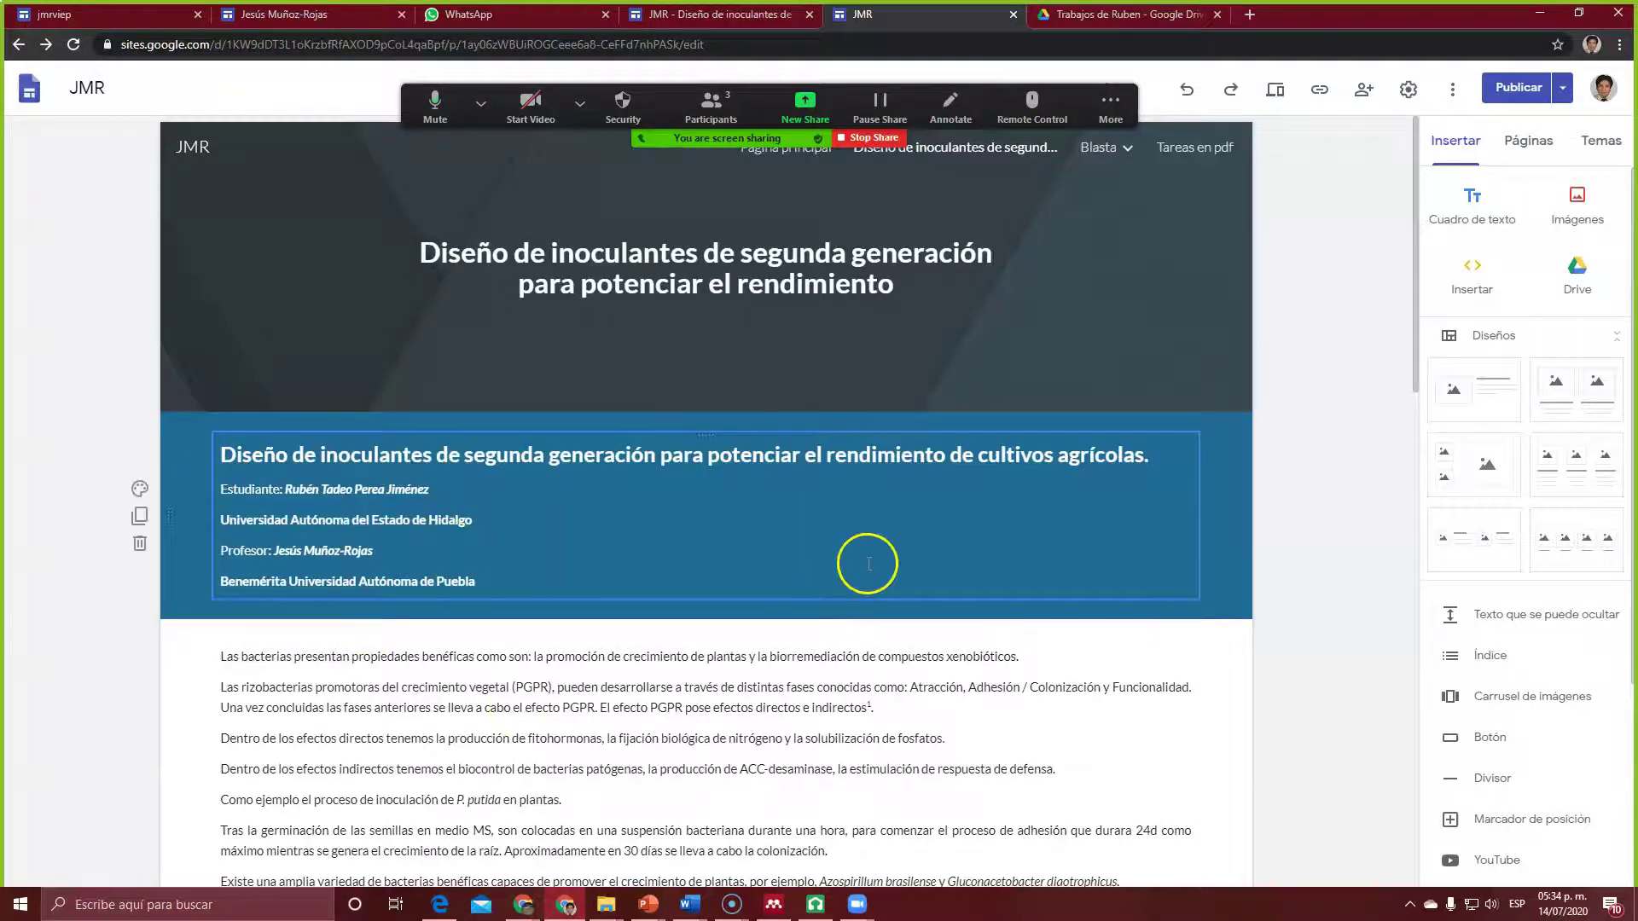
Step: Check the article text section's background options without changing them
{"action": "mouse_move", "coordinate": [94, 691]}
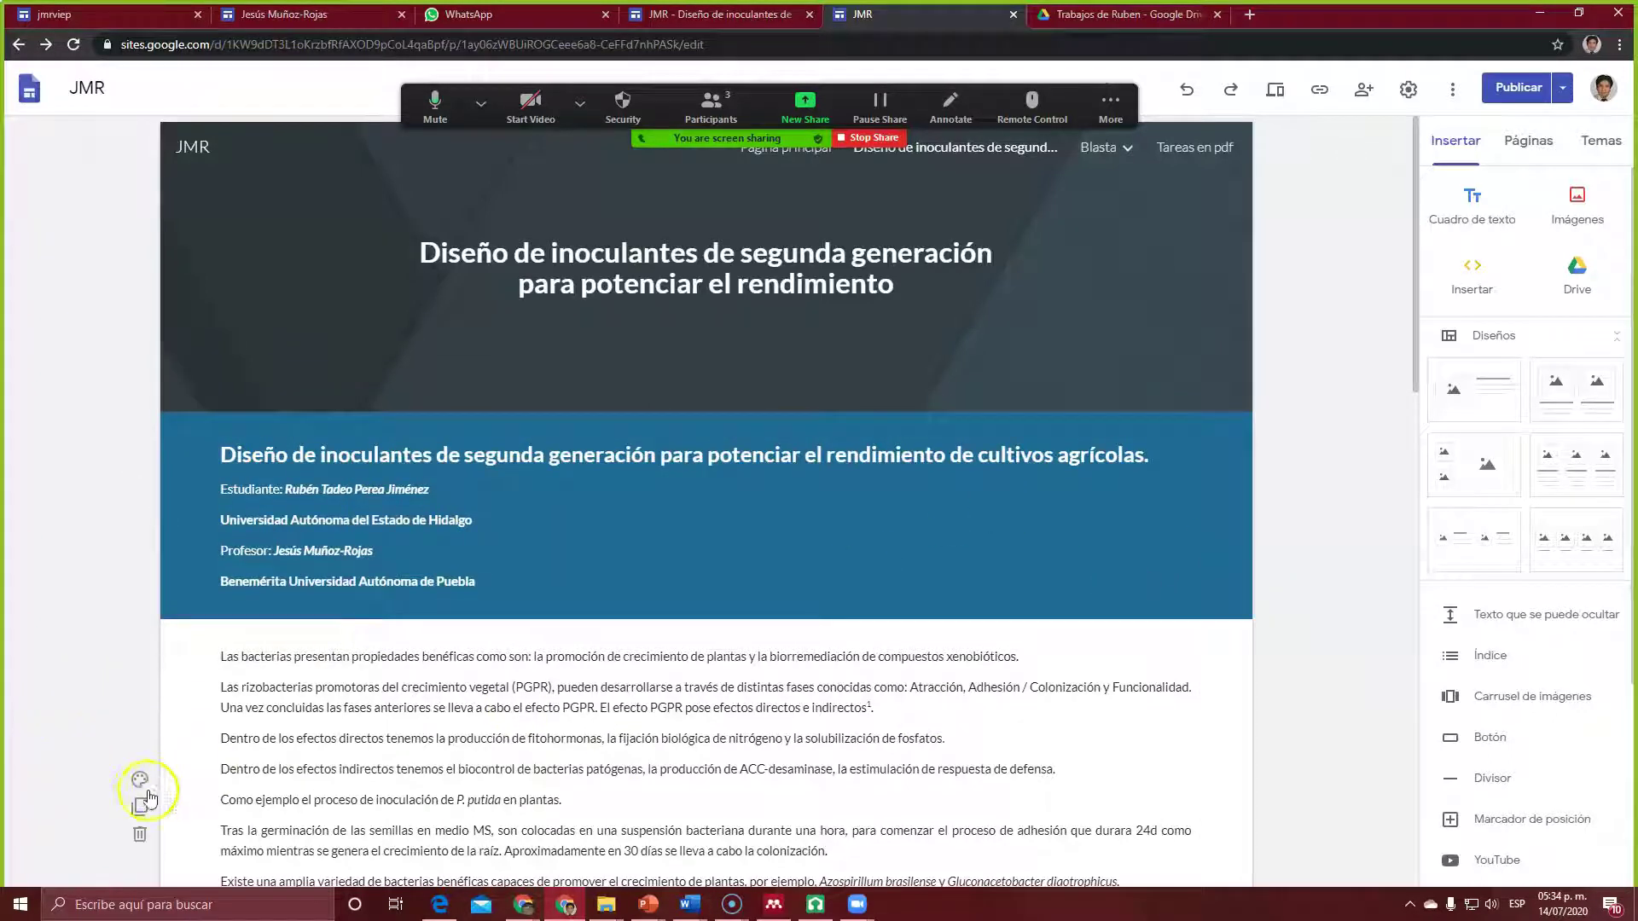
{"action": "left_click", "coordinate": [143, 779]}
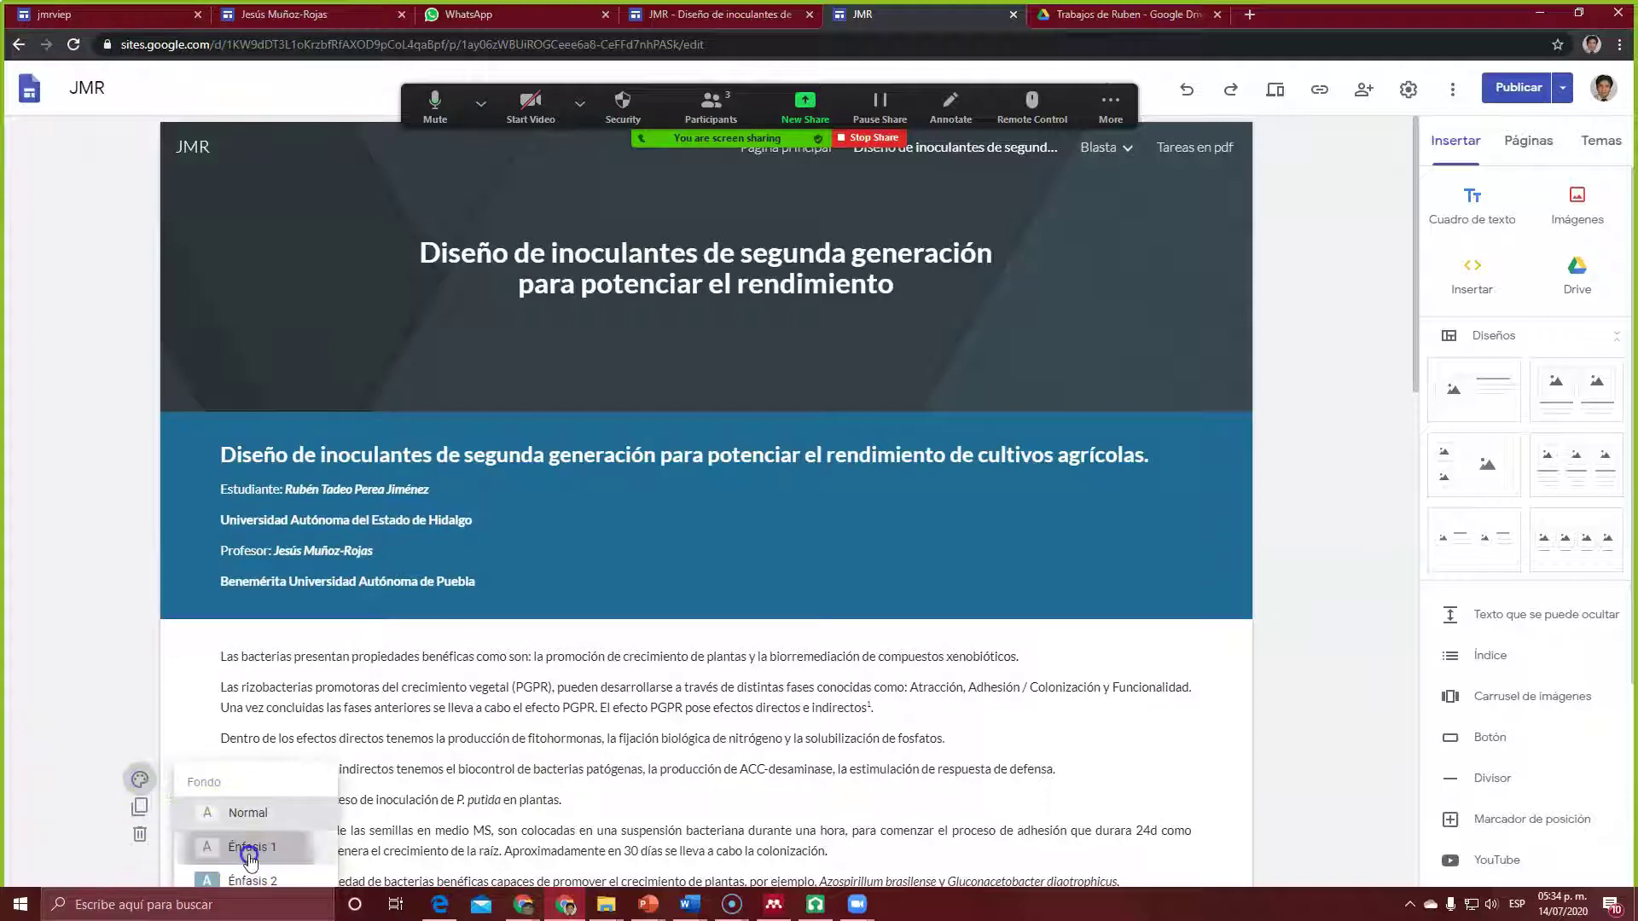
{"action": "left_click", "coordinate": [307, 787]}
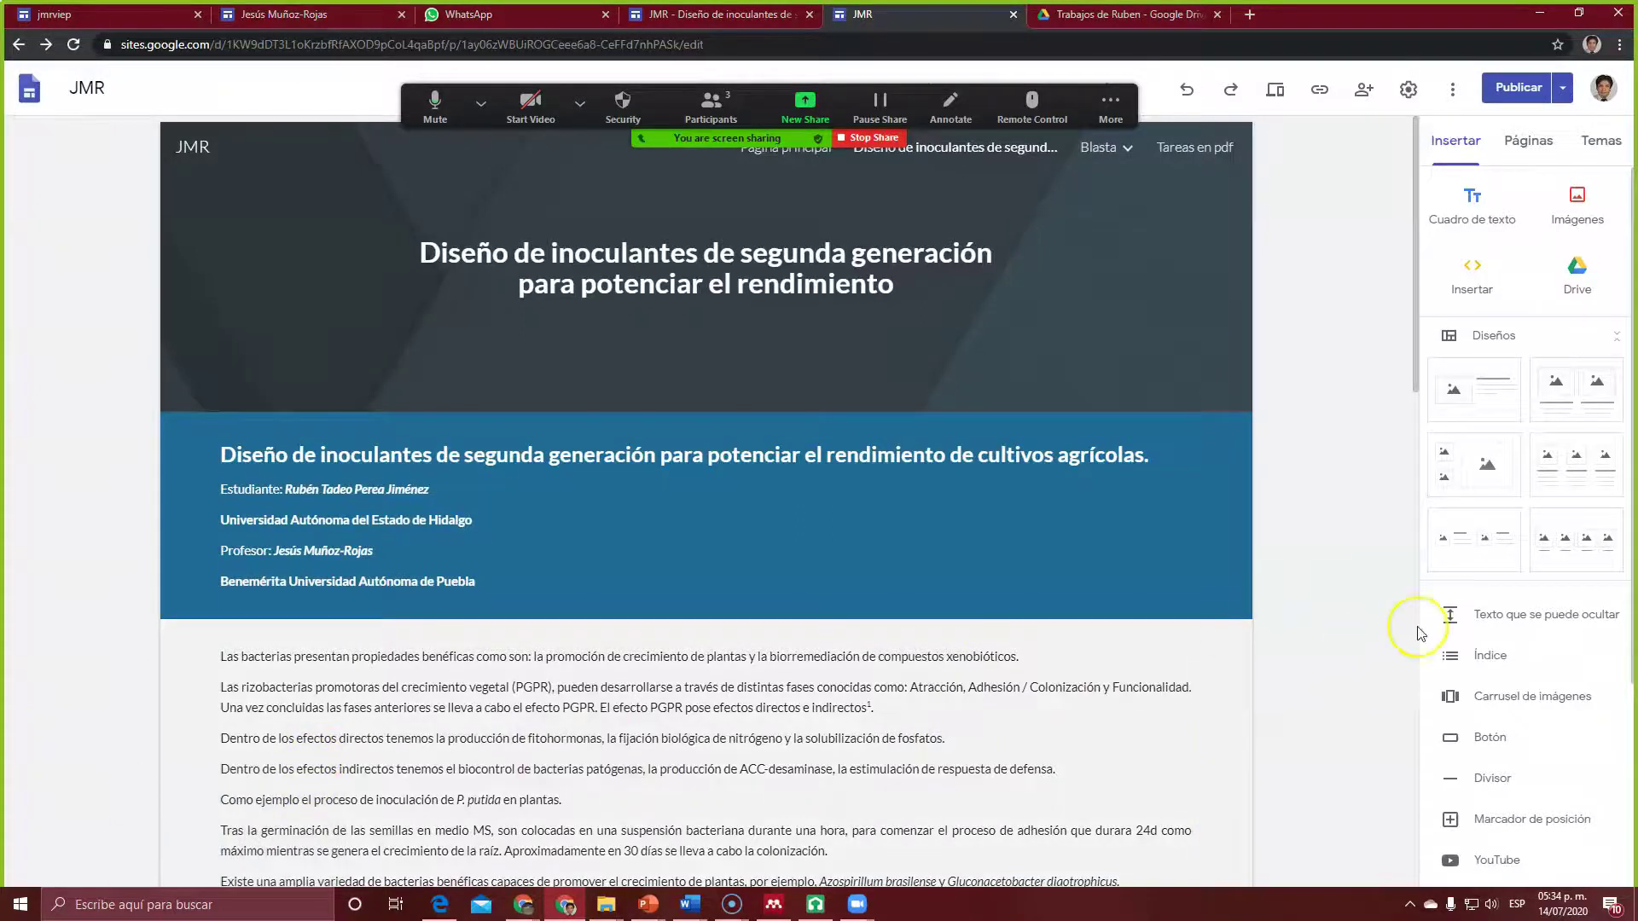
{"action": "scroll", "coordinate": [1288, 597], "scroll_direction": "down", "scroll_amount": 8}
Step: Upload palo-rosa-color as the body section's pink background and review changes for publishing
{"action": "mouse_move", "coordinate": [224, 375]}
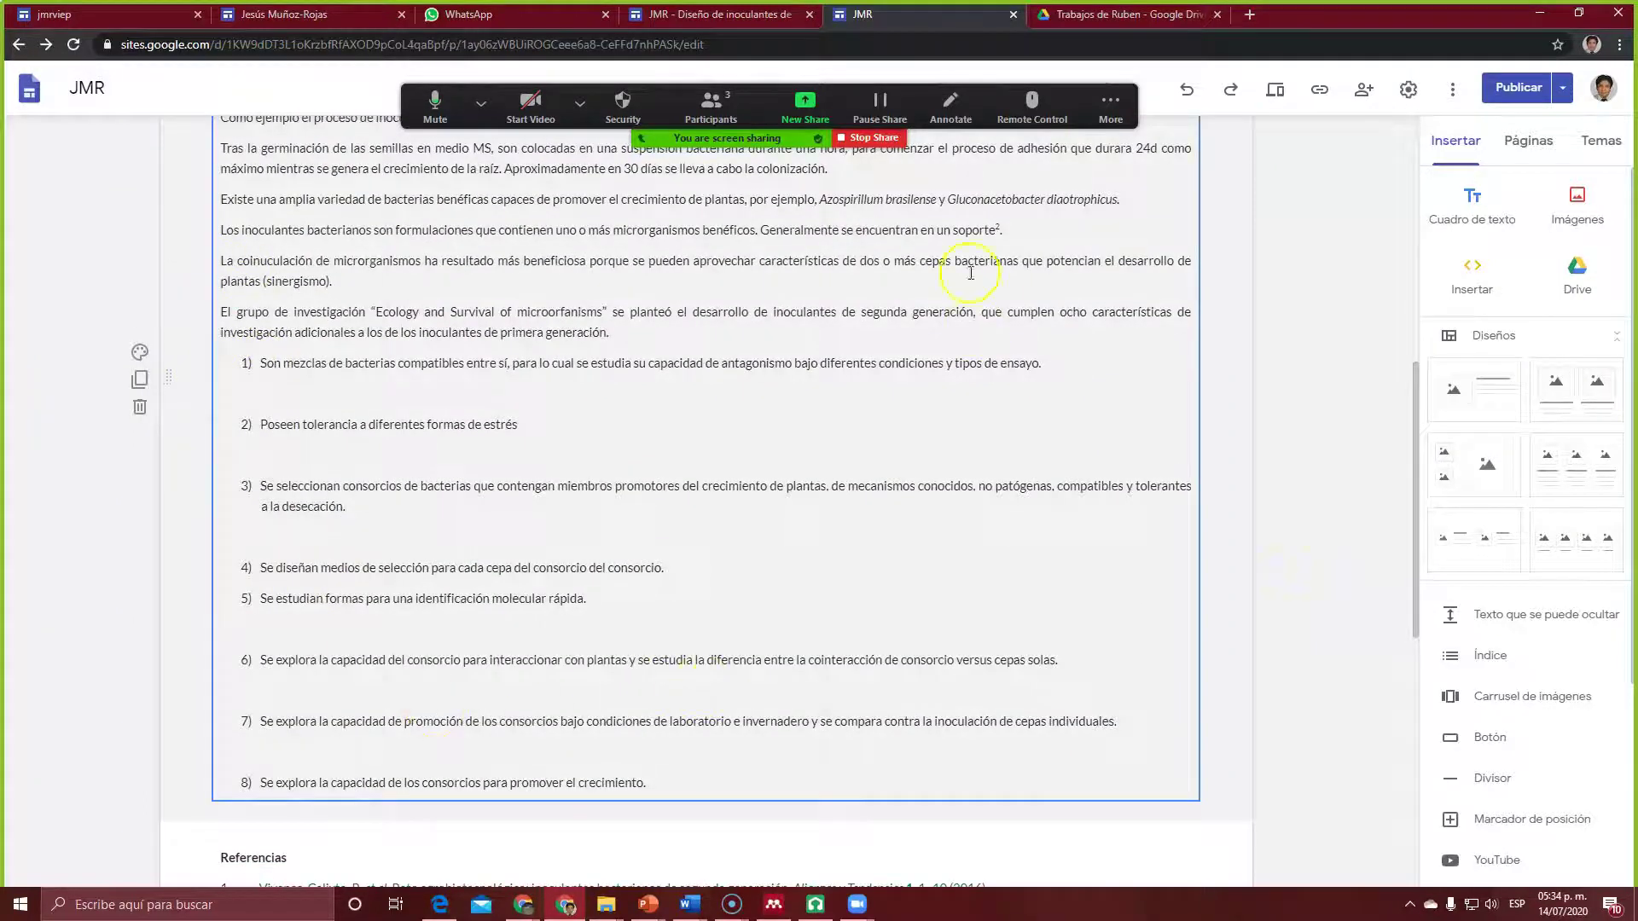
{"action": "left_click_drag", "start_coordinate": [1408, 596], "coordinate": [1403, 477]}
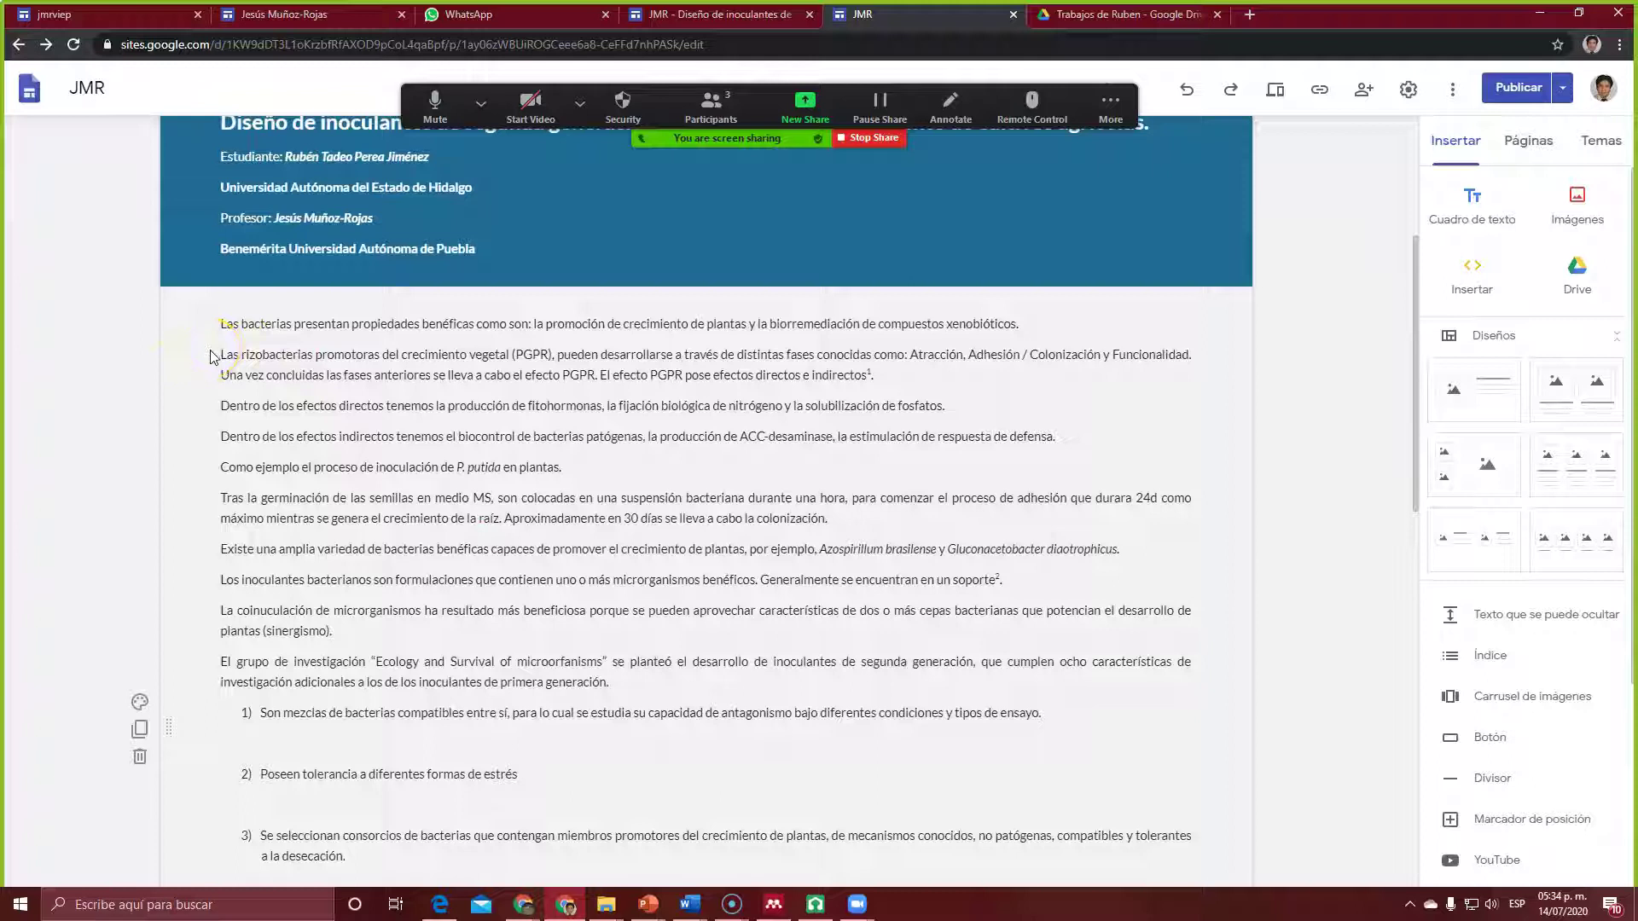
{"action": "left_click", "coordinate": [139, 703]}
{"action": "mouse_move", "coordinate": [265, 843]}
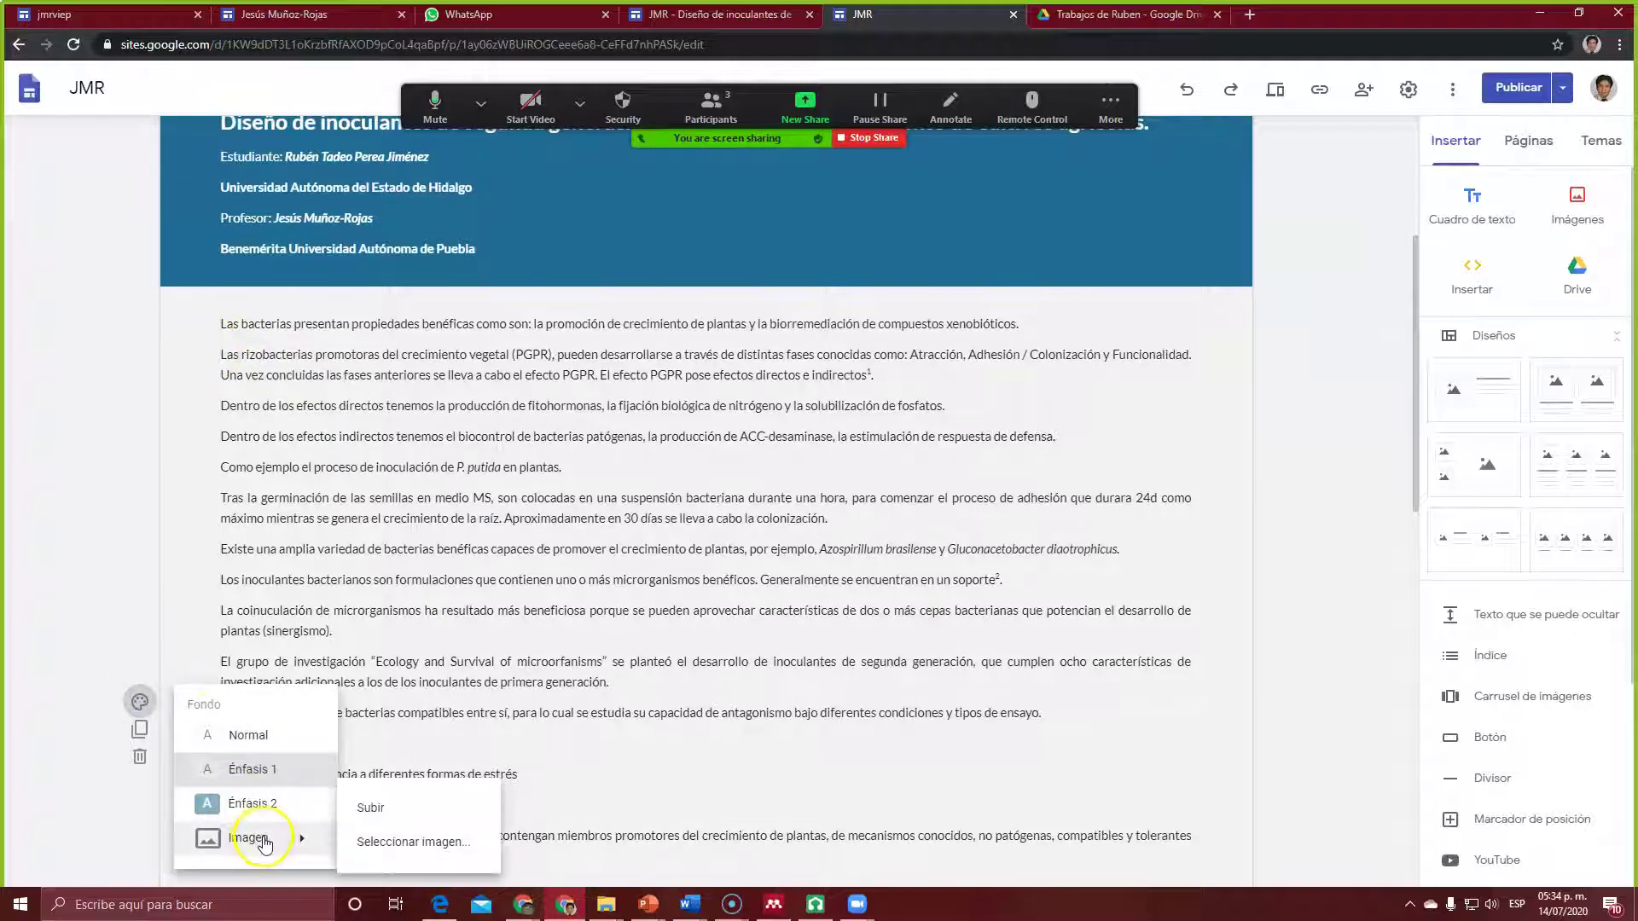
{"action": "left_click", "coordinate": [412, 817]}
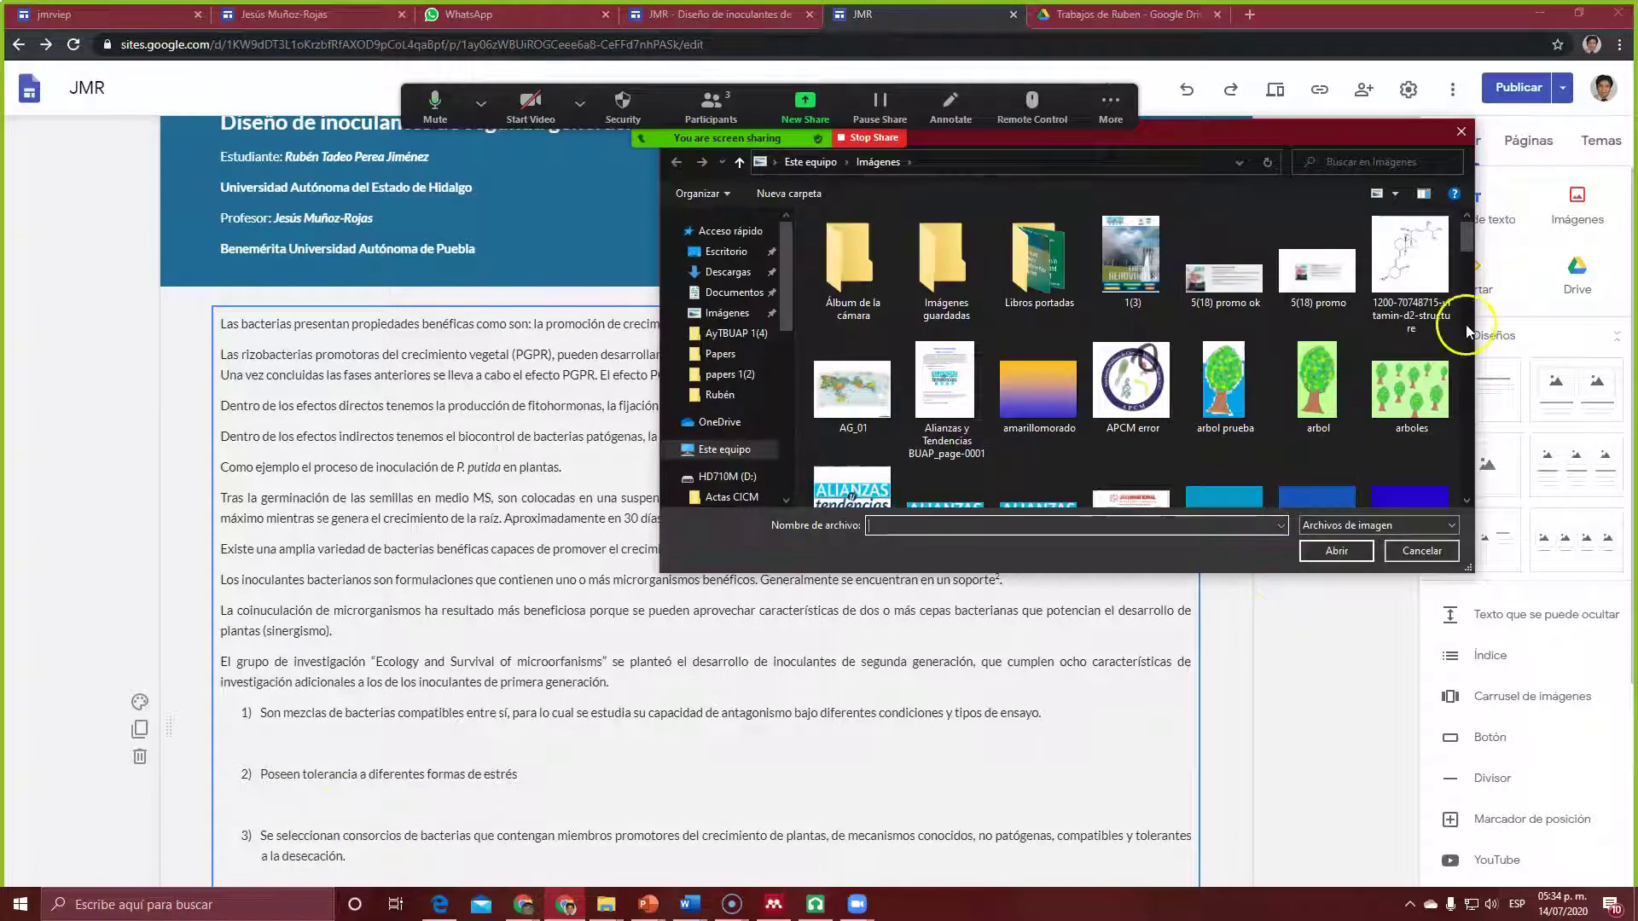
{"action": "left_click_drag", "start_coordinate": [1462, 239], "coordinate": [1509, 420]}
{"action": "left_click", "coordinate": [1155, 347]}
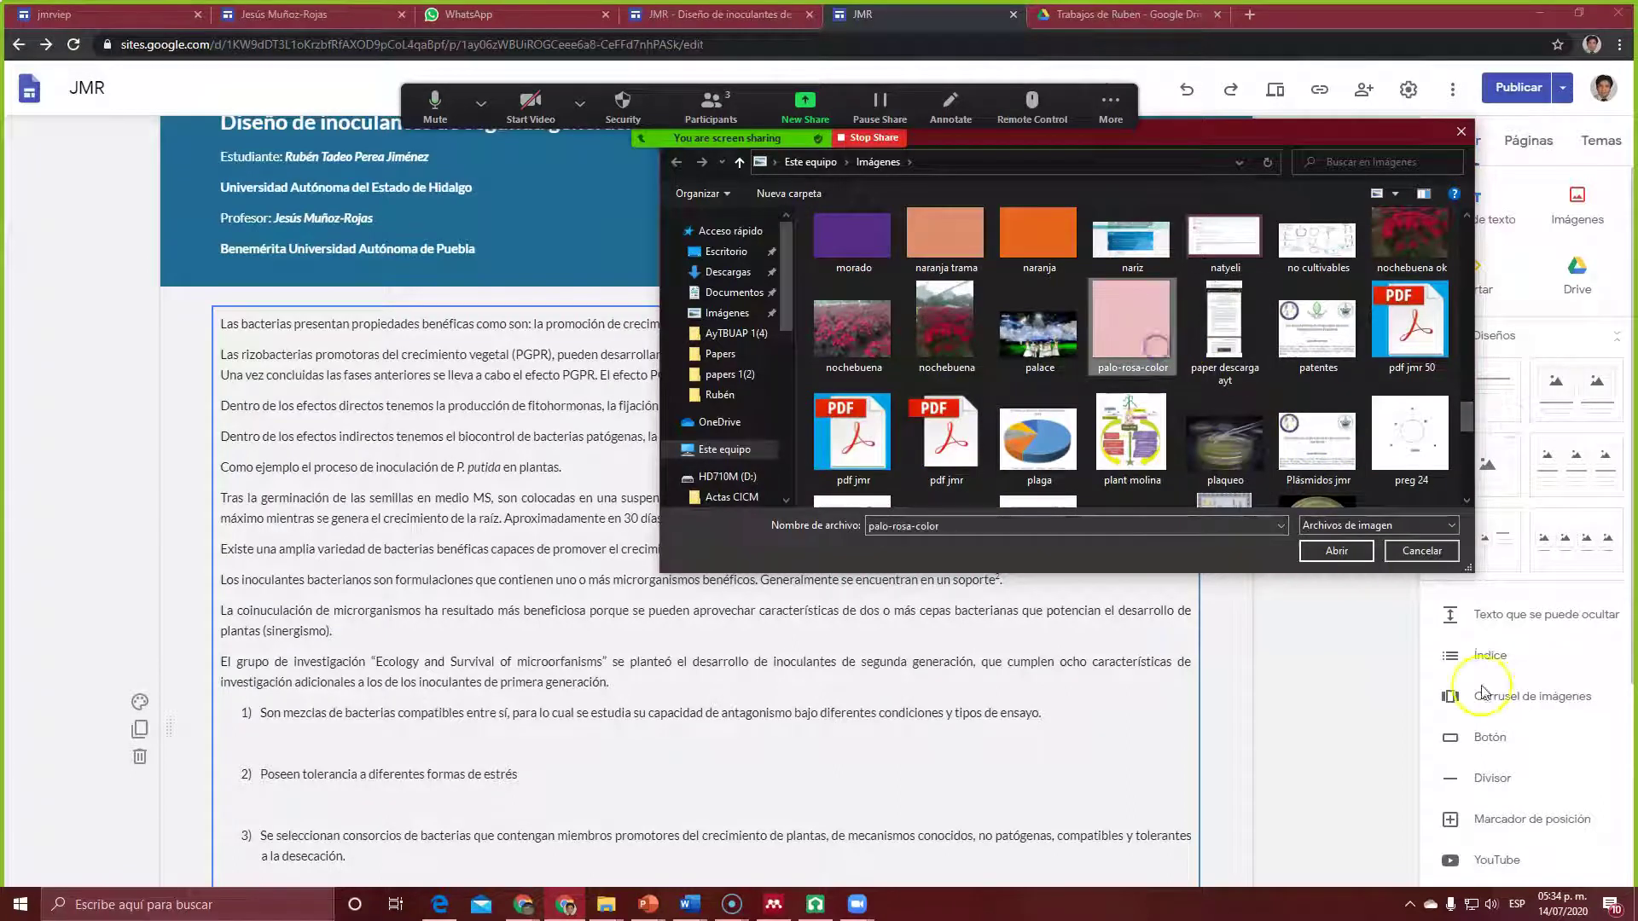
{"action": "left_click", "coordinate": [1336, 551]}
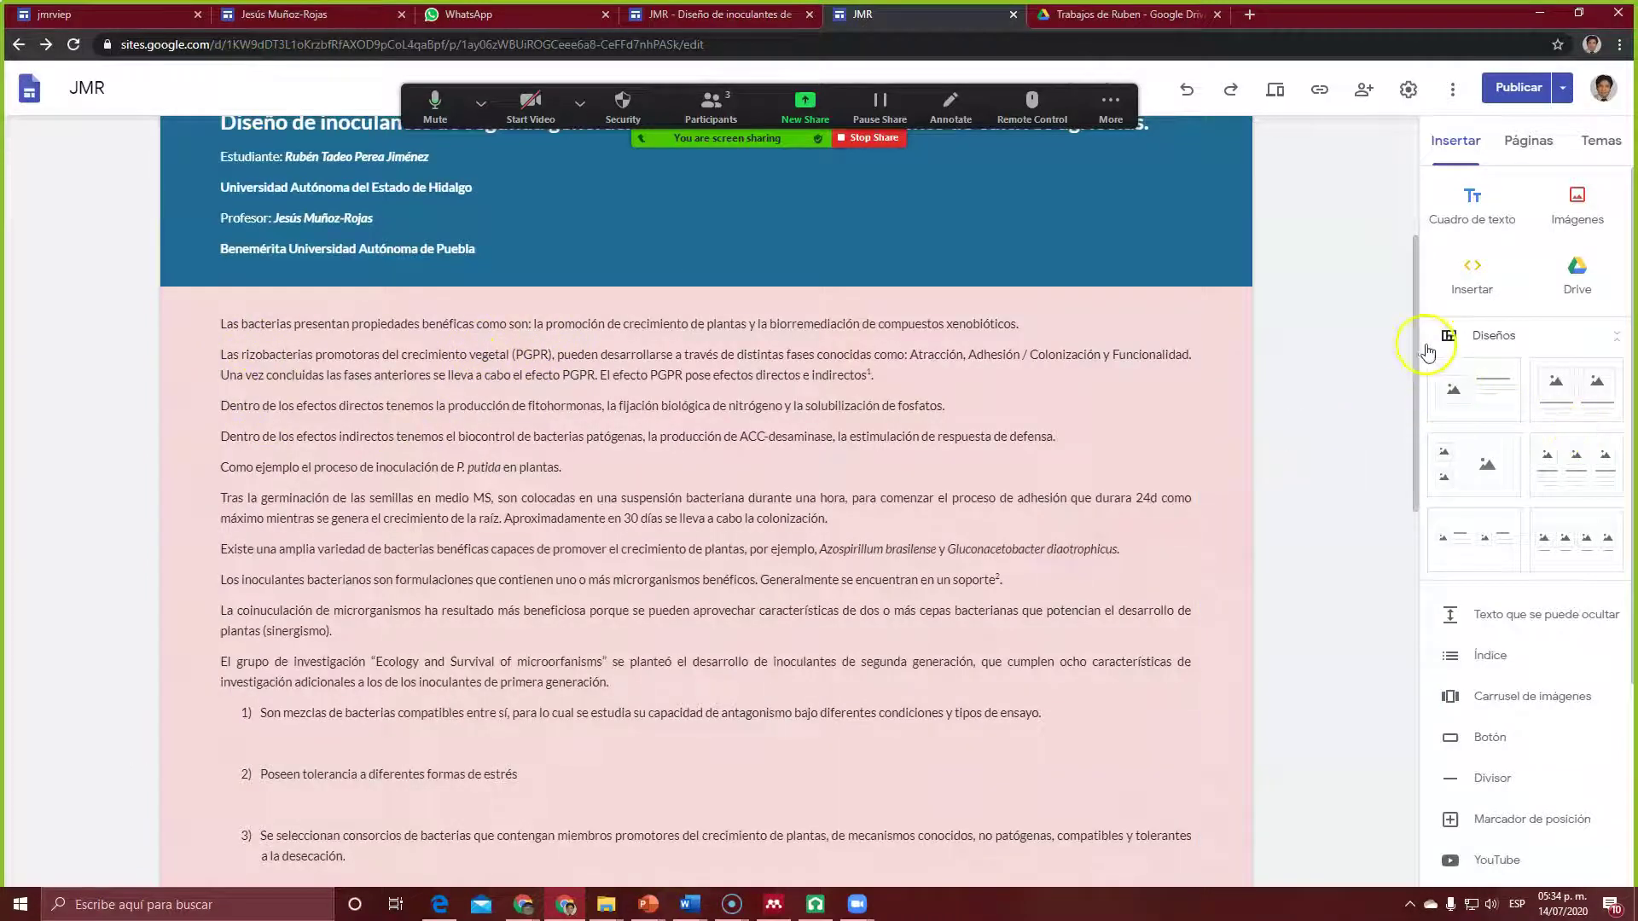
{"action": "left_click_drag", "start_coordinate": [1416, 346], "coordinate": [1453, 194]}
{"action": "left_click", "coordinate": [1518, 92]}
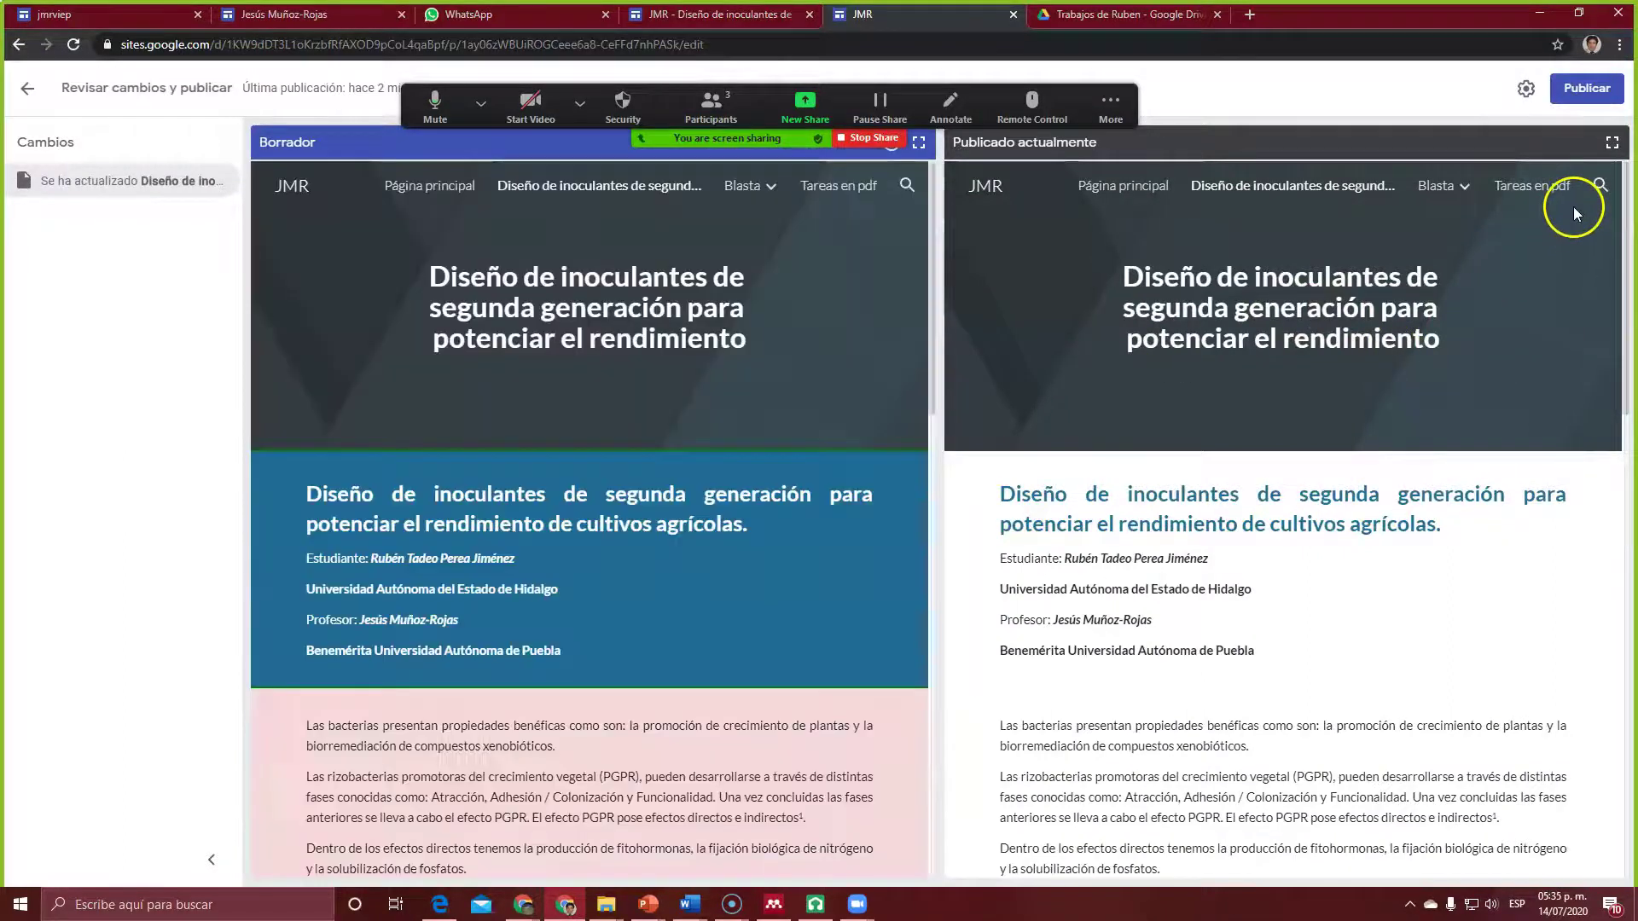
Step: Publish the draft so the blue heading and pink body backgrounds go live
{"action": "left_click", "coordinate": [1585, 88]}
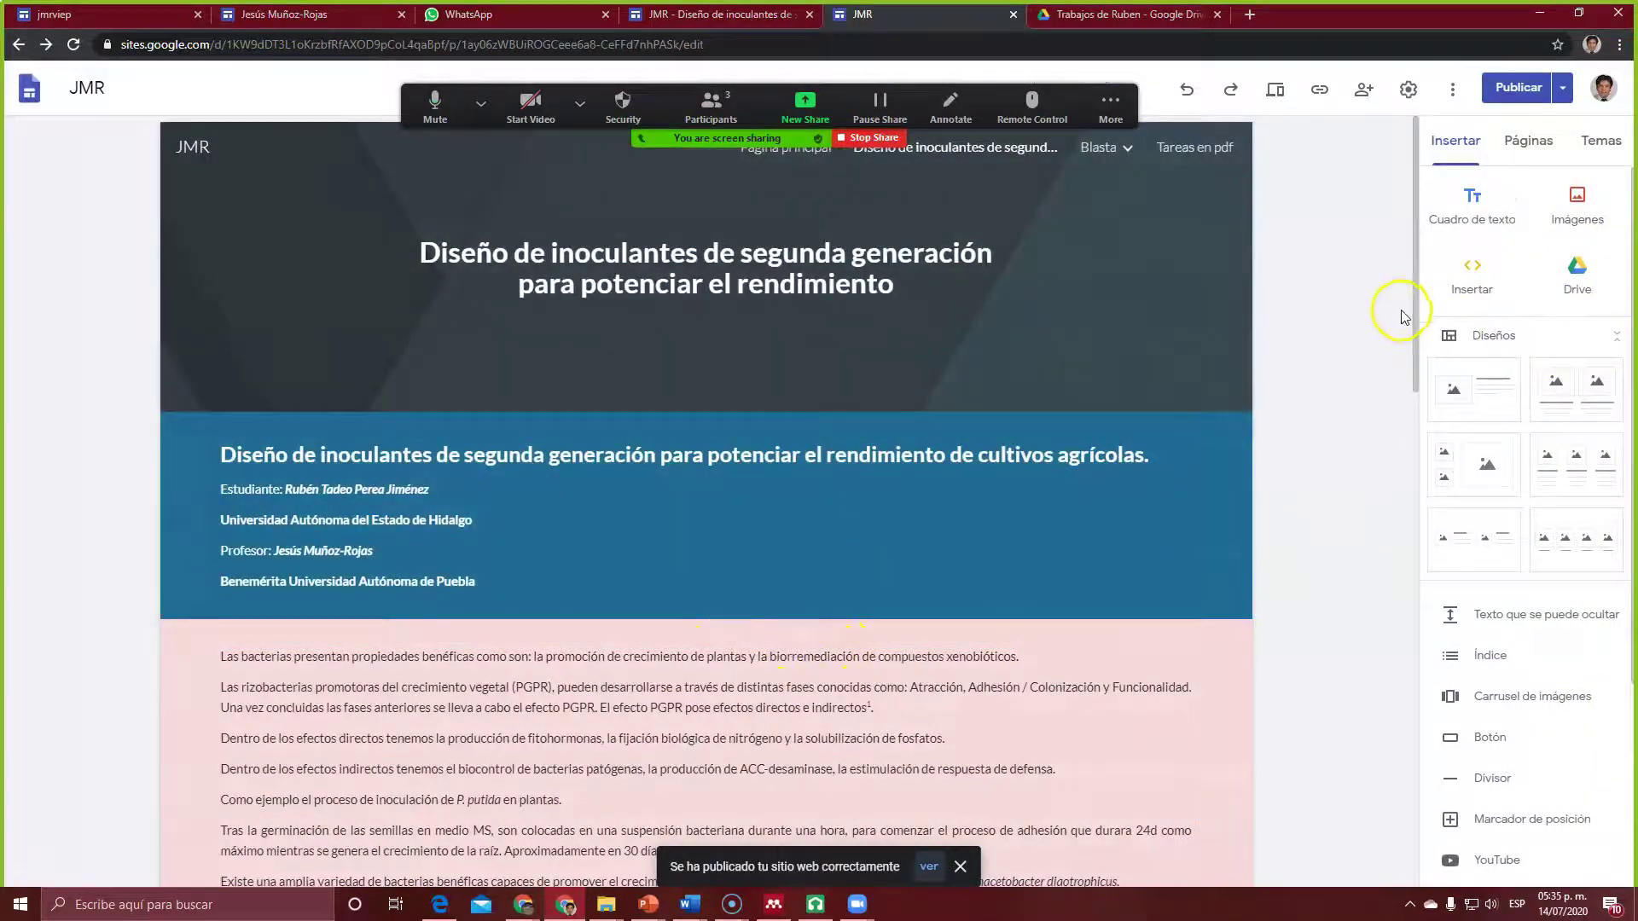
{"action": "left_click_drag", "start_coordinate": [1417, 310], "coordinate": [1492, 288]}
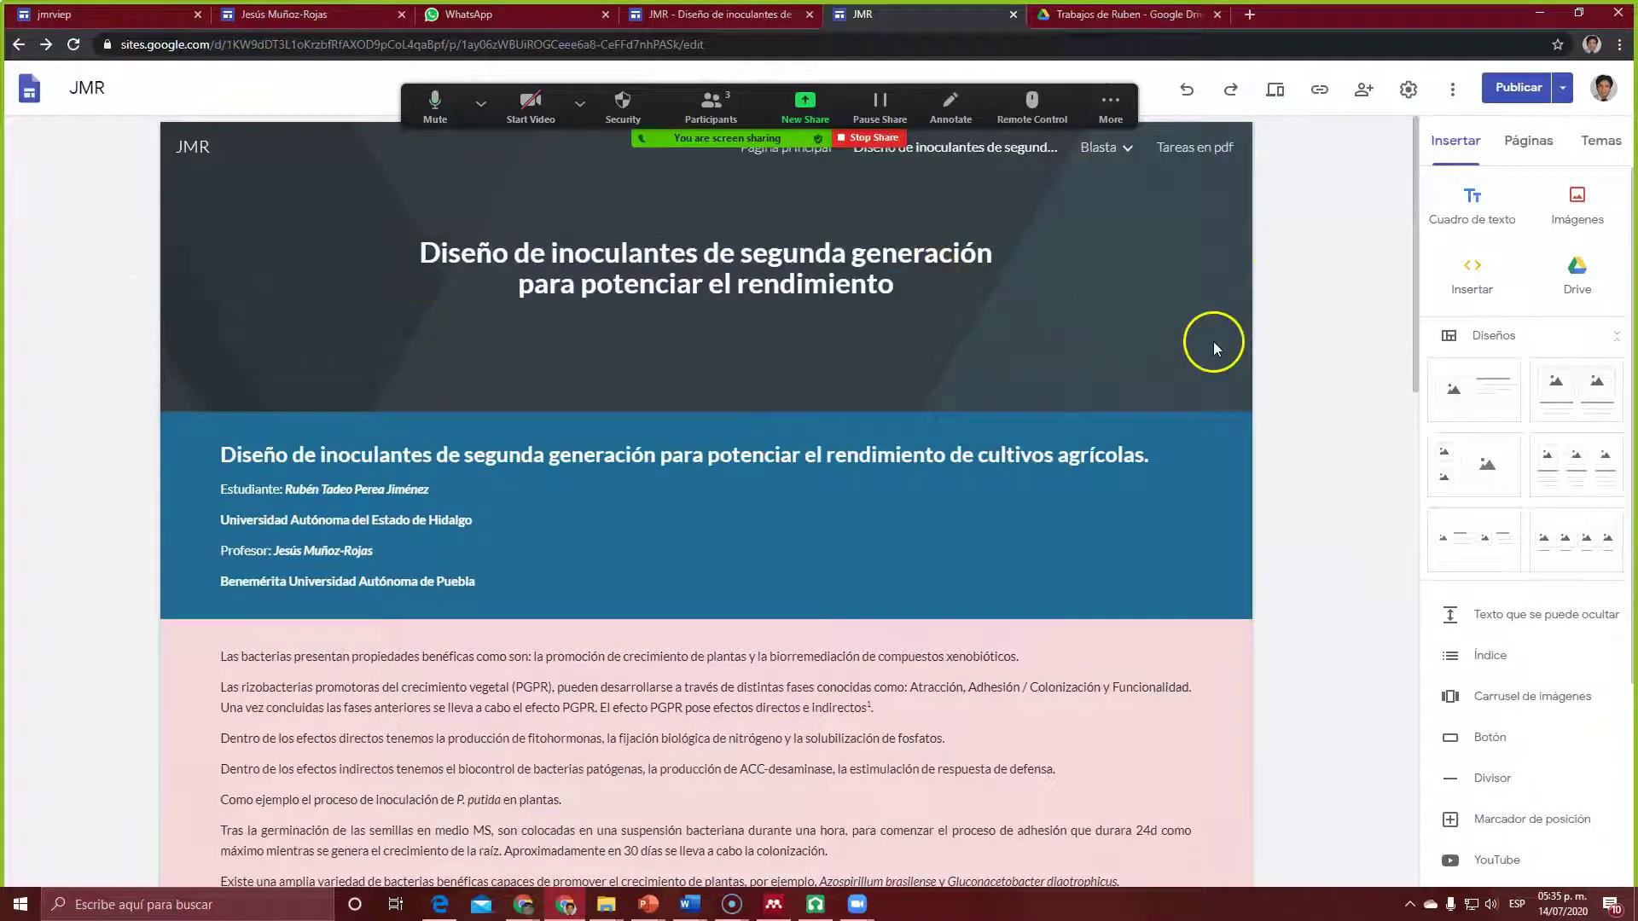
{"action": "mouse_move", "coordinate": [1144, 270]}
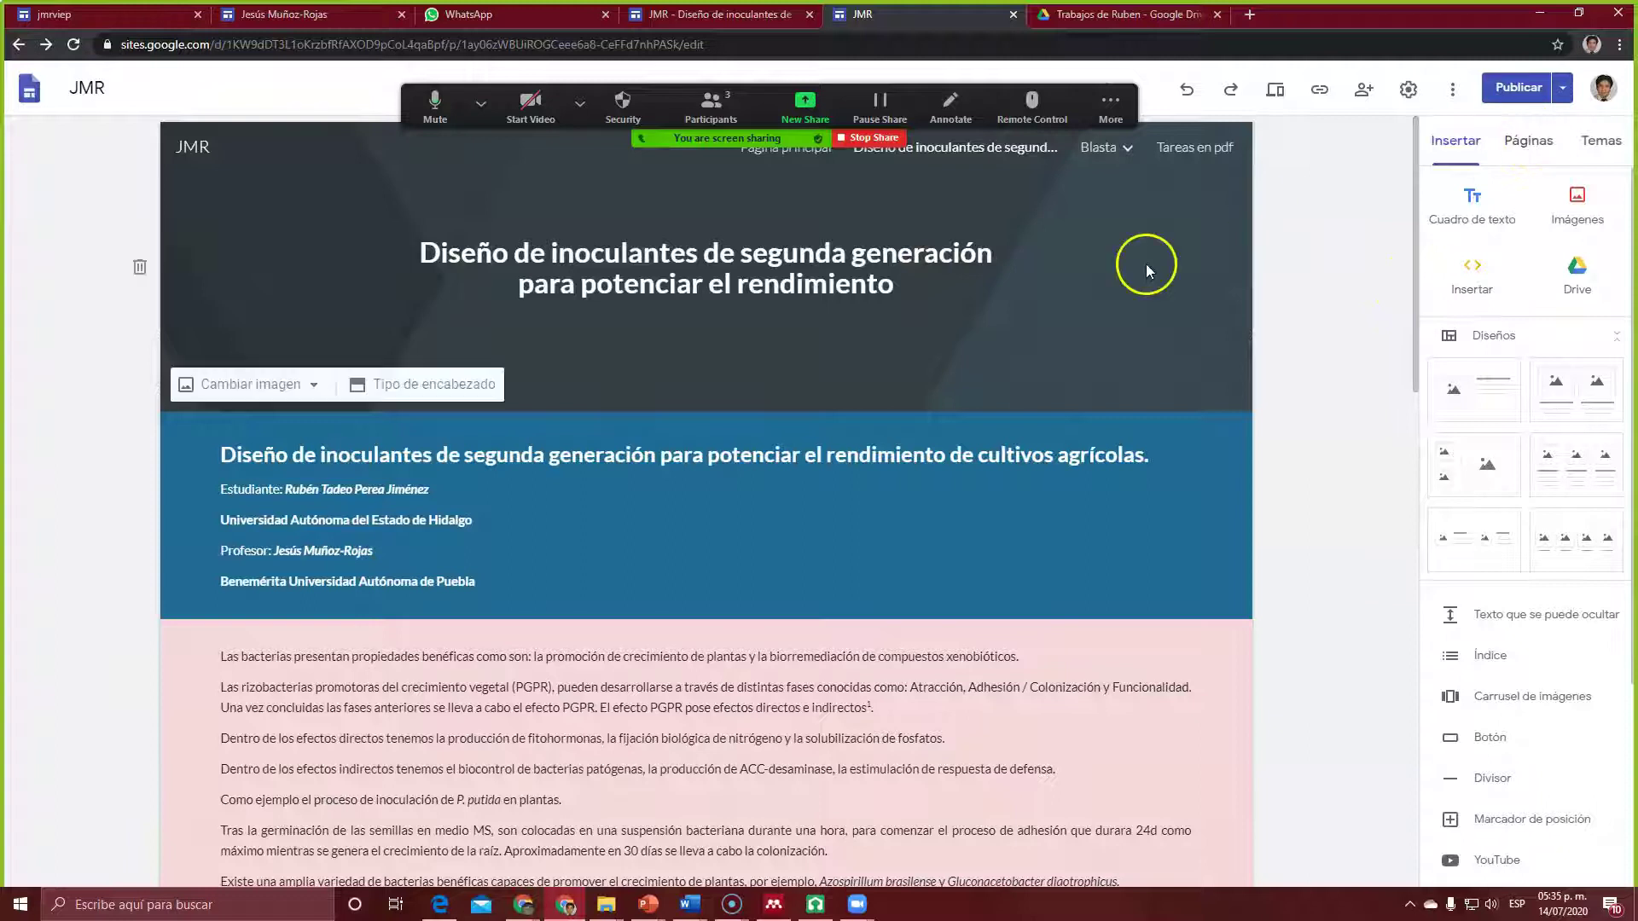
{"action": "left_click", "coordinate": [1529, 143]}
{"action": "mouse_move", "coordinate": [1429, 278]}
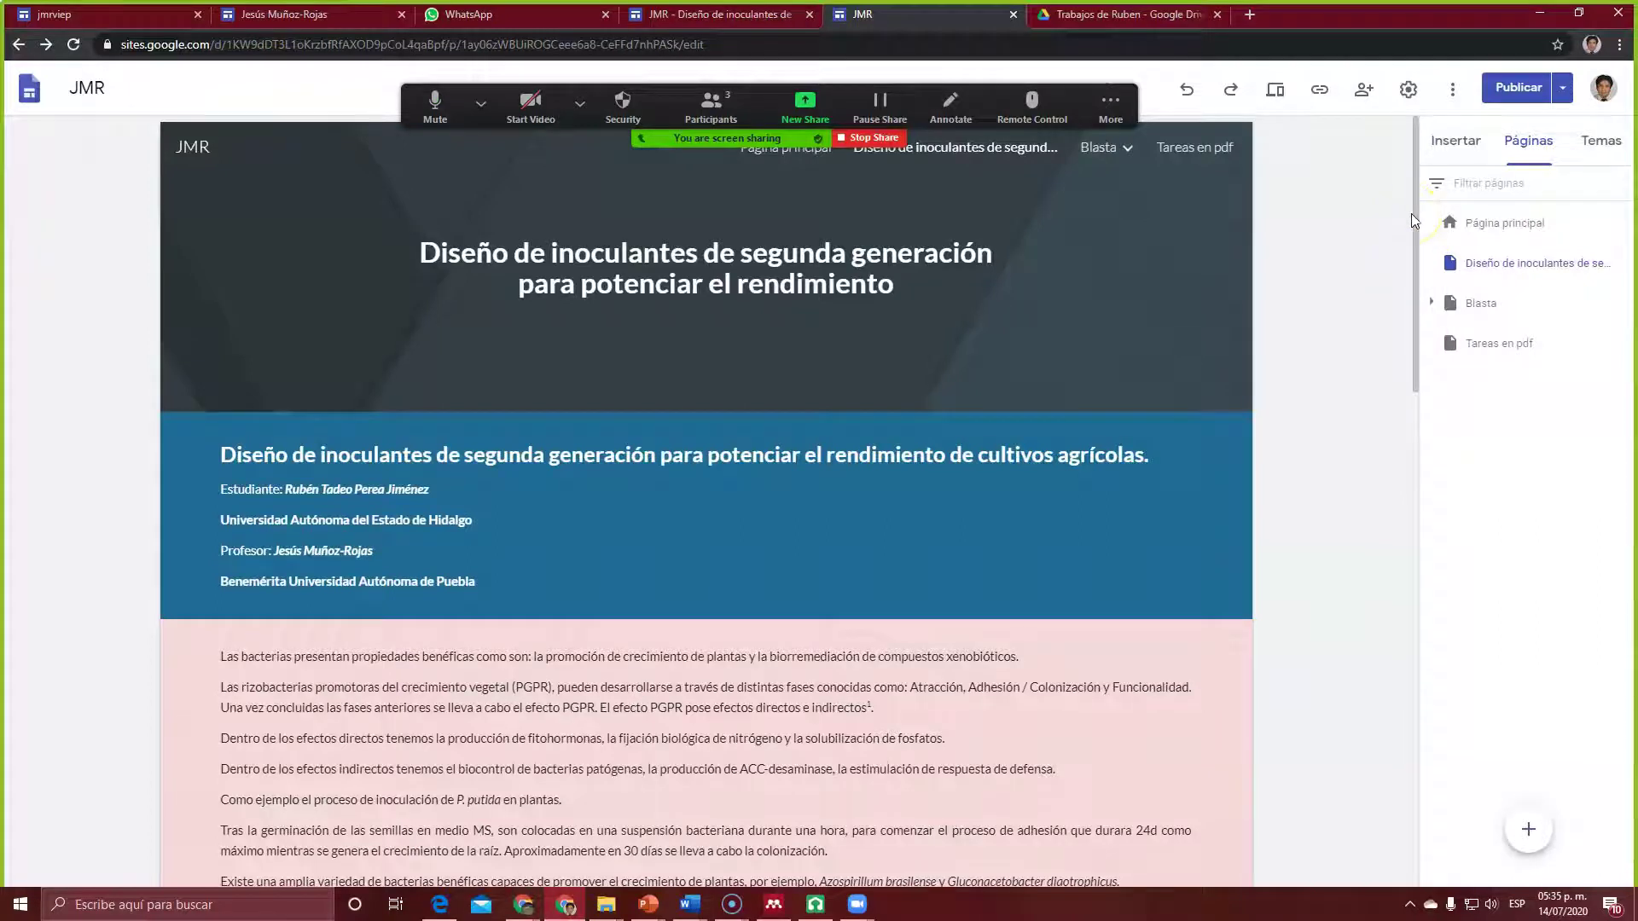
{"action": "mouse_move", "coordinate": [1526, 832]}
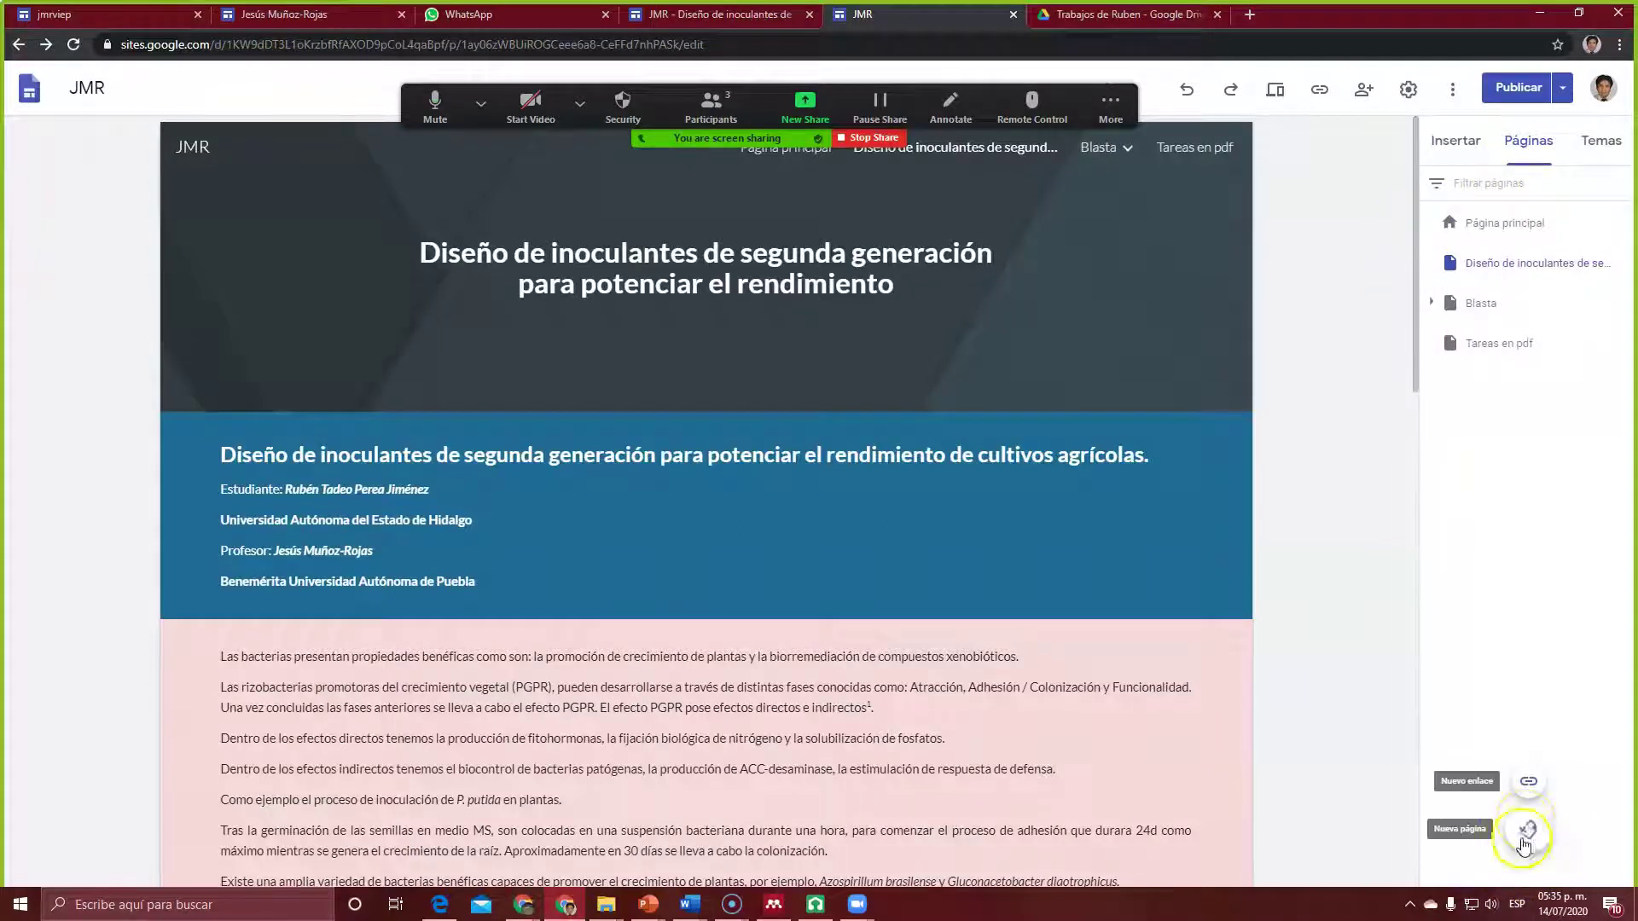
{"action": "left_click", "coordinate": [1530, 832]}
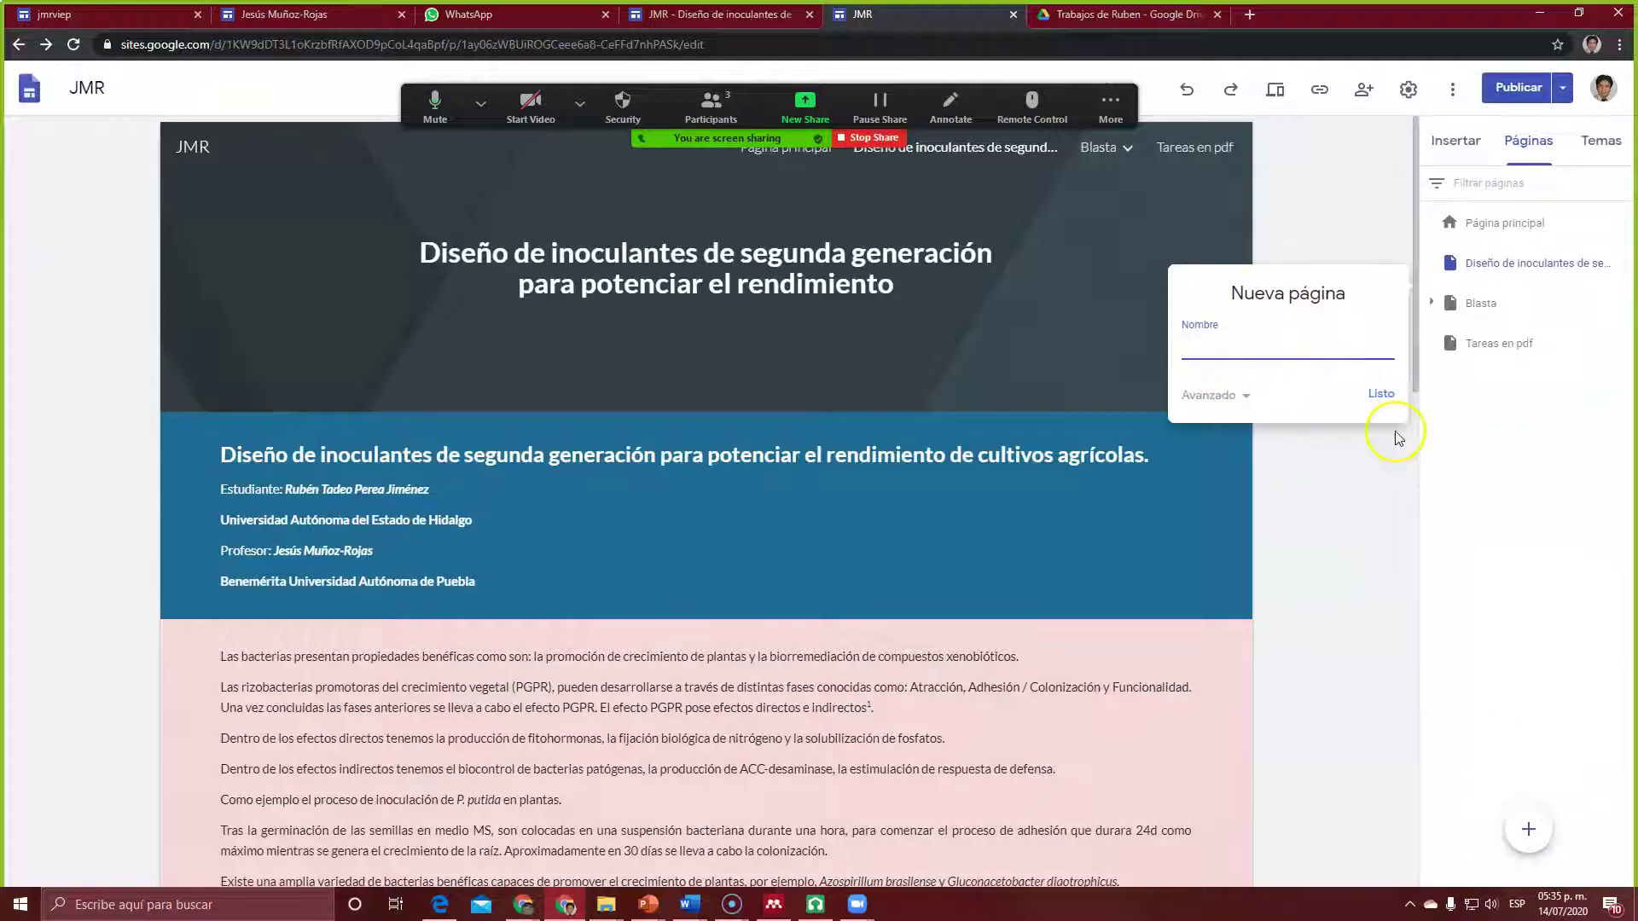
{"action": "left_click", "coordinate": [1357, 517]}
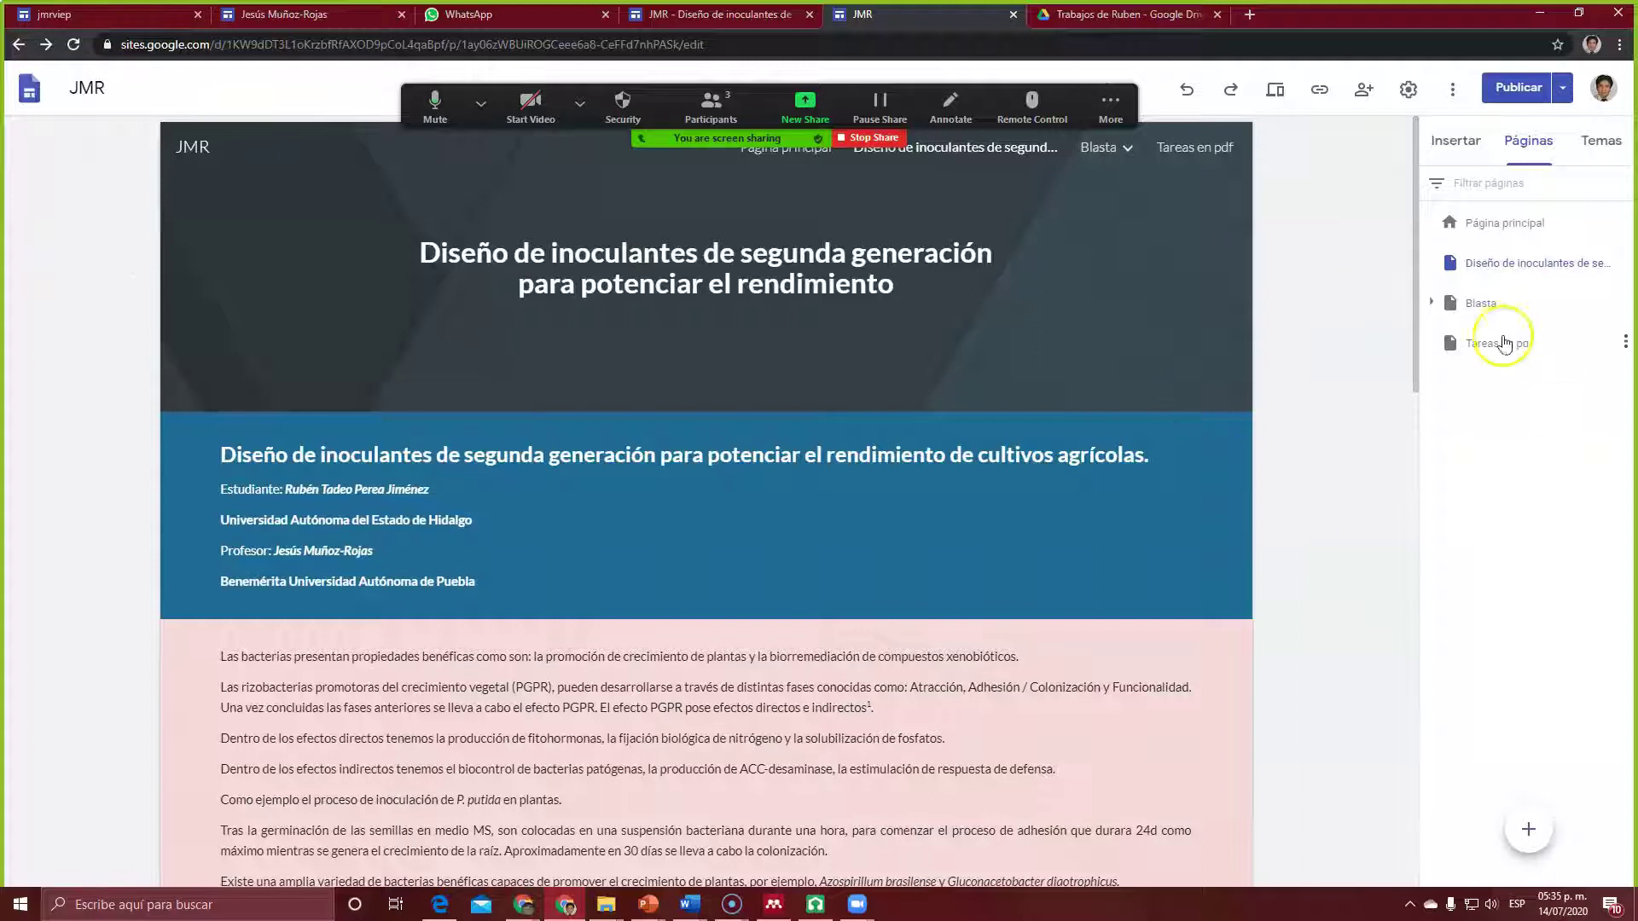
{"action": "left_click_drag", "start_coordinate": [1414, 219], "coordinate": [1501, 279]}
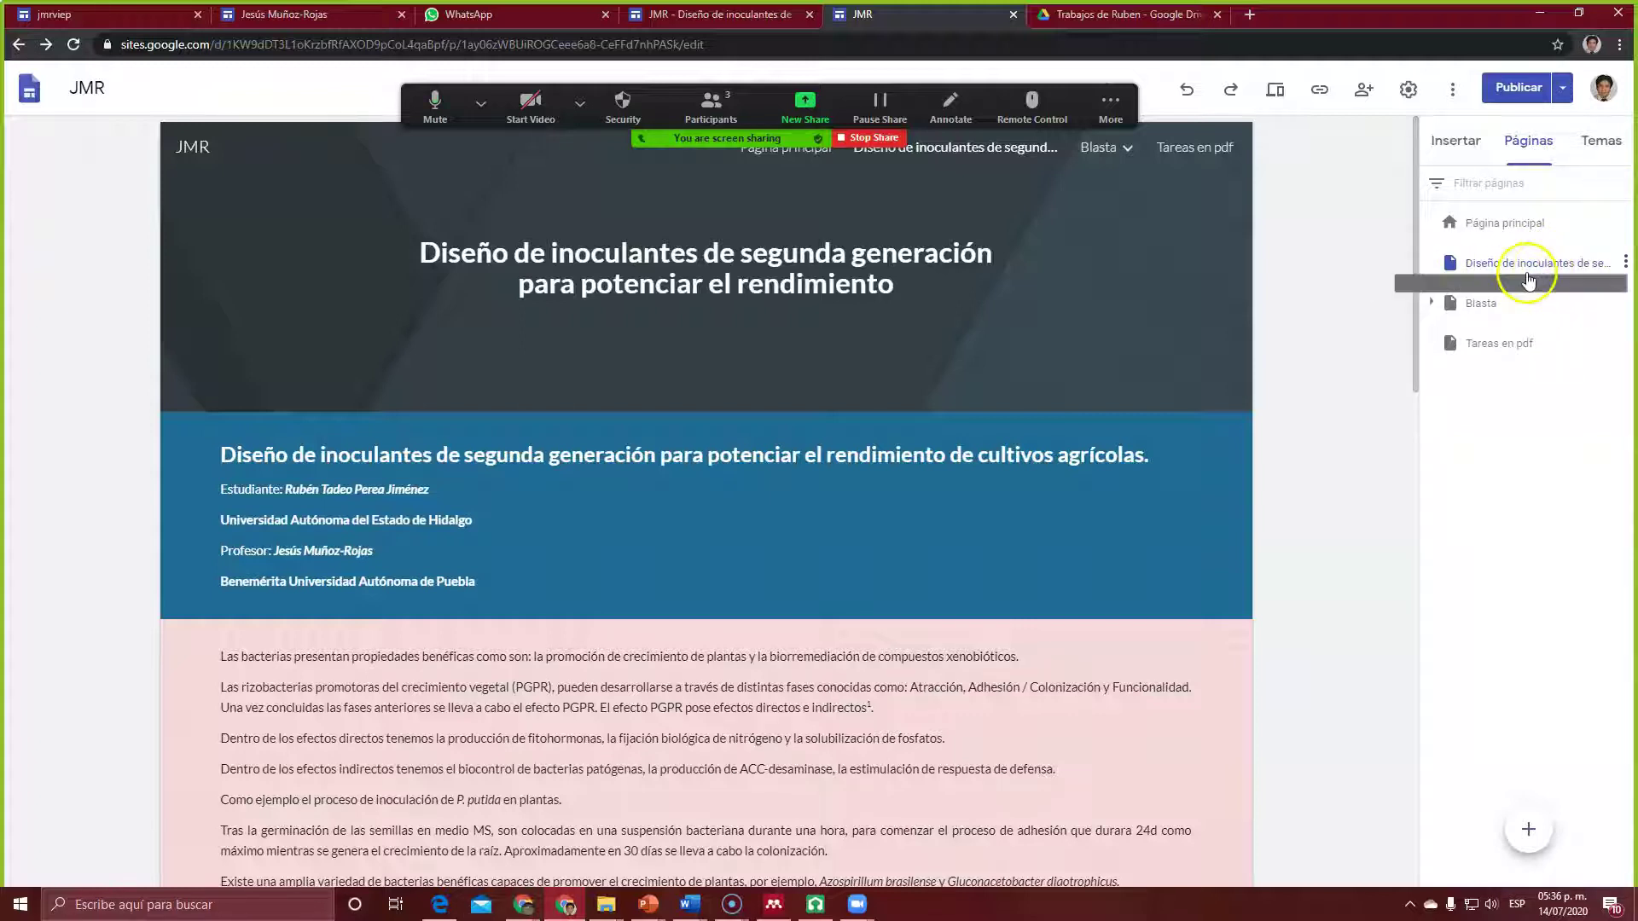
Step: Open the Página principal home page, view the published site, then close that preview
{"action": "left_click", "coordinate": [1513, 226]}
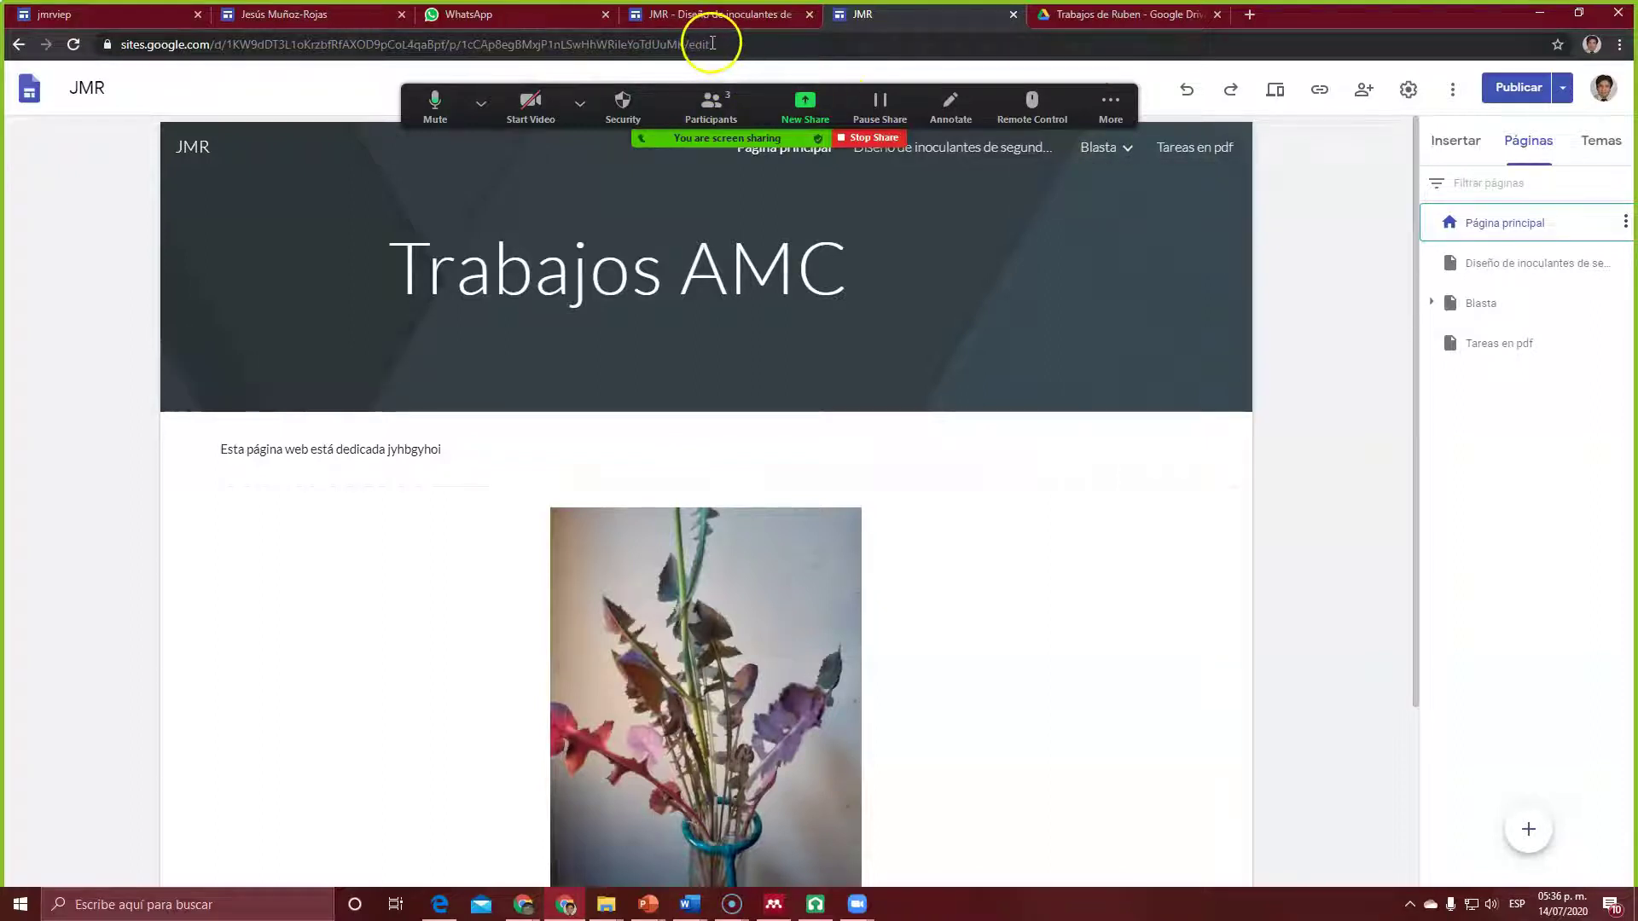
{"action": "left_click", "coordinate": [1562, 88]}
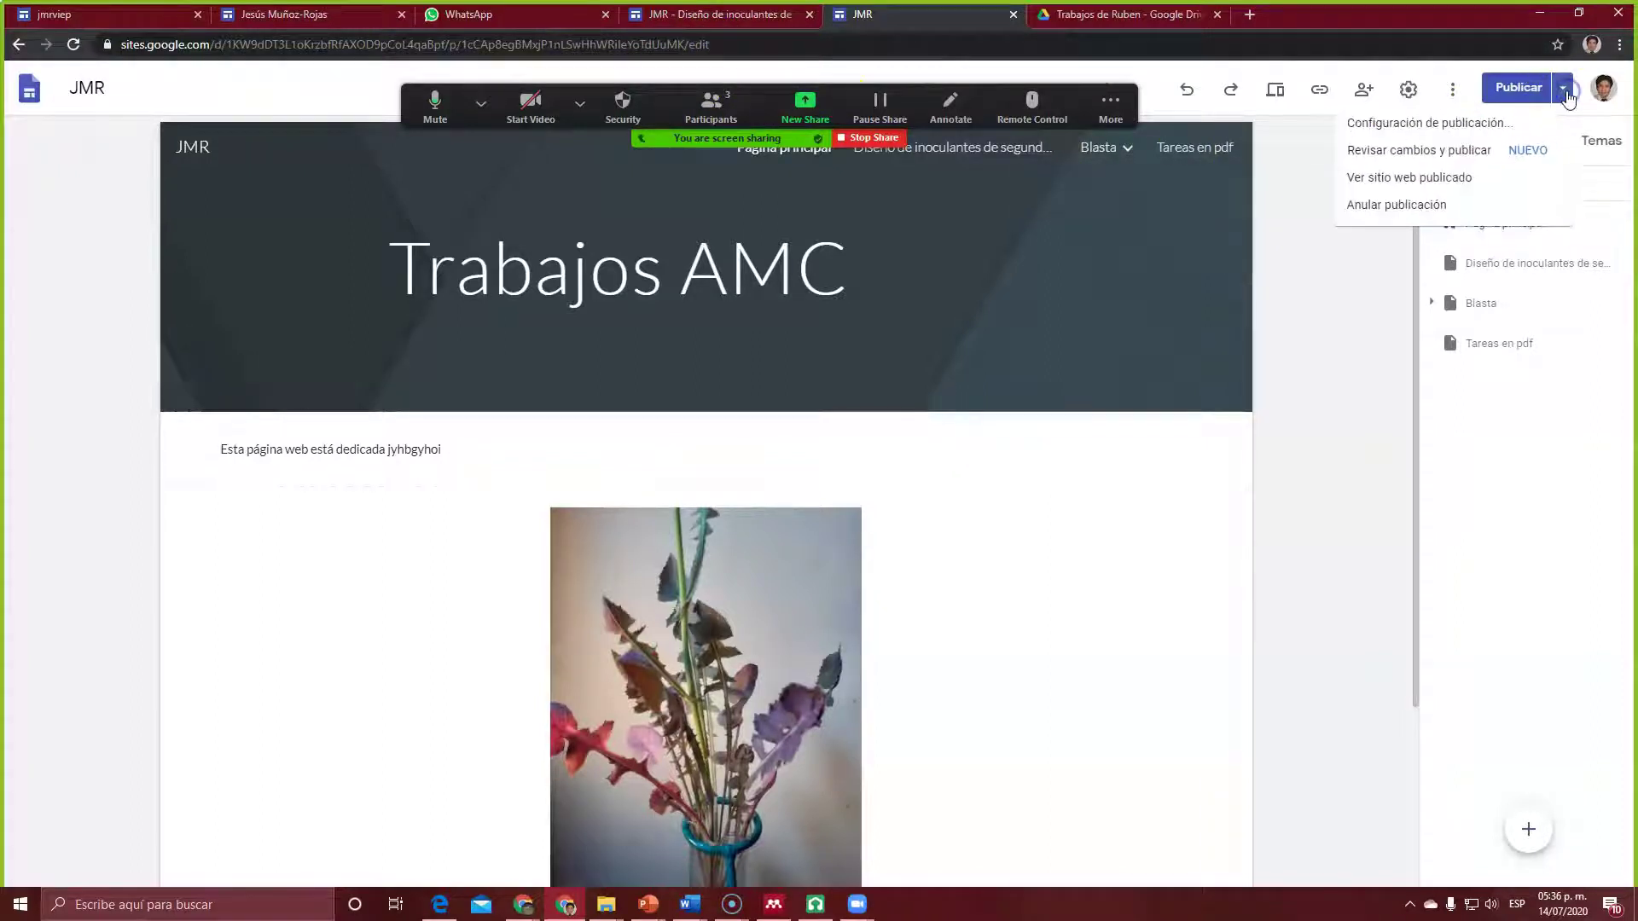
{"action": "left_click", "coordinate": [1403, 179]}
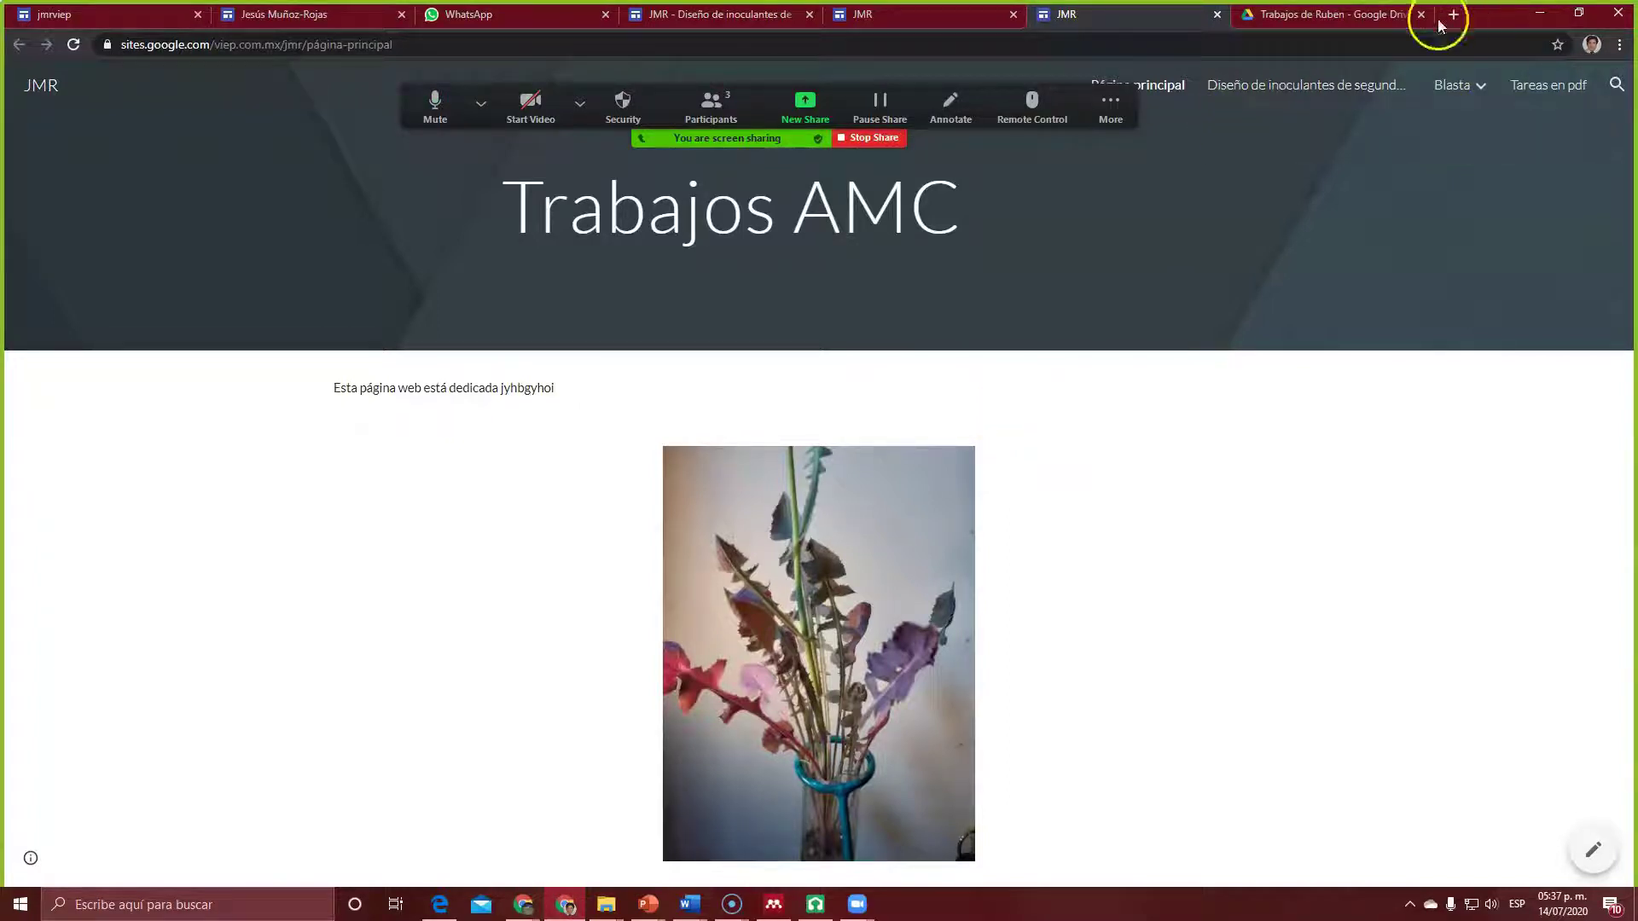
{"action": "left_click", "coordinate": [936, 20]}
{"action": "left_click", "coordinate": [1061, 18]}
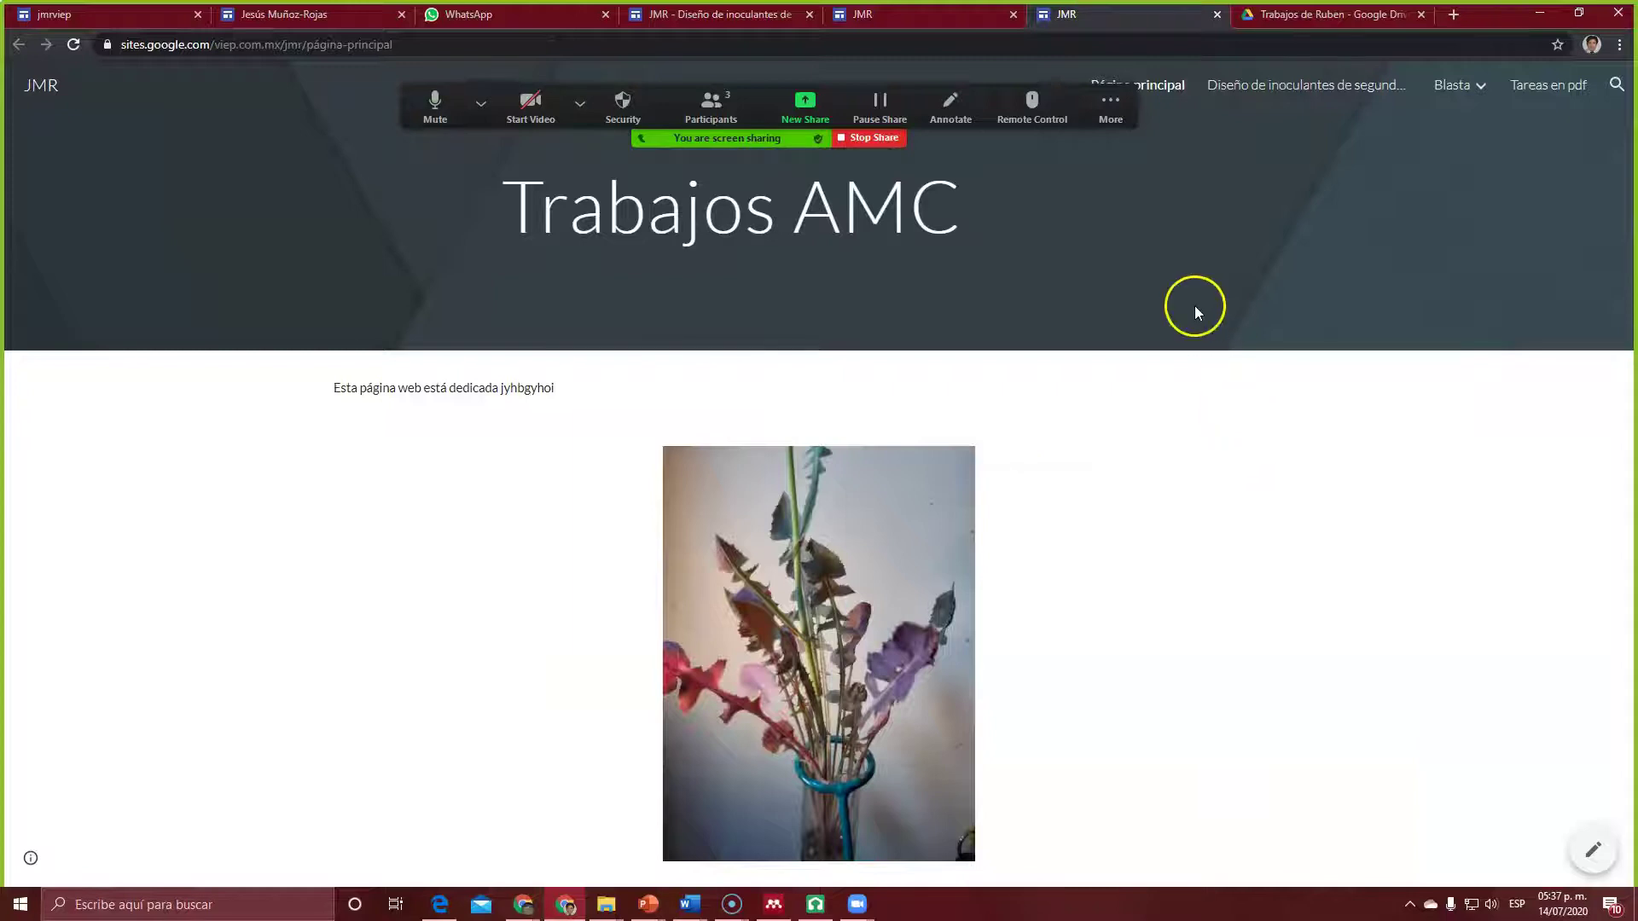
{"action": "left_click", "coordinate": [1217, 15]}
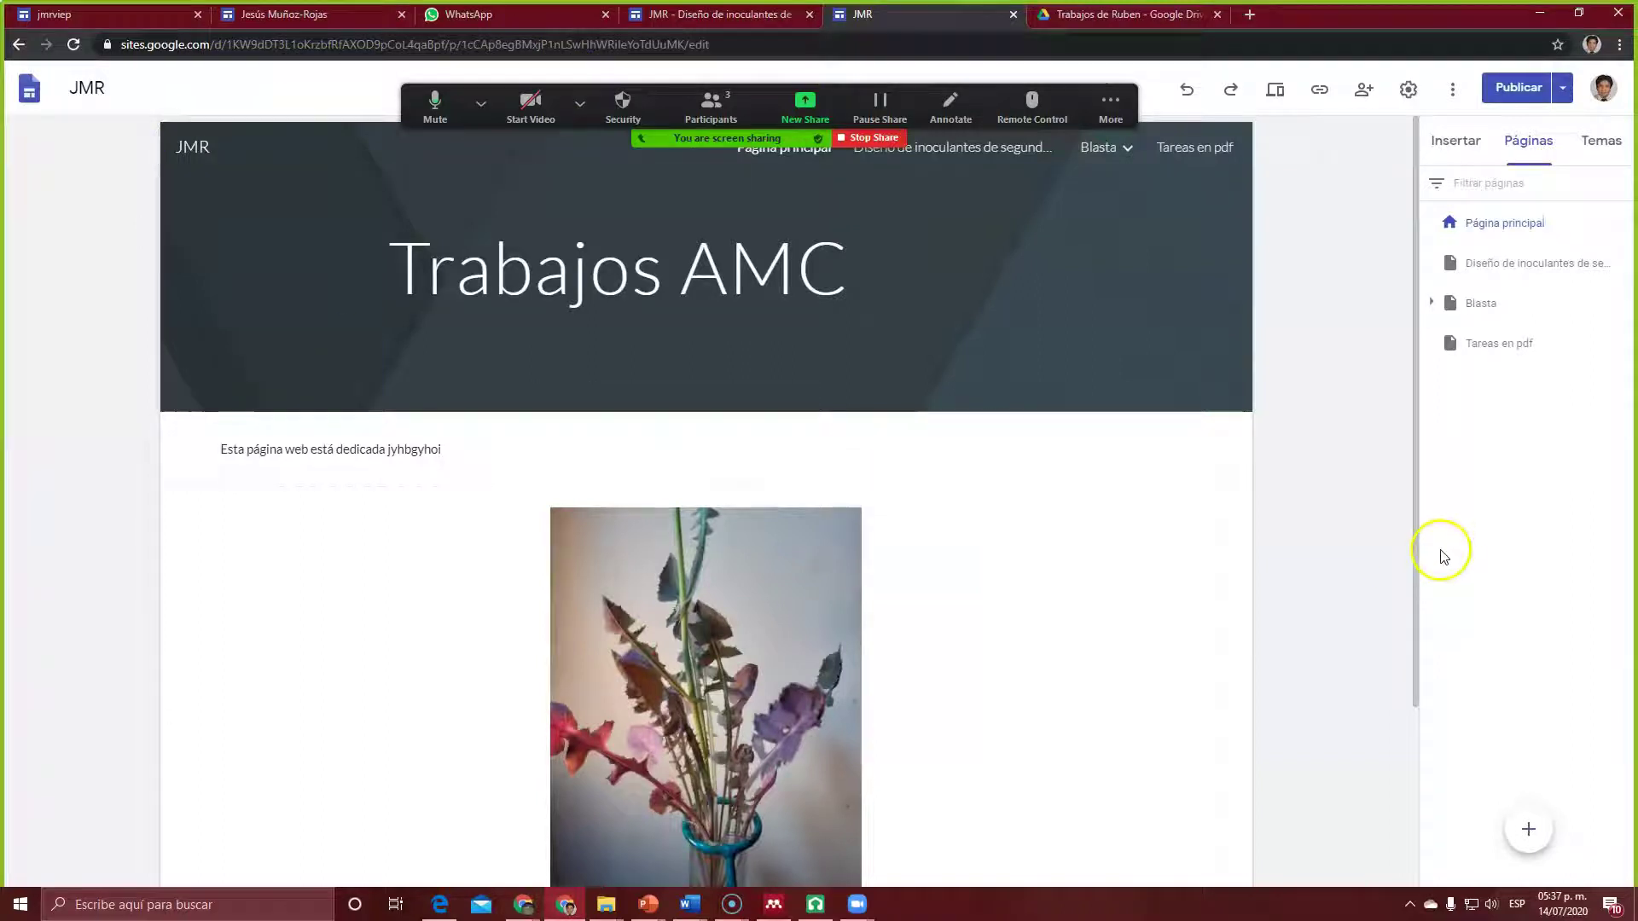
Step: Review the Diseño de inoculantes page down to its embedded PDF, then return to the Drive tab
{"action": "left_click", "coordinate": [1472, 264]}
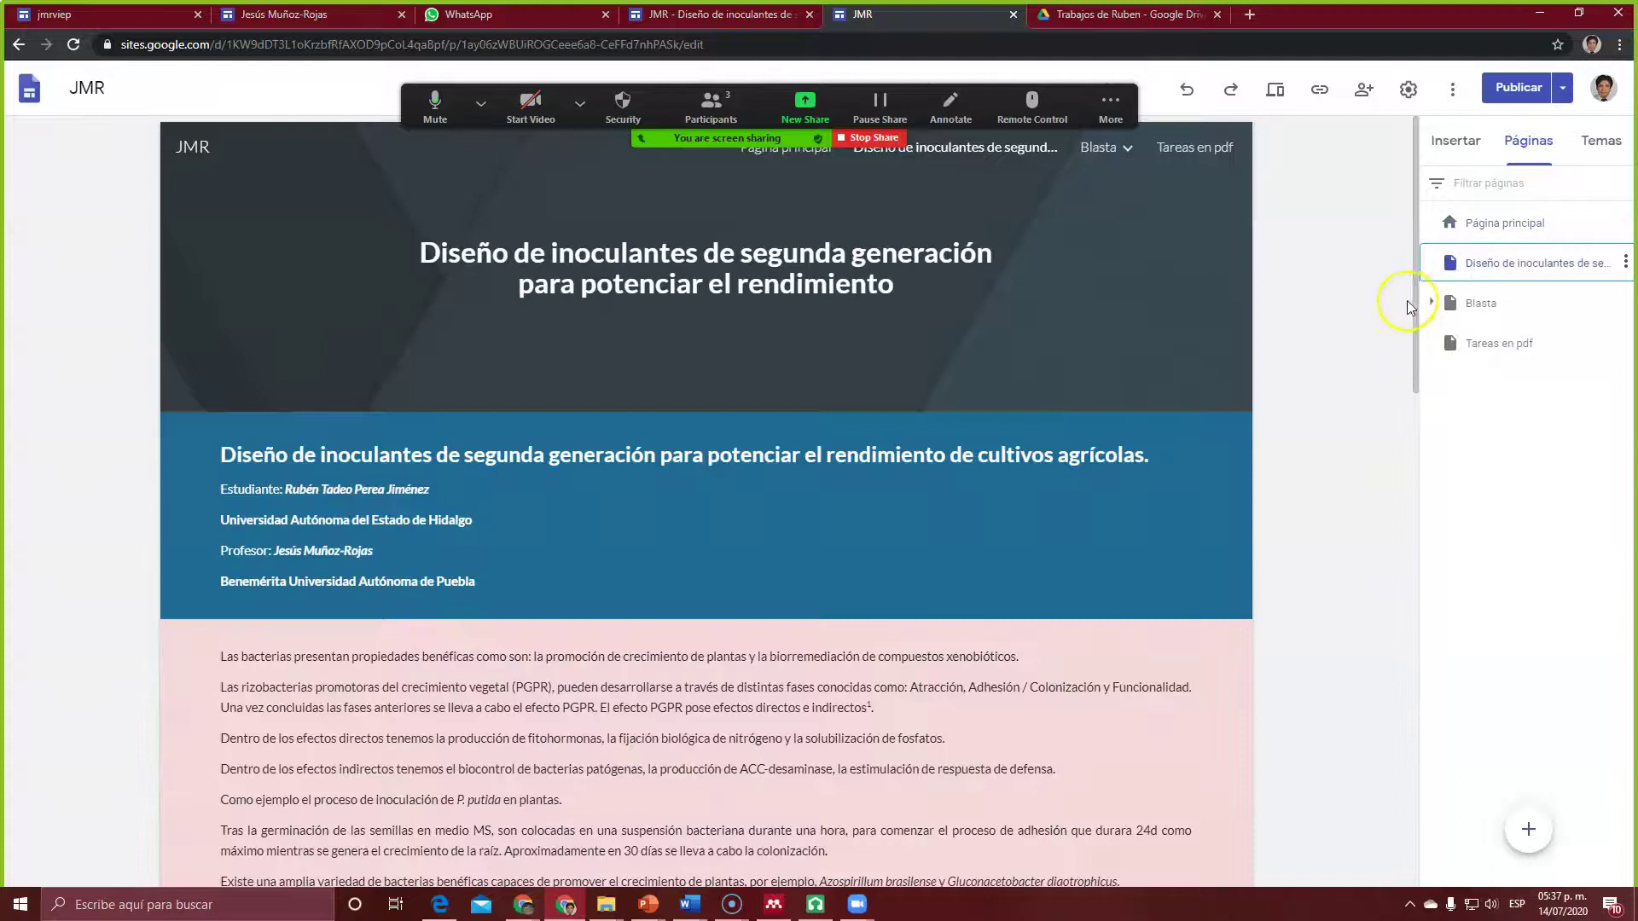
{"action": "left_click_drag", "start_coordinate": [1414, 296], "coordinate": [1397, 836]}
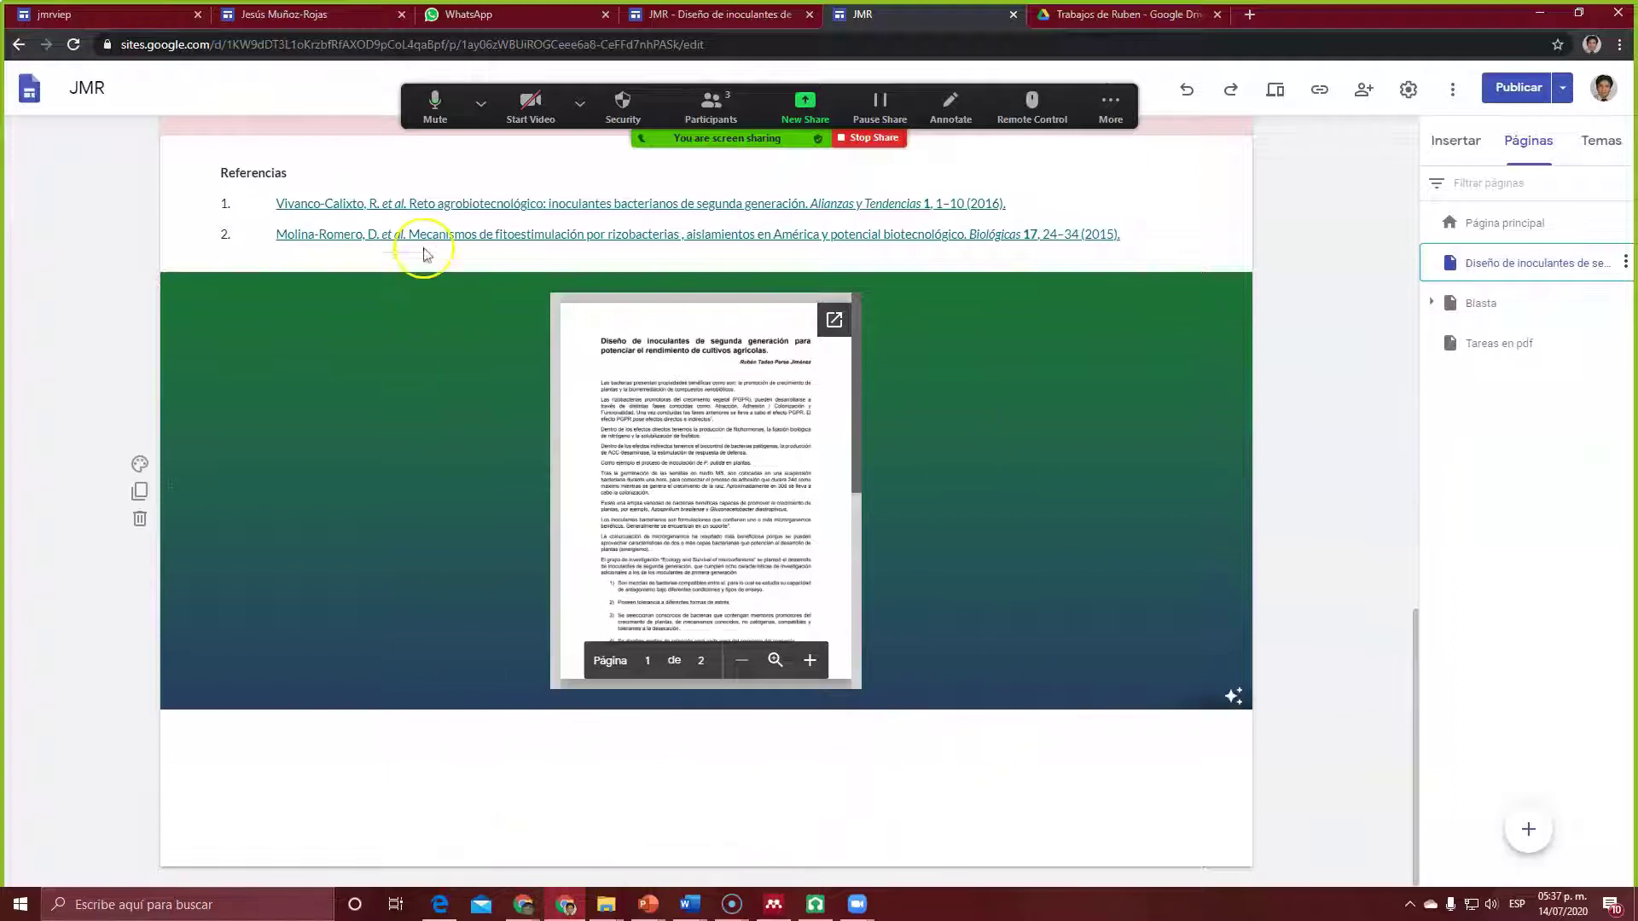
{"action": "left_click_drag", "start_coordinate": [1419, 683], "coordinate": [1398, 458]}
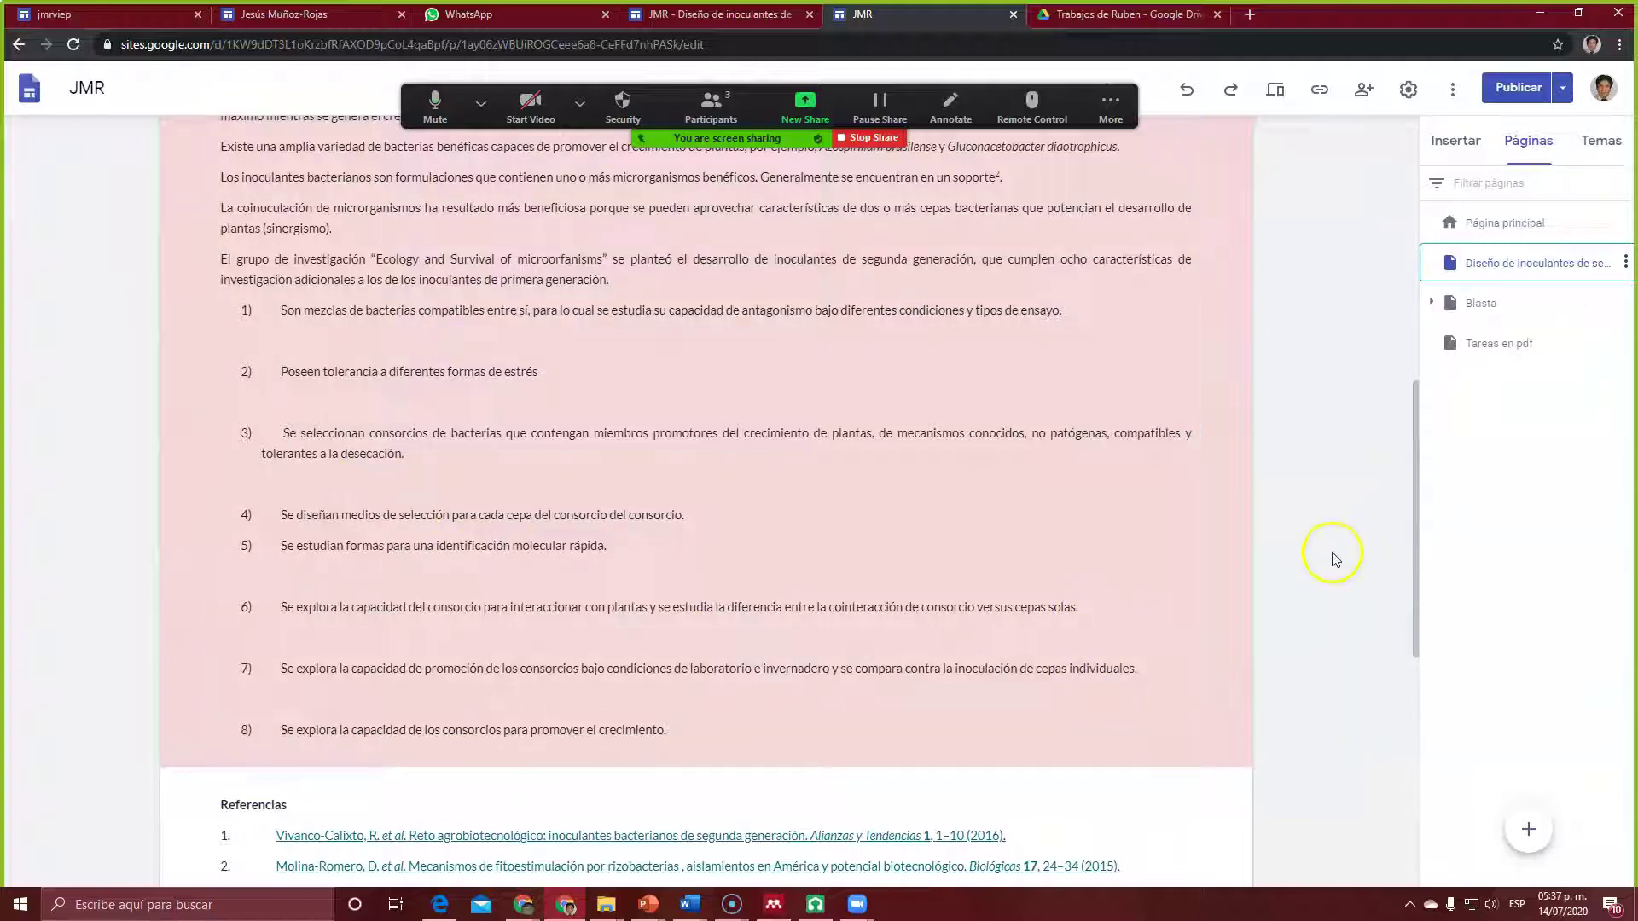
{"action": "left_click_drag", "start_coordinate": [1416, 485], "coordinate": [1473, 713]}
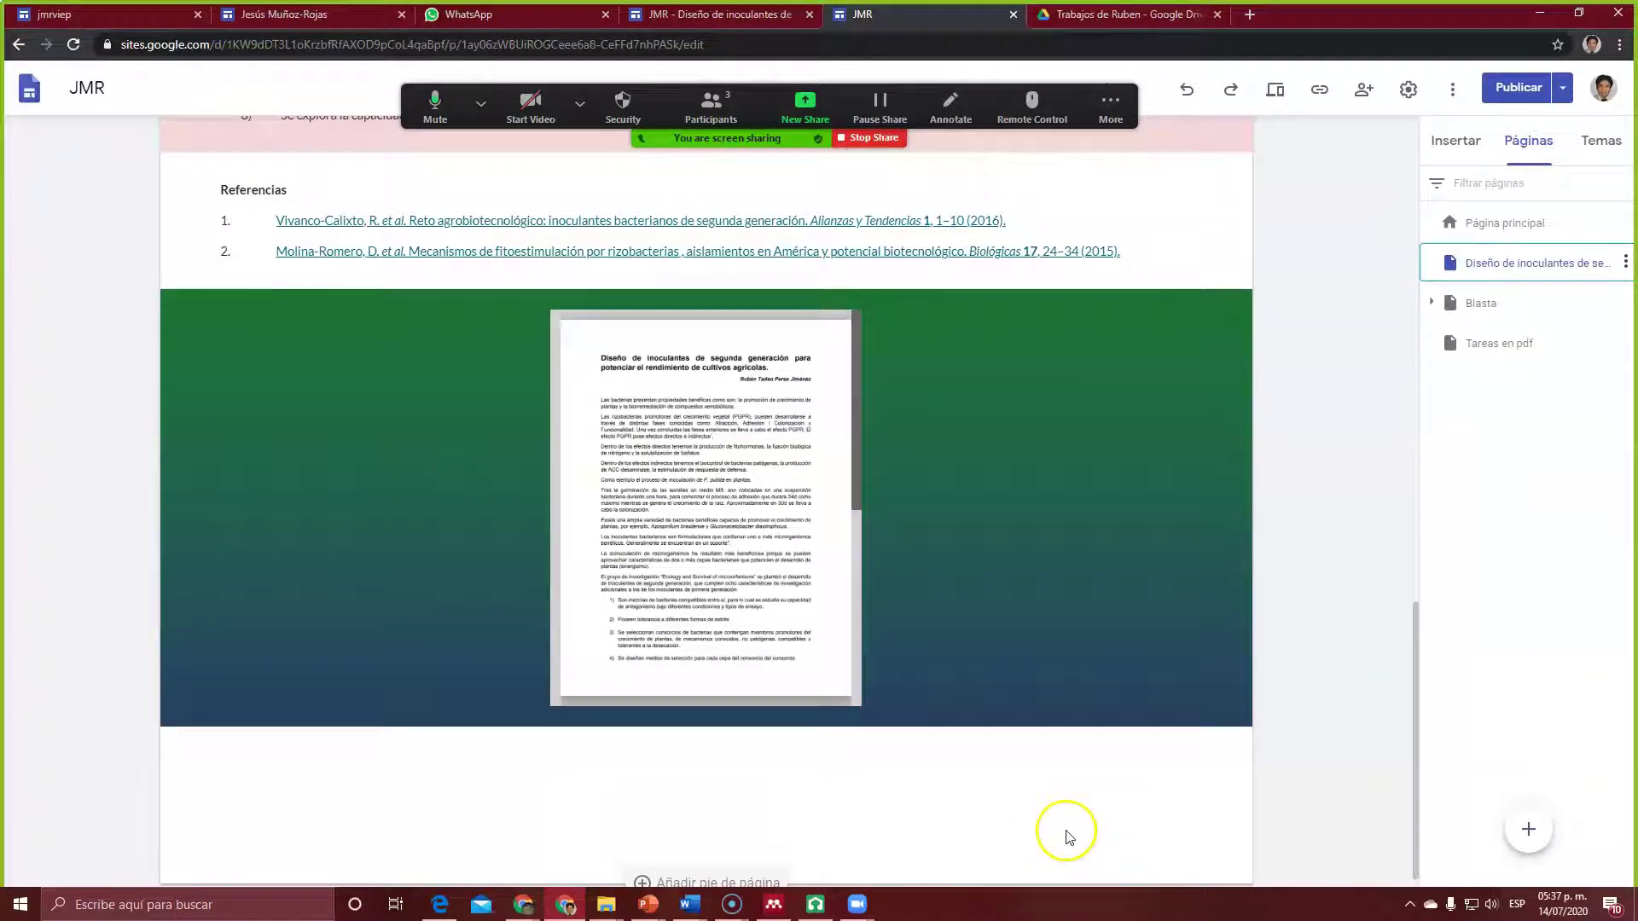
{"action": "left_click", "coordinate": [1164, 532]}
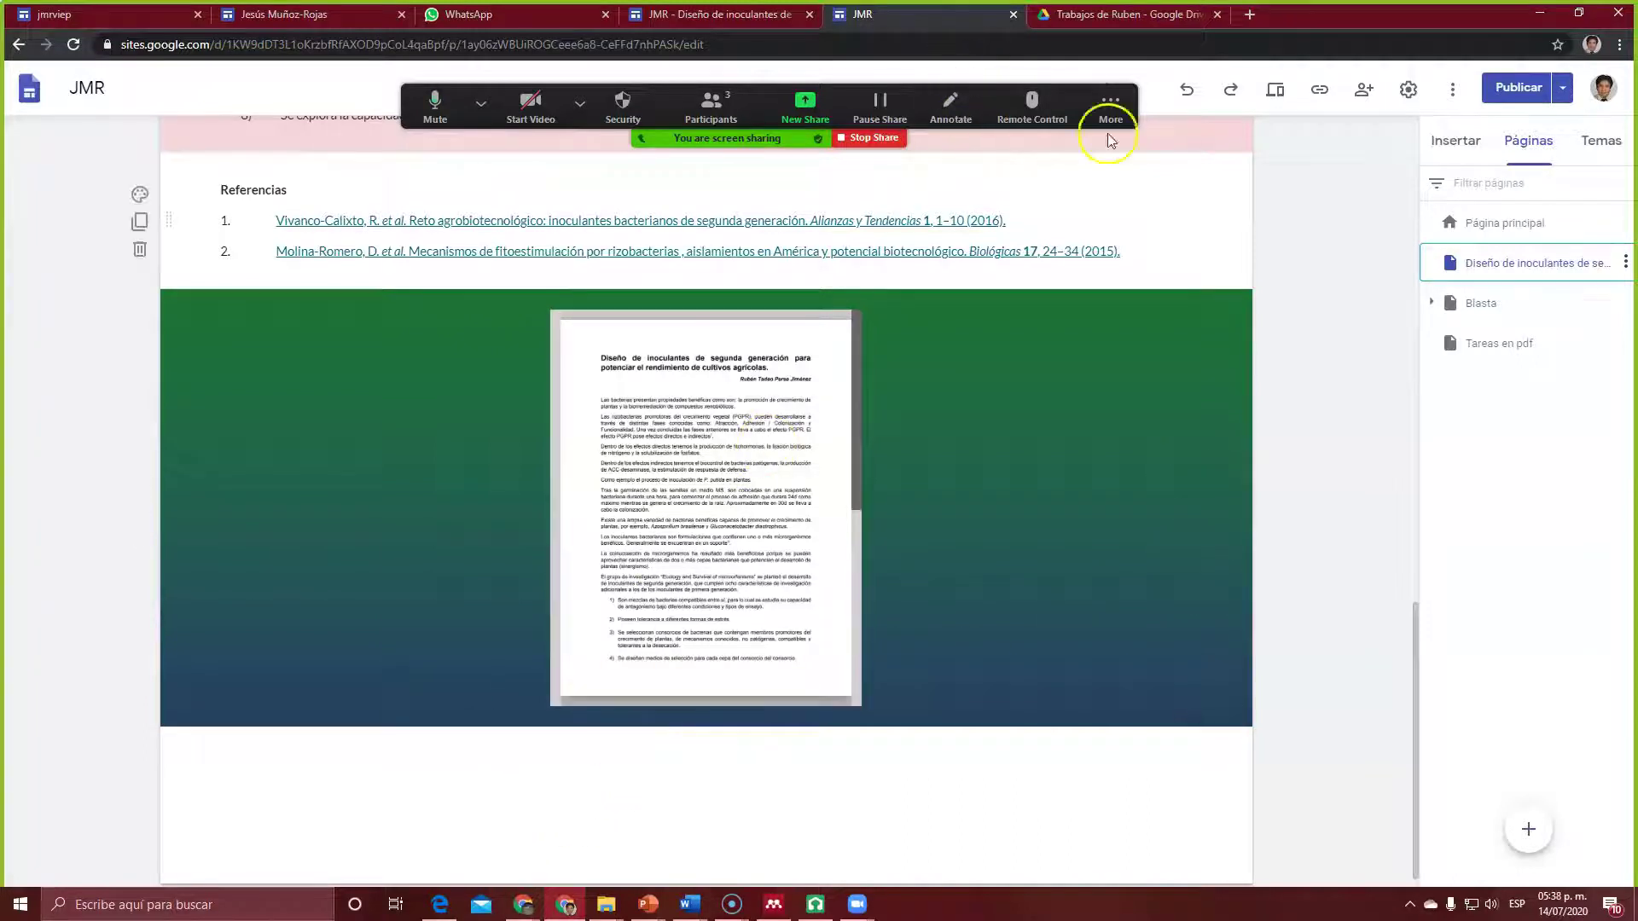
{"action": "left_click", "coordinate": [1126, 15]}
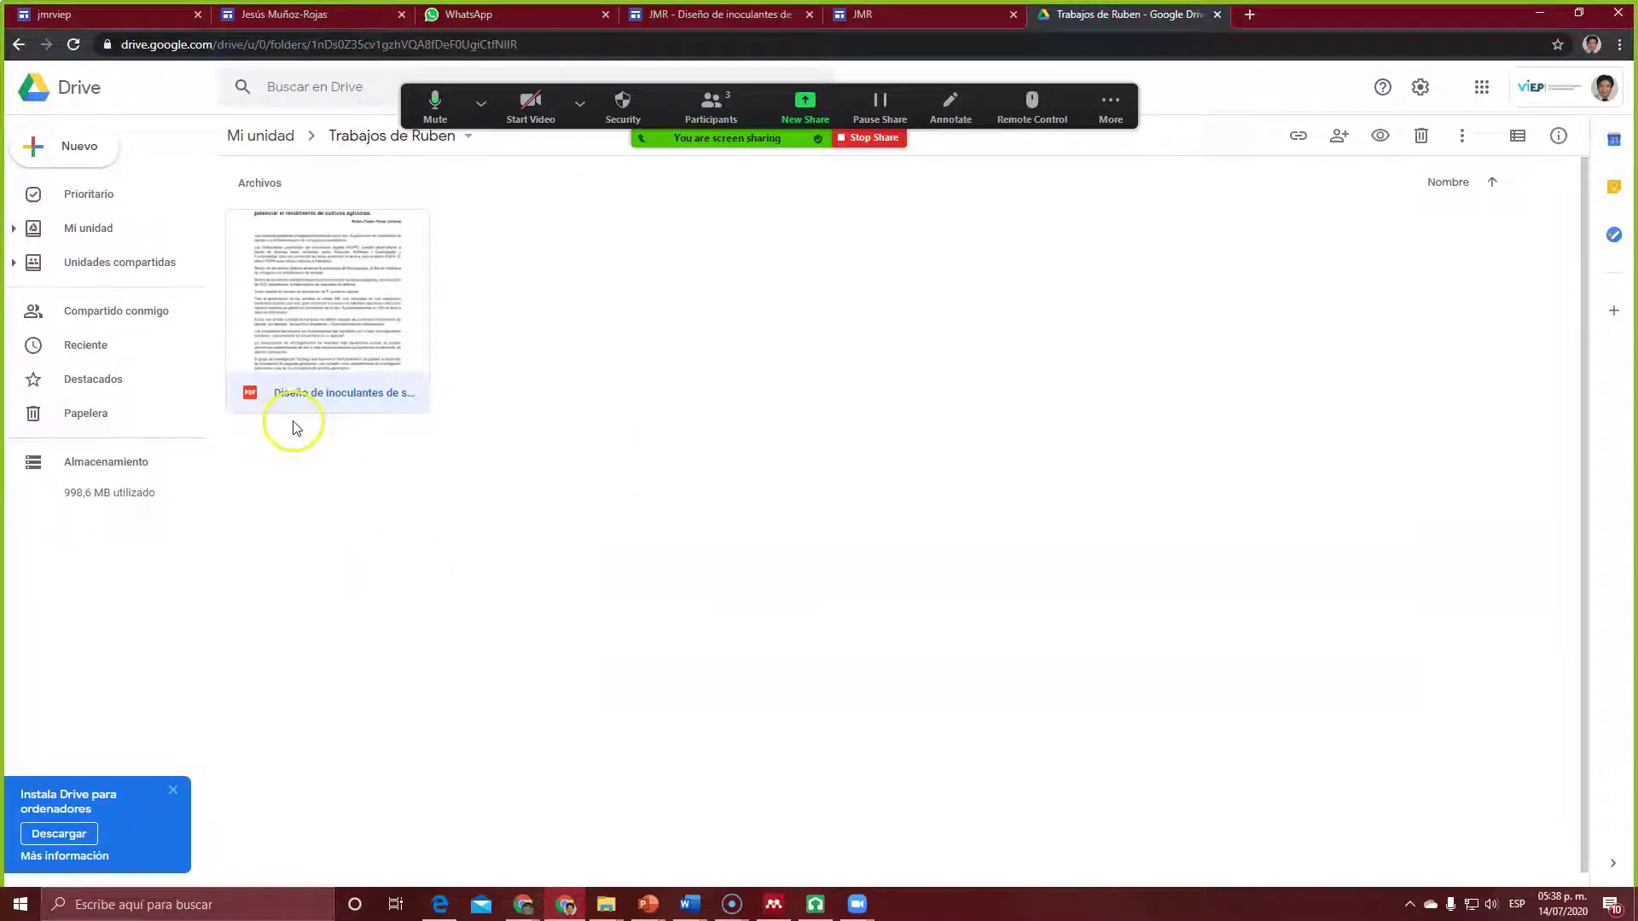
{"action": "left_click", "coordinate": [261, 138]}
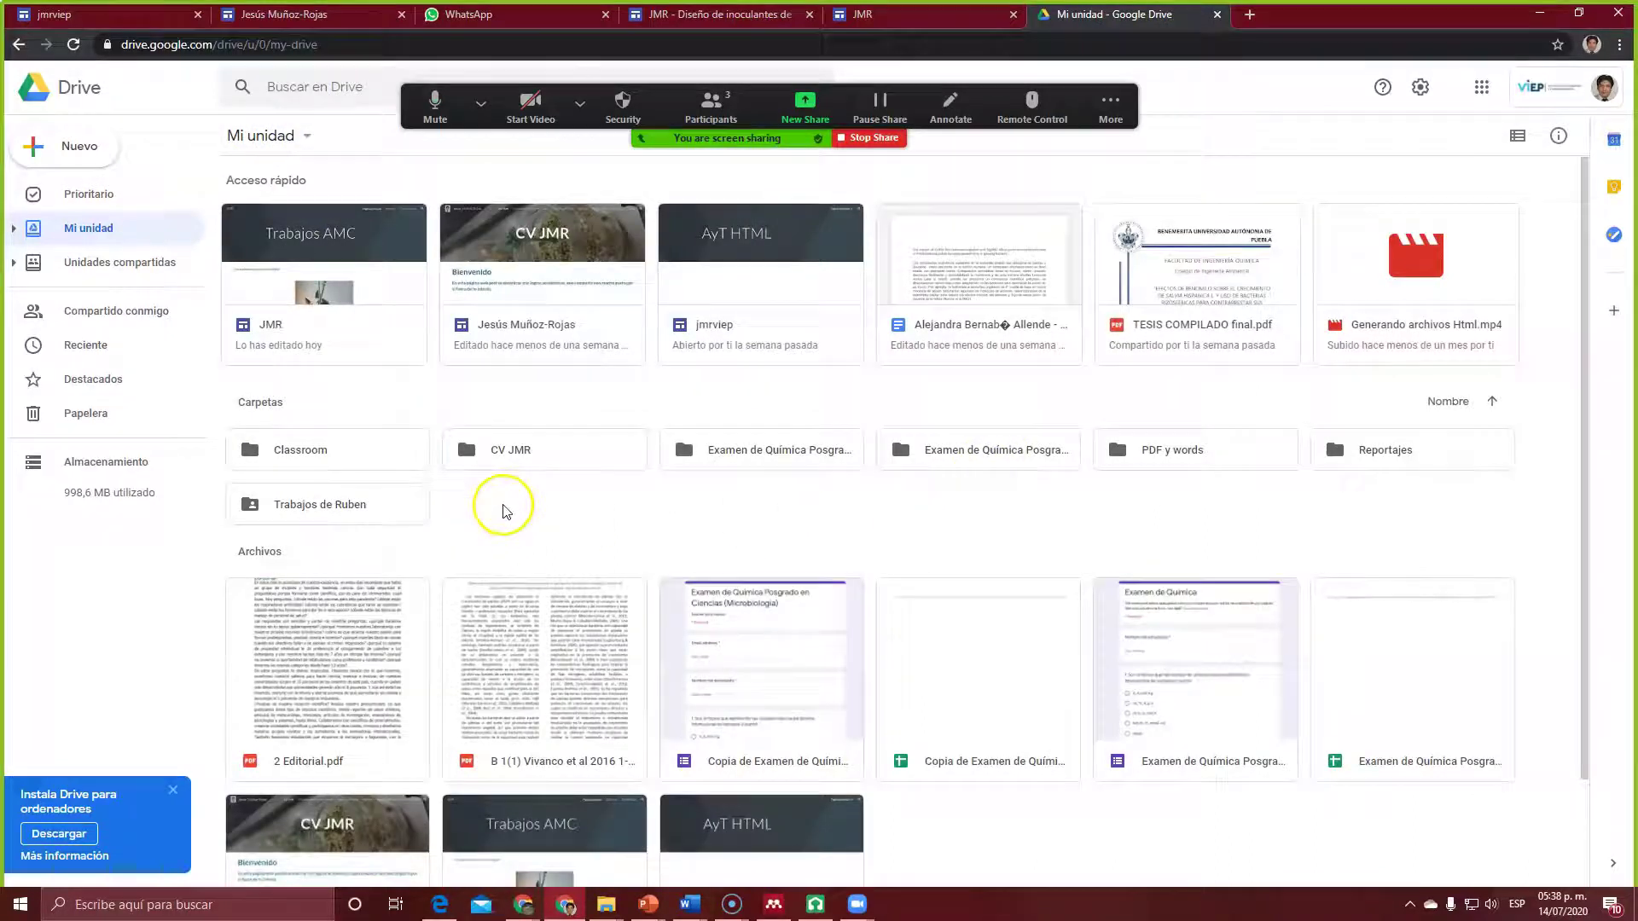
{"action": "left_click", "coordinate": [328, 509]}
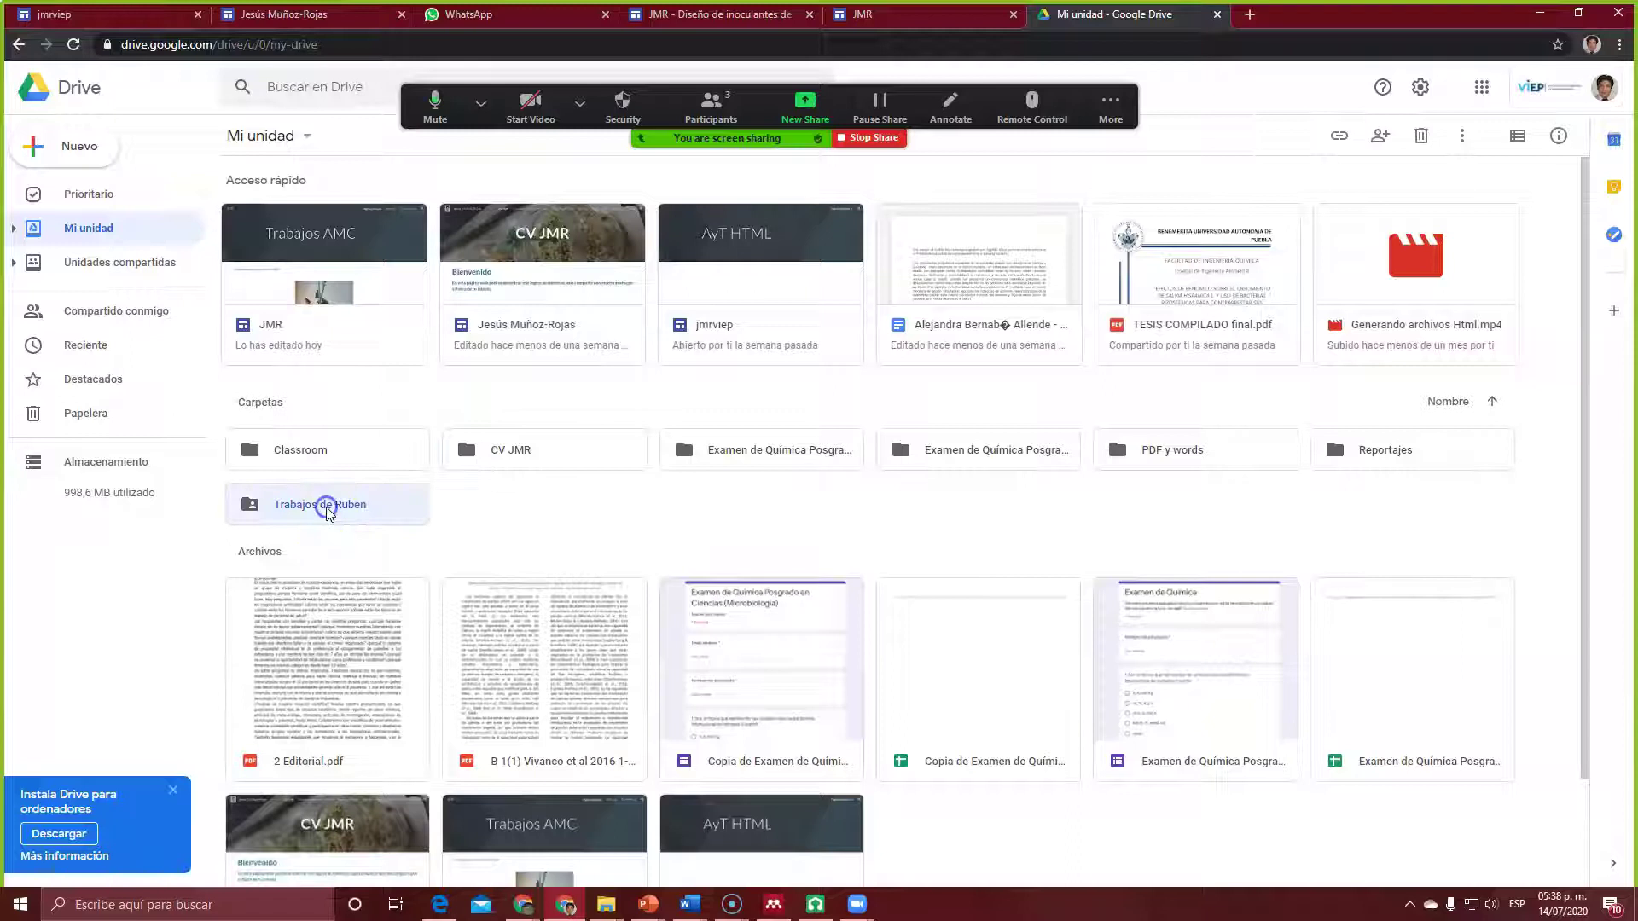
{"action": "double_click", "coordinate": [328, 507]}
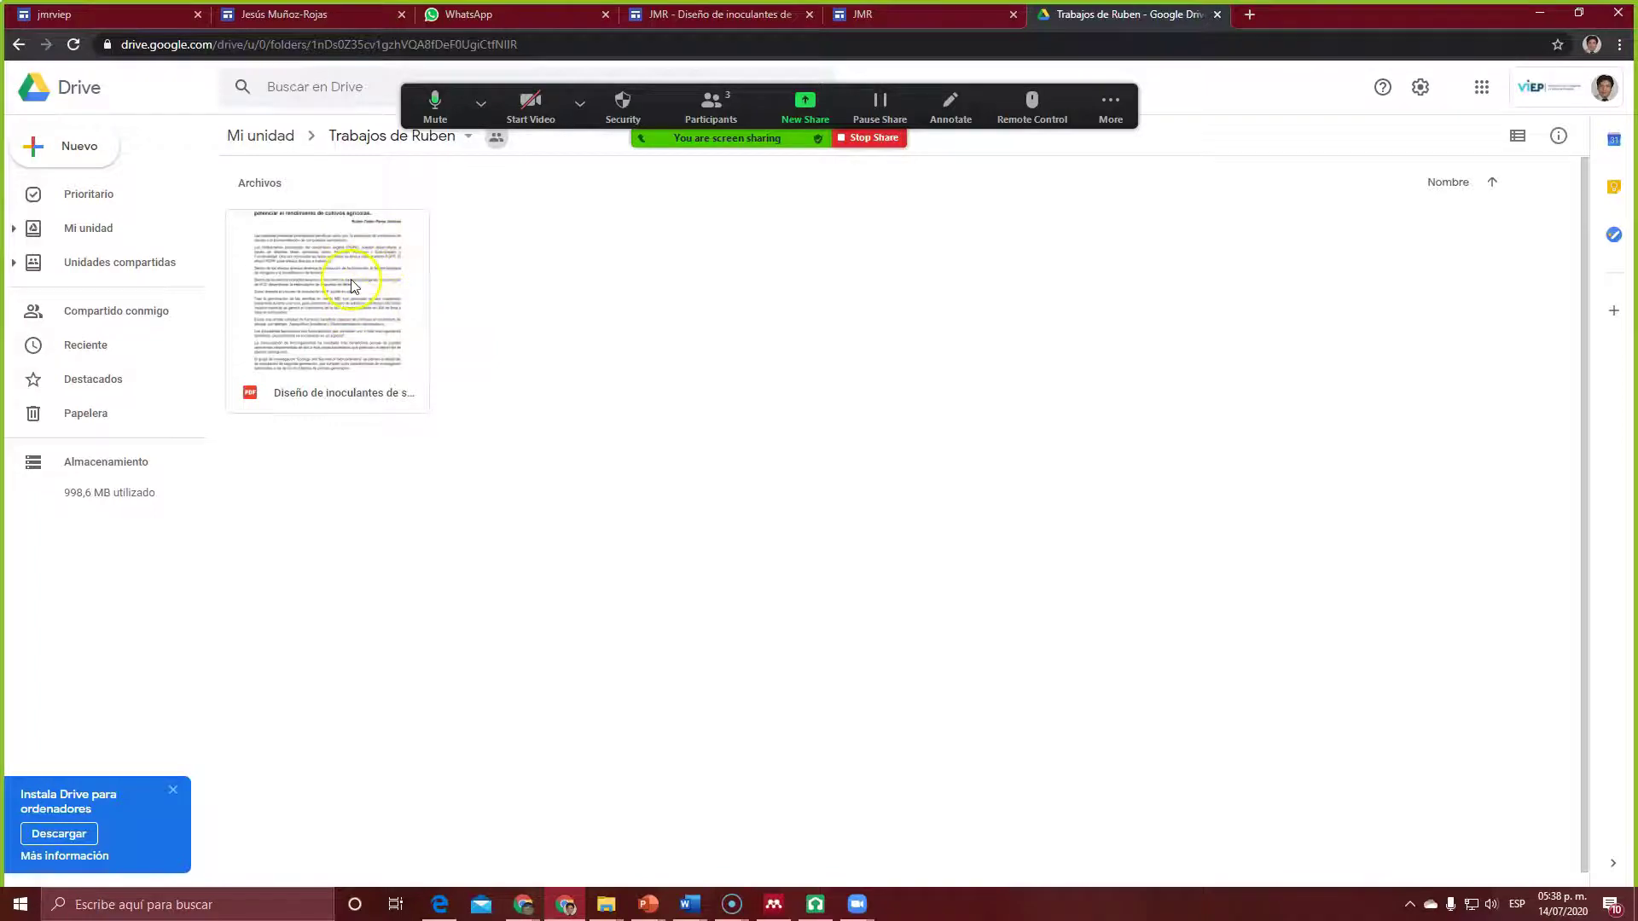
{"action": "left_click", "coordinate": [1111, 107]}
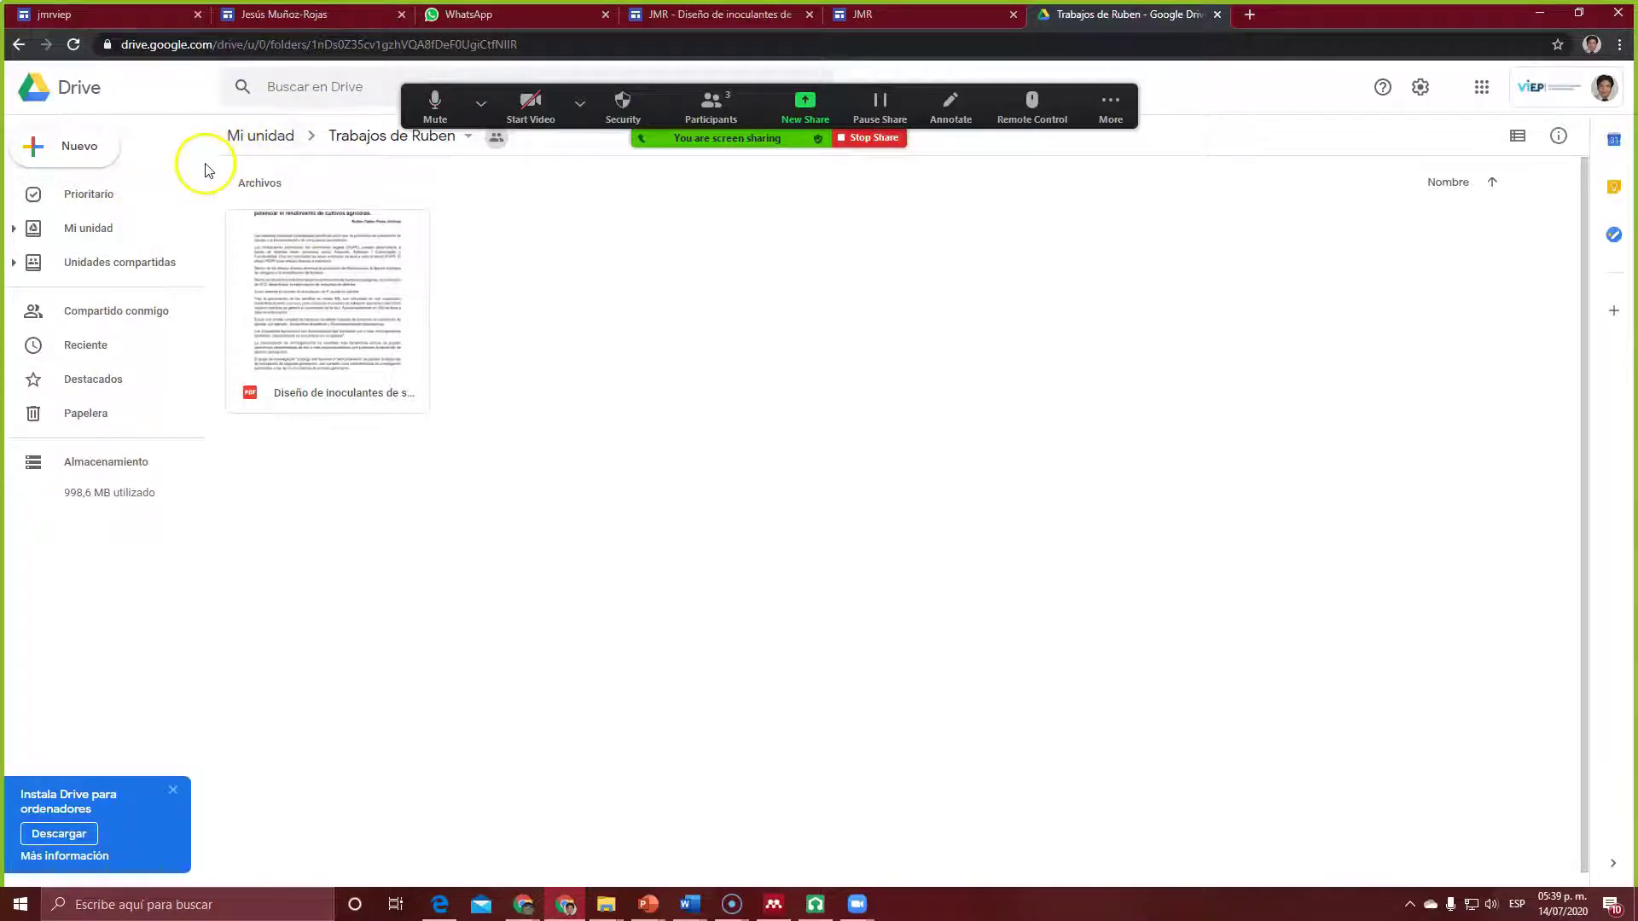
Step: Create a blank Google Form in the student's works folder via Más > Formularios de Google
{"action": "right_click", "coordinate": [546, 271]}
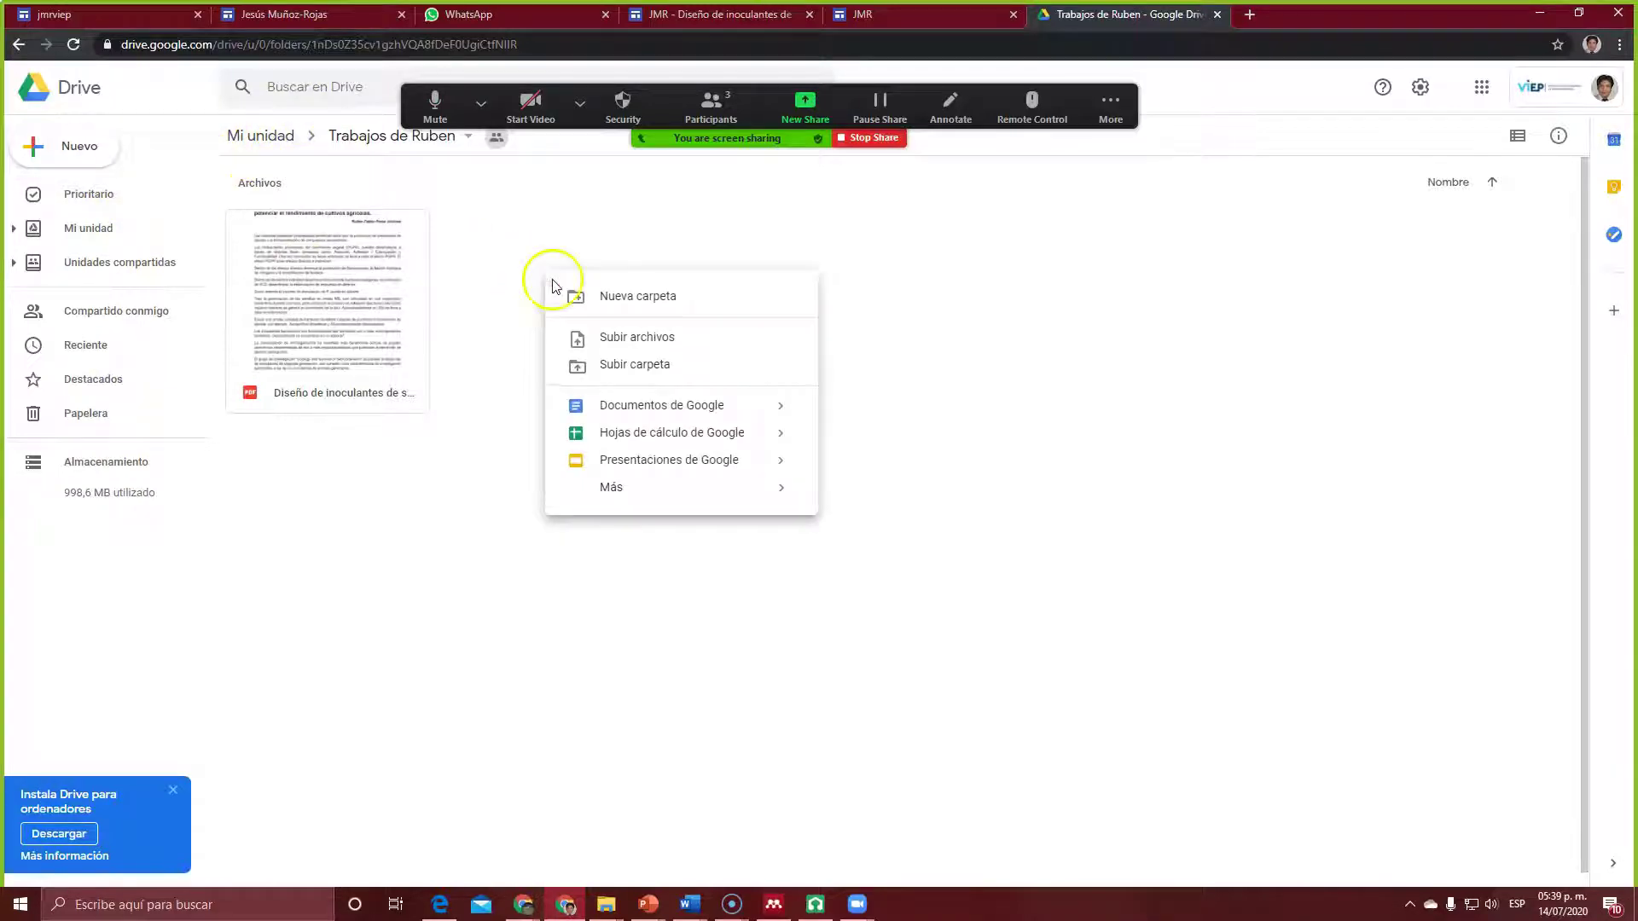
{"action": "mouse_move", "coordinate": [742, 459]}
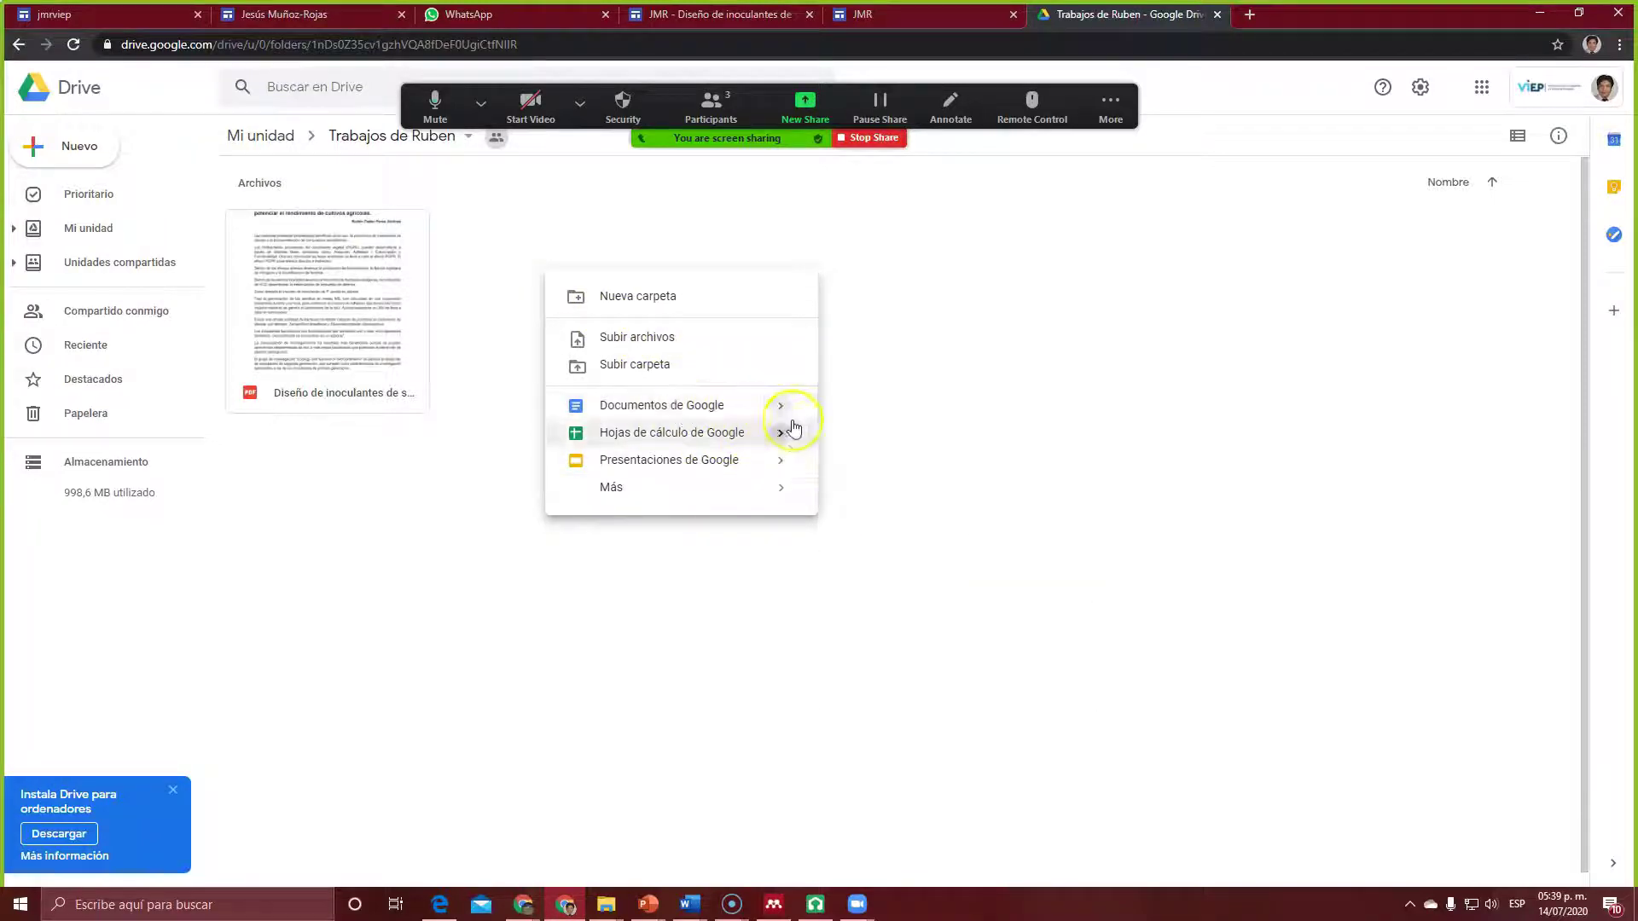
{"action": "mouse_move", "coordinate": [625, 494]}
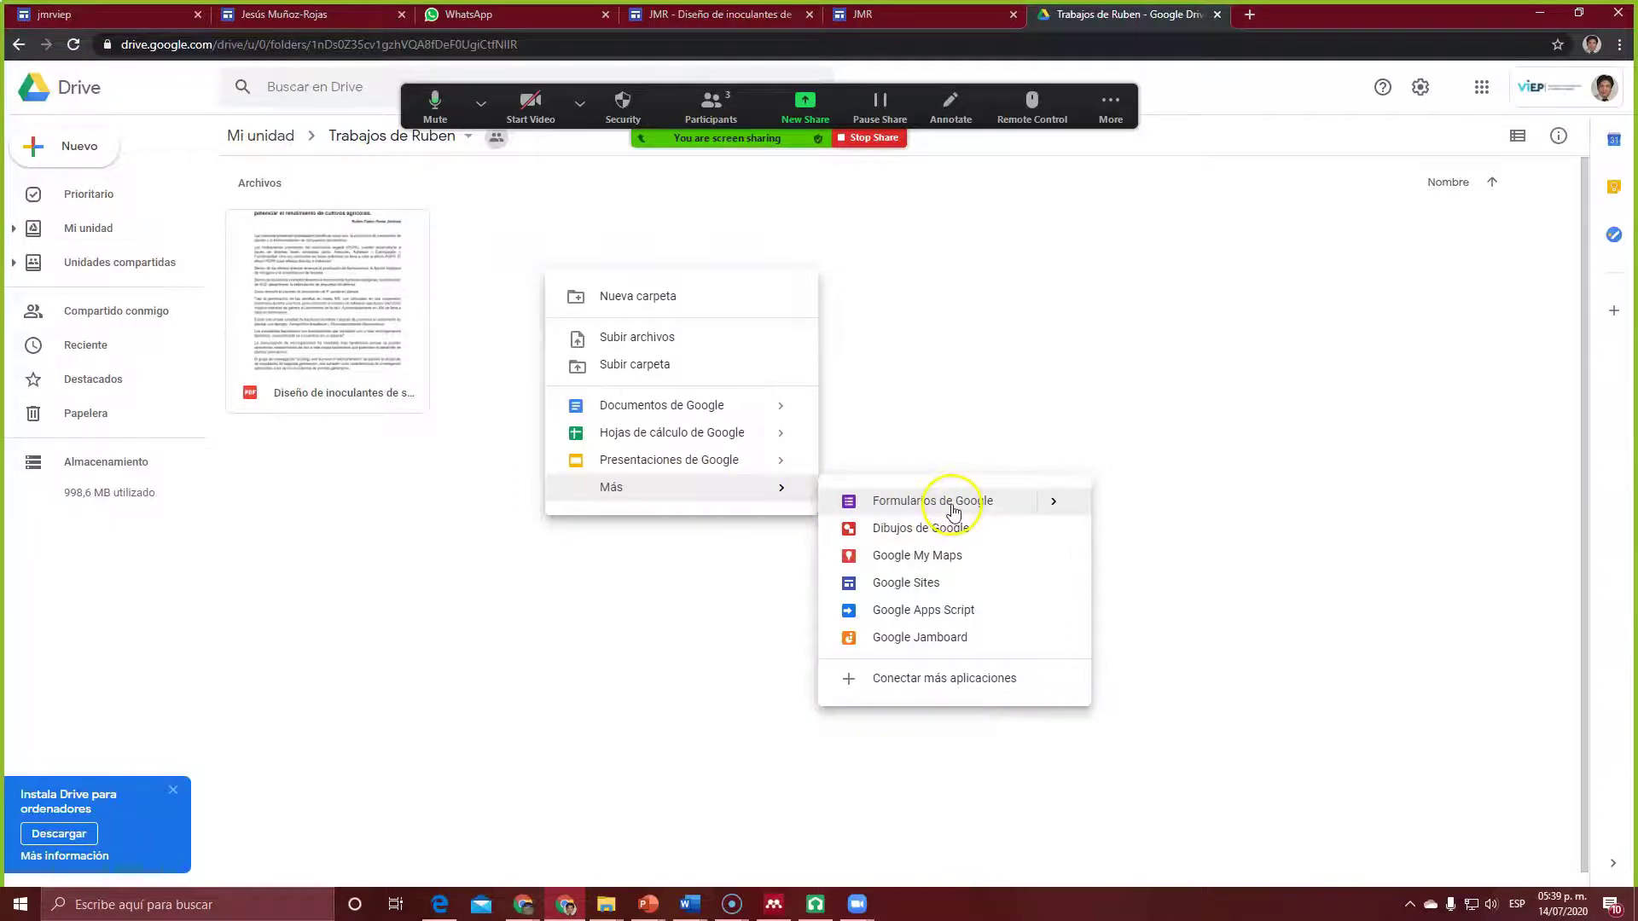
{"action": "left_click", "coordinate": [953, 511]}
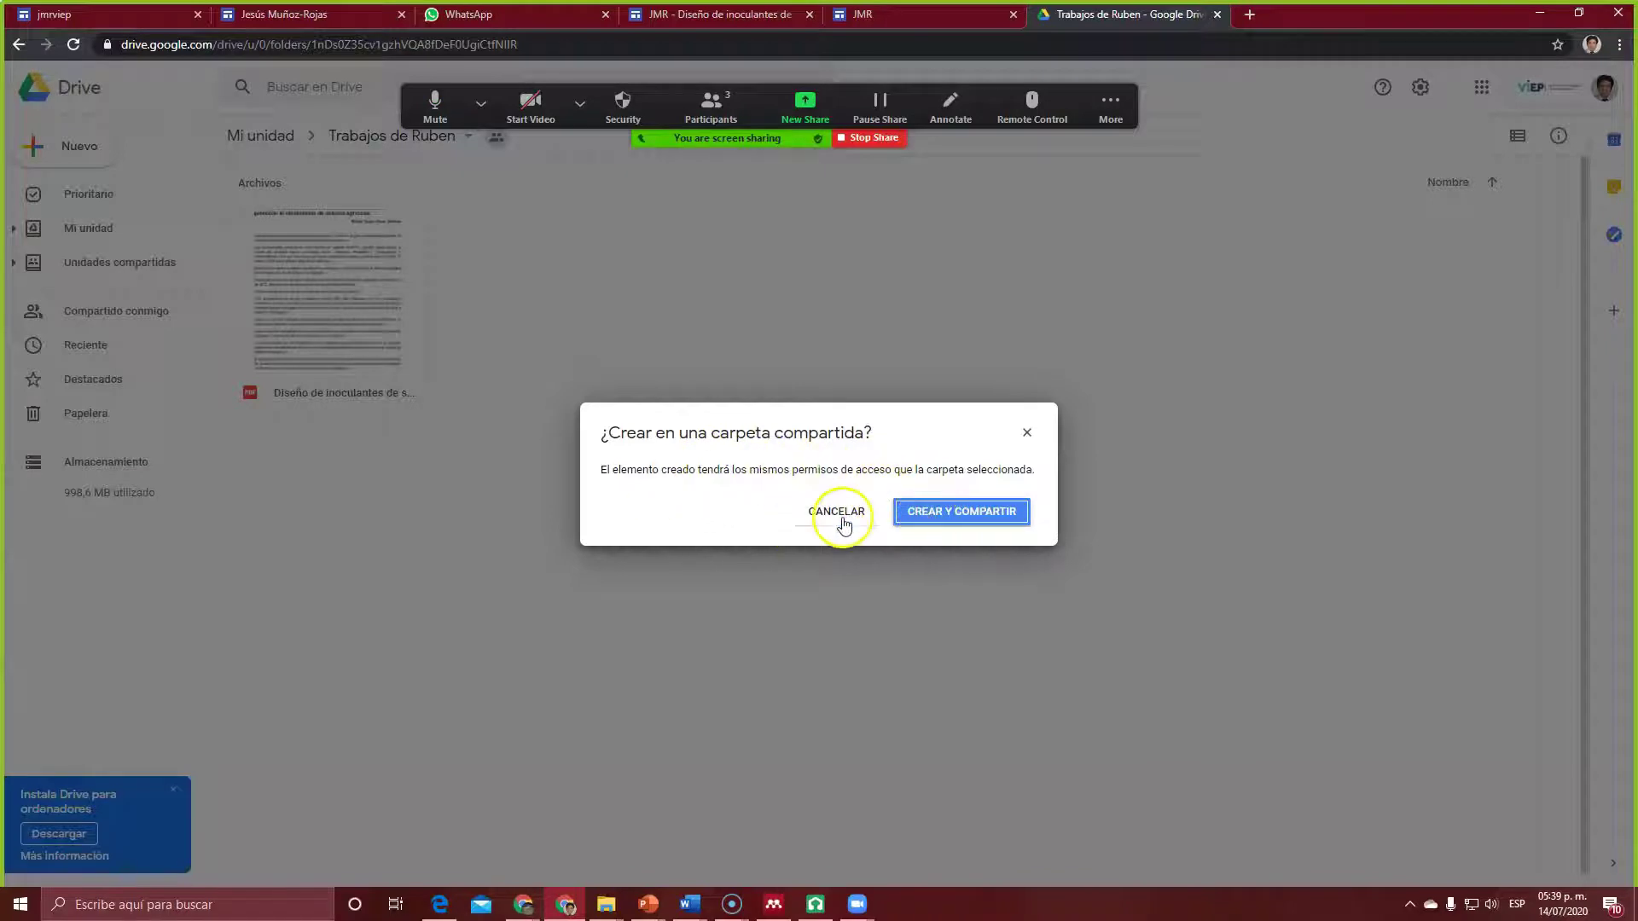
{"action": "left_click", "coordinate": [953, 514]}
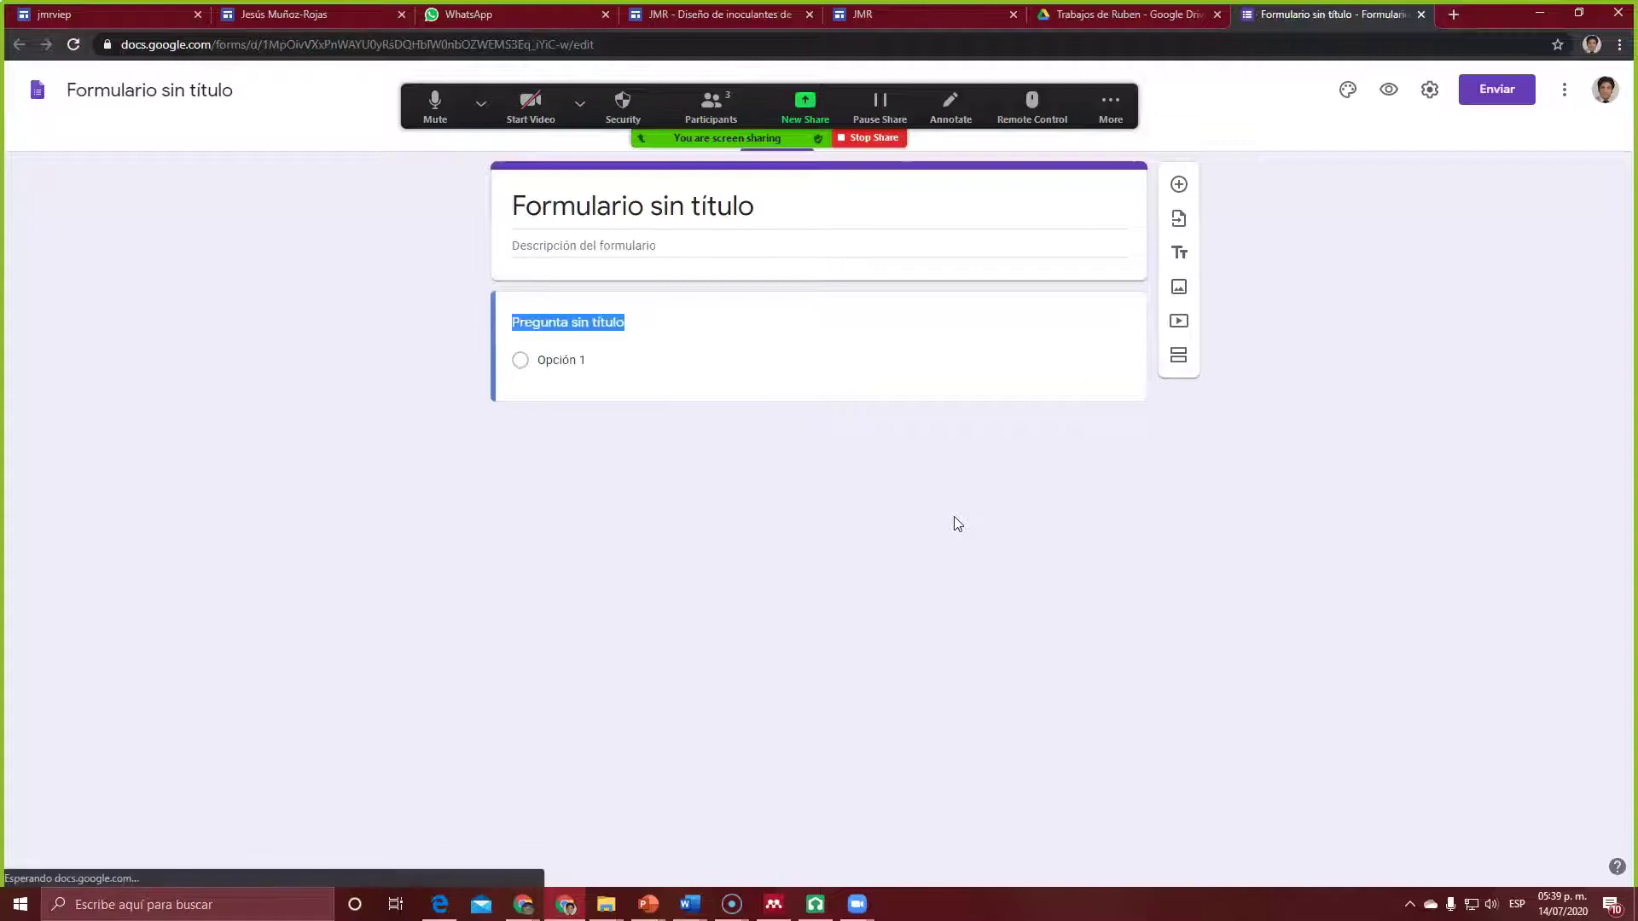
Step: Title the form 'Formulario W1' plus the student's name, and add the description 'Comparte aquí tus comentarios sobre este trabajo'
{"action": "left_click", "coordinate": [681, 202]}
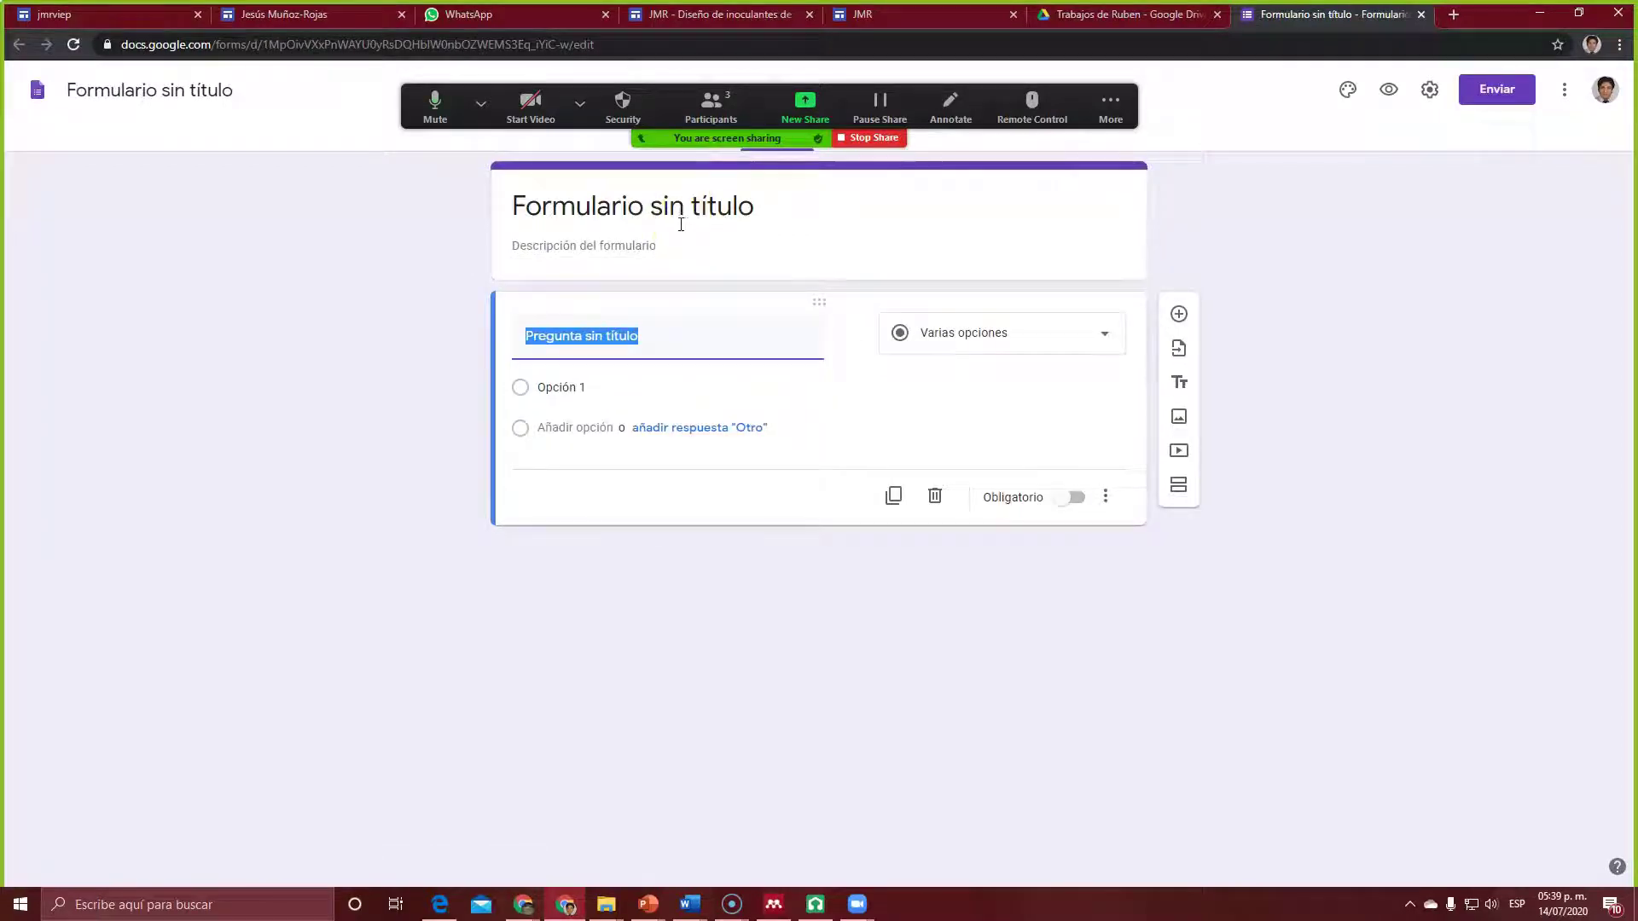
{"action": "left_click", "coordinate": [229, 90]}
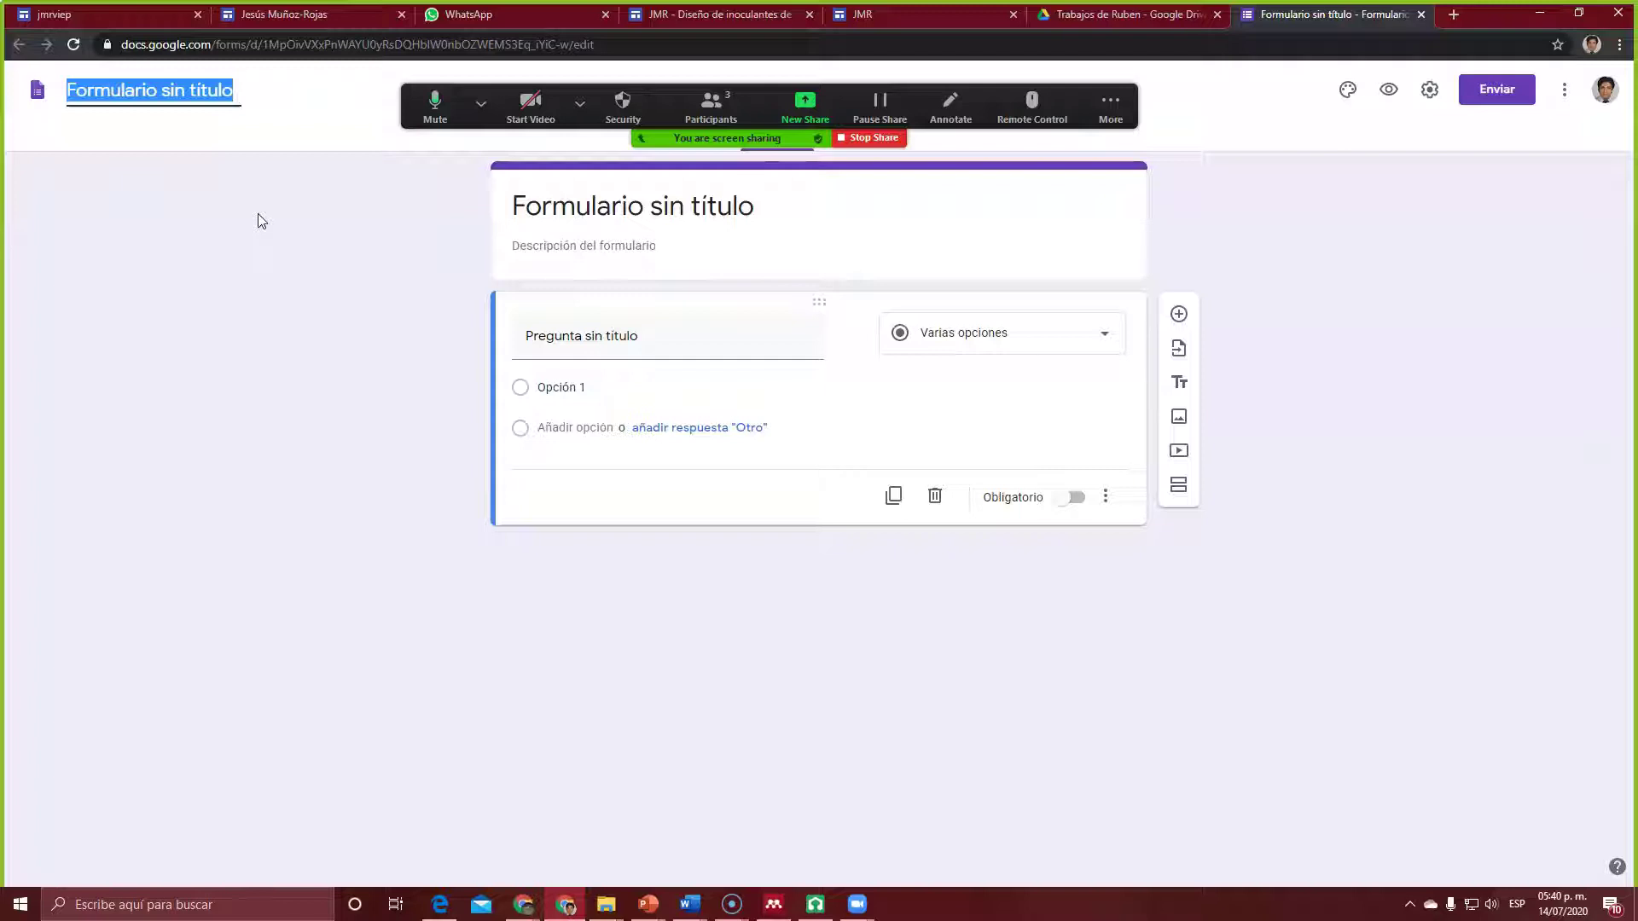
{"action": "type", "text": "For"}
{"action": "key", "text": "BackSpace"}
{"action": "key", "text": "BackSpace"}
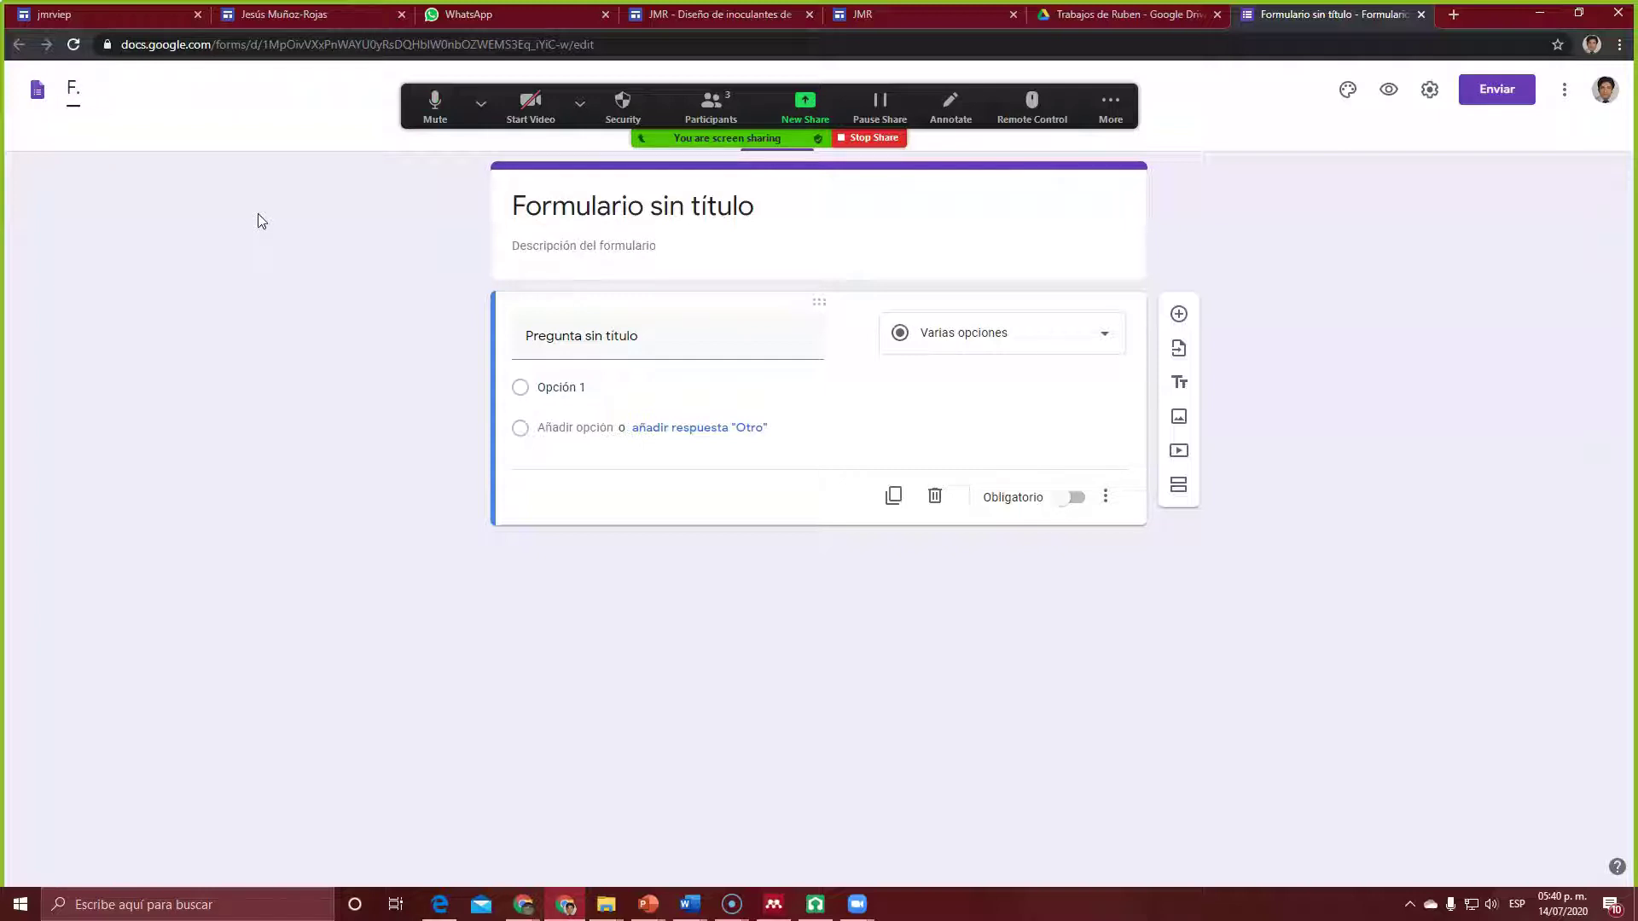
{"action": "key", "text": "BackSpace"}
{"action": "type", "text": "ormulario W1| Rub"}
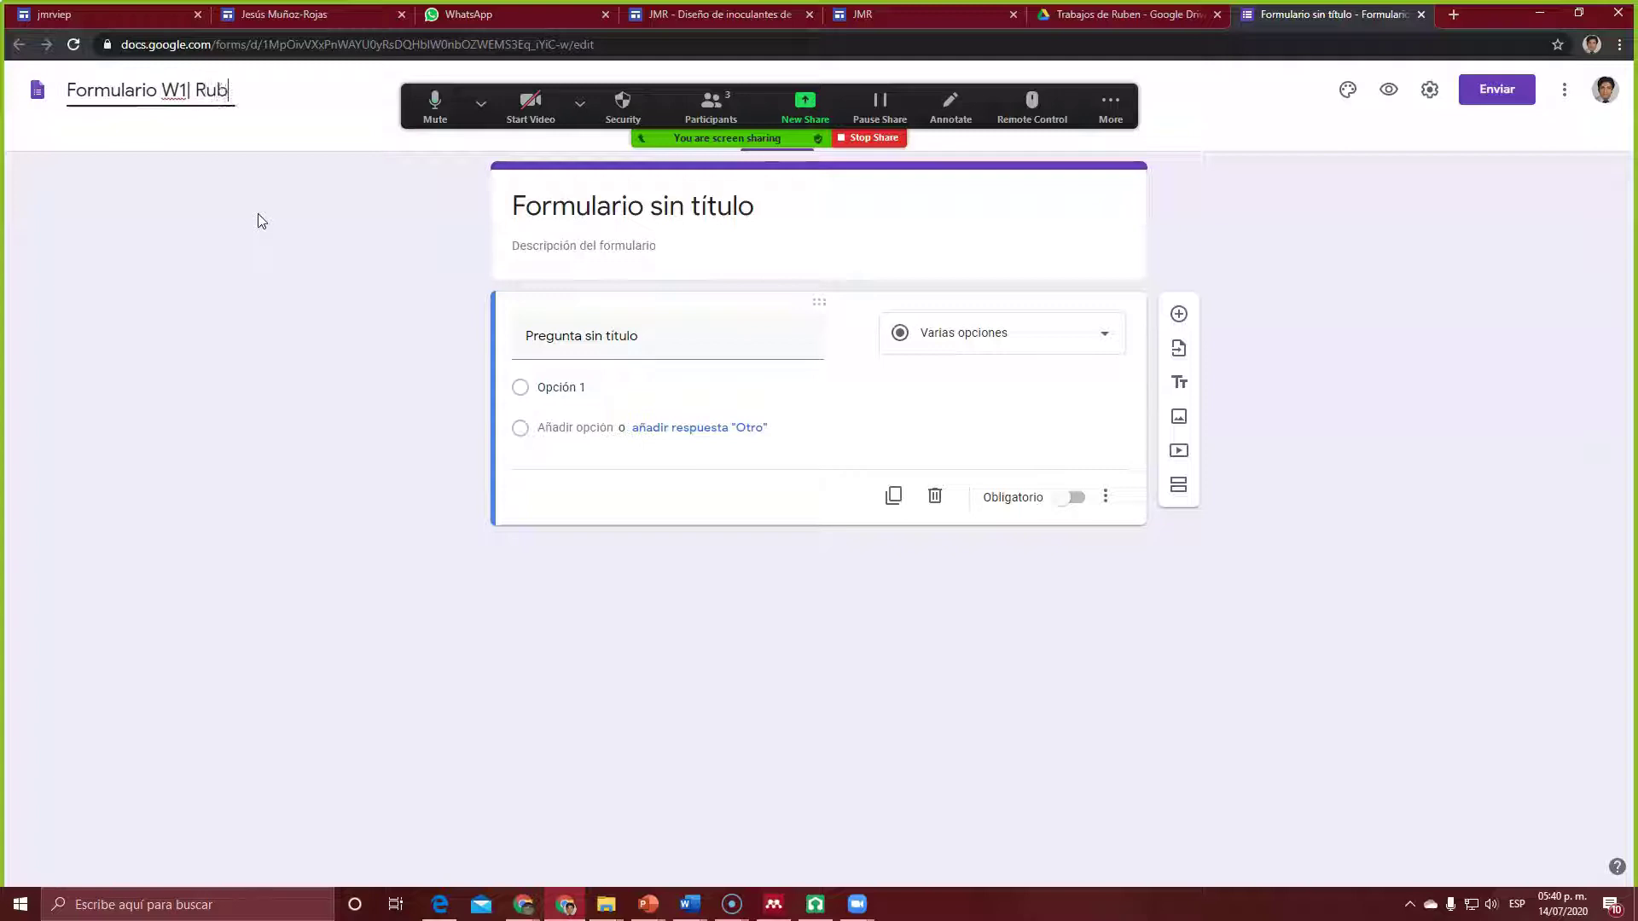
{"action": "type", "text": "én"}
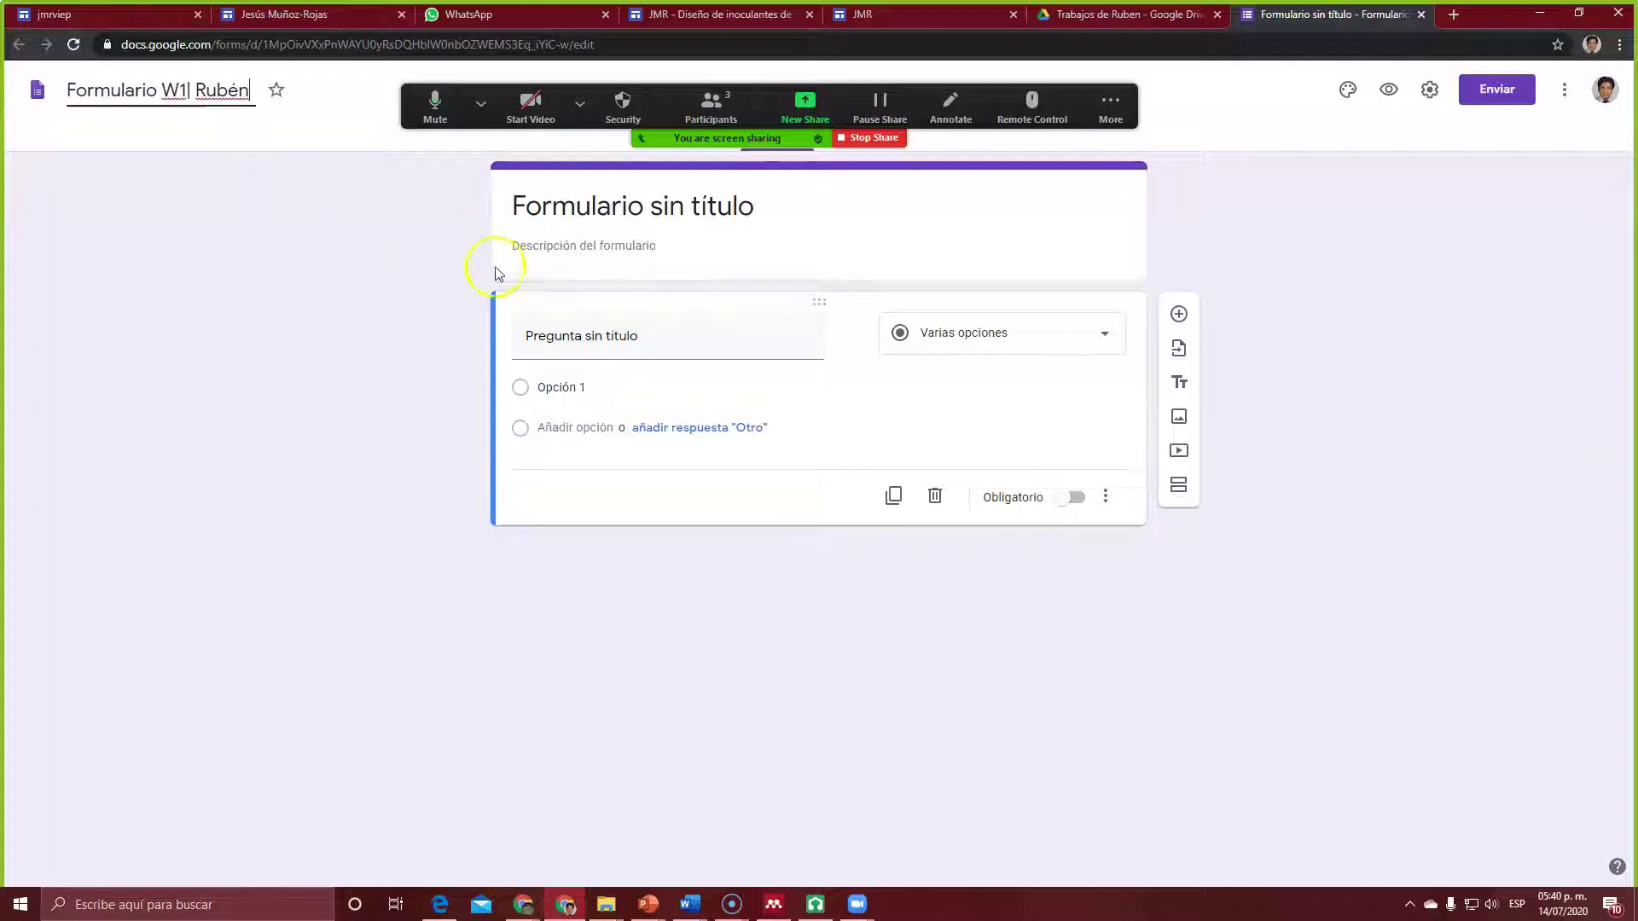
{"action": "left_click", "coordinate": [595, 221]}
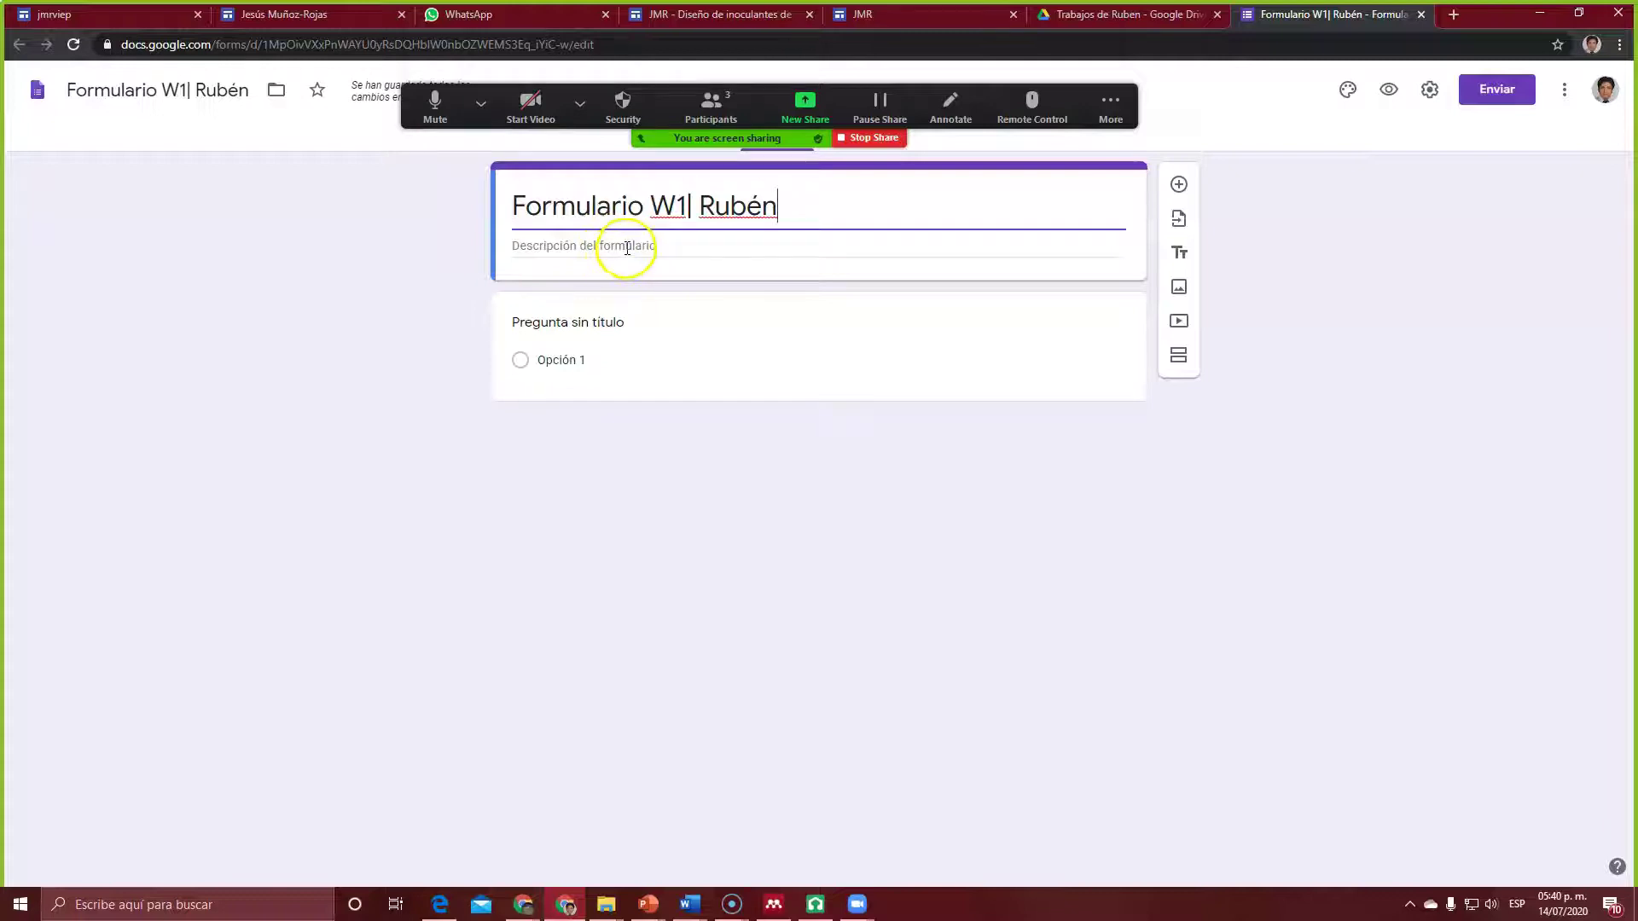
{"action": "left_click", "coordinate": [627, 247]}
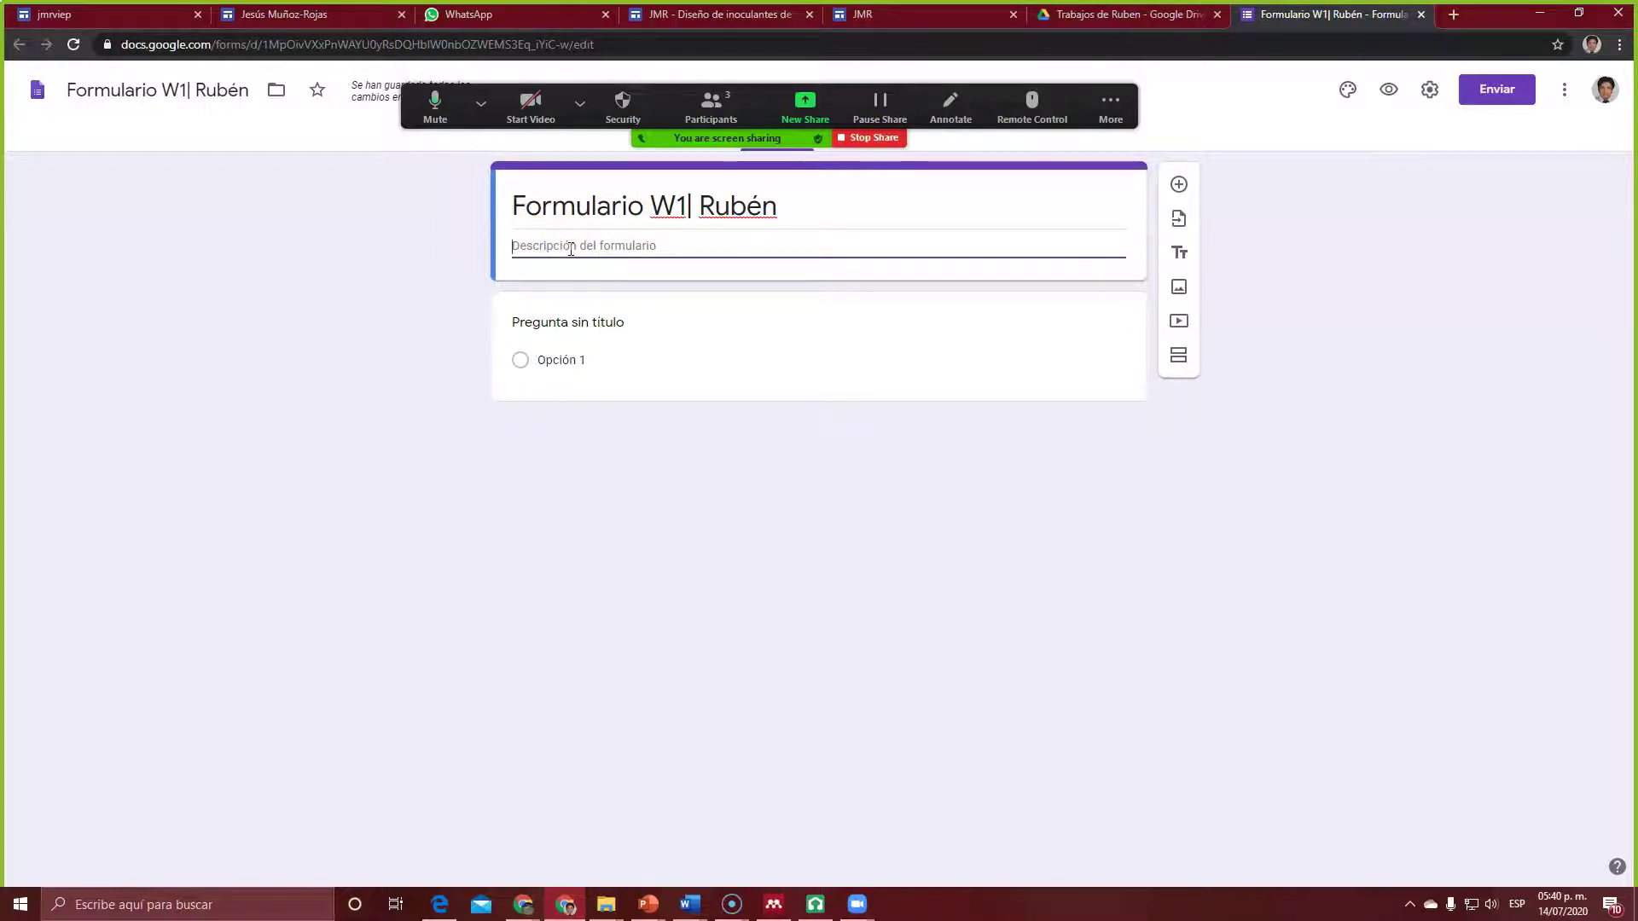
{"action": "type", "text": "Comparte a"}
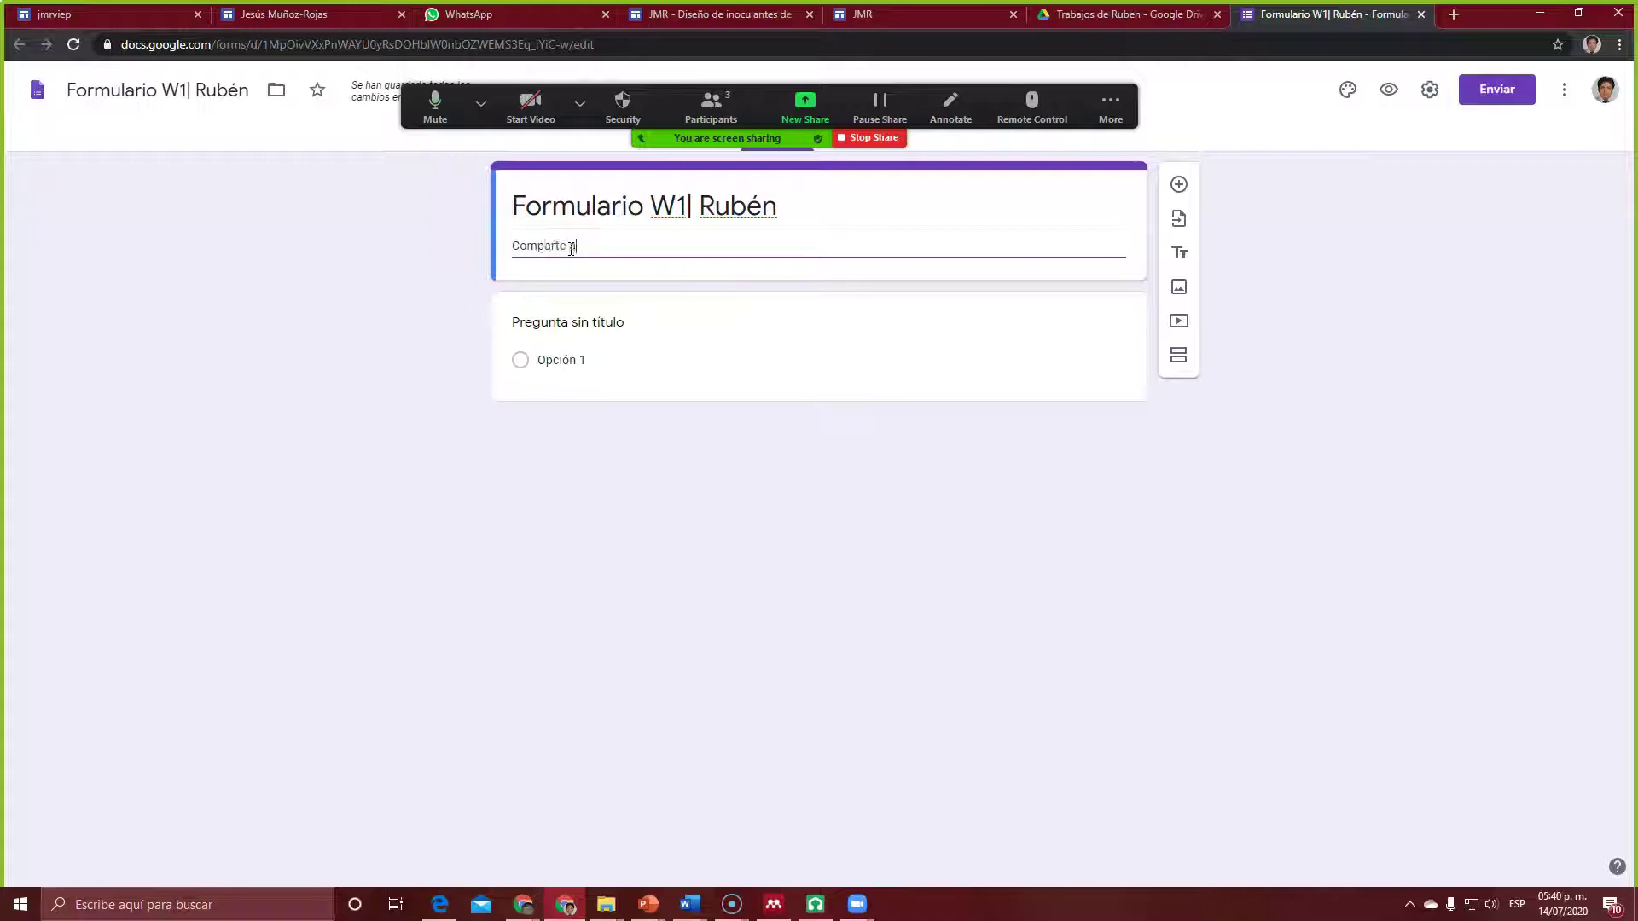
{"action": "type", "text": "quí tus comen"}
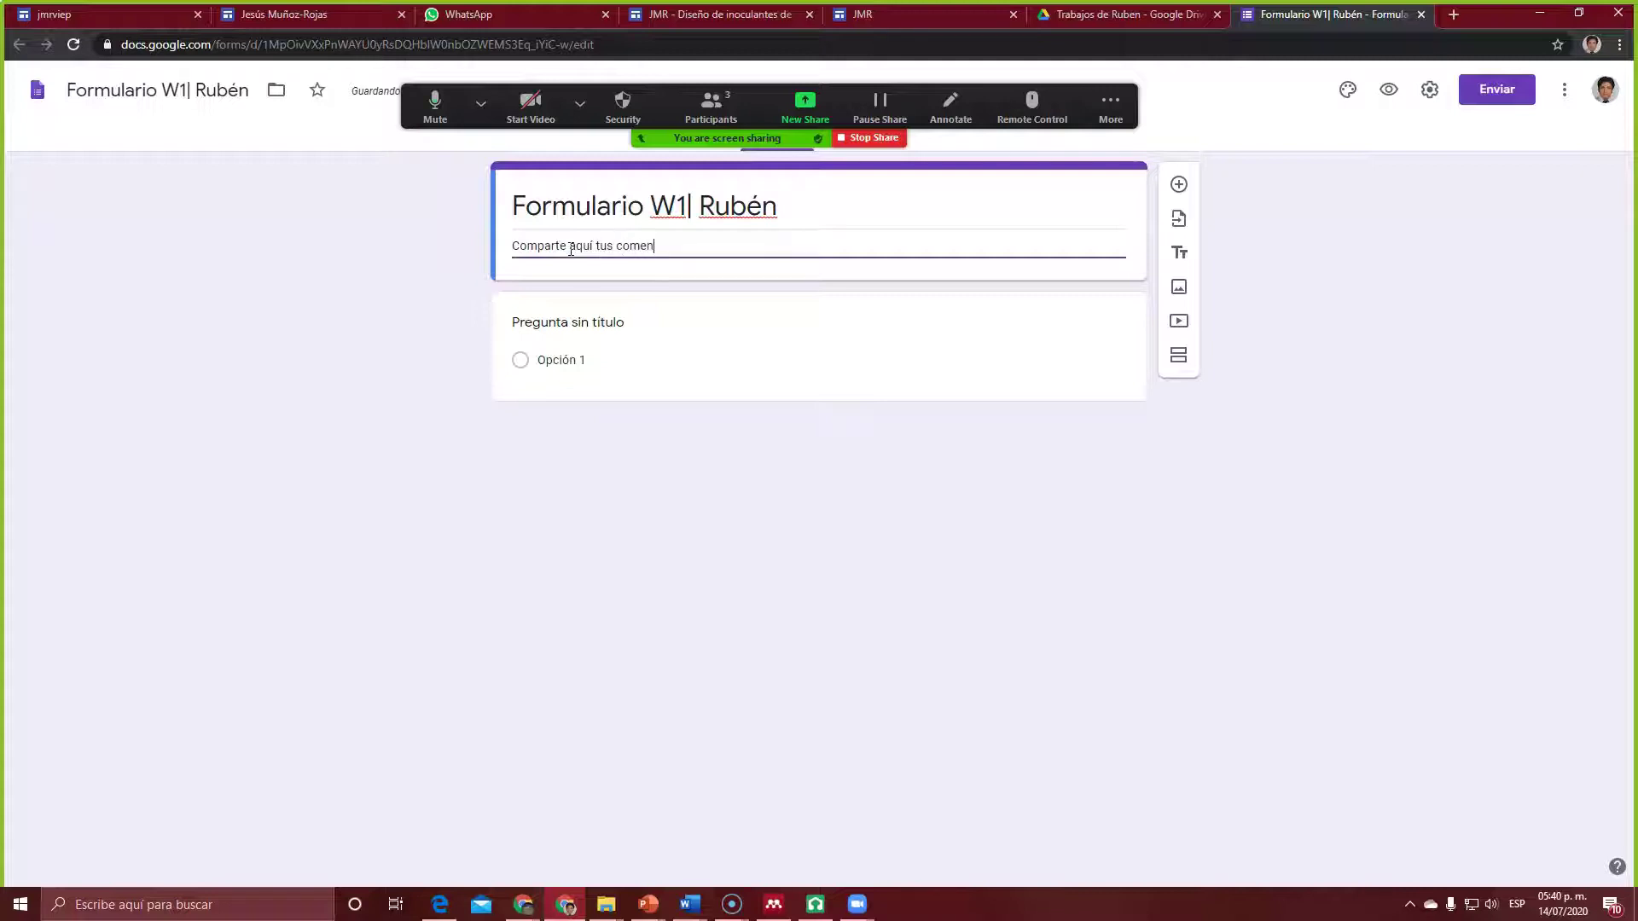
{"action": "type", "text": "tarios sobre este trabajo"}
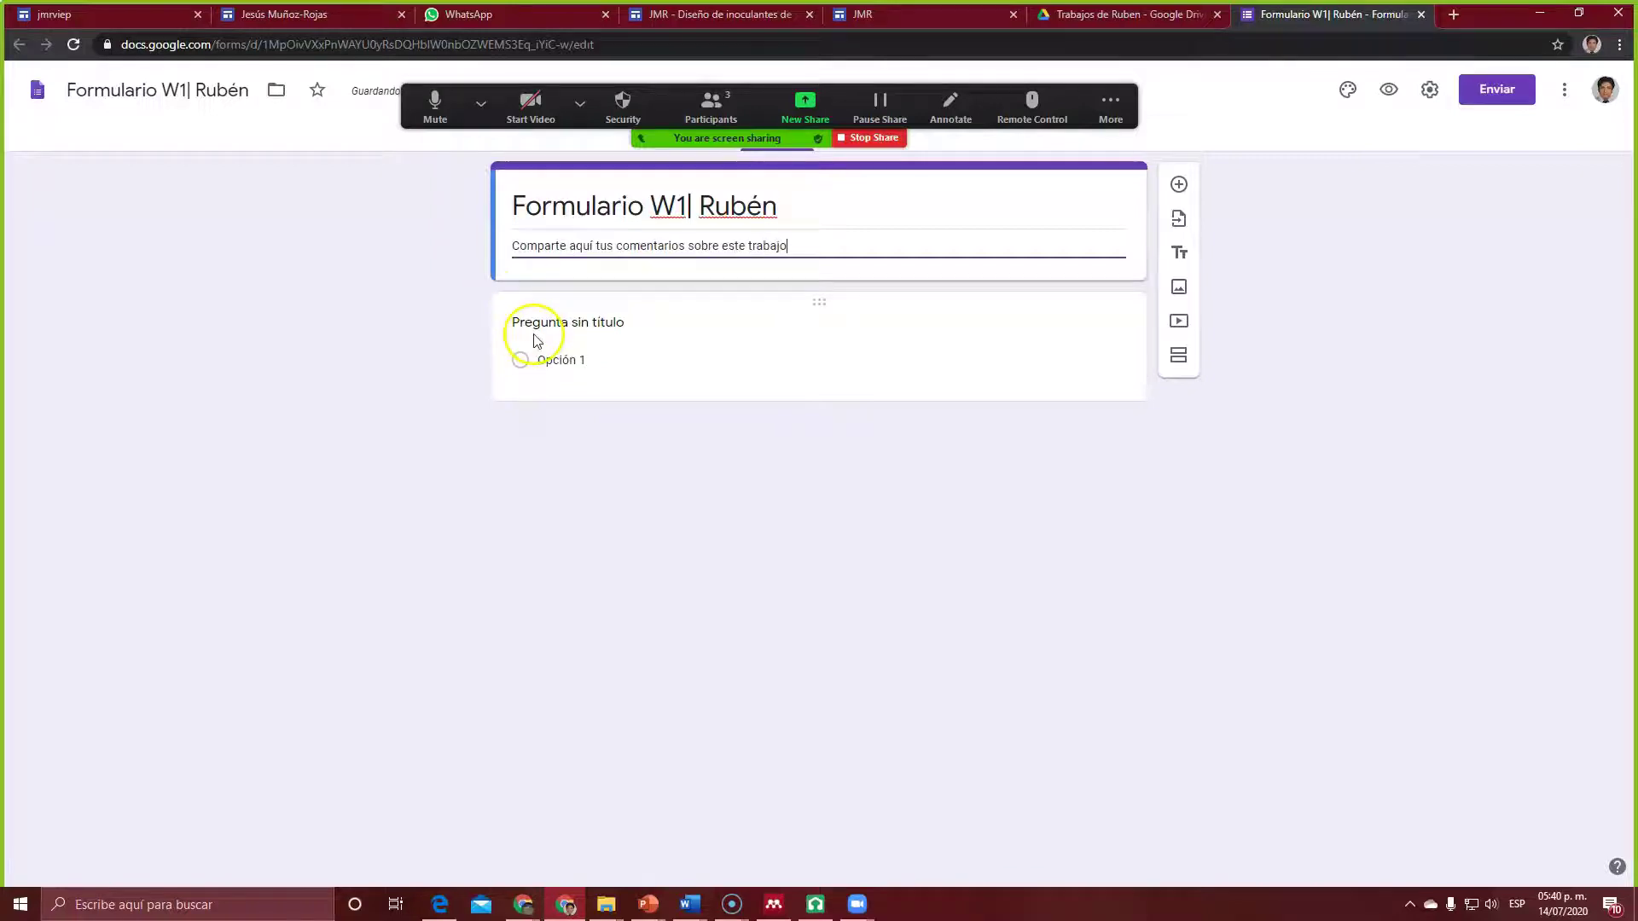
Step: Make the first question a required 'Nombre' short answer and enable automatic e-mail collection
{"action": "left_click", "coordinate": [584, 327]}
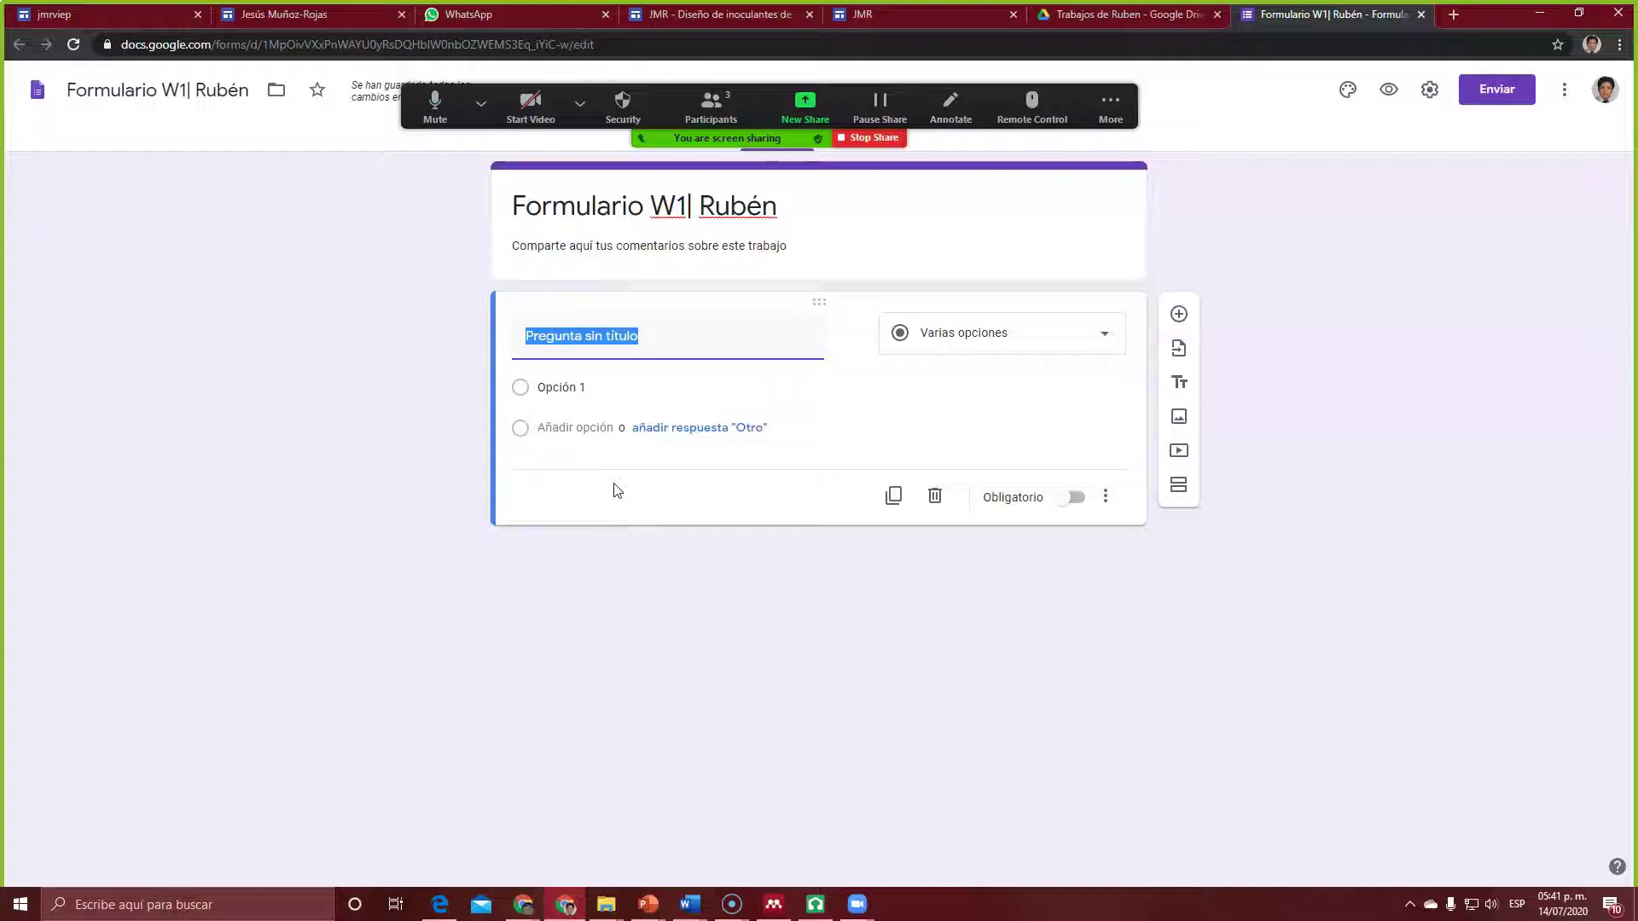
{"action": "type", "text": "Nombre"}
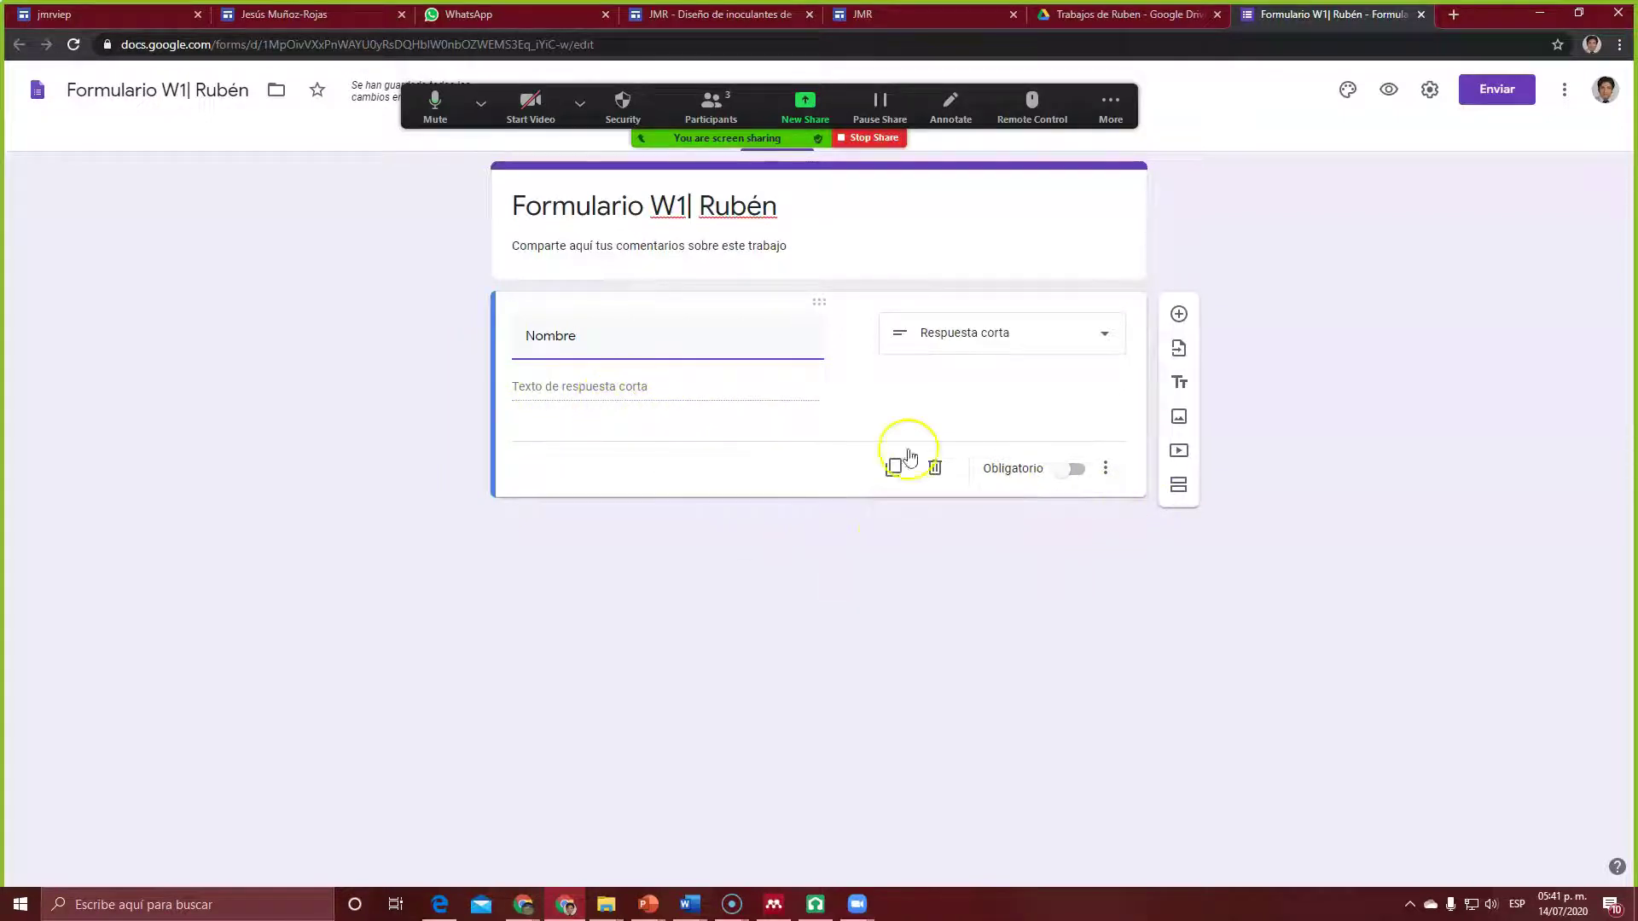
{"action": "left_click", "coordinate": [1081, 474]}
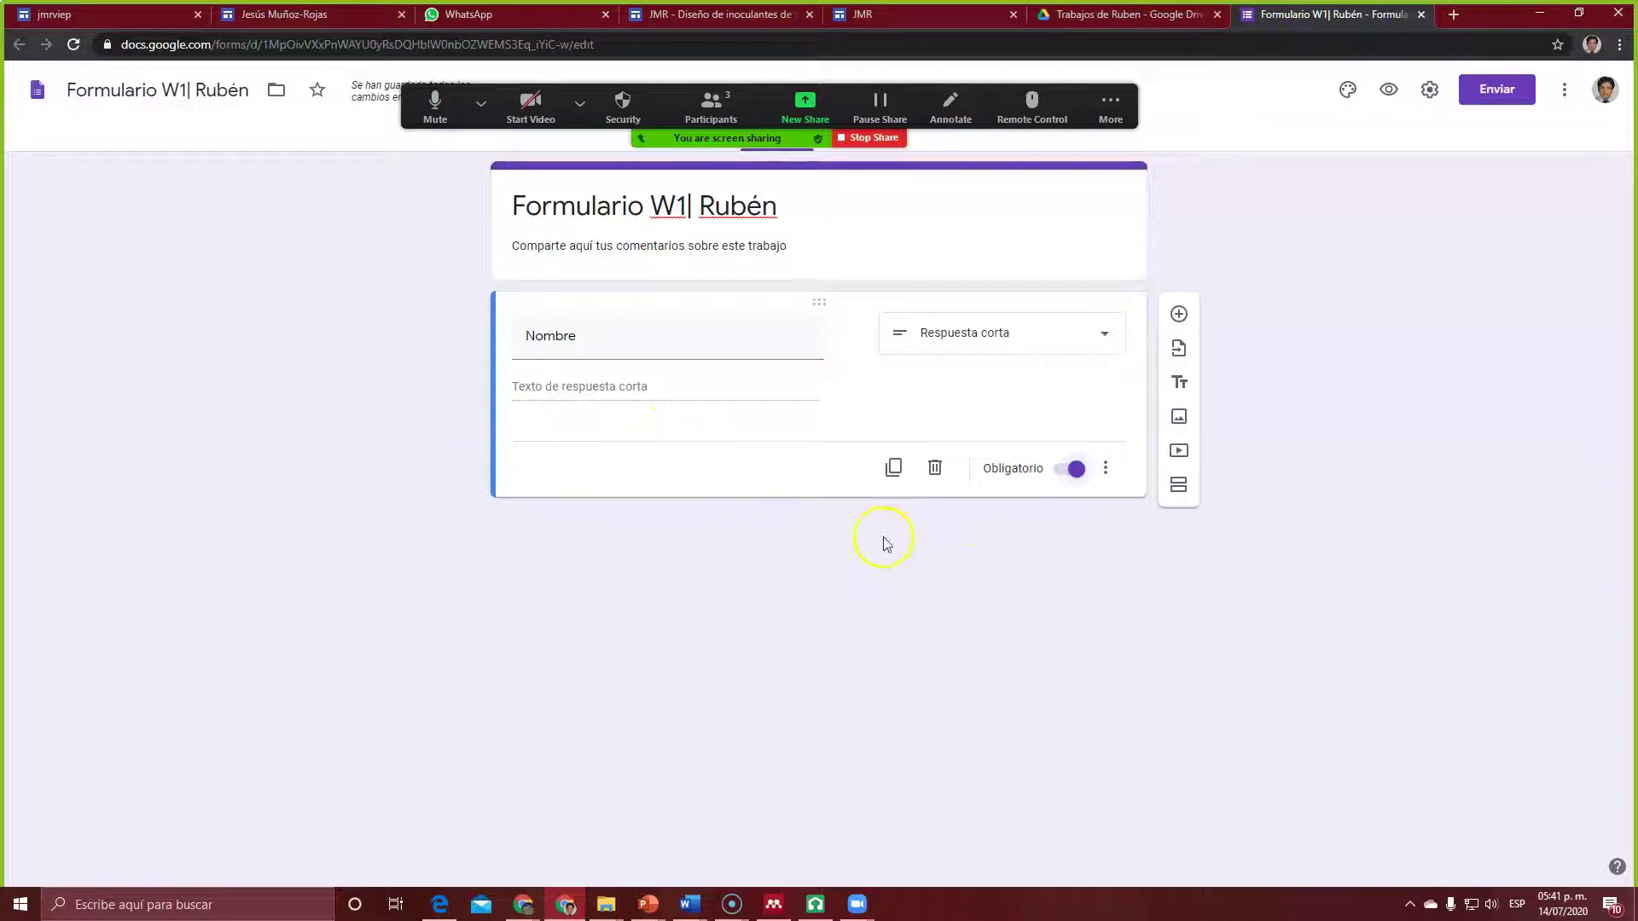
{"action": "left_click", "coordinate": [1179, 318]}
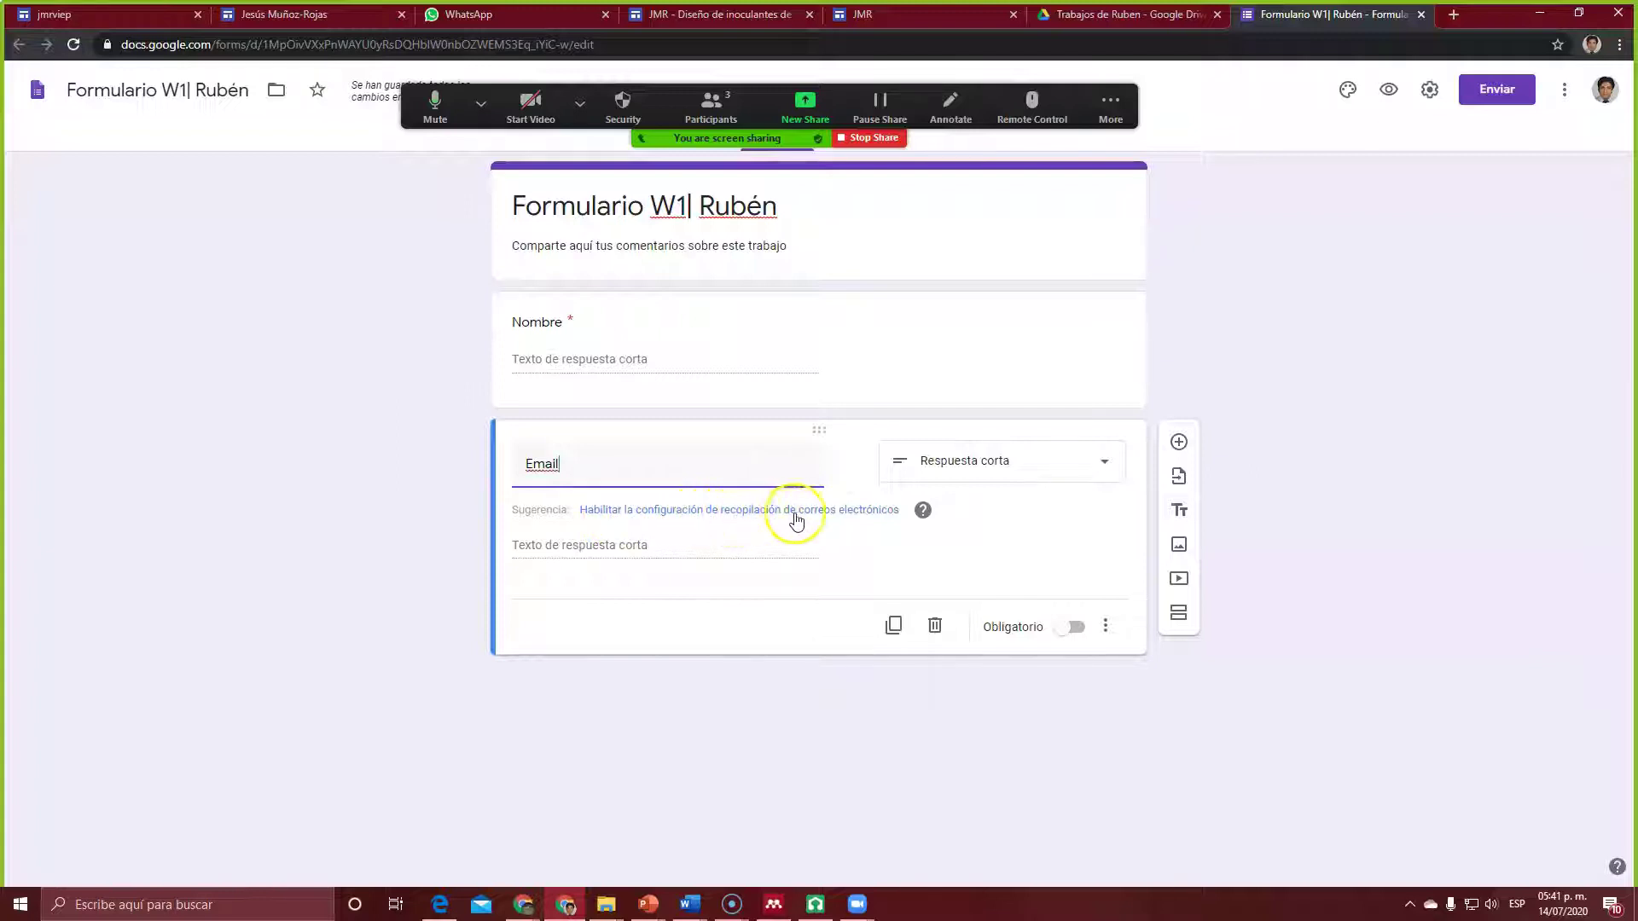
{"action": "left_click", "coordinate": [827, 511]}
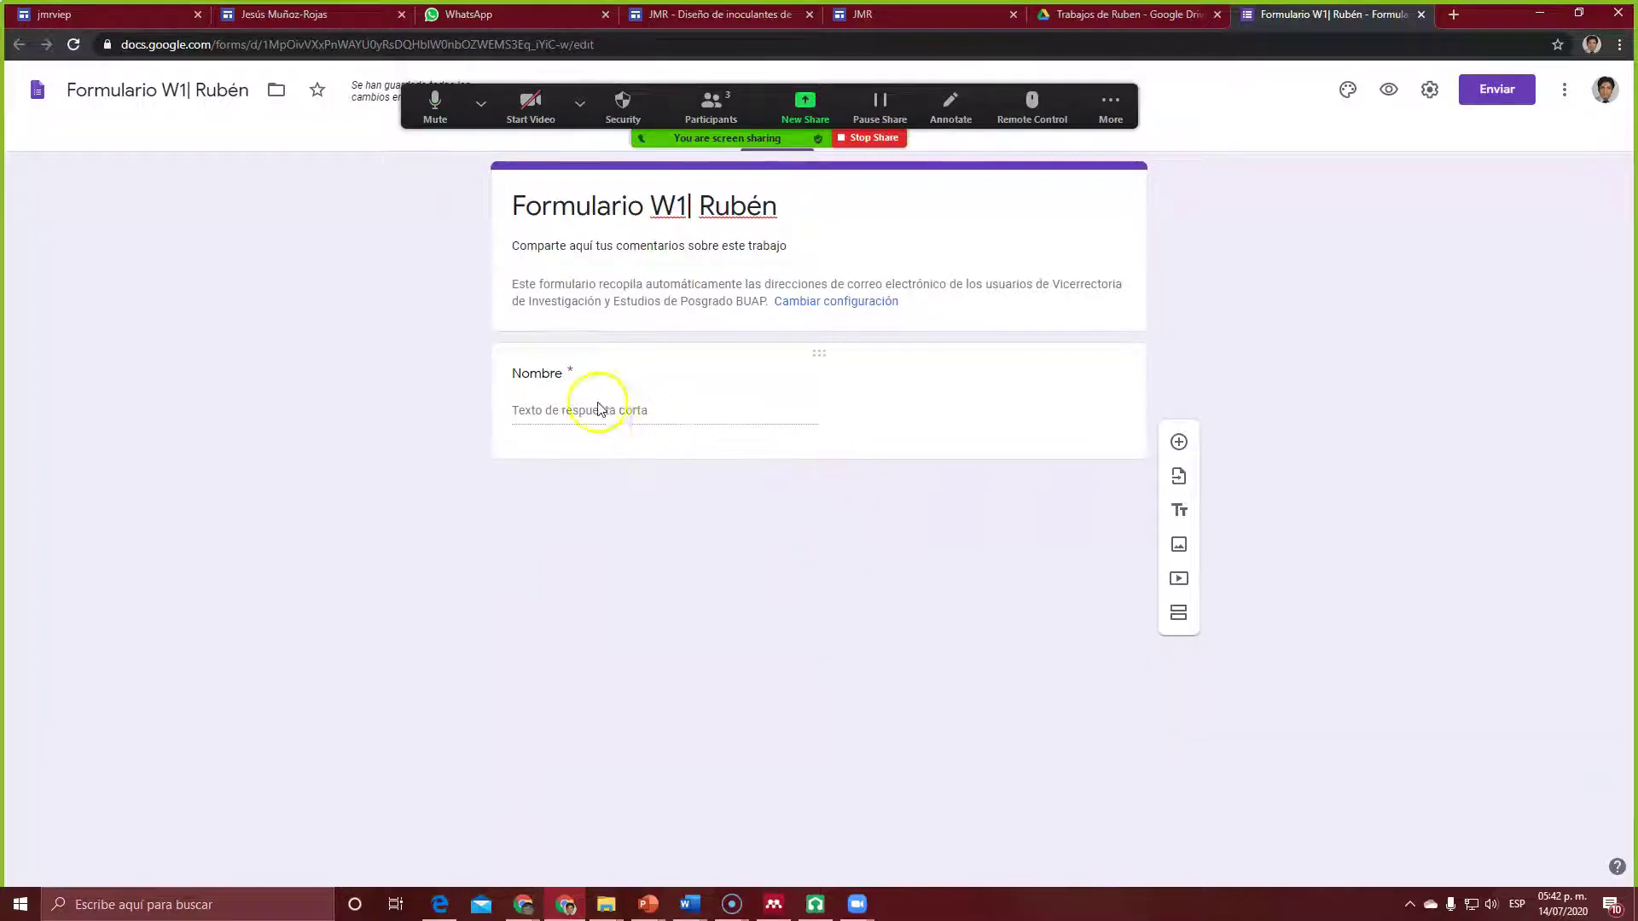
Step: Add a required Párrafo question titled 'Comentarios' and drag it below Nombre
{"action": "left_click", "coordinate": [1178, 442]}
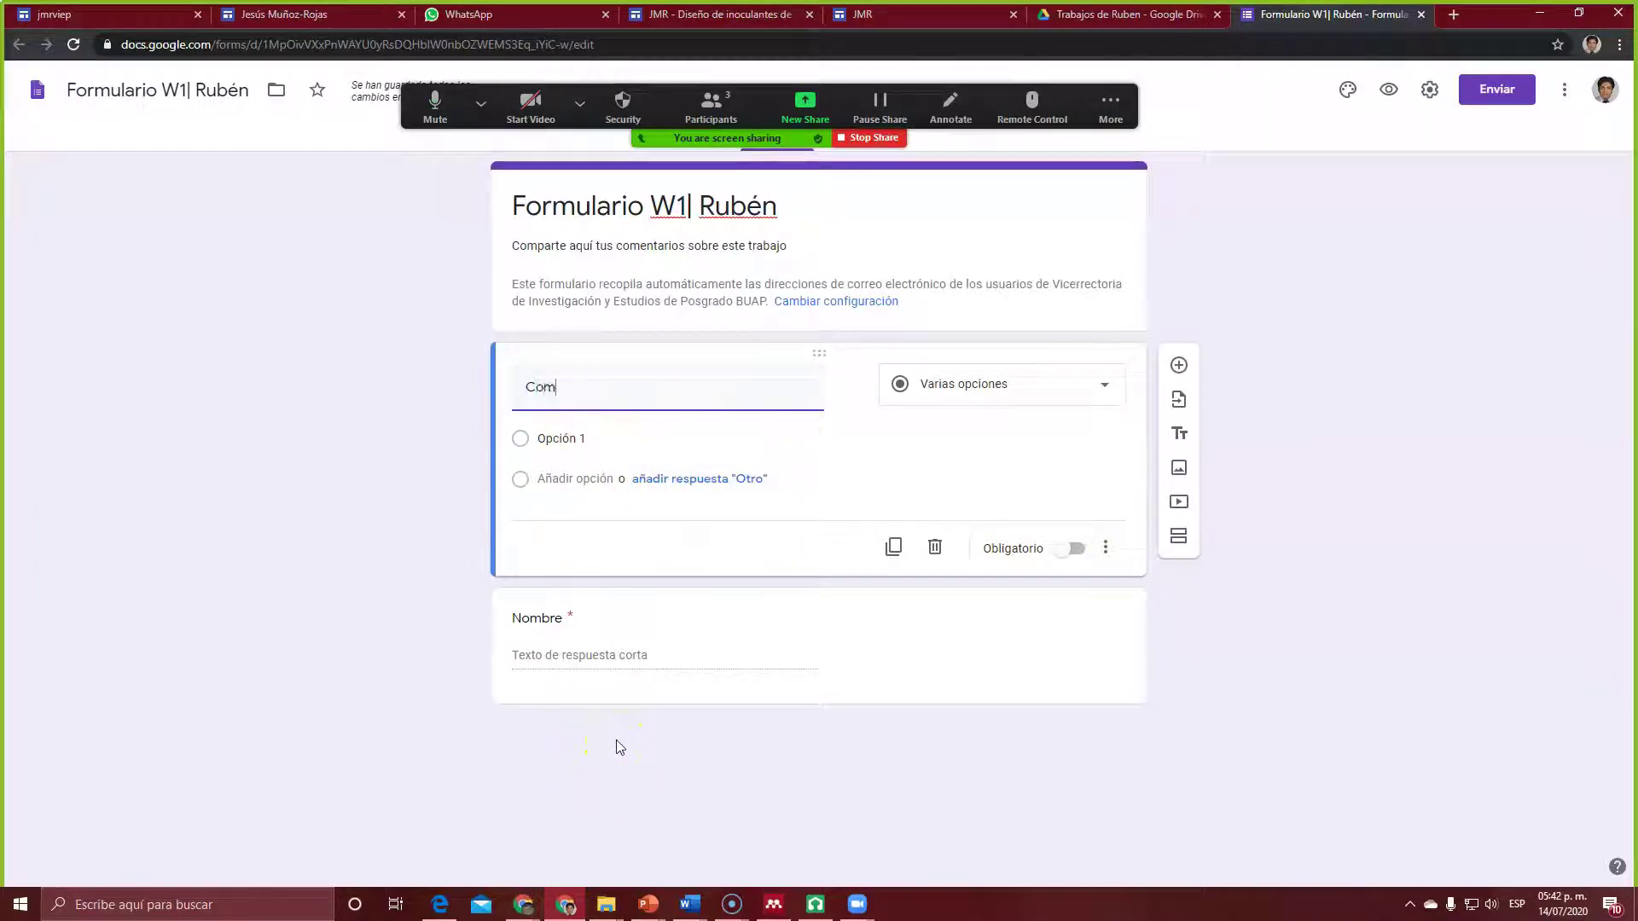
{"action": "type", "text": "ios"}
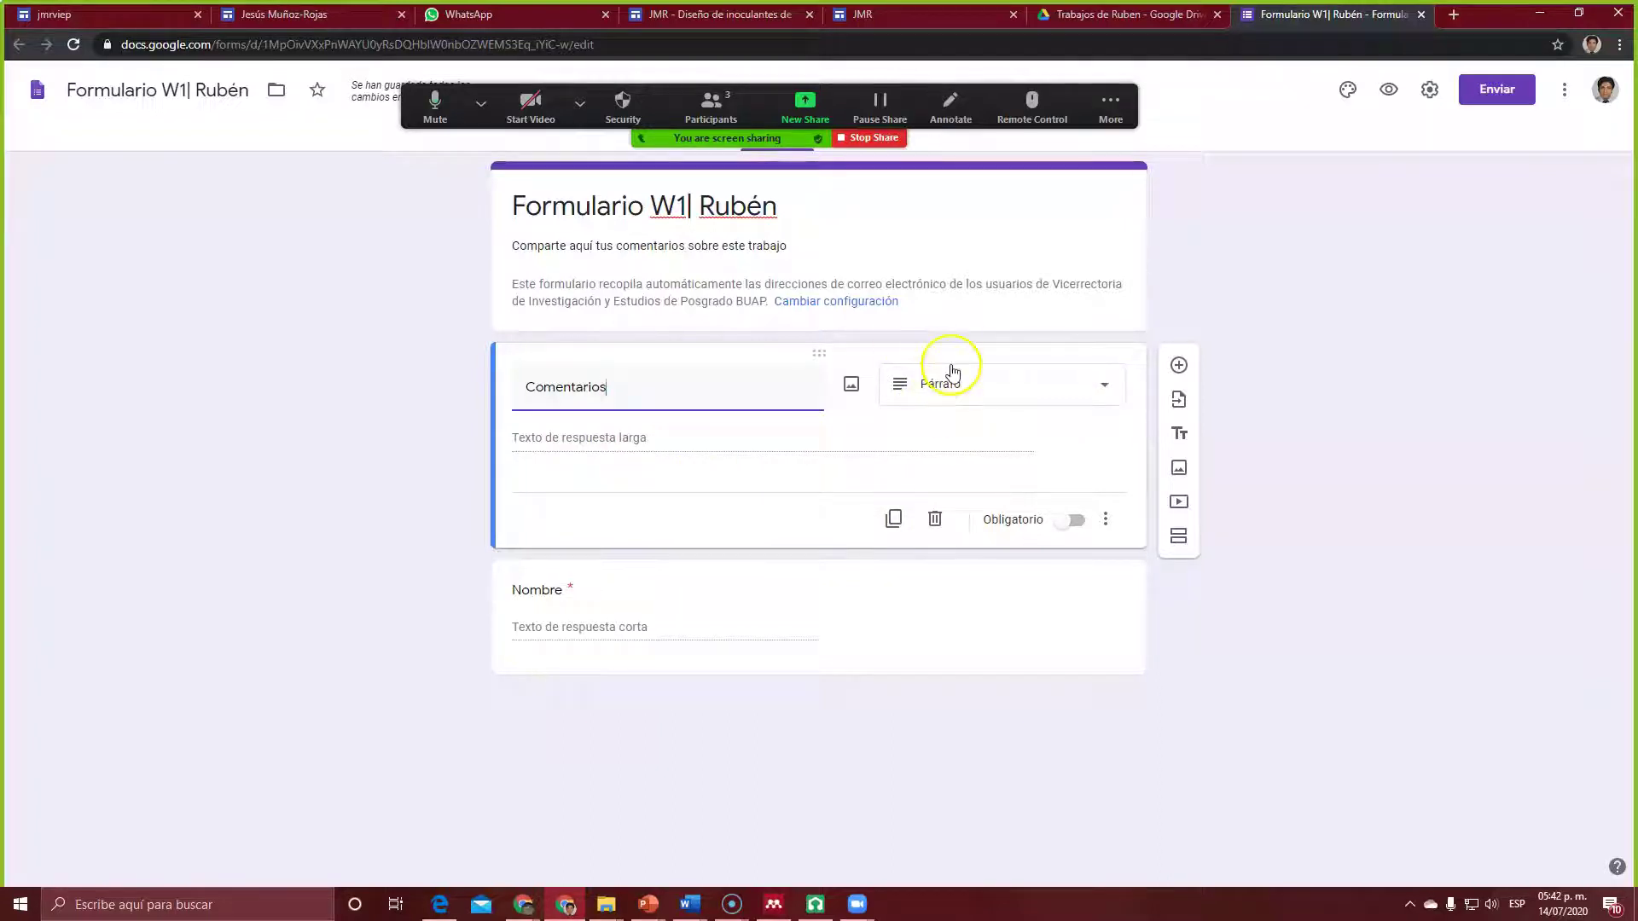
{"action": "left_click", "coordinate": [1104, 389]}
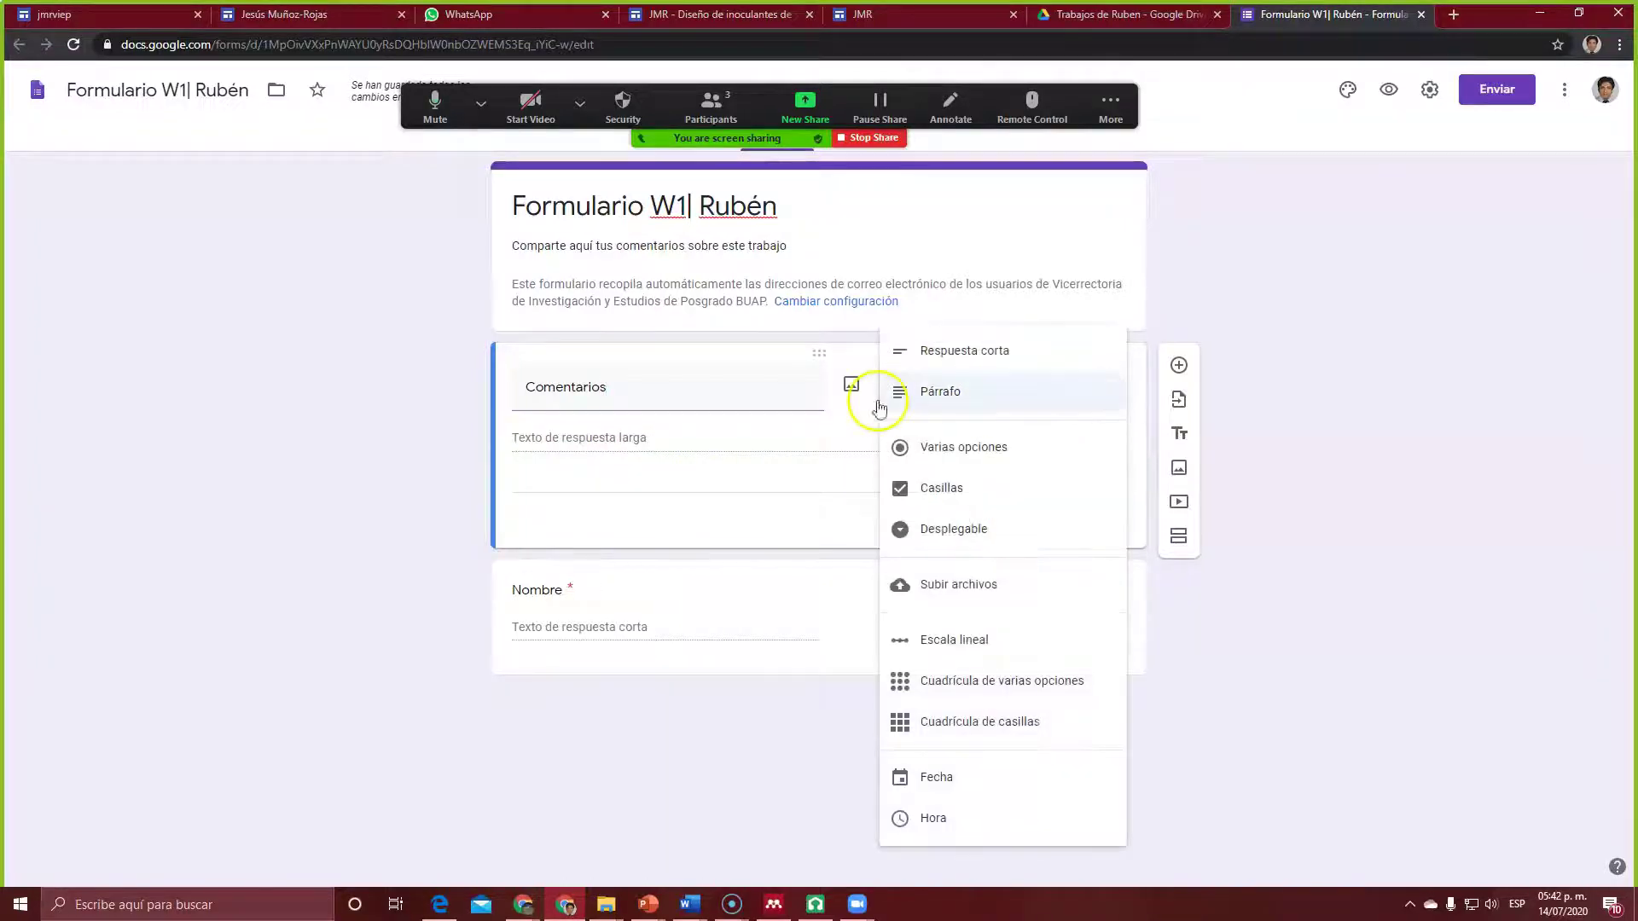
{"action": "left_click", "coordinate": [954, 394]}
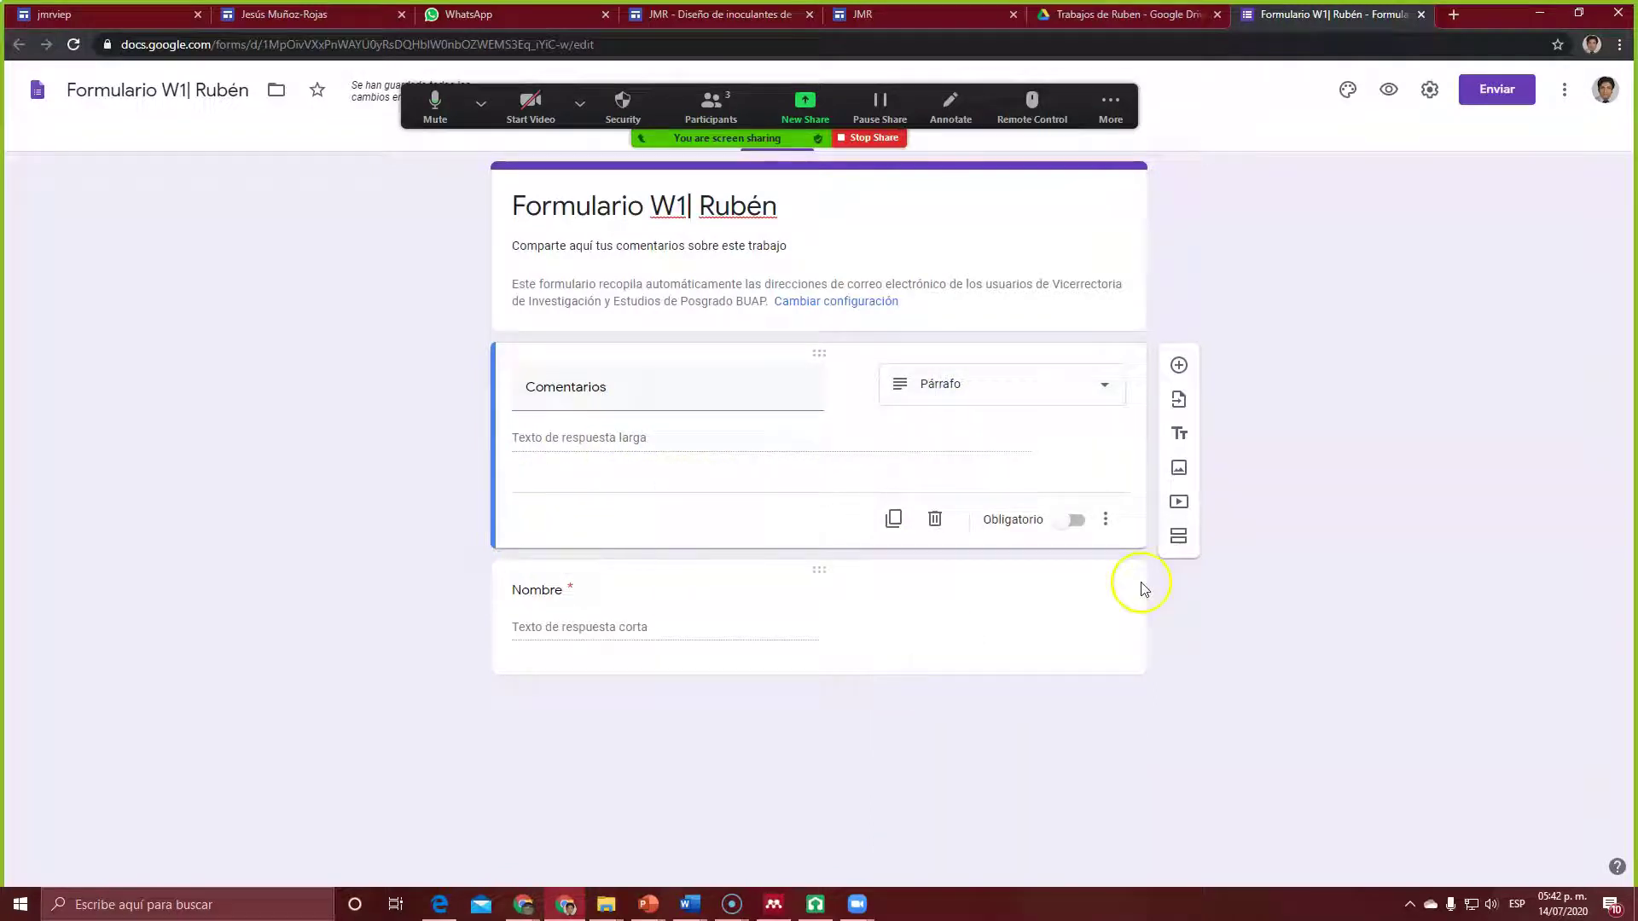
{"action": "left_click", "coordinate": [1076, 520]}
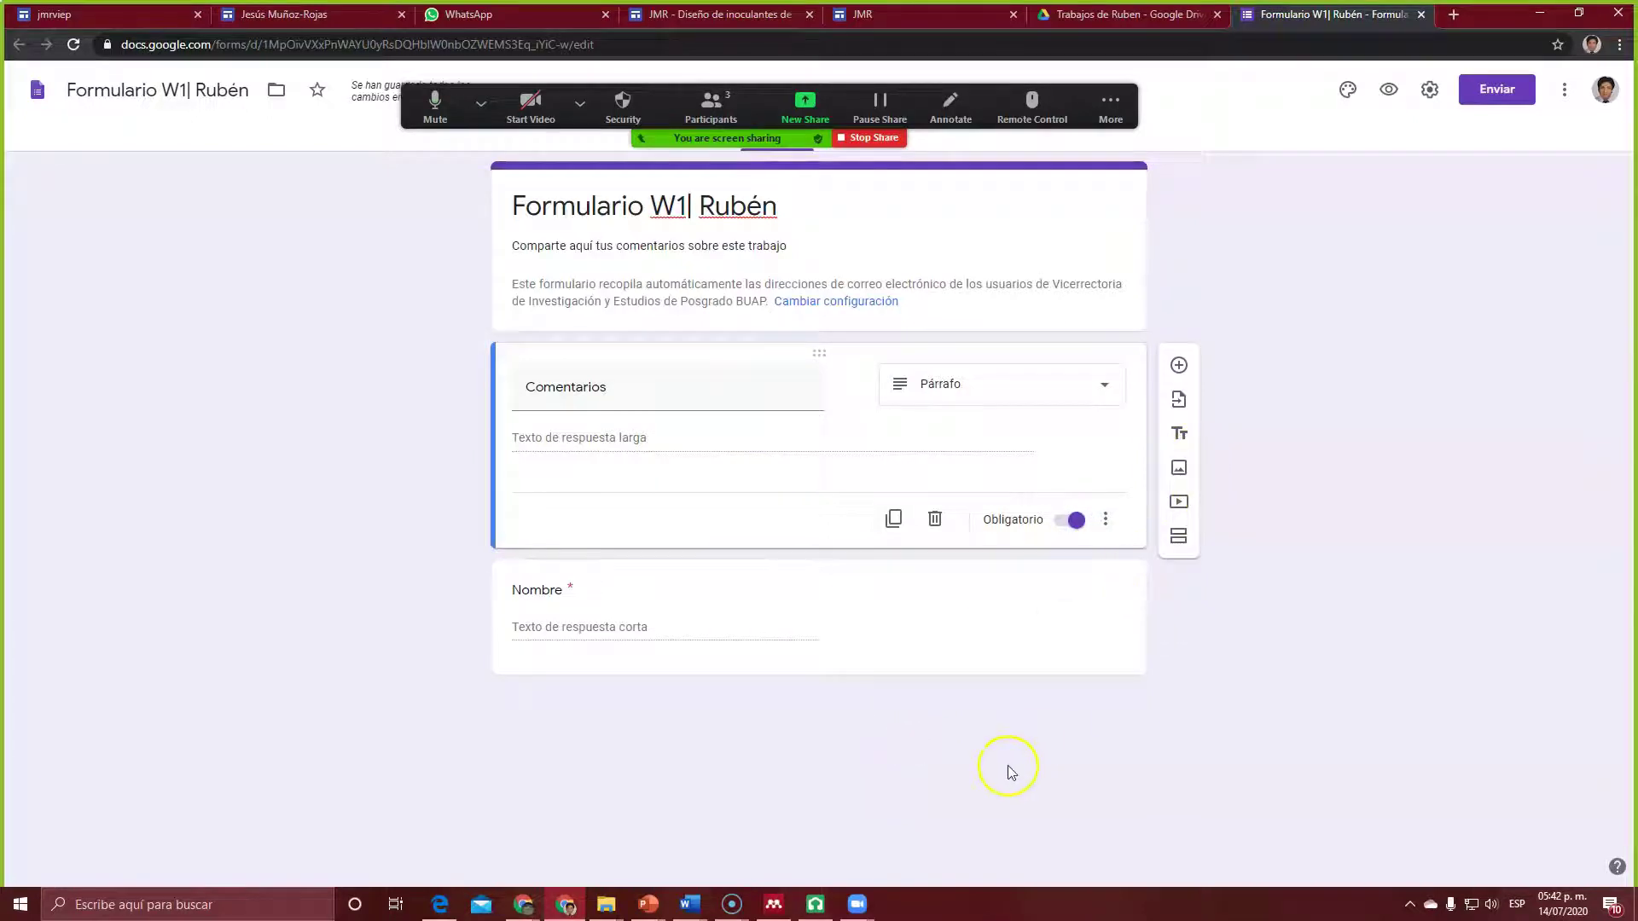
{"action": "left_click_drag", "start_coordinate": [638, 356], "coordinate": [636, 733]}
{"action": "left_click_drag", "start_coordinate": [642, 675], "coordinate": [691, 798]}
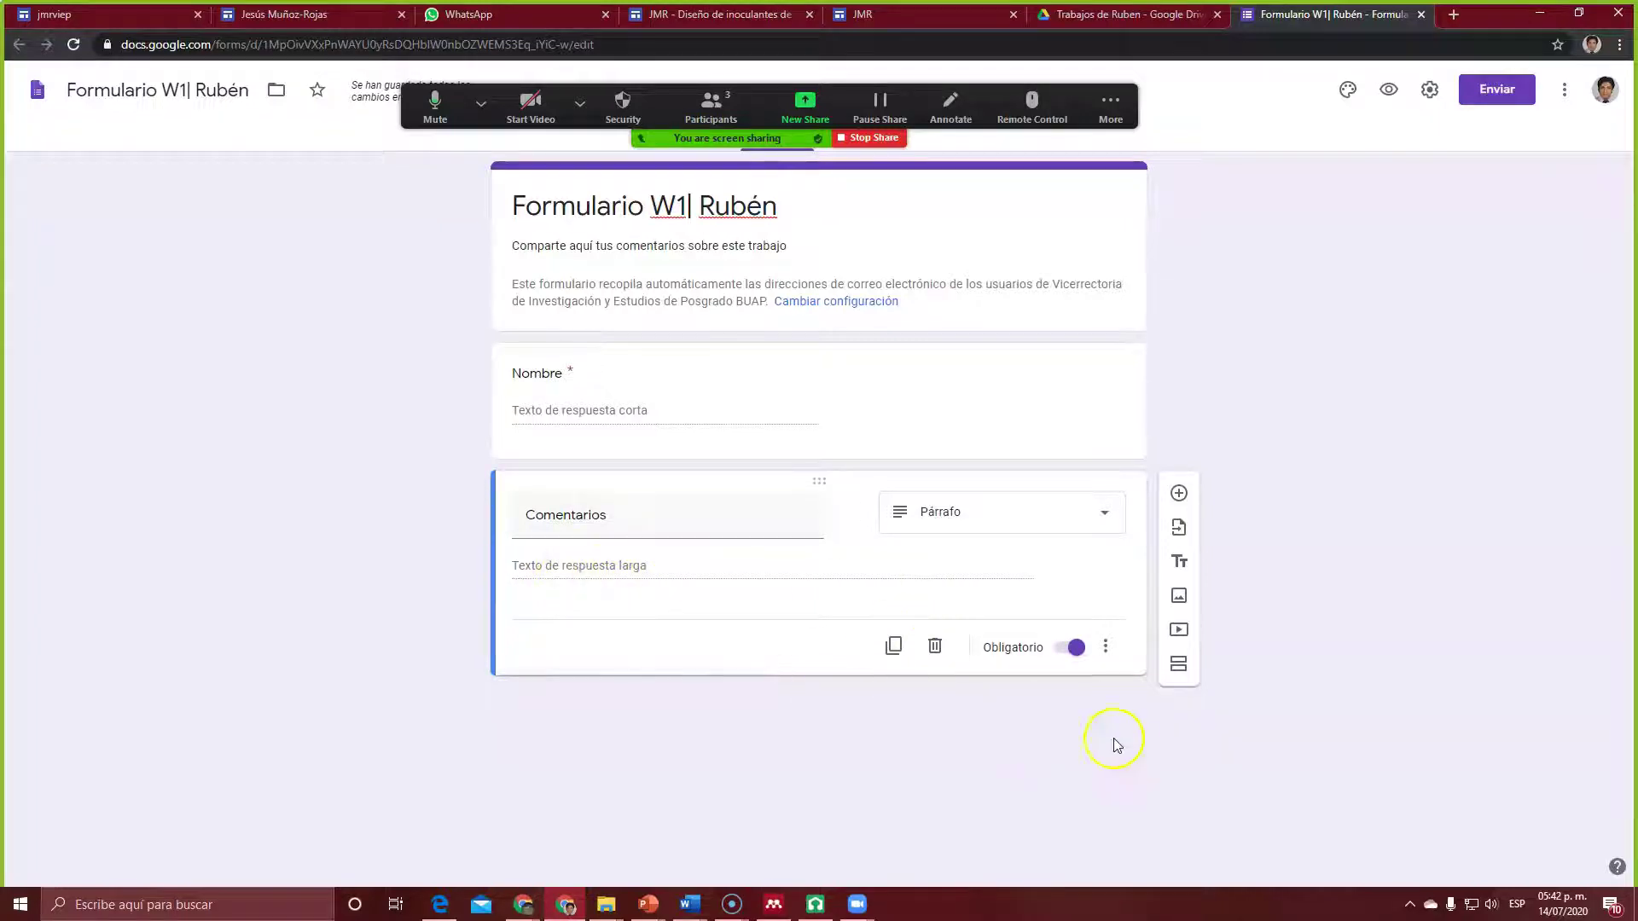
Step: Add a Subir archivos question titled 'Inserta un archivo', accepting the Drive upload notice
{"action": "left_click", "coordinate": [1178, 495]}
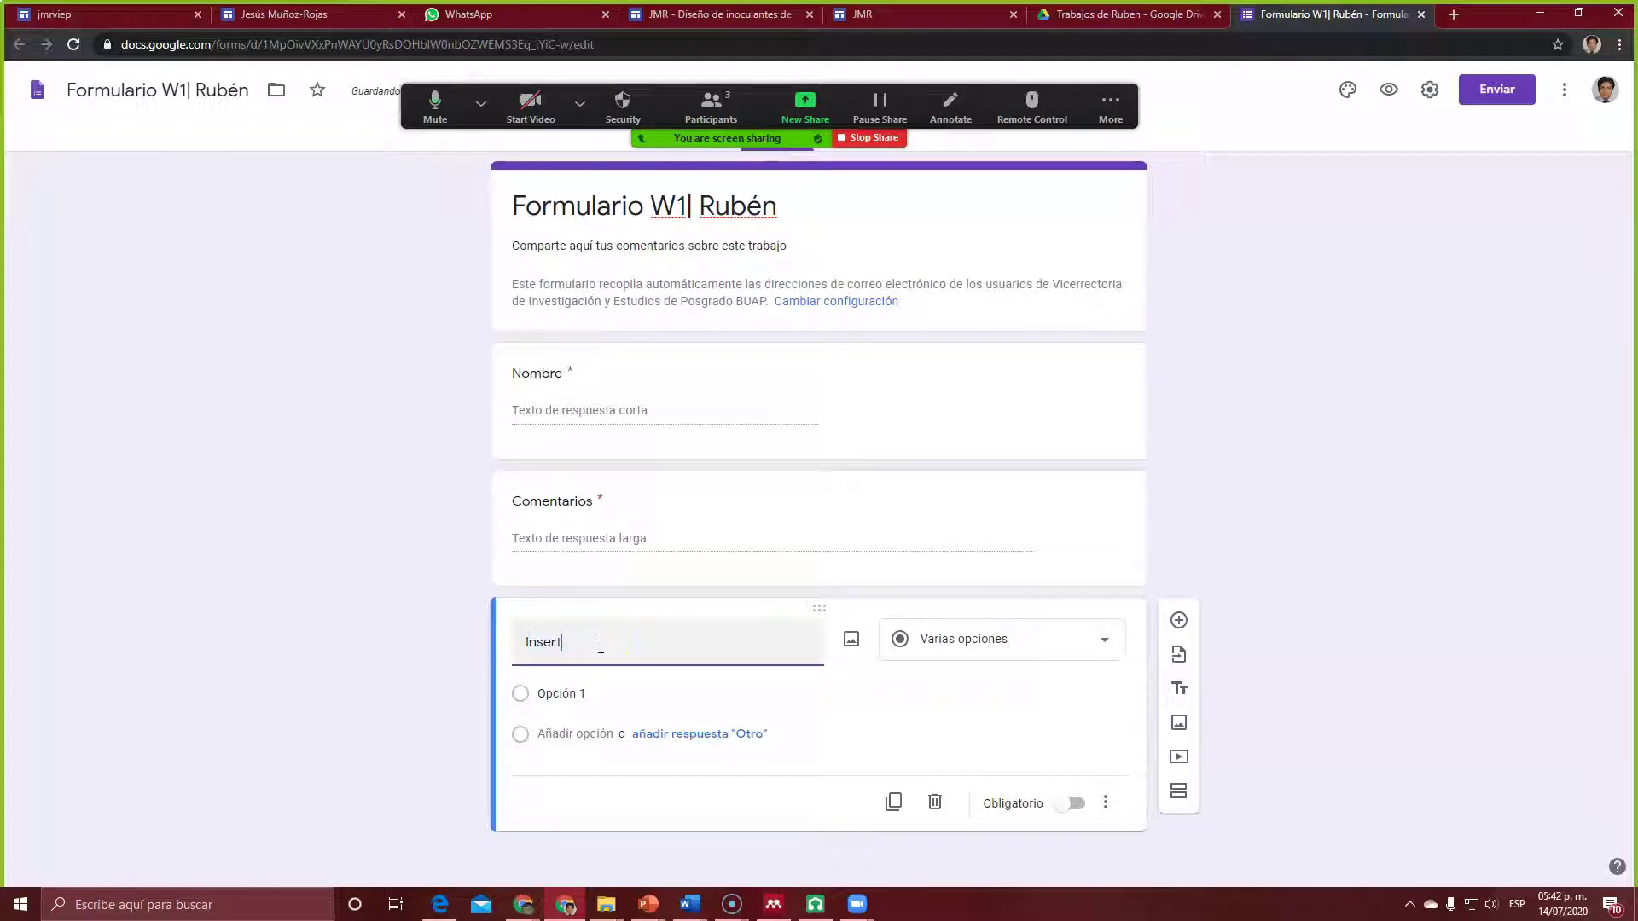
{"action": "type", "text": "un archivo P"}
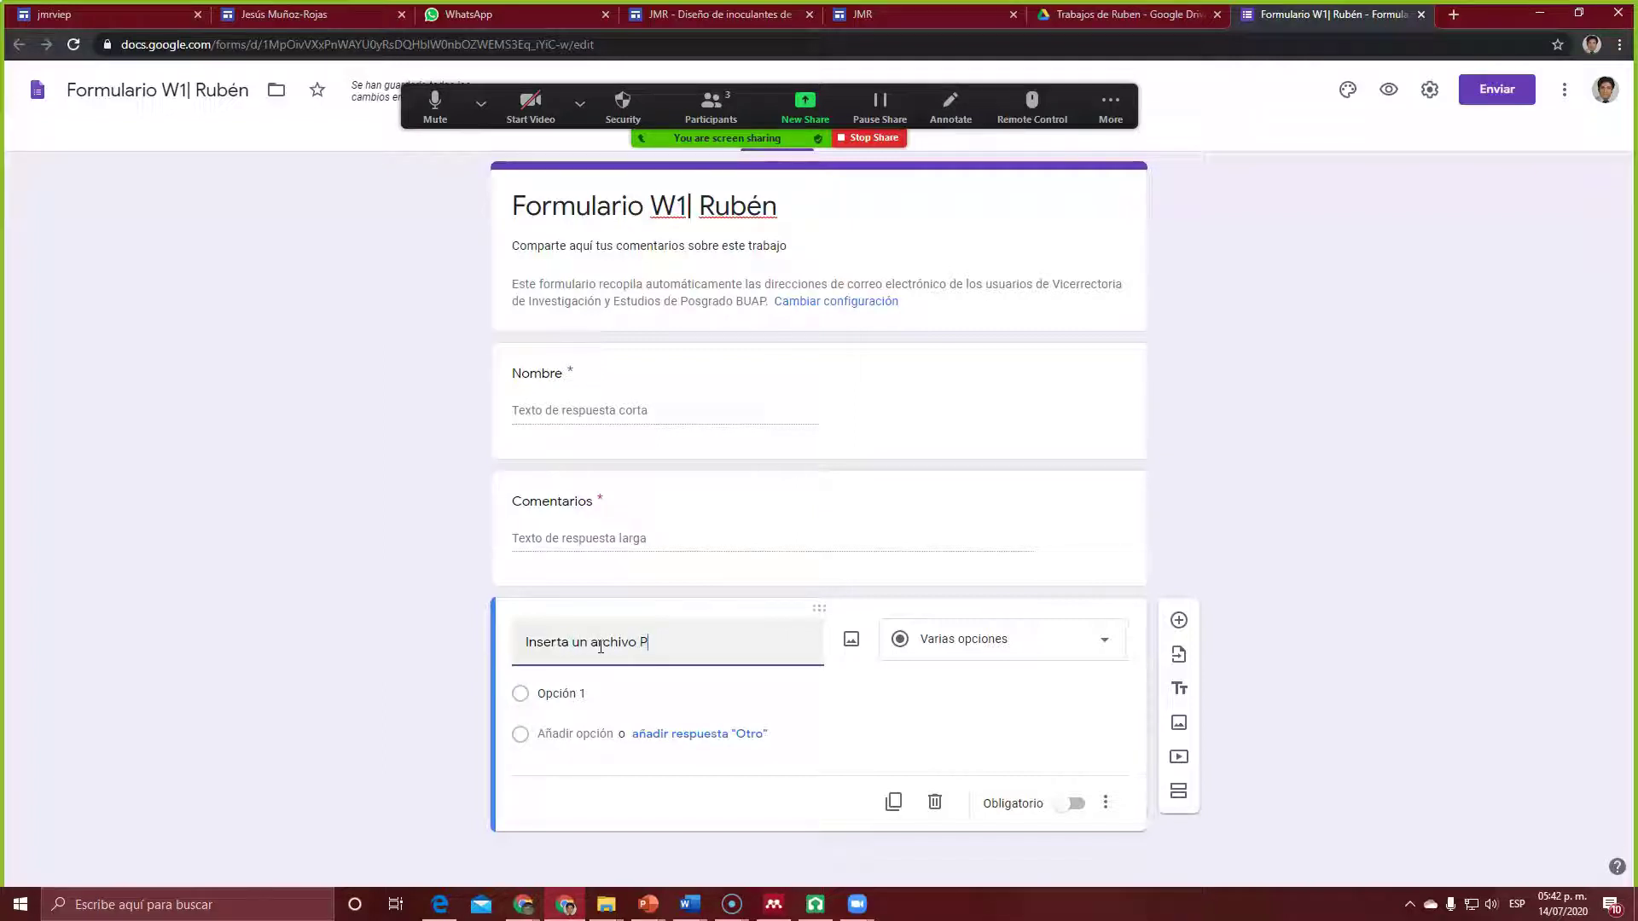
{"action": "type", "text": "D"}
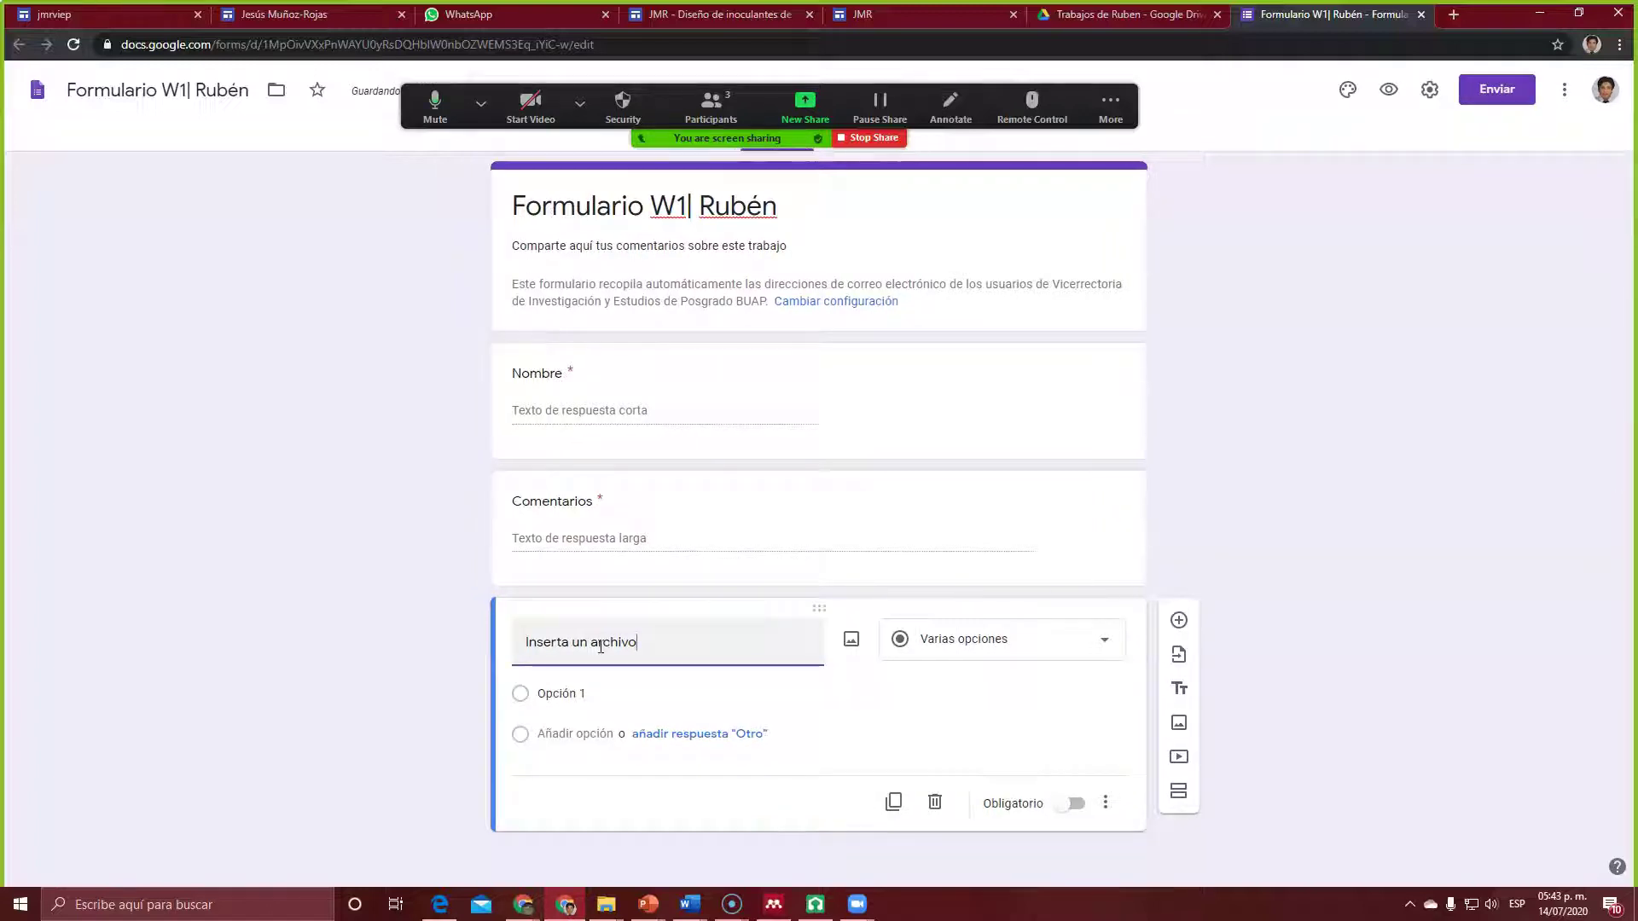
{"action": "left_click", "coordinate": [1104, 643]}
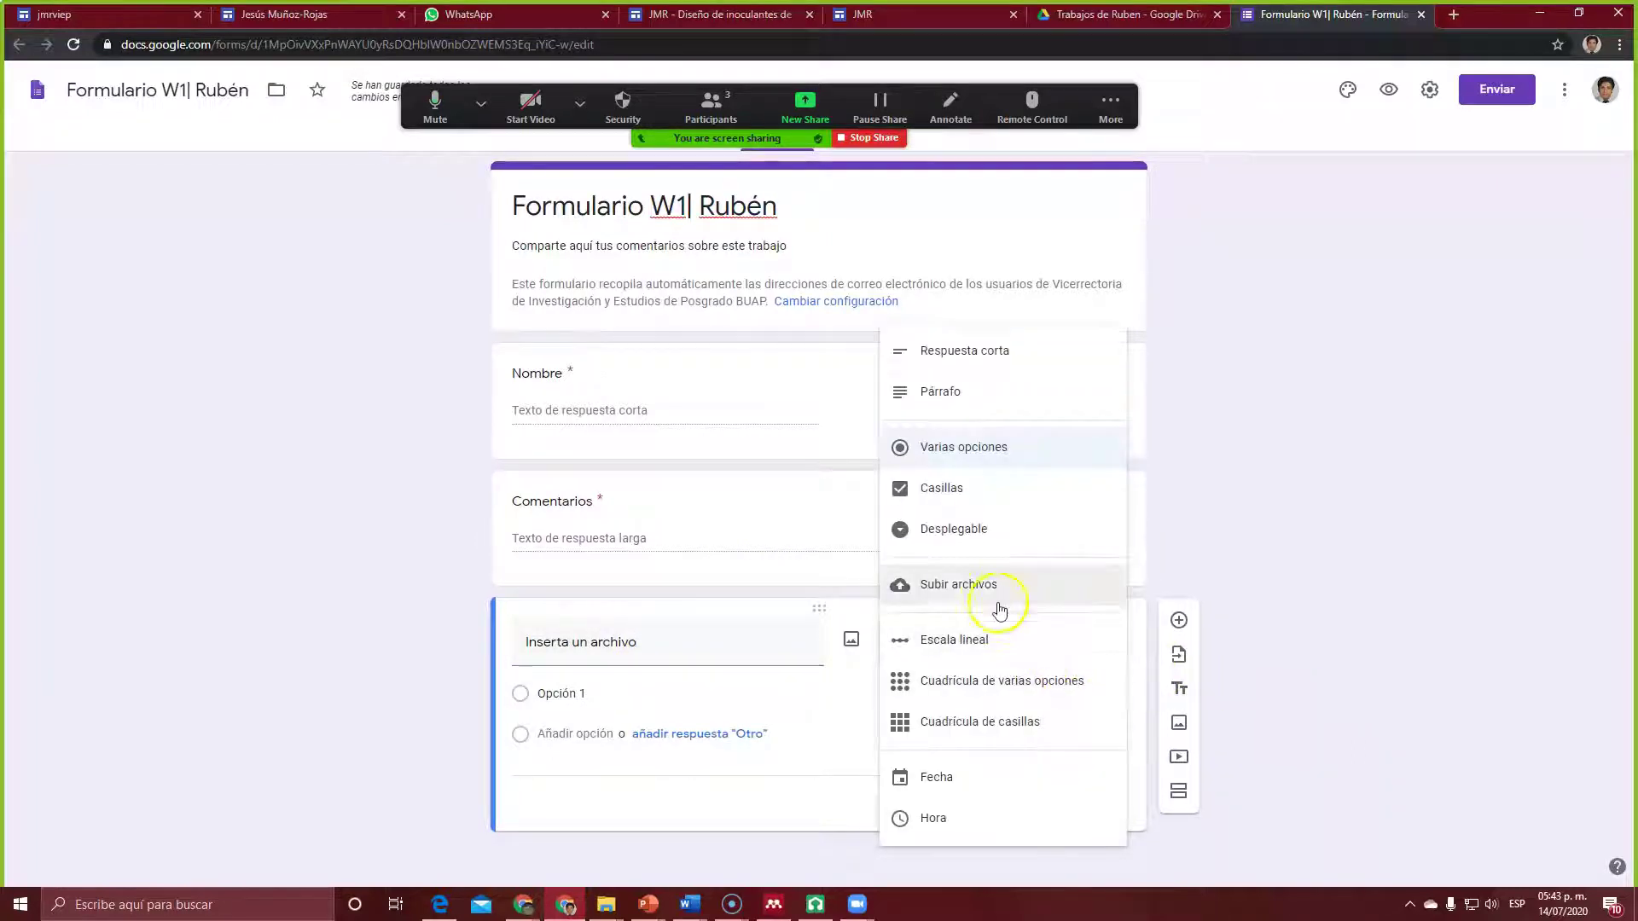
{"action": "left_click", "coordinate": [957, 587]}
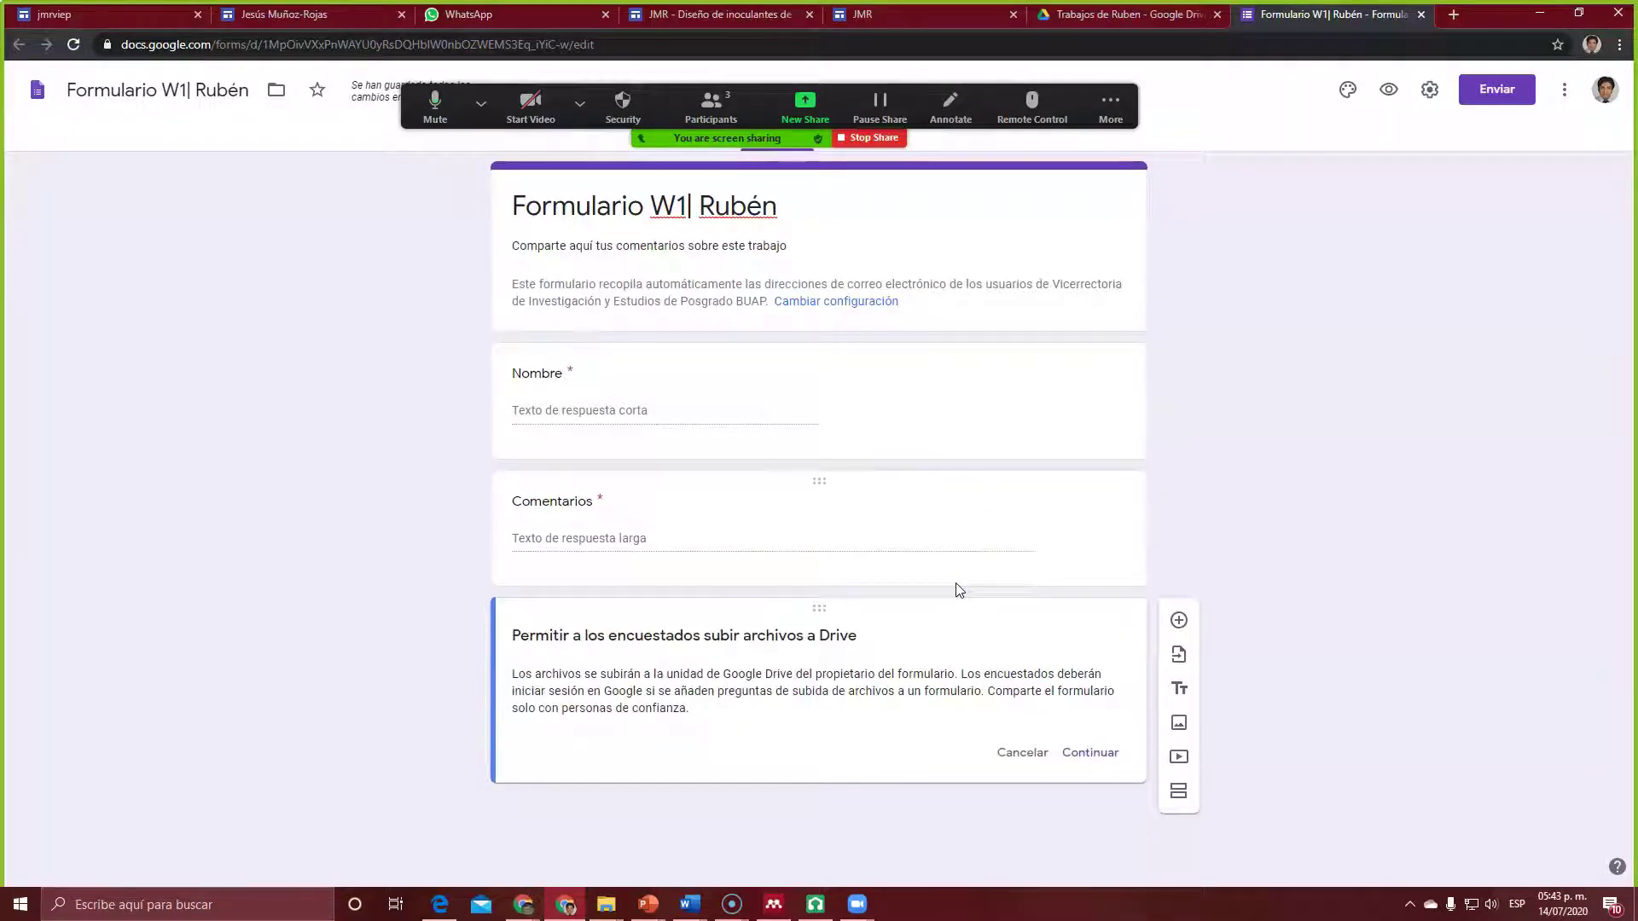
{"action": "left_click", "coordinate": [1081, 755]}
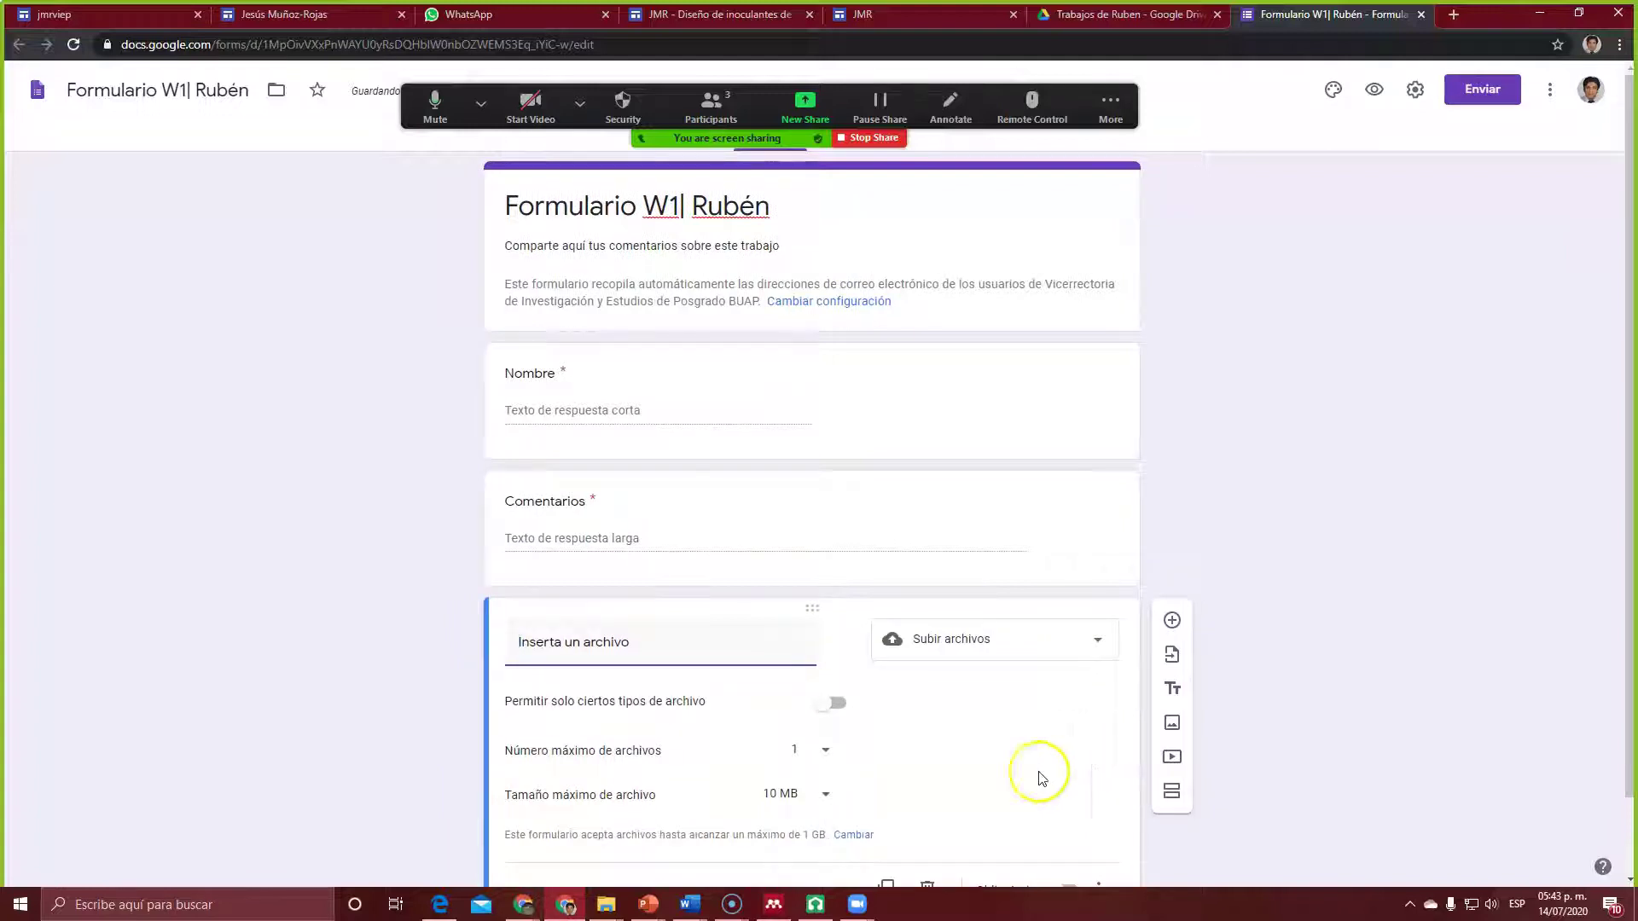
{"action": "scroll", "coordinate": [920, 764], "scroll_direction": "down", "scroll_amount": 1}
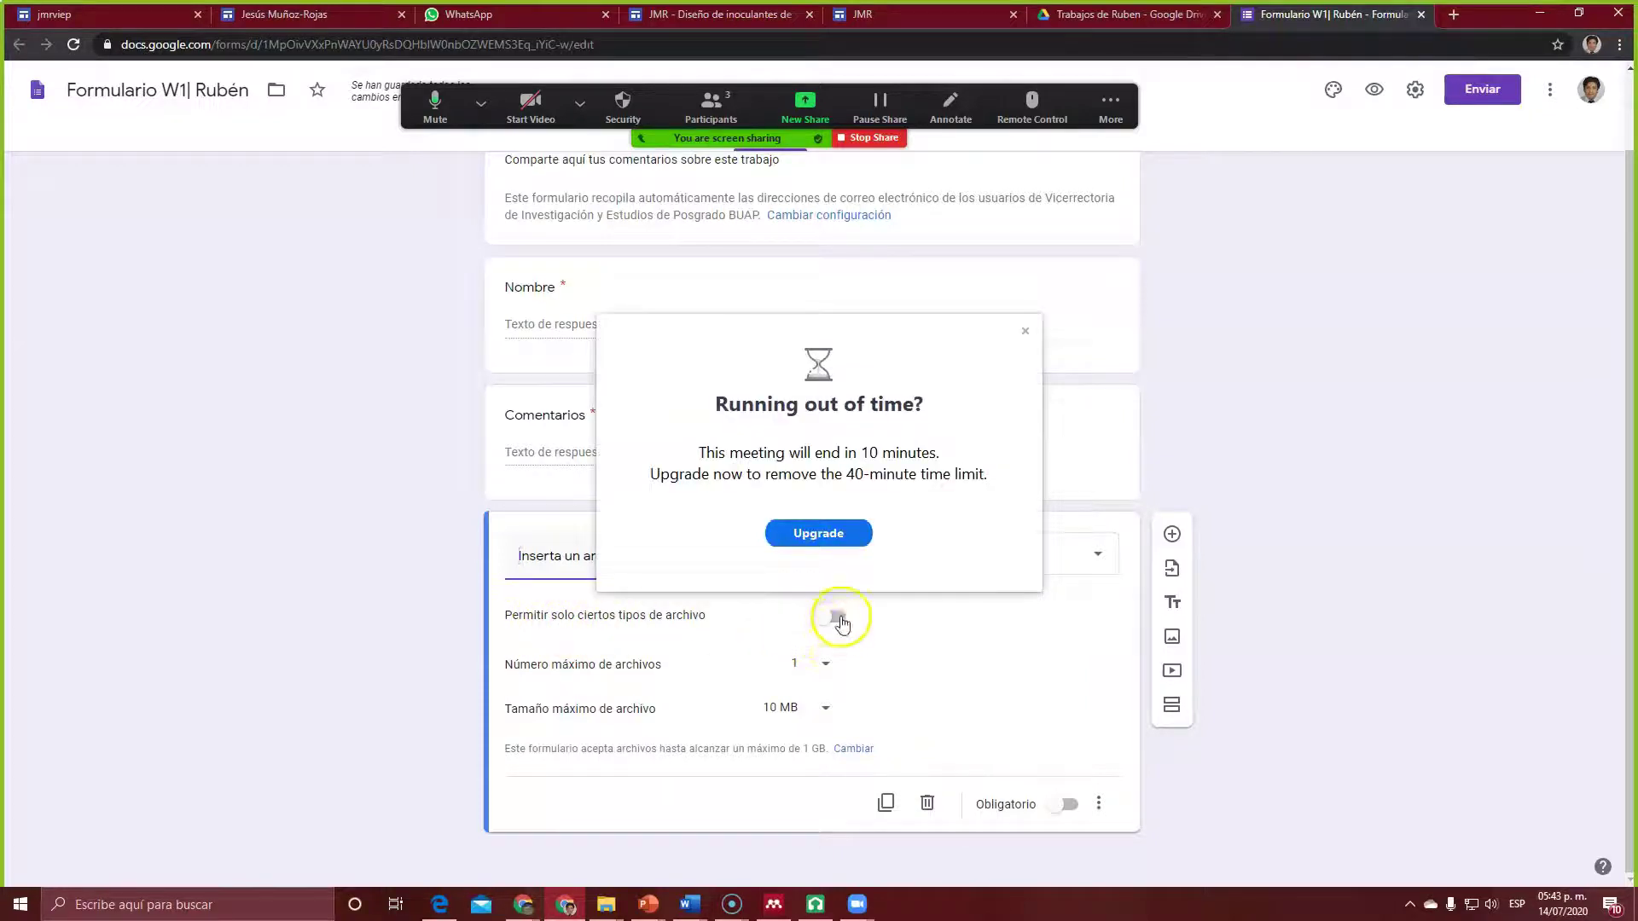
{"action": "left_click", "coordinate": [1025, 331]}
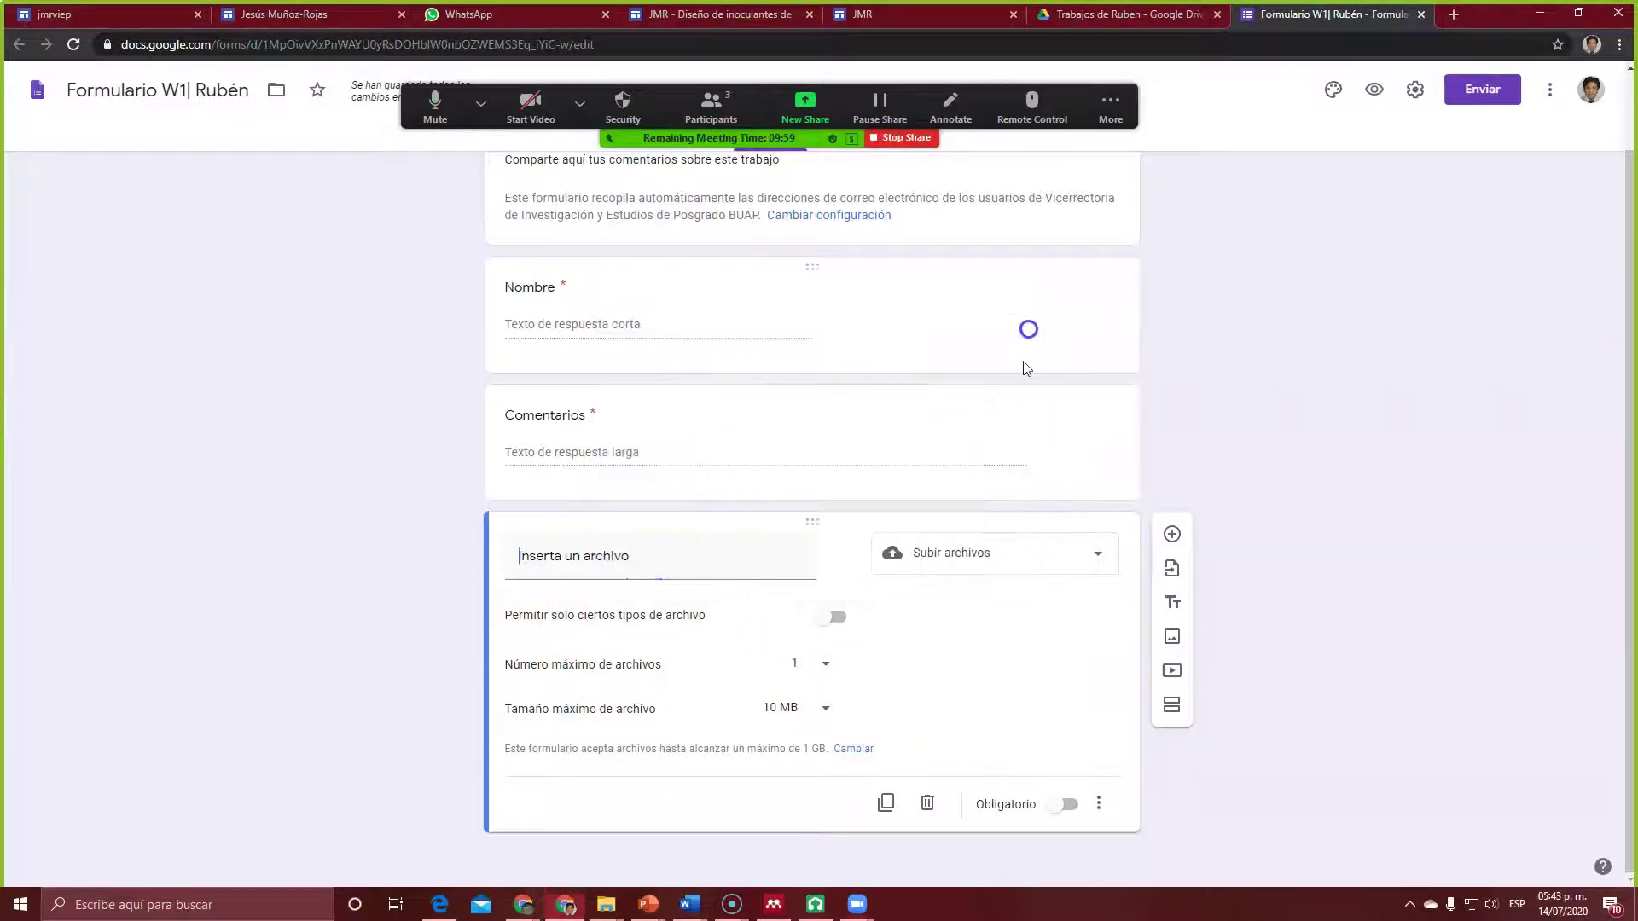
Step: Restrict uploads to Documento, PDF and Imagen files, leaving the question optional
{"action": "left_click", "coordinate": [835, 615]}
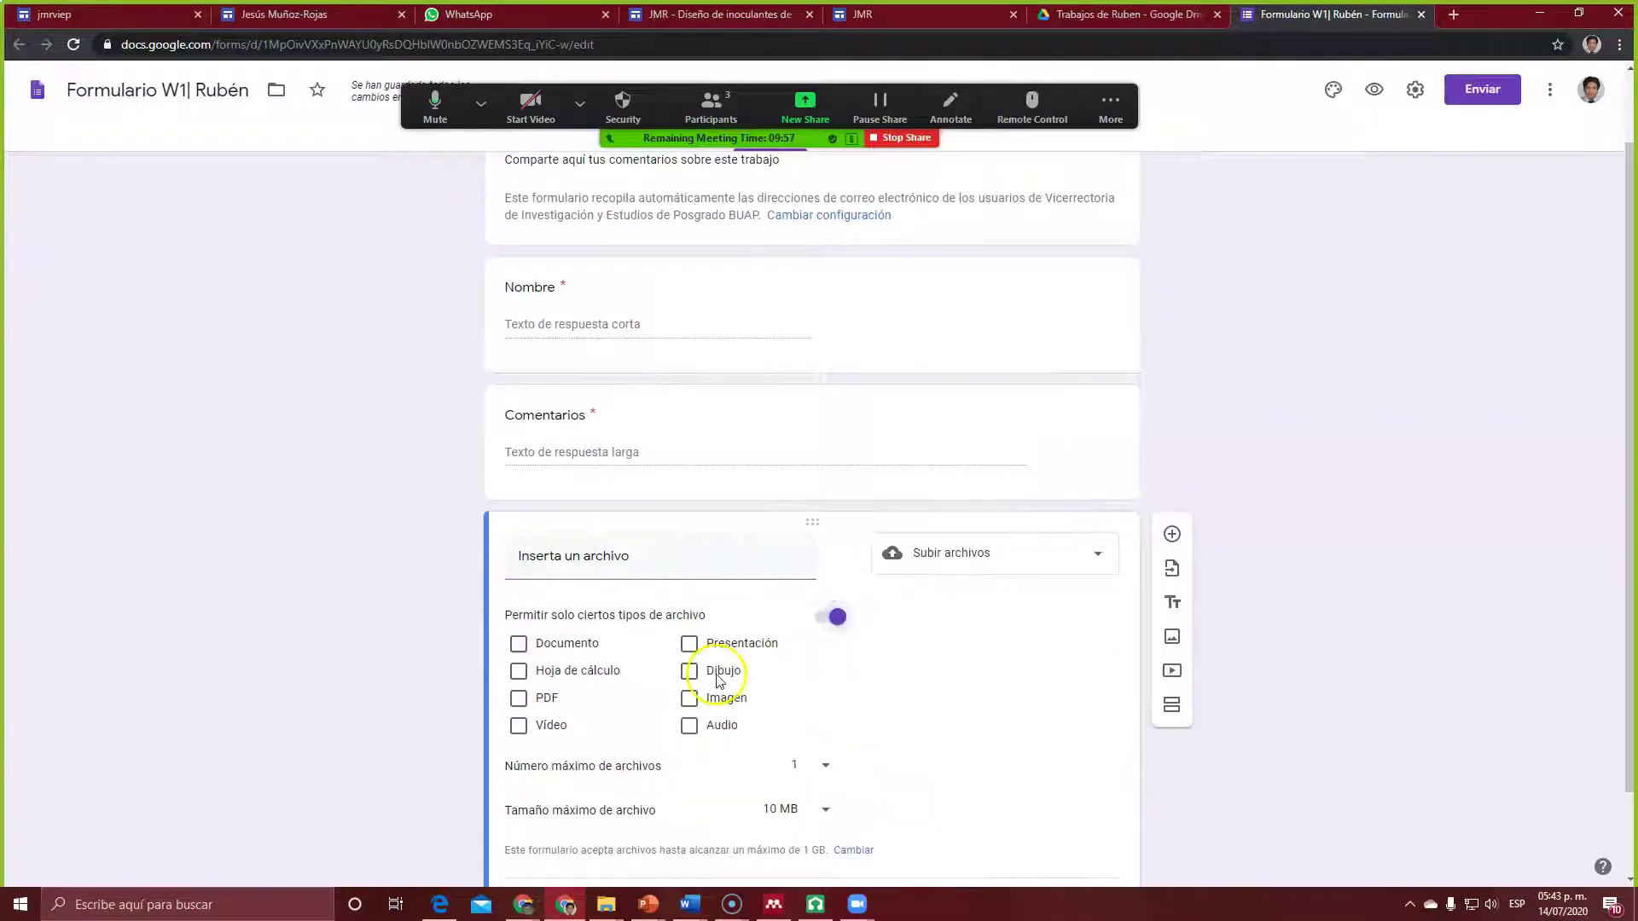
{"action": "left_click", "coordinate": [518, 699]}
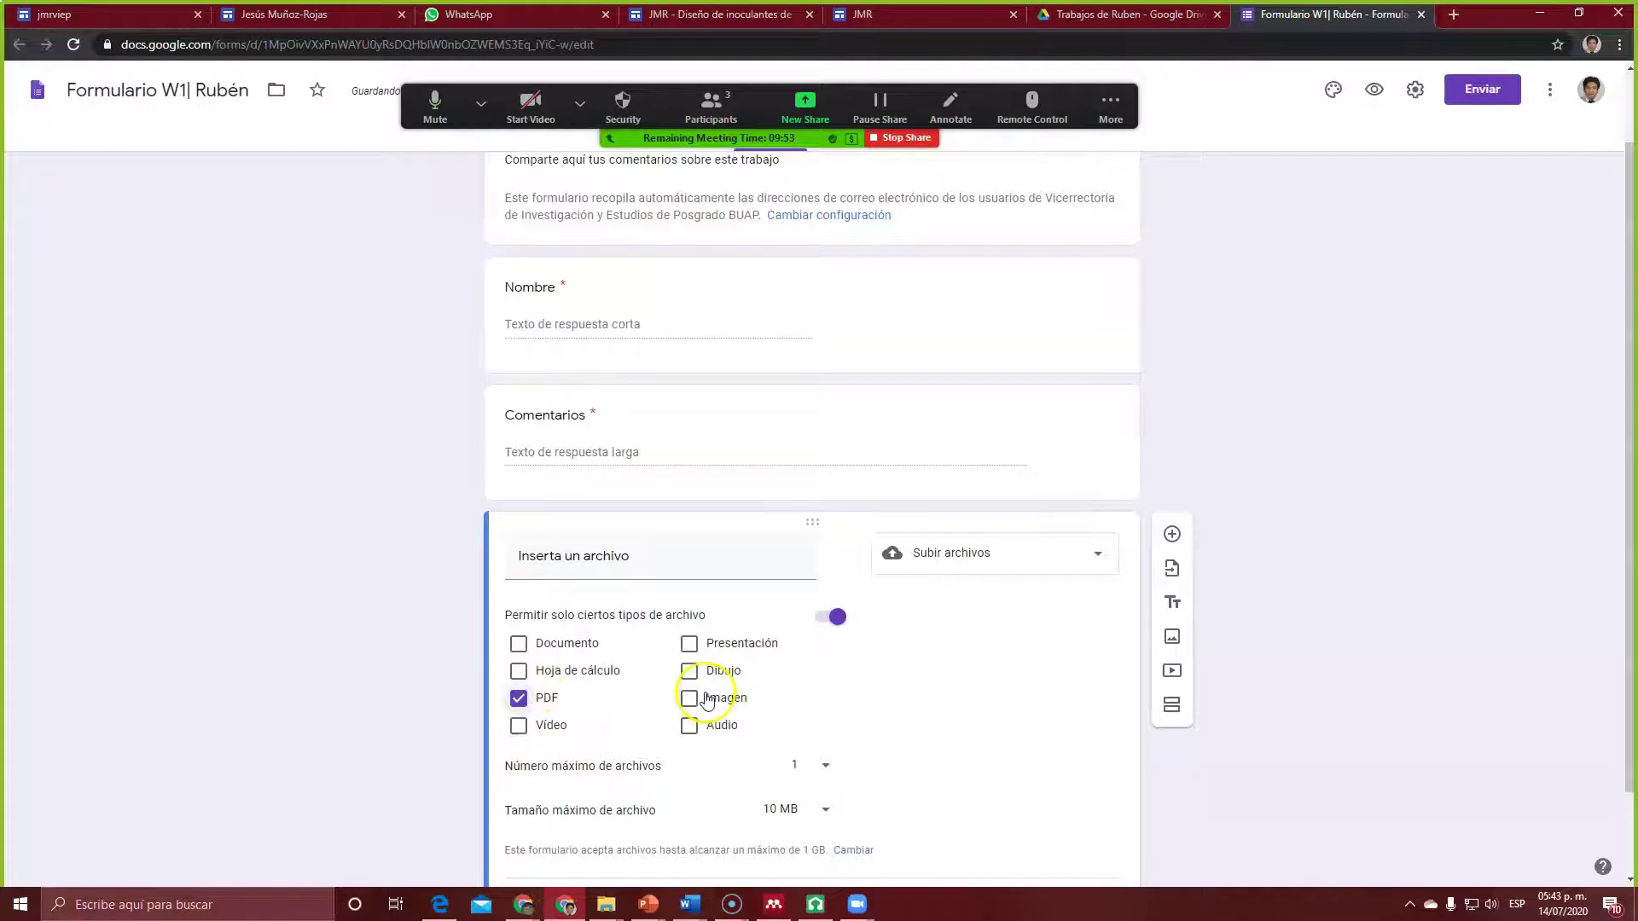
{"action": "left_click", "coordinate": [518, 650]}
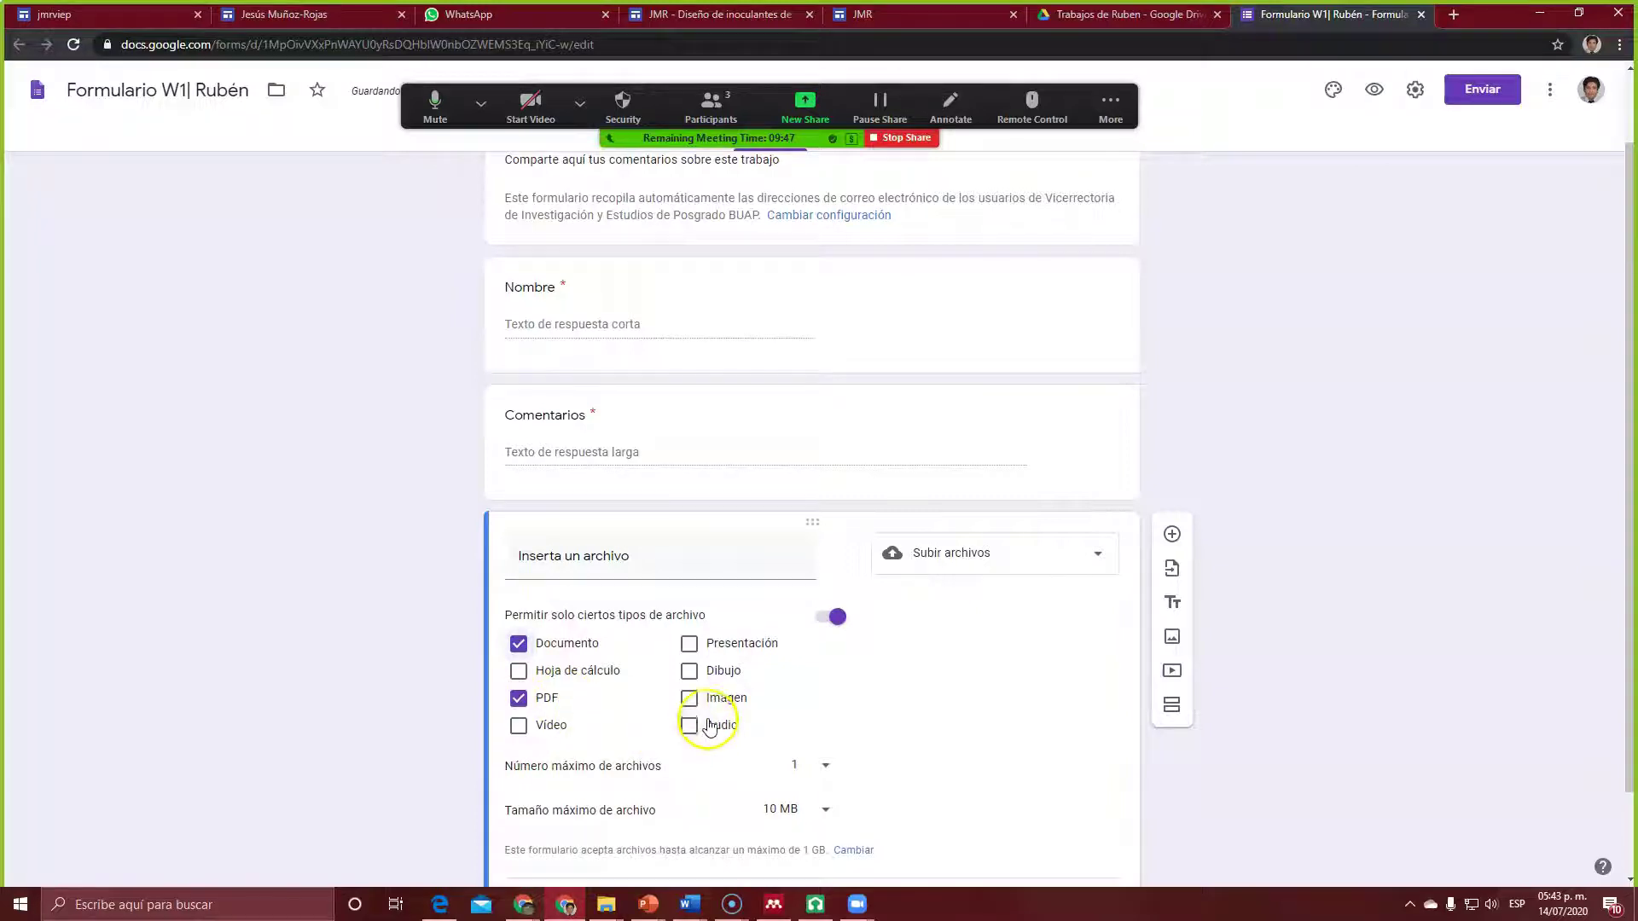
{"action": "left_click", "coordinate": [689, 697]}
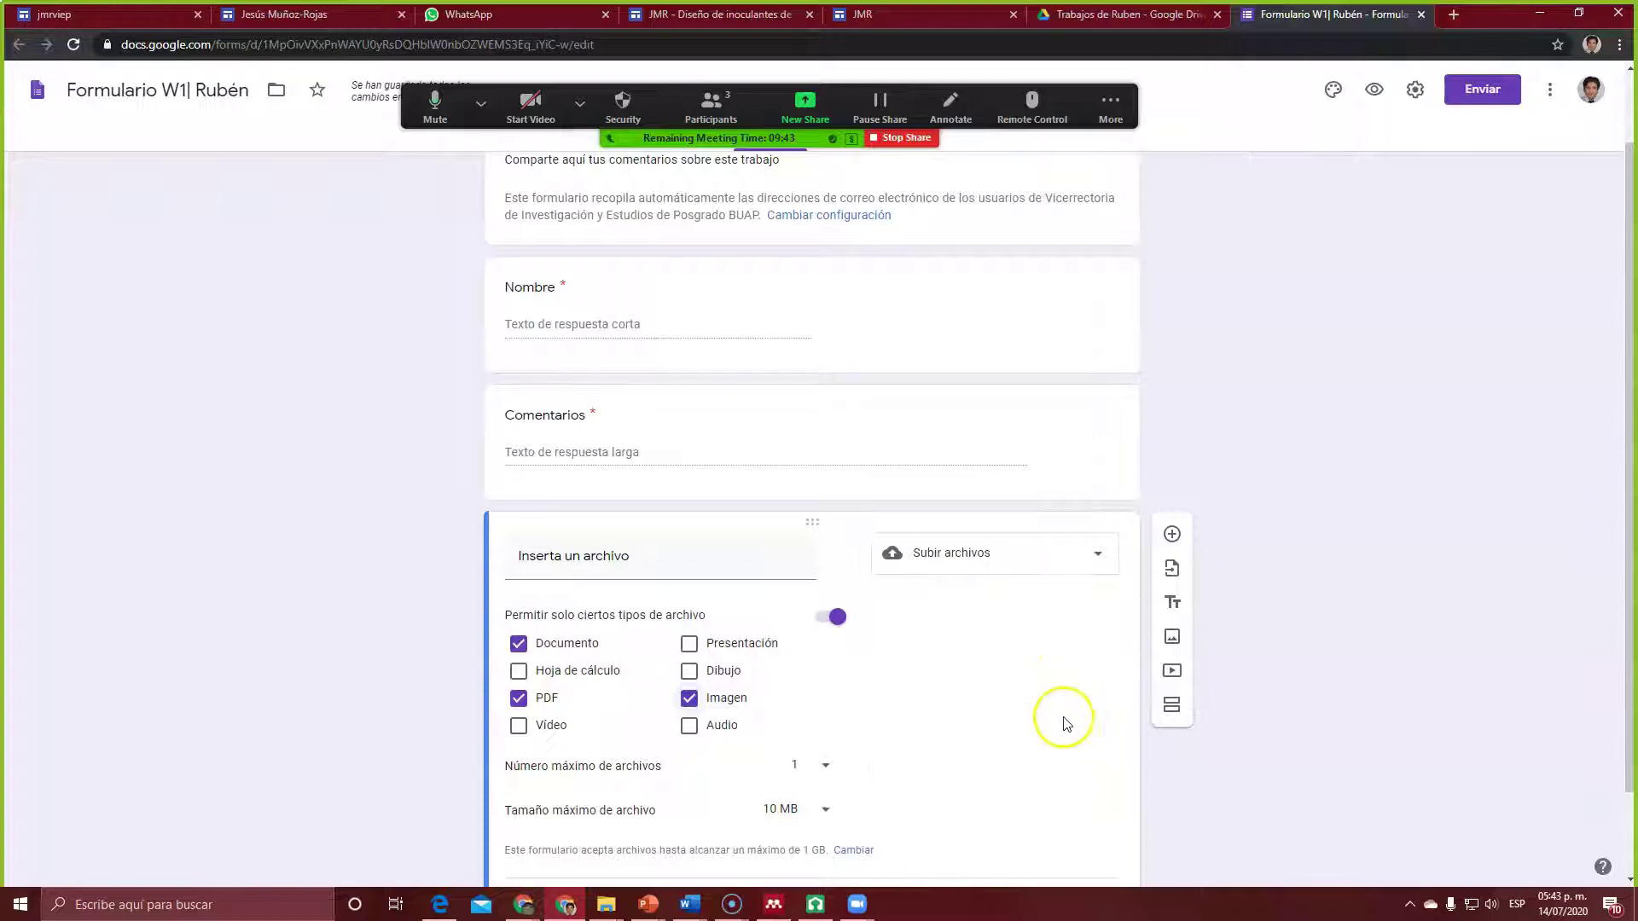
{"action": "scroll", "coordinate": [1066, 724], "scroll_direction": "down", "scroll_amount": 1}
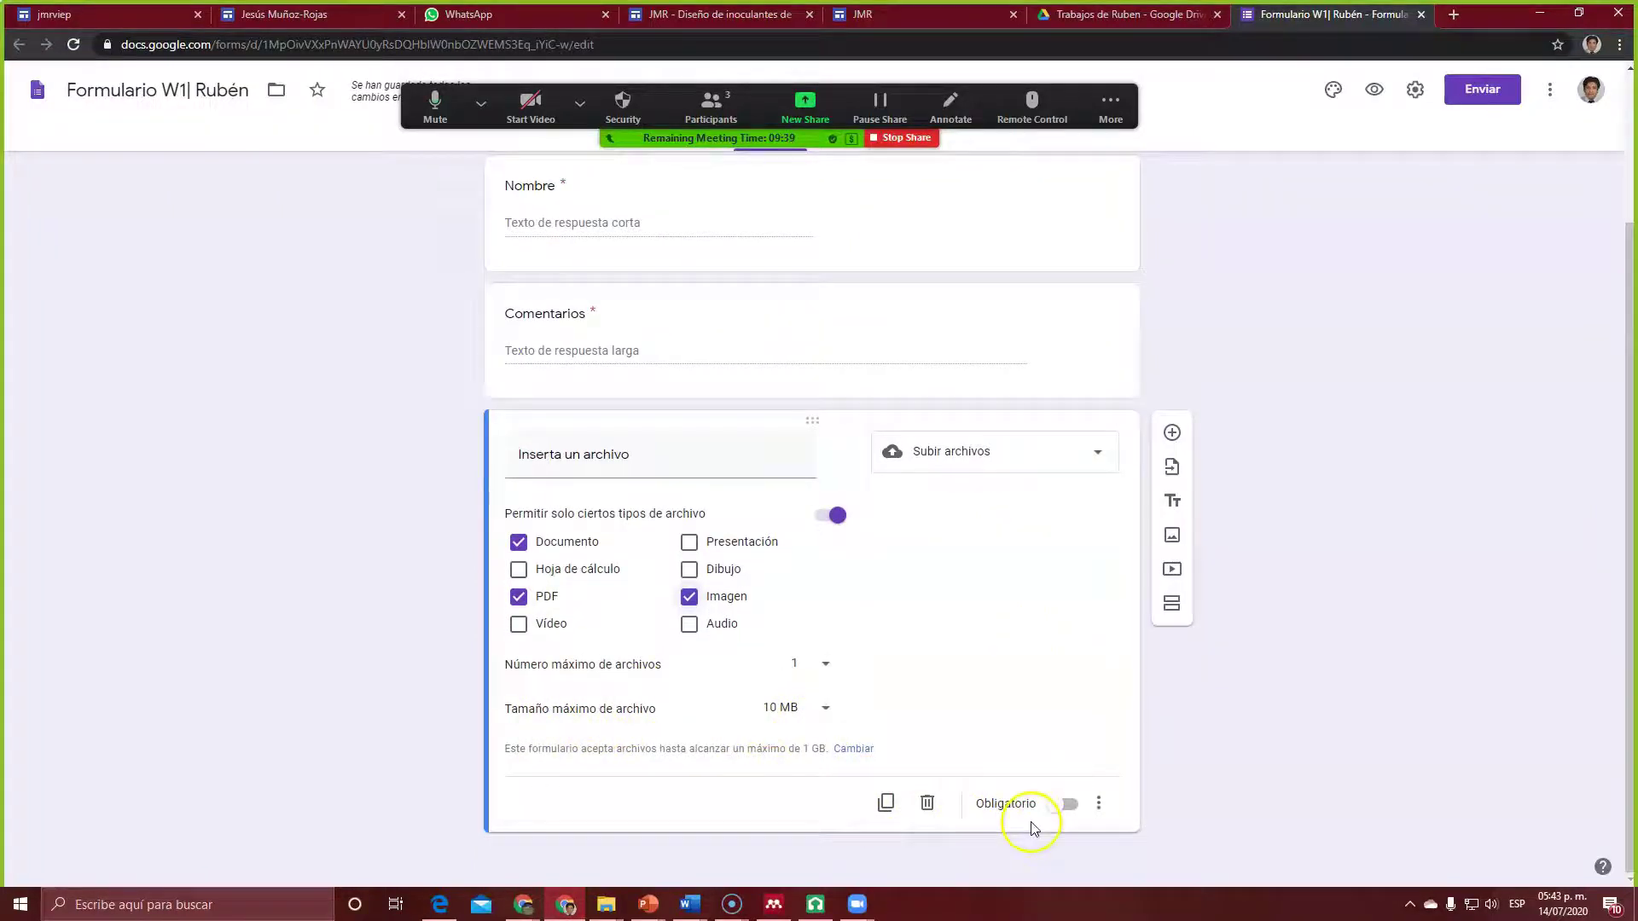
{"action": "left_click", "coordinate": [1067, 805]}
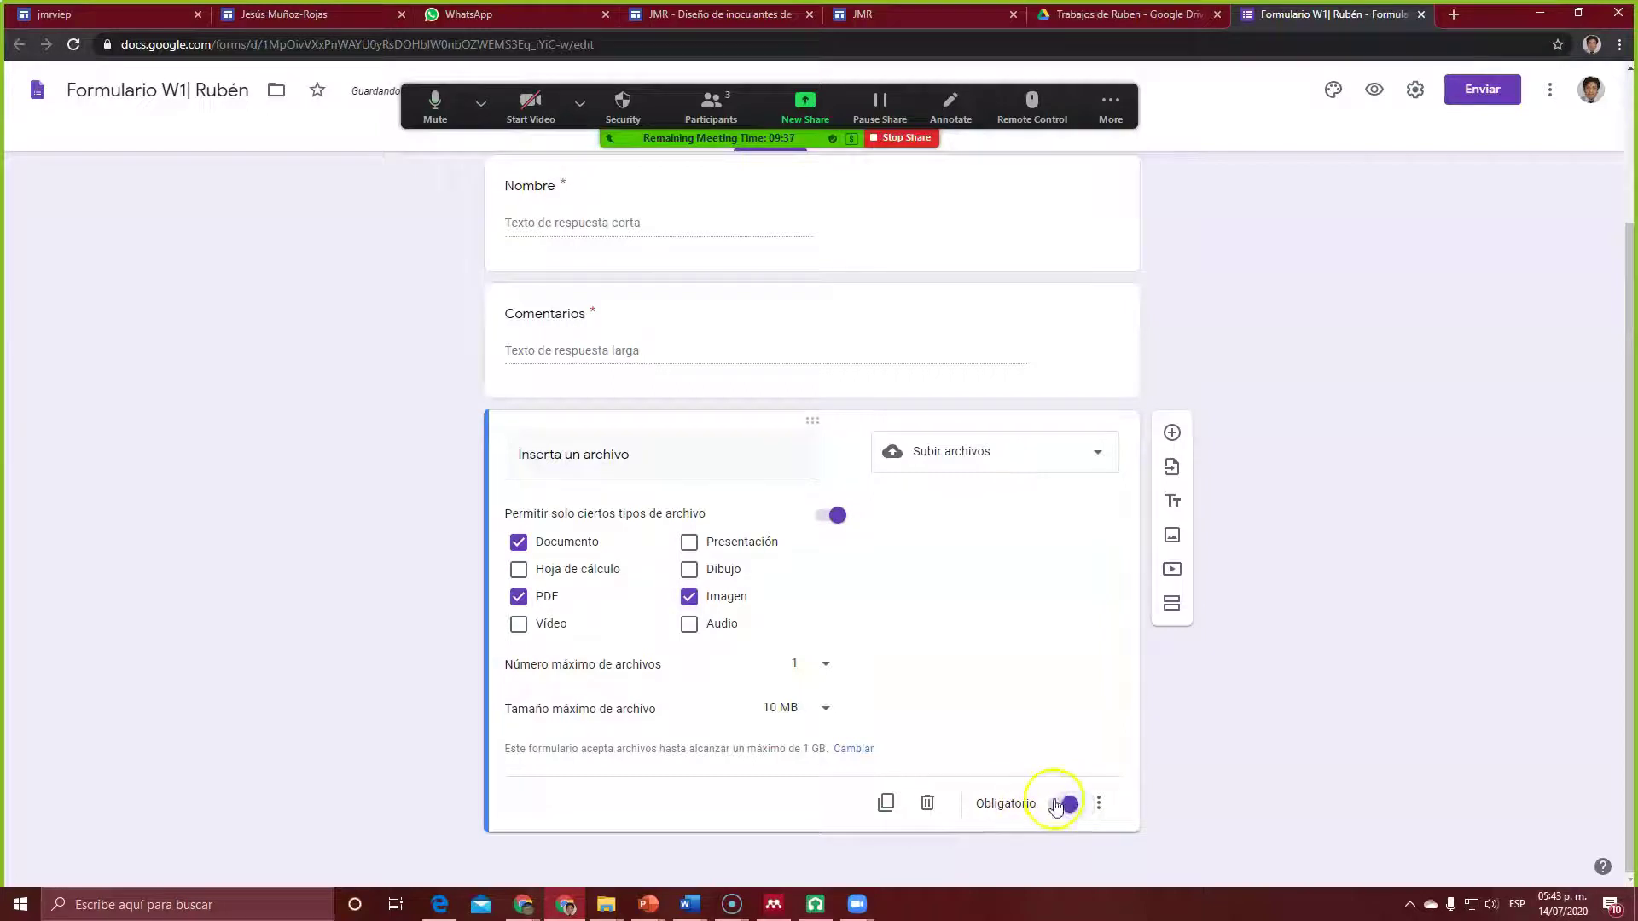
{"action": "left_click", "coordinate": [1055, 810]}
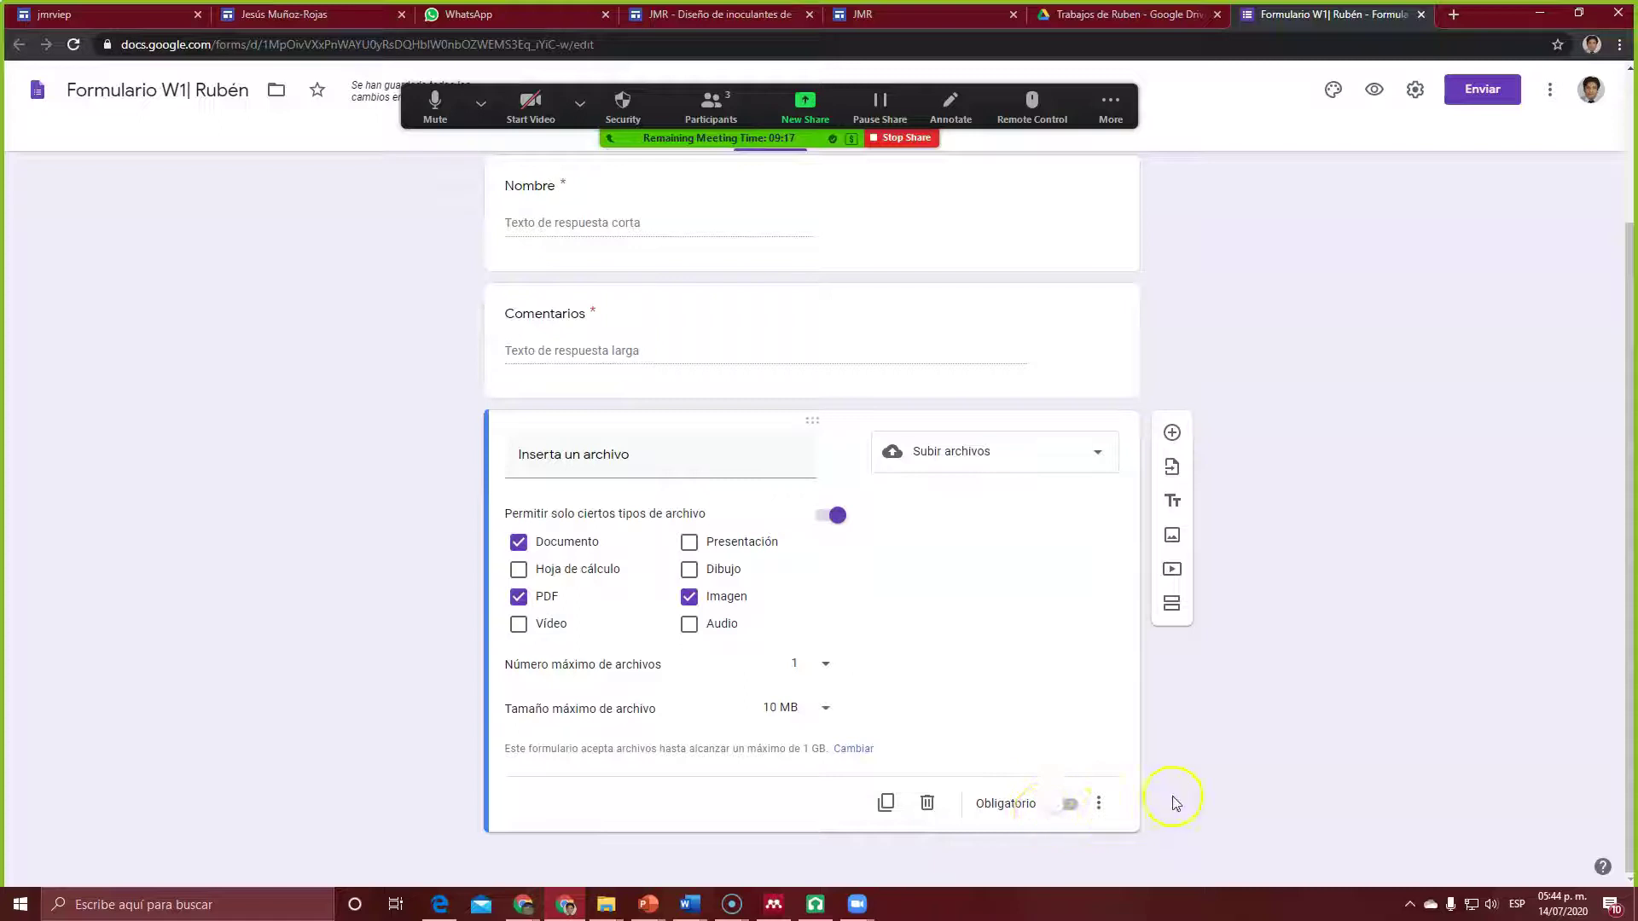
Step: Retitle the upload question 'Puedes subir un archivo si es necesario' and check the other questions
{"action": "left_click", "coordinate": [747, 307]}
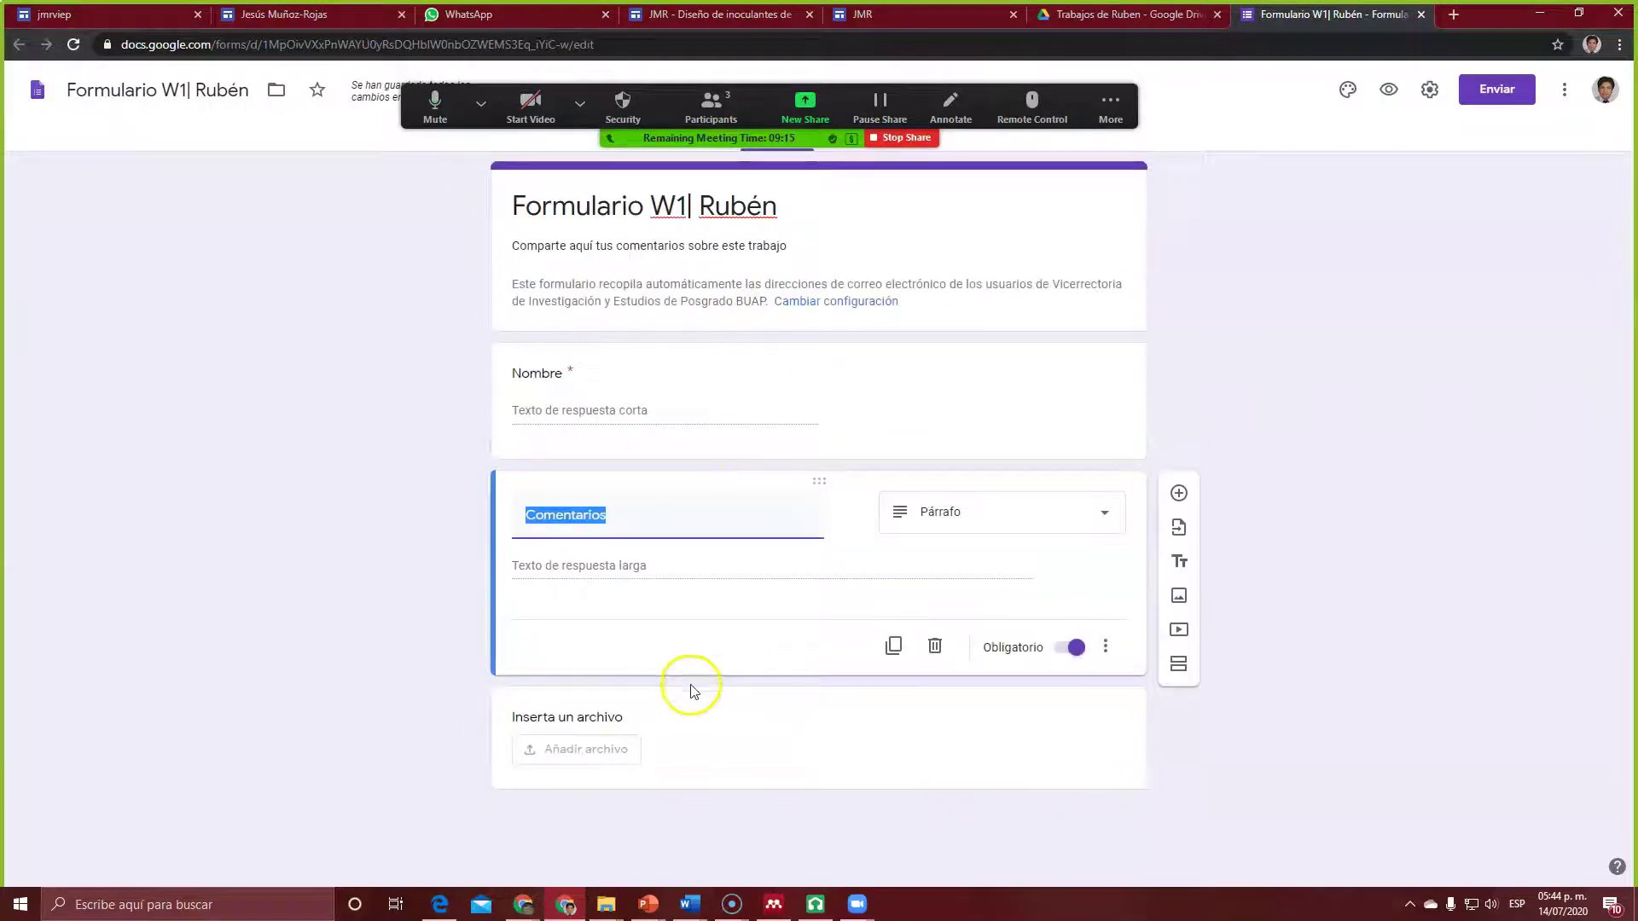
{"action": "left_click", "coordinate": [693, 703]}
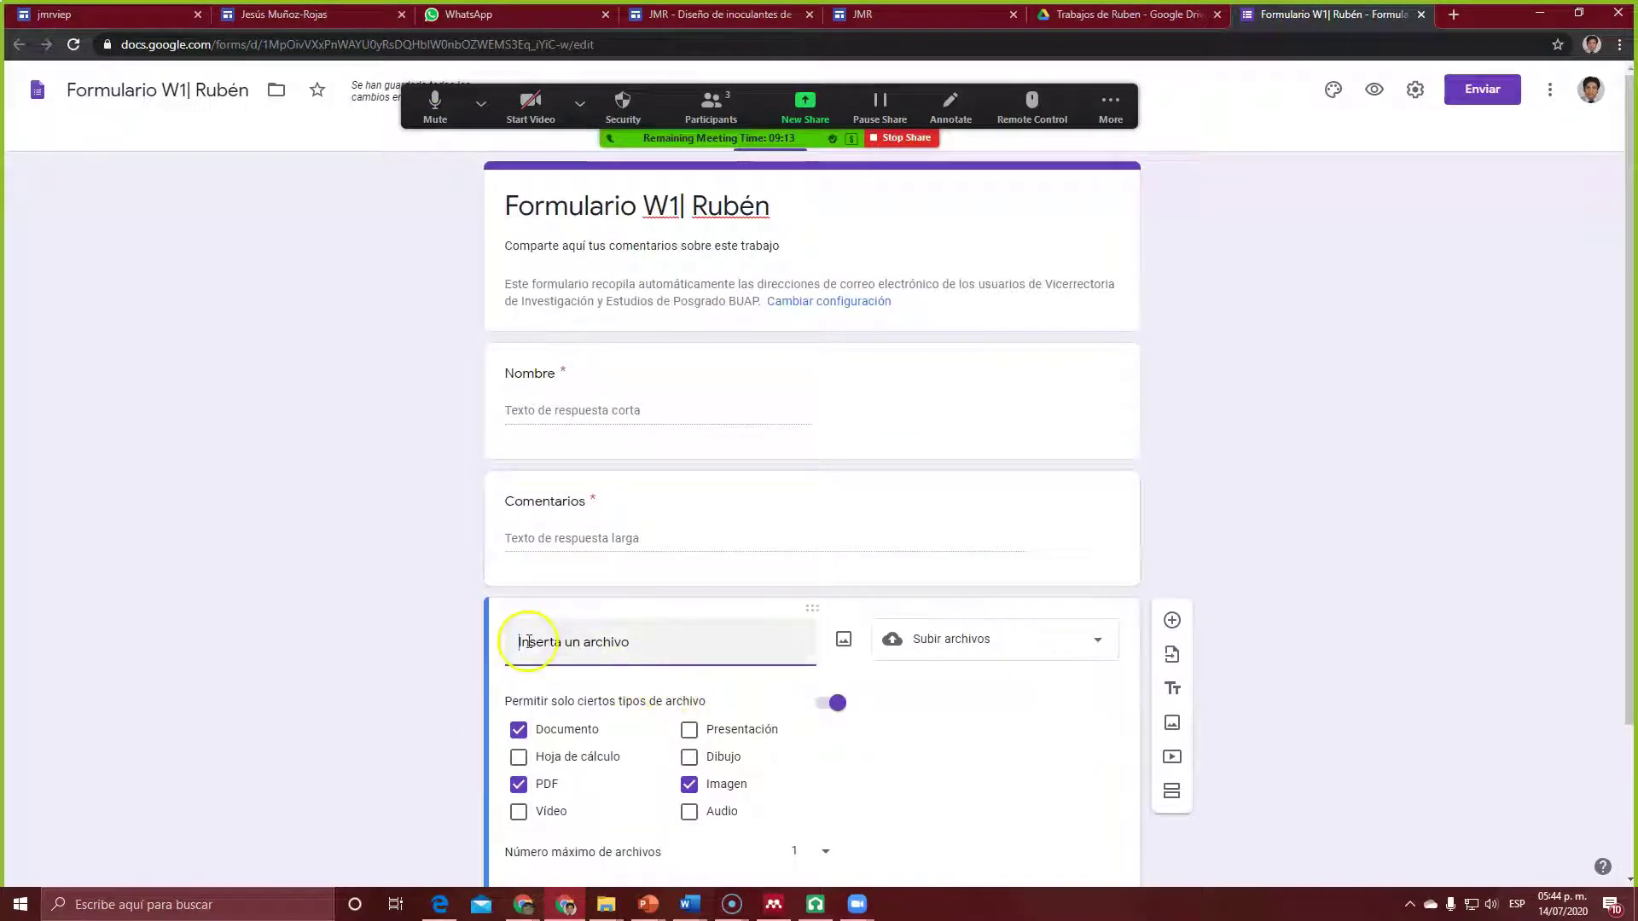
{"action": "left_click_drag", "start_coordinate": [519, 641], "coordinate": [664, 650]}
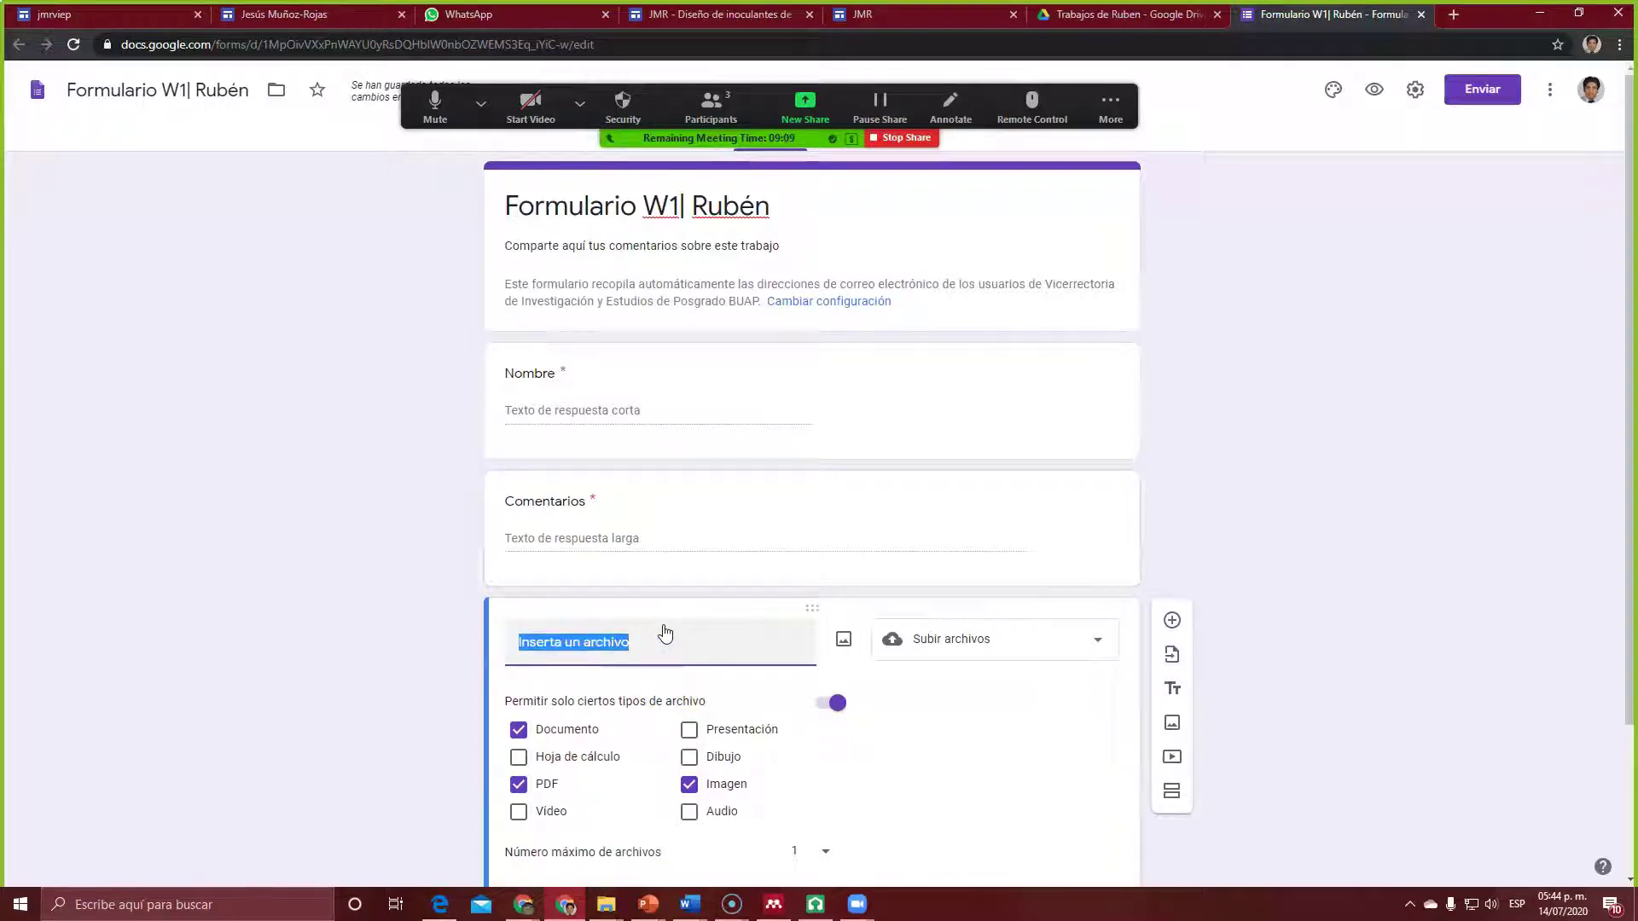
{"action": "type", "text": "Puedes subi"}
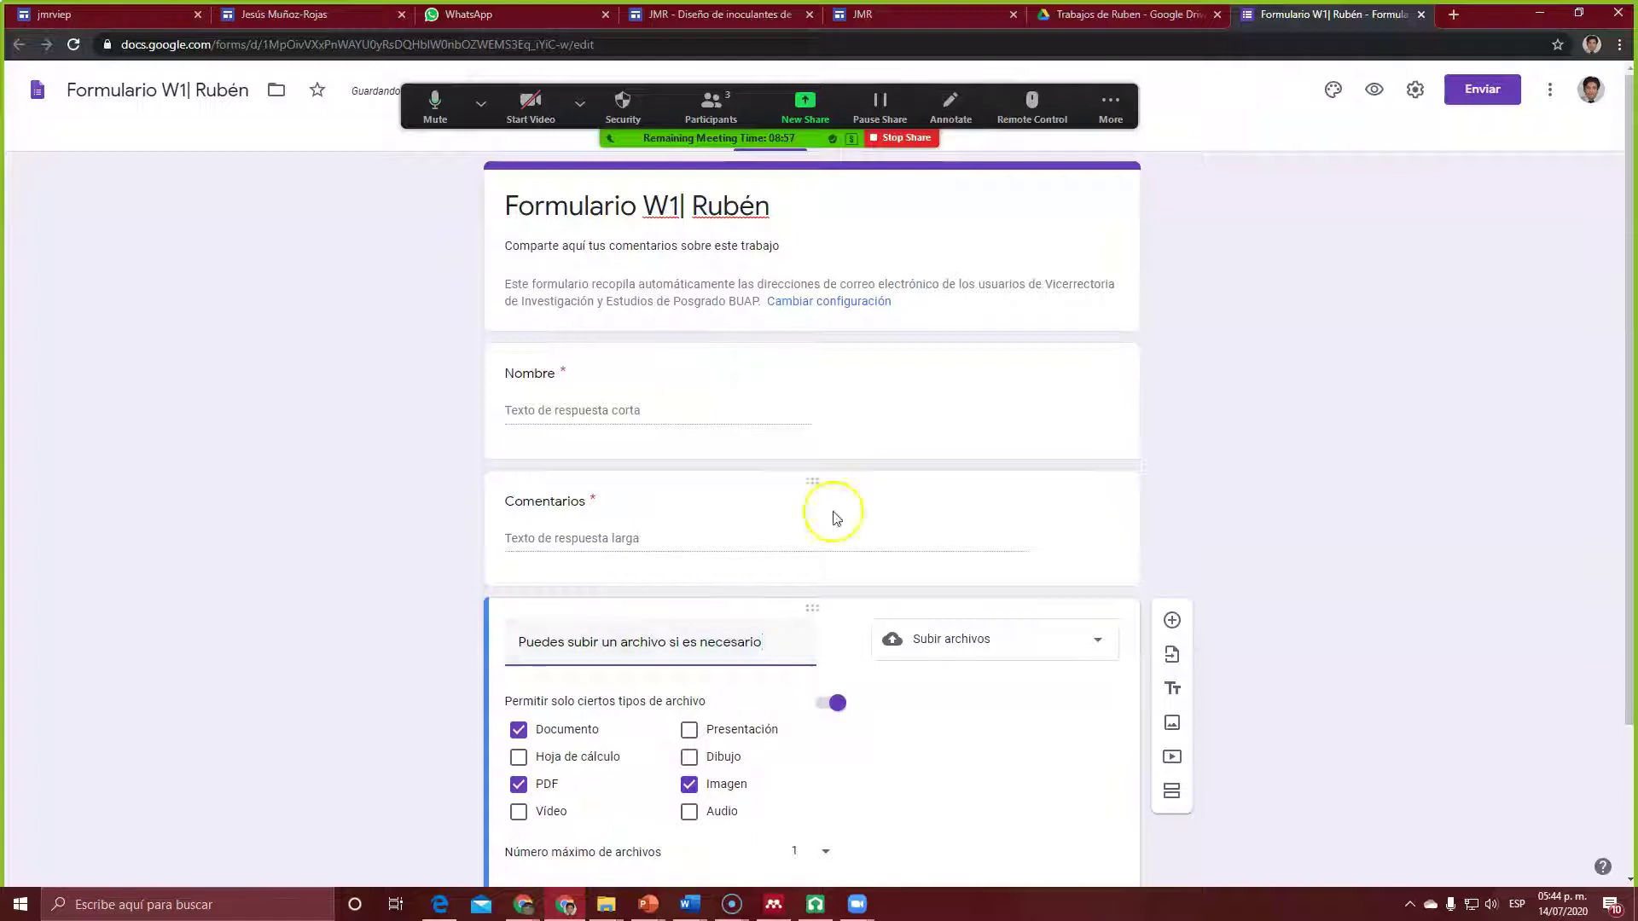
{"action": "left_click", "coordinate": [1248, 417]}
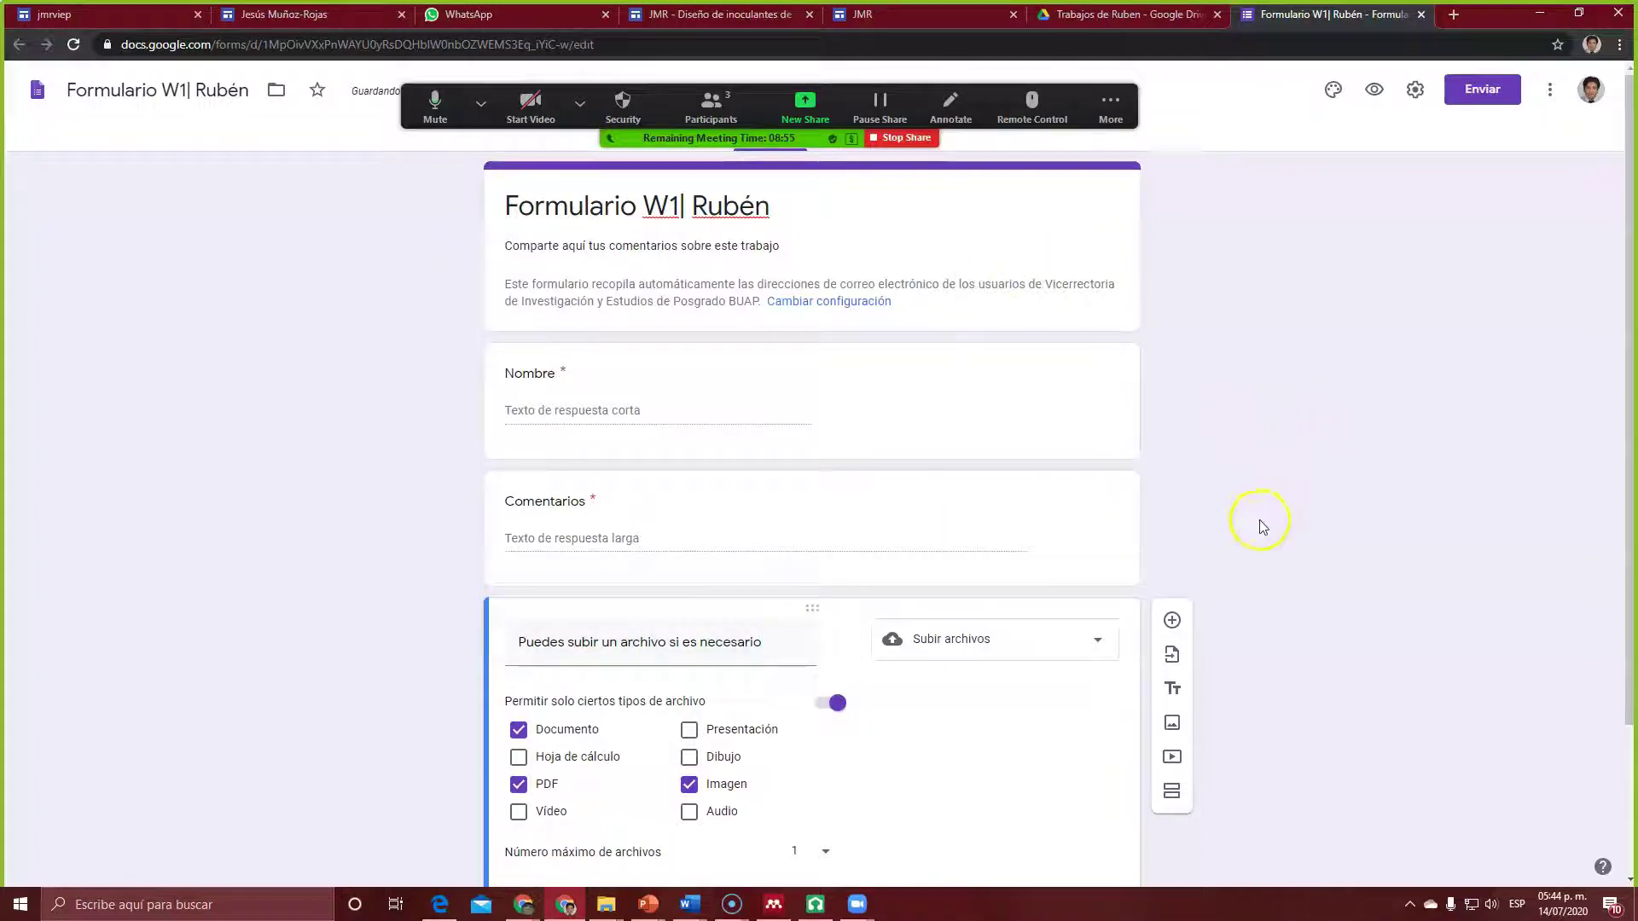
{"action": "left_click", "coordinate": [749, 477]}
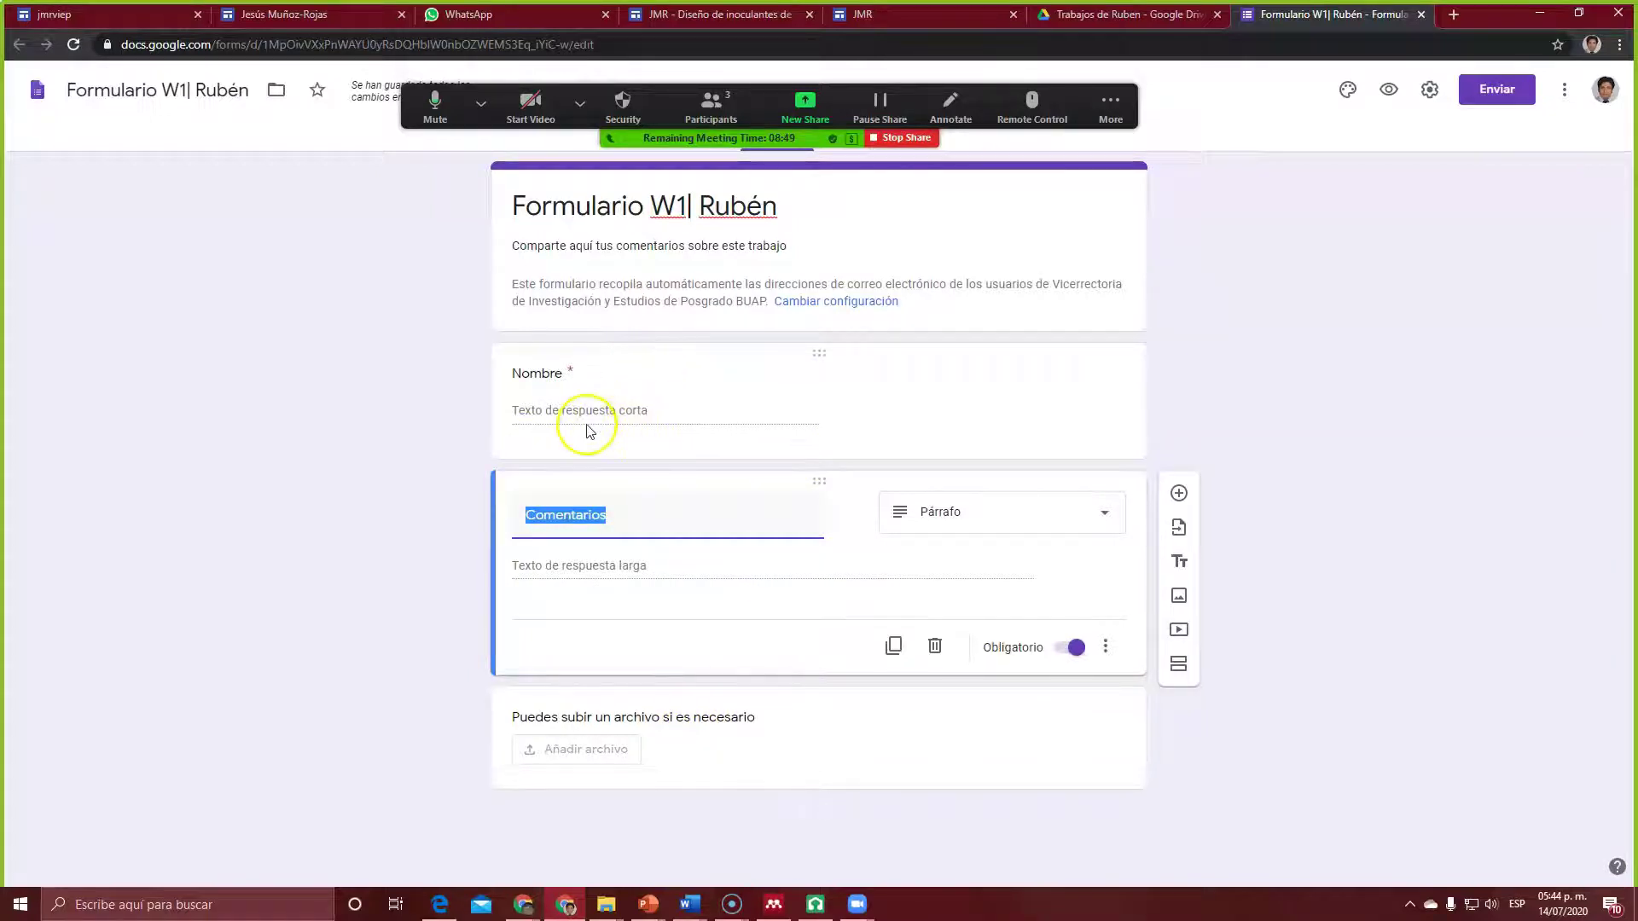
{"action": "left_click", "coordinate": [720, 360]}
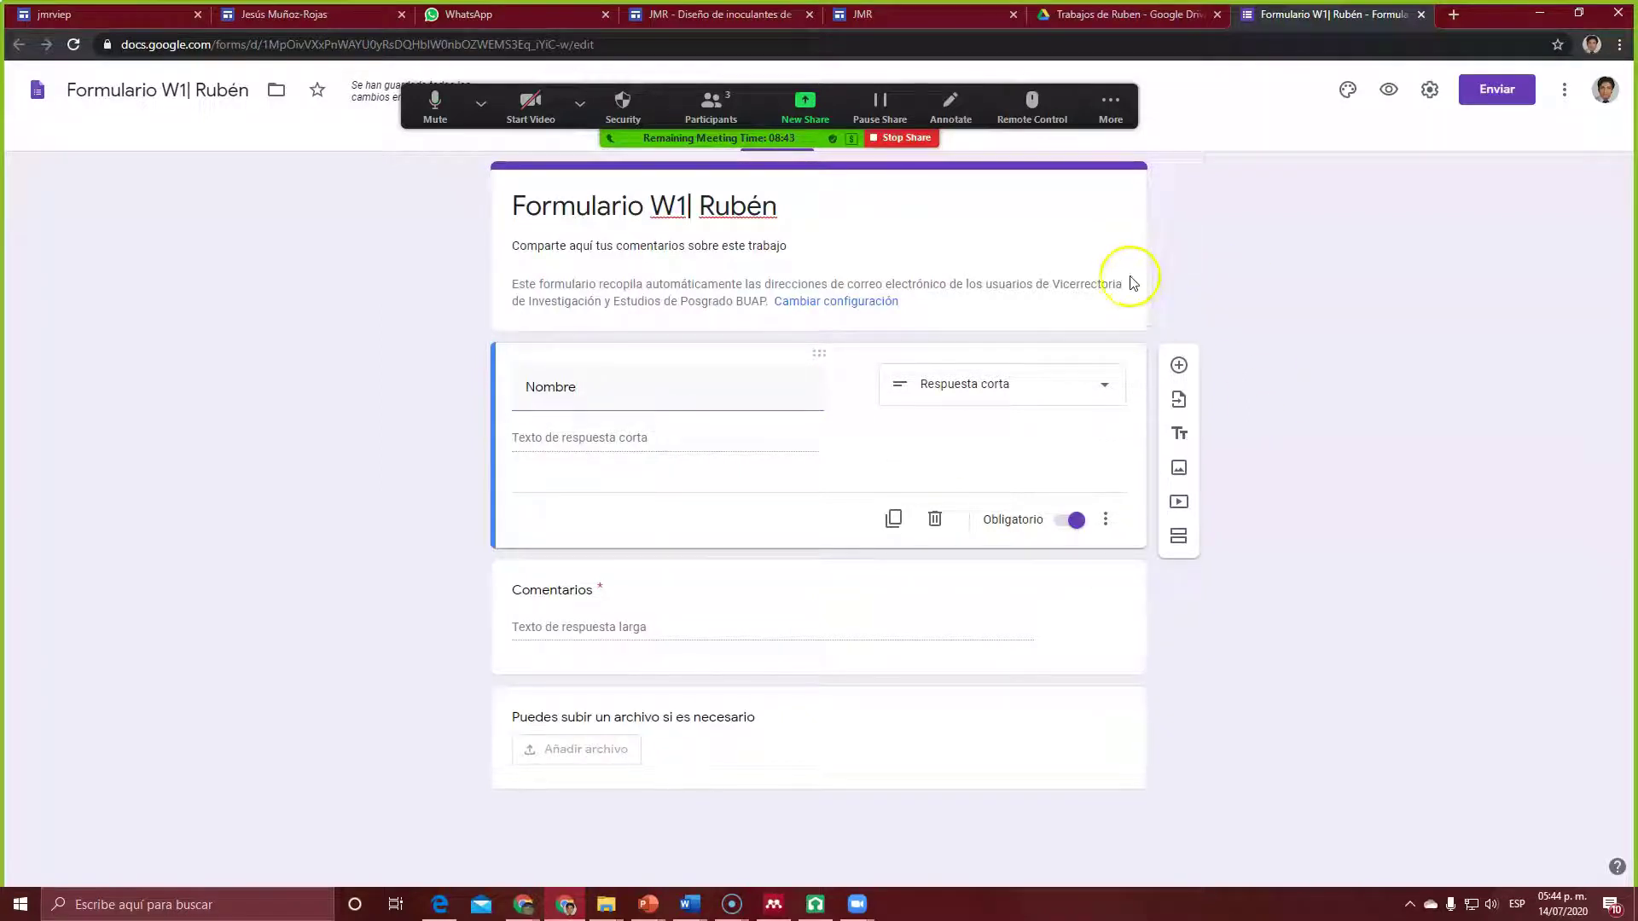
{"action": "left_click_drag", "start_coordinate": [921, 91], "coordinate": [724, 821]}
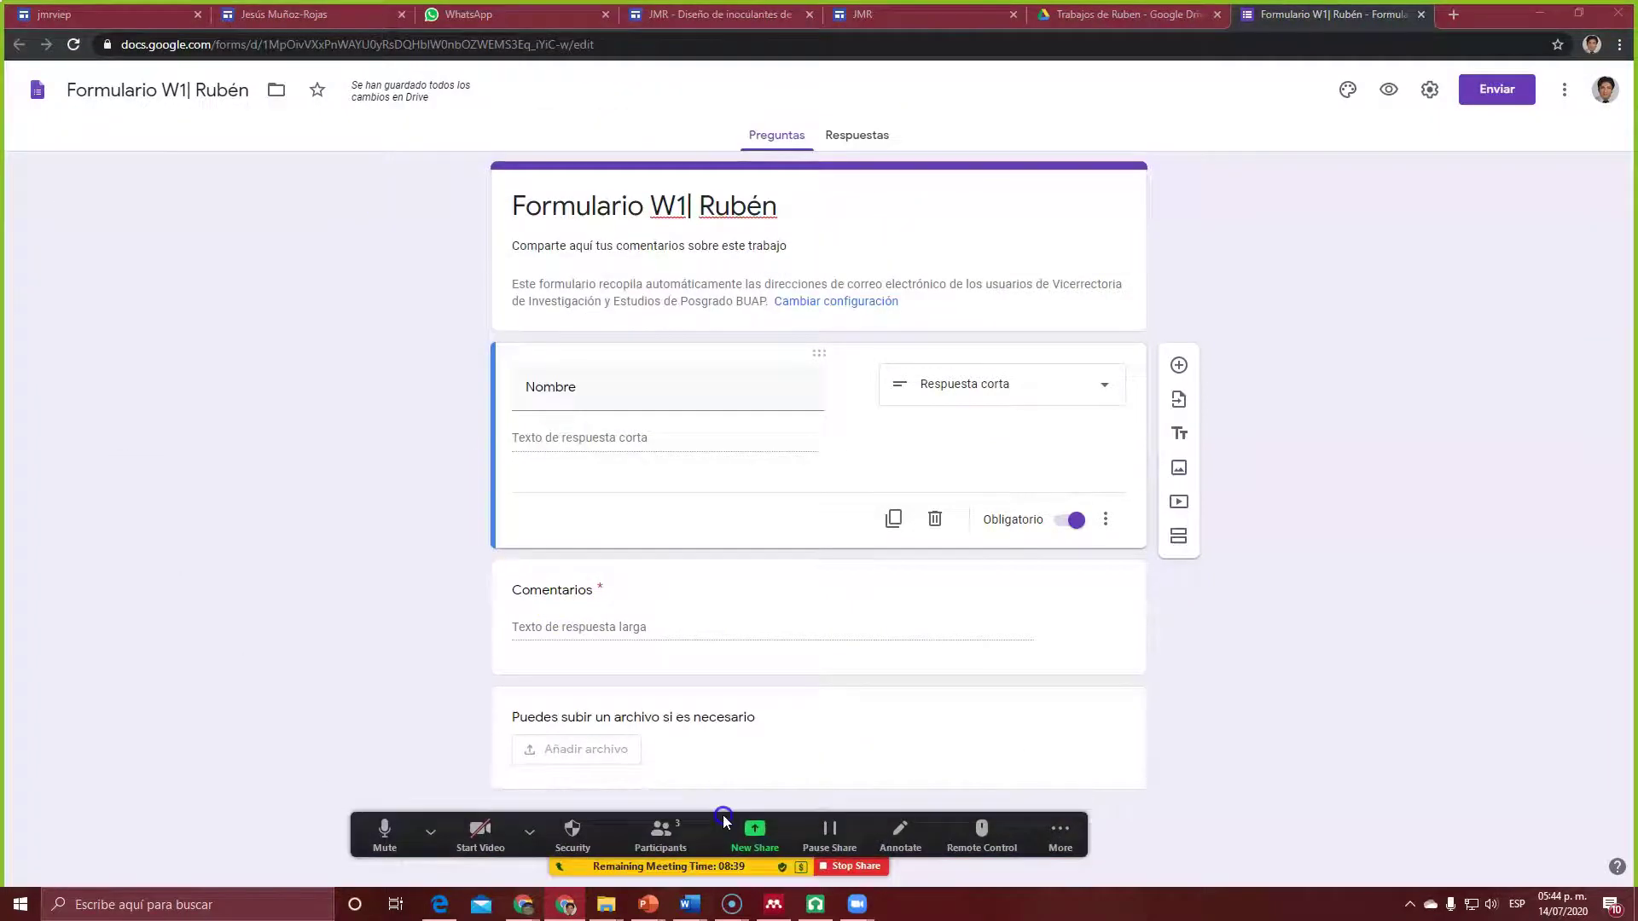
Step: From the Respuestas tab, link the responses to a newly created spreadsheet
{"action": "left_click", "coordinate": [857, 135]}
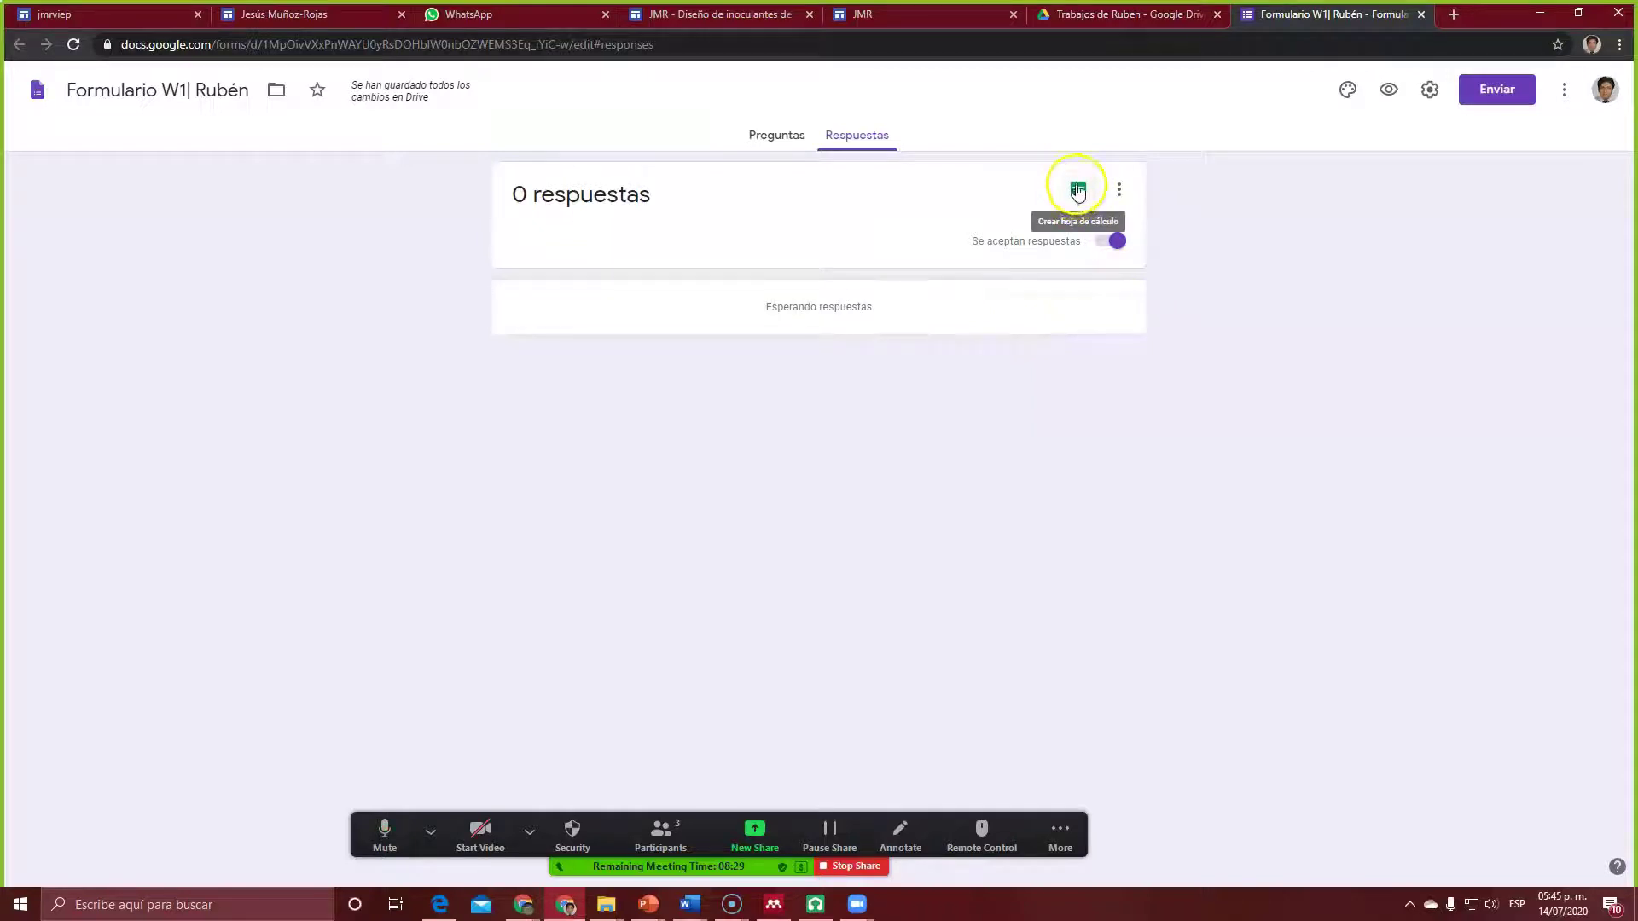
{"action": "left_click", "coordinate": [1077, 189]}
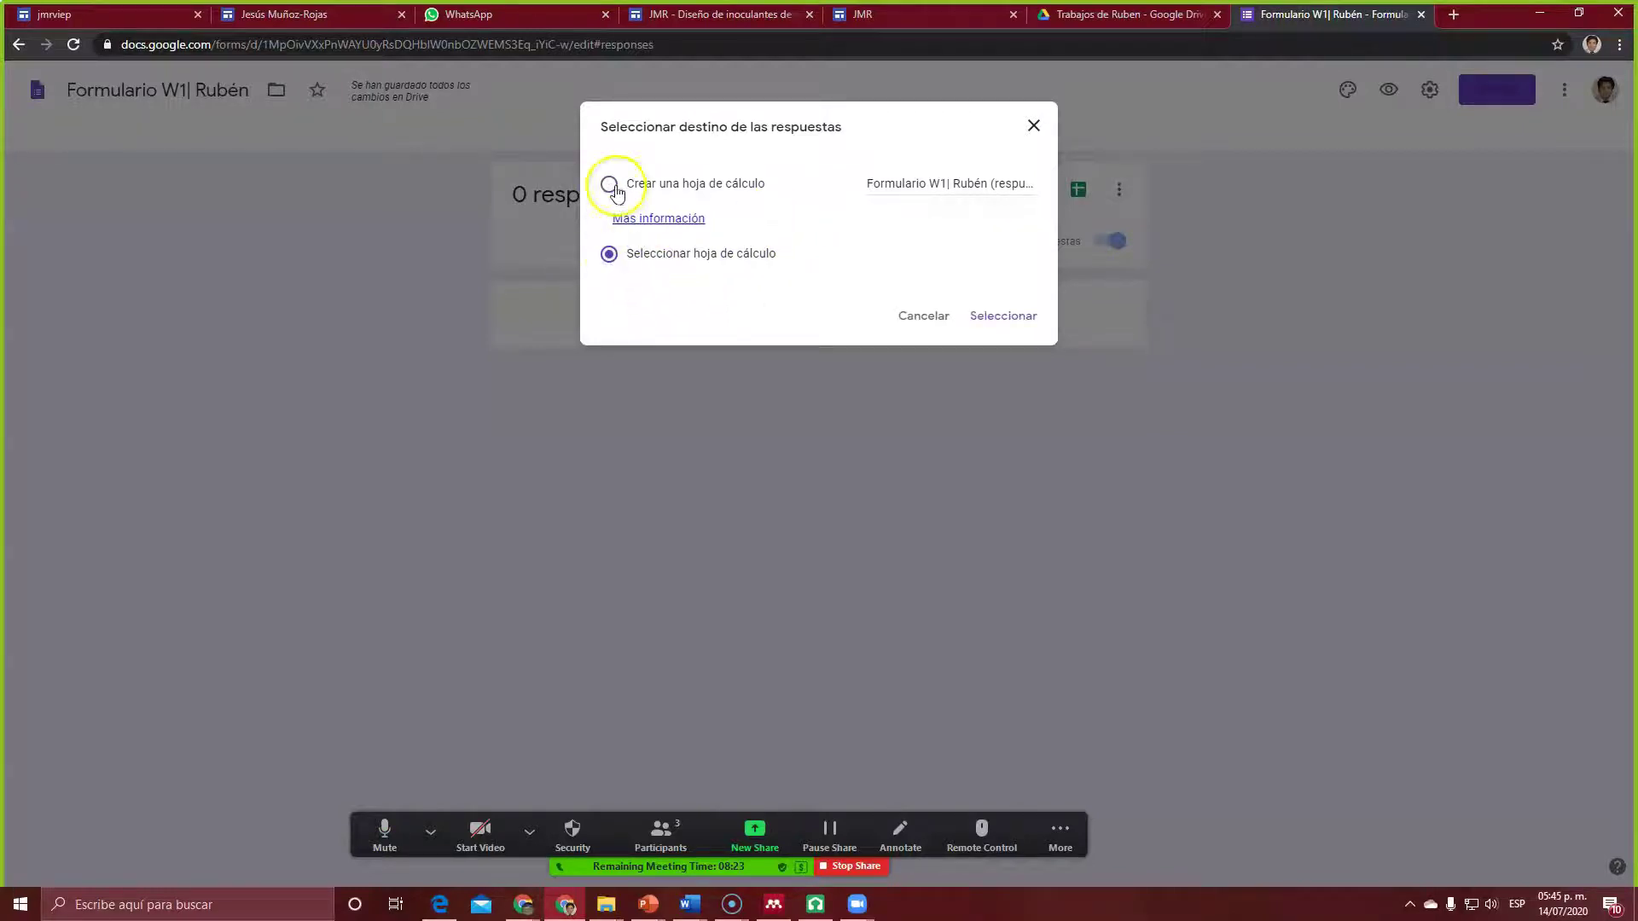
{"action": "left_click", "coordinate": [1018, 315]}
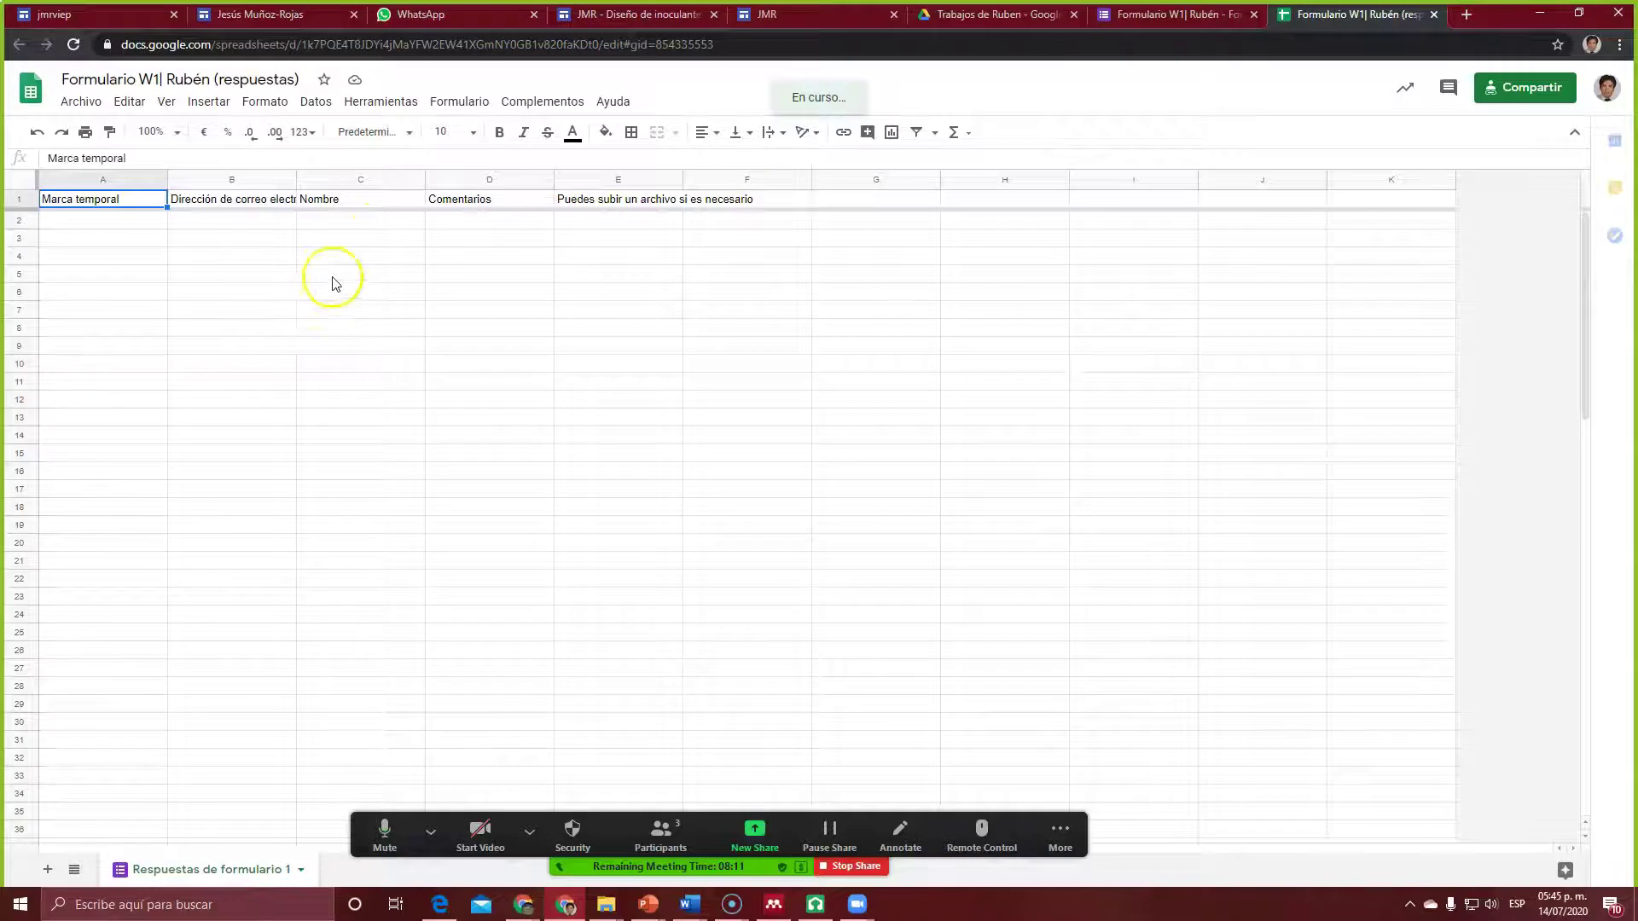
Step: Widen columns B, D and E so the e-mail, Comentarios and upload headers show fully
{"action": "left_click_drag", "start_coordinate": [295, 180], "coordinate": [317, 181]}
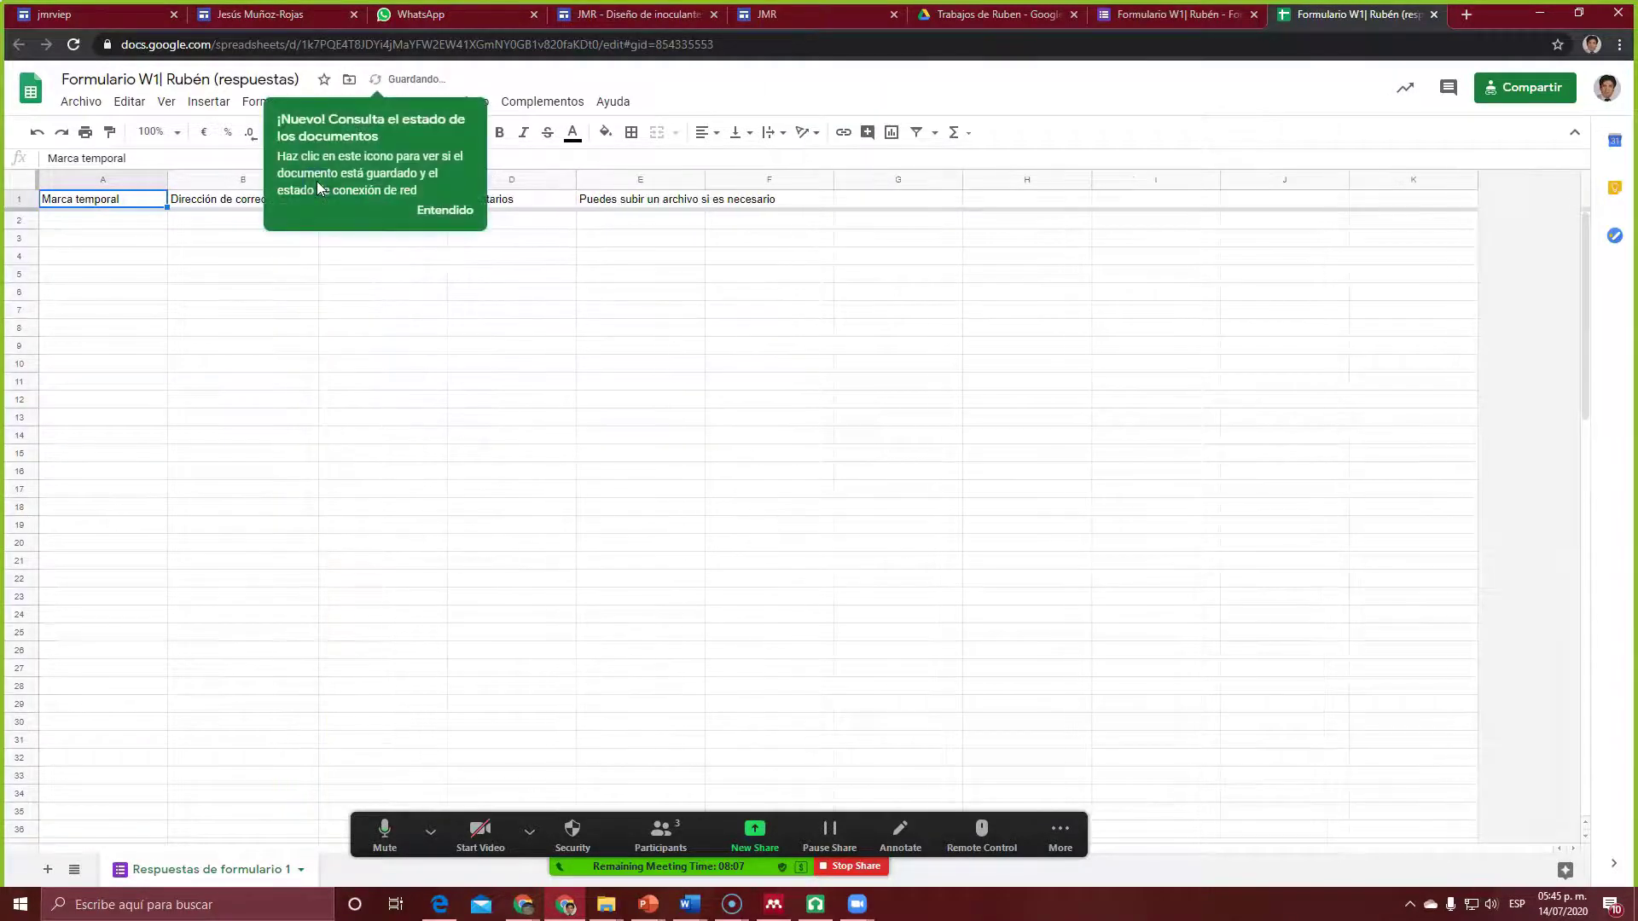
{"action": "left_click", "coordinate": [444, 209]}
{"action": "left_click_drag", "start_coordinate": [318, 181], "coordinate": [362, 181]}
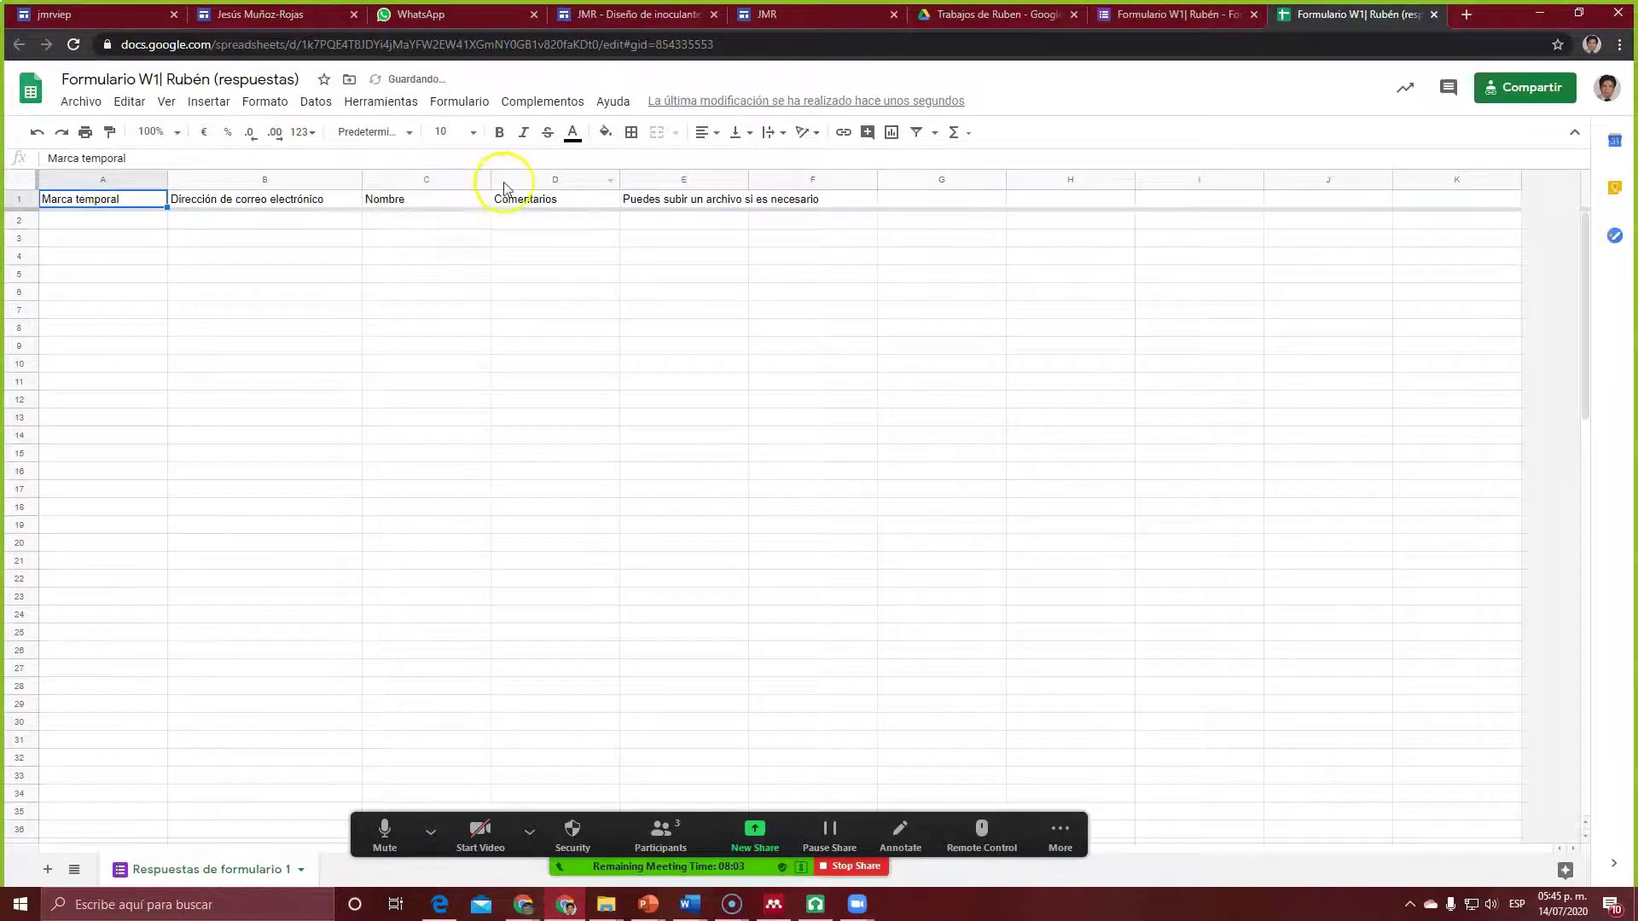
{"action": "left_click", "coordinate": [610, 183]}
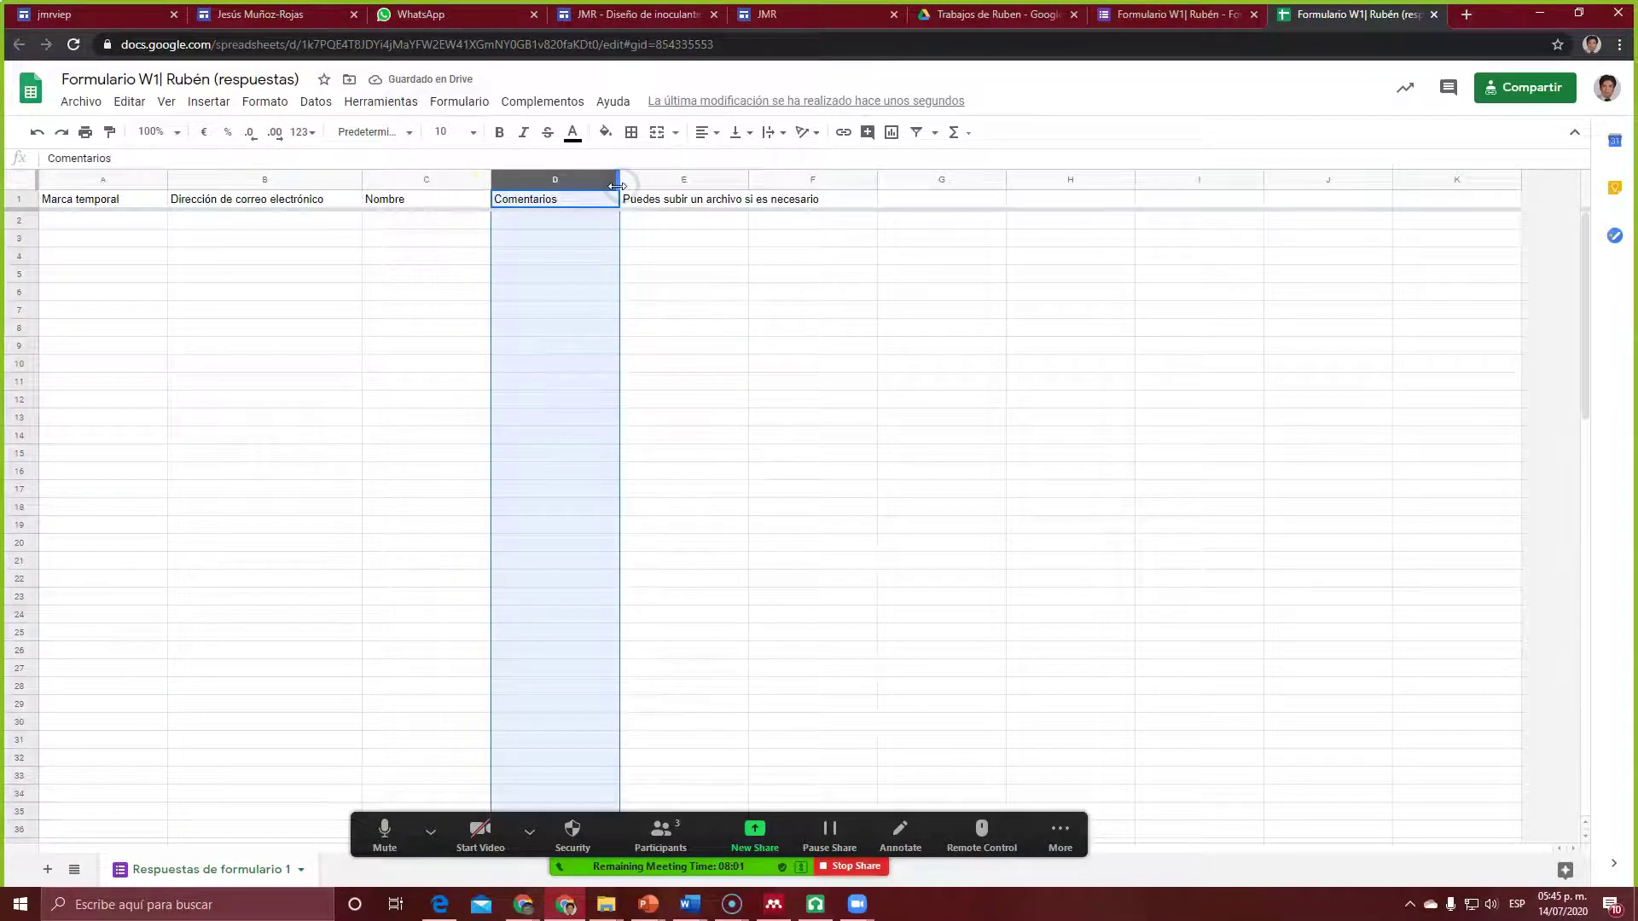
{"action": "left_click", "coordinate": [624, 182]}
{"action": "left_click", "coordinate": [616, 157]}
{"action": "mouse_move", "coordinate": [617, 182]}
{"action": "left_mouse_down"}
{"action": "mouse_move", "coordinate": [700, 183]}
{"action": "mouse_move", "coordinate": [623, 182]}
{"action": "left_mouse_up"}
{"action": "left_click", "coordinate": [854, 246]}
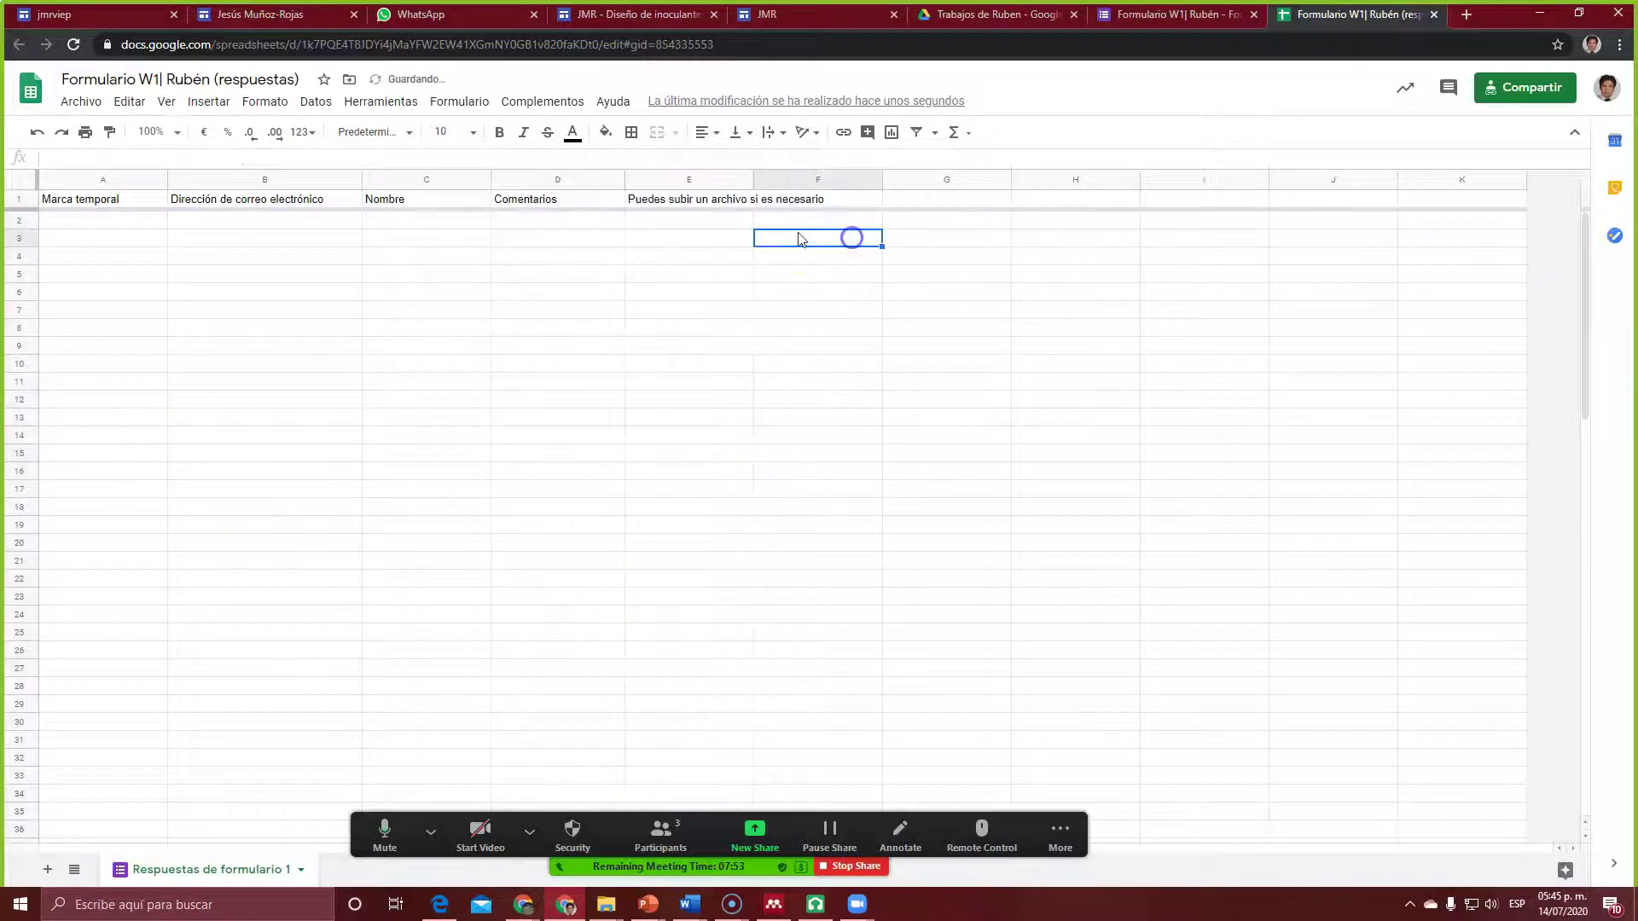
{"action": "left_click_drag", "start_coordinate": [629, 182], "coordinate": [817, 200]}
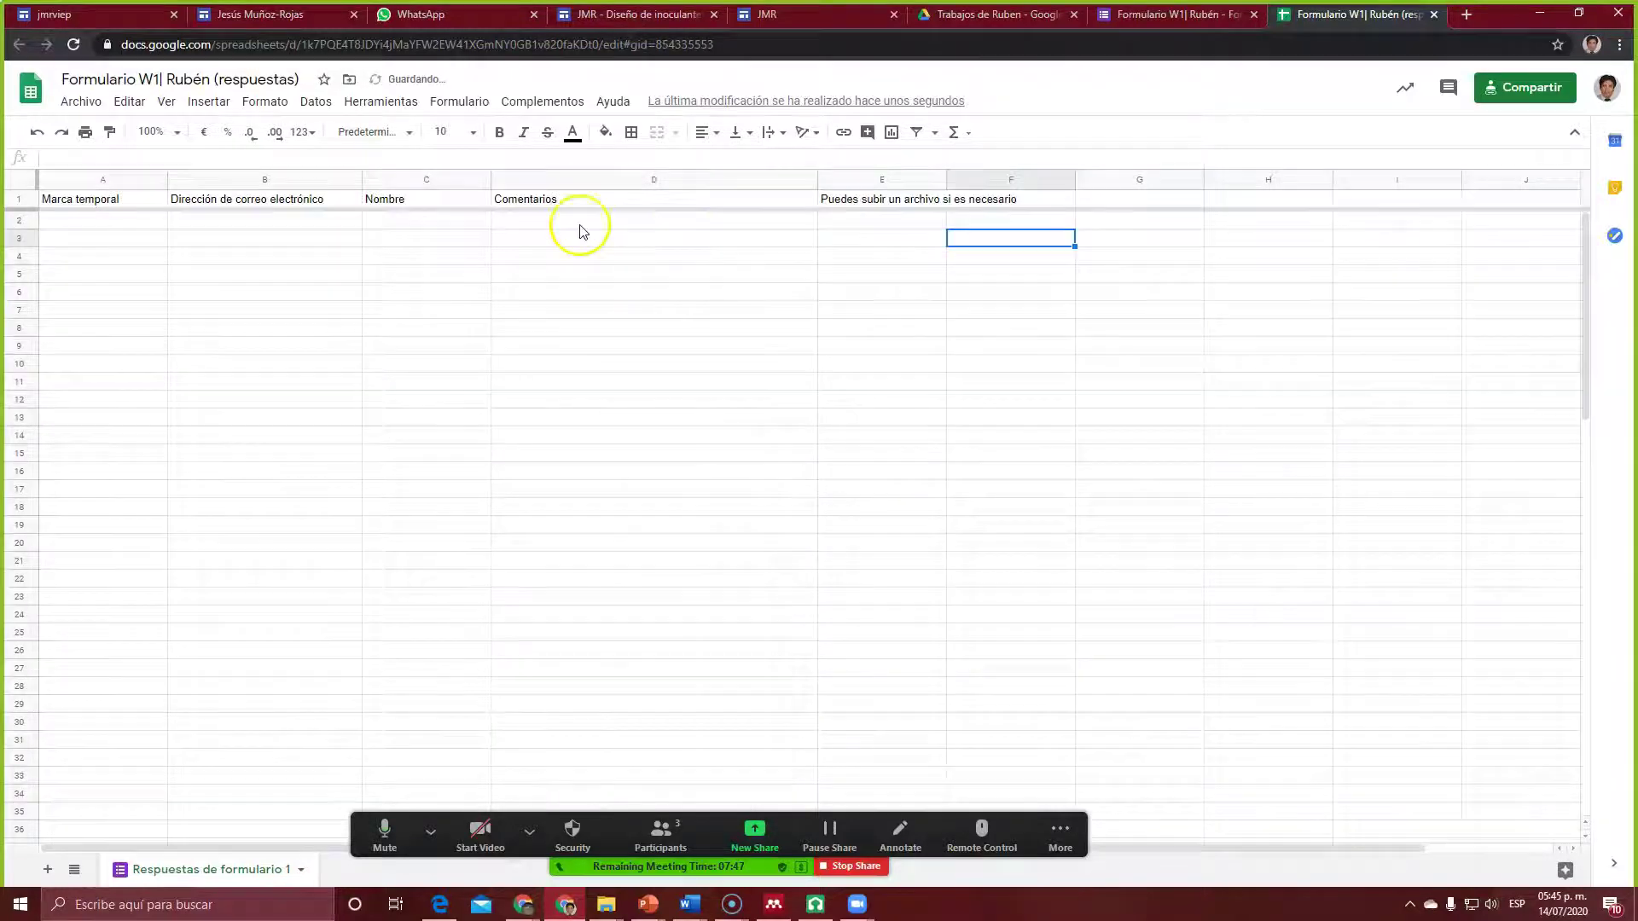
{"action": "left_click_drag", "start_coordinate": [817, 183], "coordinate": [994, 186]}
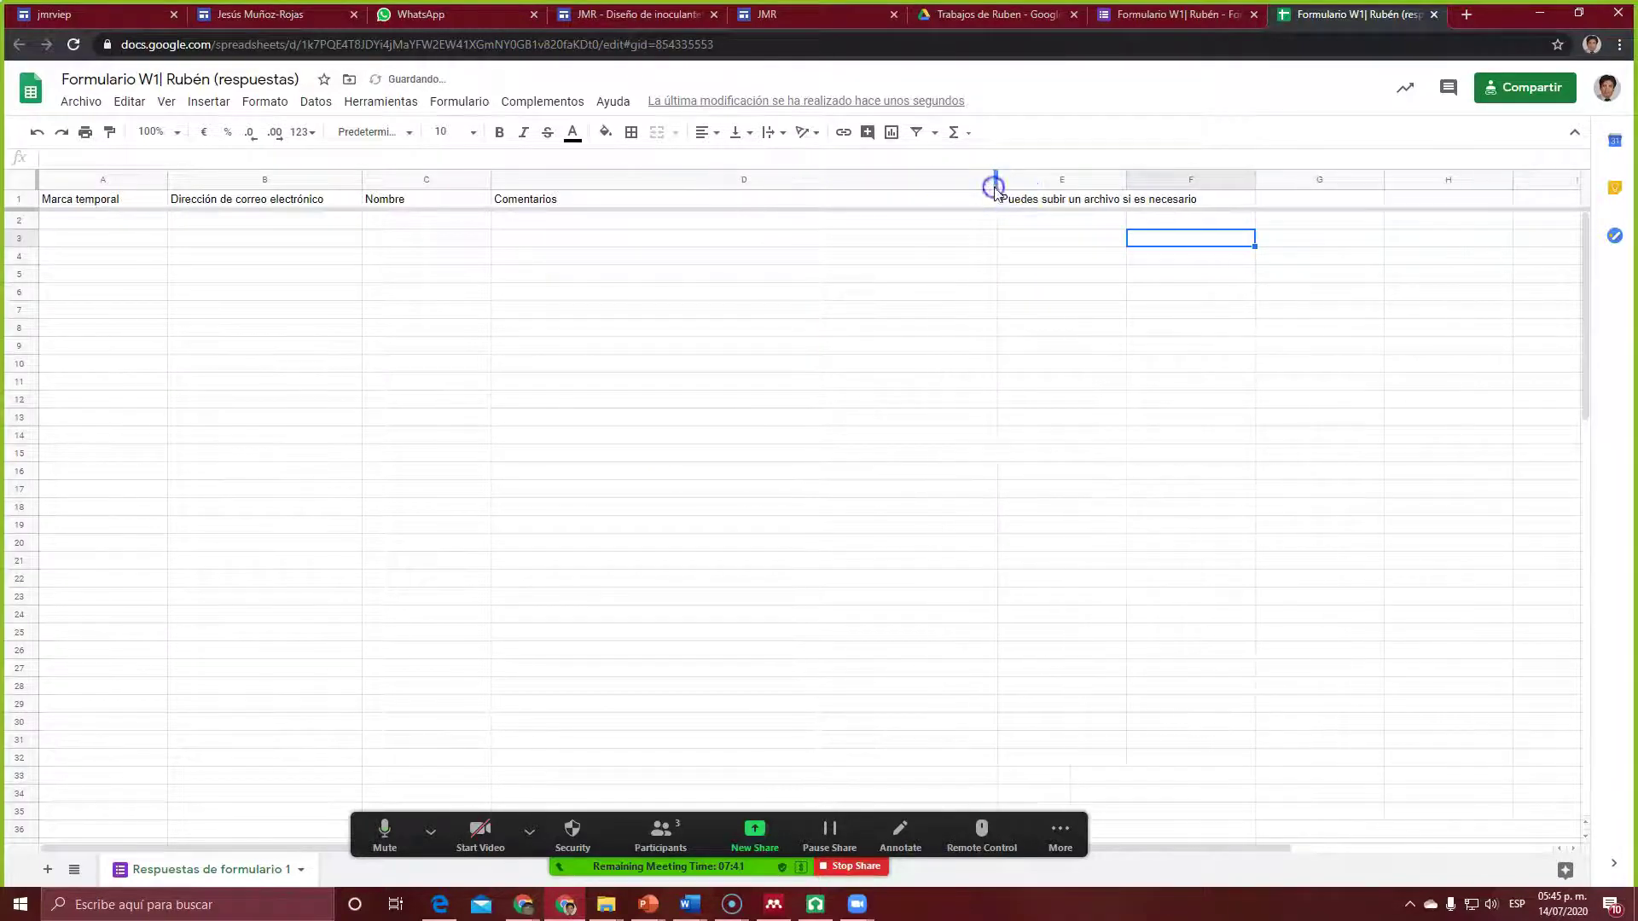
{"action": "left_click_drag", "start_coordinate": [1126, 182], "coordinate": [1230, 173]}
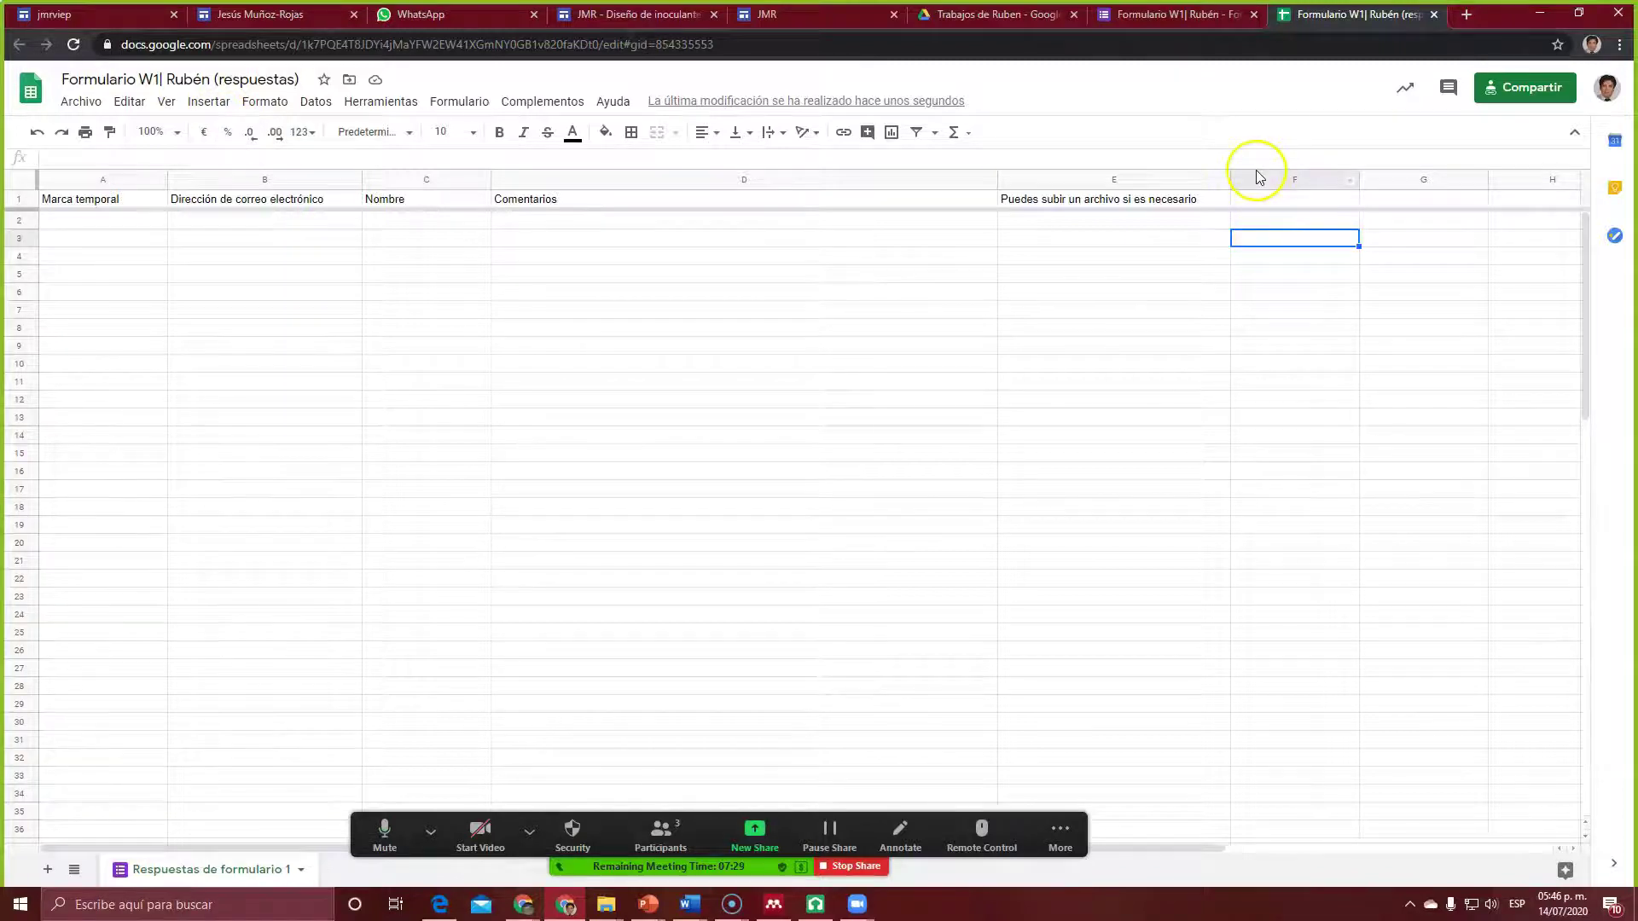
Step: Set the responses sheet to 'Cualquier persona con el enlace' and copy its share link
{"action": "left_click", "coordinate": [1534, 89]}
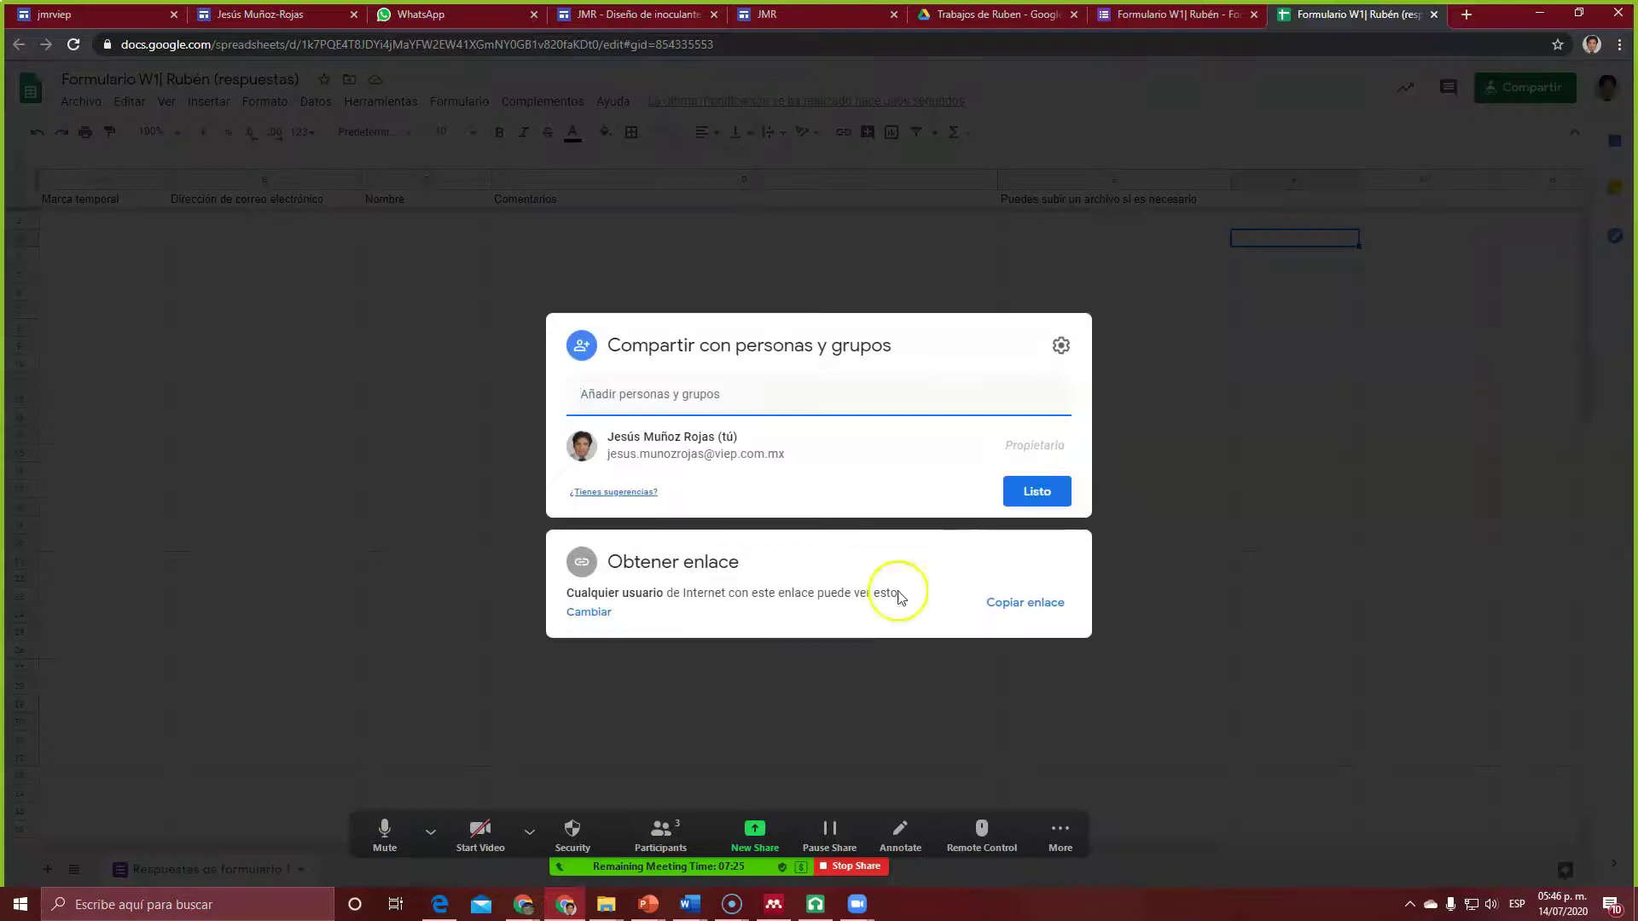
{"action": "left_click", "coordinate": [856, 596]}
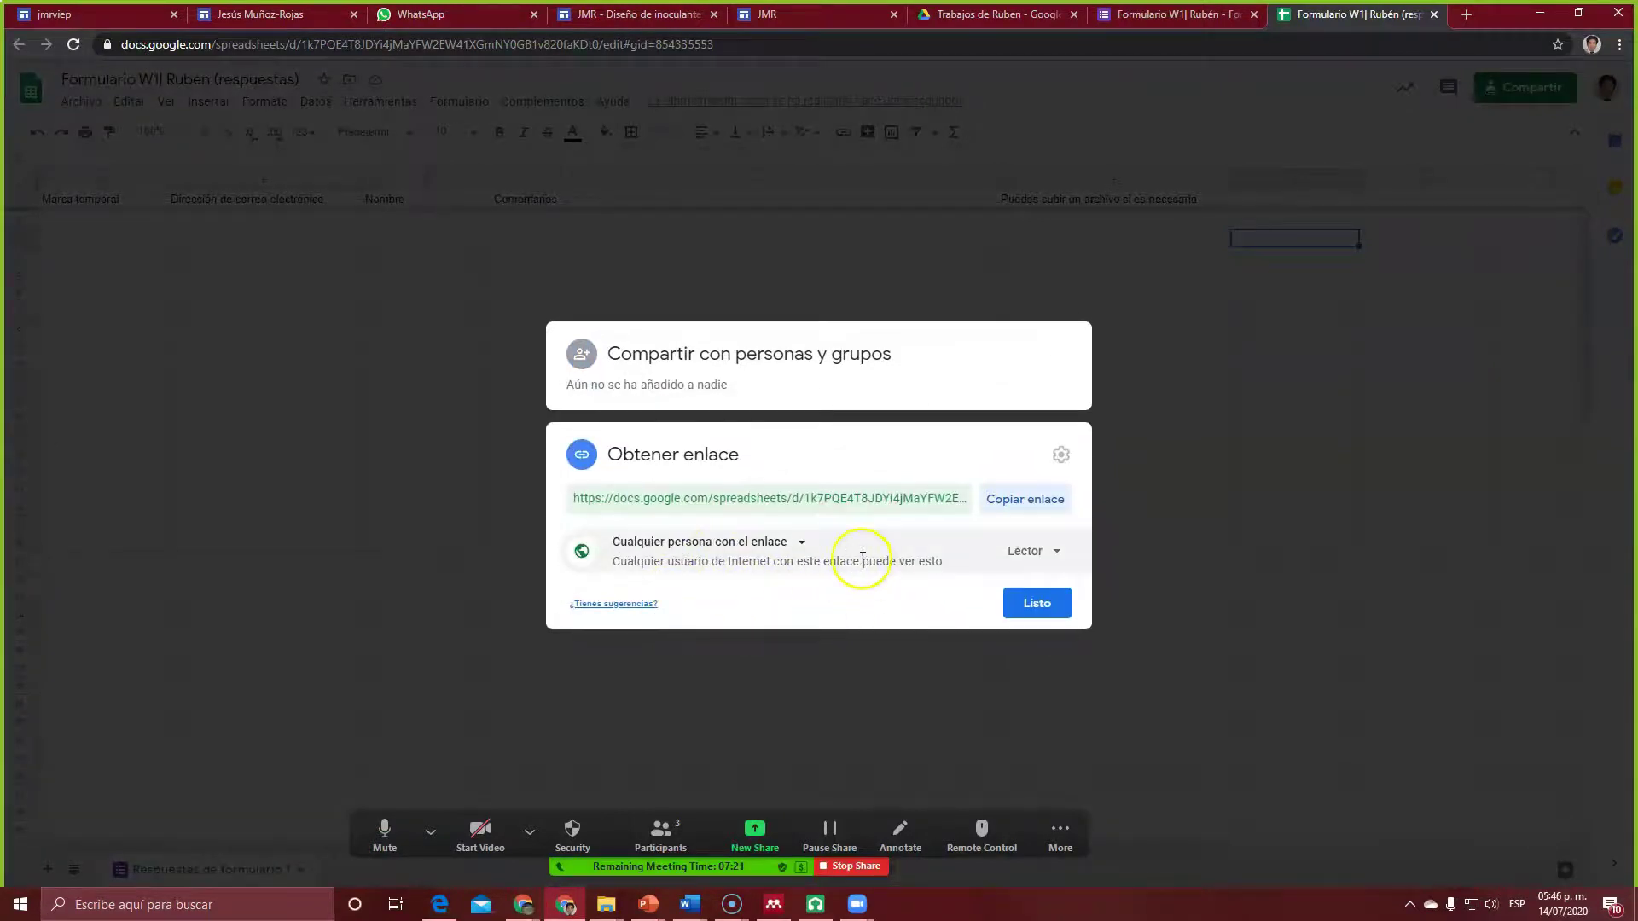
{"action": "left_click", "coordinate": [1049, 605]}
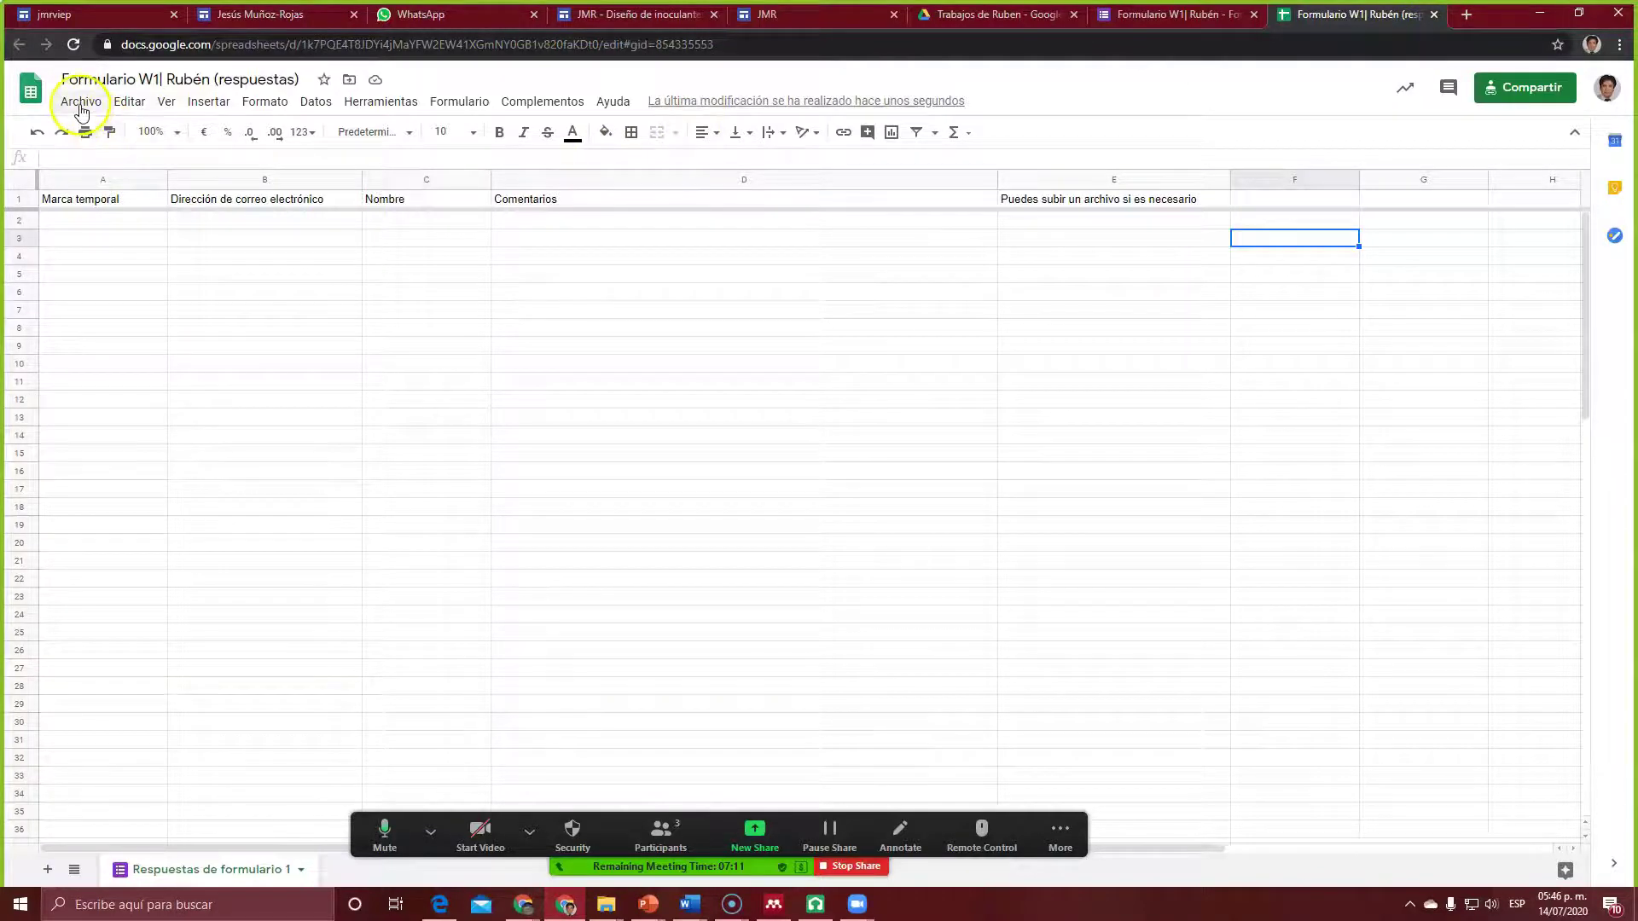
{"action": "left_click", "coordinate": [1515, 95]}
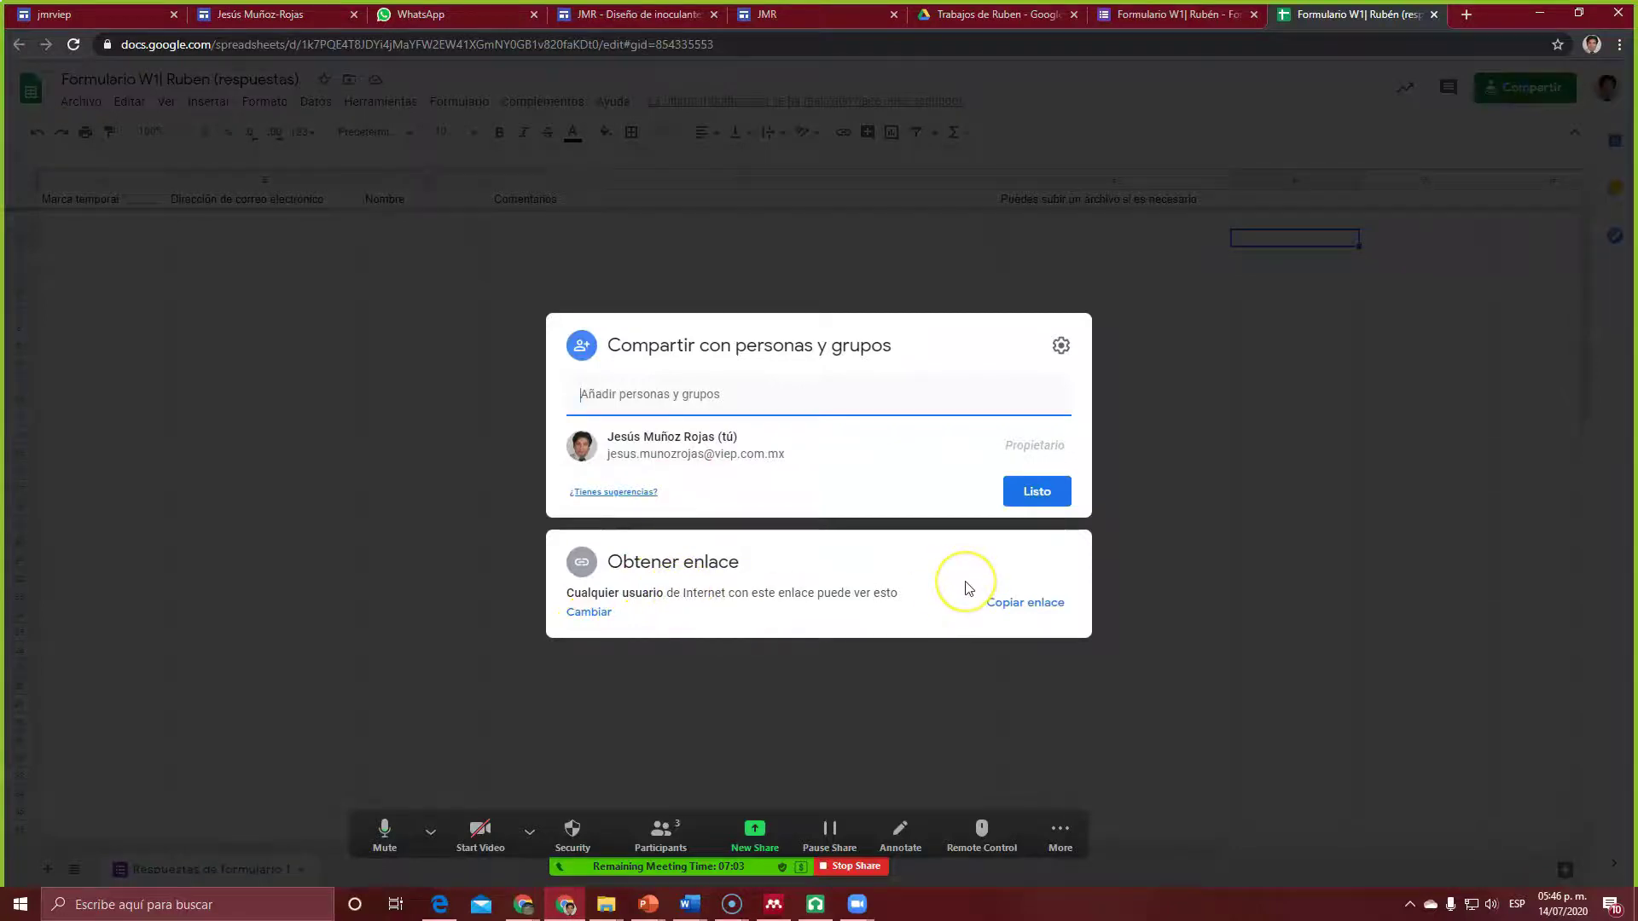
{"action": "left_click", "coordinate": [1031, 608]}
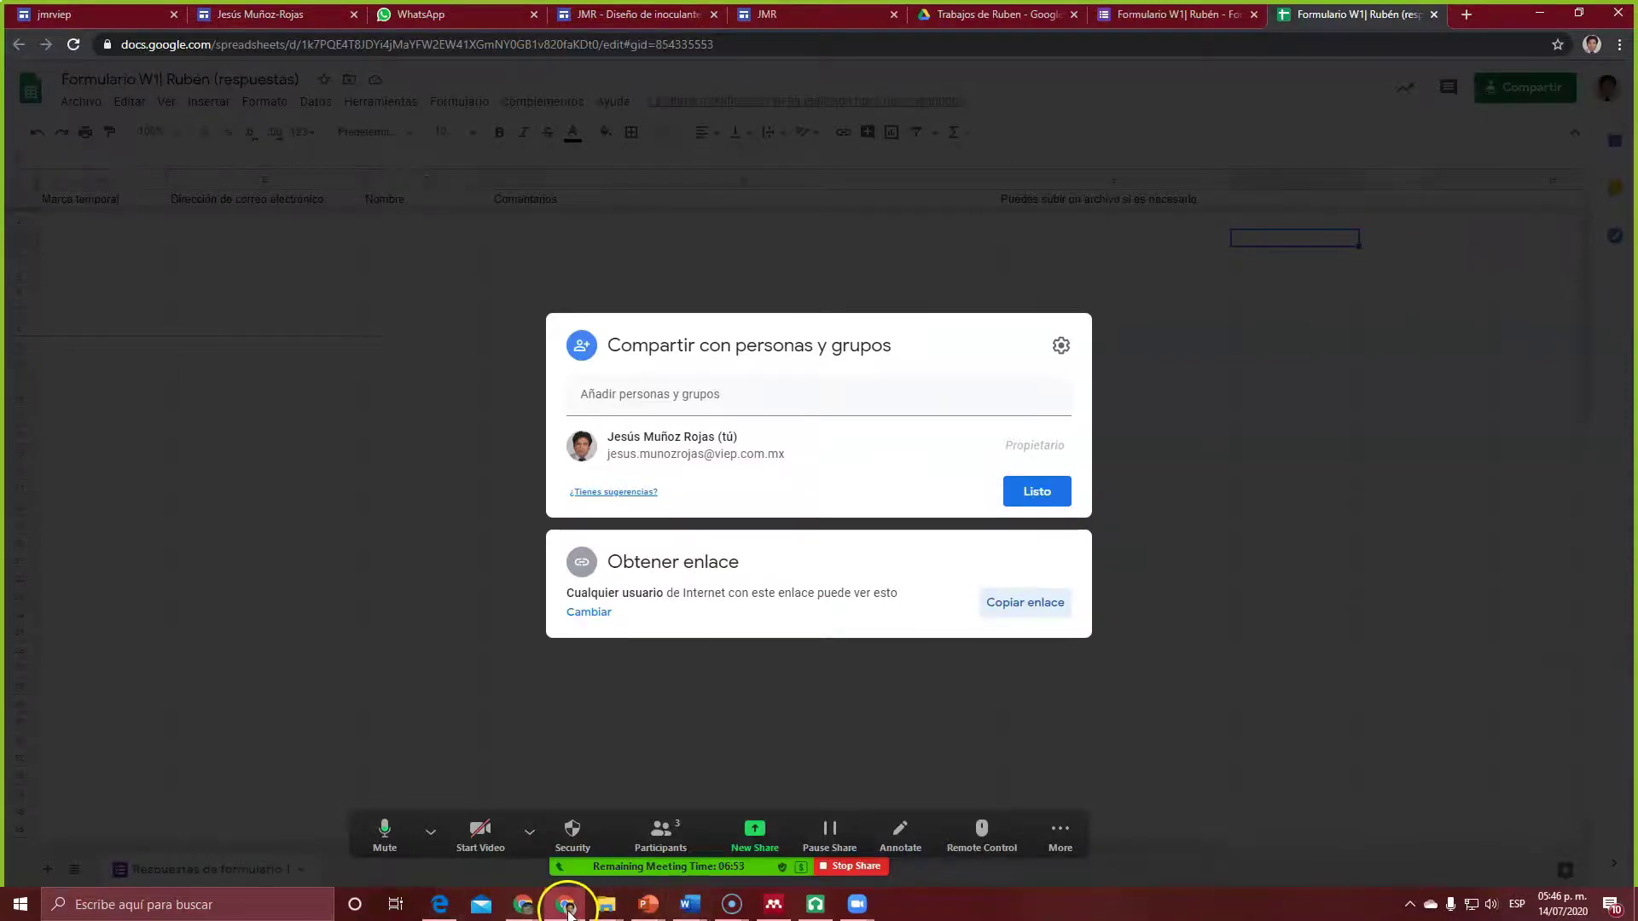
{"action": "left_click", "coordinate": [567, 909]}
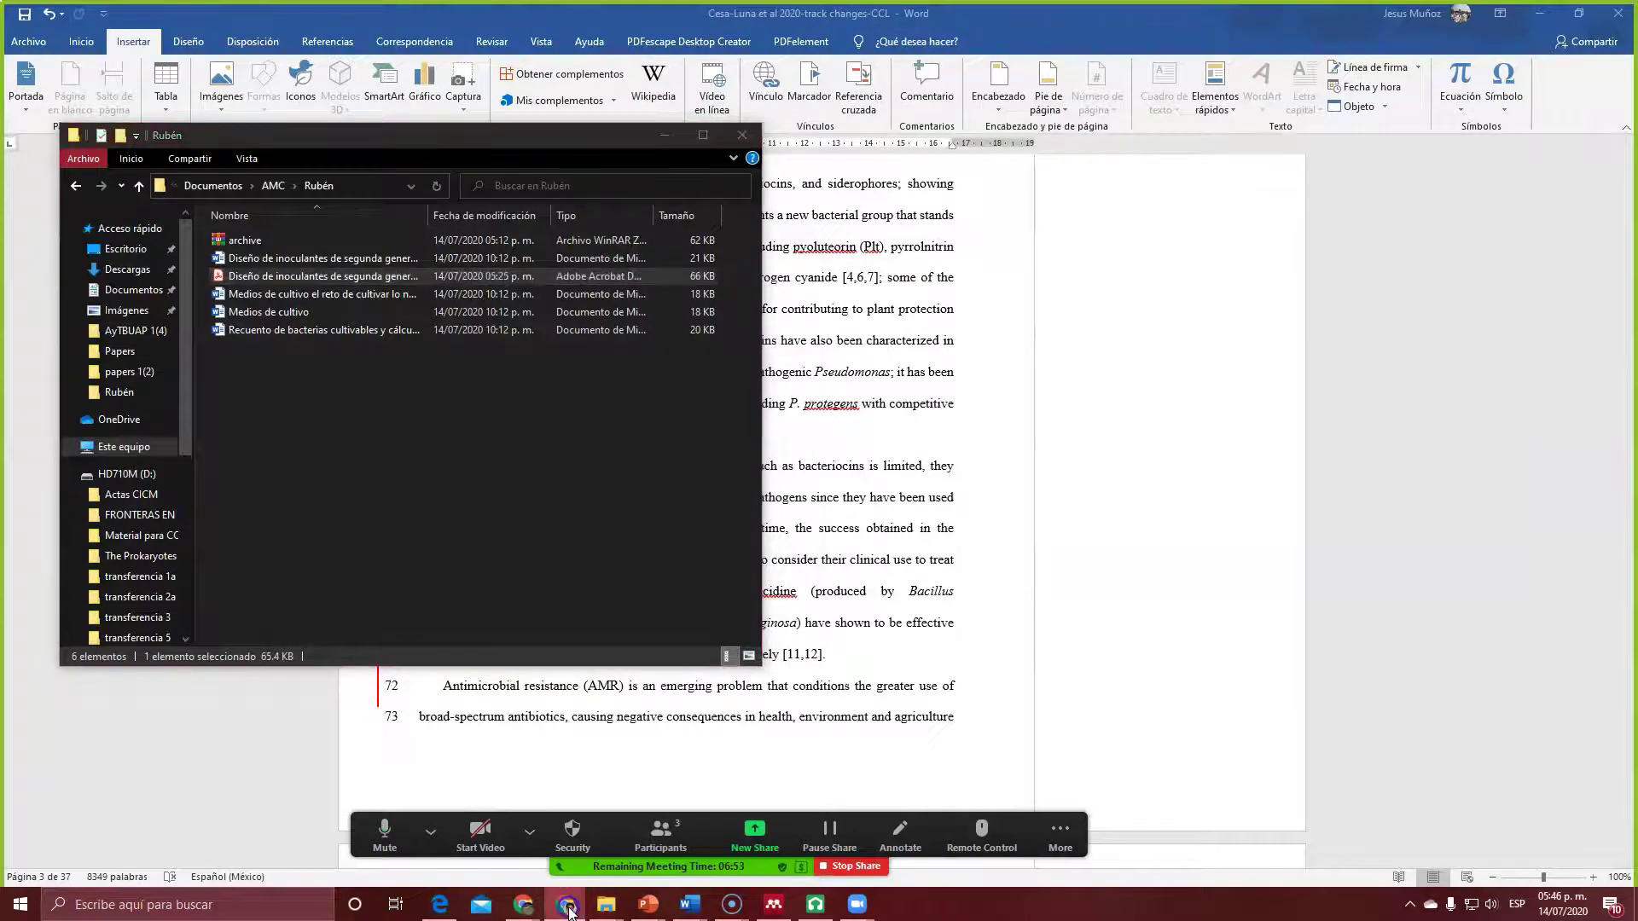
{"action": "left_click", "coordinate": [568, 910]}
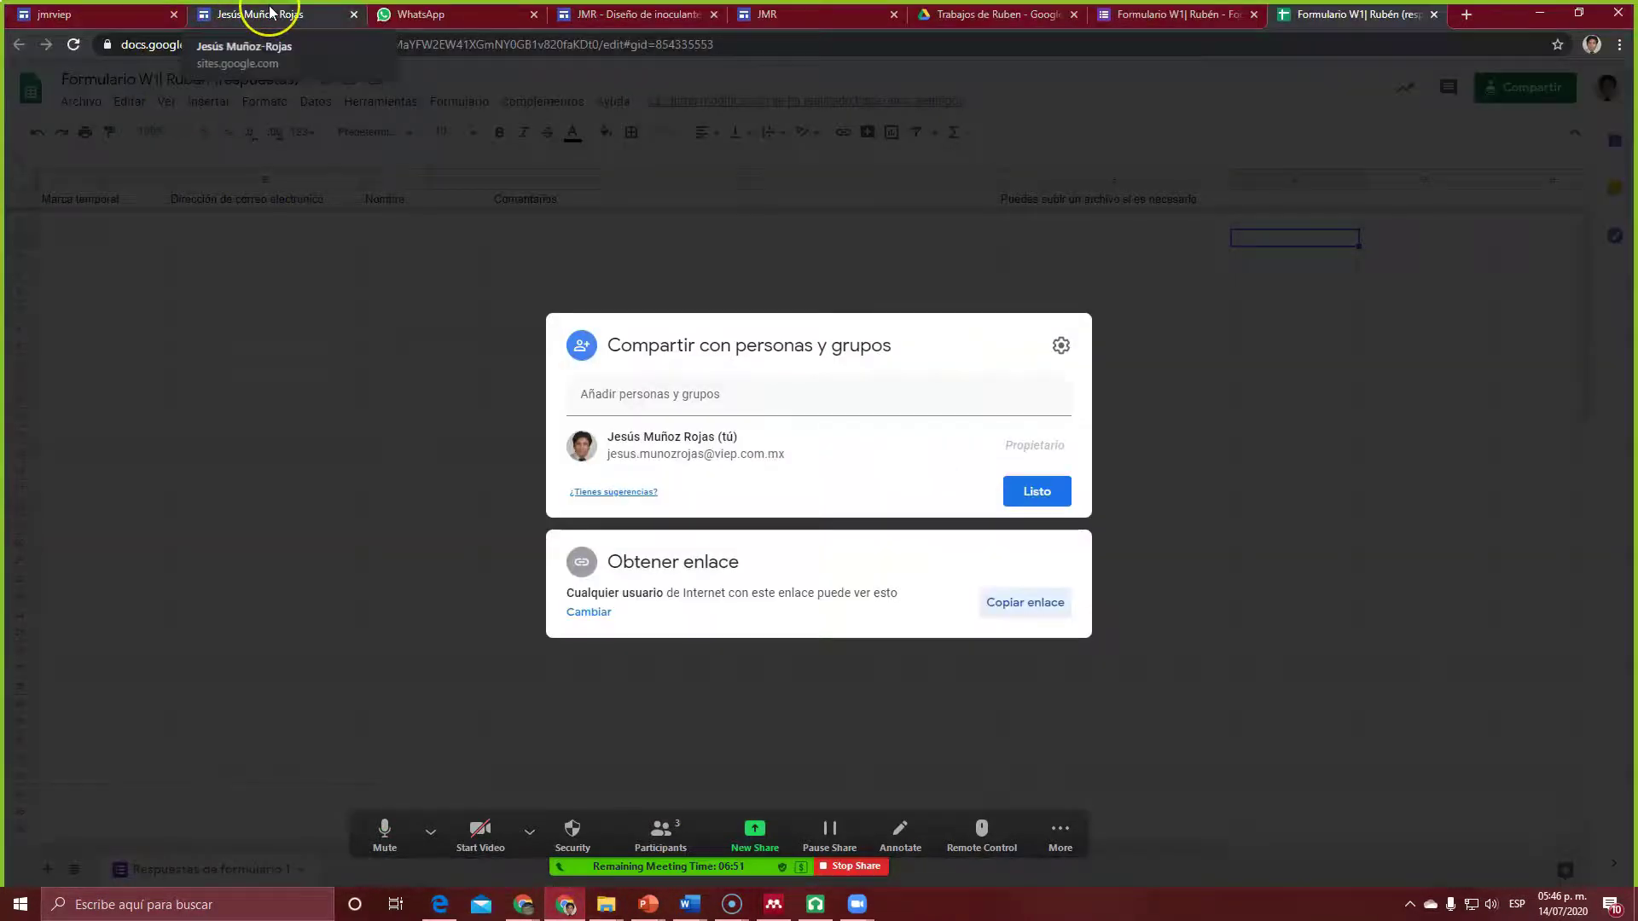
Step: Embed the responses spreadsheet on the site page from its pasted share link
{"action": "left_click", "coordinate": [768, 14]}
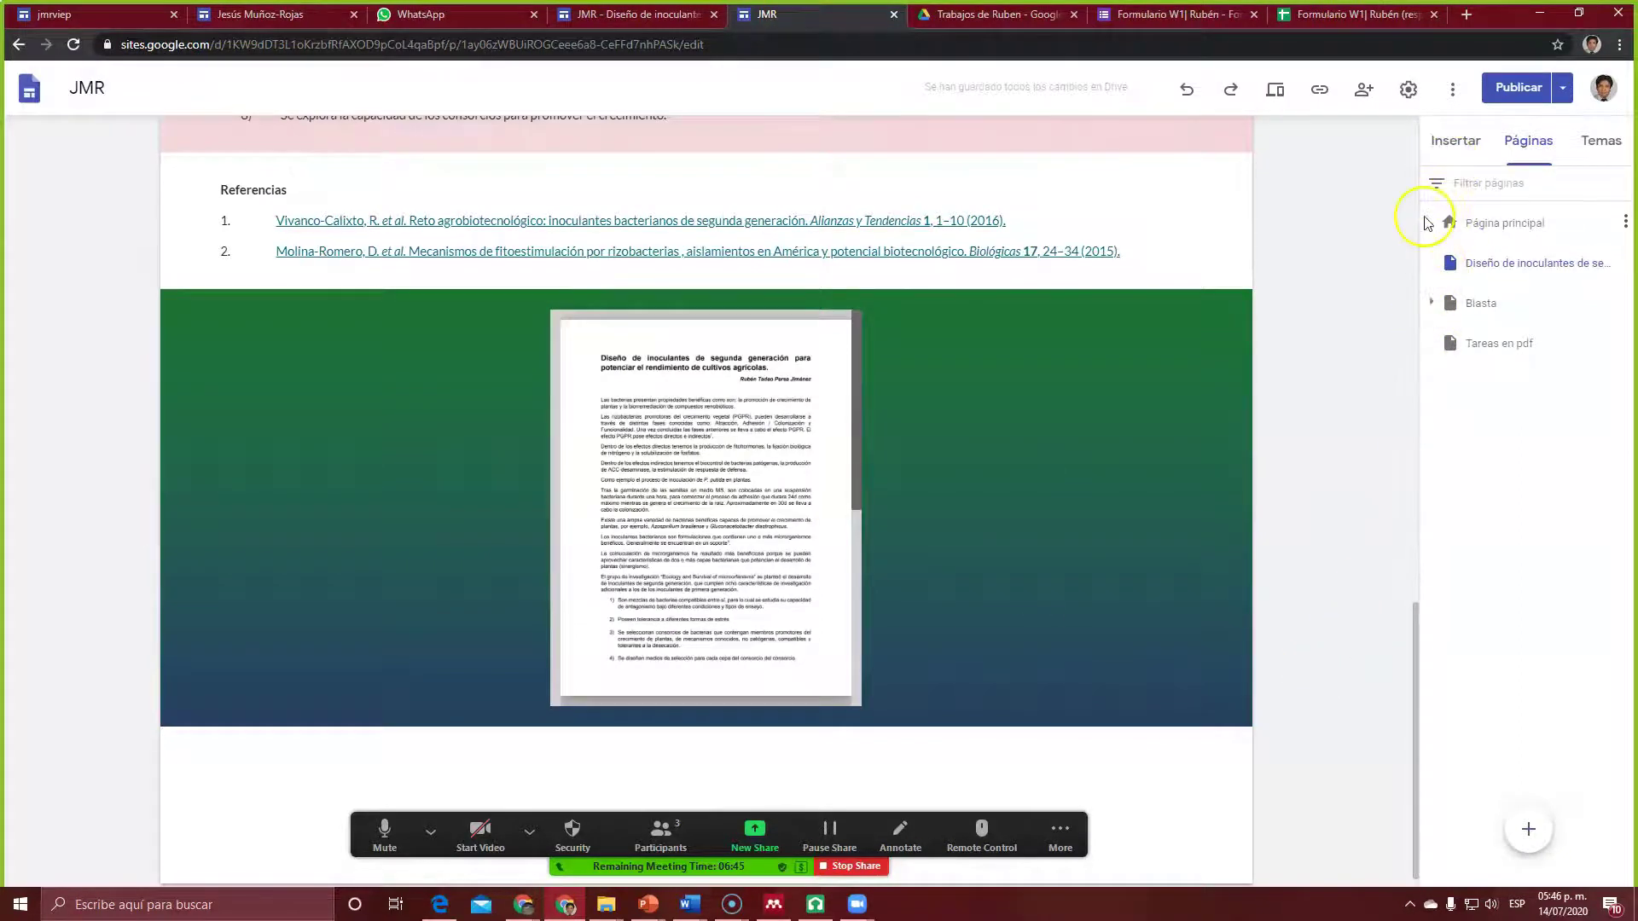
{"action": "left_click", "coordinate": [1462, 145]}
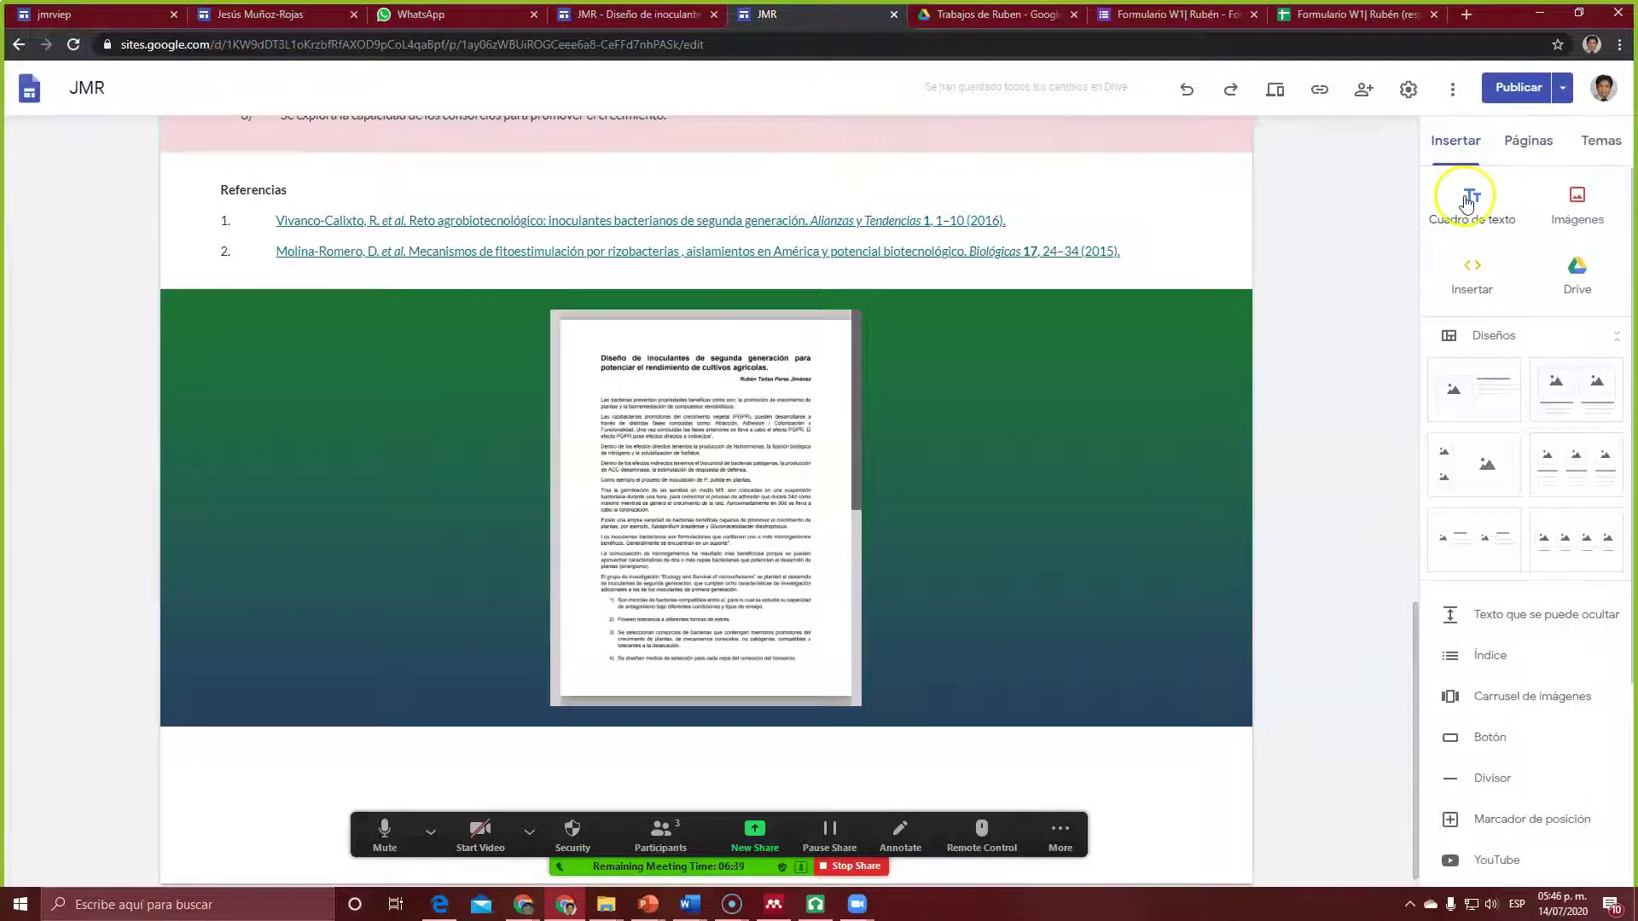
{"action": "left_click", "coordinate": [1471, 274]}
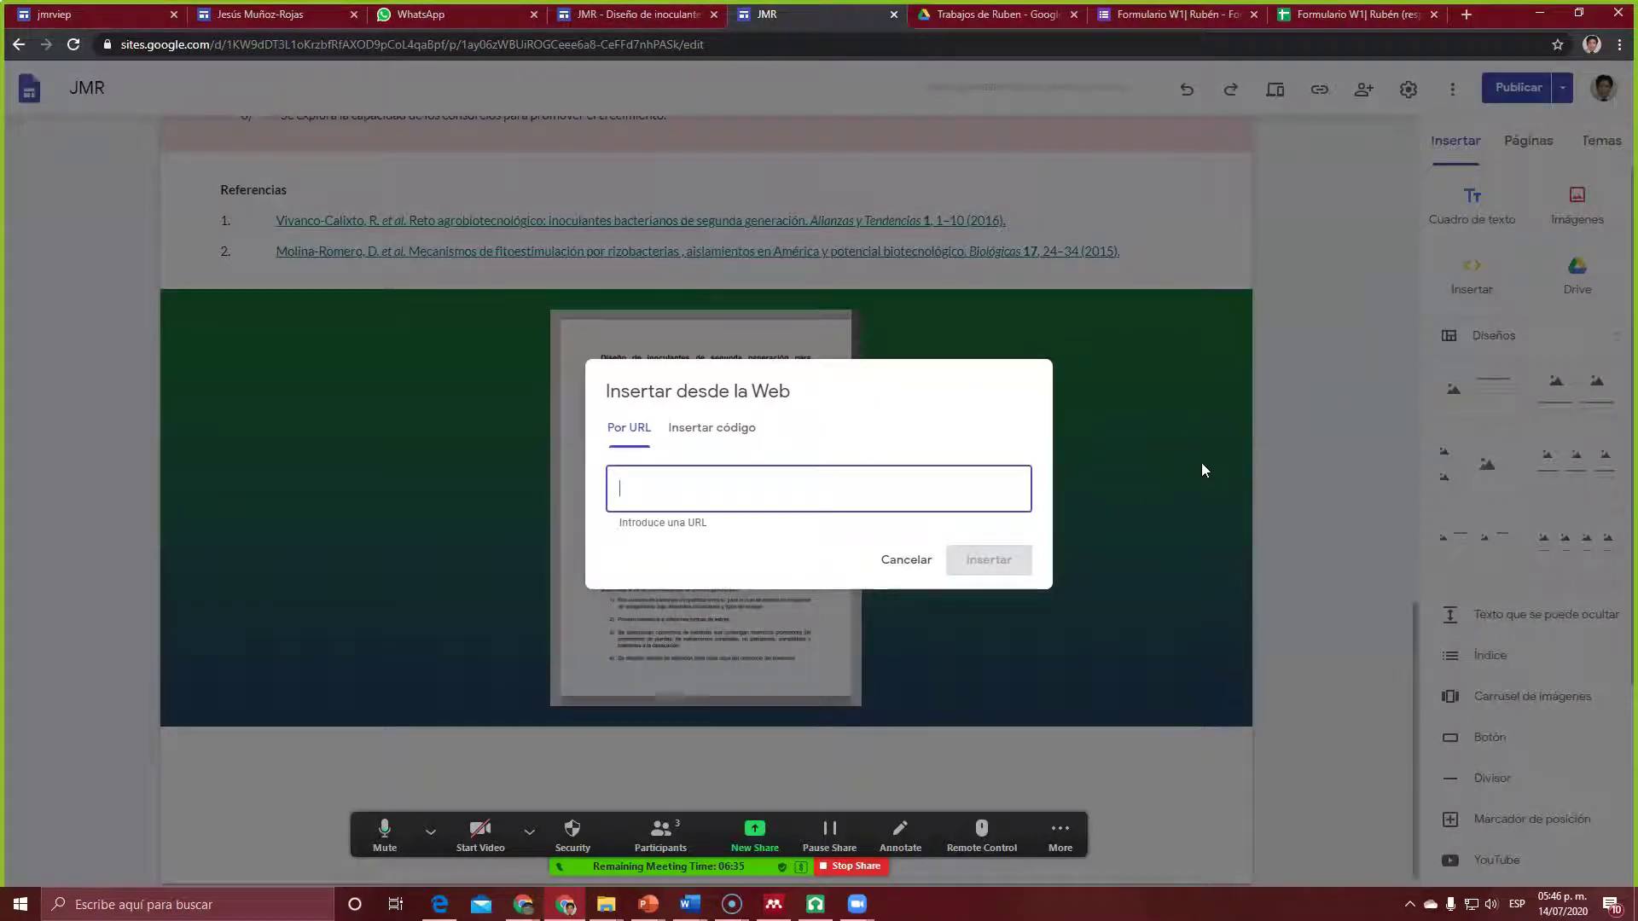
{"action": "key", "text": "ctrl+v"}
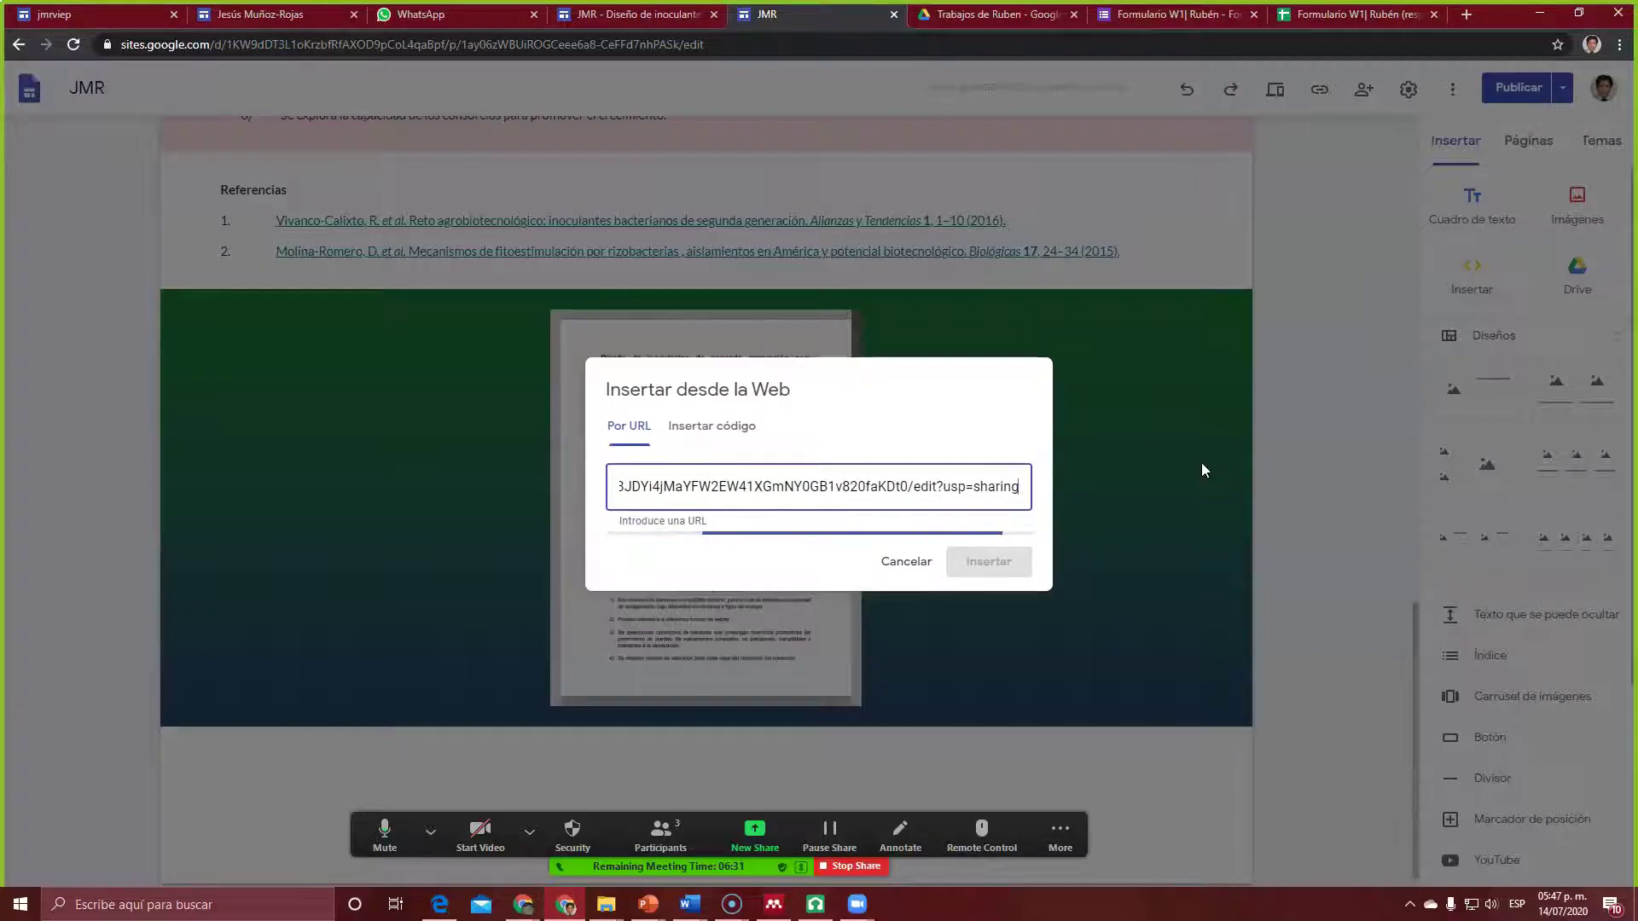
{"action": "left_click", "coordinate": [985, 661]}
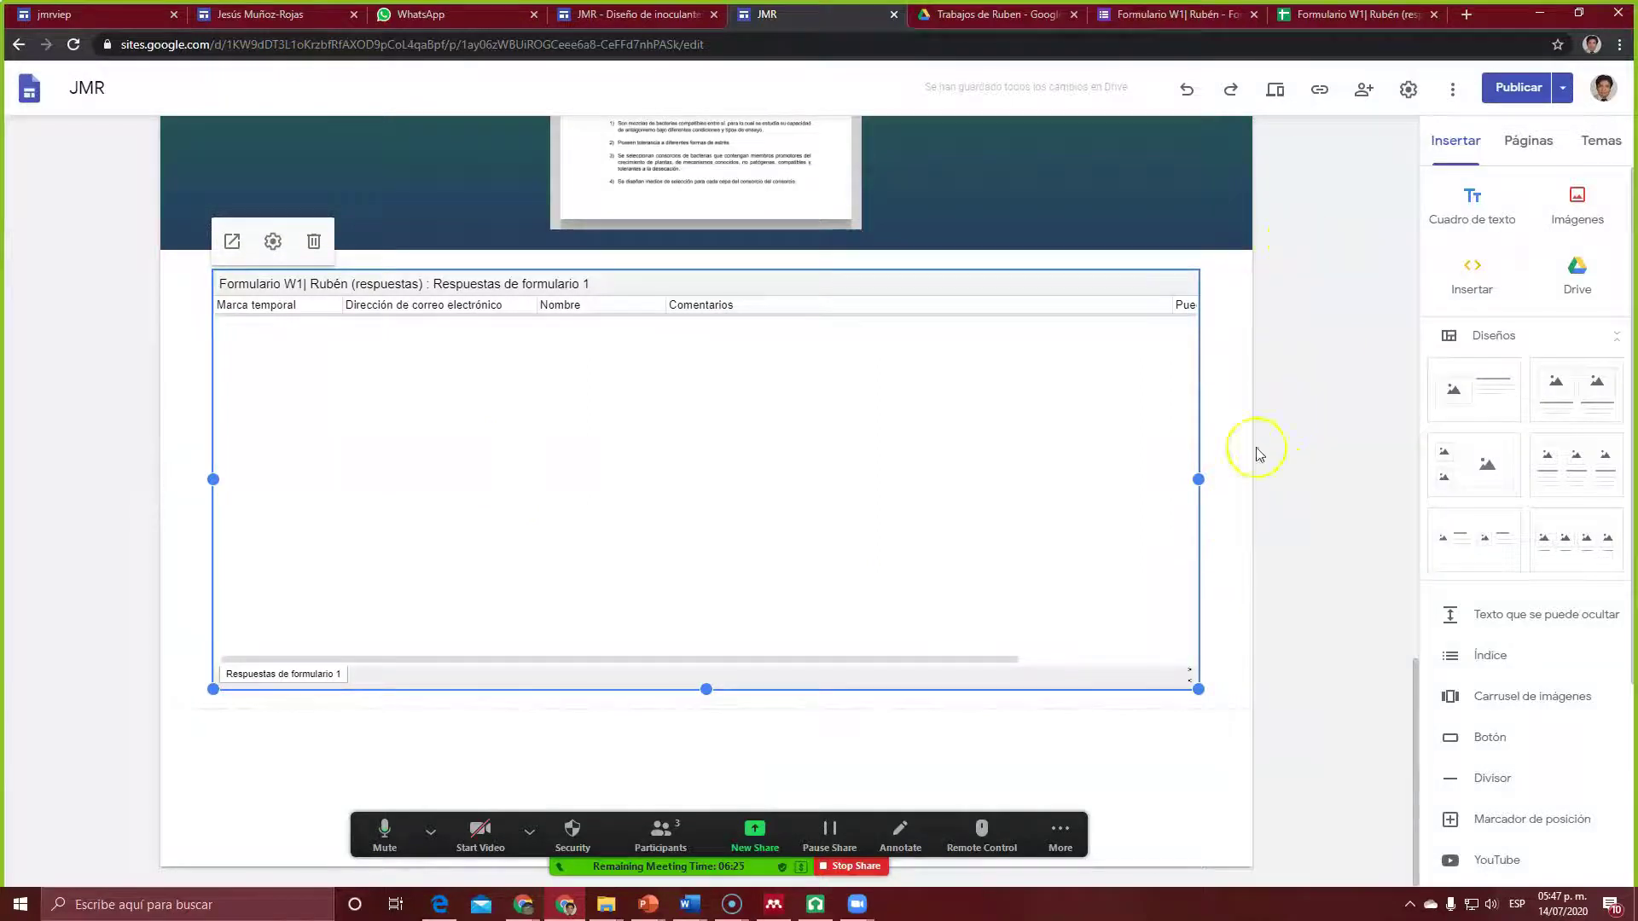
{"action": "left_click", "coordinate": [1164, 15]}
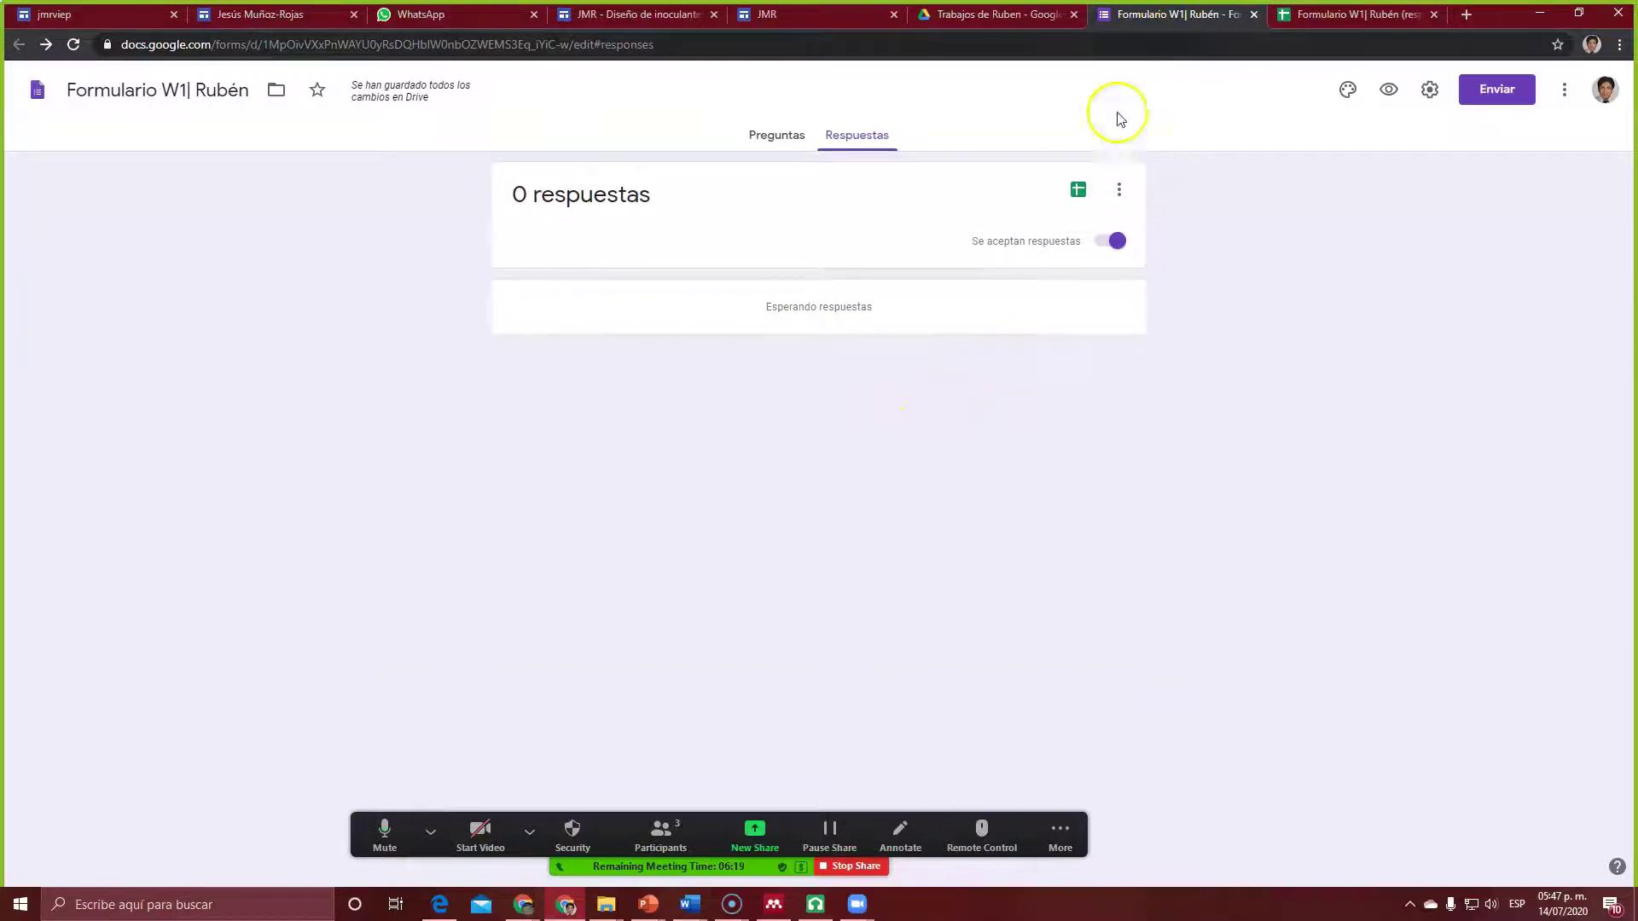
Step: Open the form's settings from its extra options menu and close them unchanged
{"action": "left_click", "coordinate": [767, 138]}
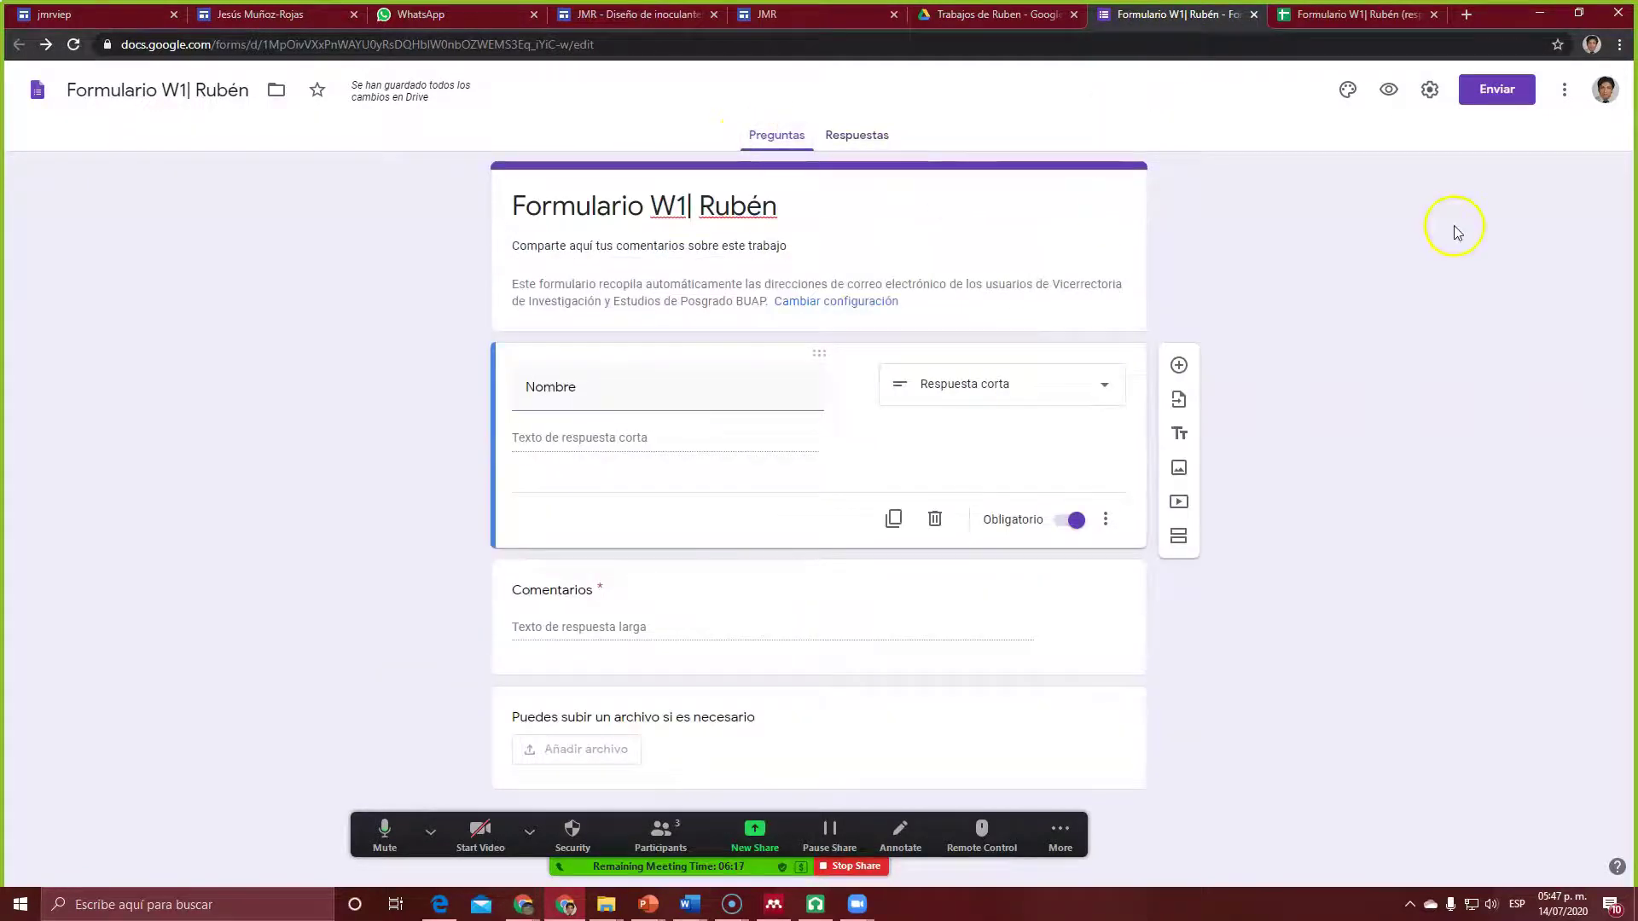
{"action": "mouse_move", "coordinate": [773, 390]}
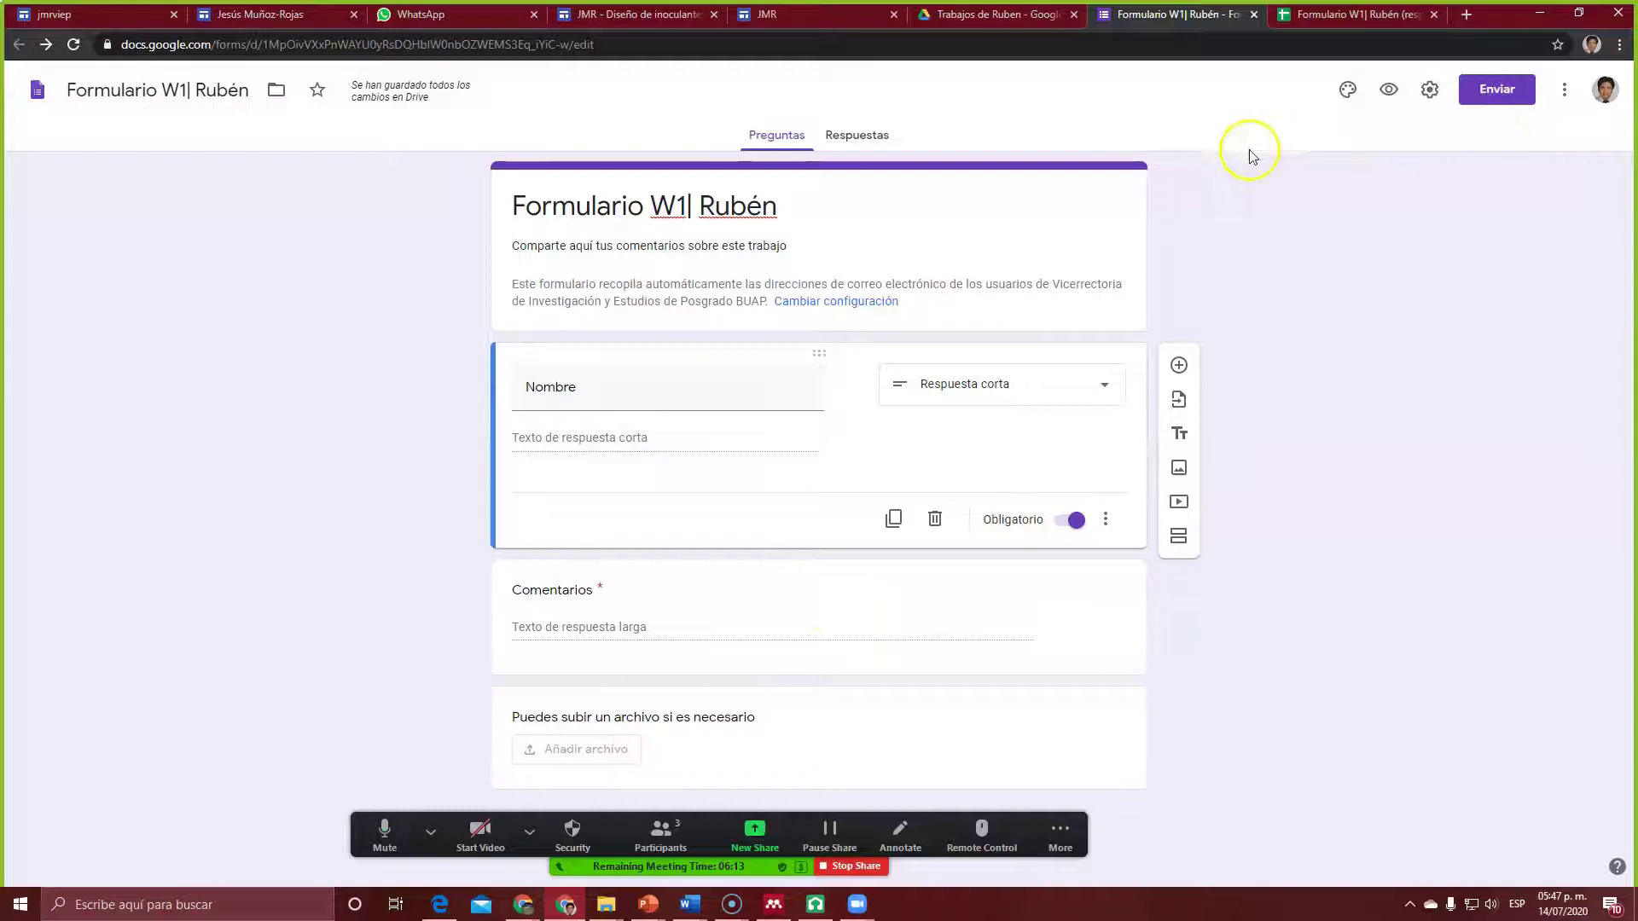
{"action": "left_click", "coordinate": [1560, 98]}
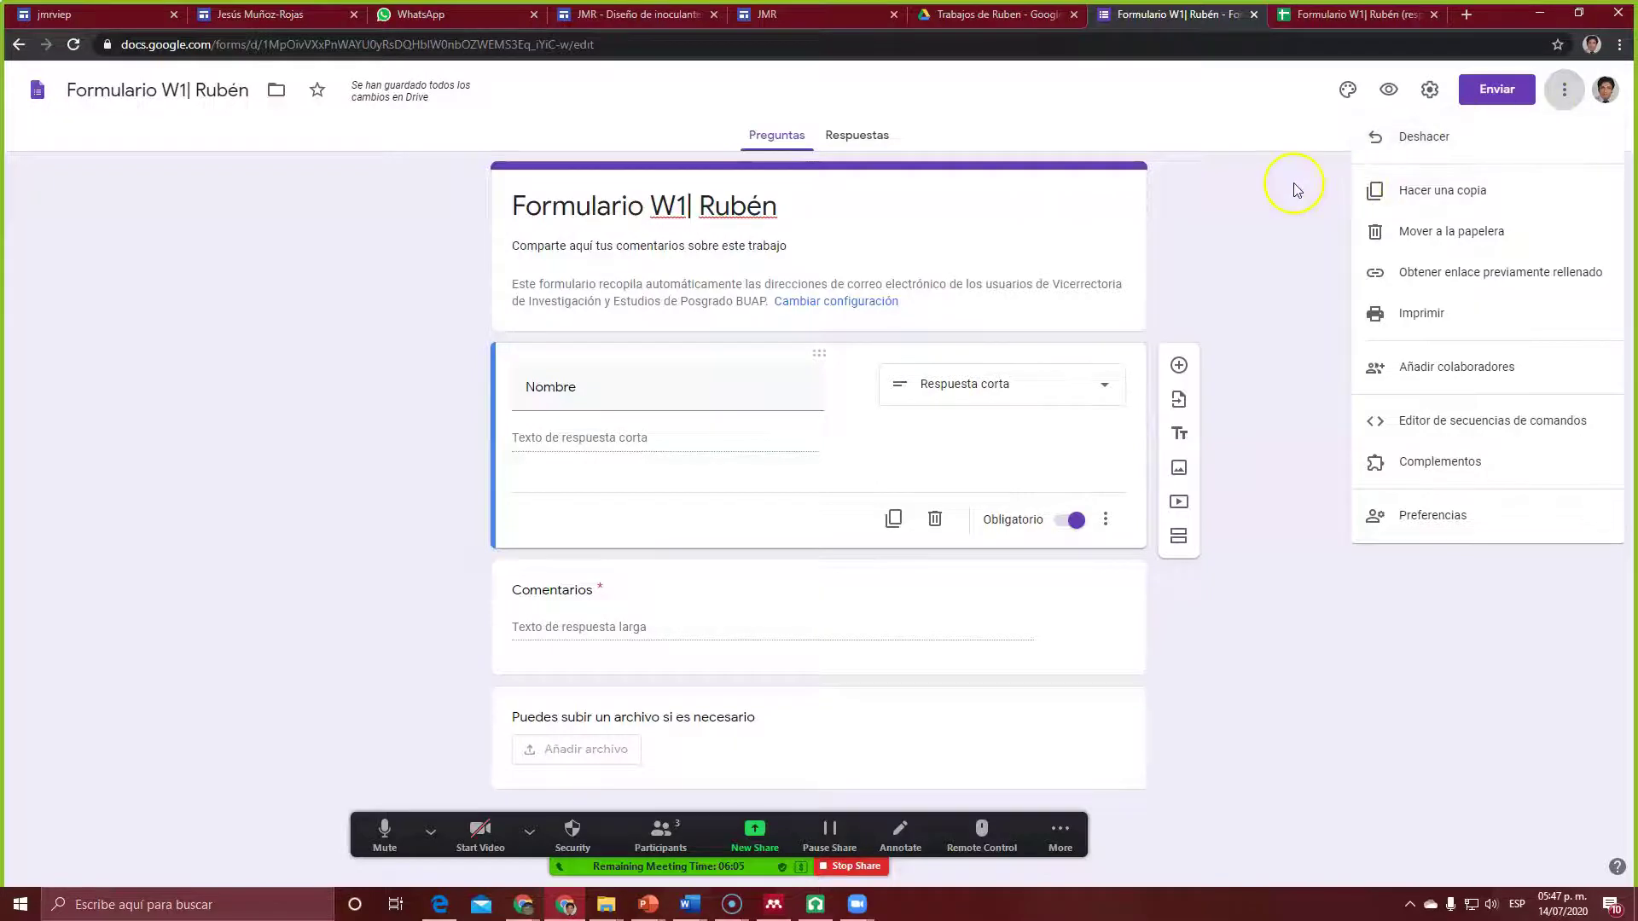
{"action": "left_click", "coordinate": [1428, 90]}
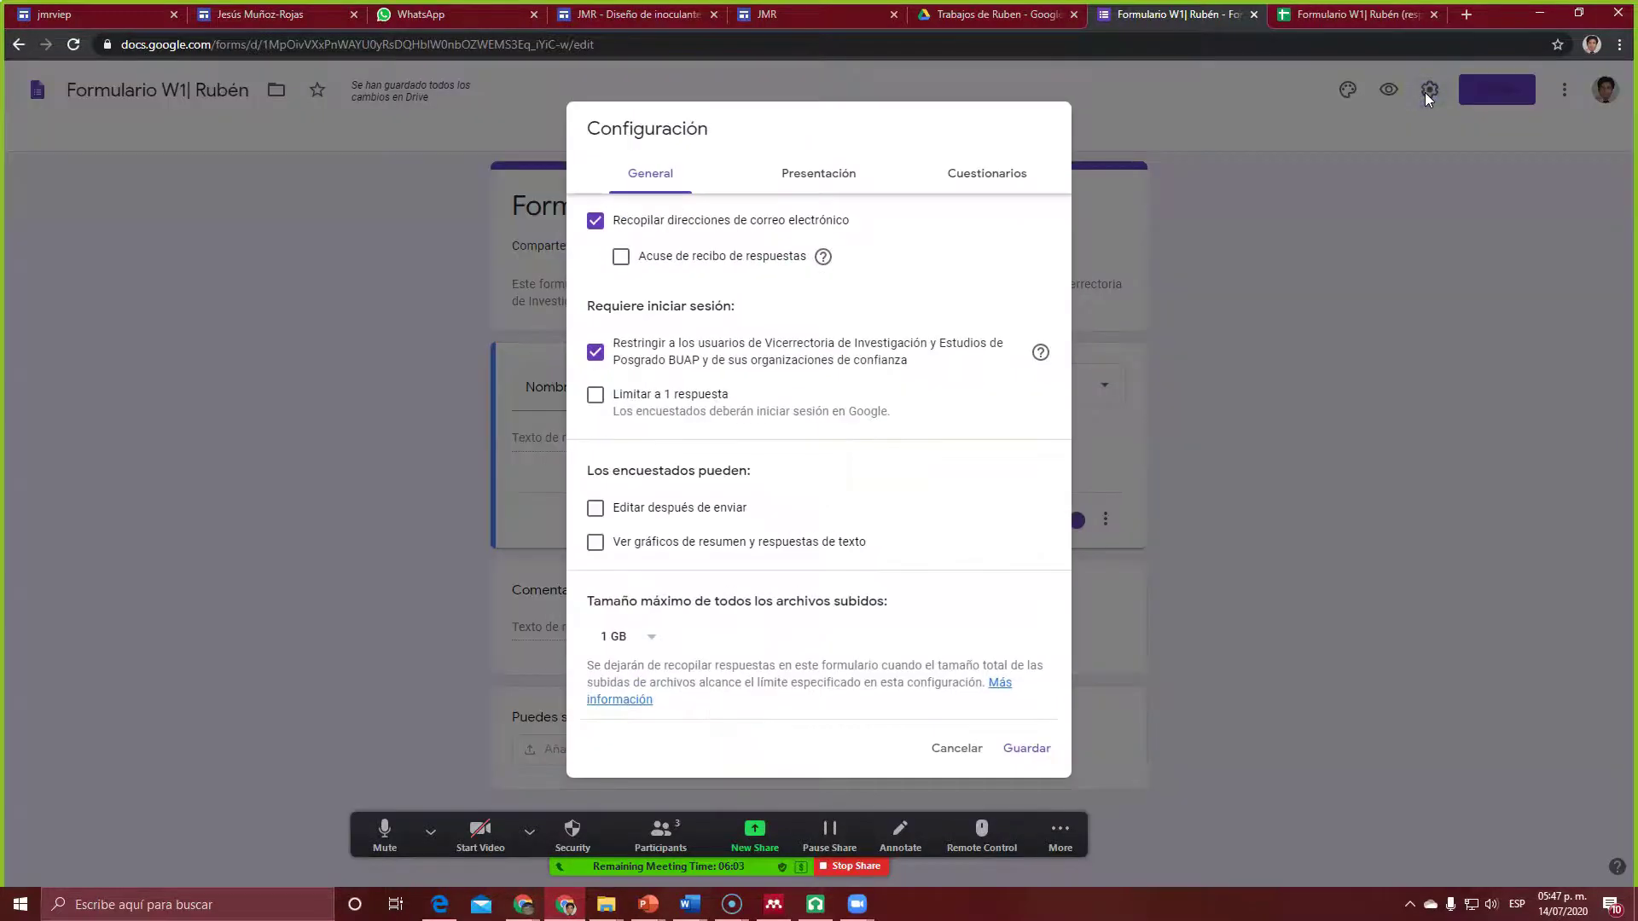
{"action": "left_click", "coordinate": [1354, 309]}
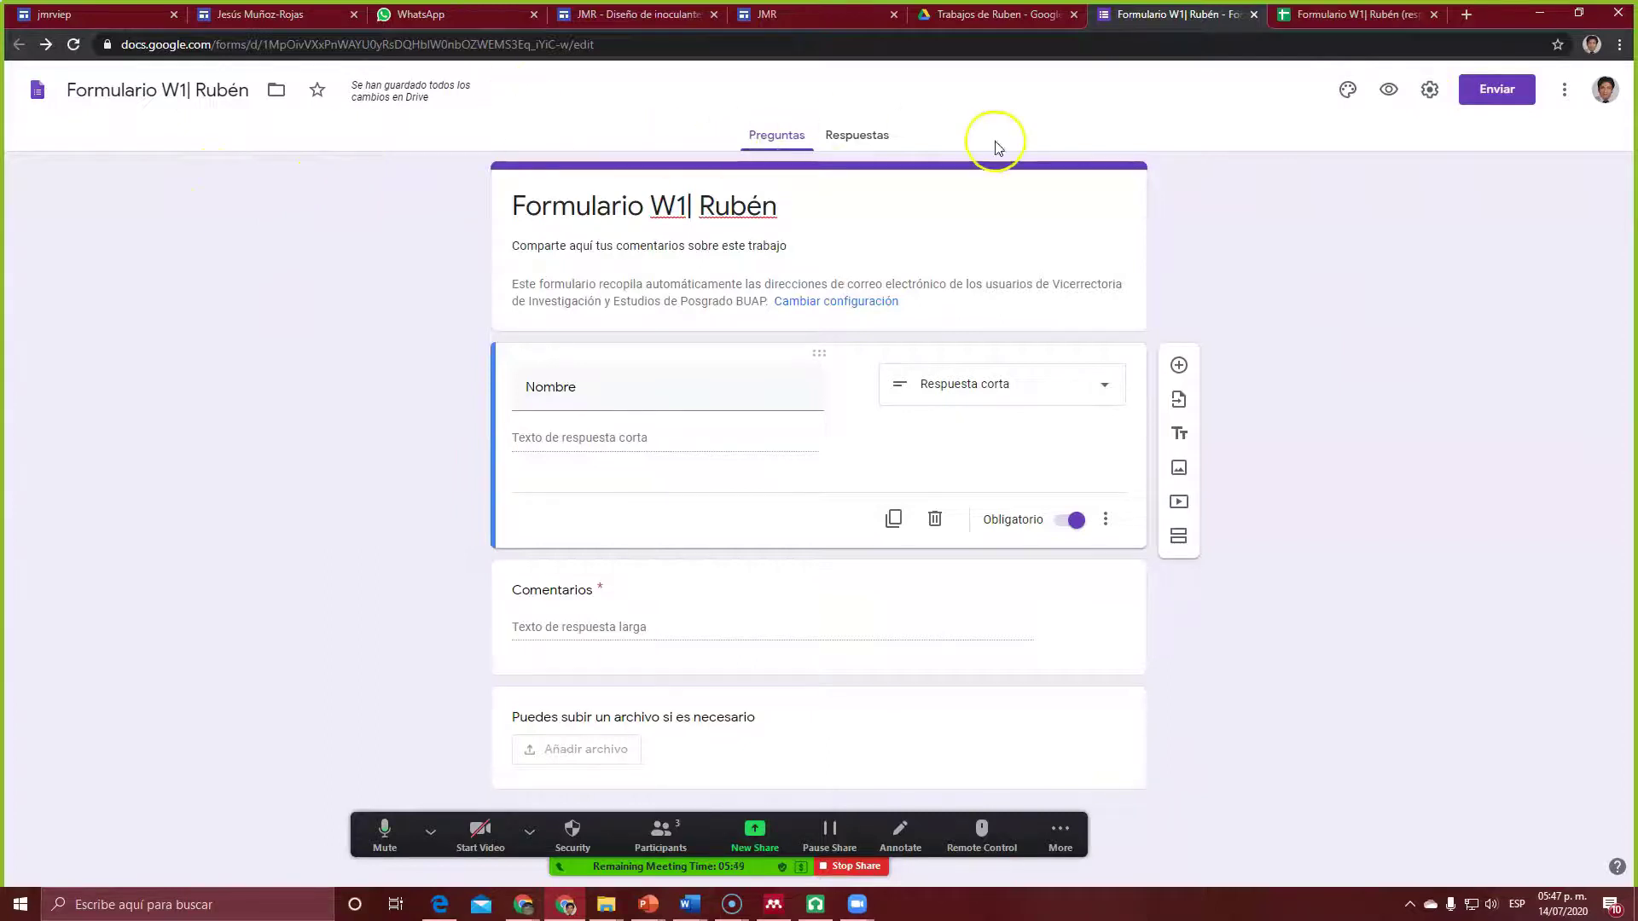
Step: Turn on response receipts in the form settings and review the Presentación and Cuestionarios tabs
{"action": "left_click", "coordinate": [886, 145]}
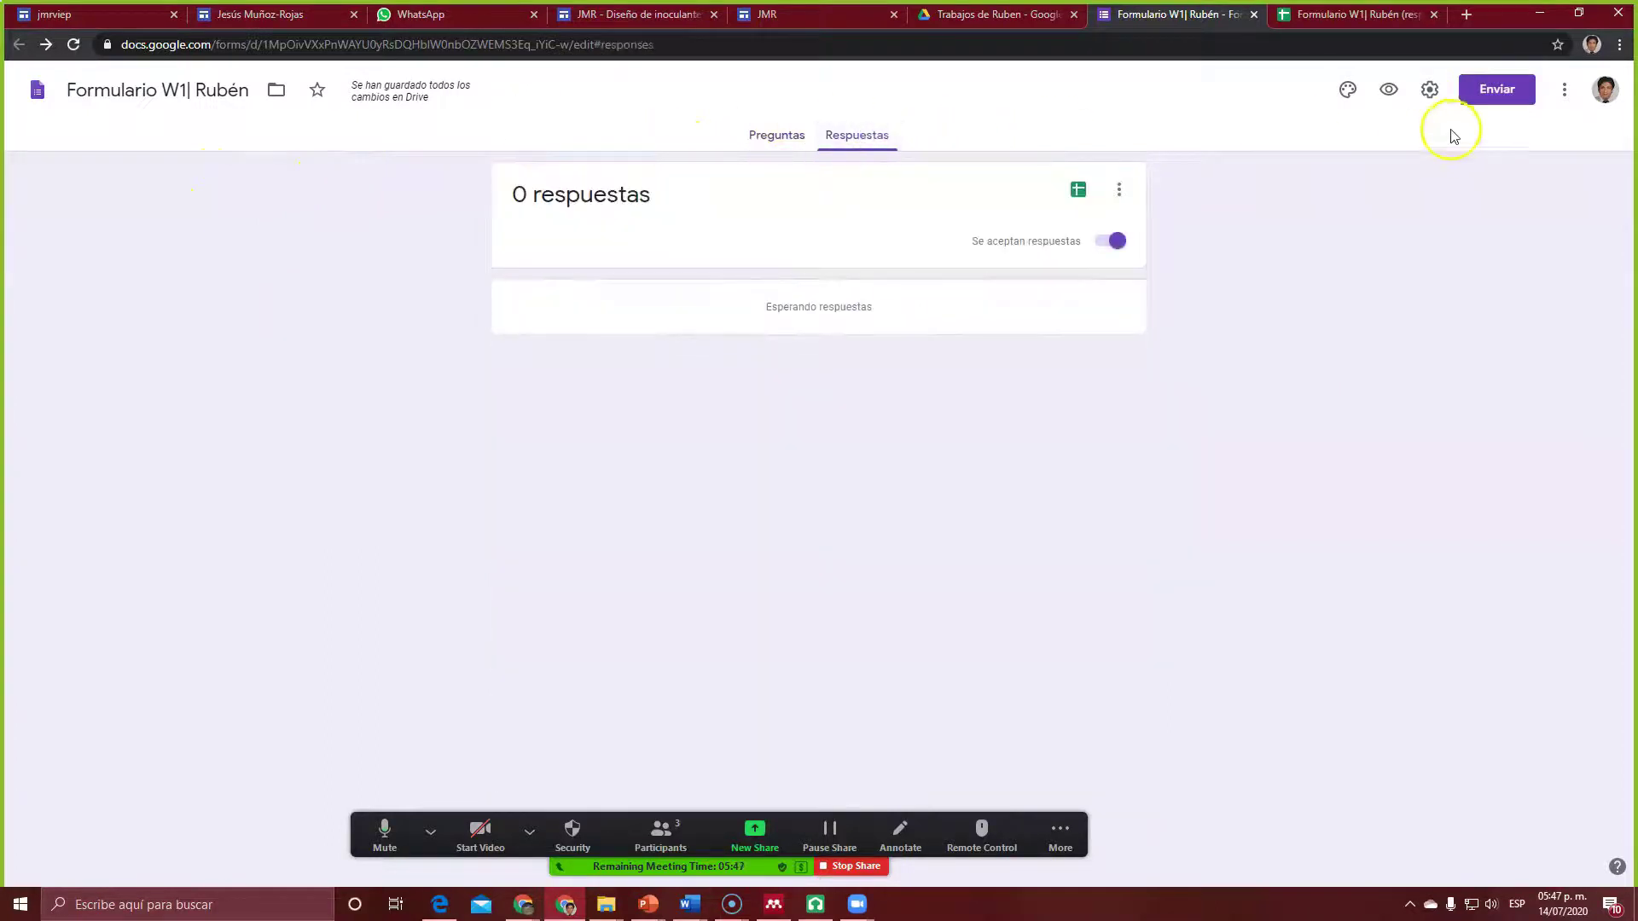
{"action": "left_click", "coordinate": [1428, 97]}
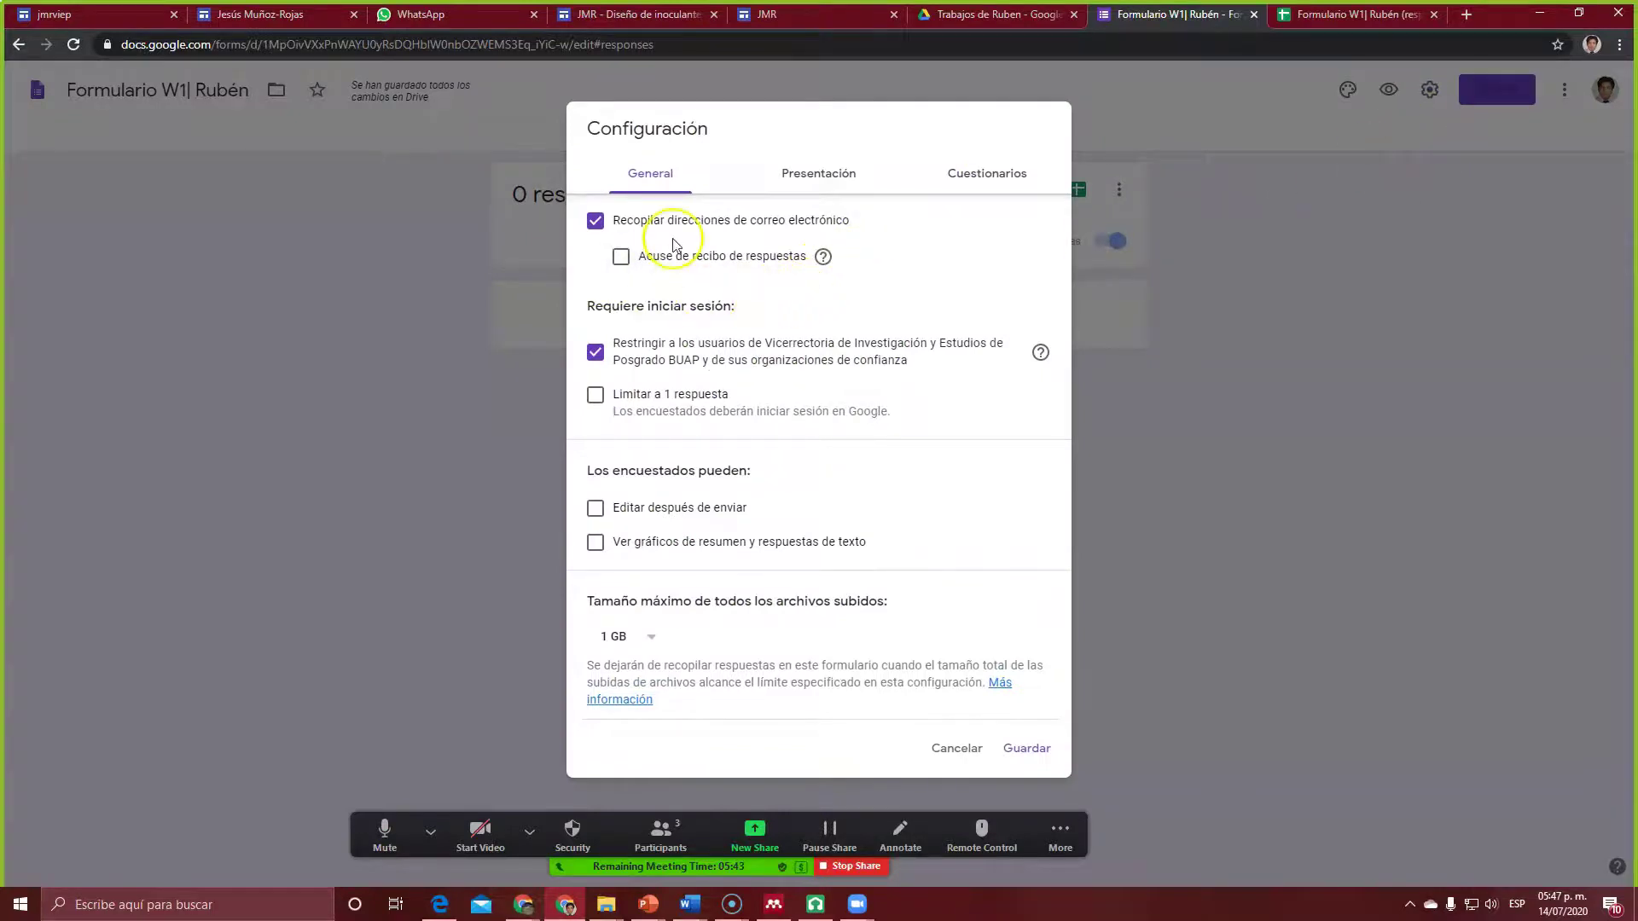
{"action": "left_click", "coordinate": [622, 258]}
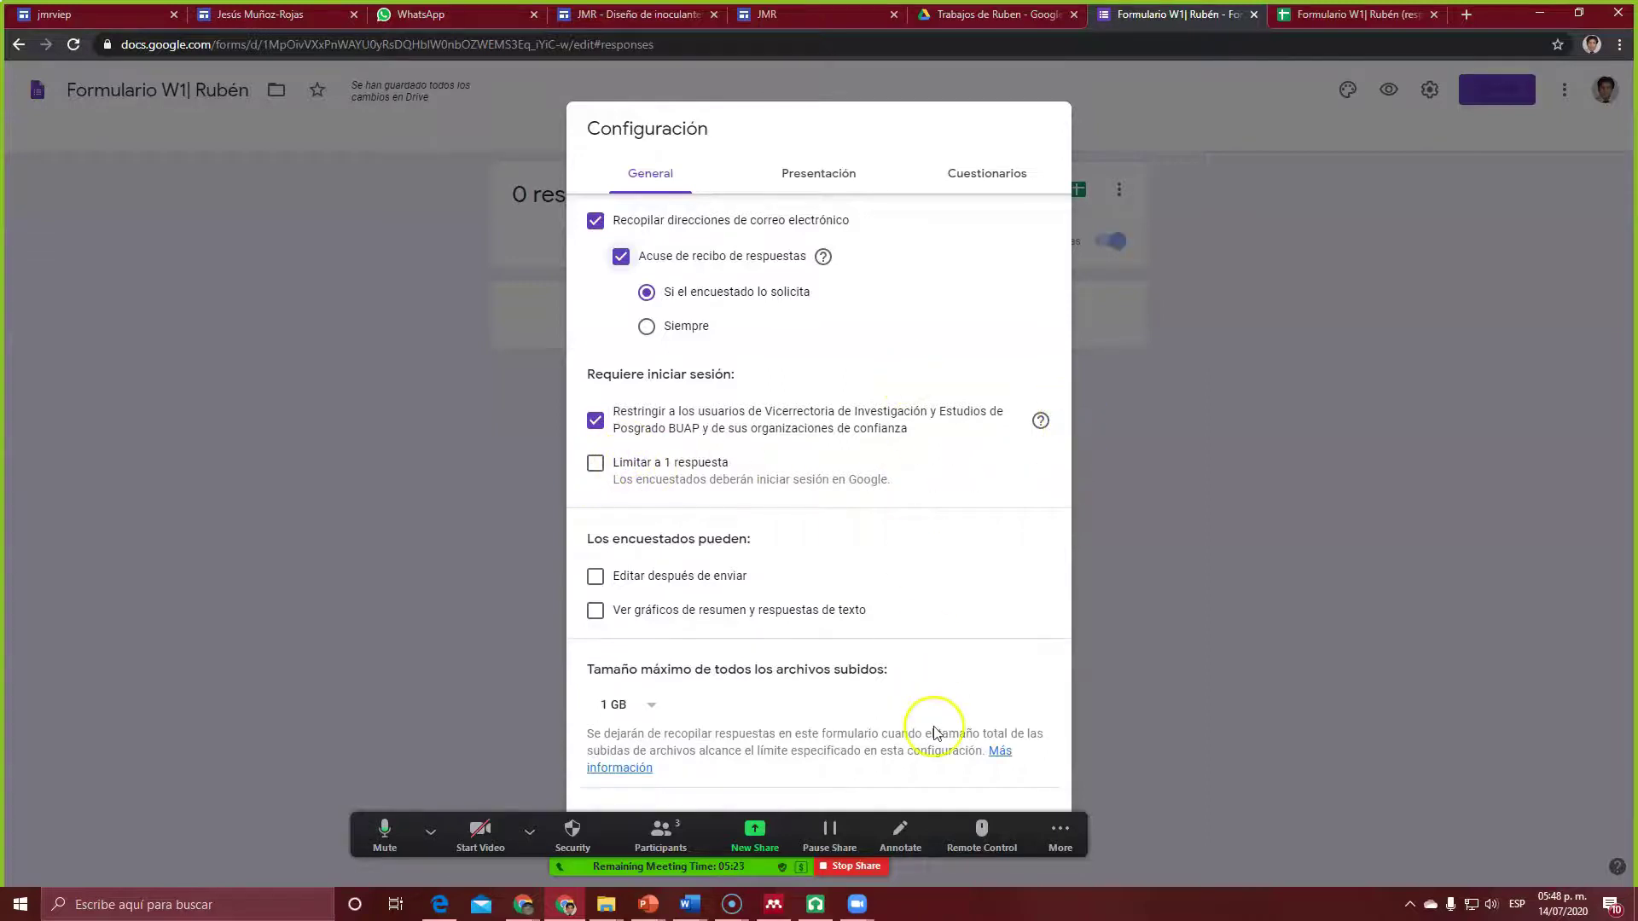
{"action": "left_click", "coordinate": [831, 183]}
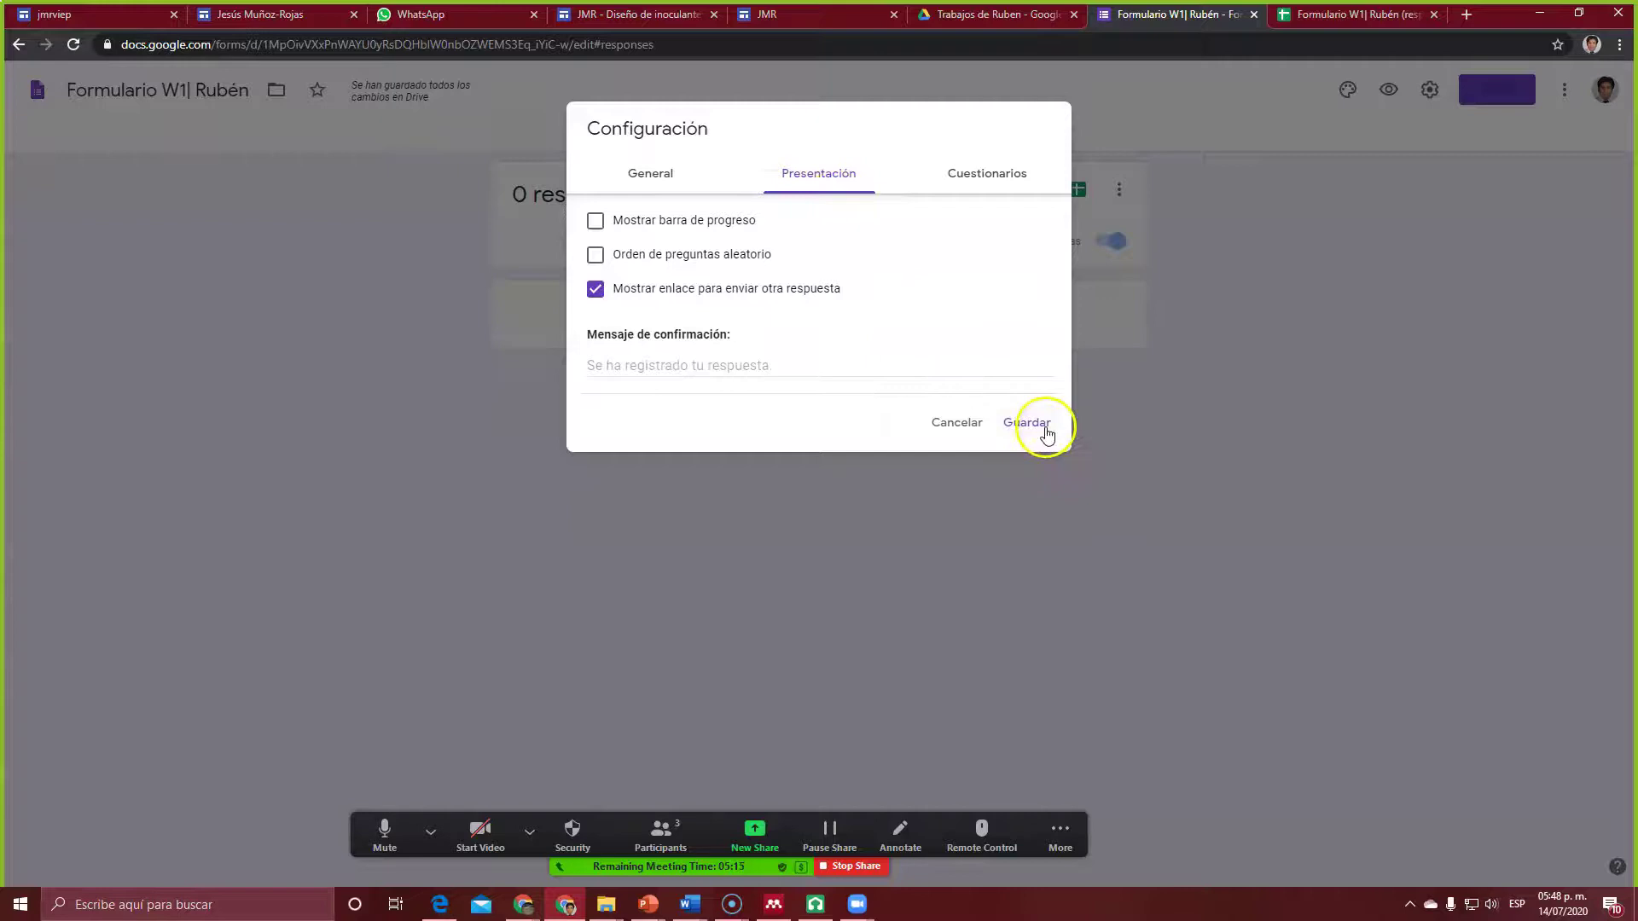
{"action": "left_click", "coordinate": [958, 171]}
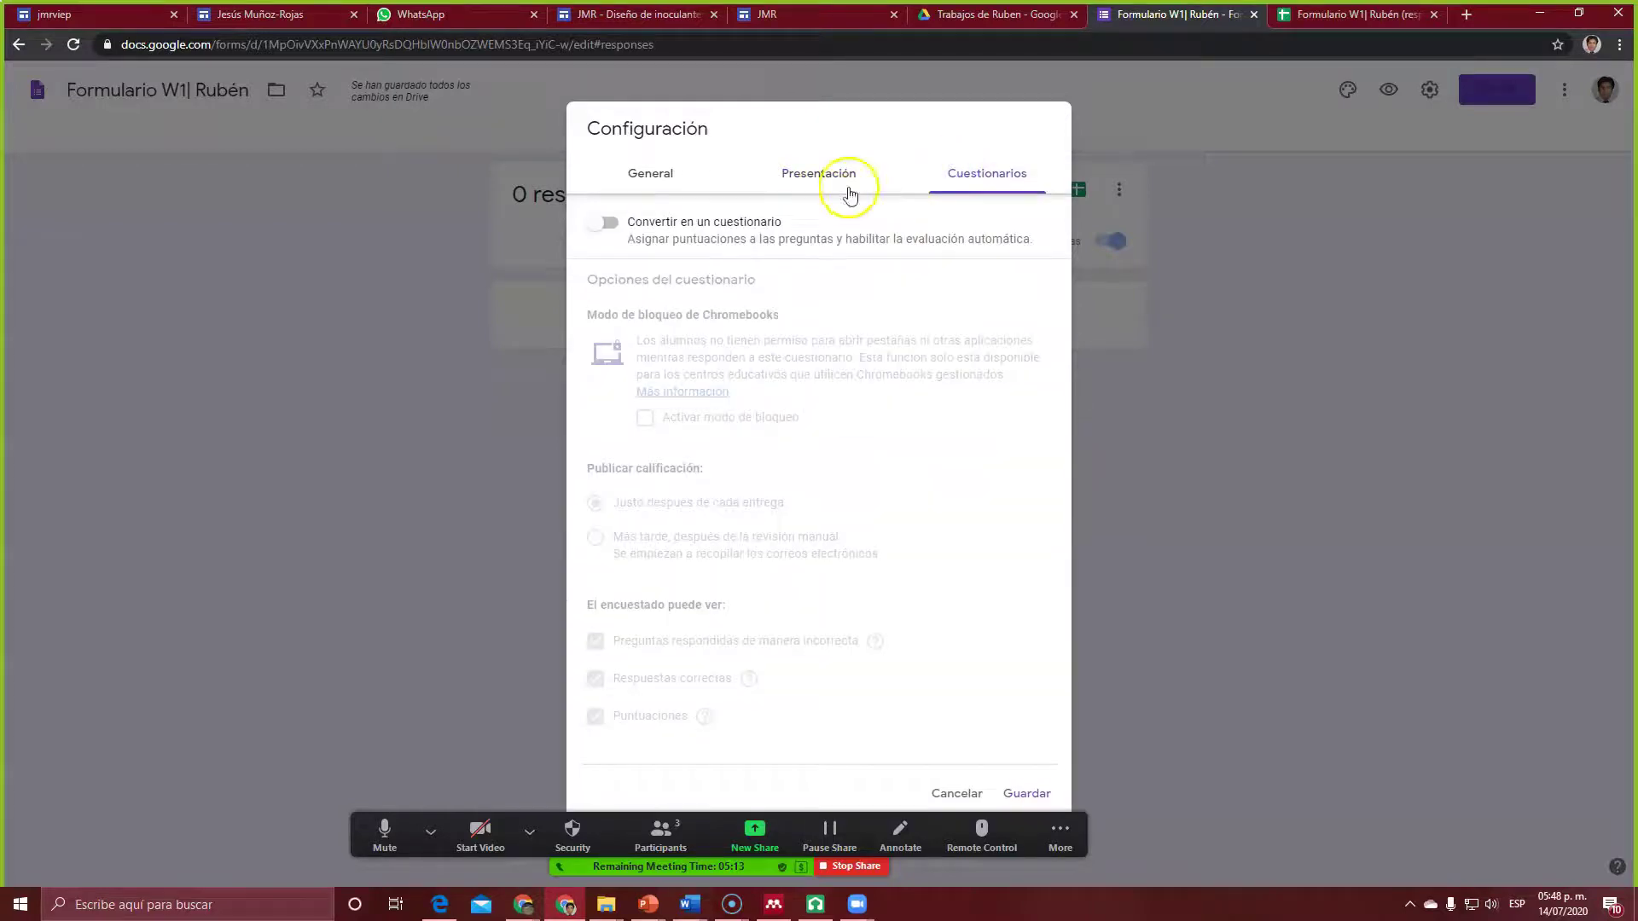
{"action": "left_click", "coordinate": [664, 171]}
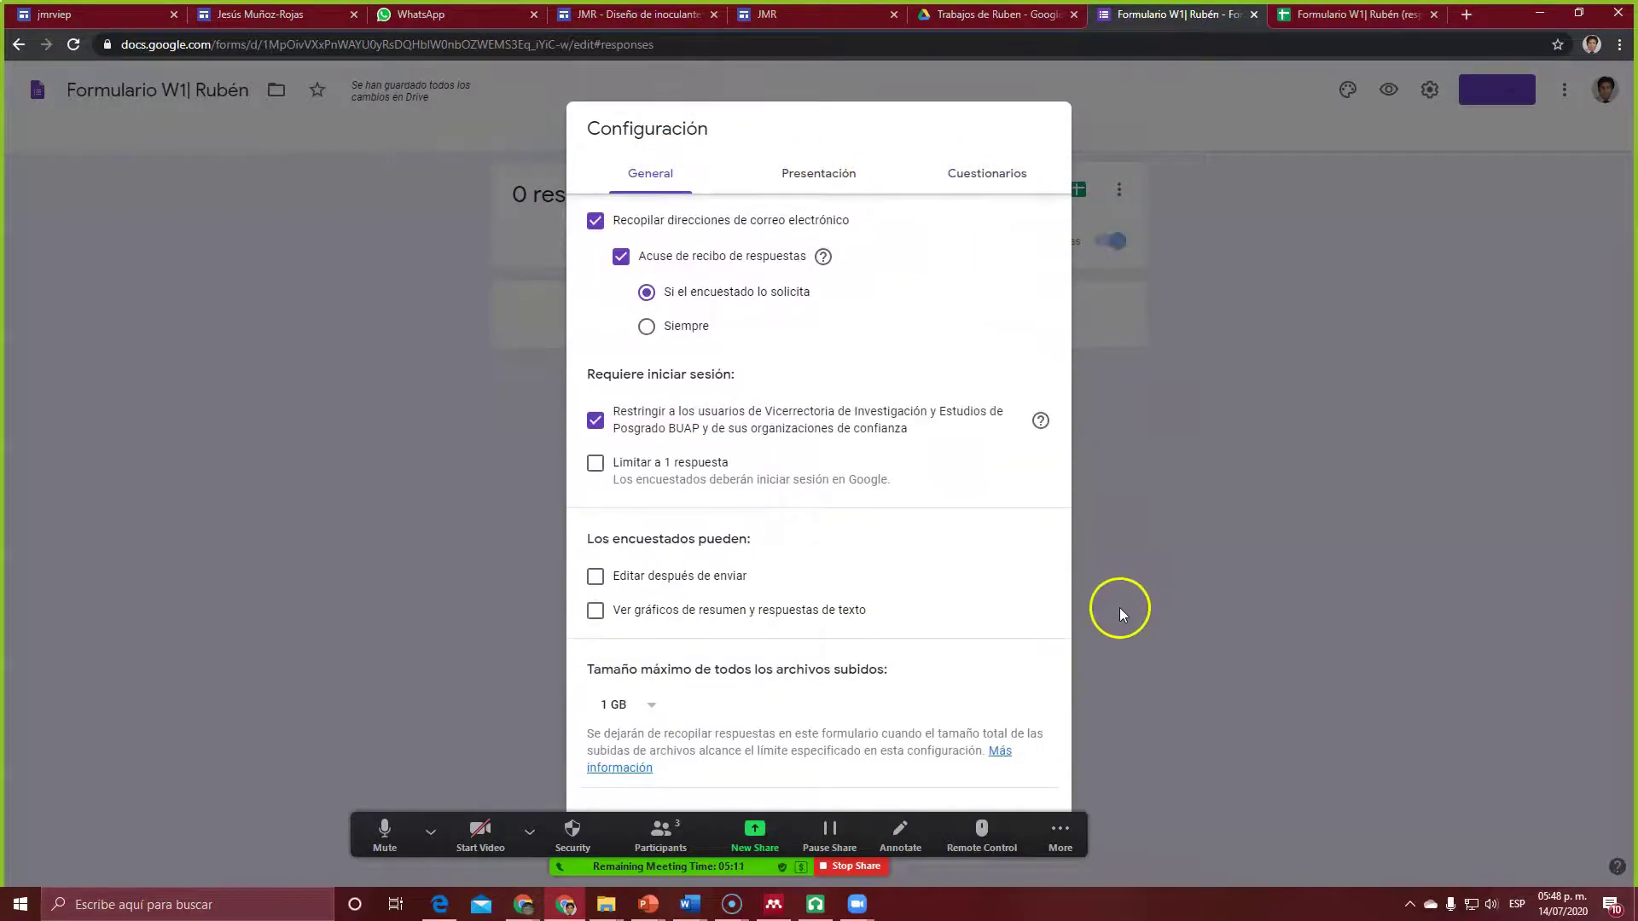
{"action": "left_click", "coordinate": [1211, 549]}
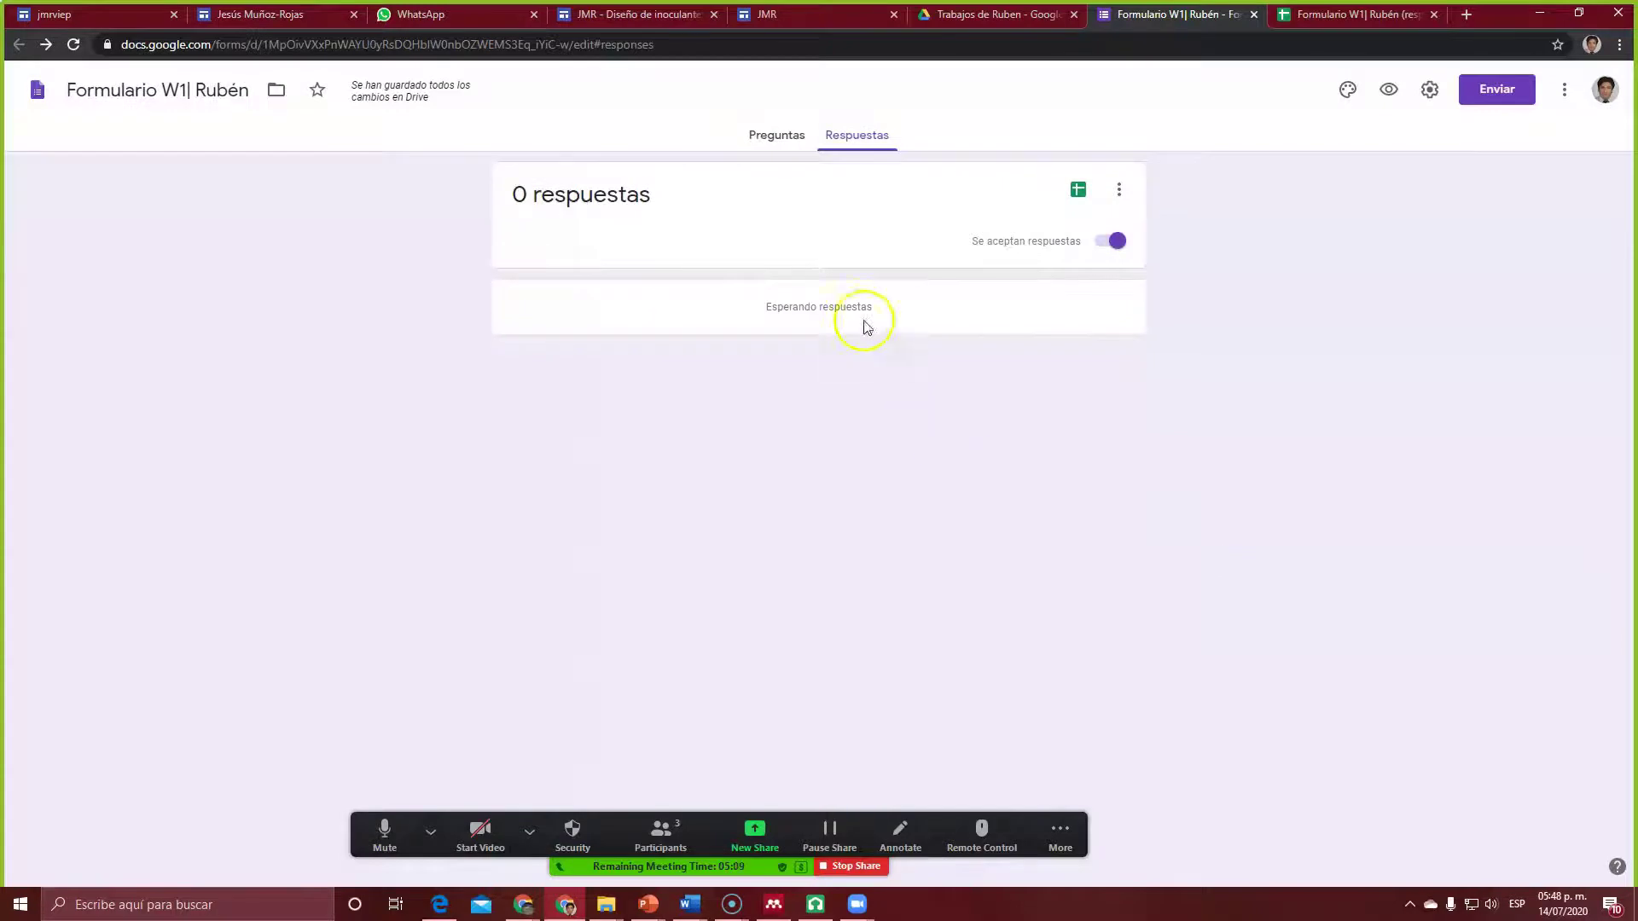
{"action": "left_click", "coordinate": [773, 137]}
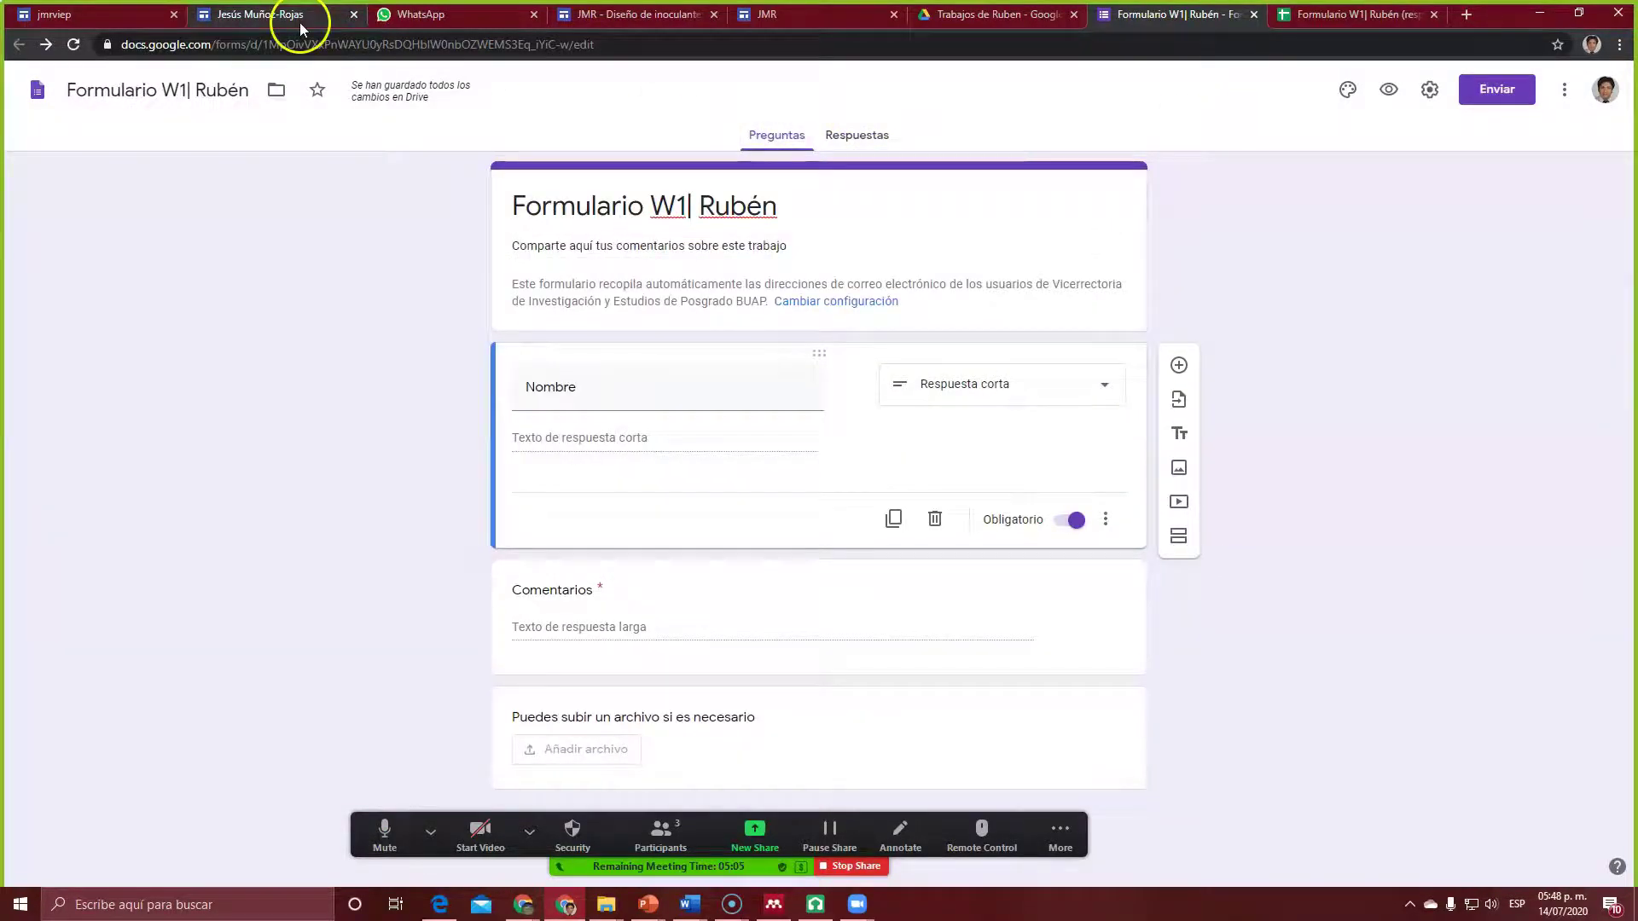
Step: Copy the W1 comments form's share link from its Compartir dialog in Drive
{"action": "left_click", "coordinate": [989, 15]}
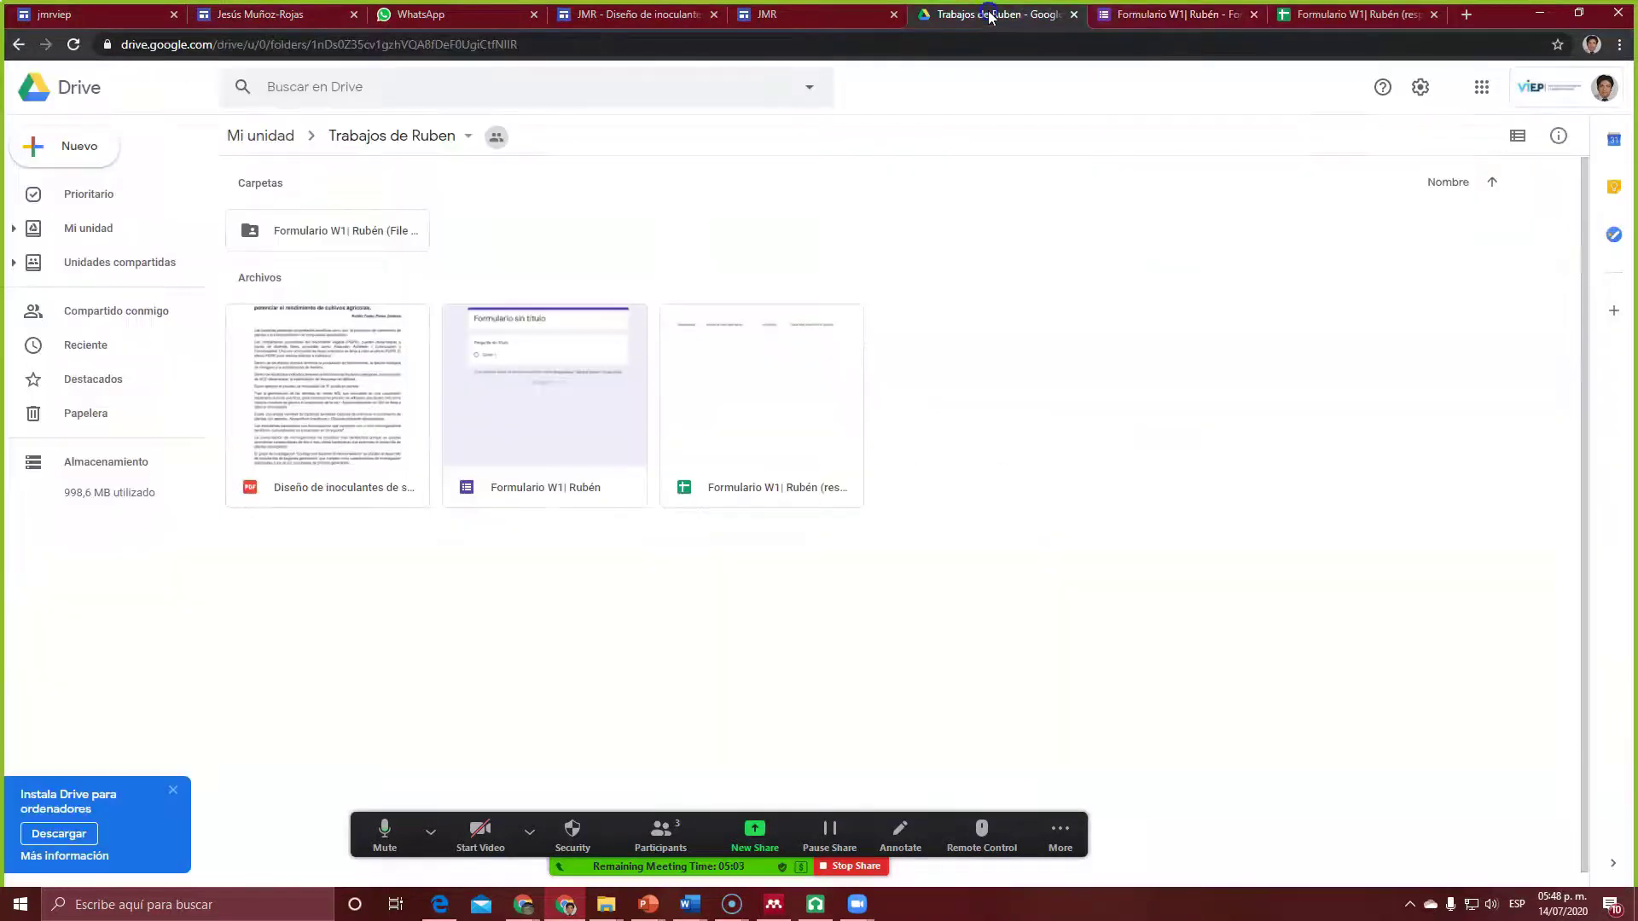
{"action": "right_click", "coordinate": [560, 408]}
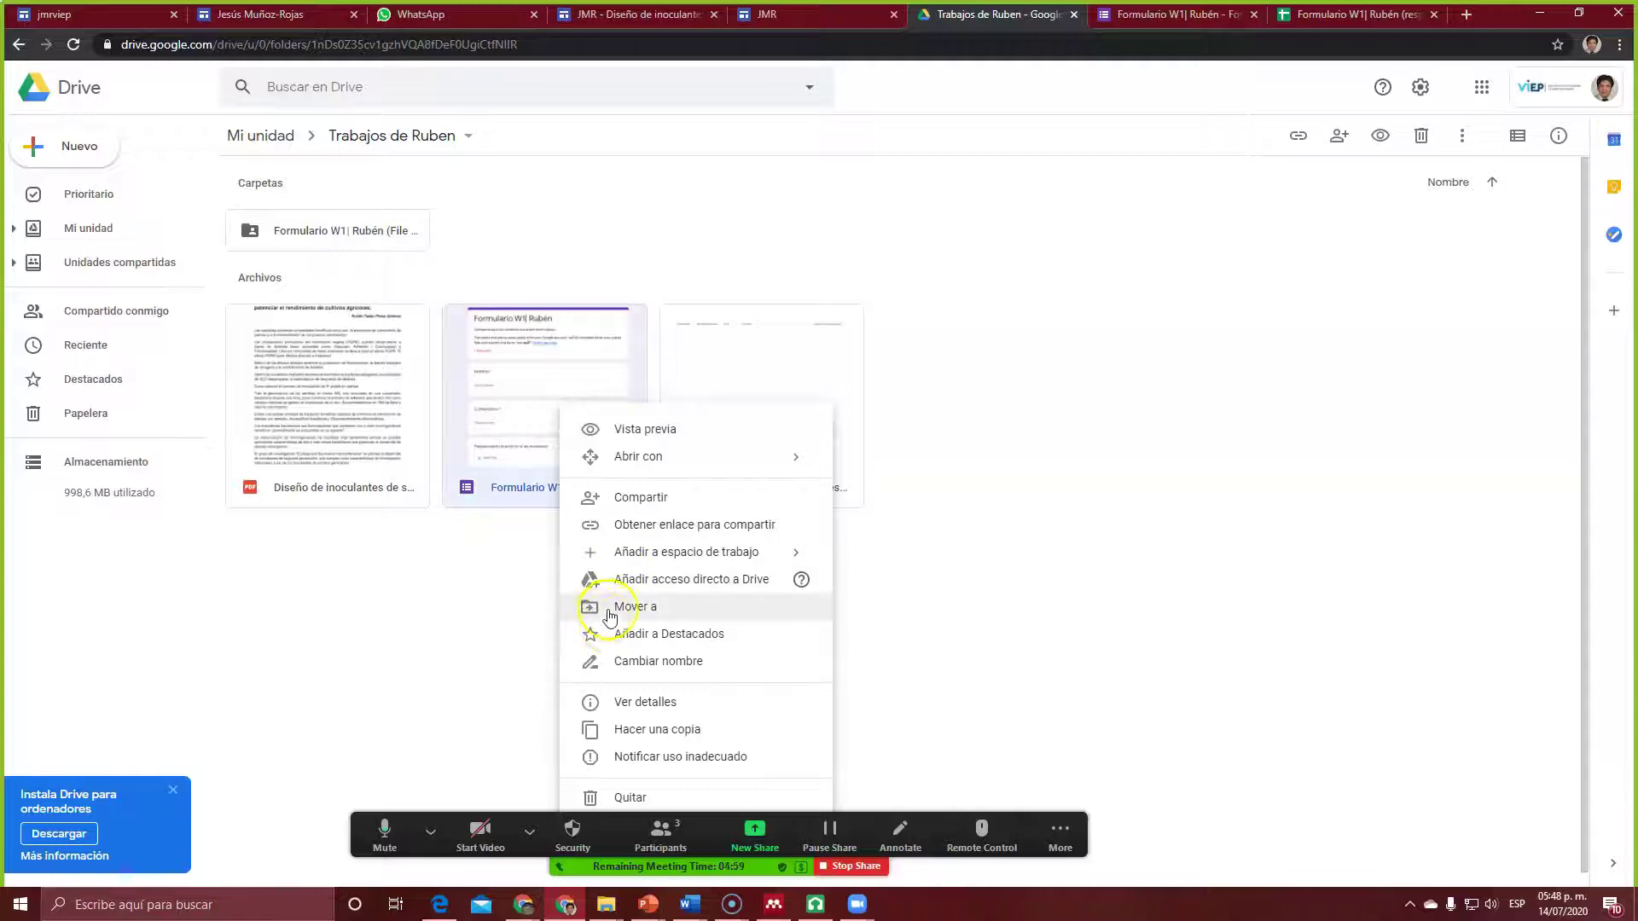
{"action": "left_click", "coordinate": [641, 498]}
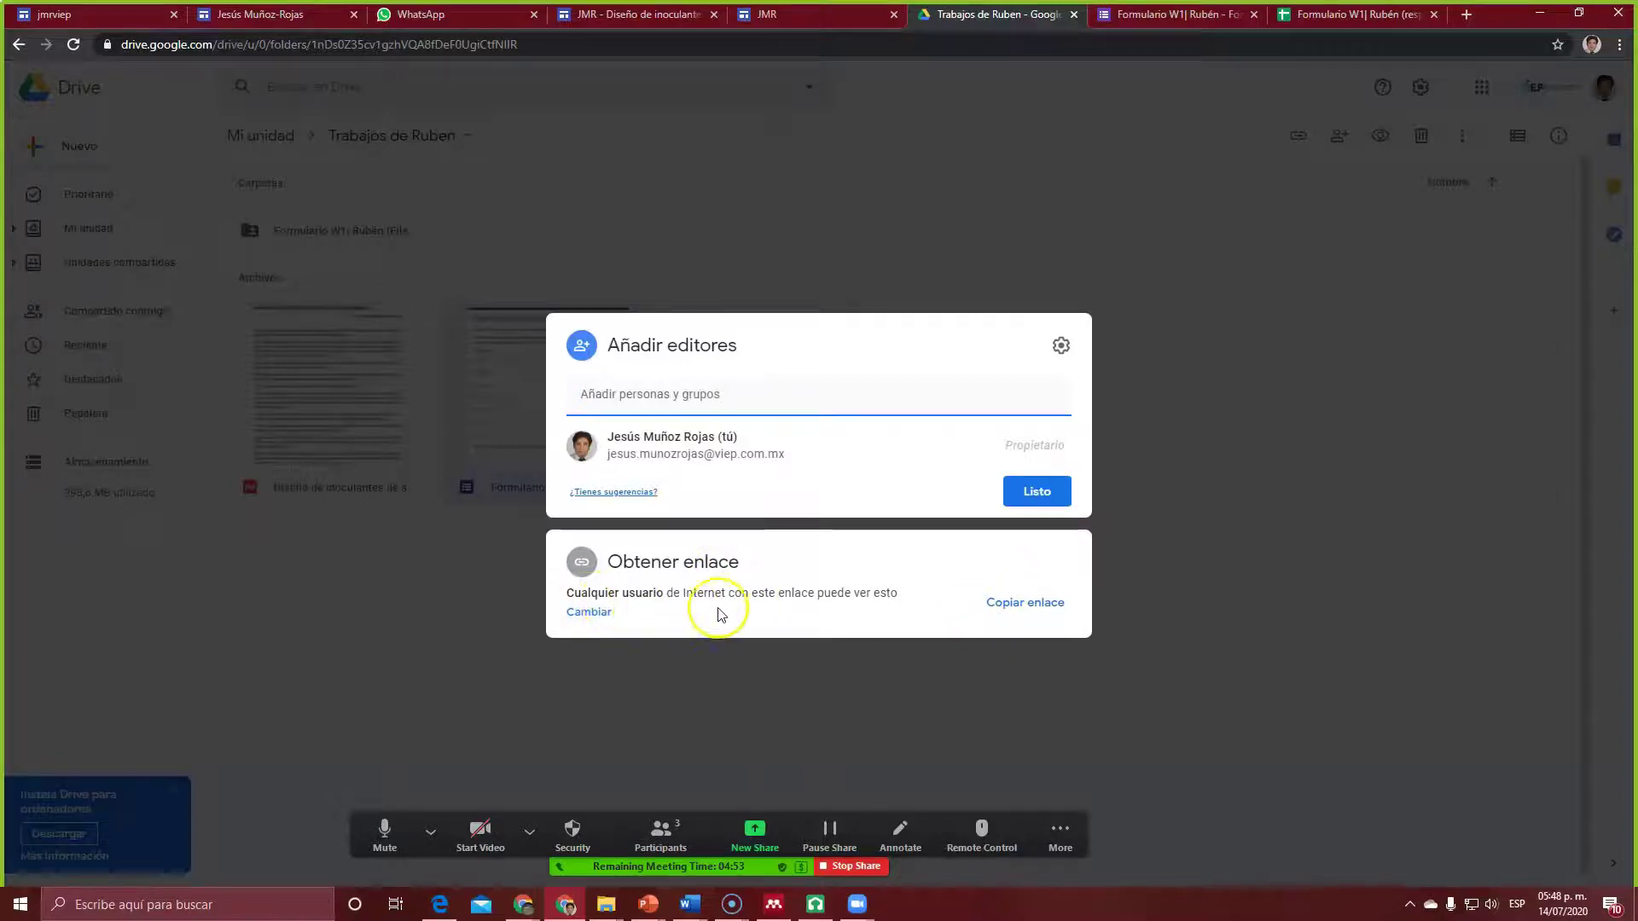
{"action": "left_click", "coordinate": [1024, 611]}
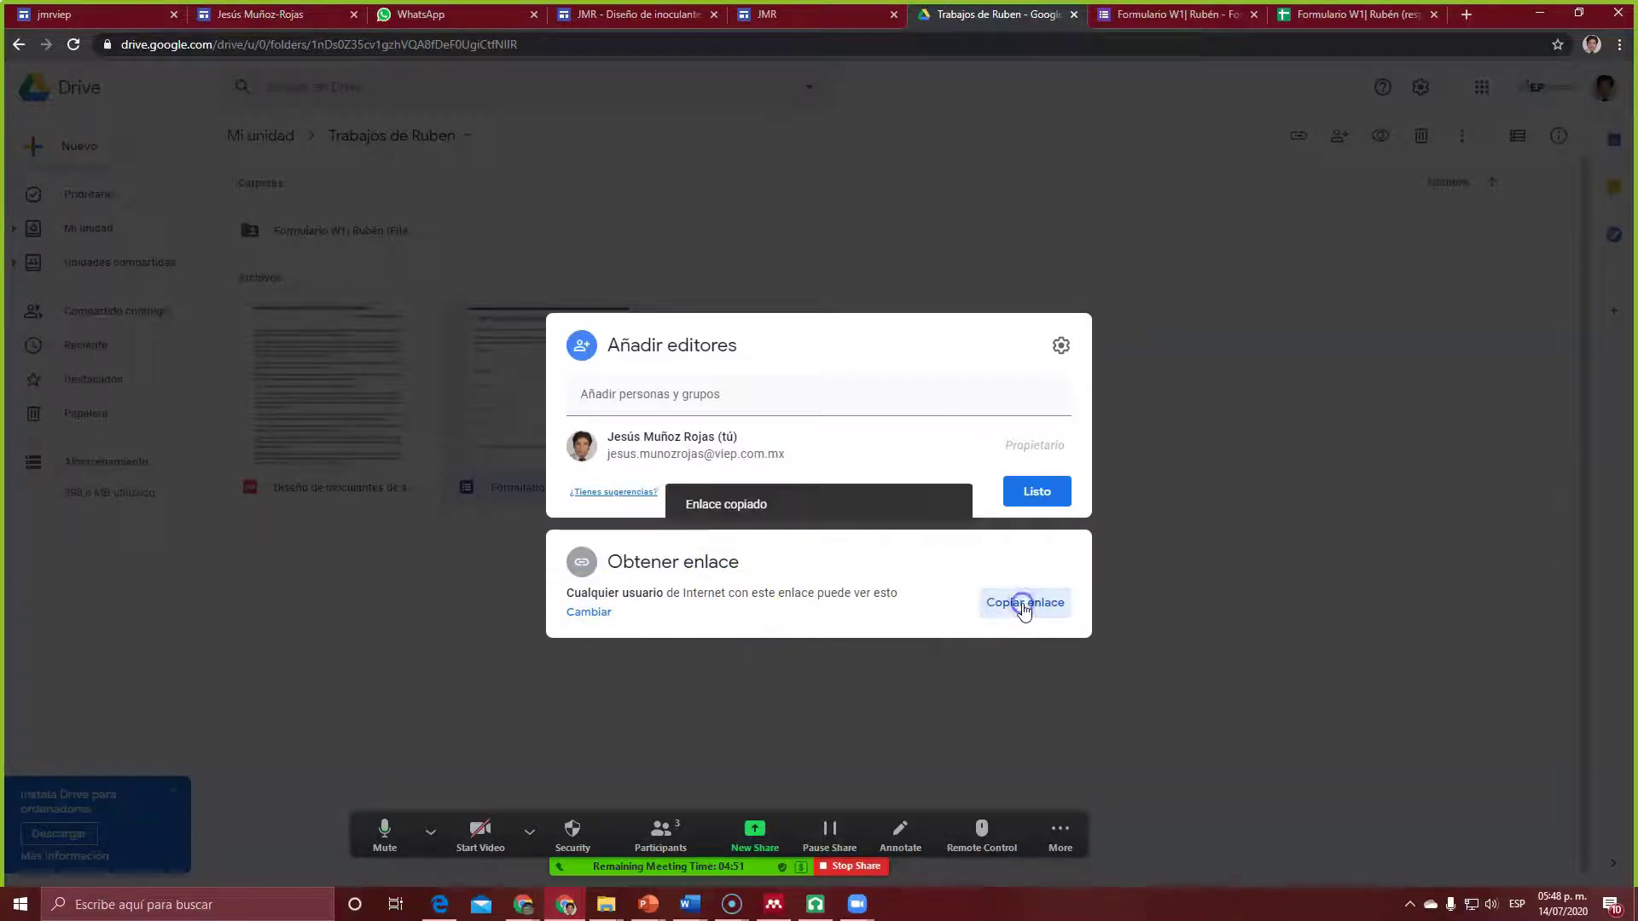
{"action": "left_click", "coordinate": [1039, 495]}
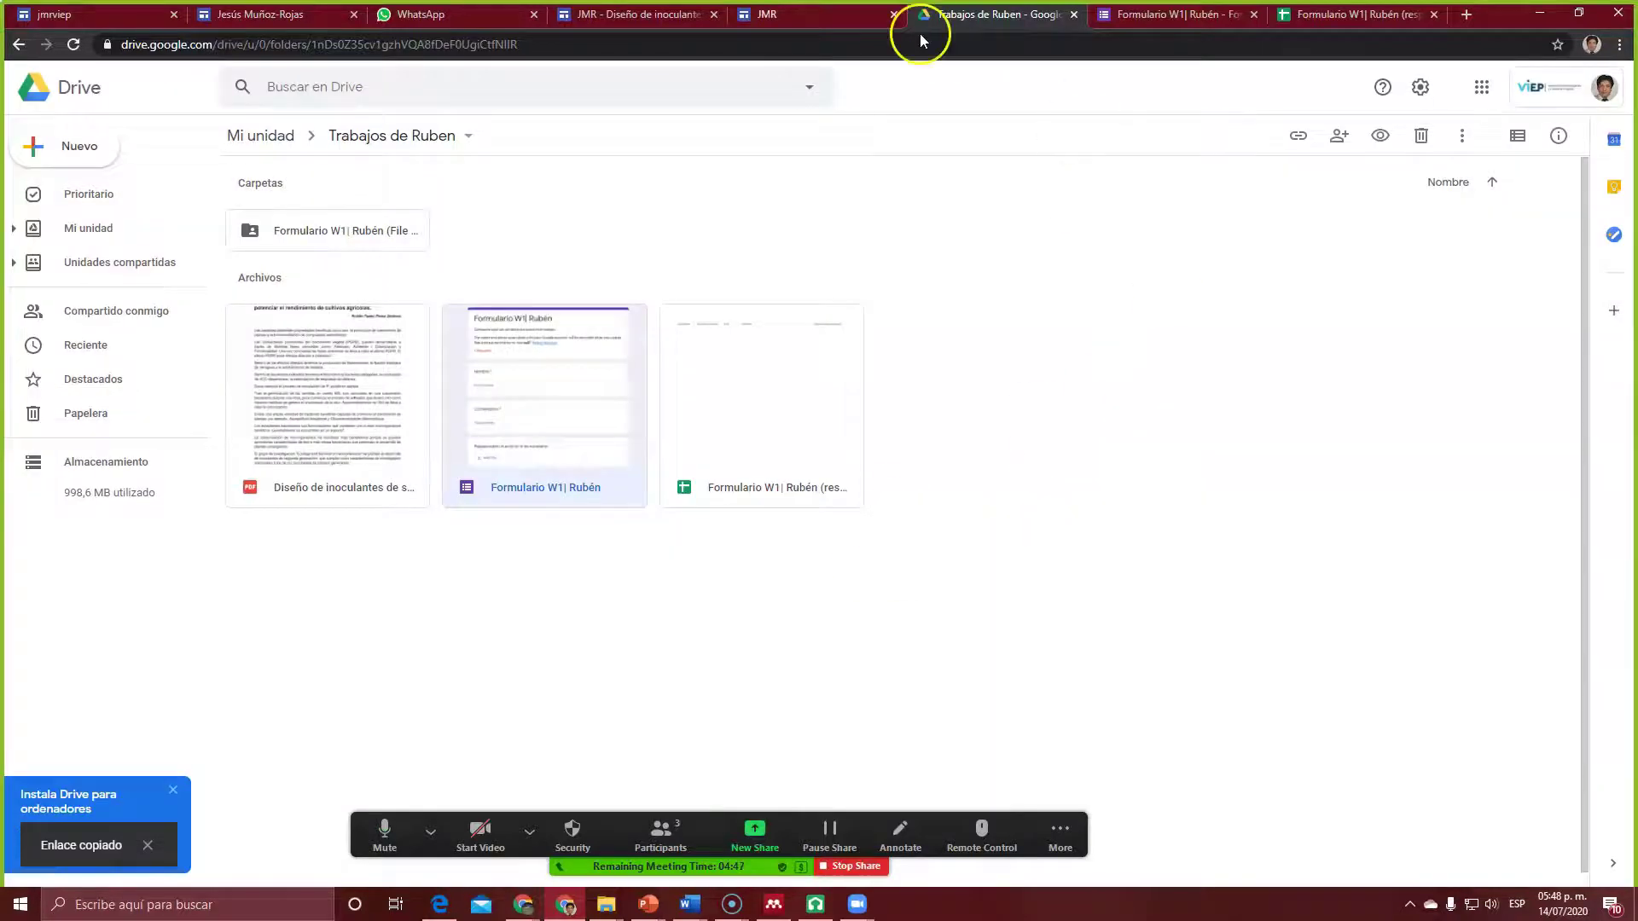
{"action": "left_click", "coordinate": [768, 20]}
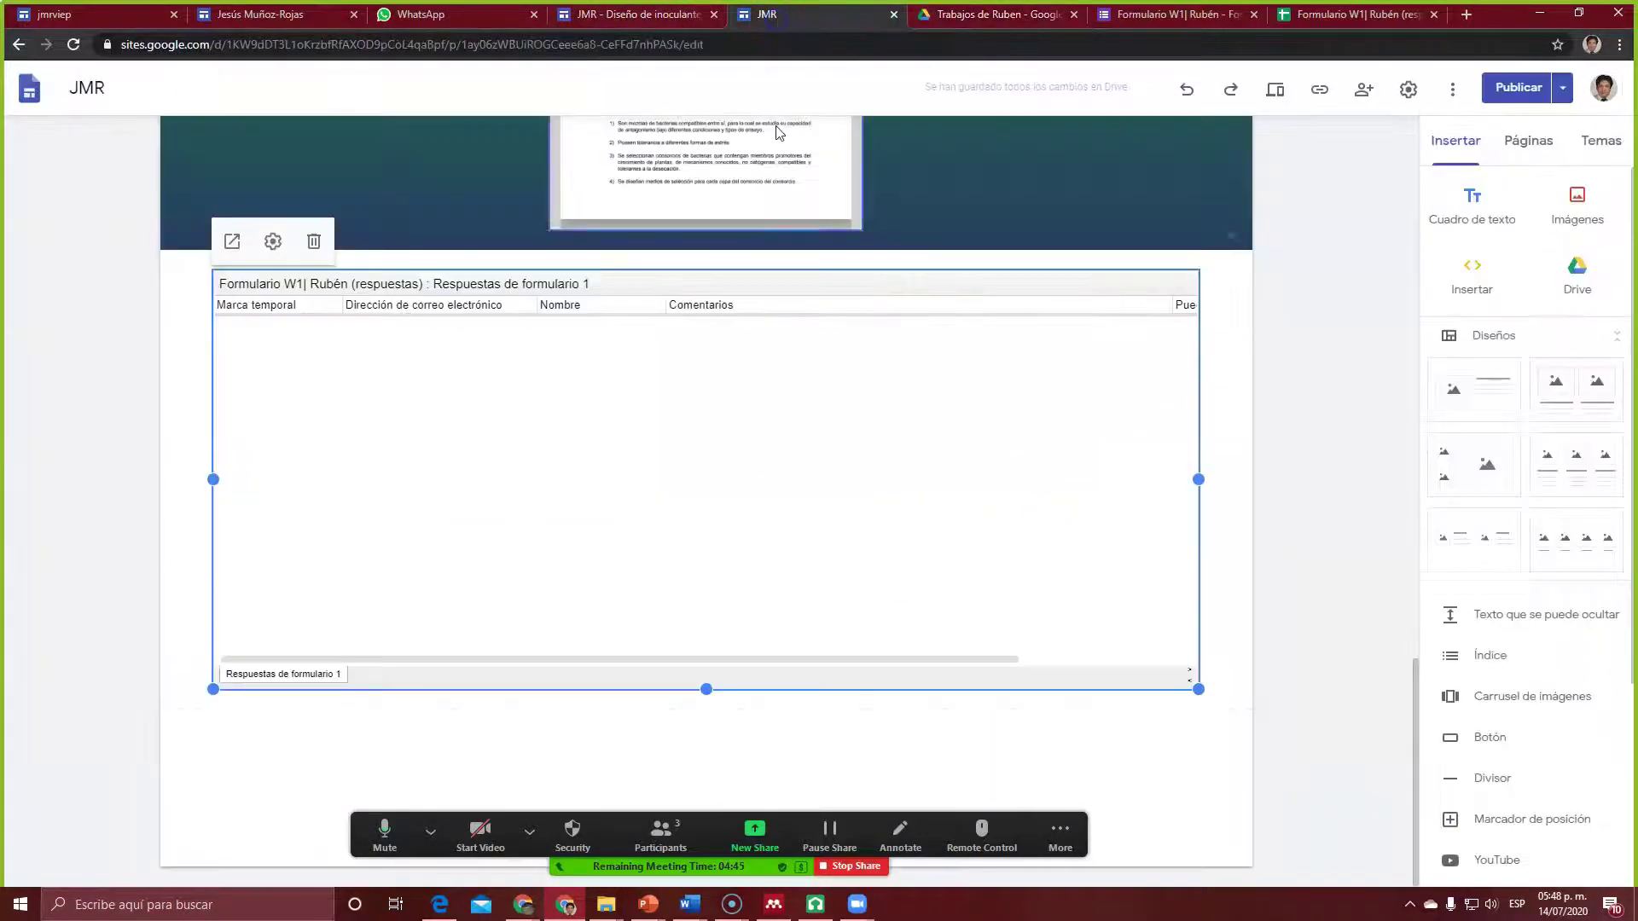
Step: Embed the W1 form from the pasted link, move it above the responses sheet, and shorten it
{"action": "left_click", "coordinate": [819, 789]}
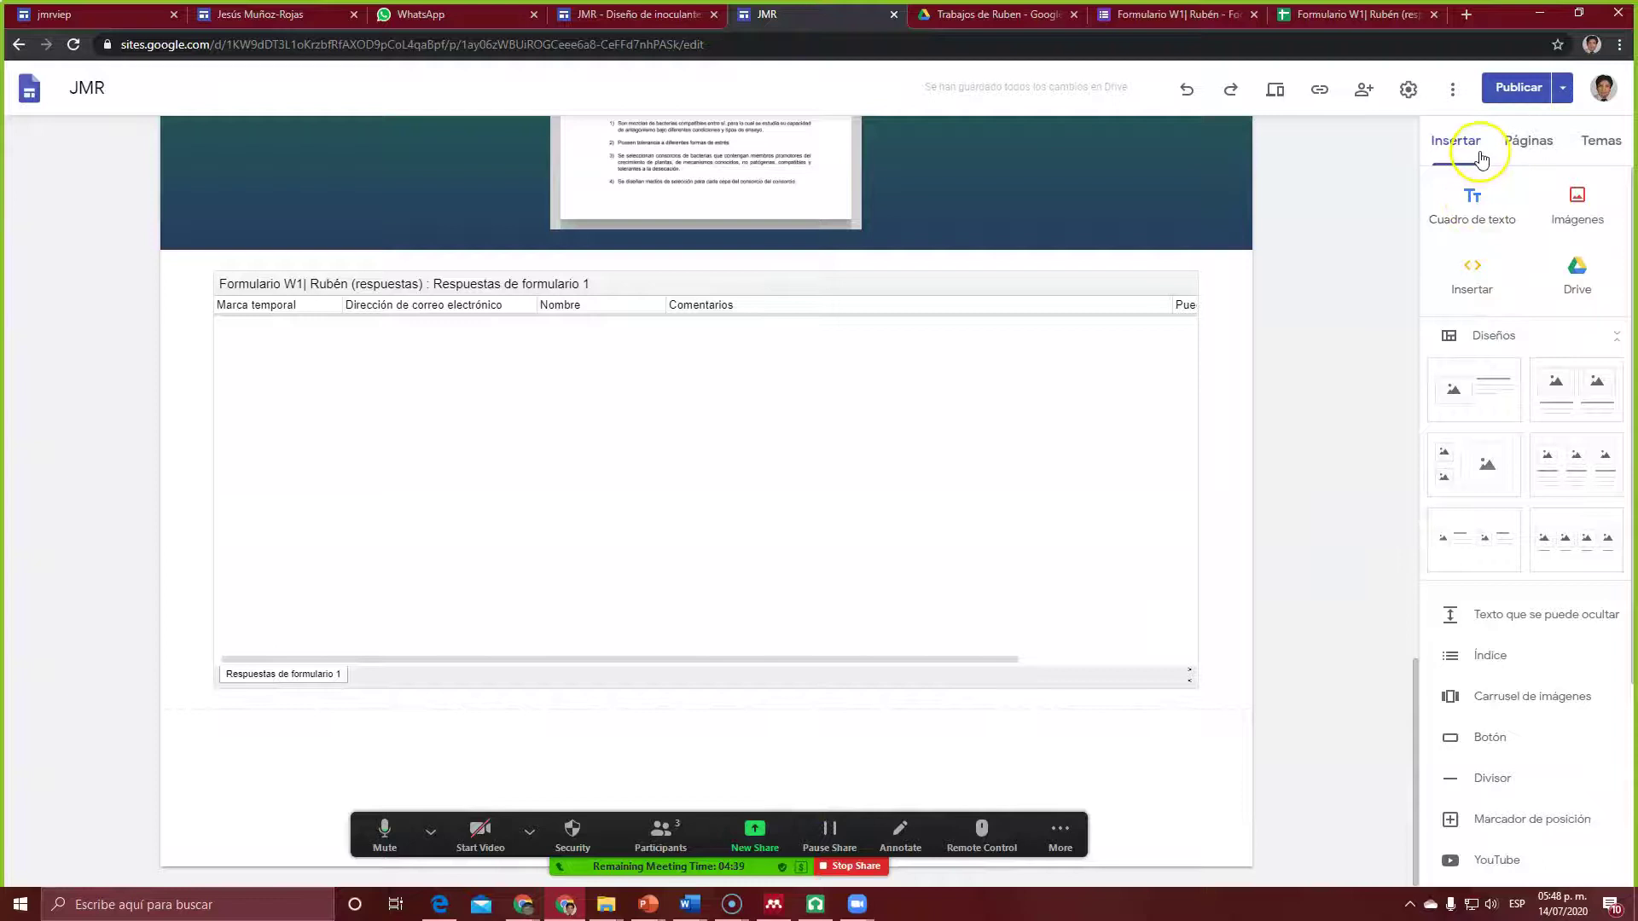
{"action": "left_click", "coordinate": [1473, 268]}
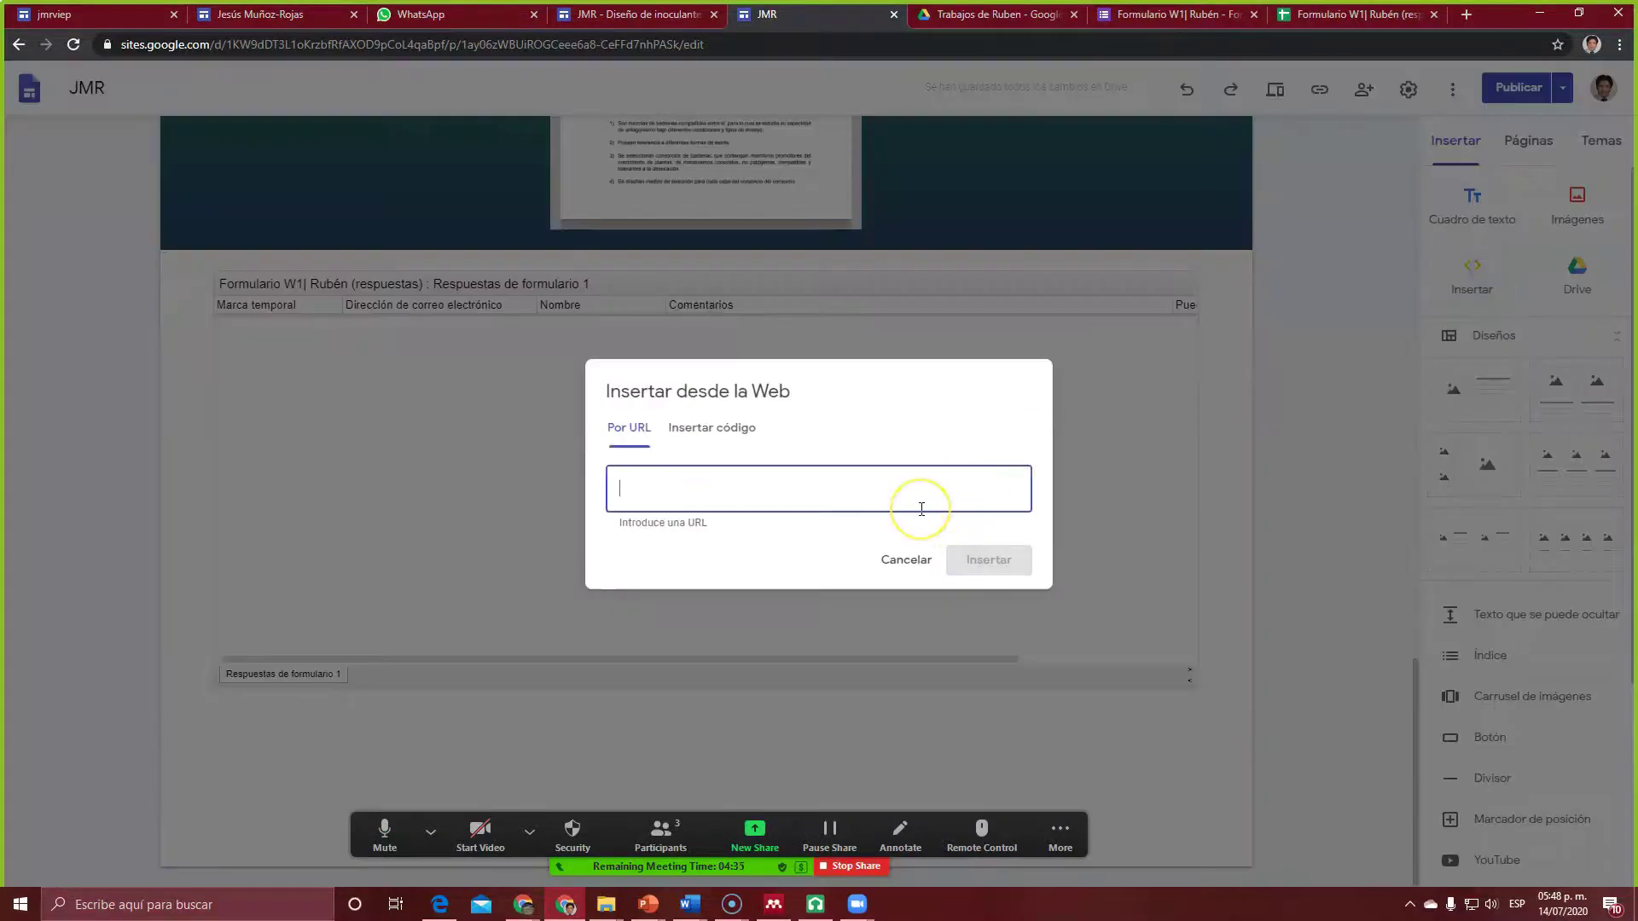
{"action": "key", "text": "ctrl+v"}
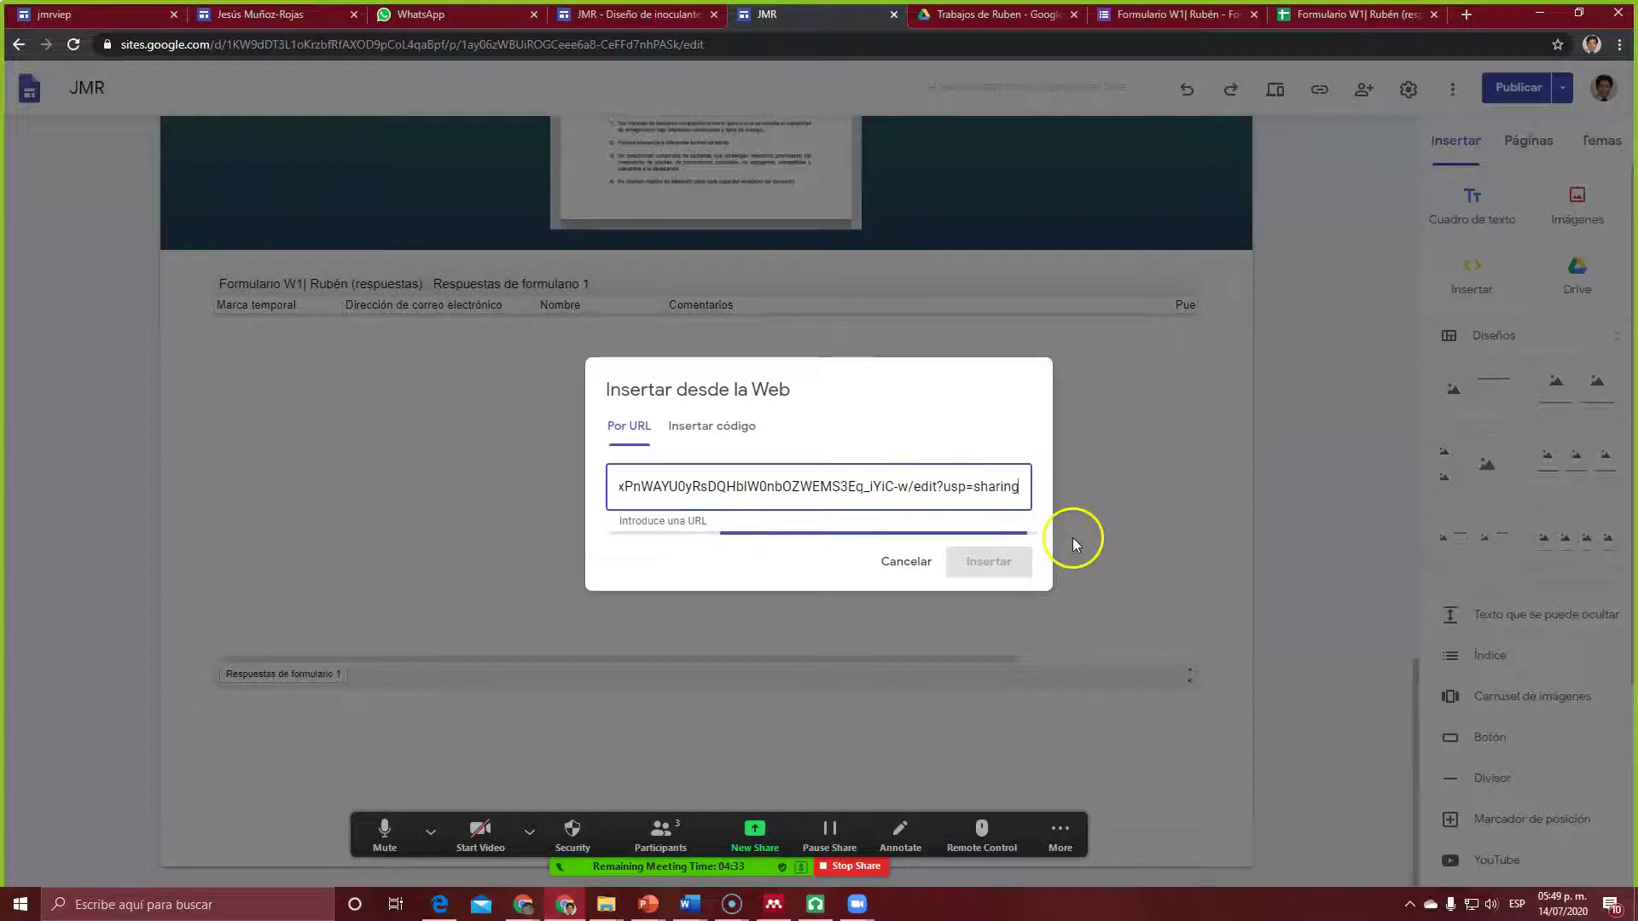
{"action": "left_click", "coordinate": [955, 650]}
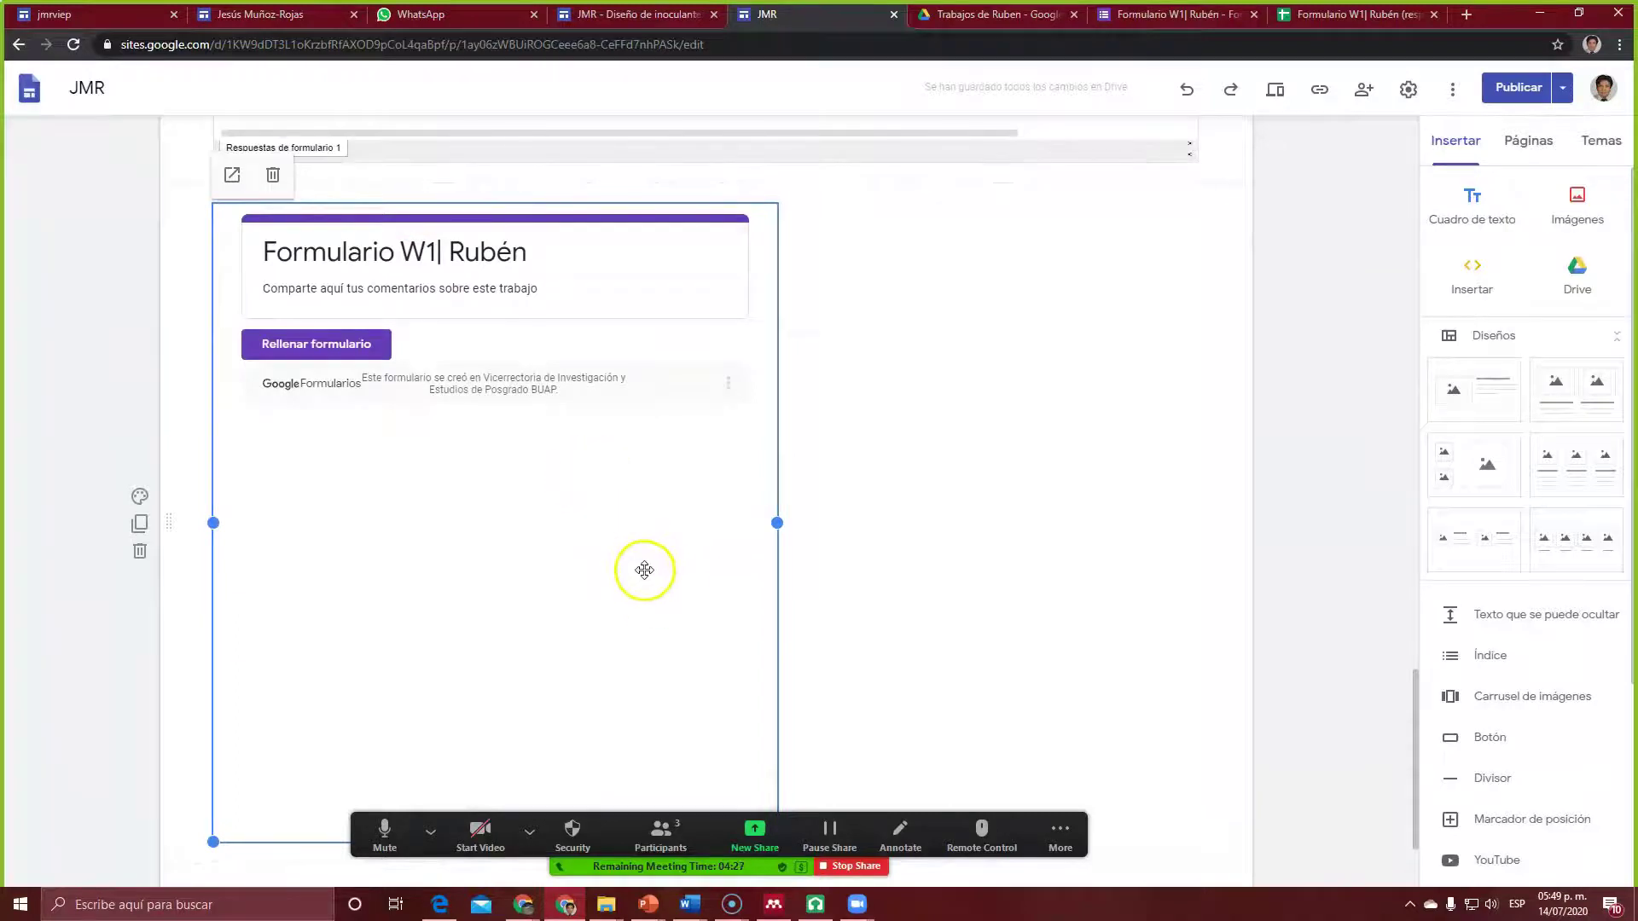
{"action": "left_click_drag", "start_coordinate": [662, 584], "coordinate": [756, 587]}
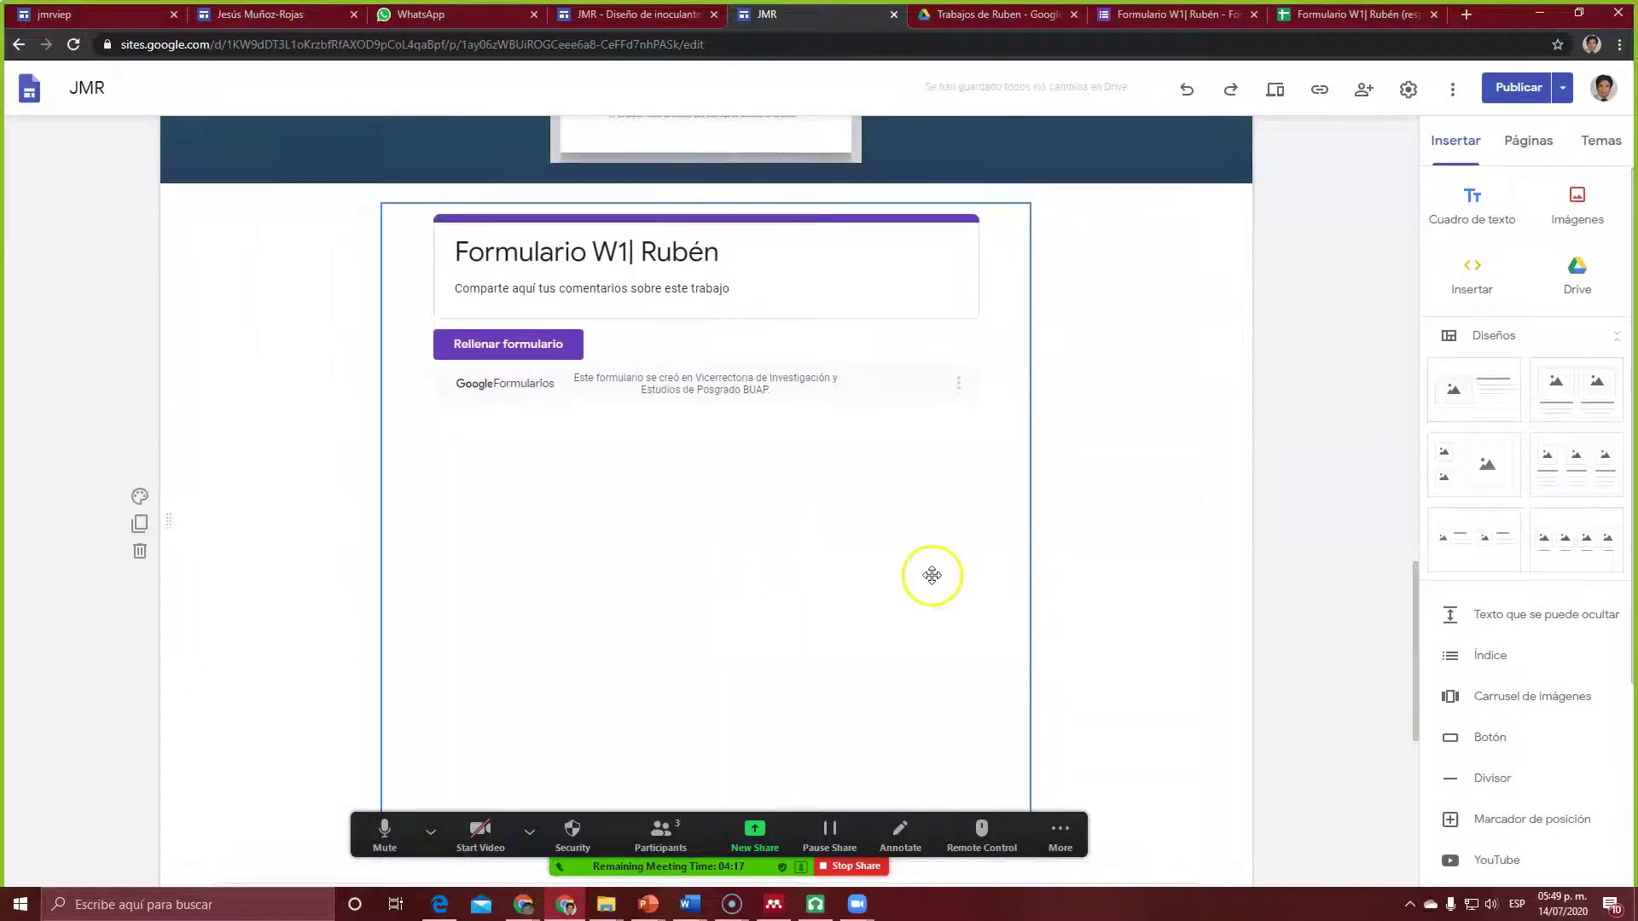
{"action": "scroll", "coordinate": [1127, 742], "scroll_direction": "down", "scroll_amount": 3}
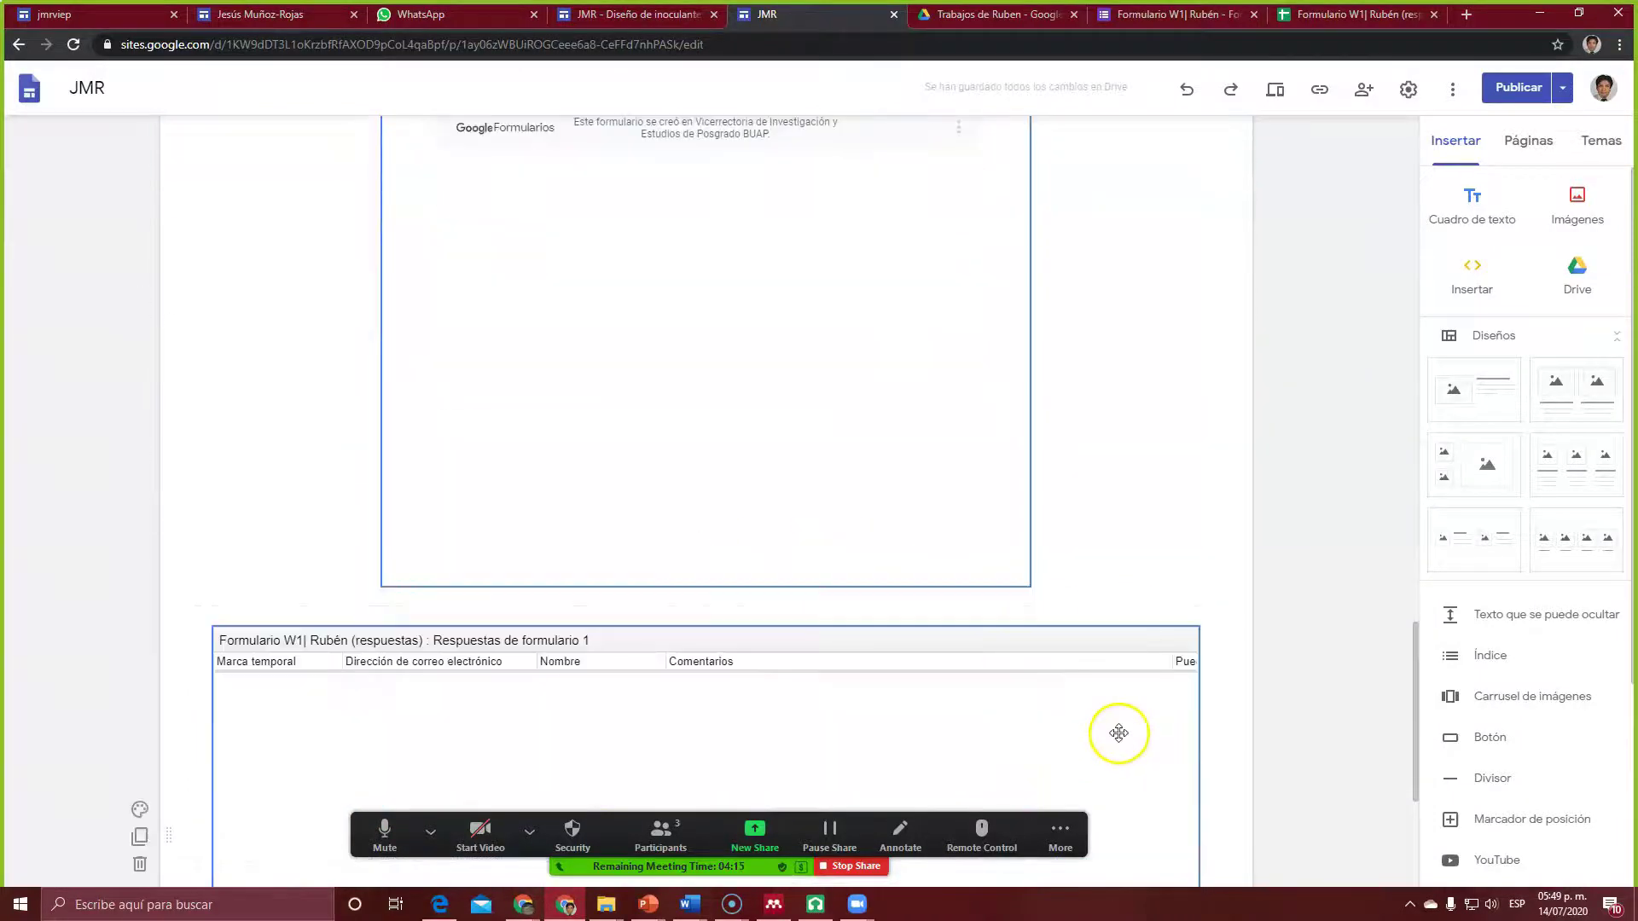
{"action": "left_click", "coordinate": [954, 556]}
{"action": "mouse_move", "coordinate": [702, 585]}
{"action": "left_mouse_down"}
{"action": "mouse_move", "coordinate": [705, 358]}
{"action": "mouse_move", "coordinate": [705, 584]}
{"action": "left_mouse_up"}
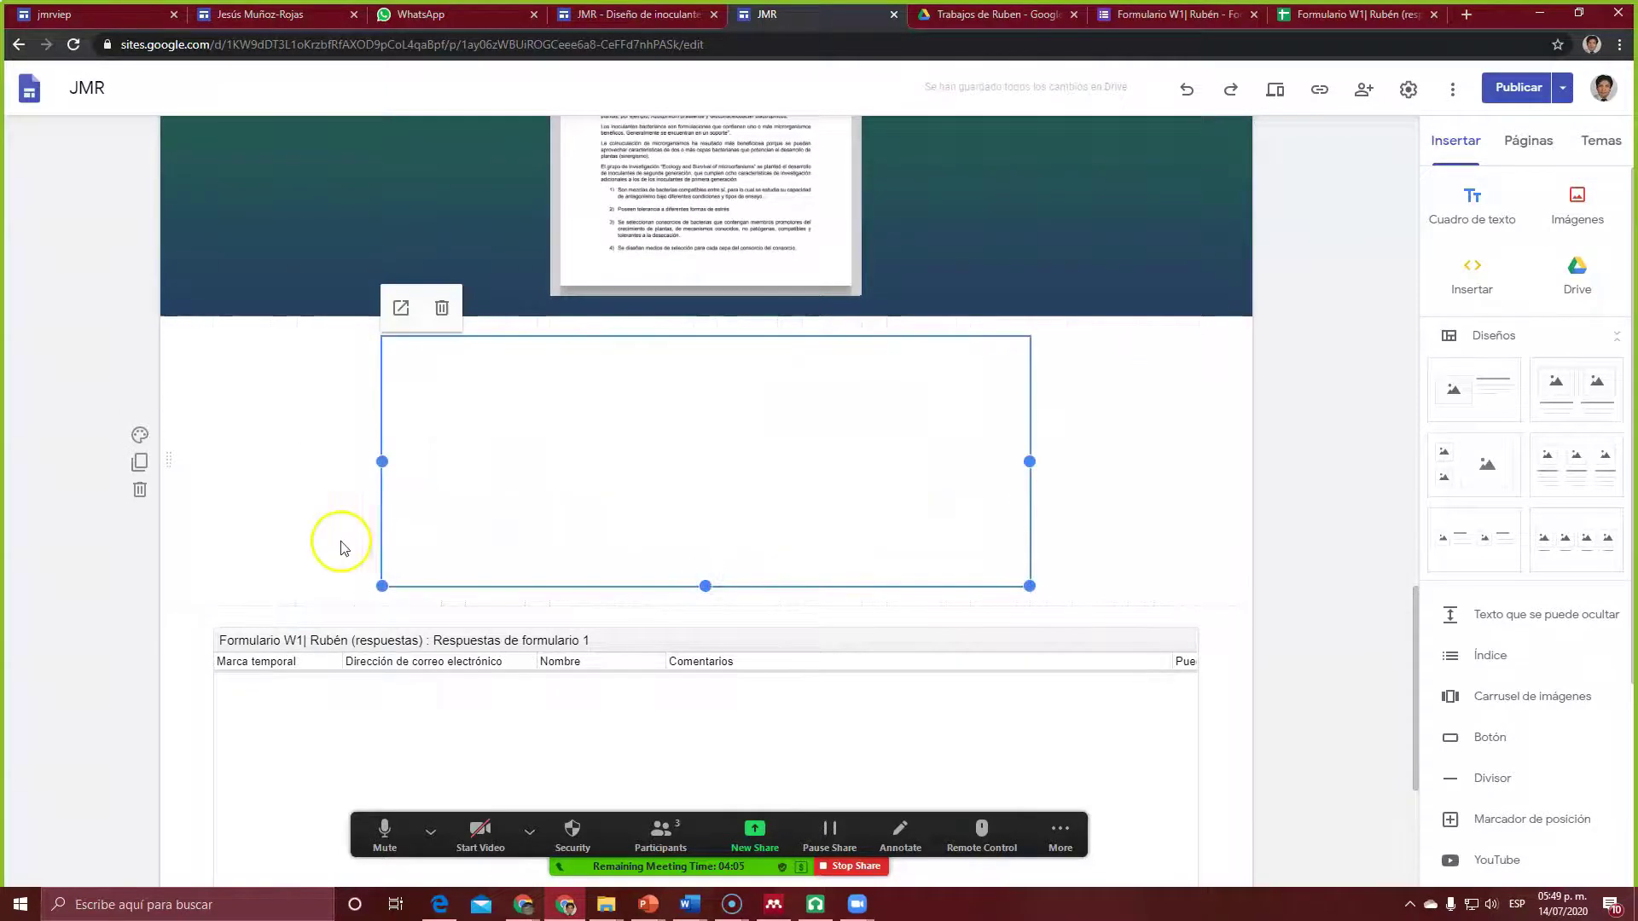
Step: Upload the 'gel' image from the Imágenes folder as the form section's background
{"action": "left_click", "coordinate": [142, 432]}
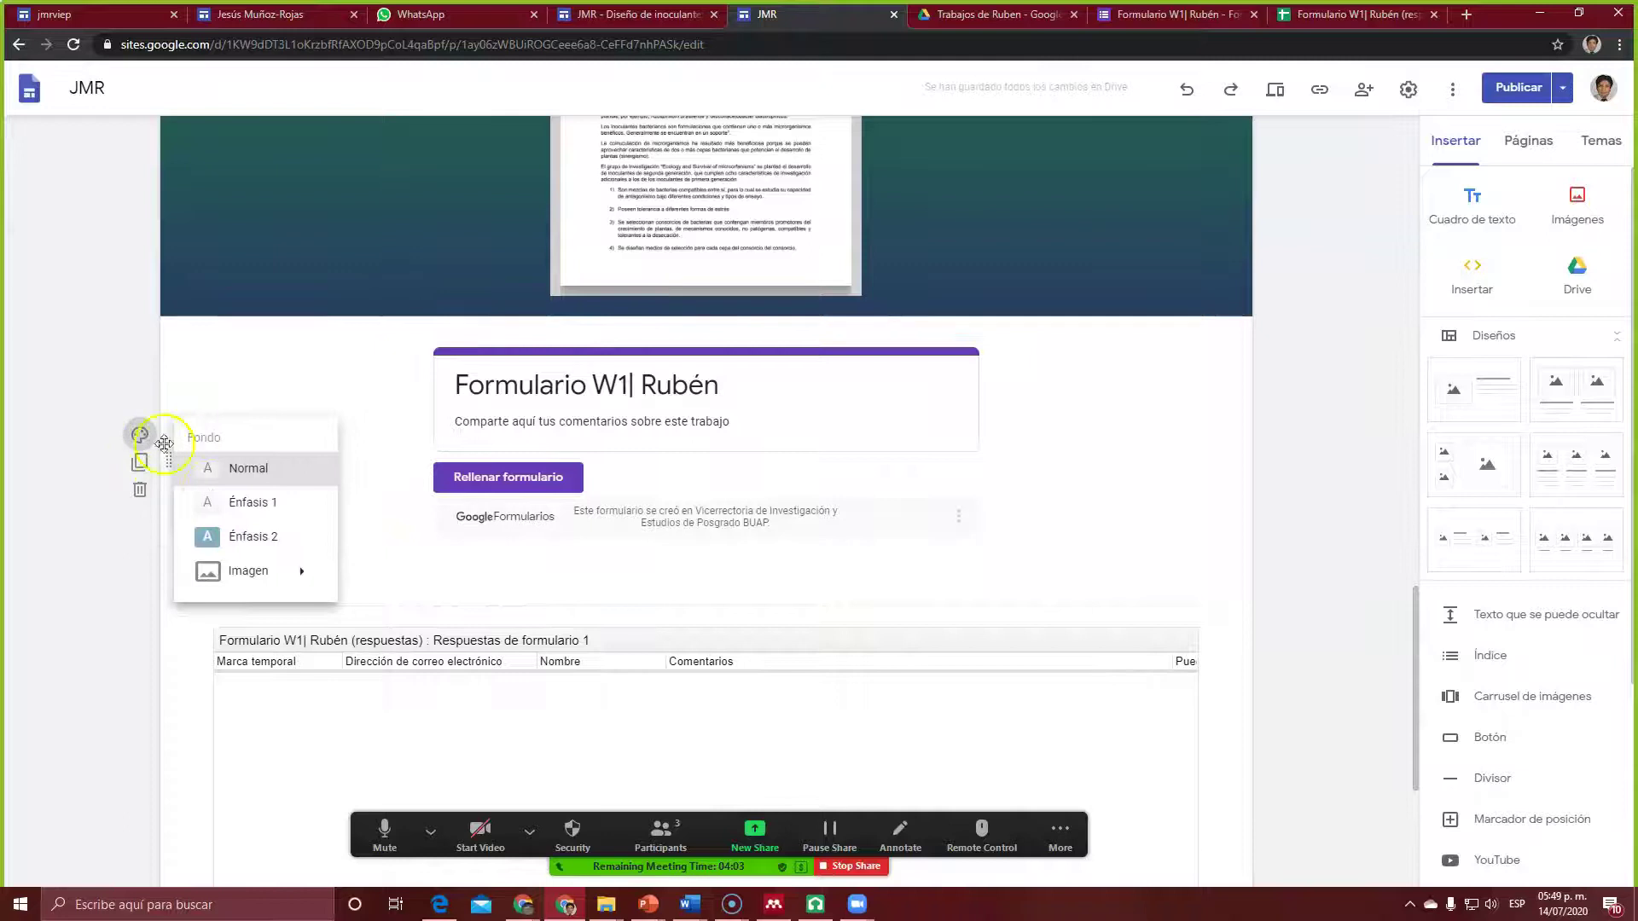
{"action": "mouse_move", "coordinate": [274, 571]}
{"action": "left_click", "coordinate": [376, 602]}
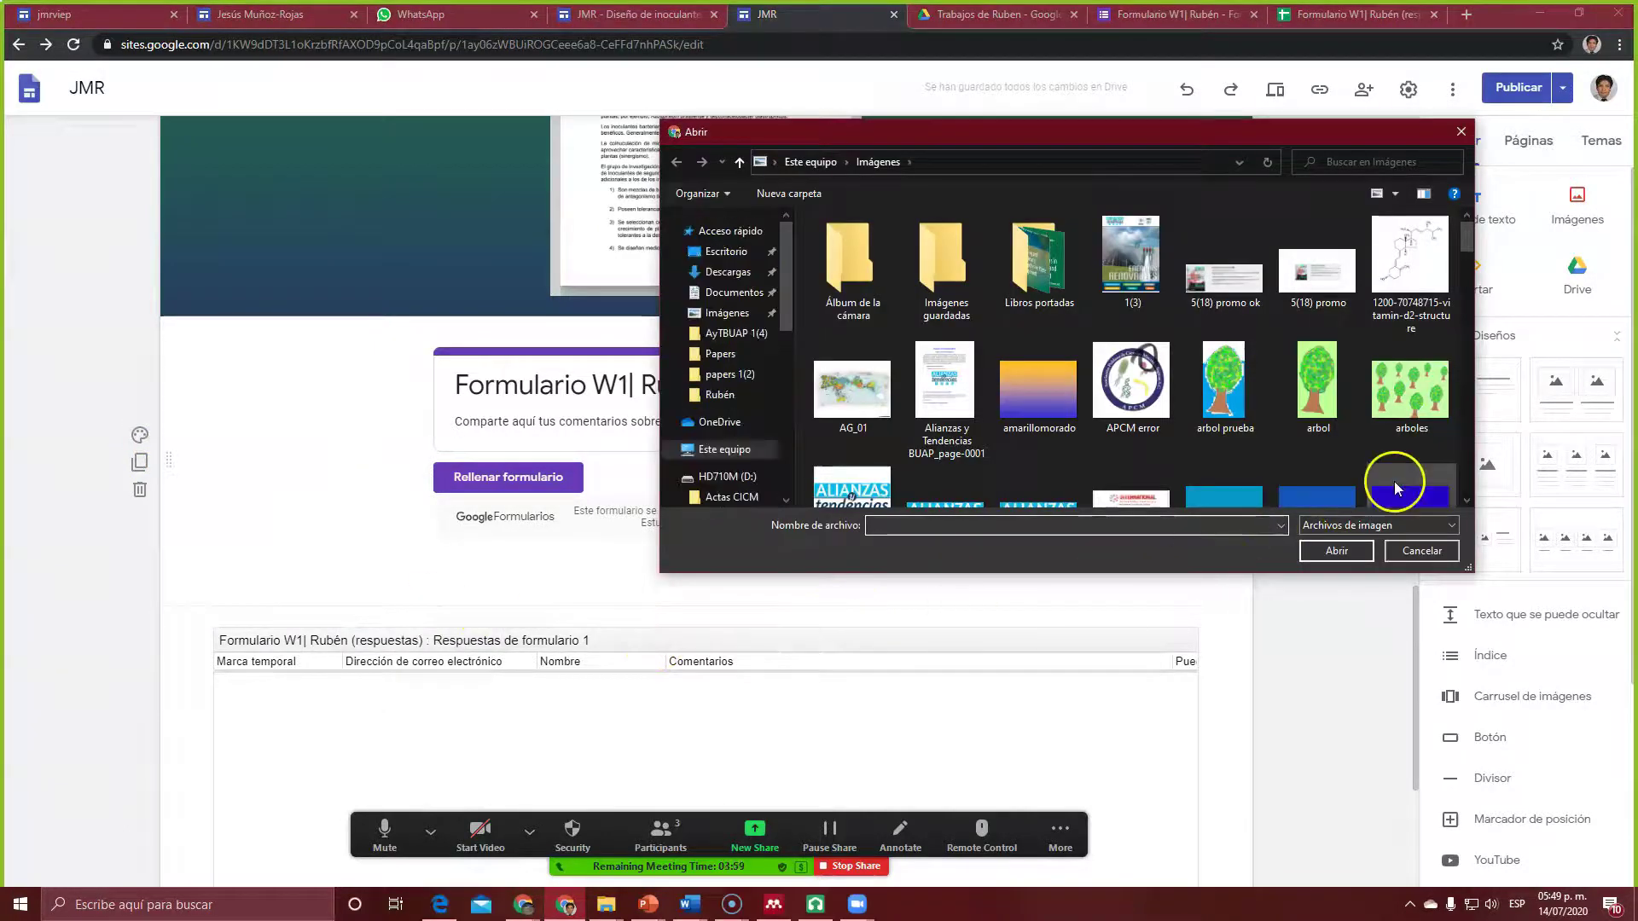
{"action": "left_click_drag", "start_coordinate": [1466, 229], "coordinate": [1471, 273]}
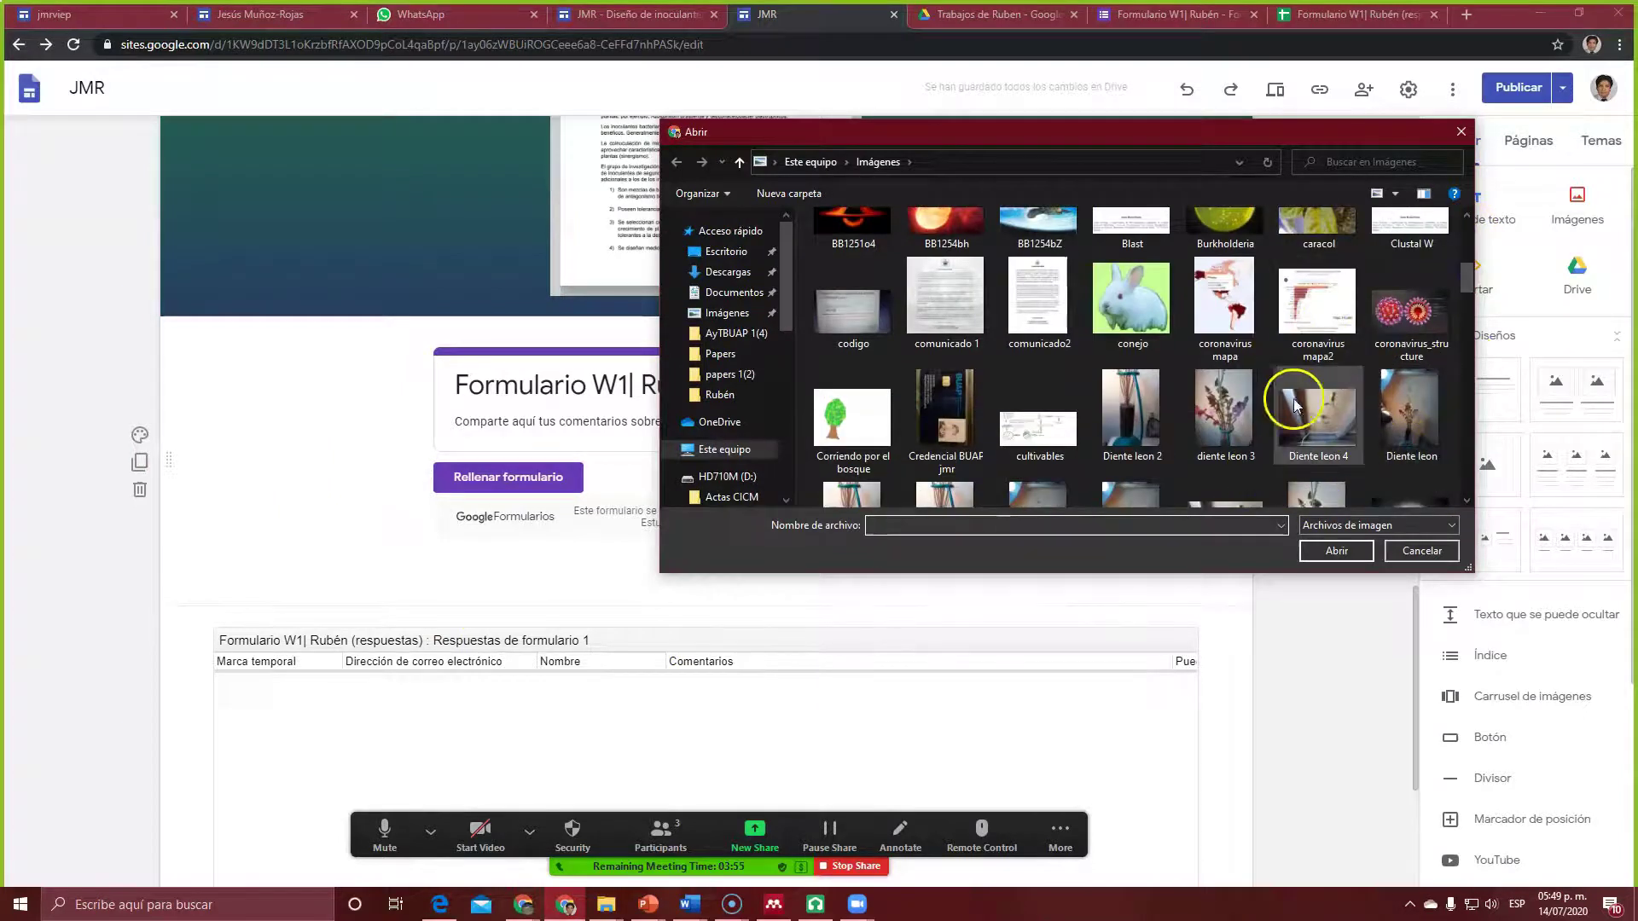
{"action": "scroll", "coordinate": [1261, 468], "scroll_direction": "down", "scroll_amount": 3}
{"action": "scroll", "coordinate": [1277, 401], "scroll_direction": "down", "scroll_amount": 3}
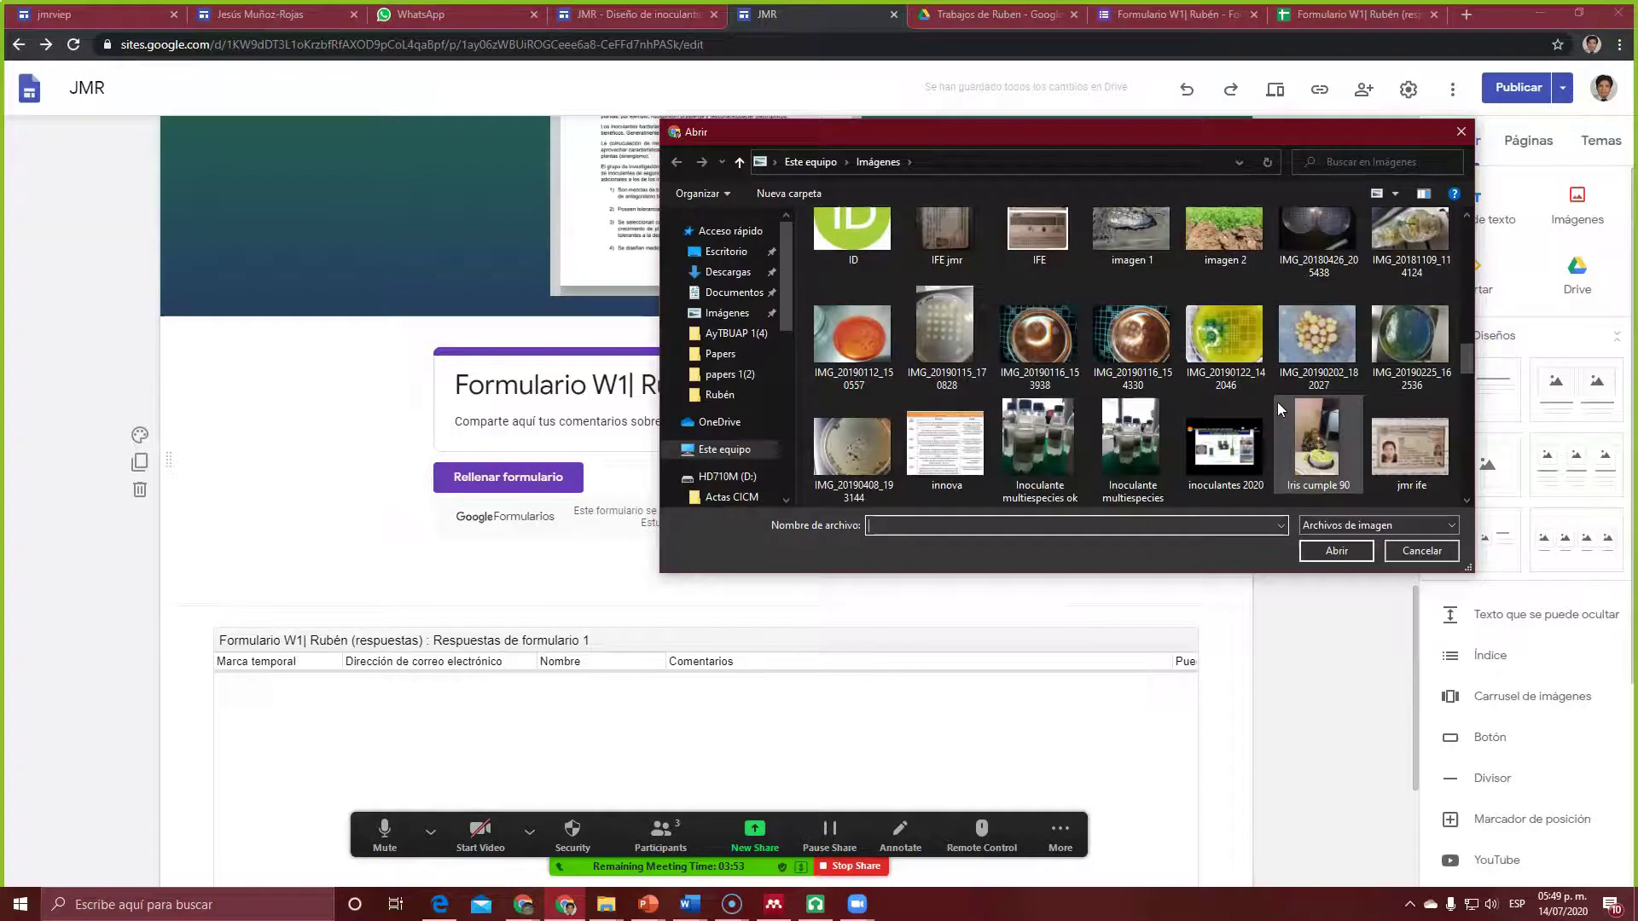
{"action": "scroll", "coordinate": [1279, 410], "scroll_direction": "down", "scroll_amount": 3}
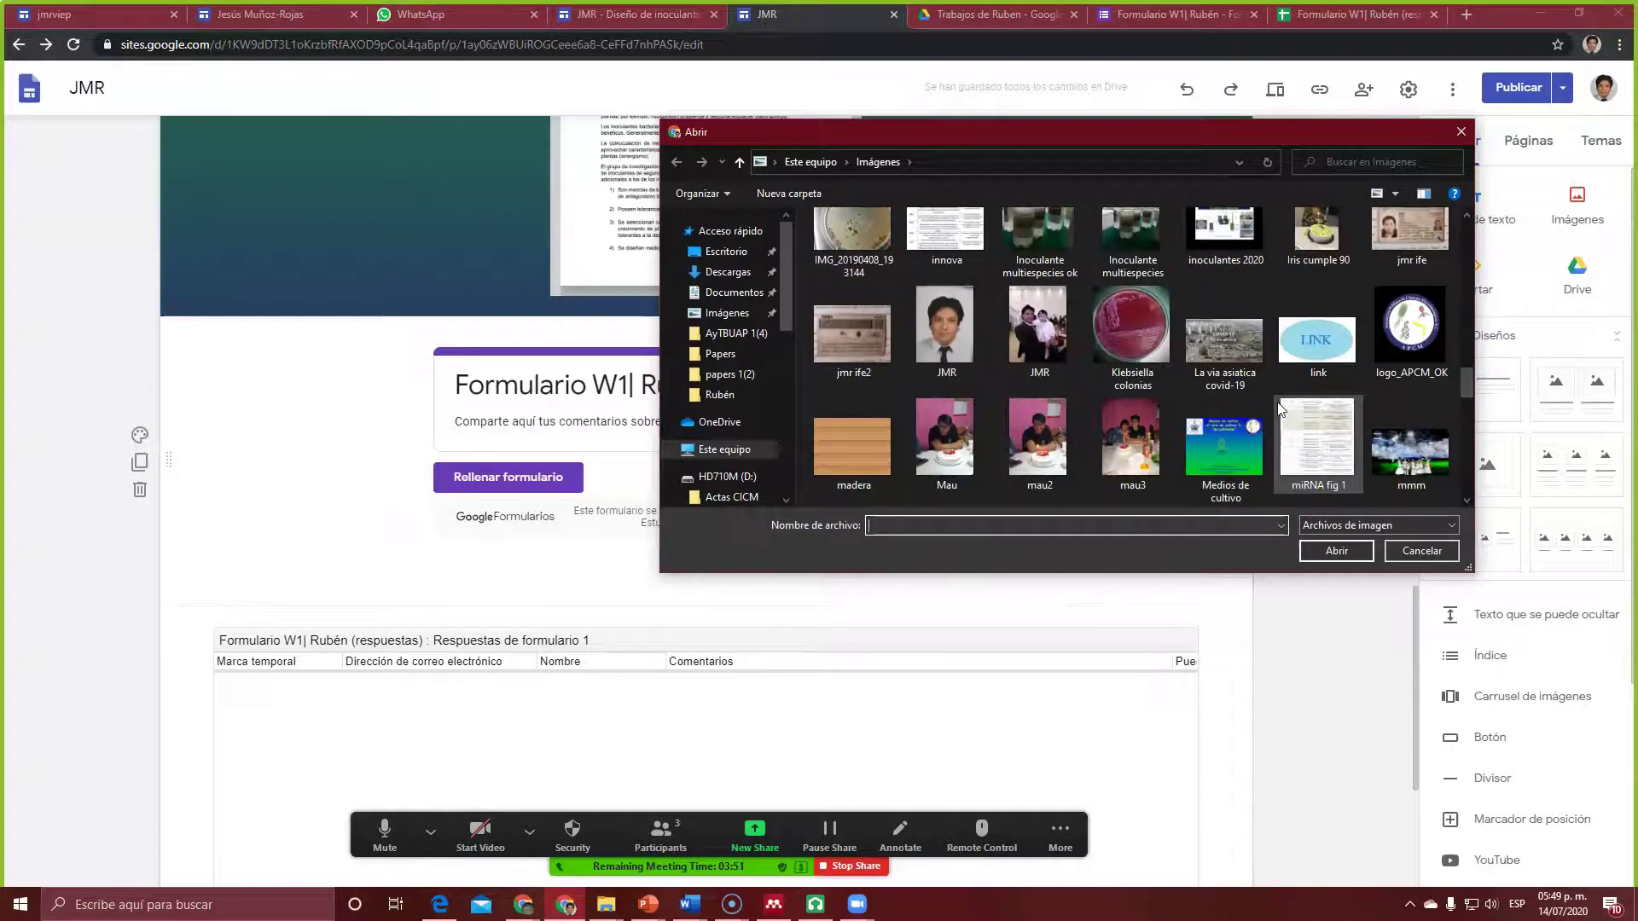
{"action": "scroll", "coordinate": [1276, 402], "scroll_direction": "down", "scroll_amount": 3}
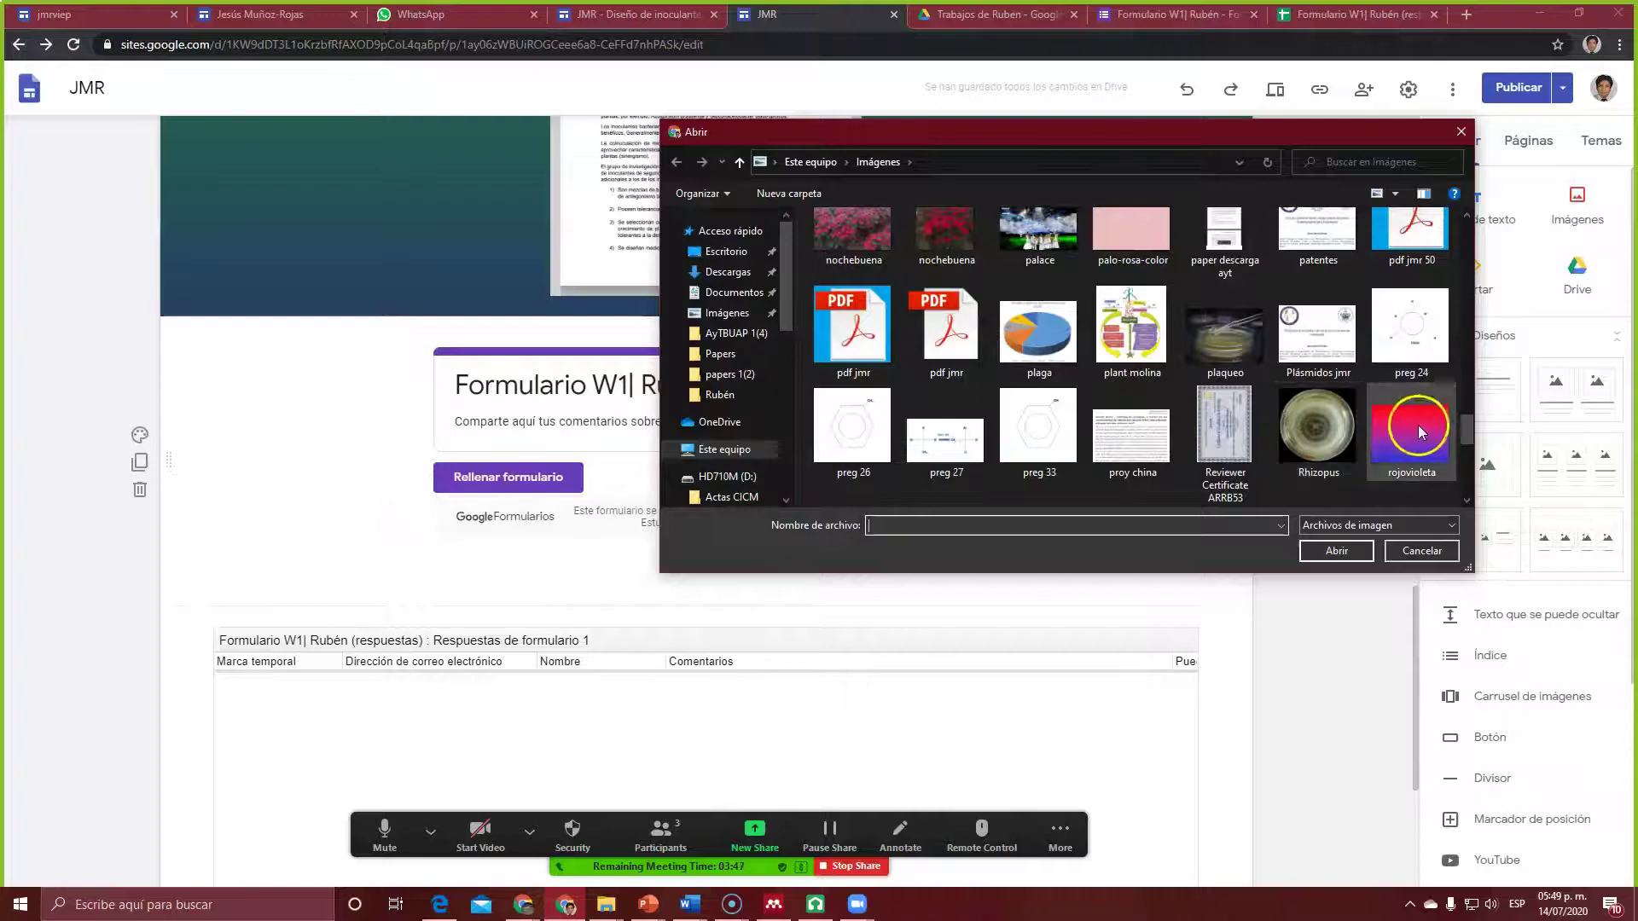
{"action": "scroll", "coordinate": [1418, 425], "scroll_direction": "up", "scroll_amount": 3}
{"action": "scroll", "coordinate": [1393, 408], "scroll_direction": "up", "scroll_amount": 3}
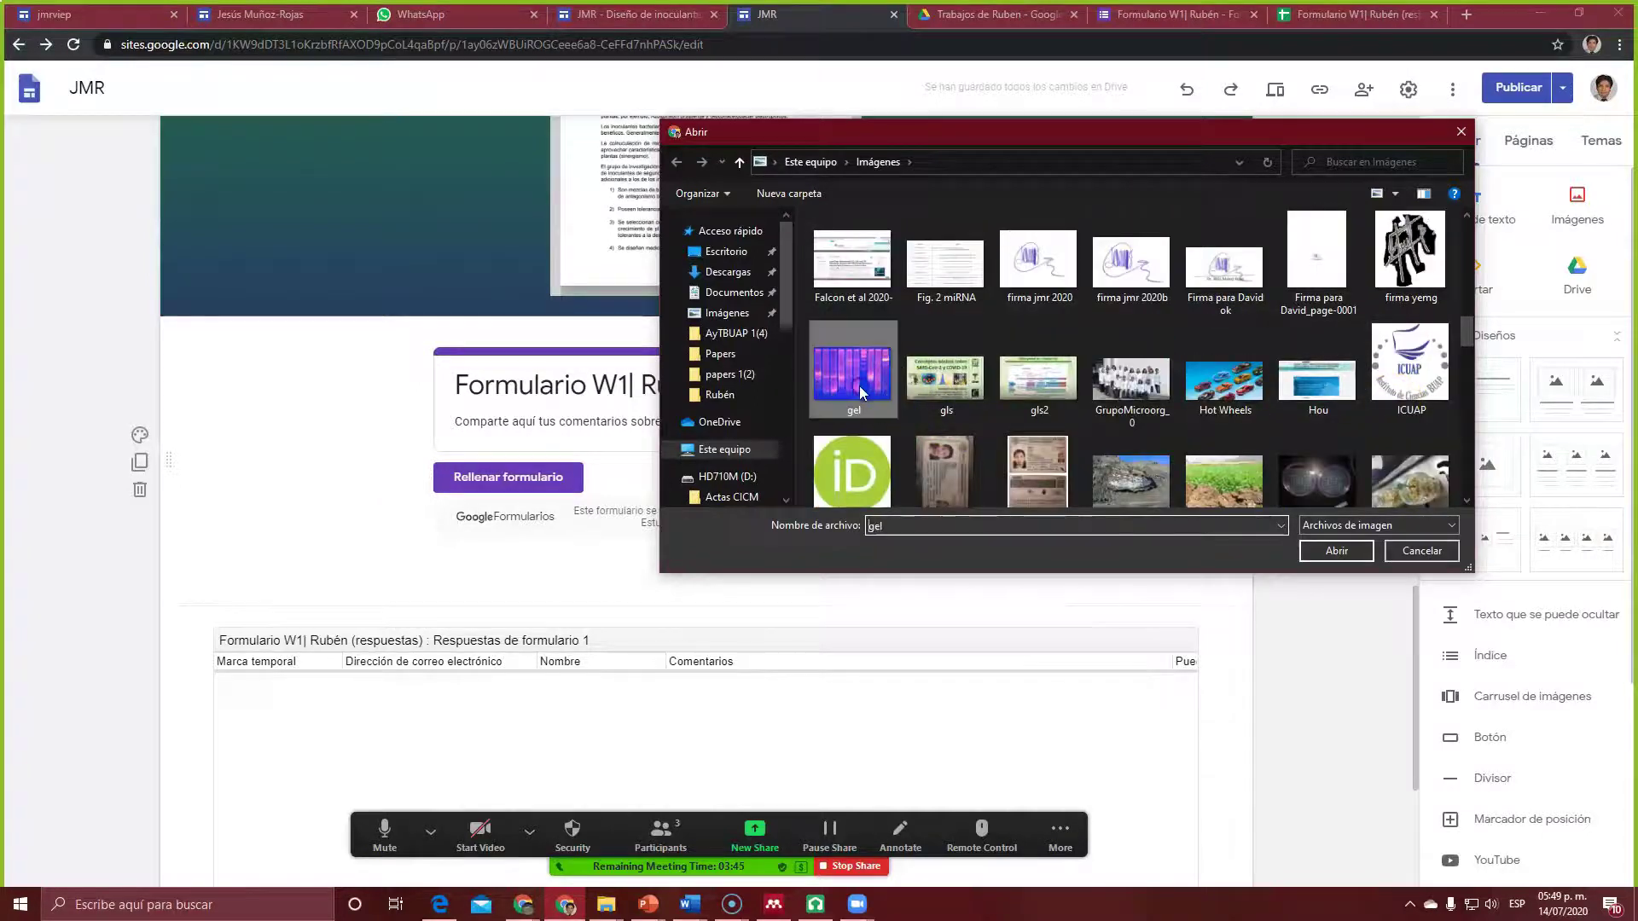
{"action": "left_click", "coordinate": [1327, 553]}
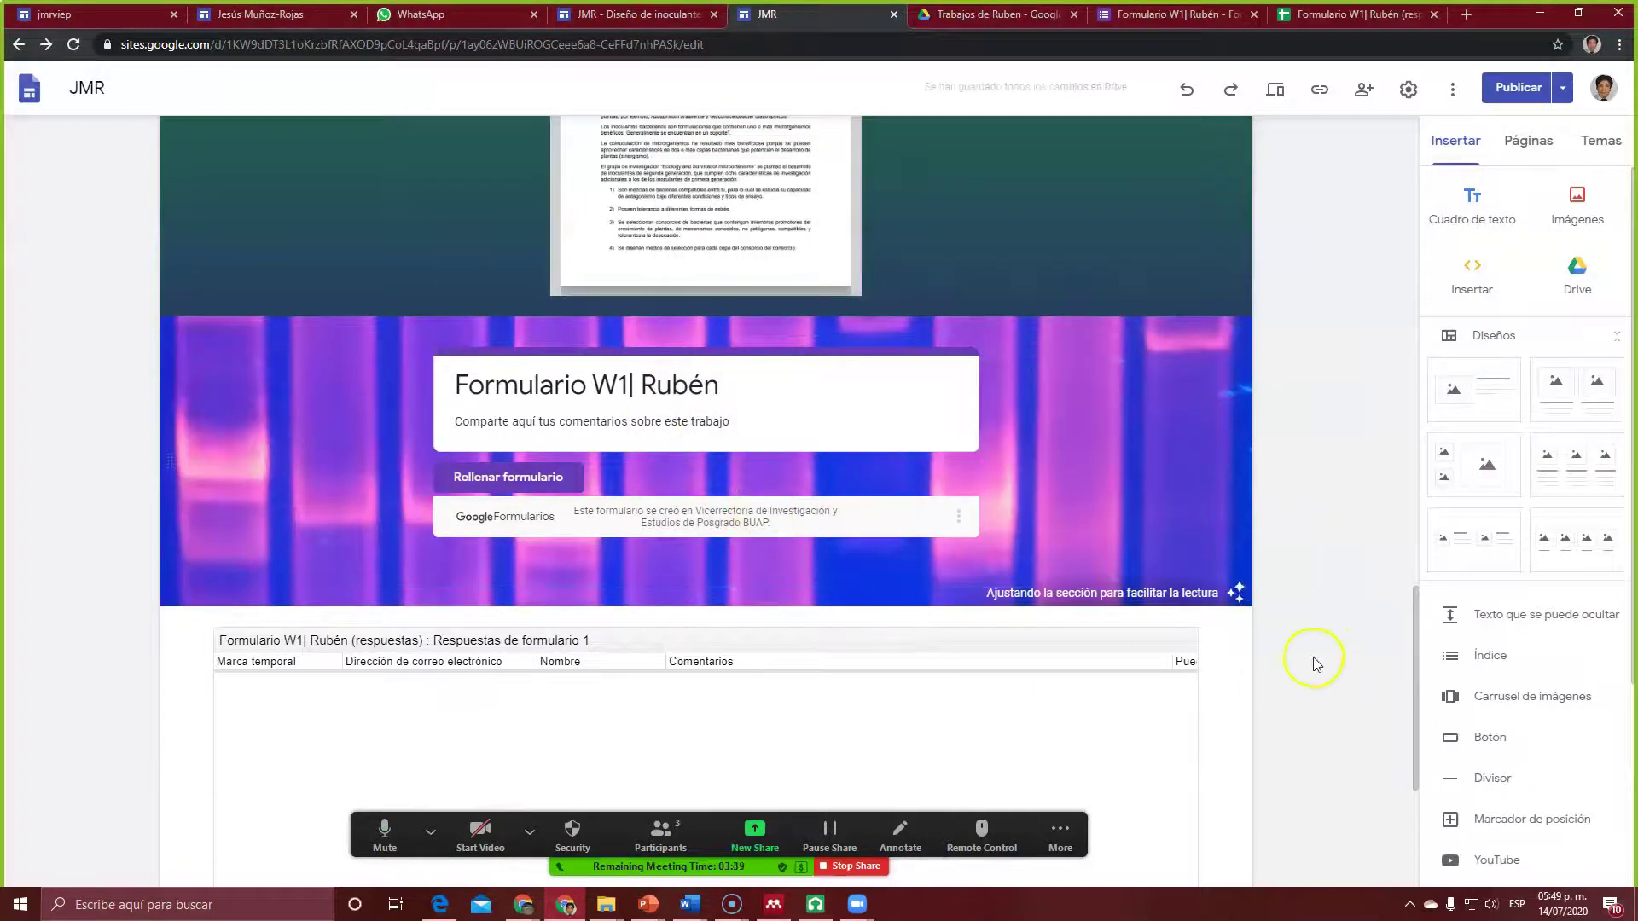
{"action": "scroll", "coordinate": [1288, 674], "scroll_direction": "down", "scroll_amount": 2}
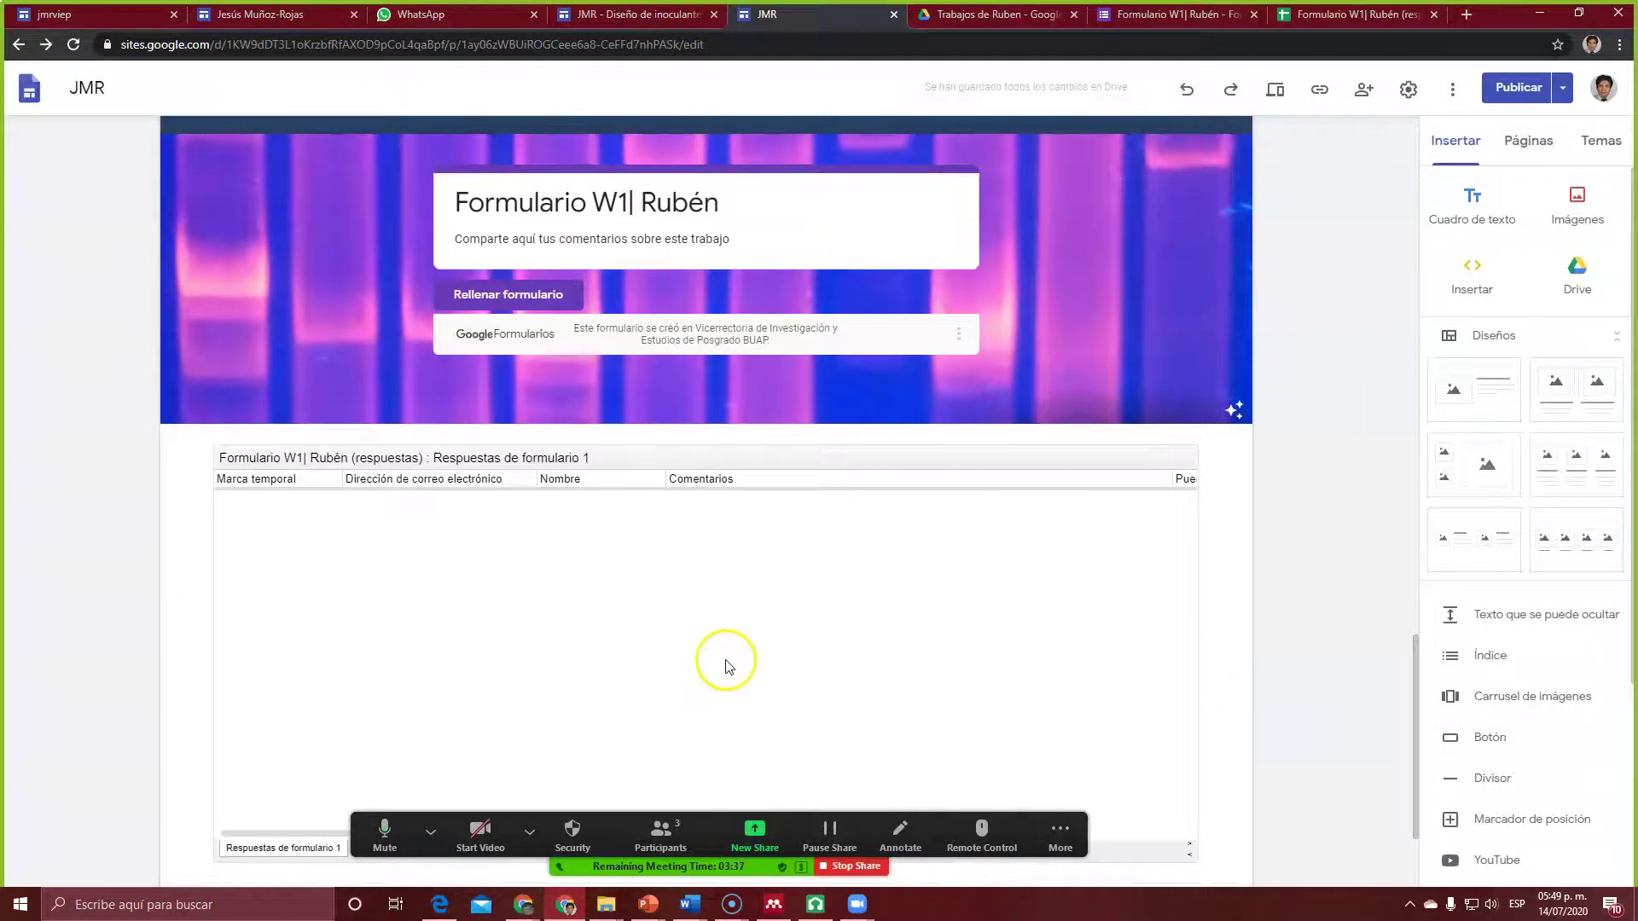
{"action": "scroll", "coordinate": [727, 661], "scroll_direction": "down", "scroll_amount": 2}
Step: Set the responses sheet section's background to the blue Énfasis 2 colour
{"action": "left_click", "coordinate": [297, 449]}
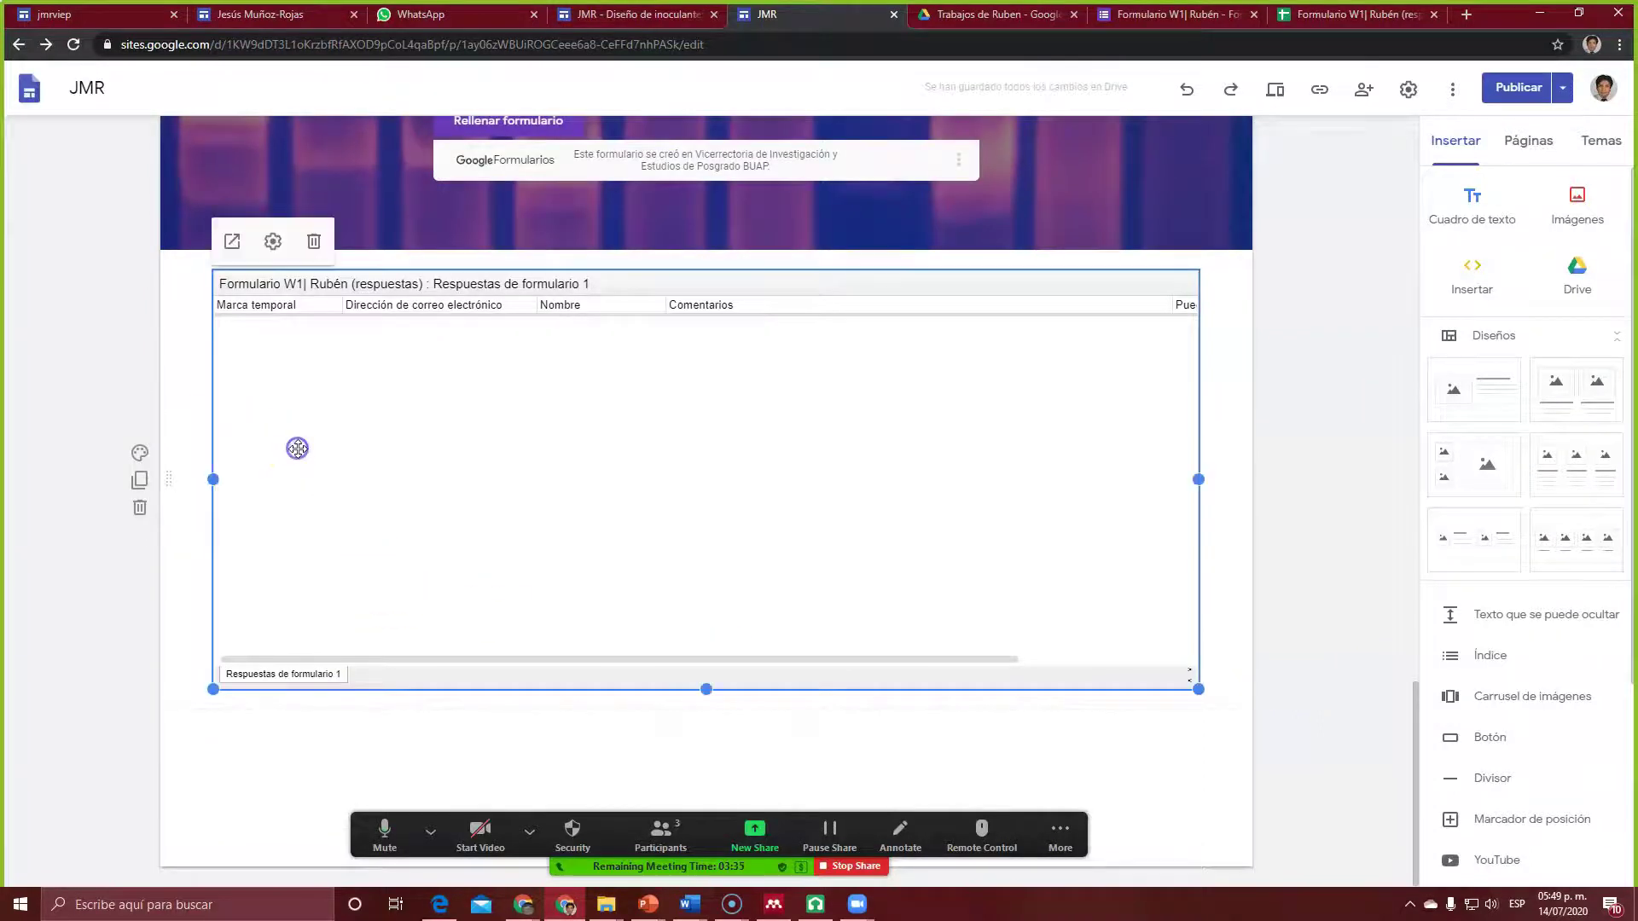
{"action": "left_click", "coordinate": [189, 535]}
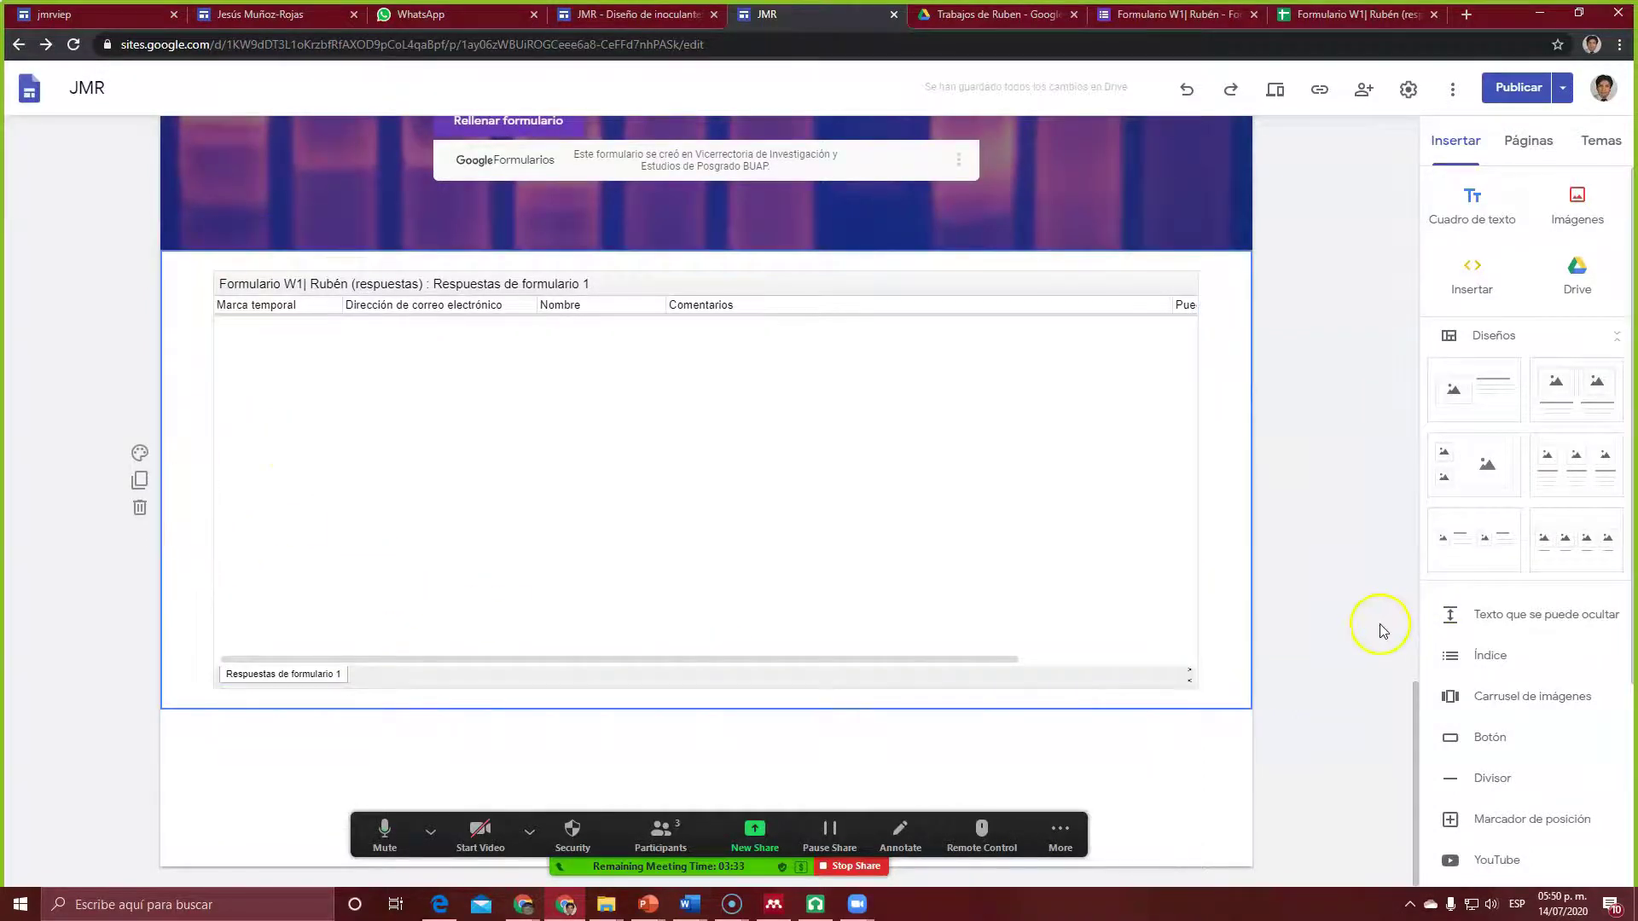
{"action": "left_click", "coordinate": [140, 453]}
{"action": "mouse_move", "coordinate": [256, 587]}
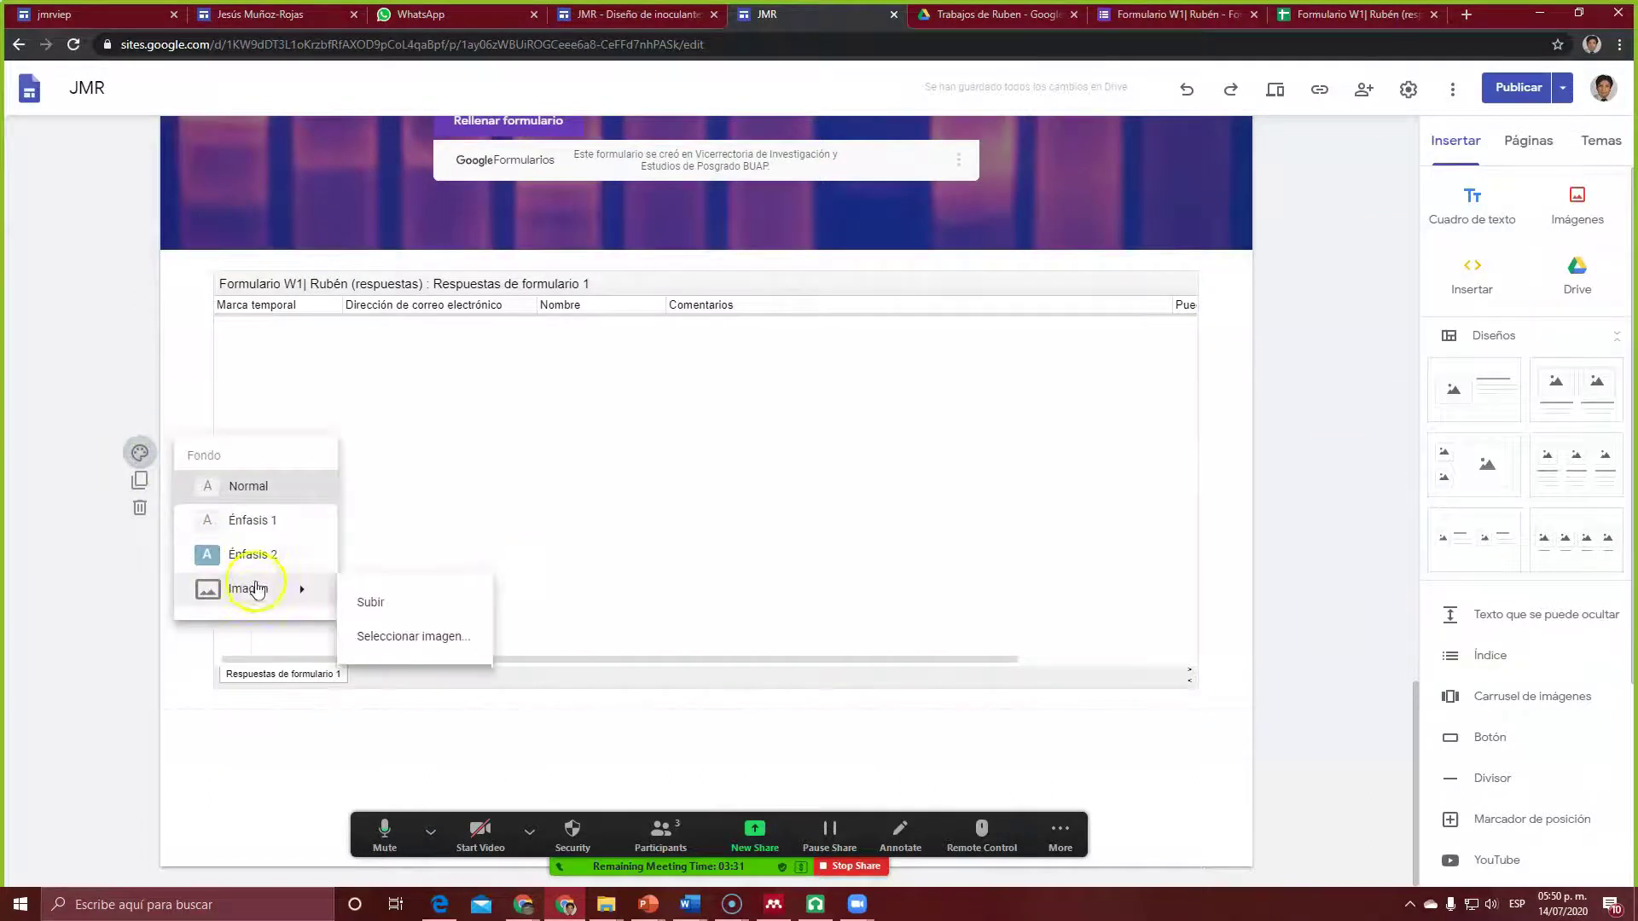
{"action": "left_click", "coordinate": [388, 599]}
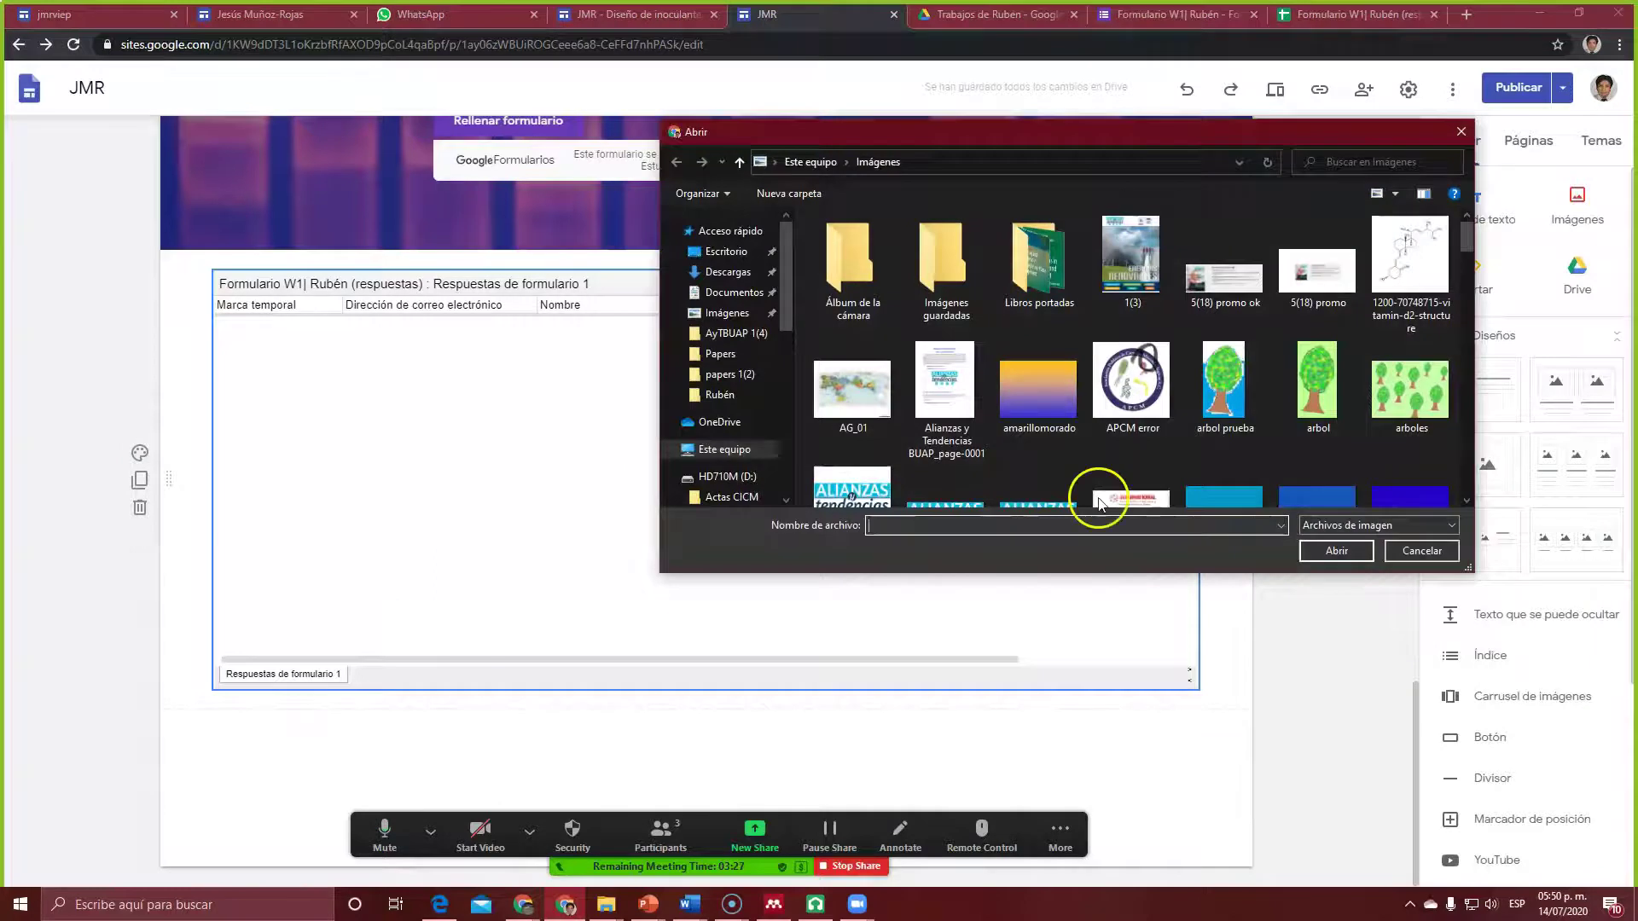
{"action": "left_click", "coordinate": [1422, 551]}
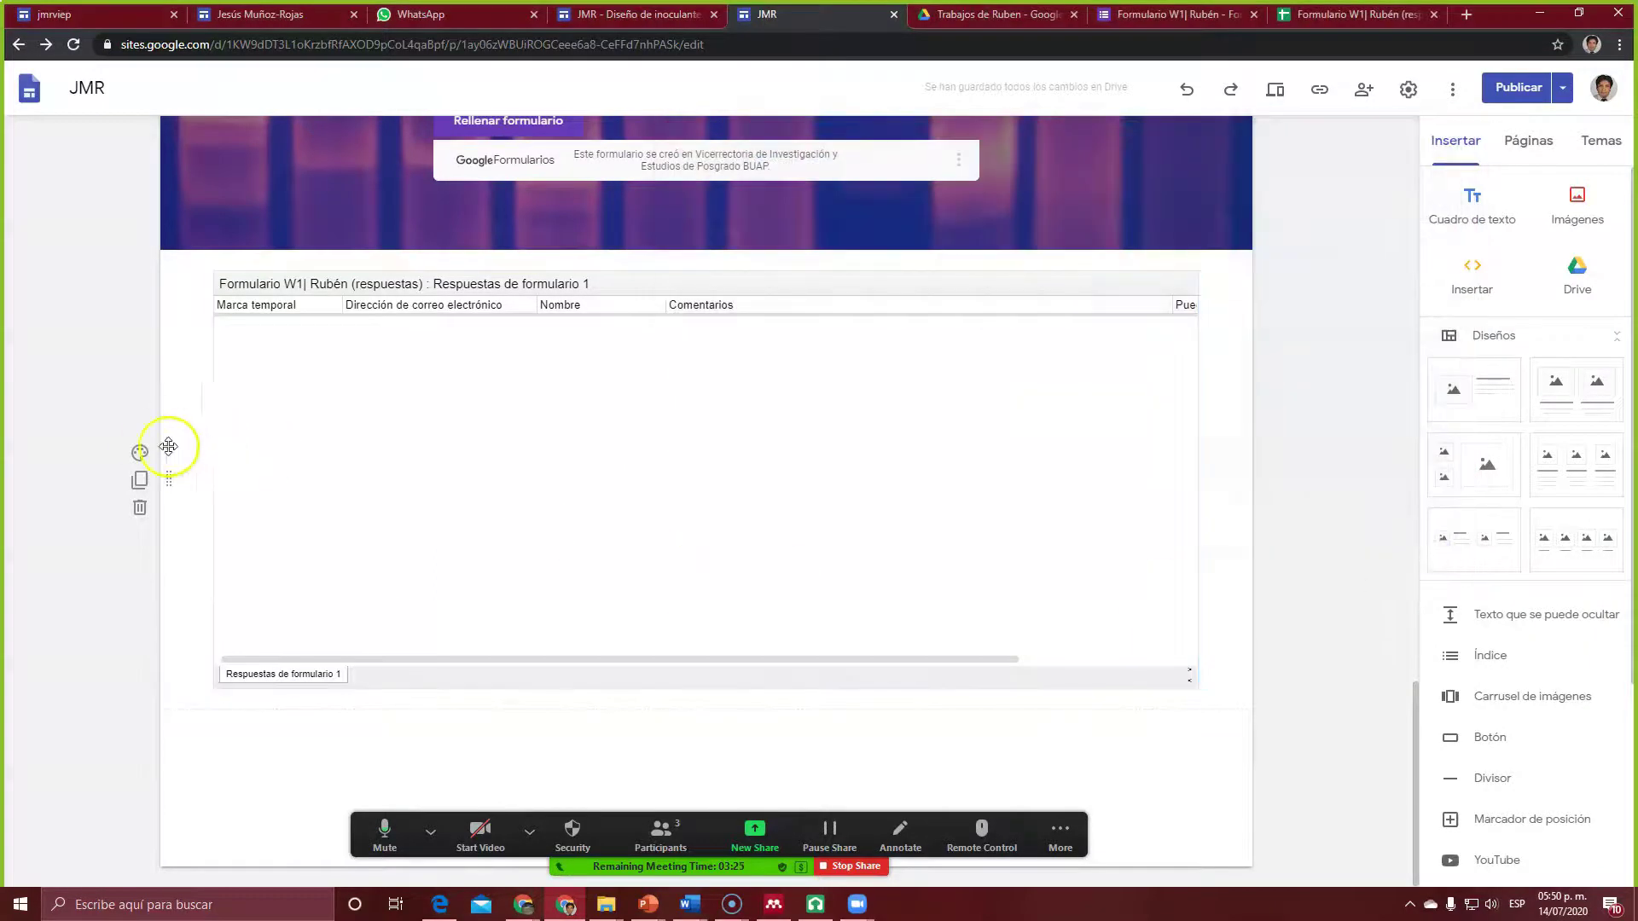
{"action": "left_click", "coordinate": [141, 451]}
{"action": "left_click", "coordinate": [267, 522]}
{"action": "left_click", "coordinate": [141, 454]}
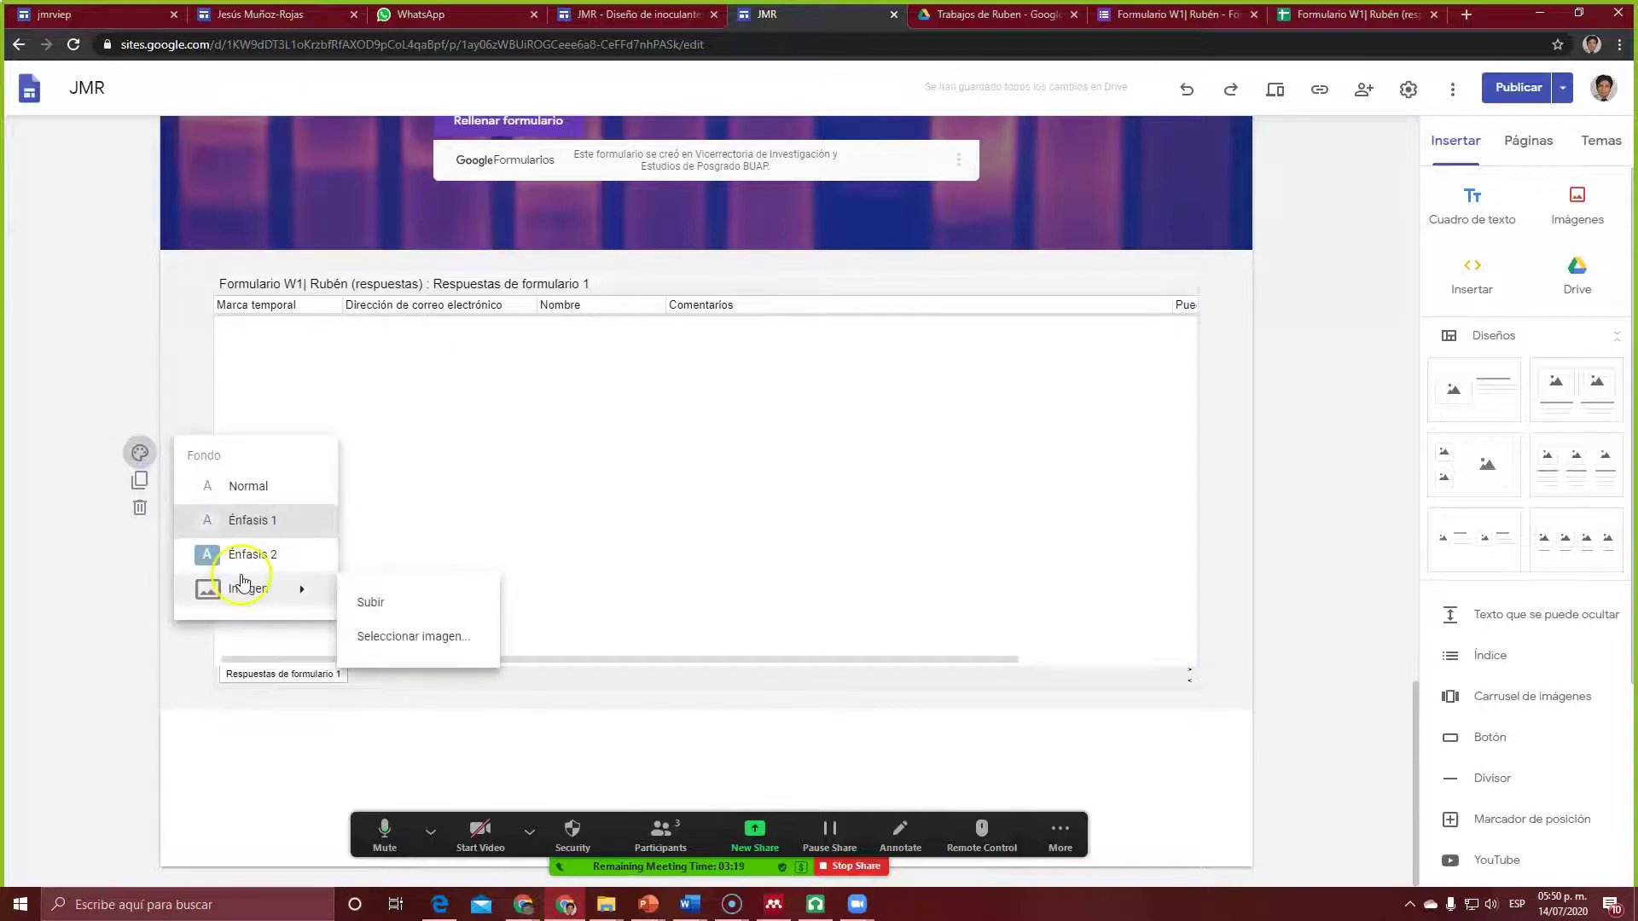
{"action": "left_click", "coordinate": [242, 554]}
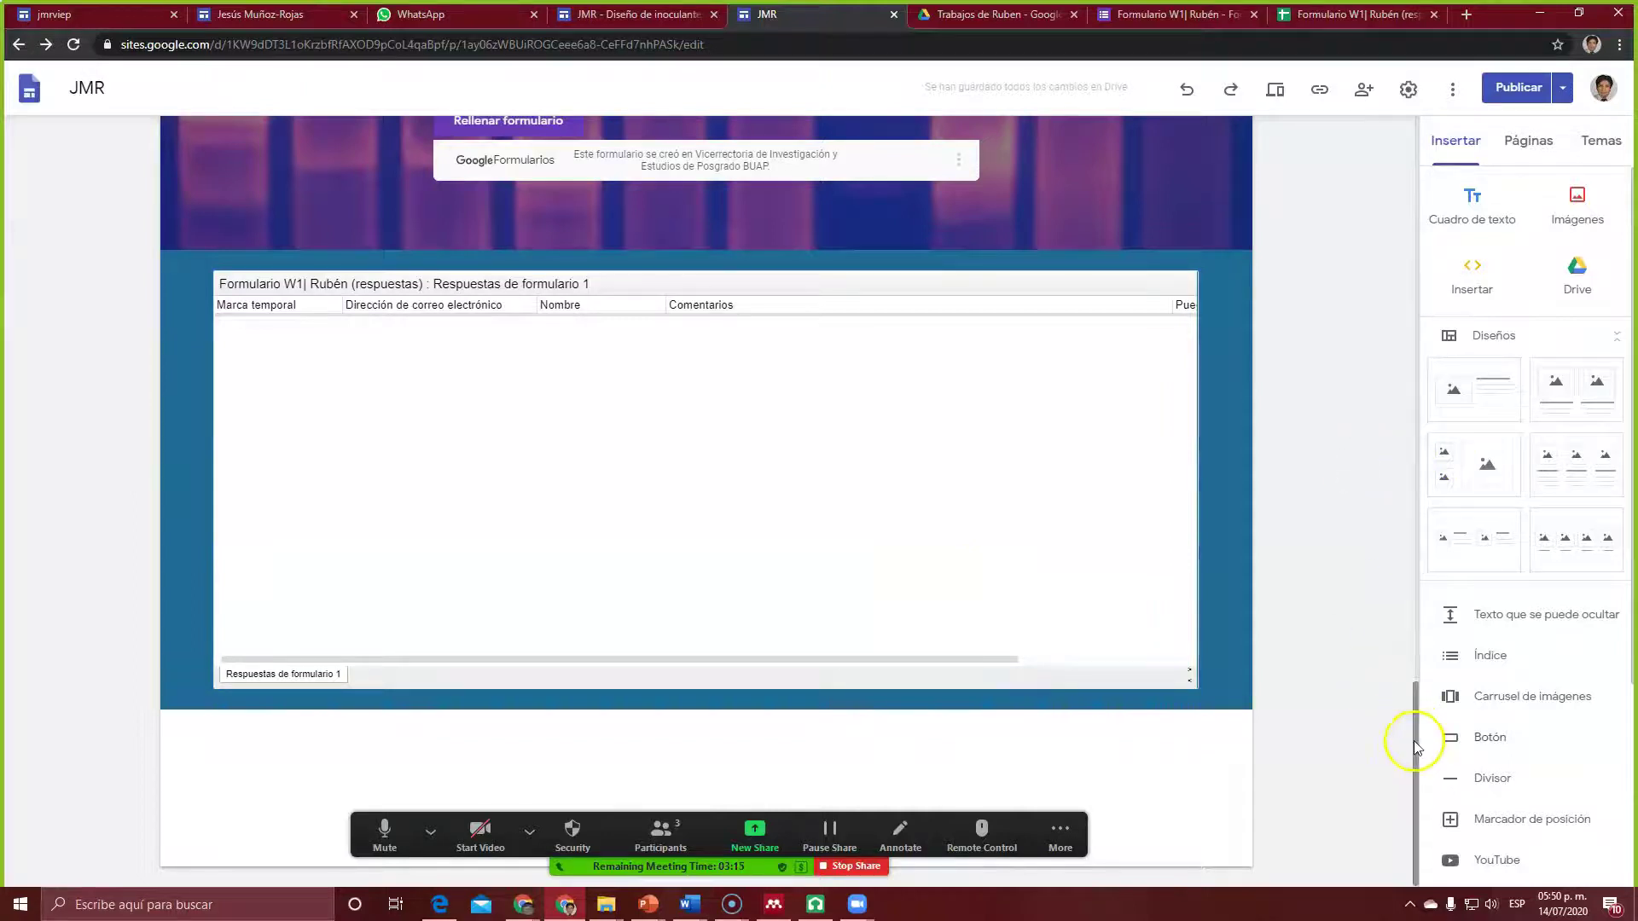
{"action": "left_click_drag", "start_coordinate": [1414, 757], "coordinate": [1431, 537]}
Step: Review the Borrador vs Publicado comparison and publish the site's latest changes
{"action": "left_click", "coordinate": [1518, 87]}
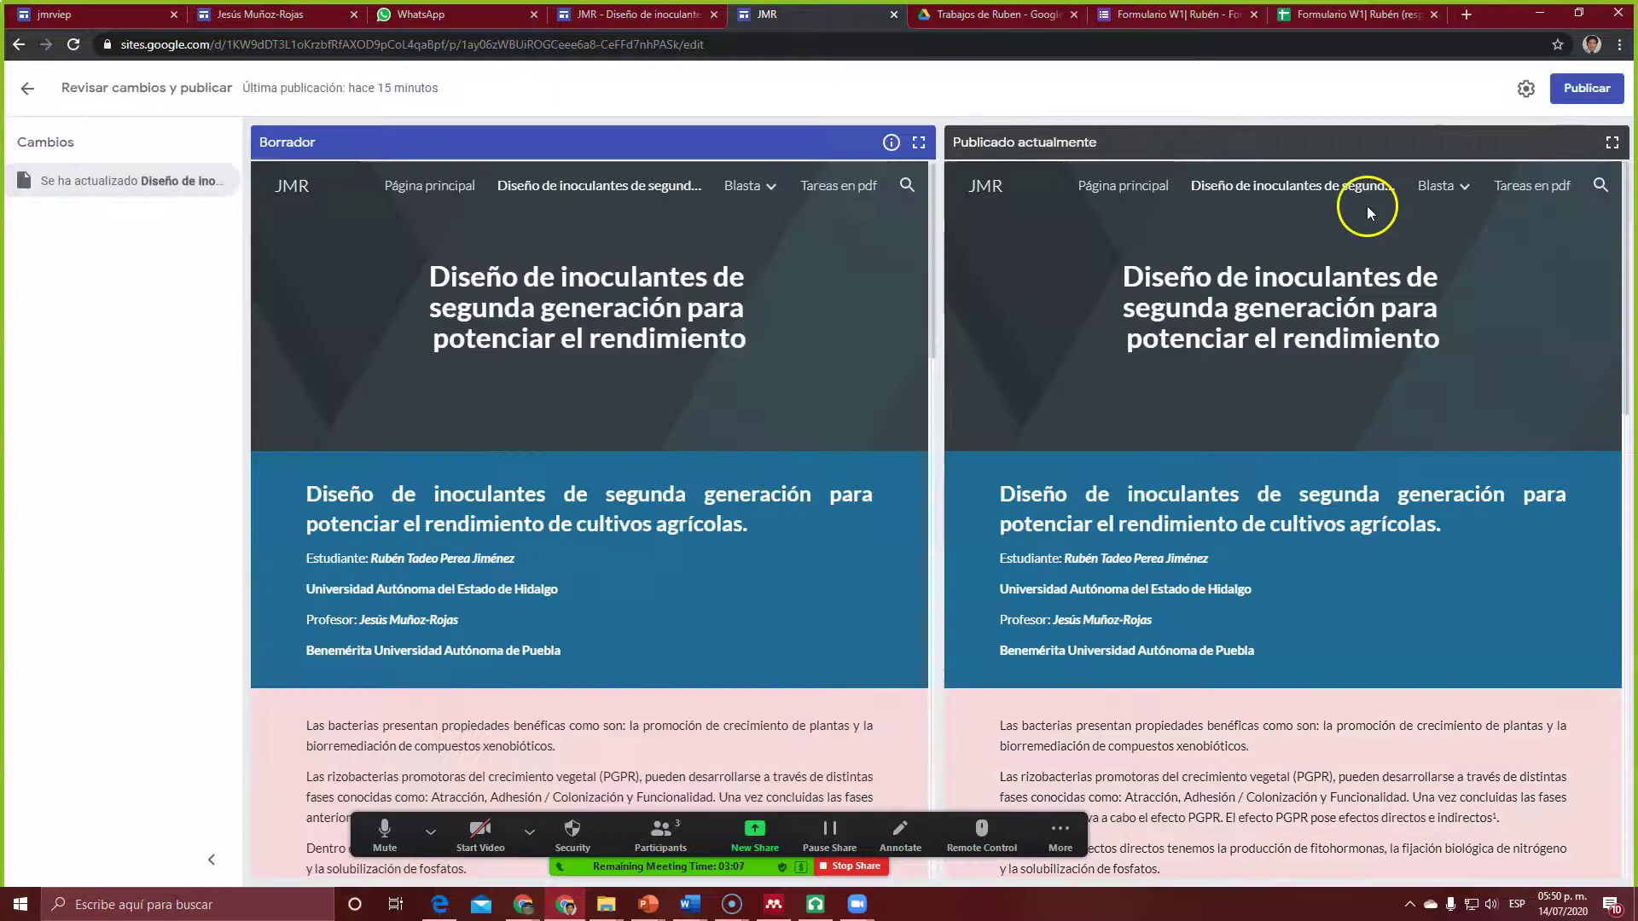
{"action": "left_click", "coordinate": [1584, 88]}
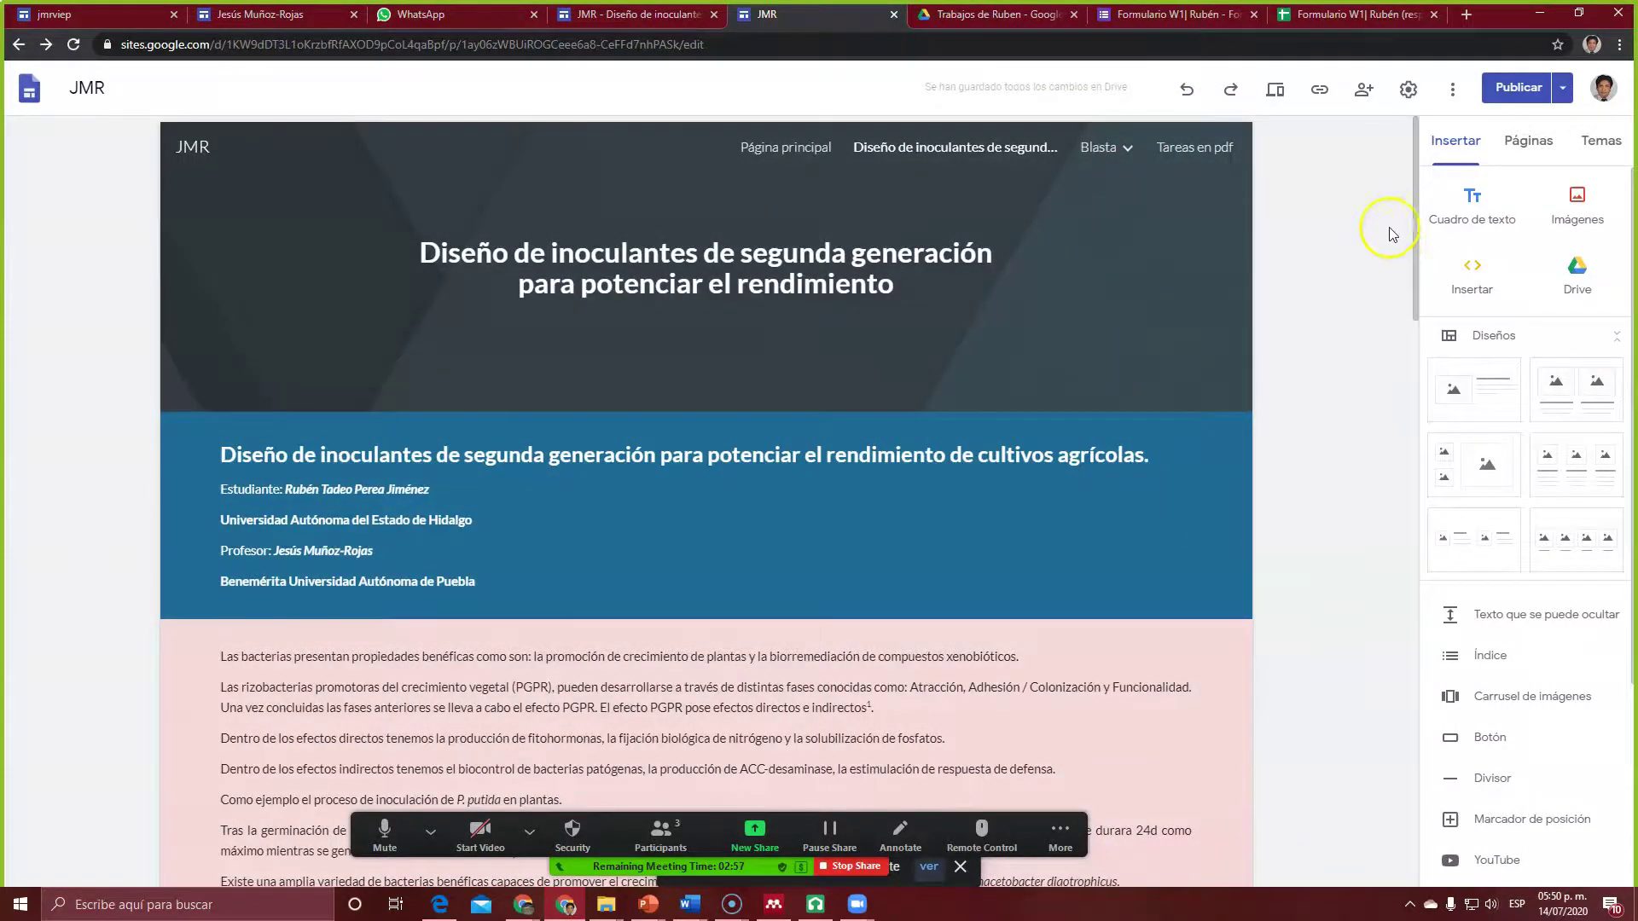
{"action": "left_click_drag", "start_coordinate": [1414, 245], "coordinate": [1450, 687]}
Step: Open the published article from the WhatsApp link and scroll through it, highlighting the beneficial-bacteria sentence
{"action": "left_click", "coordinate": [477, 19]}
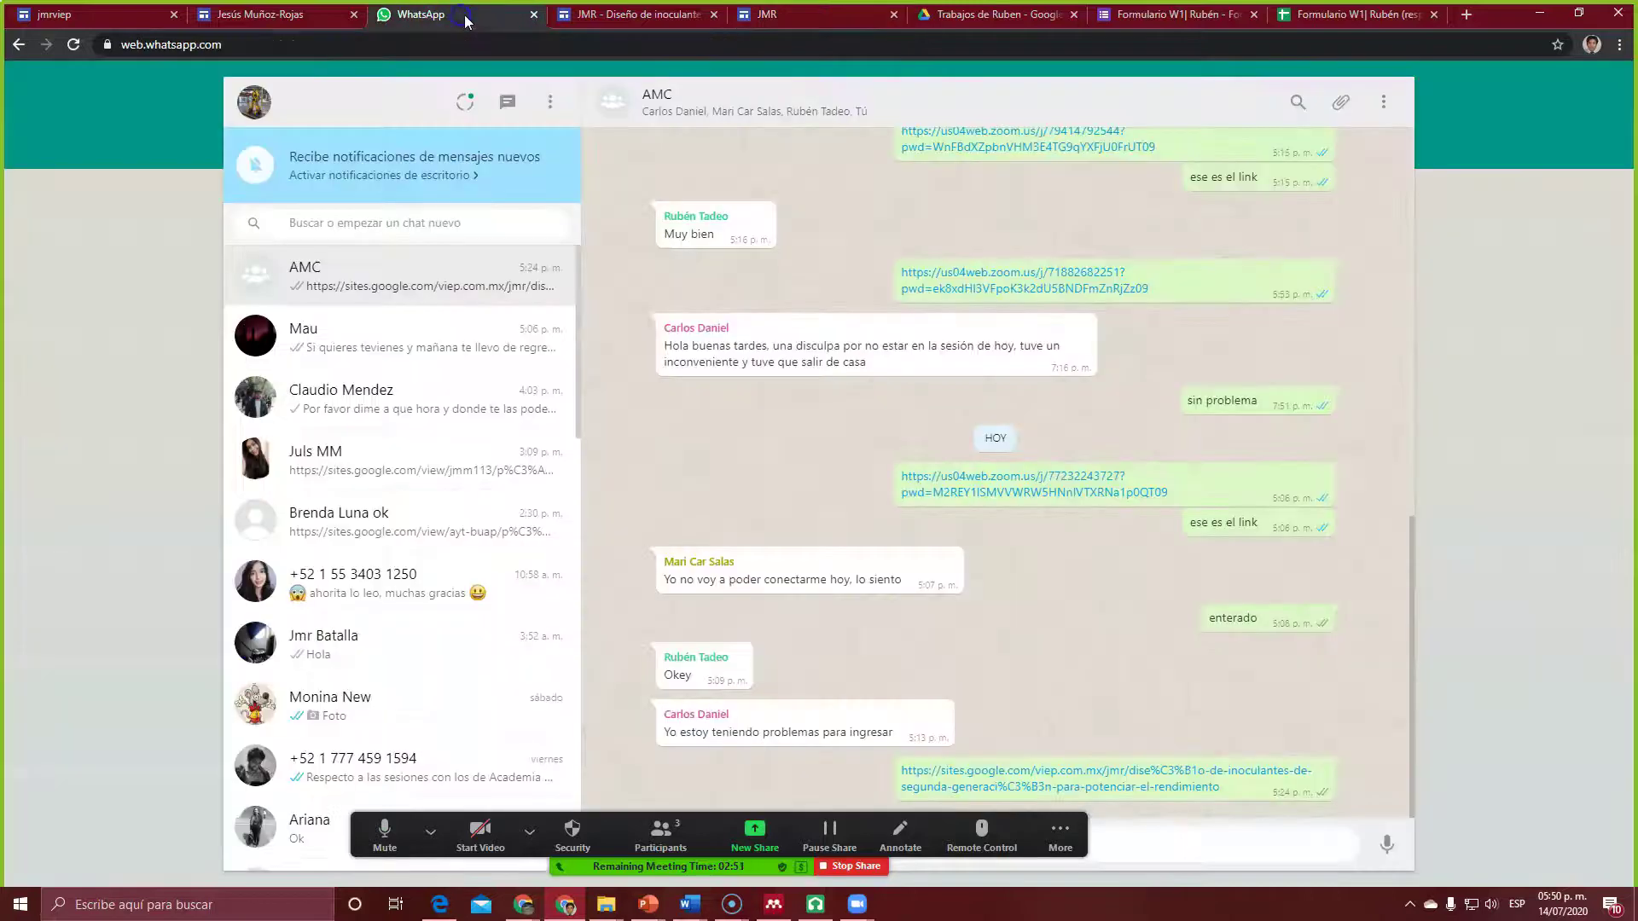
{"action": "left_click", "coordinate": [979, 772]}
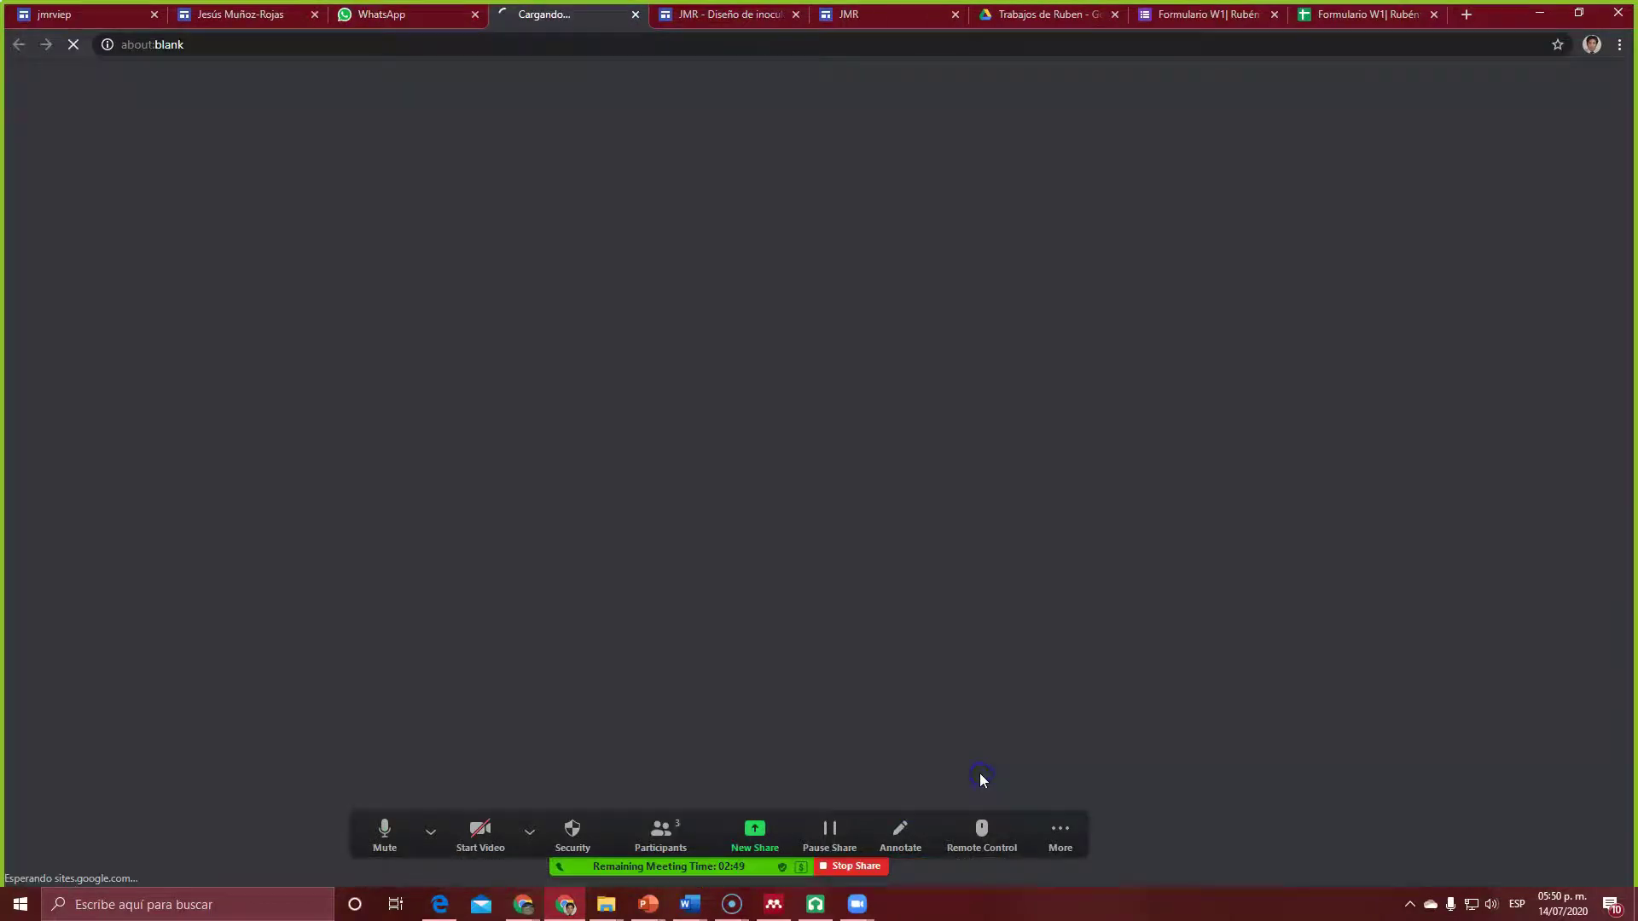
{"action": "scroll", "coordinate": [754, 423], "scroll_direction": "down", "scroll_amount": 1}
{"action": "scroll", "coordinate": [754, 416], "scroll_direction": "down", "scroll_amount": 15}
{"action": "scroll", "coordinate": [739, 405], "scroll_direction": "down", "scroll_amount": 5}
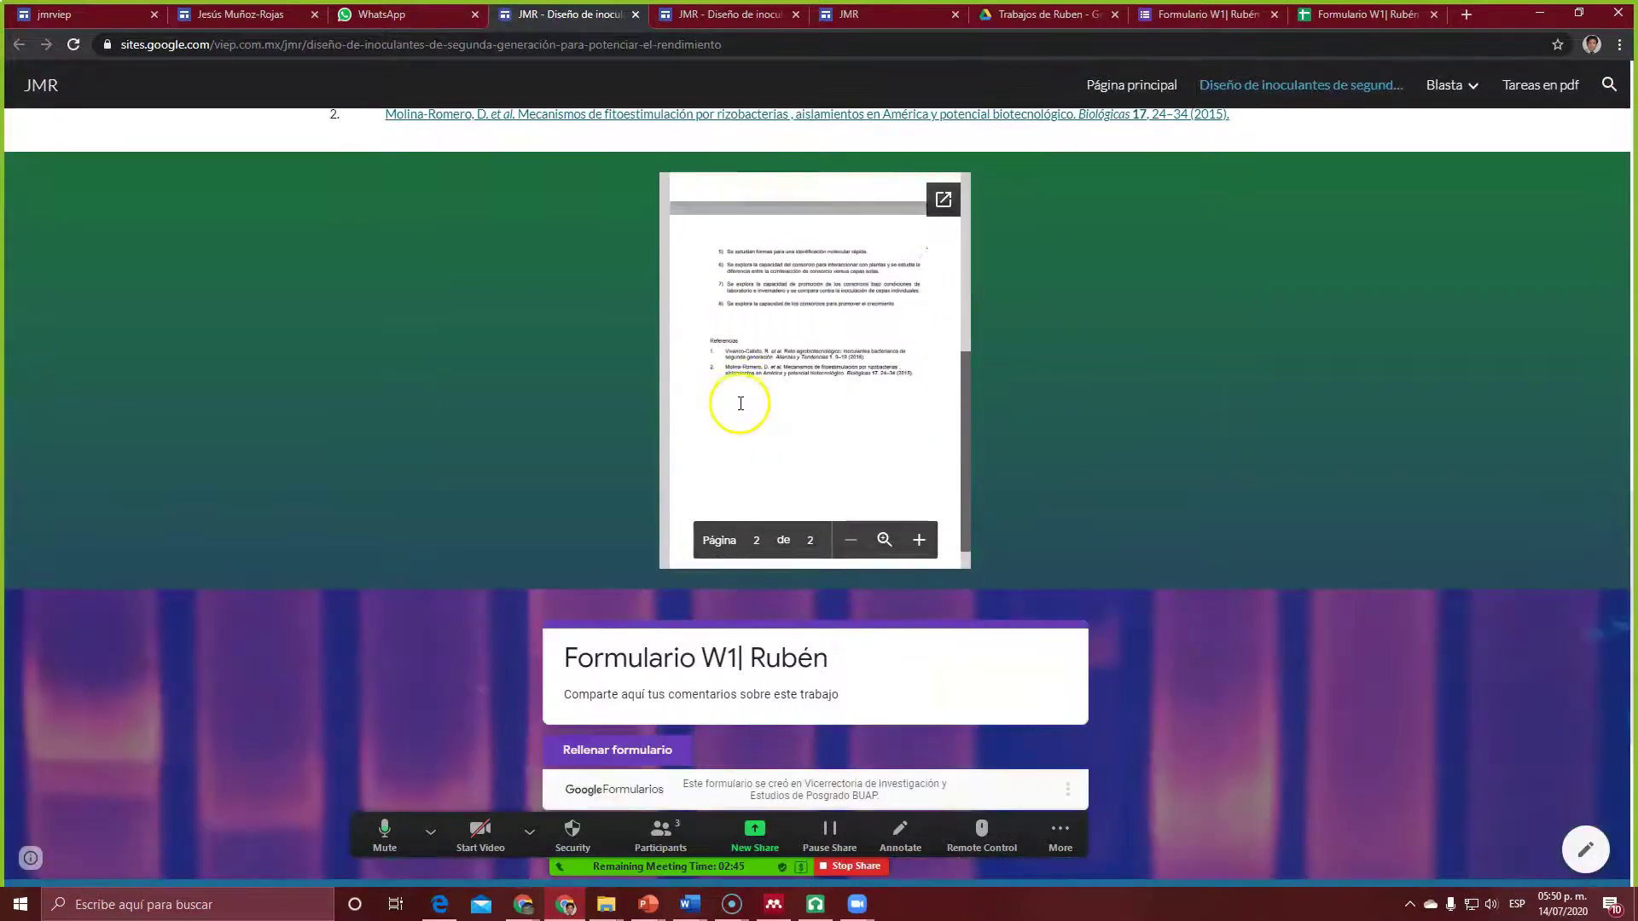
{"action": "scroll", "coordinate": [739, 404], "scroll_direction": "down", "scroll_amount": 4}
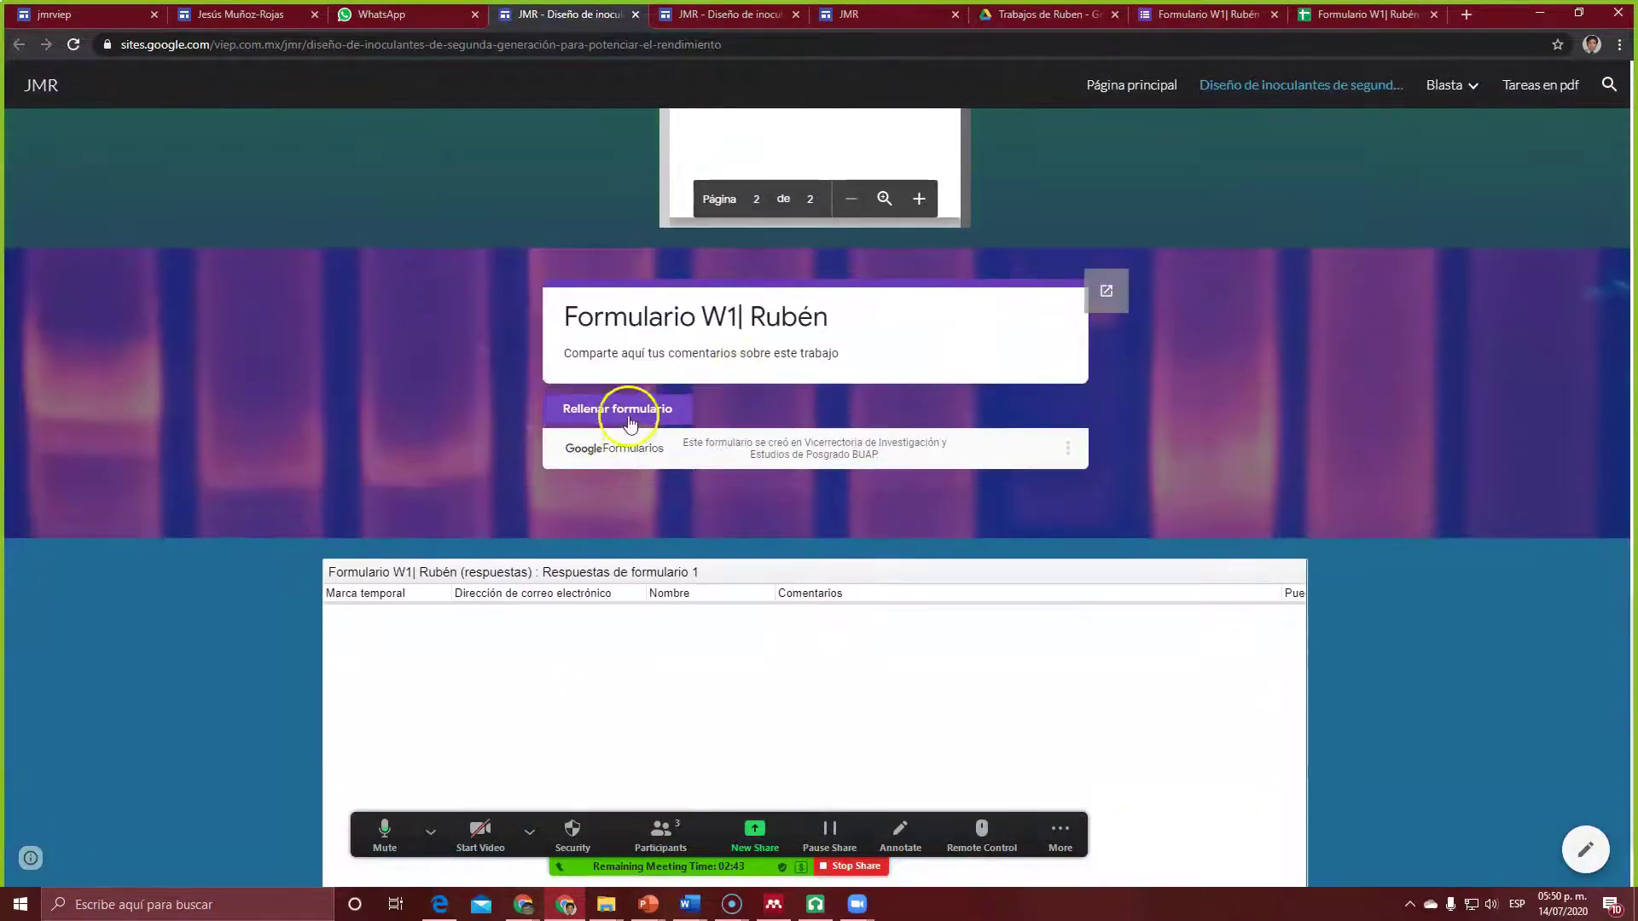
{"action": "scroll", "coordinate": [837, 352], "scroll_direction": "up", "scroll_amount": 10}
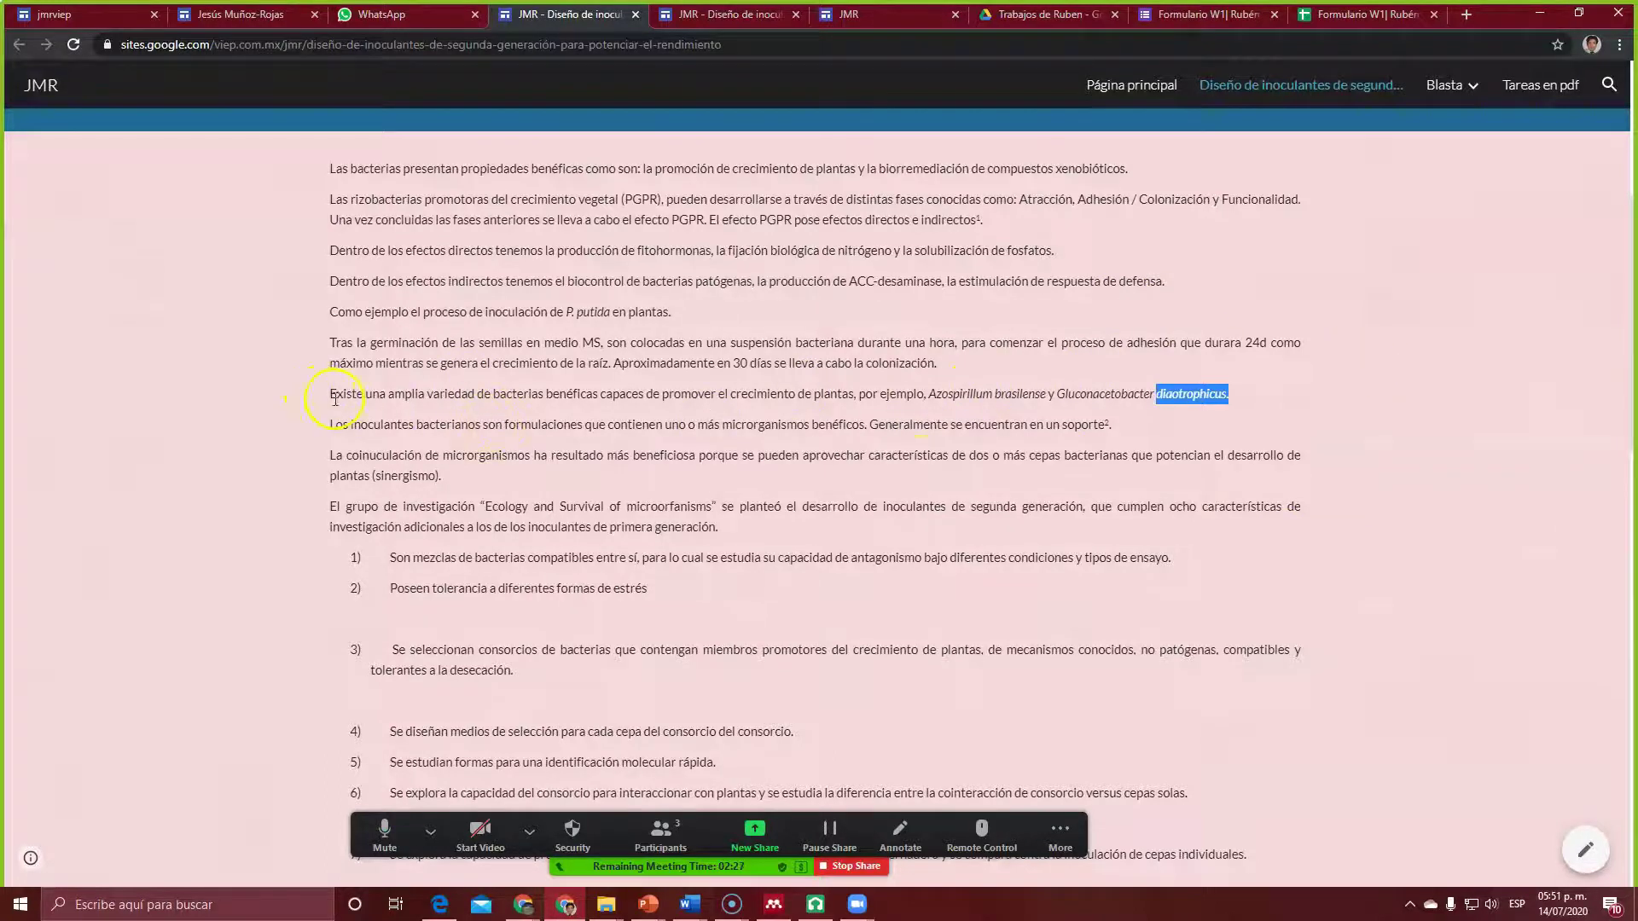
{"action": "left_click_drag", "start_coordinate": [333, 398], "coordinate": [1288, 405]}
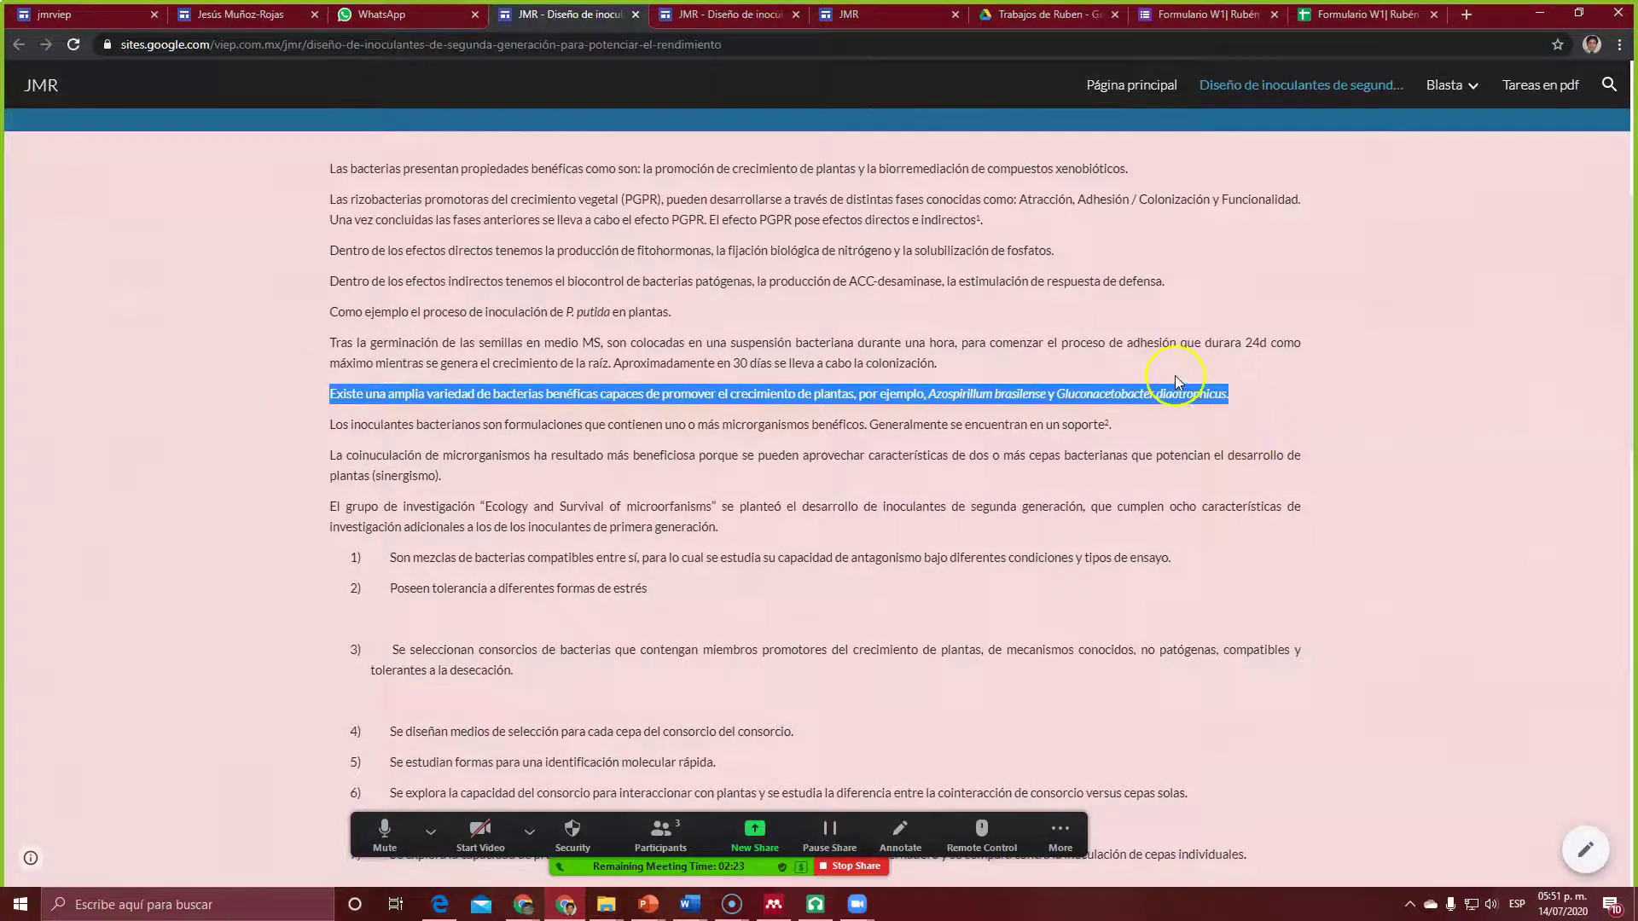
{"action": "scroll", "coordinate": [1097, 591], "scroll_direction": "down", "scroll_amount": 15}
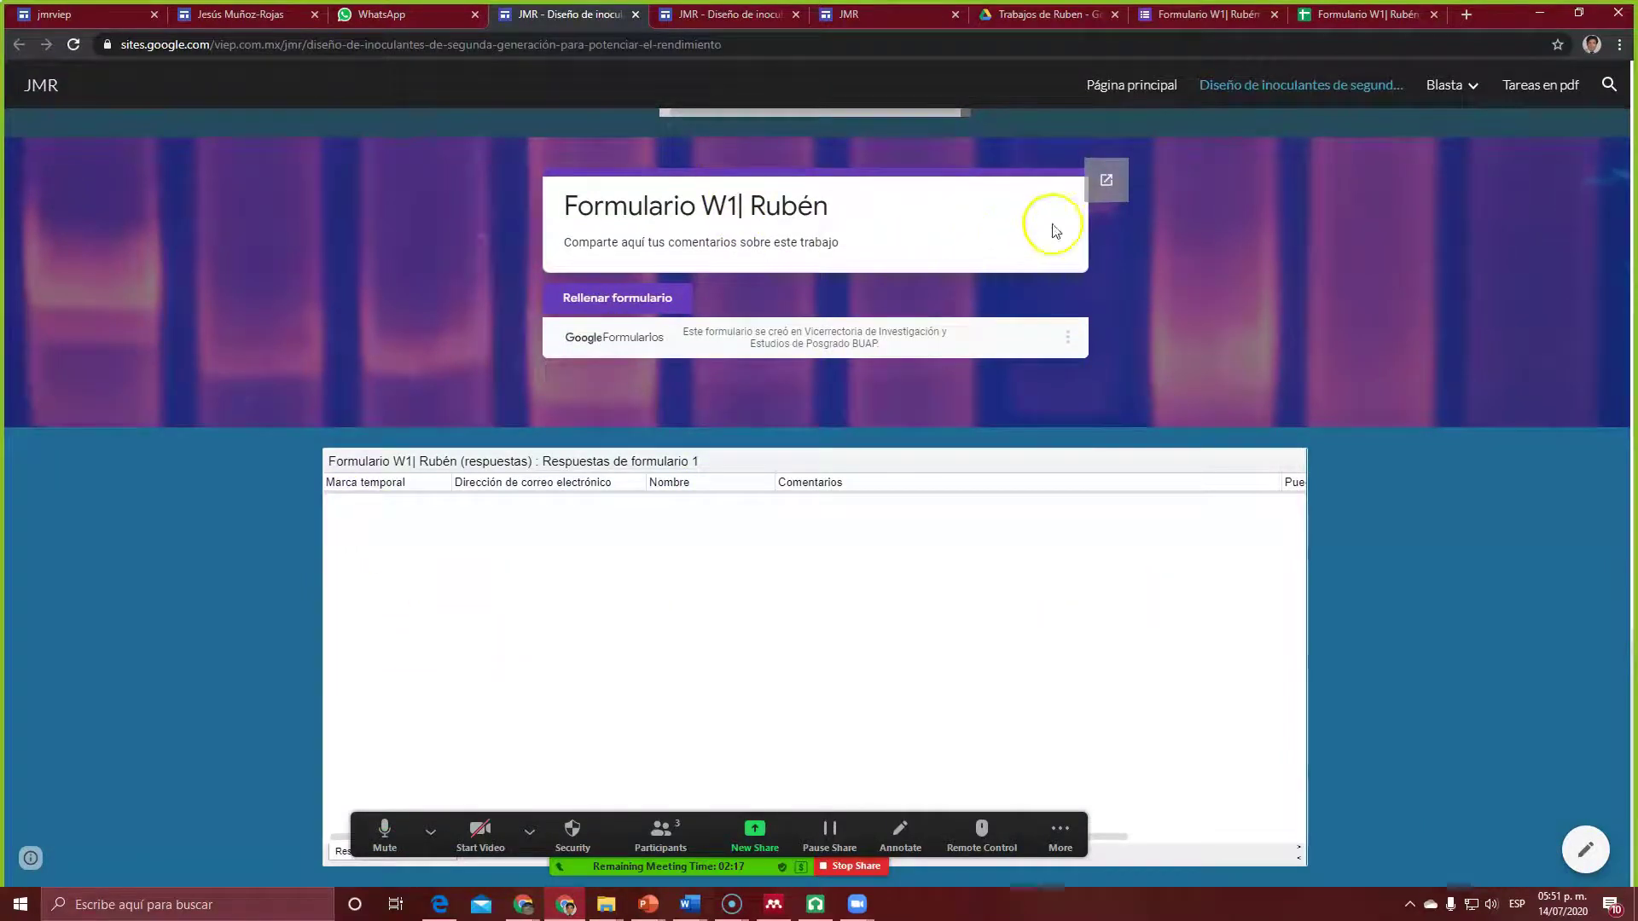
Step: Open the embedded form in its own tab and enter the respondent's full name under Nombre
{"action": "left_click", "coordinate": [639, 300]}
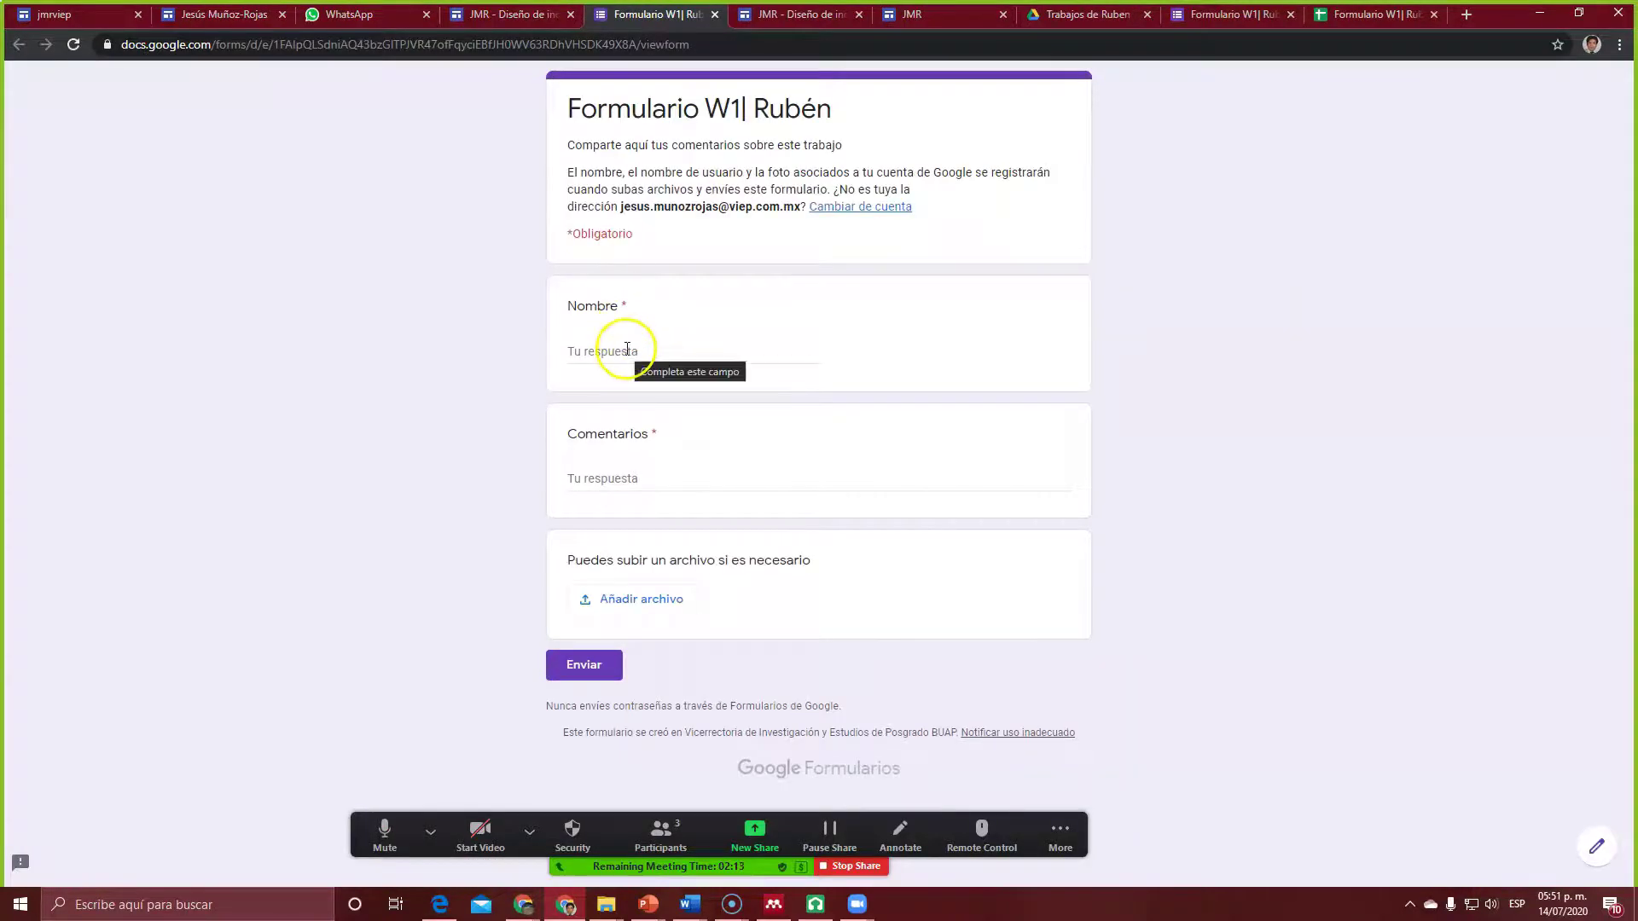
{"action": "left_click", "coordinate": [627, 349]}
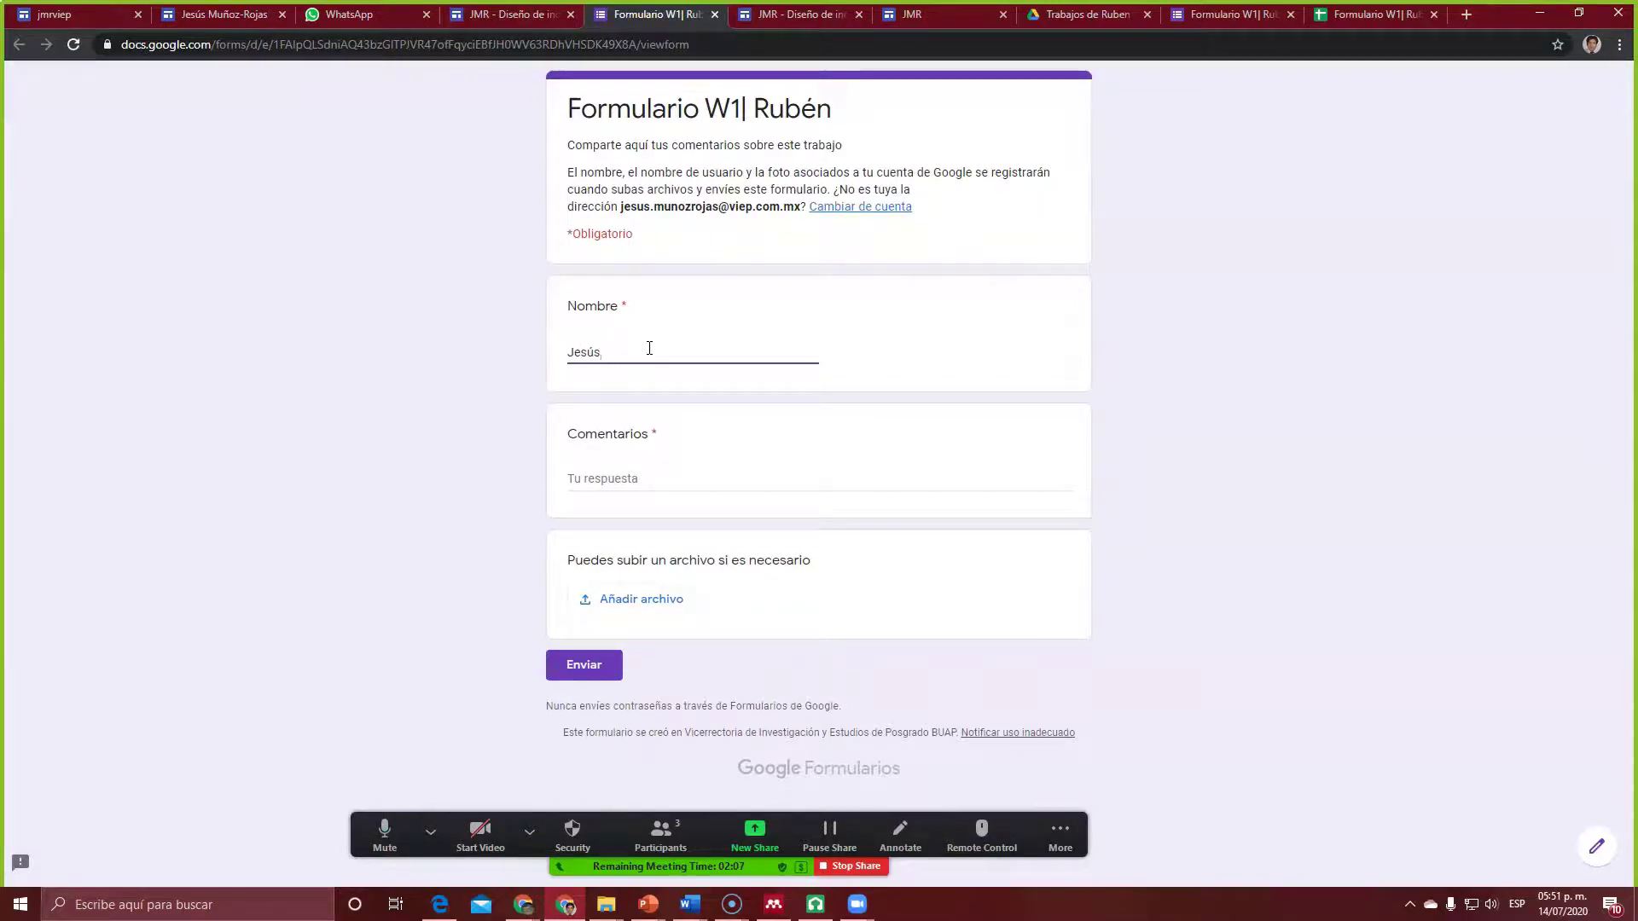
{"action": "type", "text": "Jesús Muñoz Rojas"}
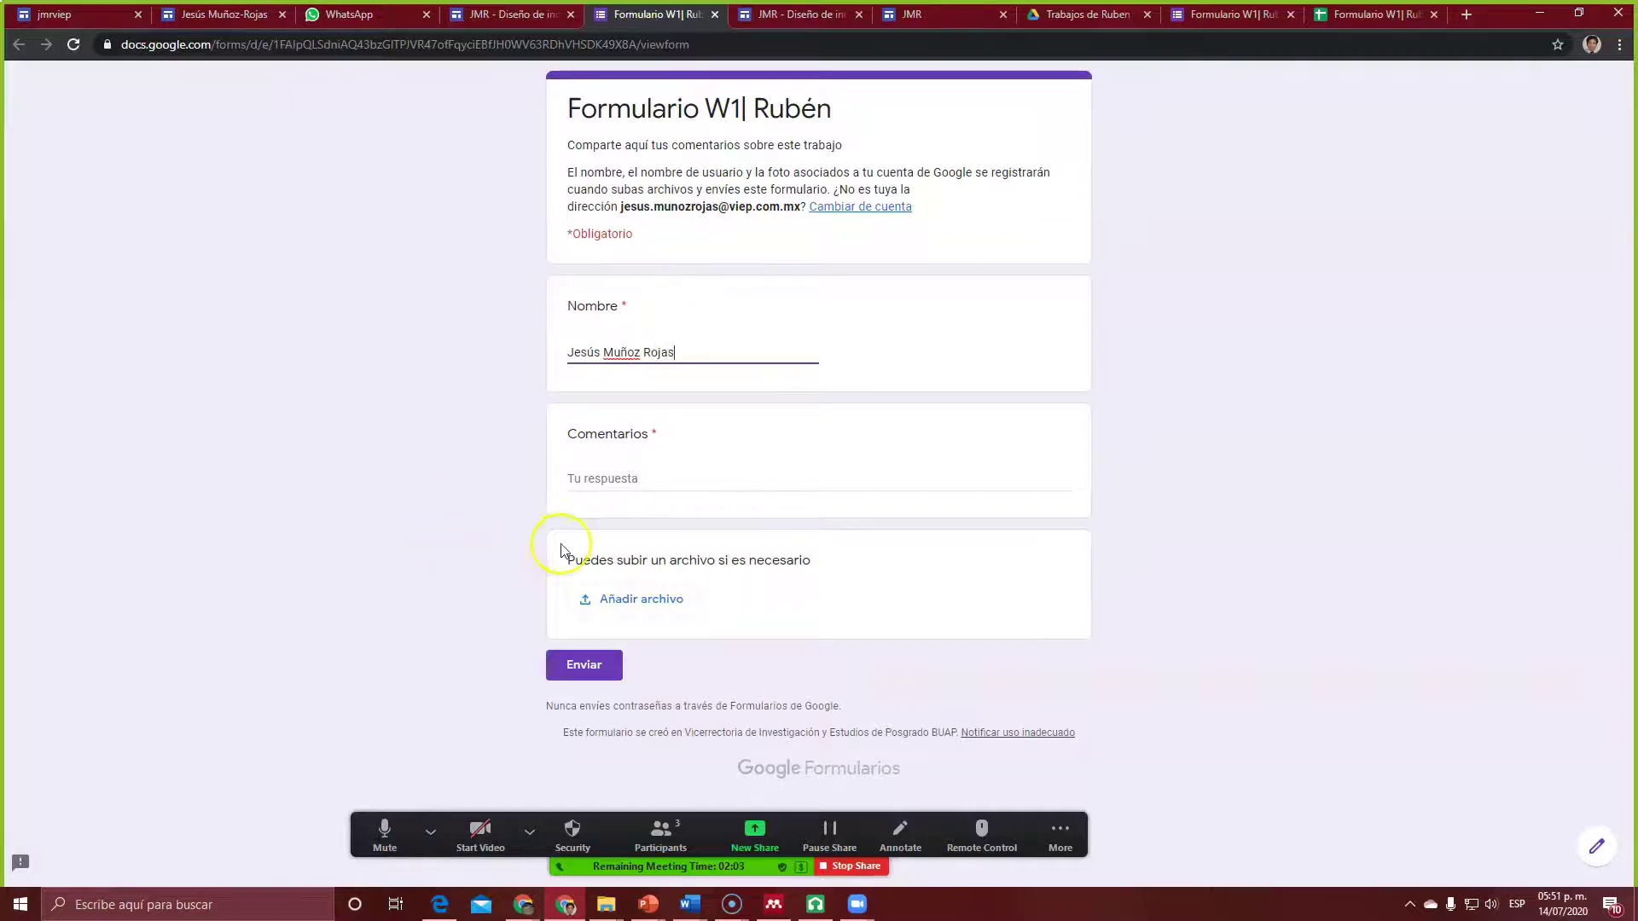
{"action": "left_click", "coordinate": [631, 478]}
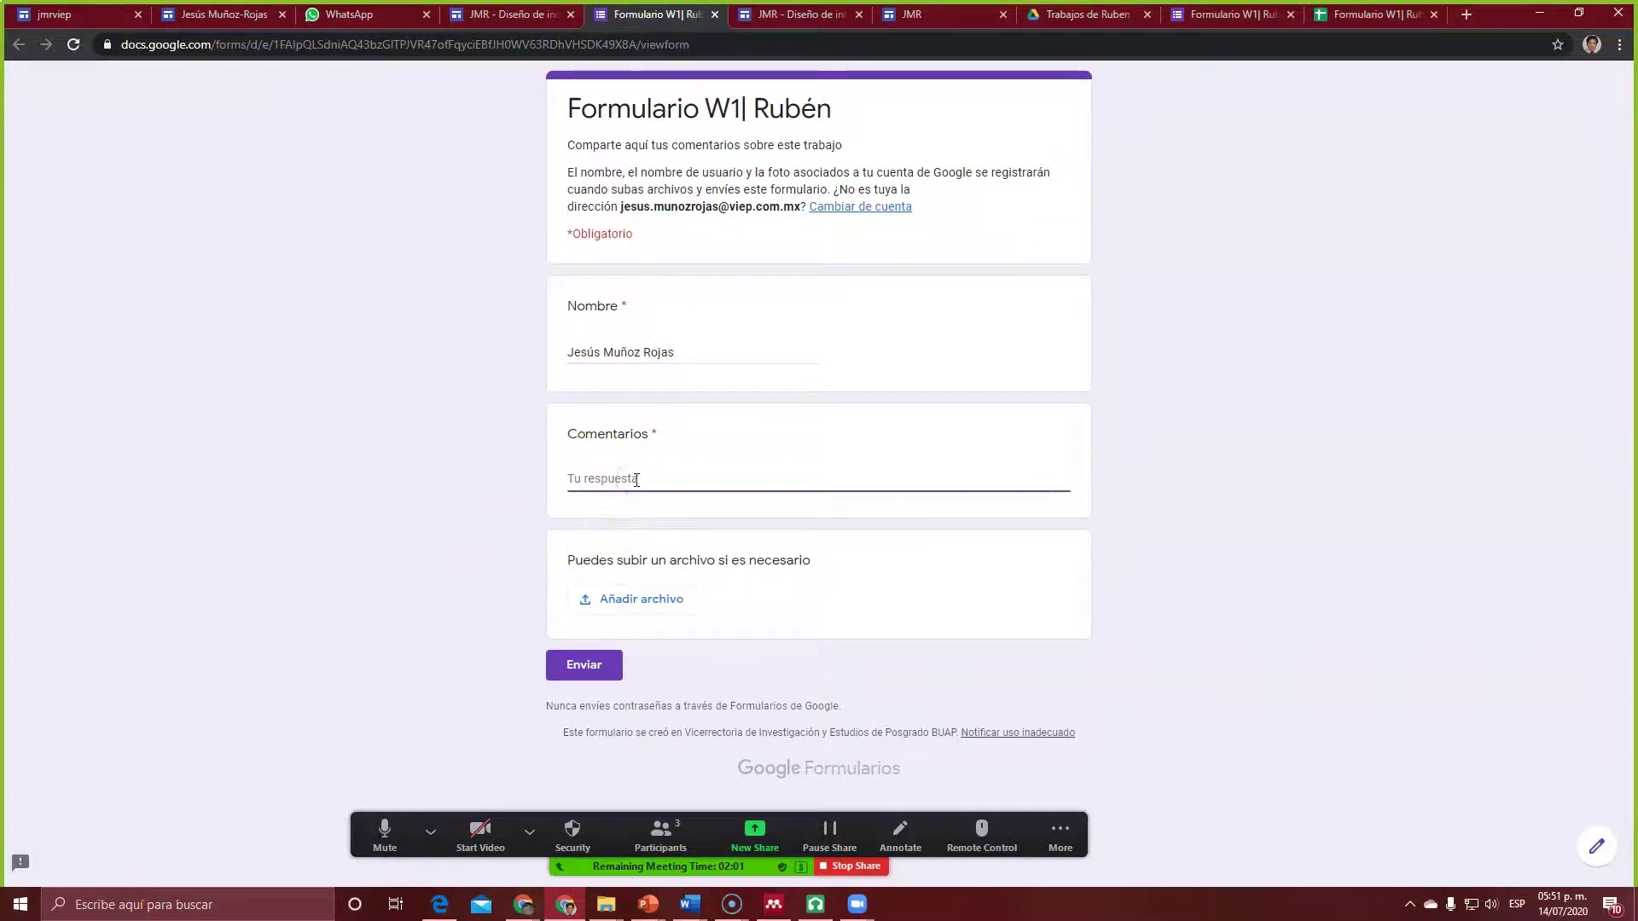
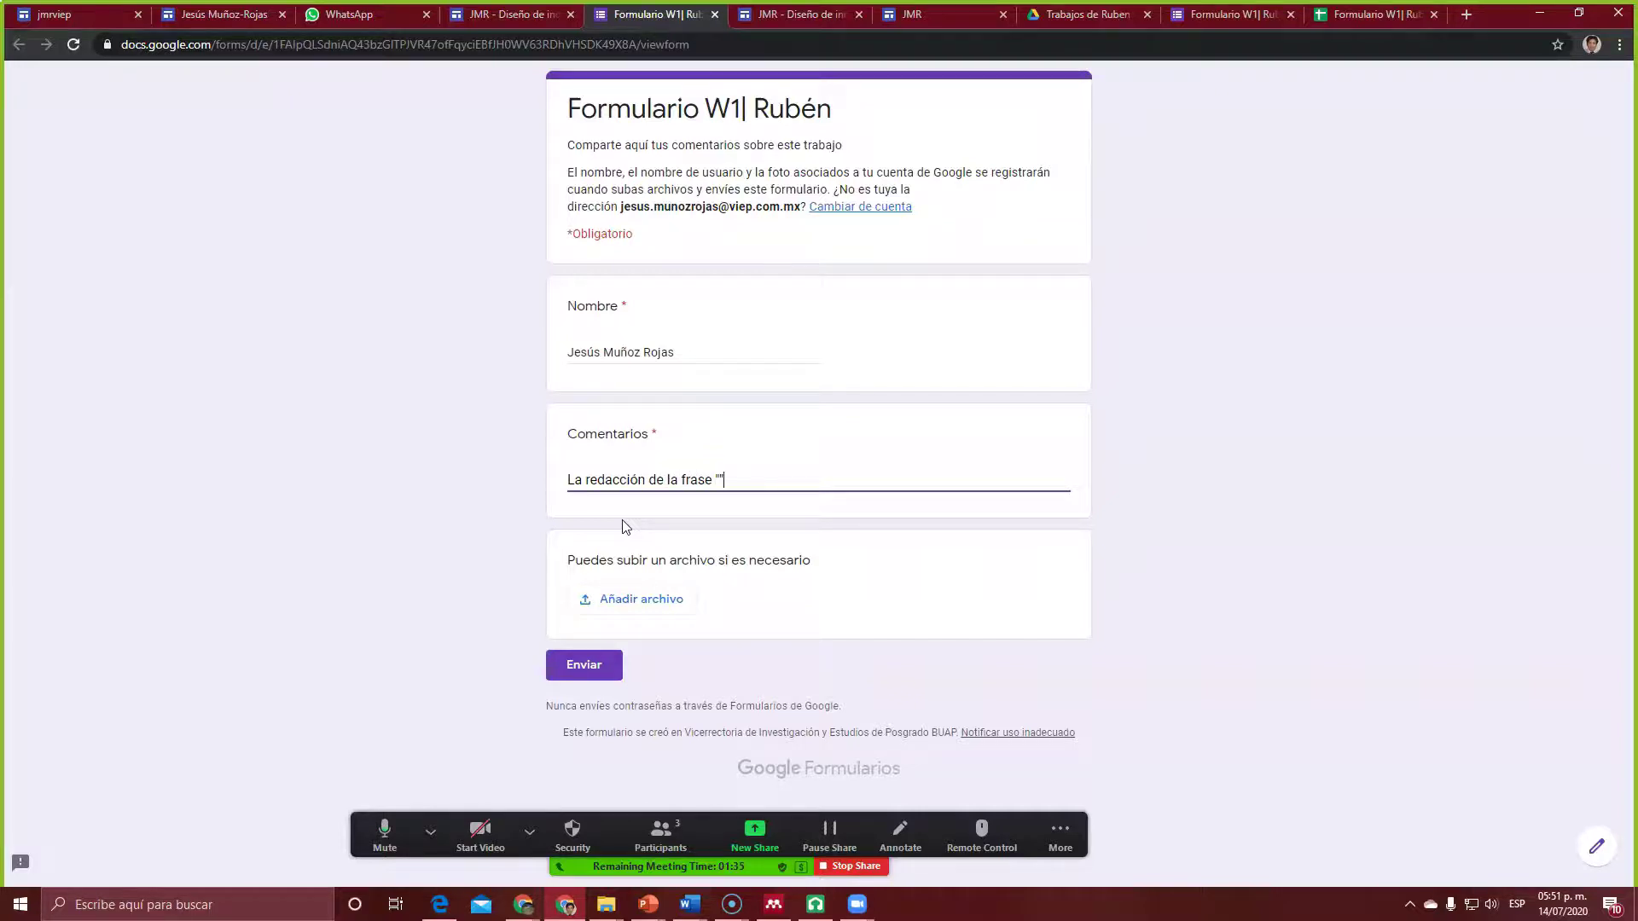
Step: Paste the quoted sentence into Comentarios, finish the diazotrophicus error comment, and submit the form
{"action": "type", "text": "Existe una amplia variedad de bacterias benéficas capaces de promover el crecimiento de plantas, por ejemplo, Azospirillum brasilense y Gluconacetobacter diaotrophicus"}
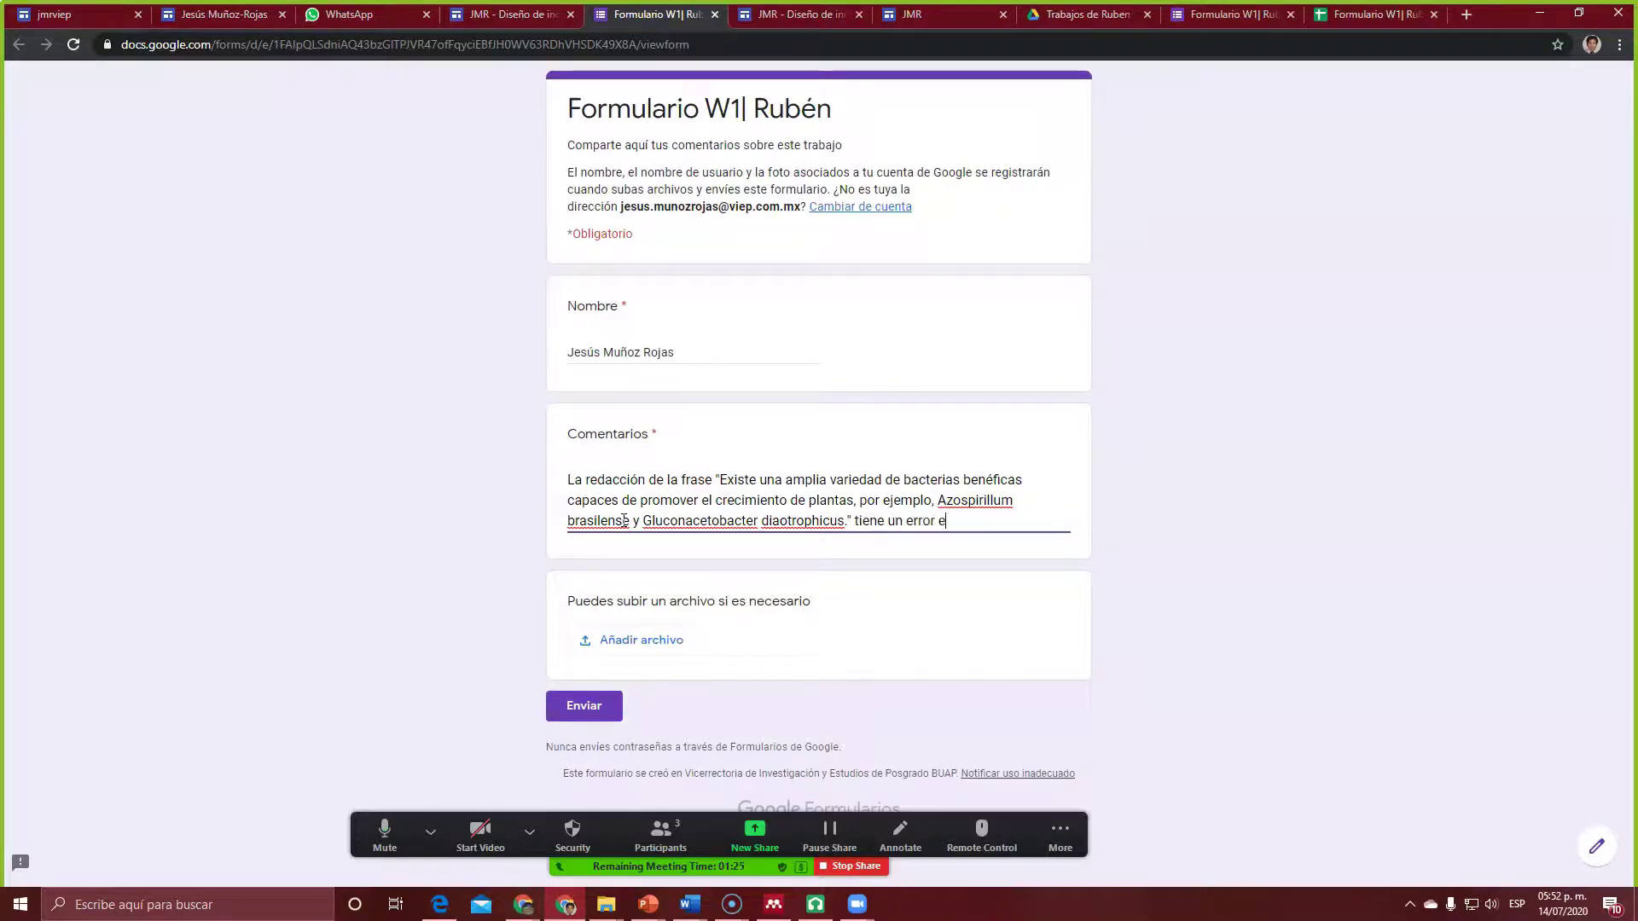
{"action": "type", "text": "trophicus."}
{"action": "left_click", "coordinate": [593, 712]}
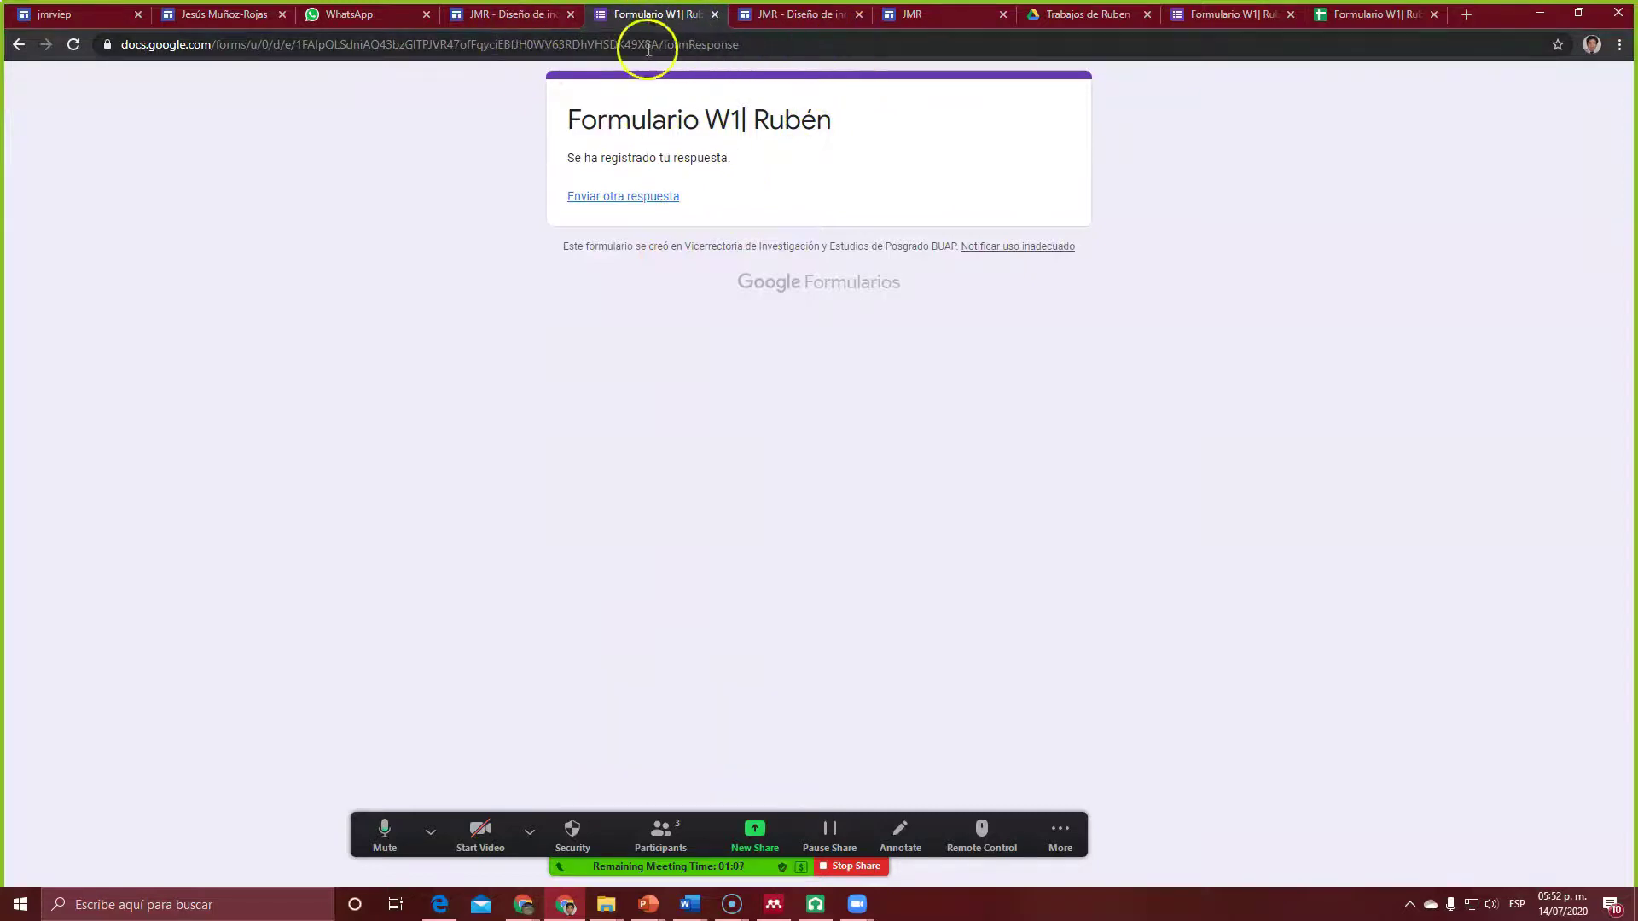
Step: Reload the published site pages to check the new comment row in the embedded sheet
{"action": "left_click", "coordinate": [508, 14]}
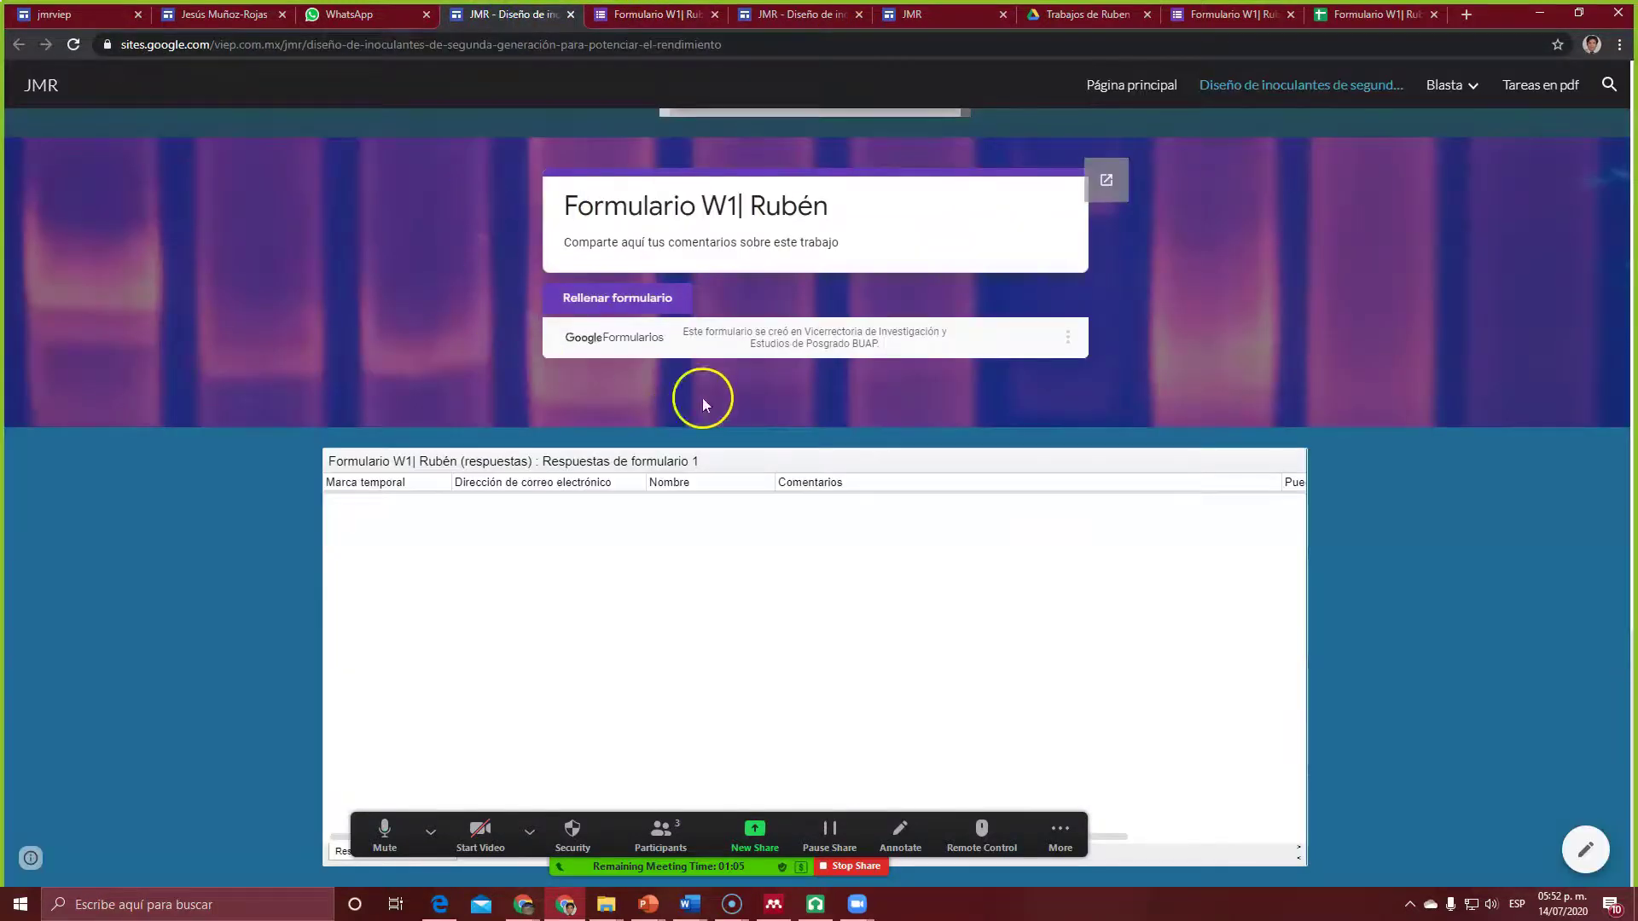
{"action": "left_click", "coordinate": [73, 46]}
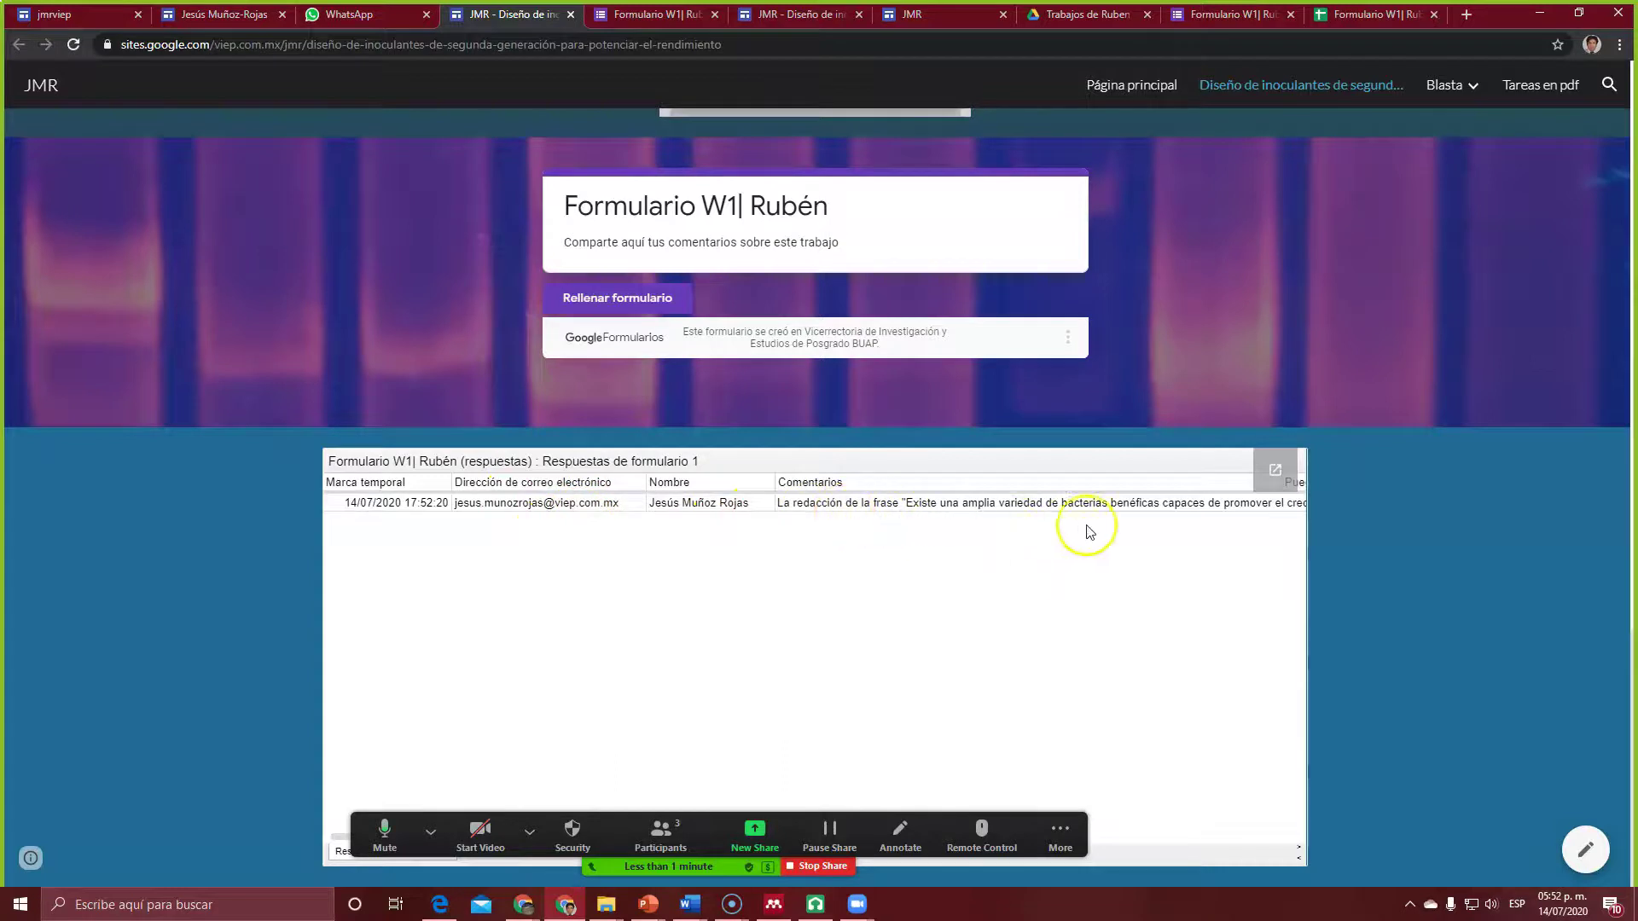
{"action": "left_click", "coordinate": [853, 505]}
{"action": "left_click", "coordinate": [779, 15]}
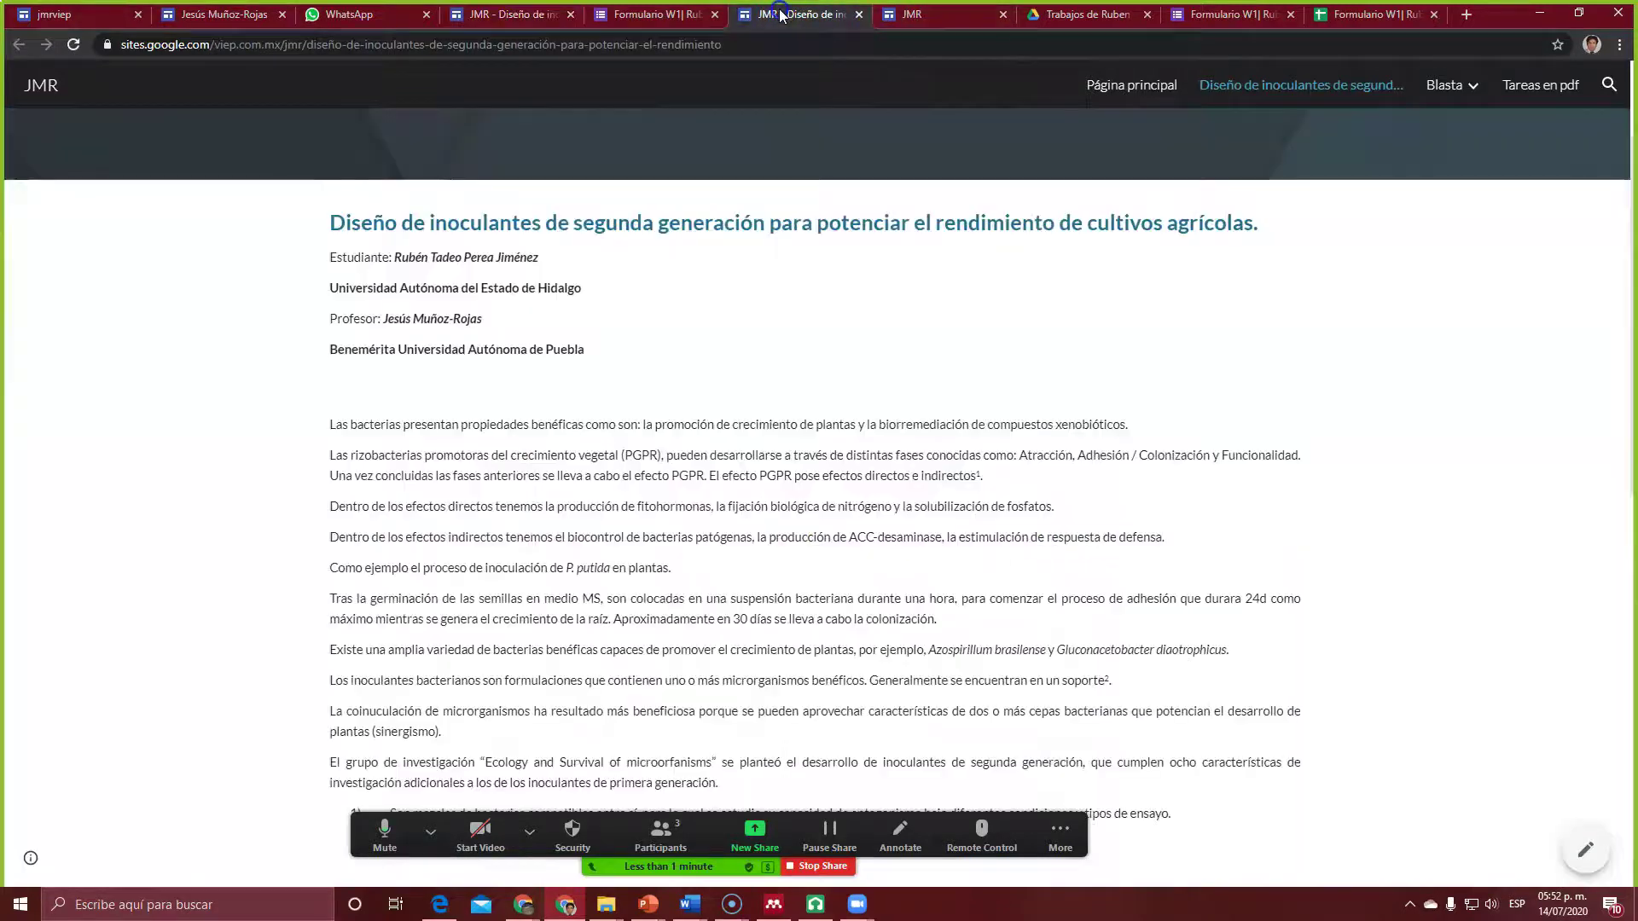
{"action": "scroll", "coordinate": [653, 583], "scroll_direction": "down", "scroll_amount": 15}
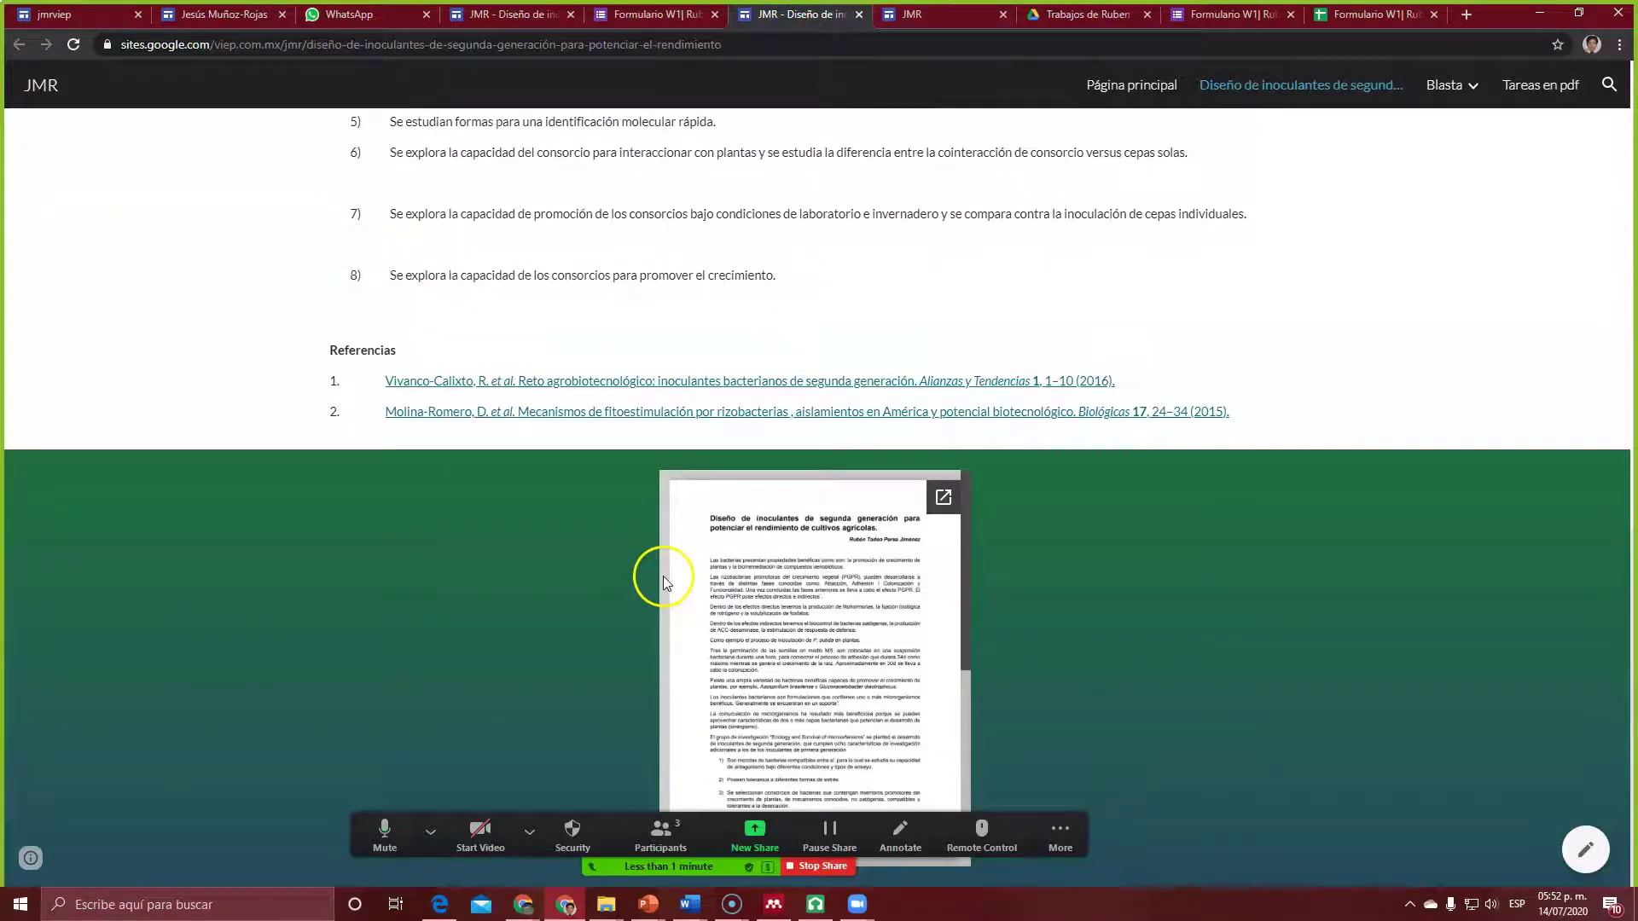
Step: Refresh the site editor to show the response, then open 'Formulario W1| Rubén (respuestas)' from Drive
{"action": "left_click", "coordinate": [928, 15]}
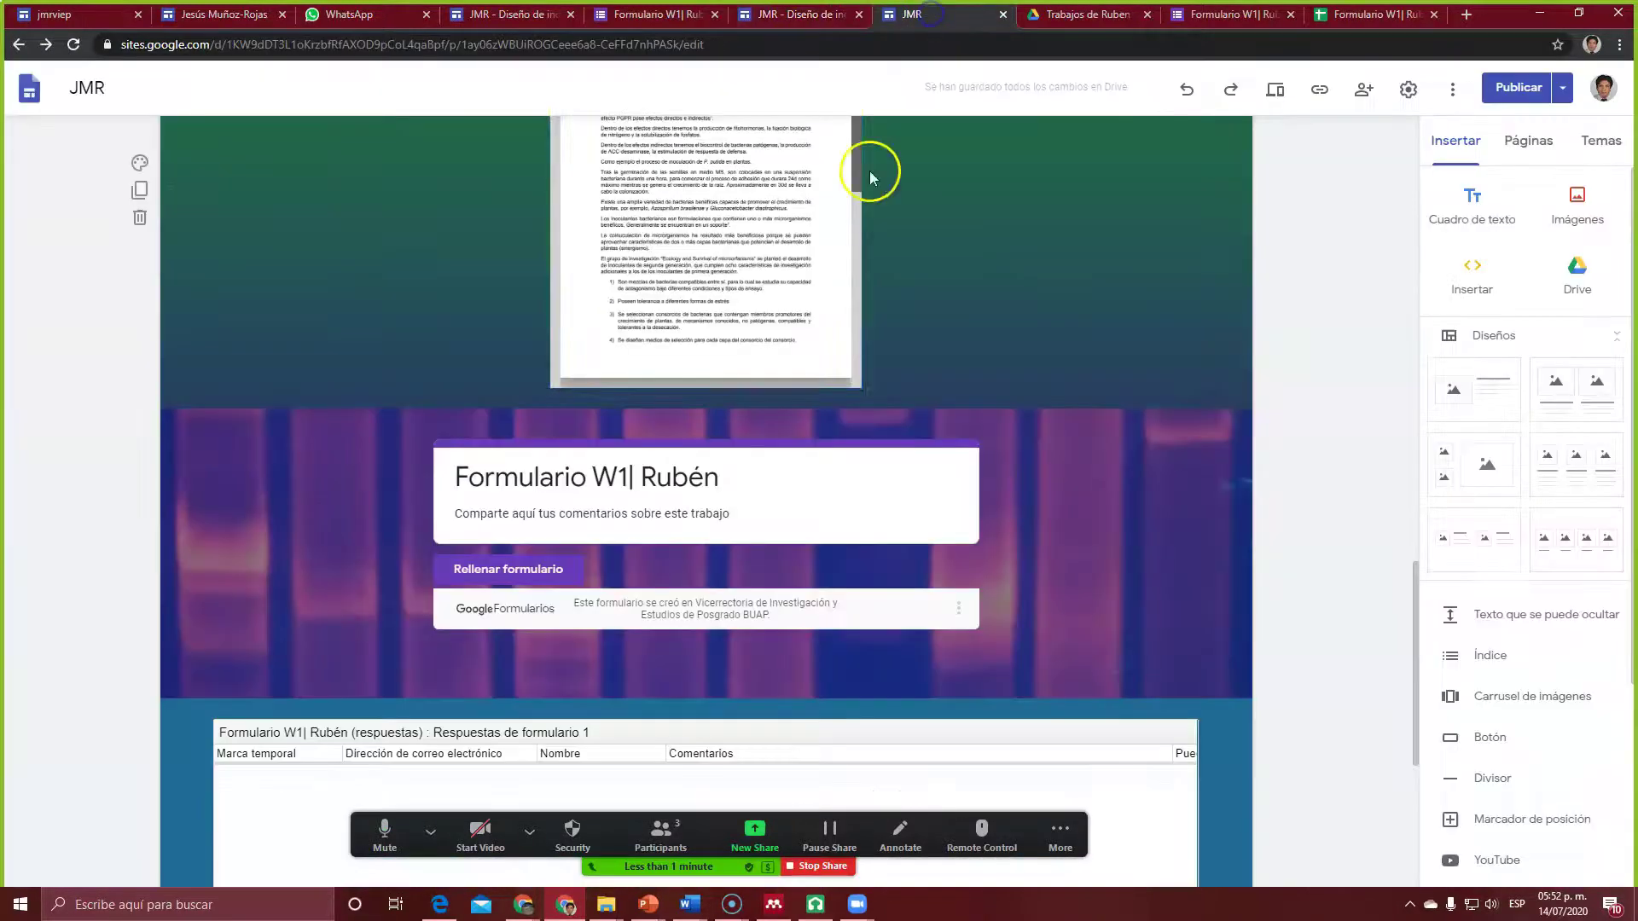
{"action": "scroll", "coordinate": [819, 358], "scroll_direction": "down", "scroll_amount": 5}
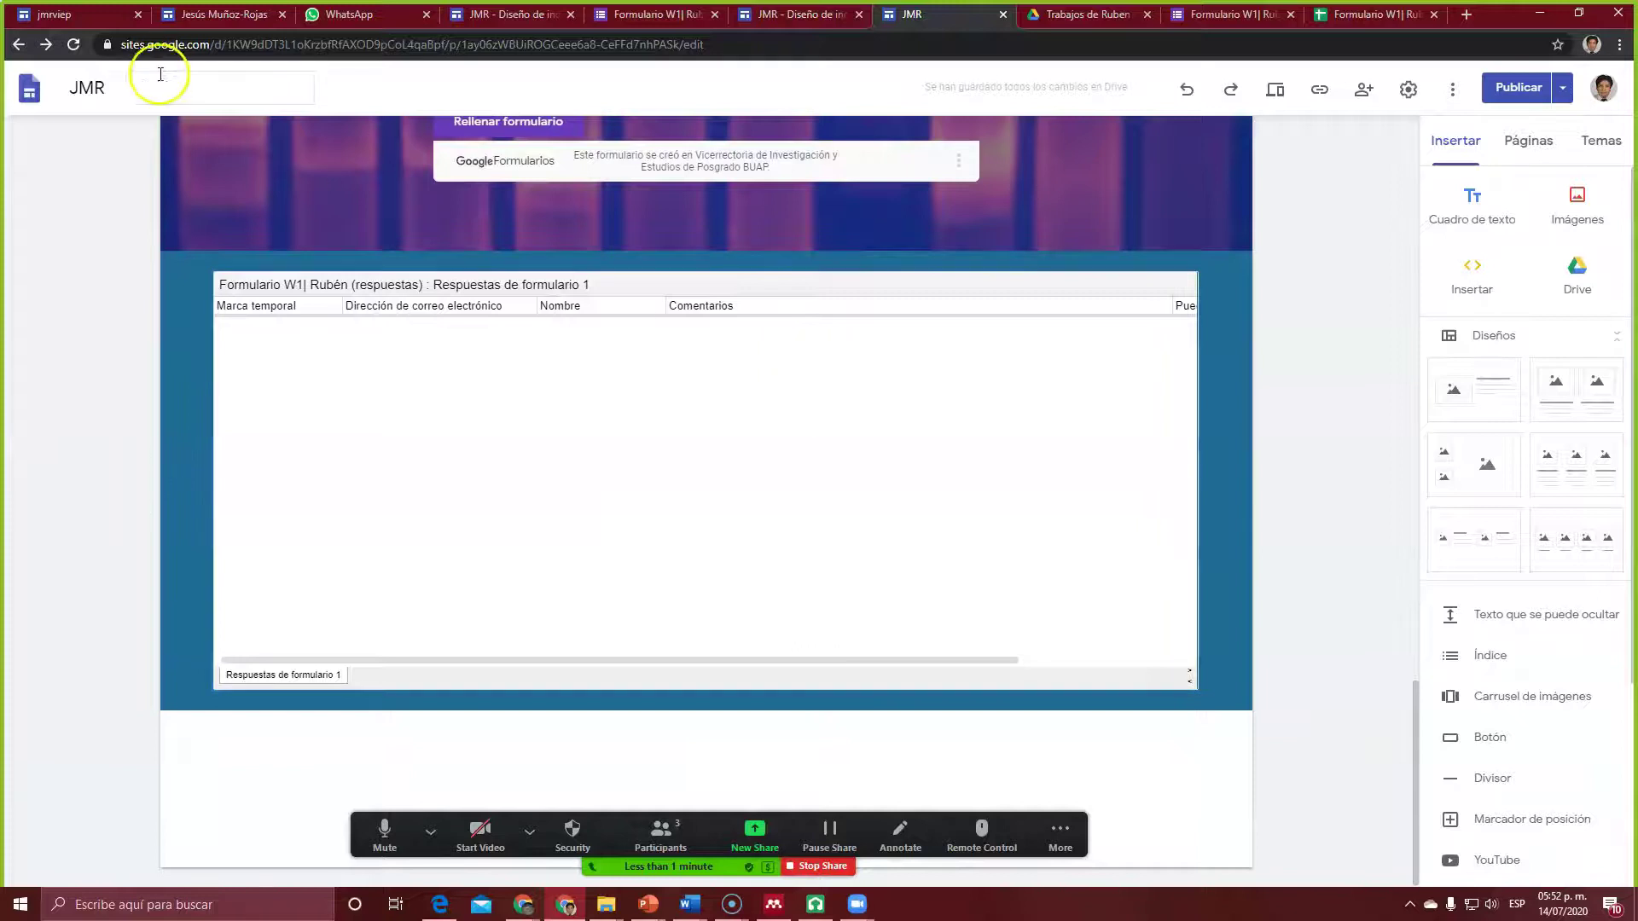
{"action": "left_click", "coordinate": [72, 45]}
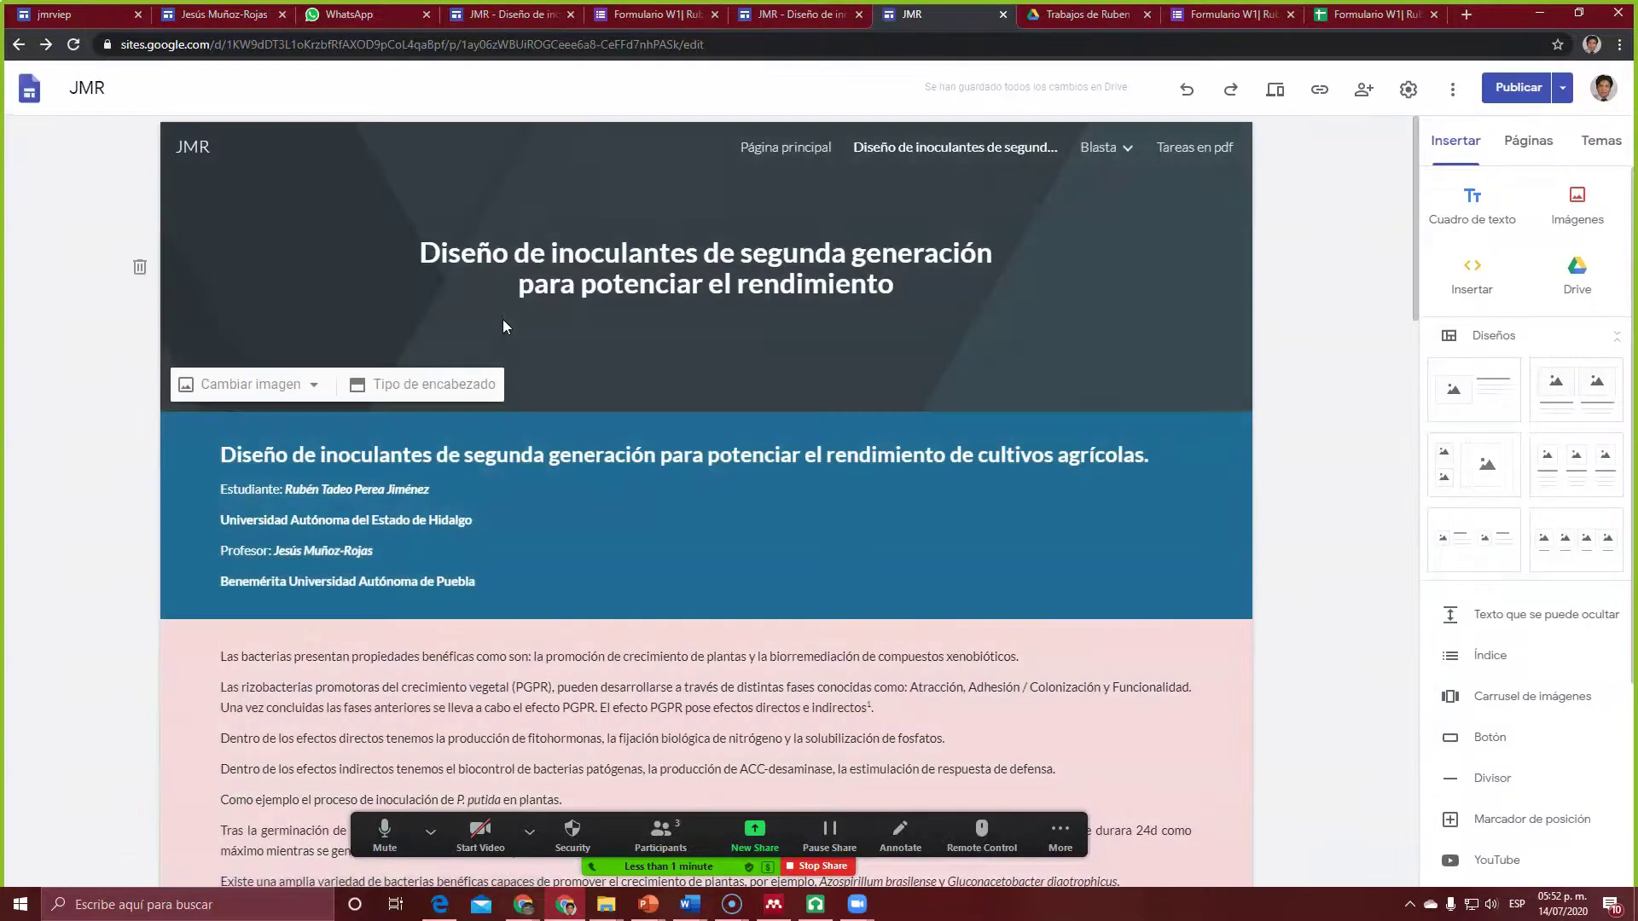
{"action": "scroll", "coordinate": [500, 321], "scroll_direction": "down", "scroll_amount": 20}
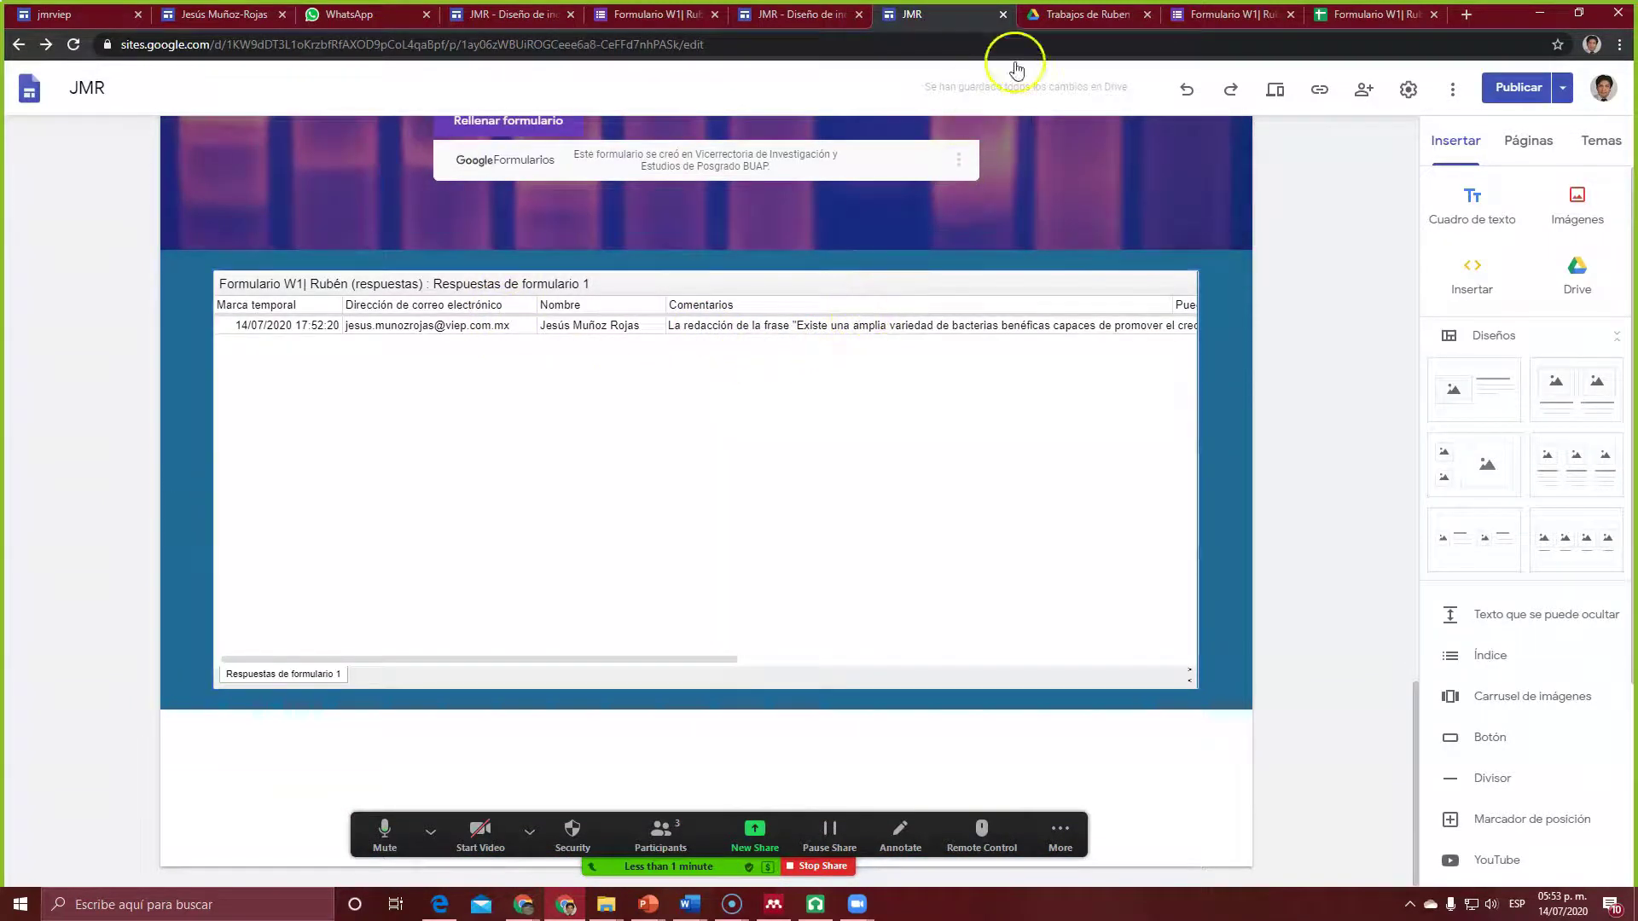
{"action": "left_click", "coordinate": [1068, 15]}
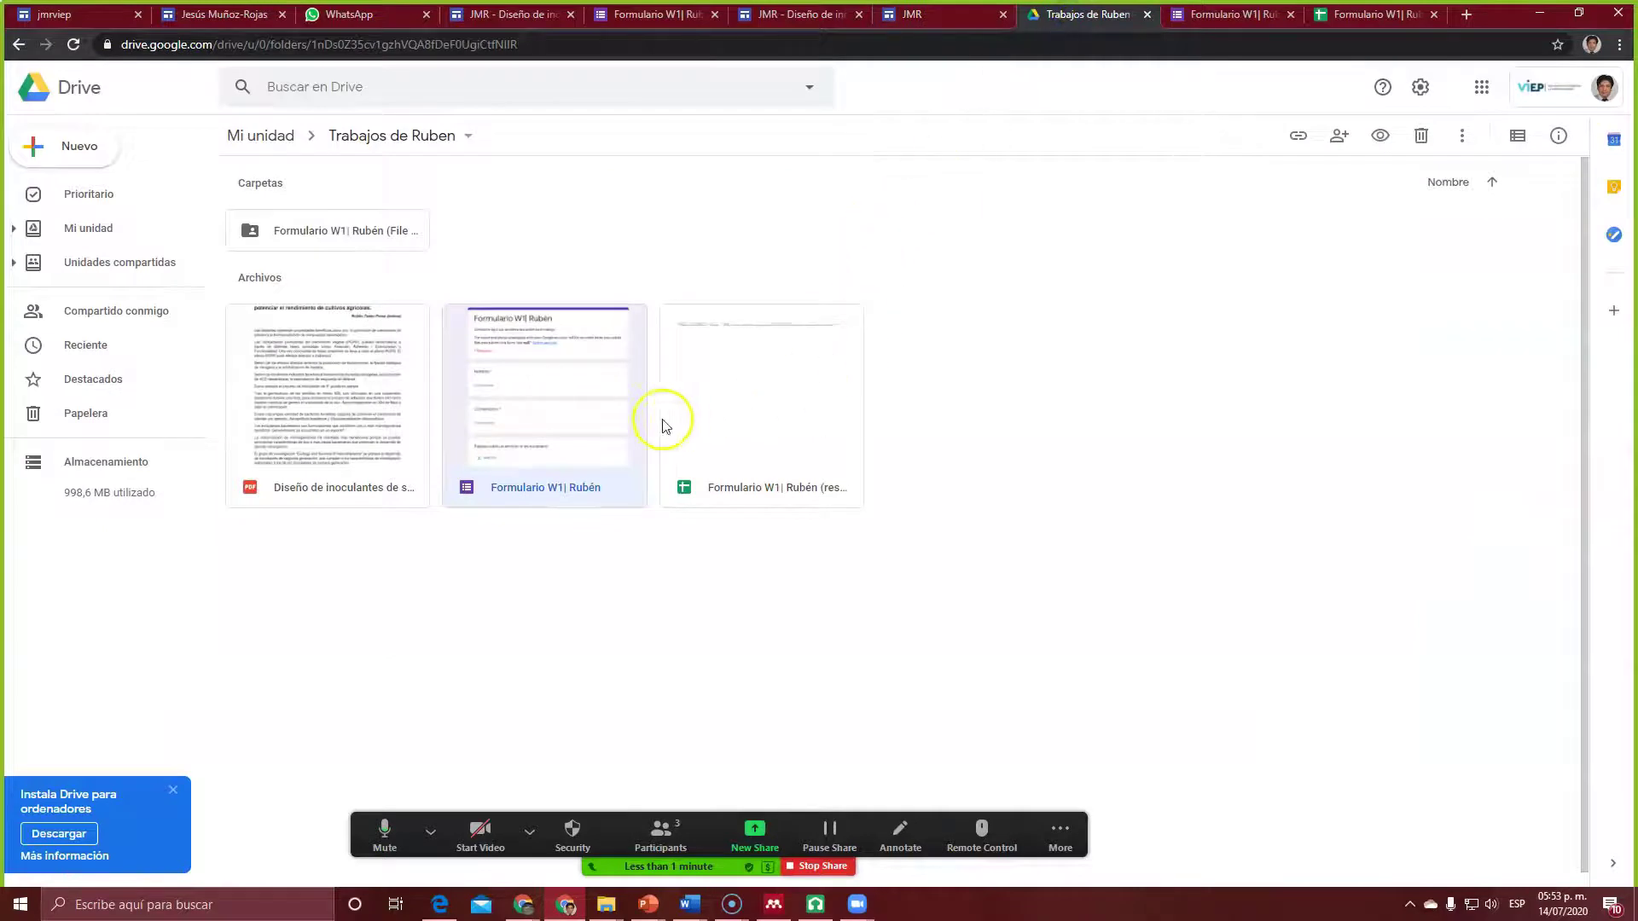
{"action": "double_click", "coordinate": [765, 435]}
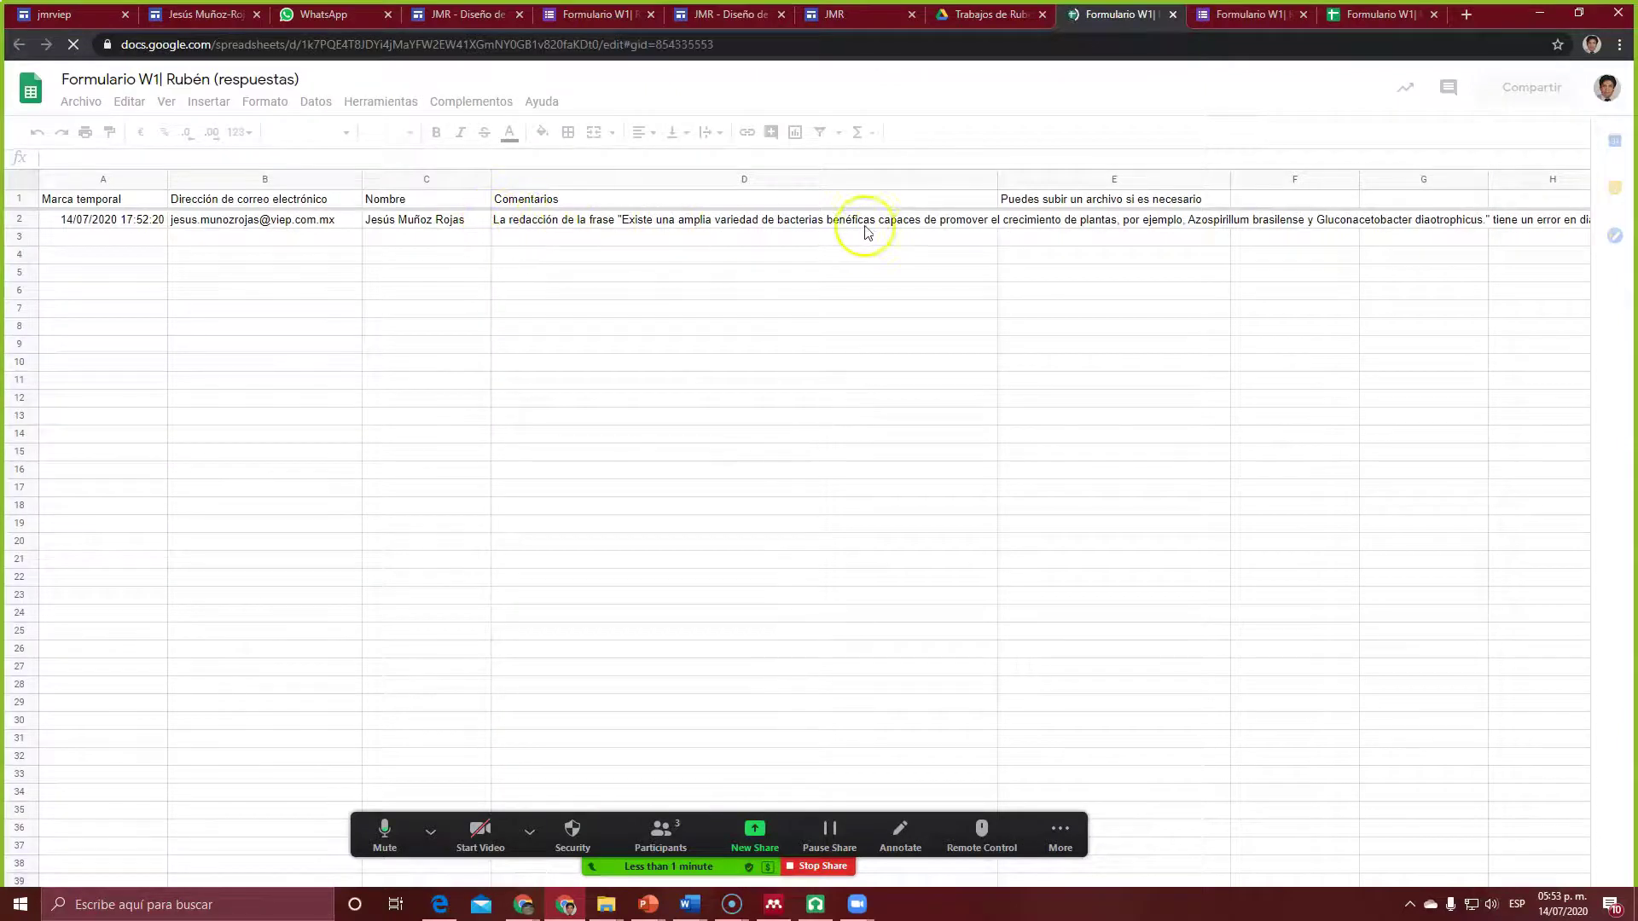
Step: Wrap the long comment in cell D2 using Formato > Ajuste de texto > Ajuste
{"action": "left_click", "coordinate": [836, 224]}
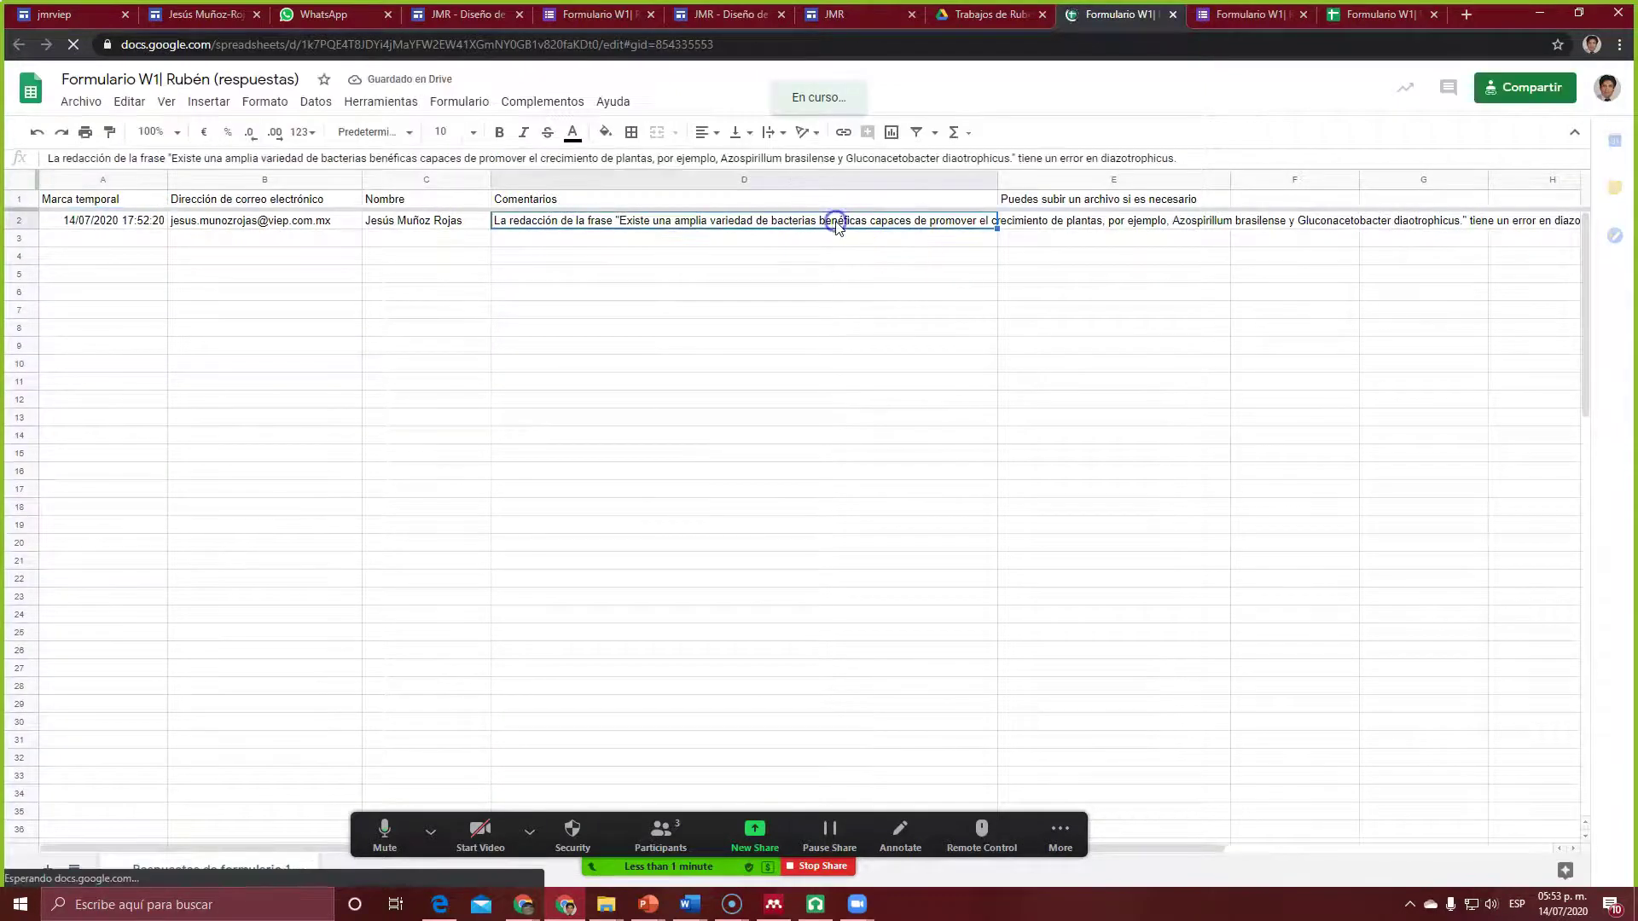
{"action": "left_click", "coordinate": [203, 103]}
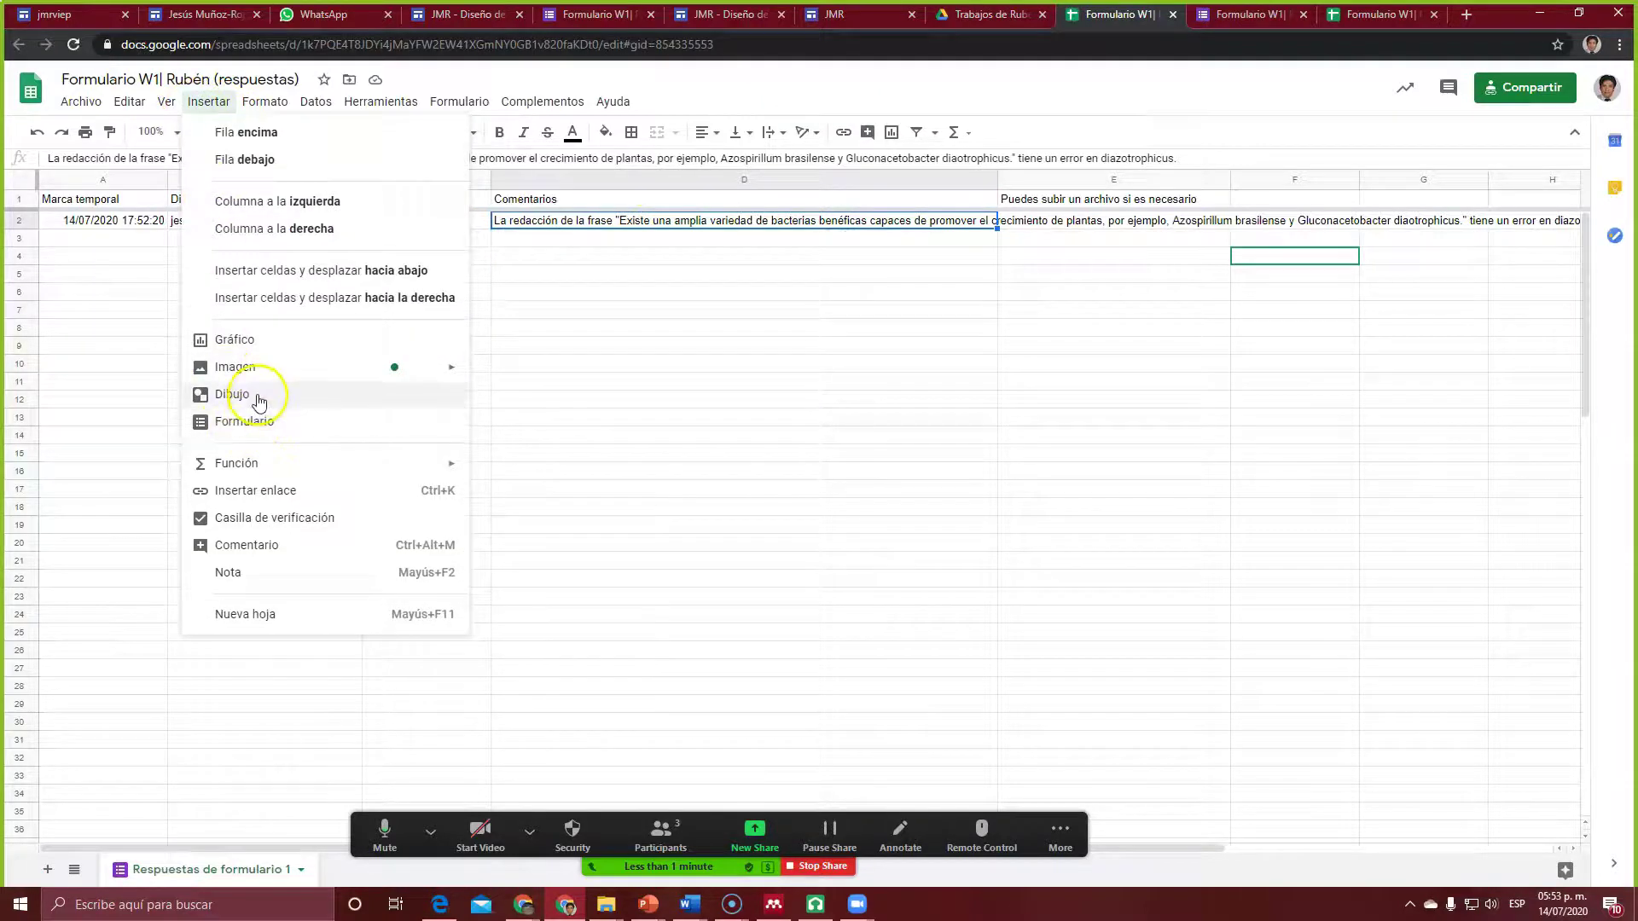
{"action": "mouse_move", "coordinate": [264, 102]}
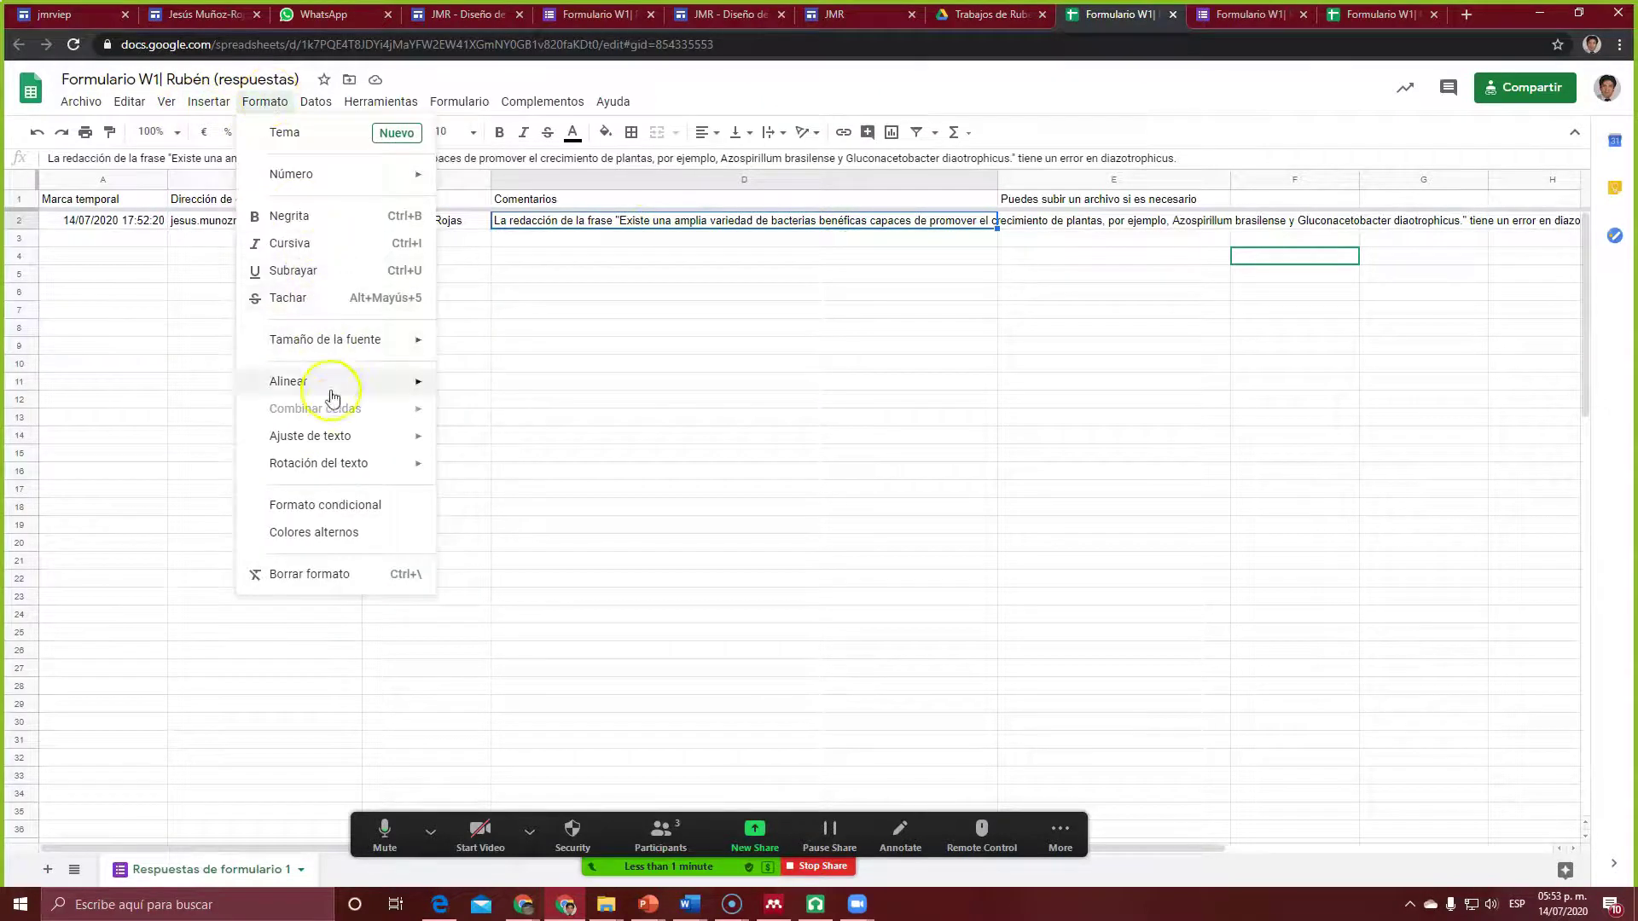
{"action": "mouse_move", "coordinate": [329, 438]}
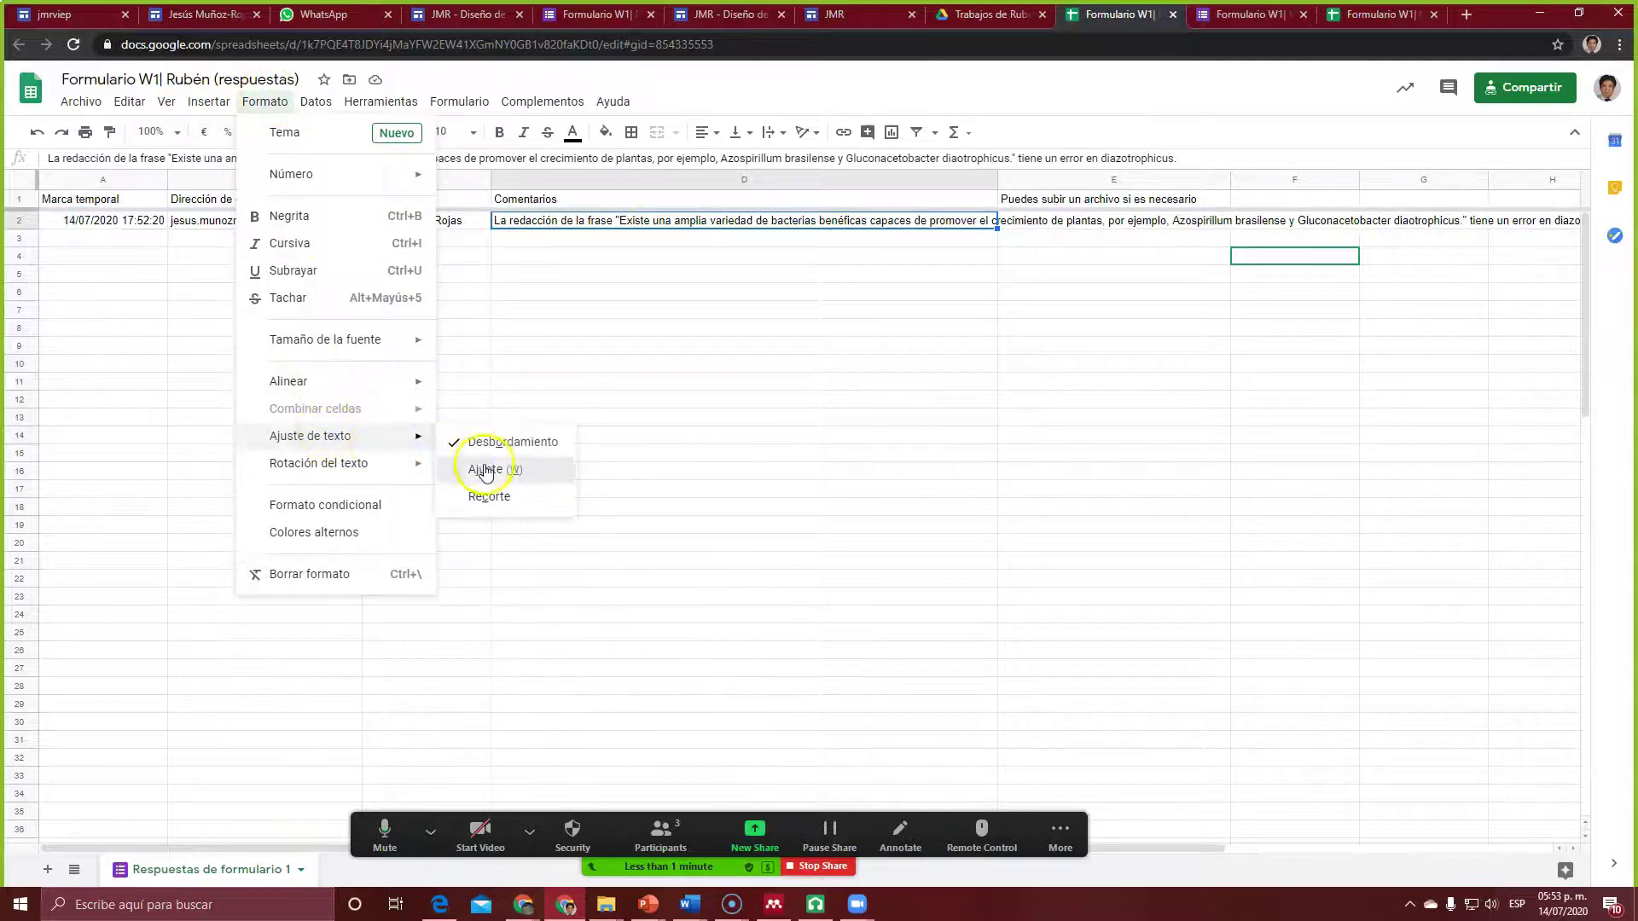
{"action": "left_click", "coordinate": [486, 472]}
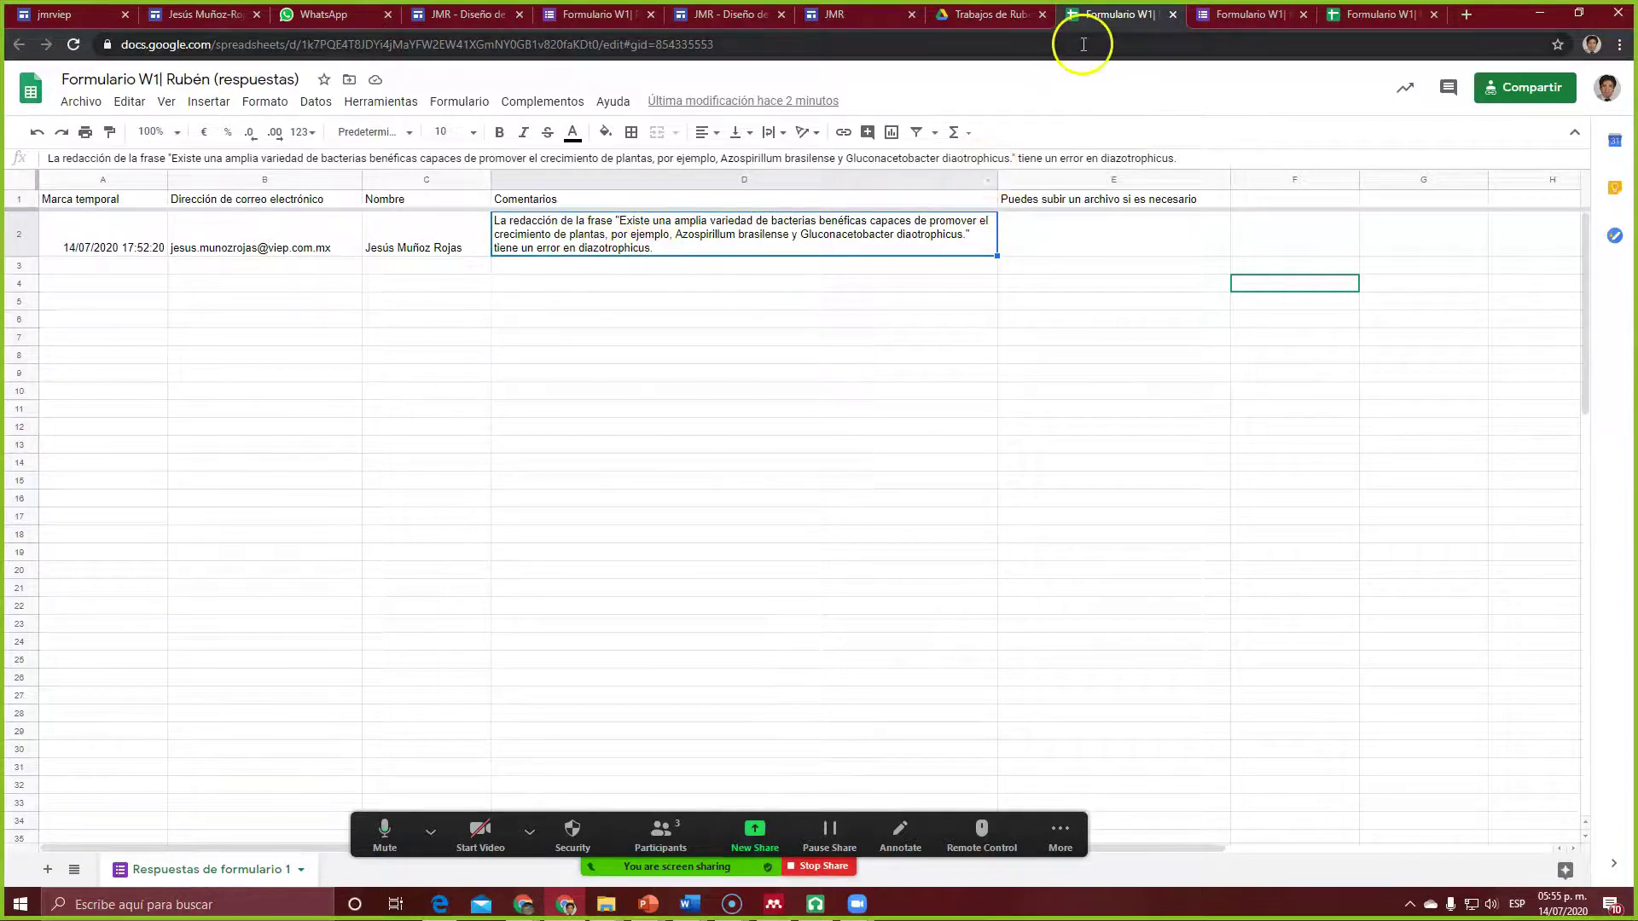
{"action": "left_click", "coordinate": [727, 17]}
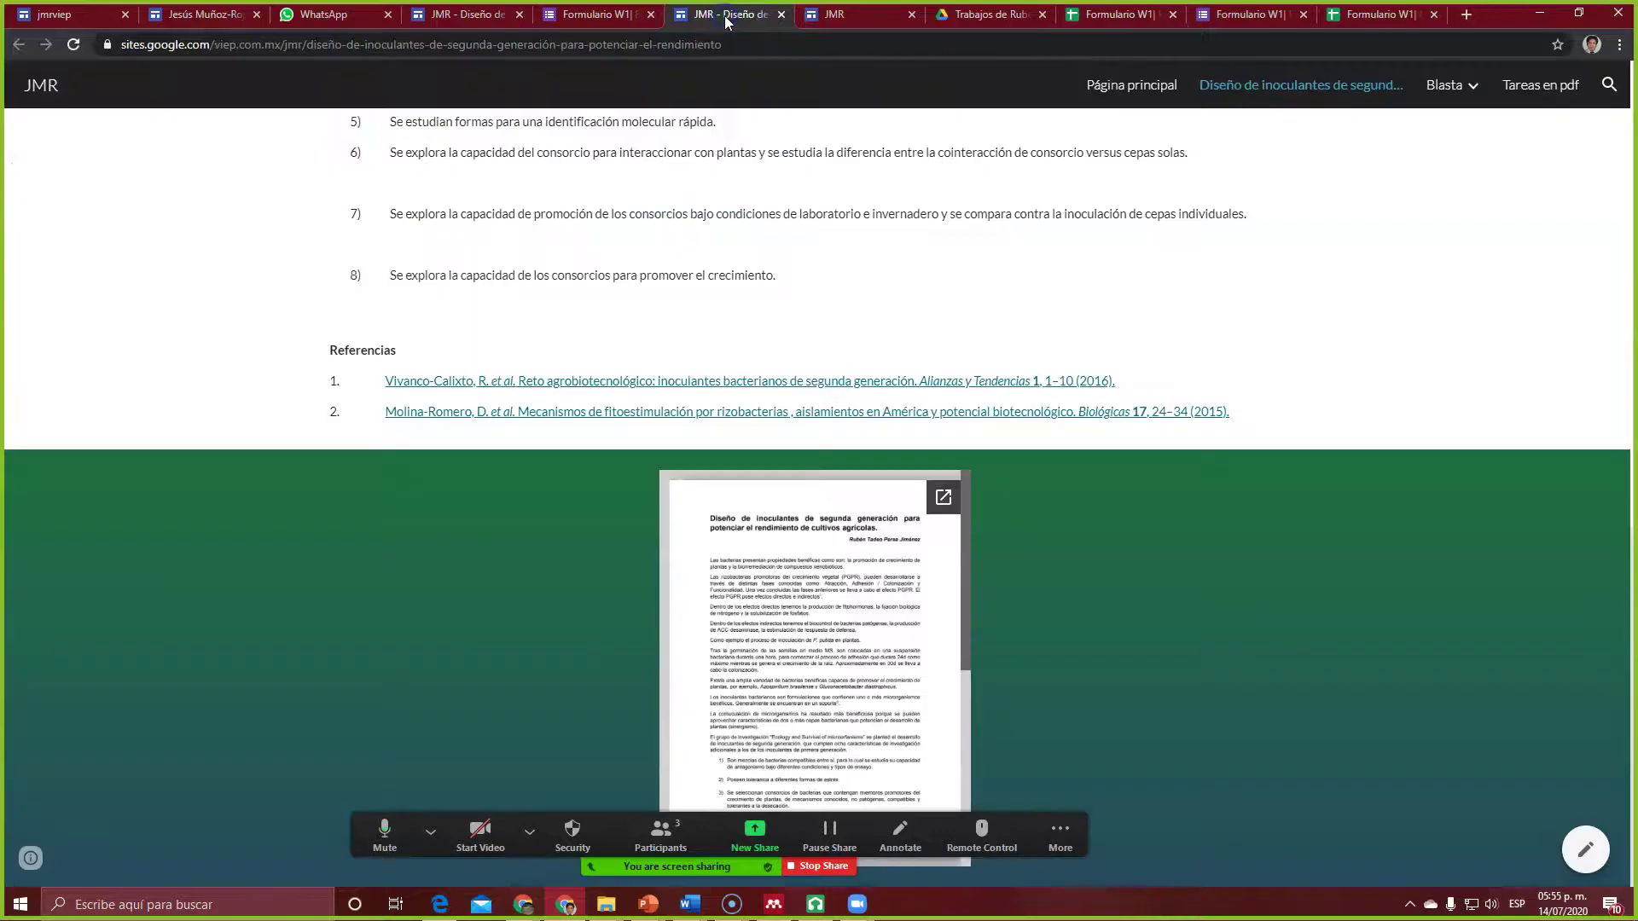
Step: Correct 'diaotrophicus' to 'diazotrophicus' in the article paragraph in the site editor
{"action": "left_click", "coordinate": [862, 17]}
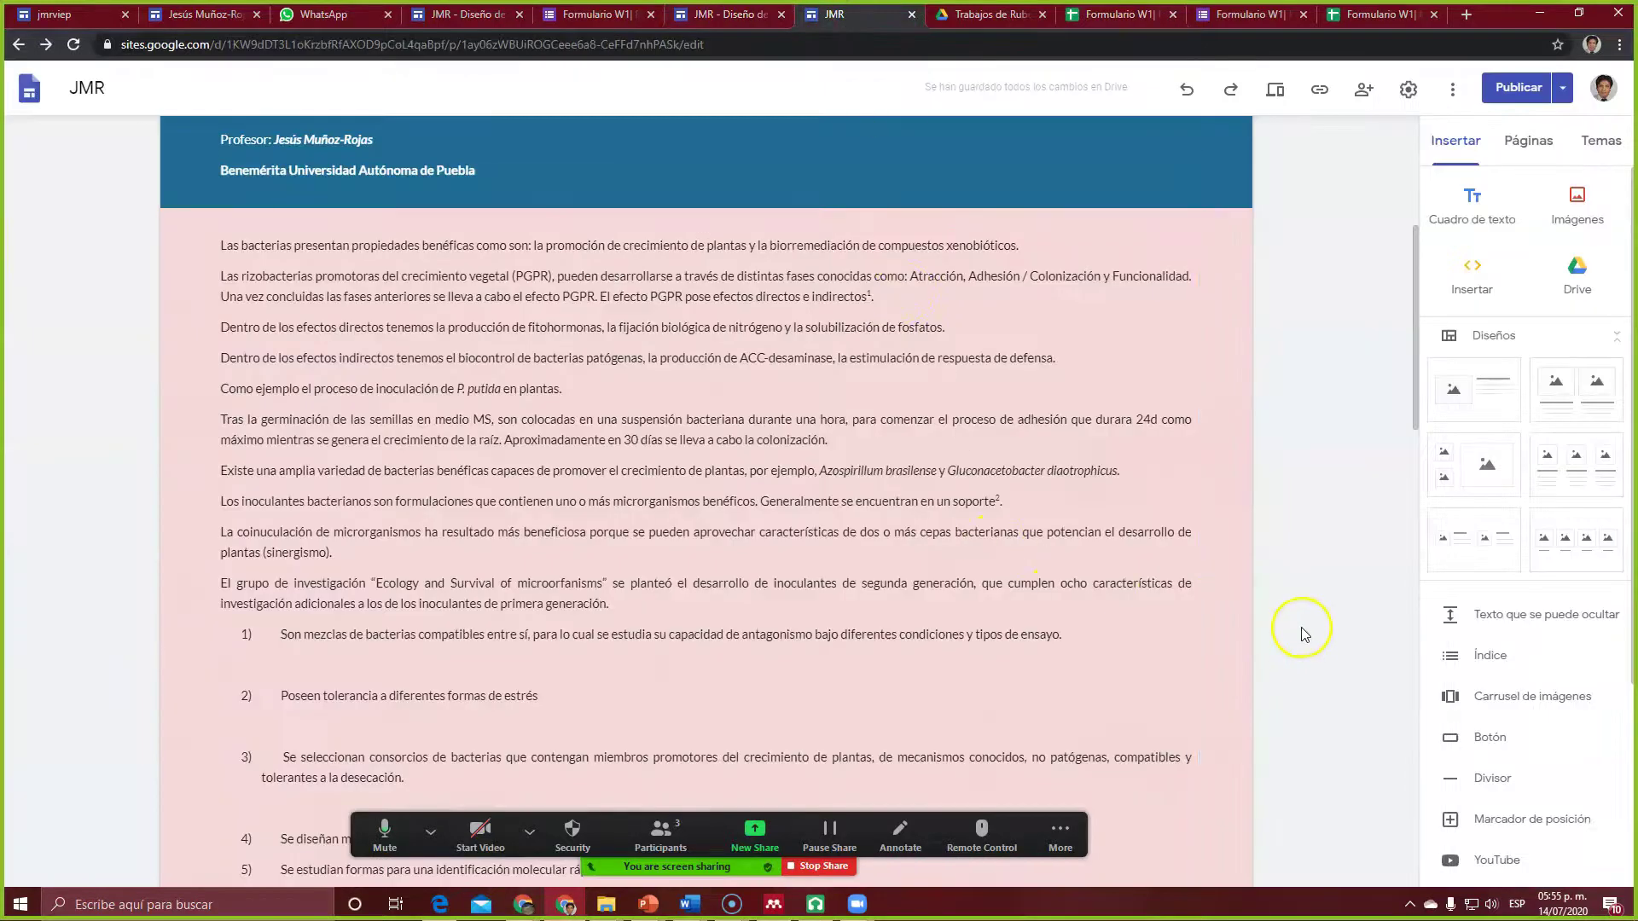
{"action": "scroll", "coordinate": [1301, 634], "scroll_direction": "up", "scroll_amount": 3}
{"action": "scroll", "coordinate": [1297, 631], "scroll_direction": "down", "scroll_amount": 4}
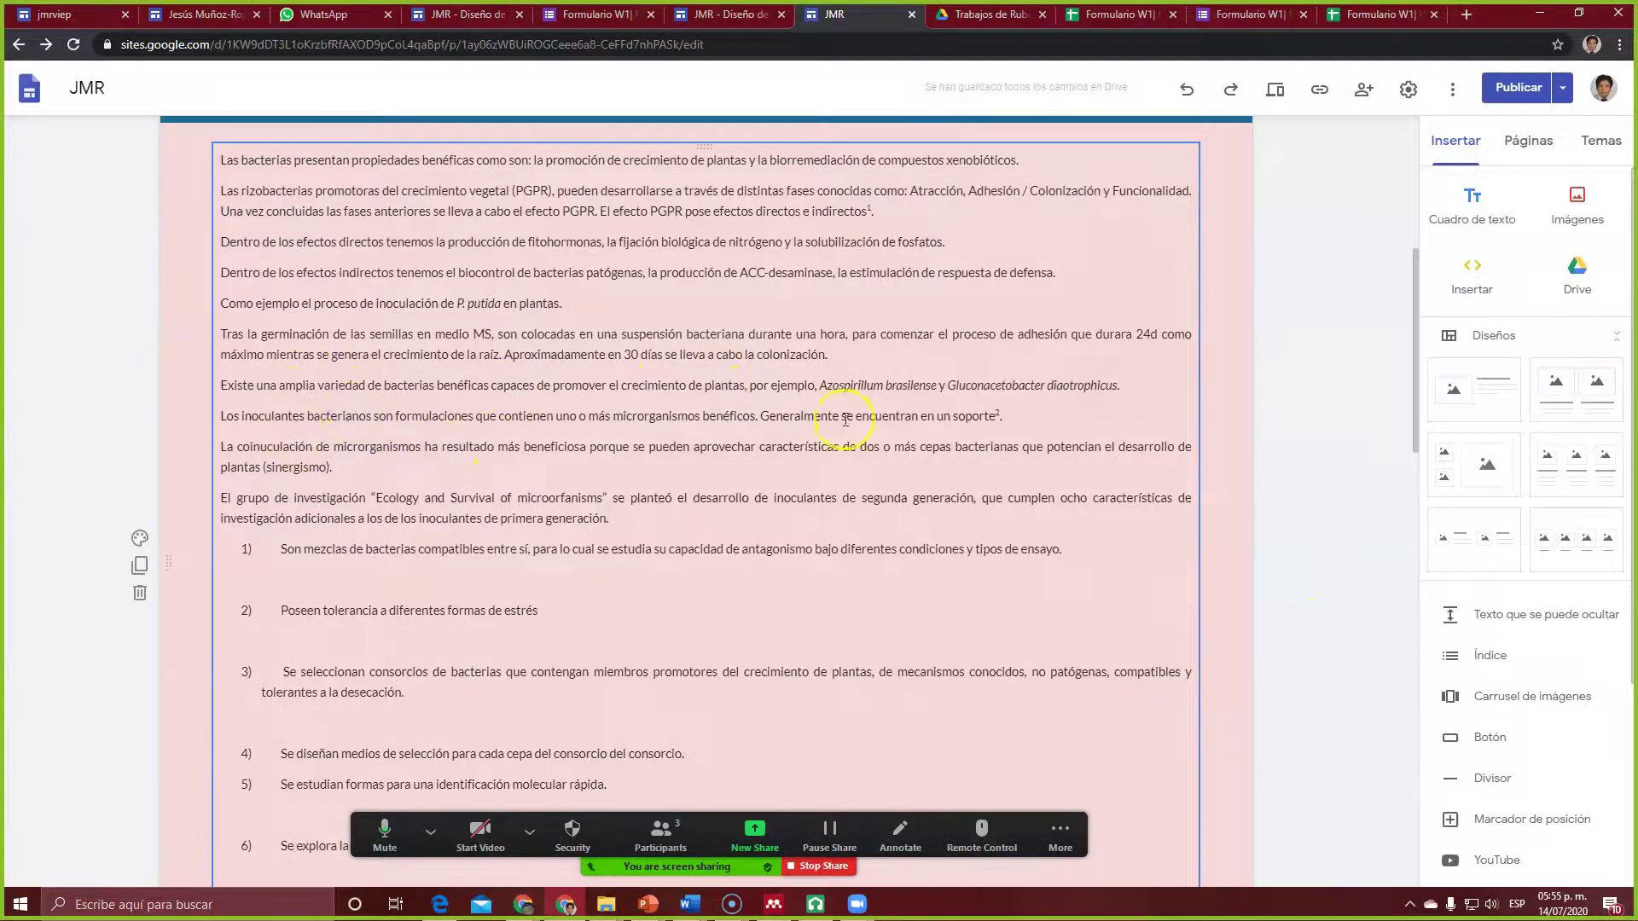
{"action": "left_click", "coordinate": [1063, 388]}
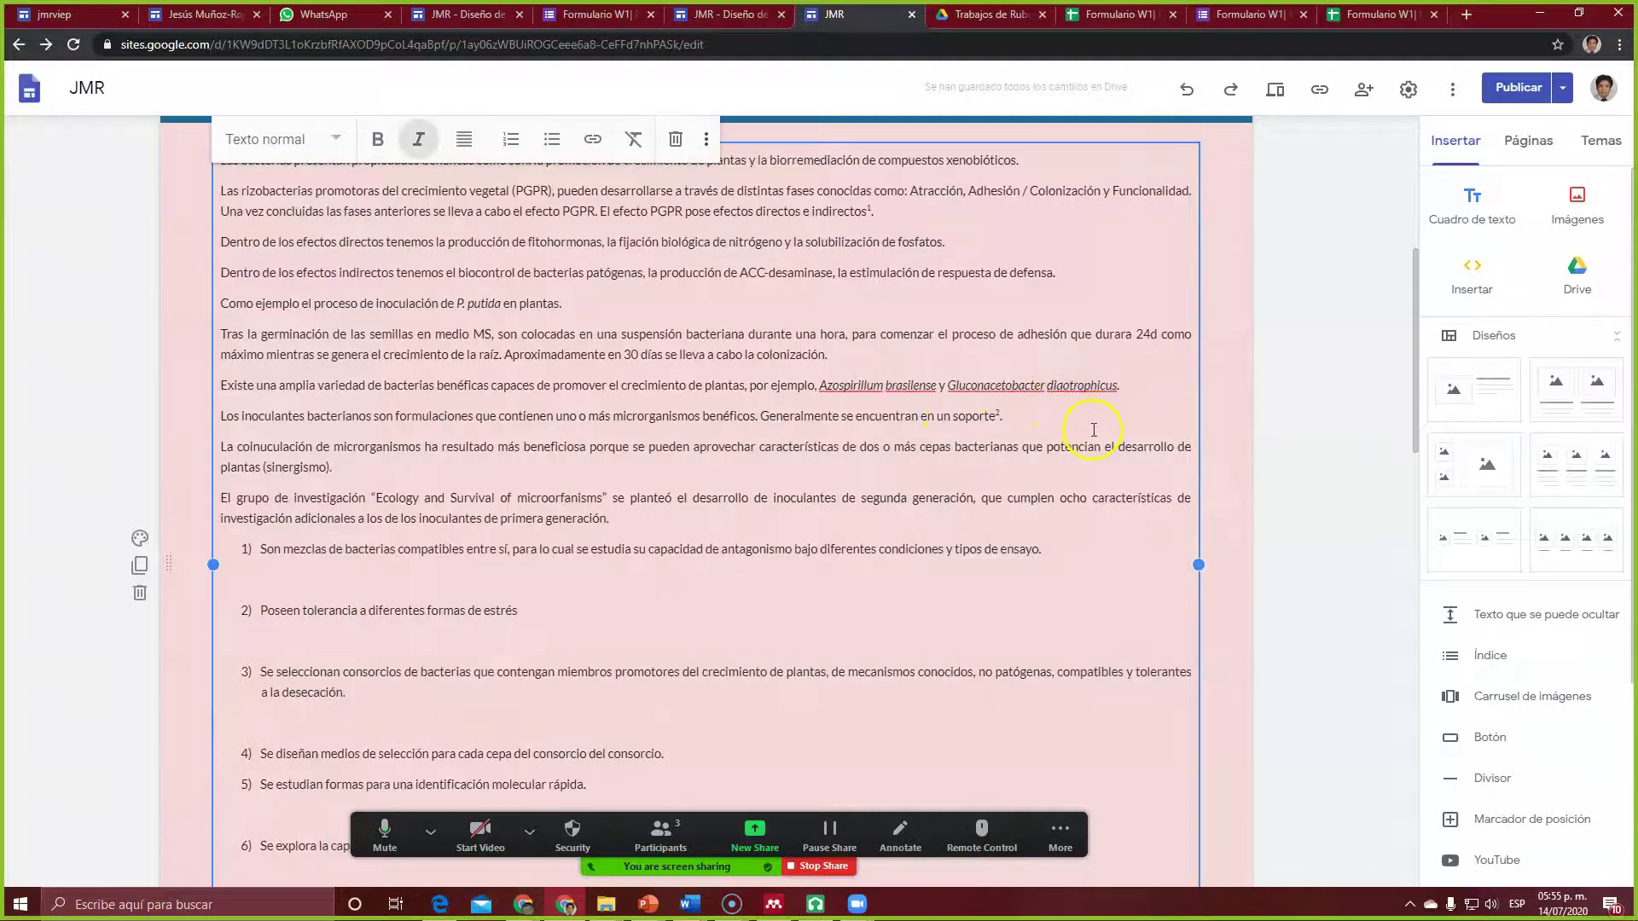
{"action": "type", "text": "z"}
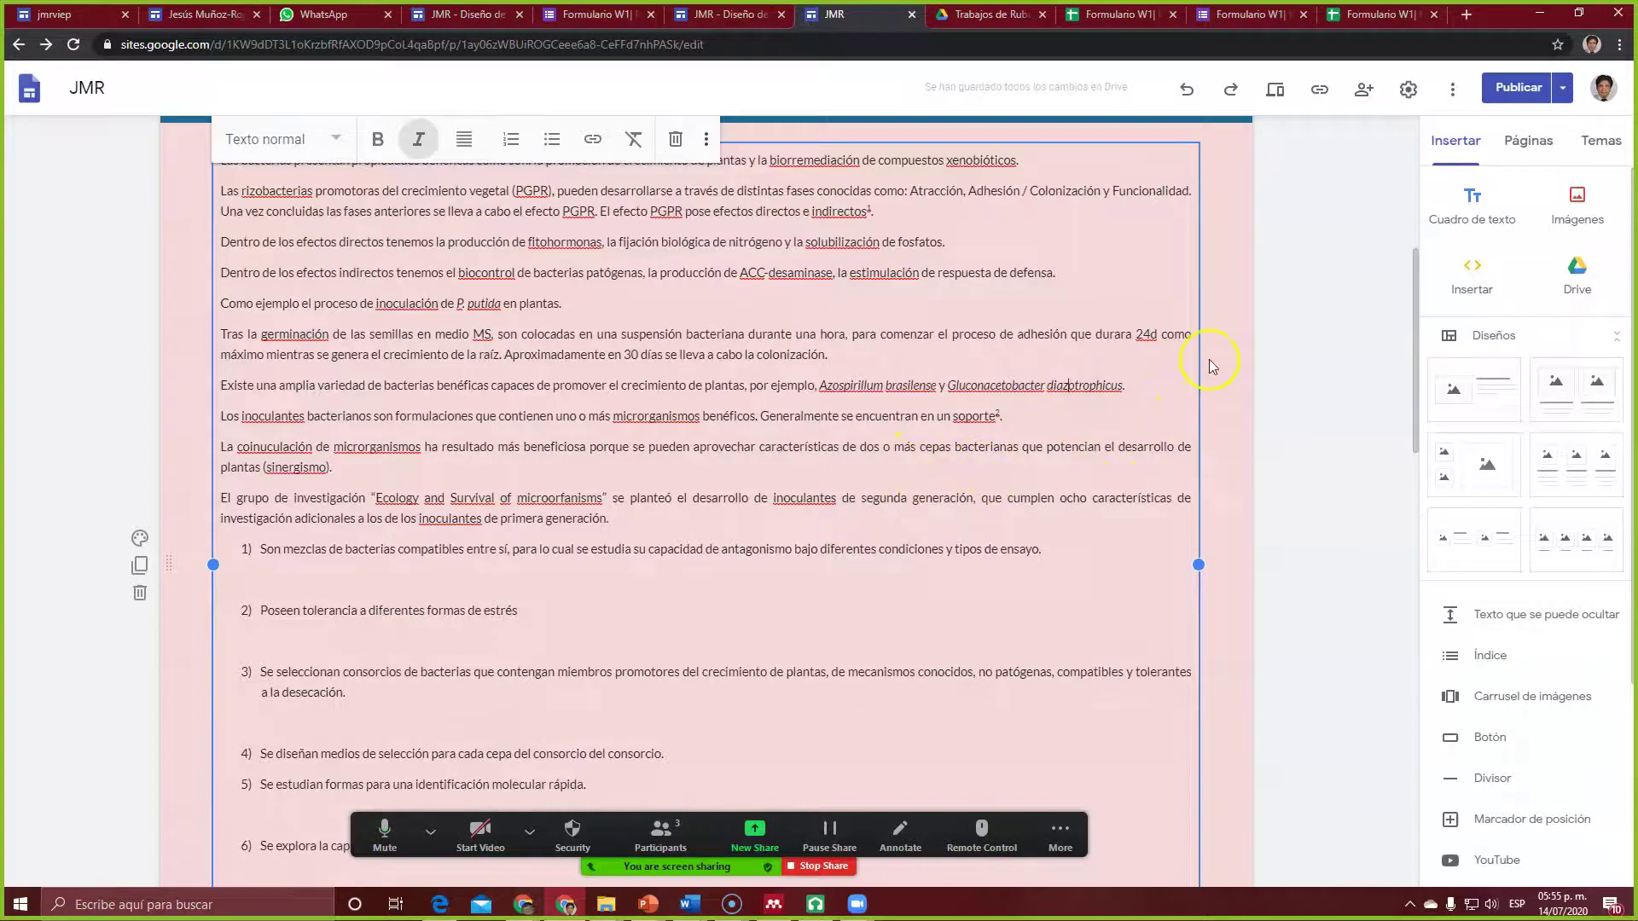
{"action": "left_click", "coordinate": [1299, 380]}
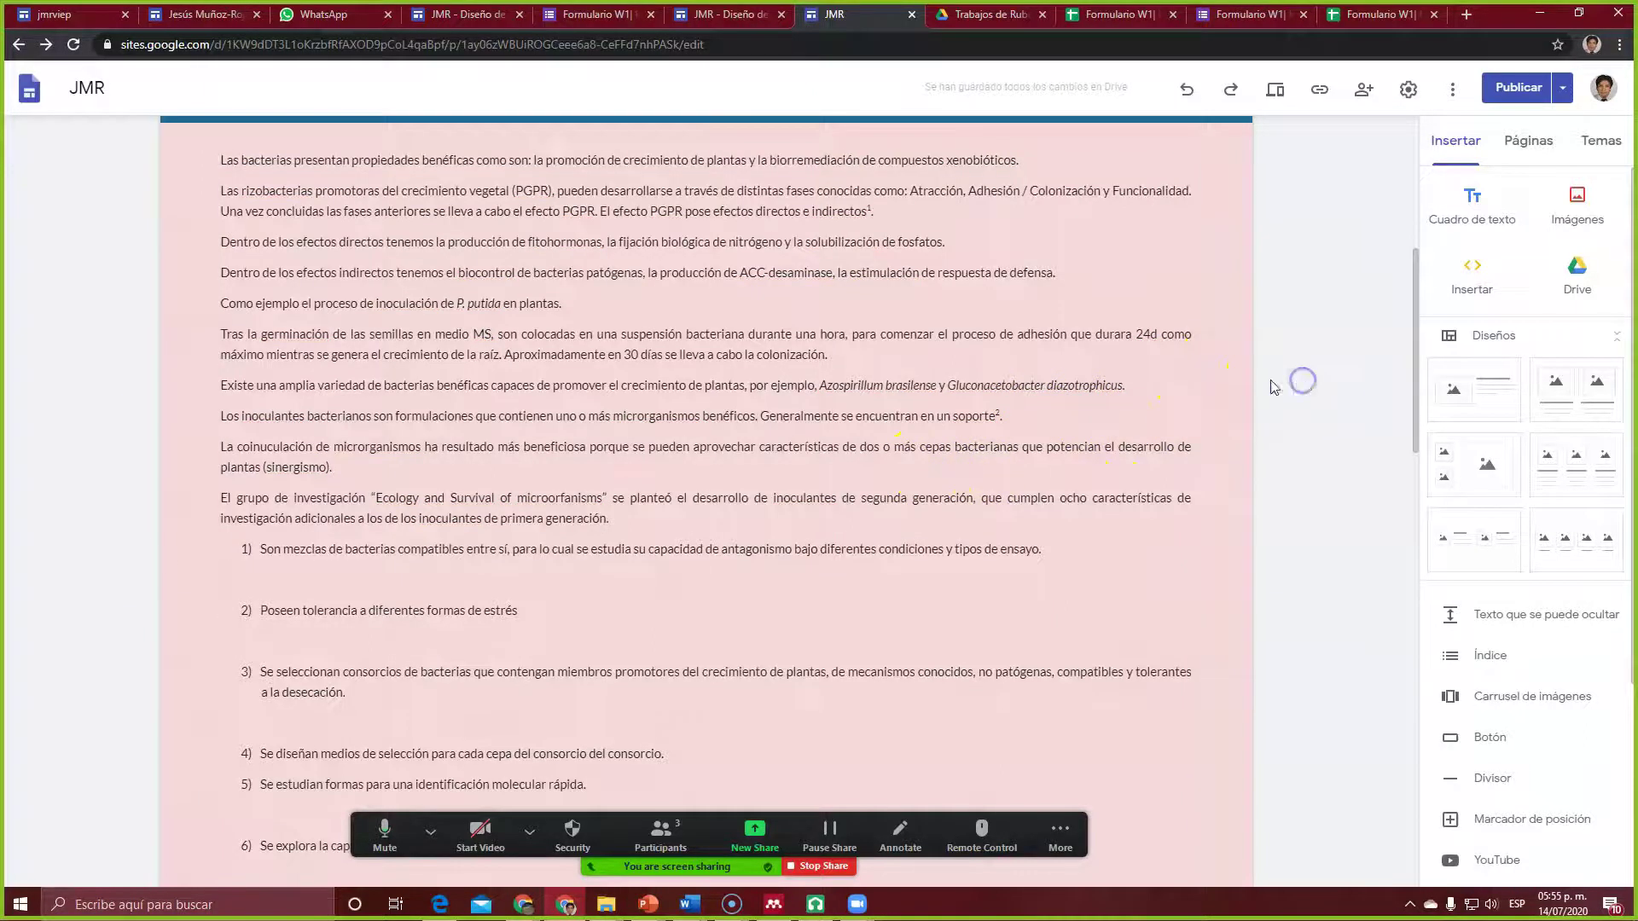
Step: Change the germination paragraph's adhesion period to '24 d' and exit text editing
{"action": "left_click", "coordinate": [1154, 339]}
{"action": "type", "text": "d "}
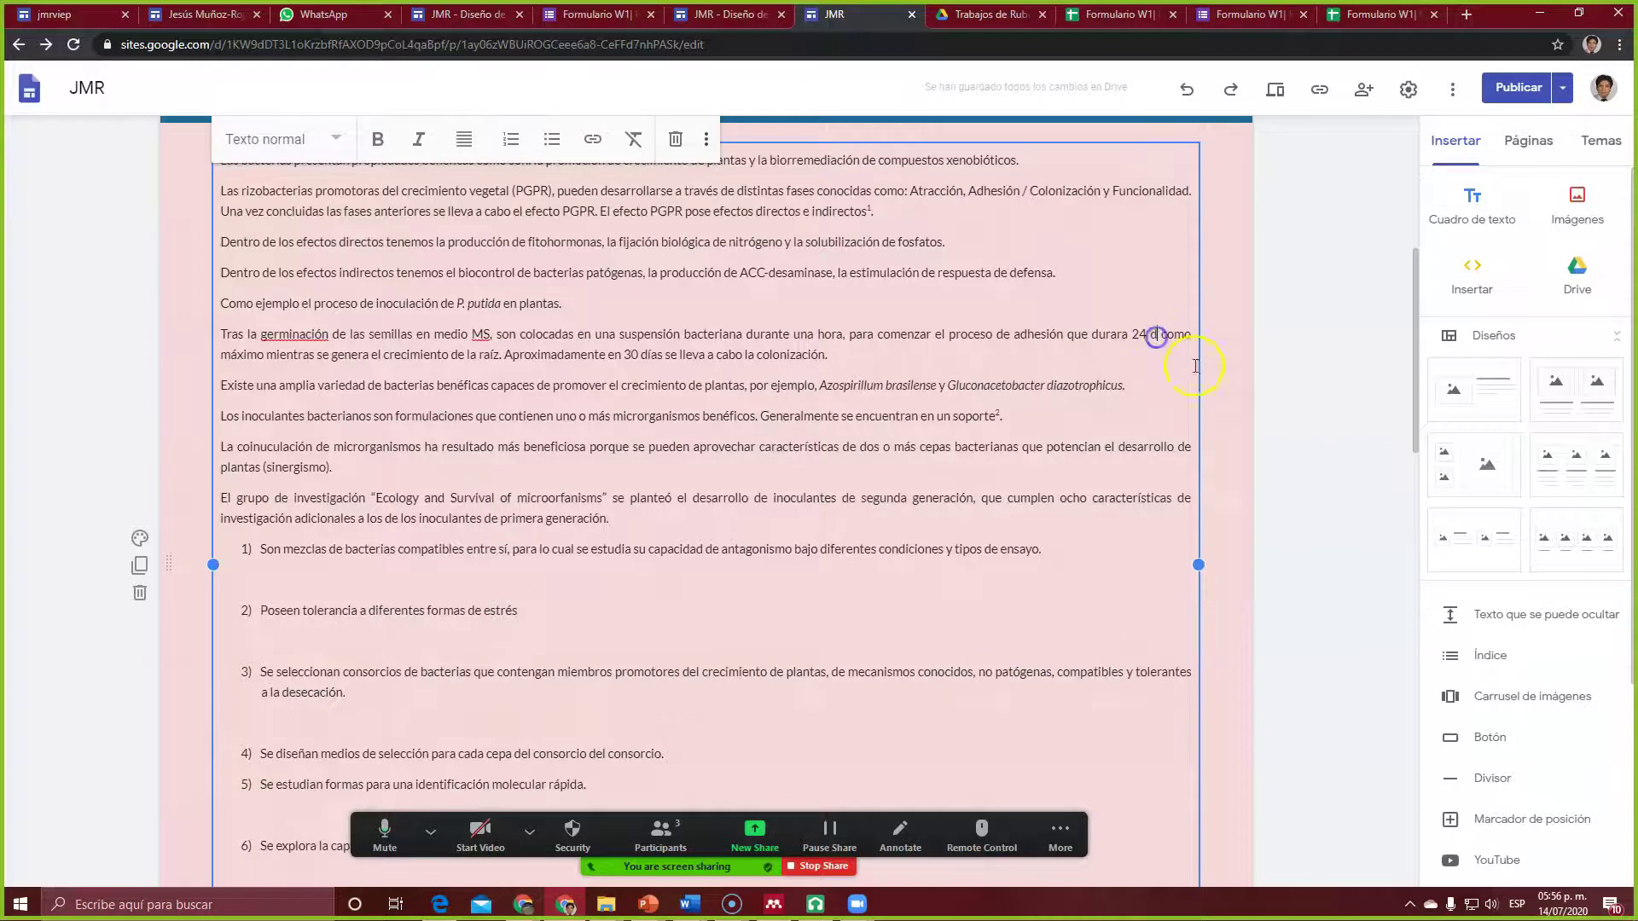
{"action": "type", "text": "ías"}
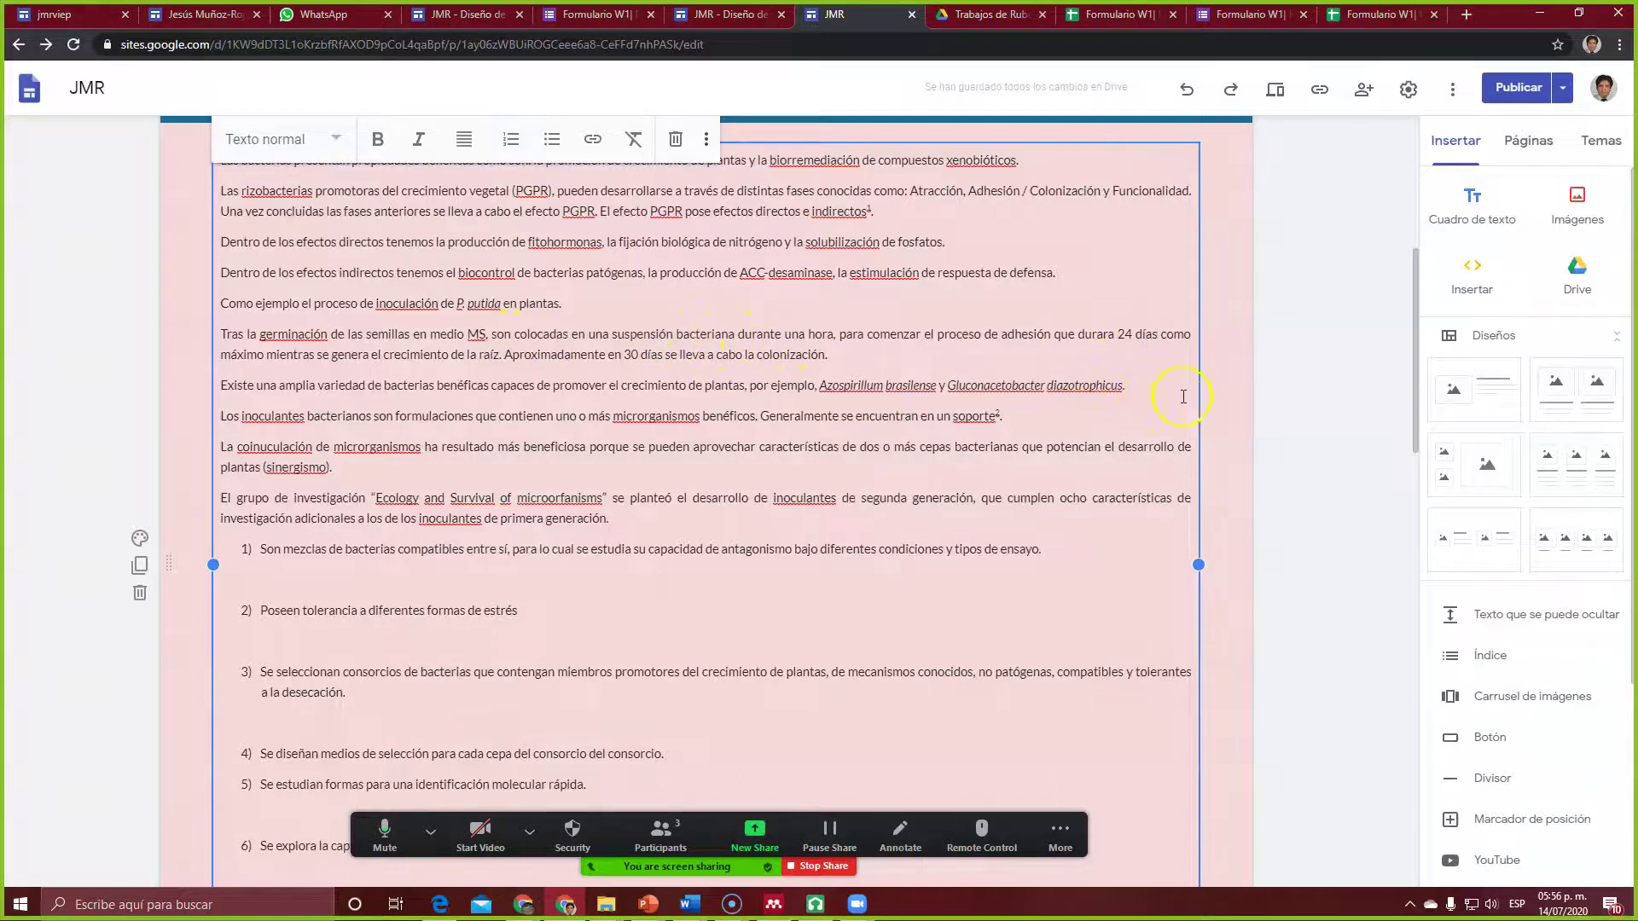
{"action": "key", "text": "BackSpace"}
{"action": "key", "text": "BackSpace"}
{"action": "key", "text": "BackSpace"}
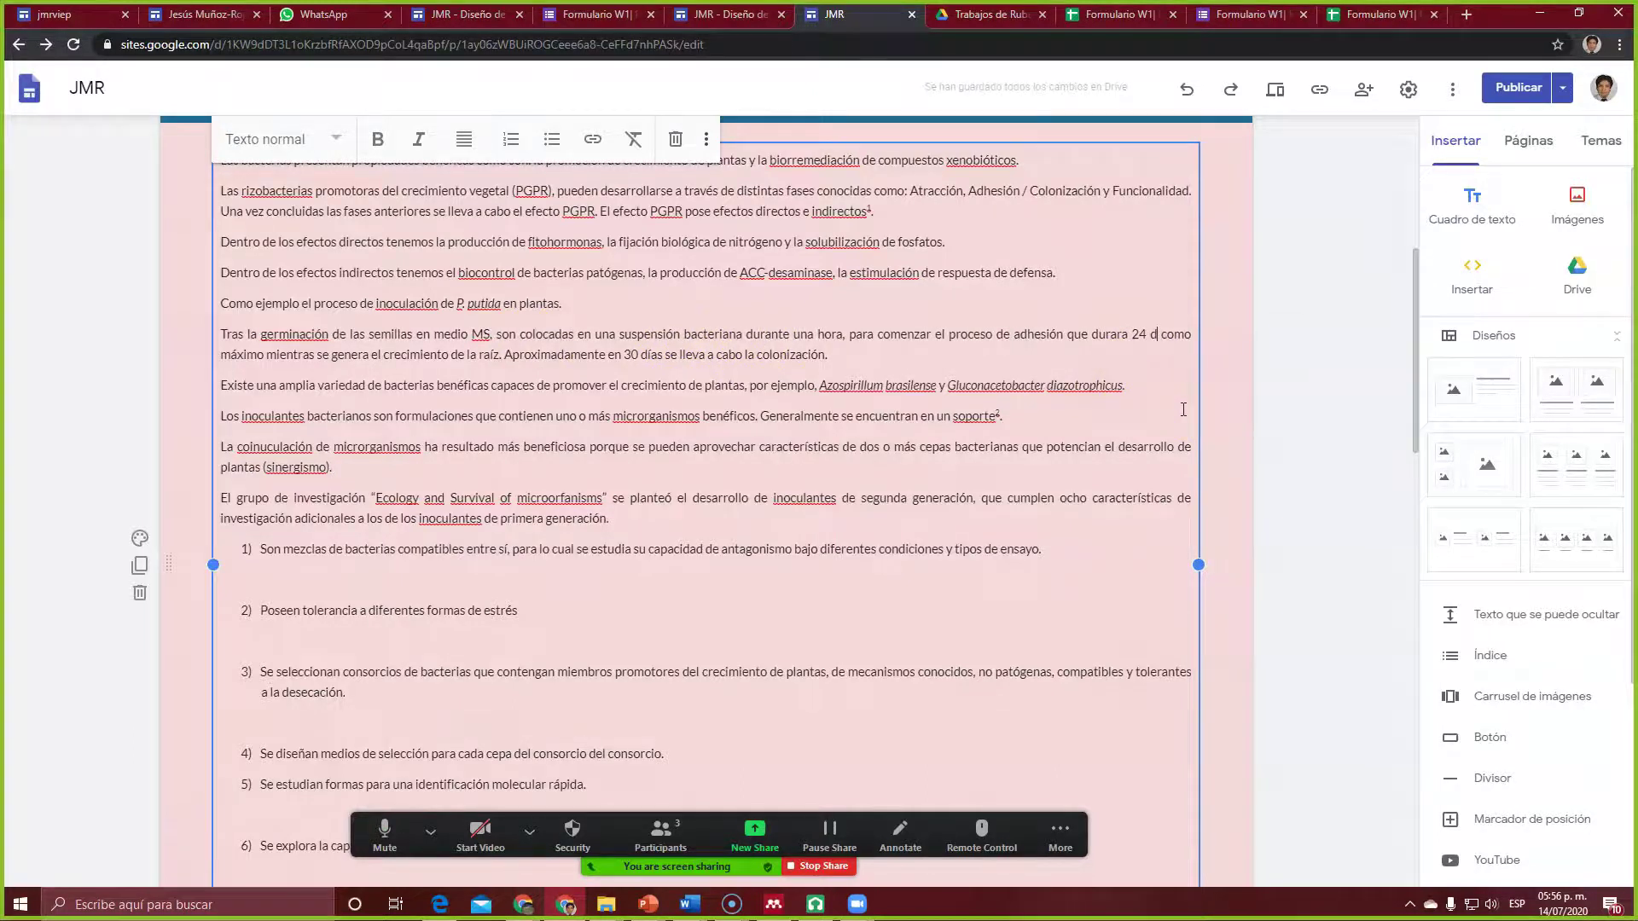
{"action": "left_click", "coordinate": [1281, 319]}
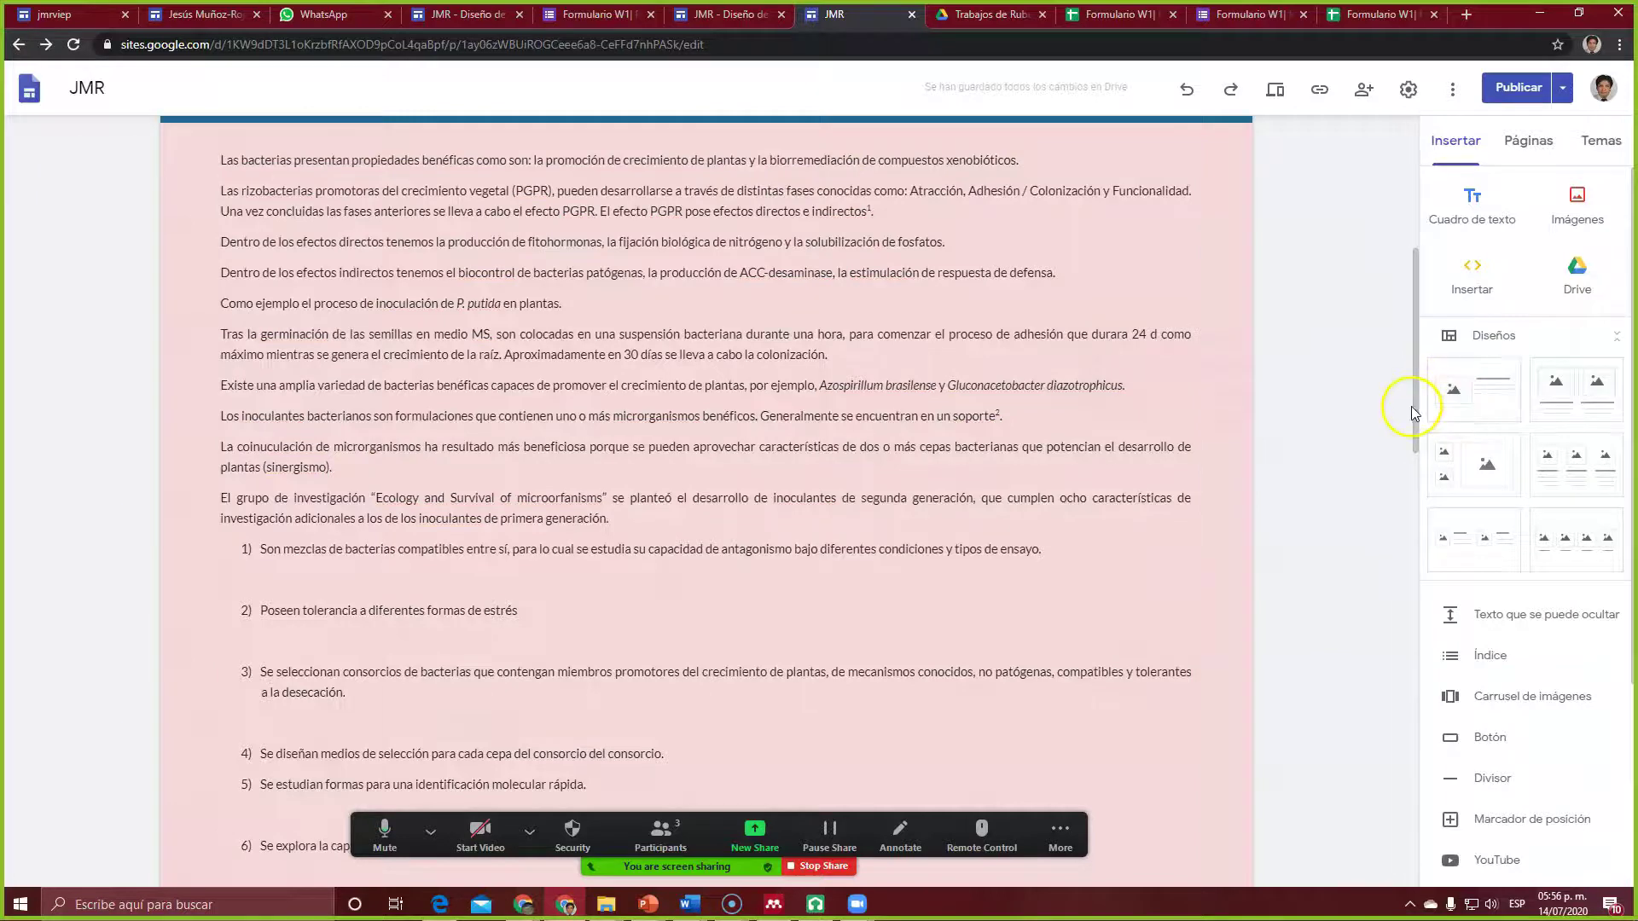
{"action": "scroll", "coordinate": [1420, 345], "scroll_direction": "up", "scroll_amount": 2}
{"action": "scroll", "coordinate": [1425, 342], "scroll_direction": "down", "scroll_amount": 9}
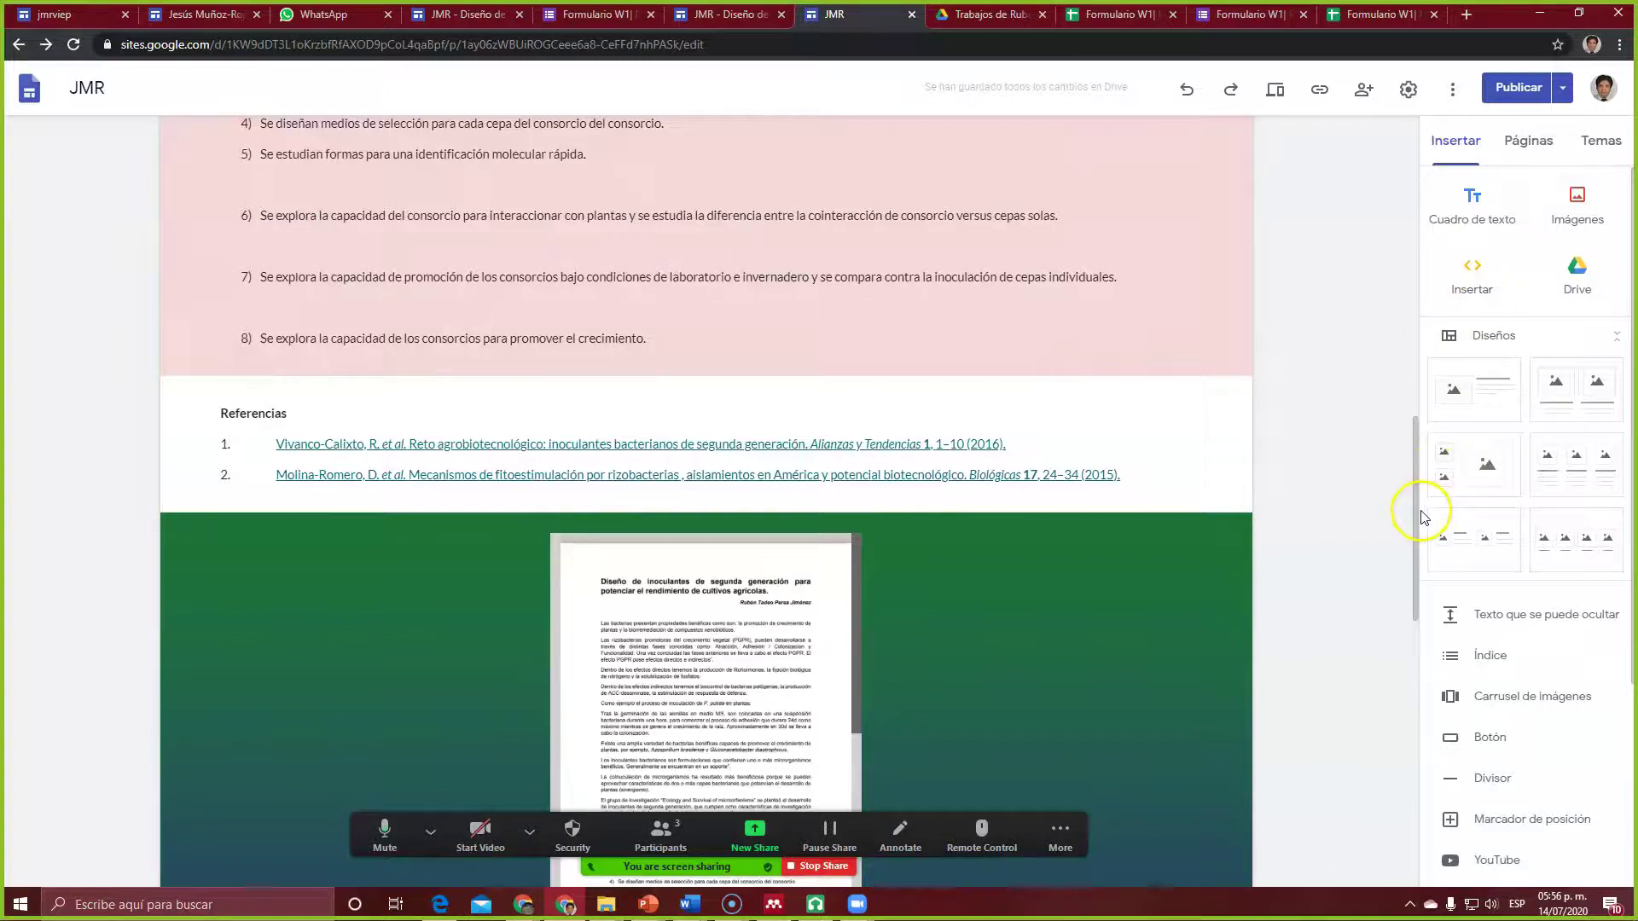
Step: Review the Borrador and Publicado panes and publish the updated inoculant design page
{"action": "left_click", "coordinate": [1521, 87]}
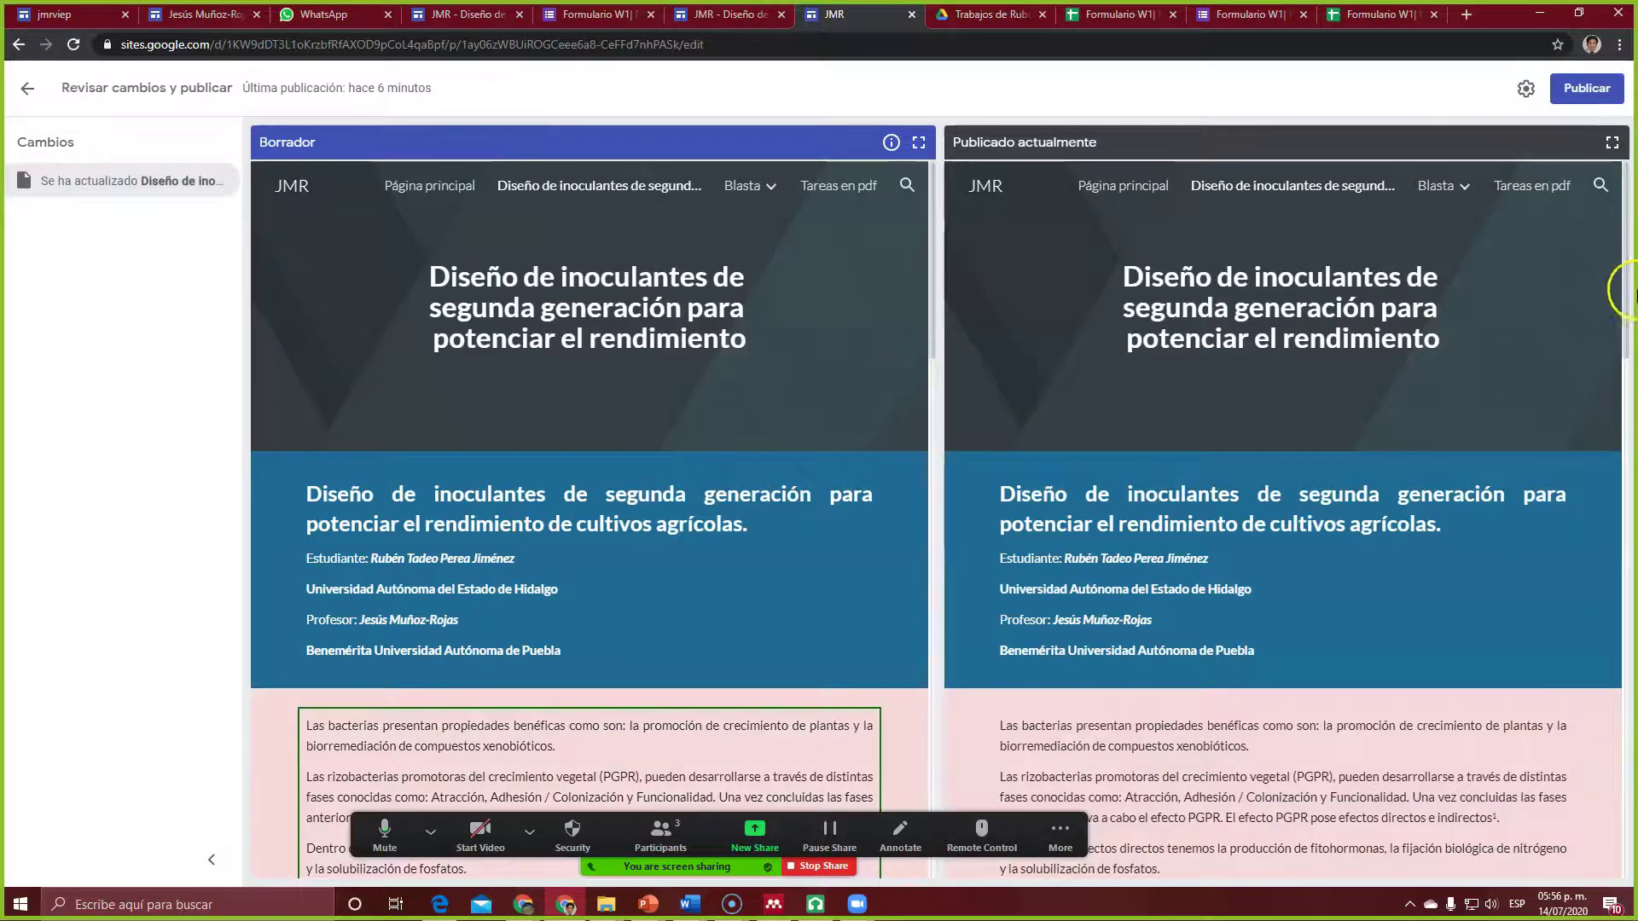
{"action": "scroll", "coordinate": [1241, 562], "scroll_direction": "down", "scroll_amount": 5}
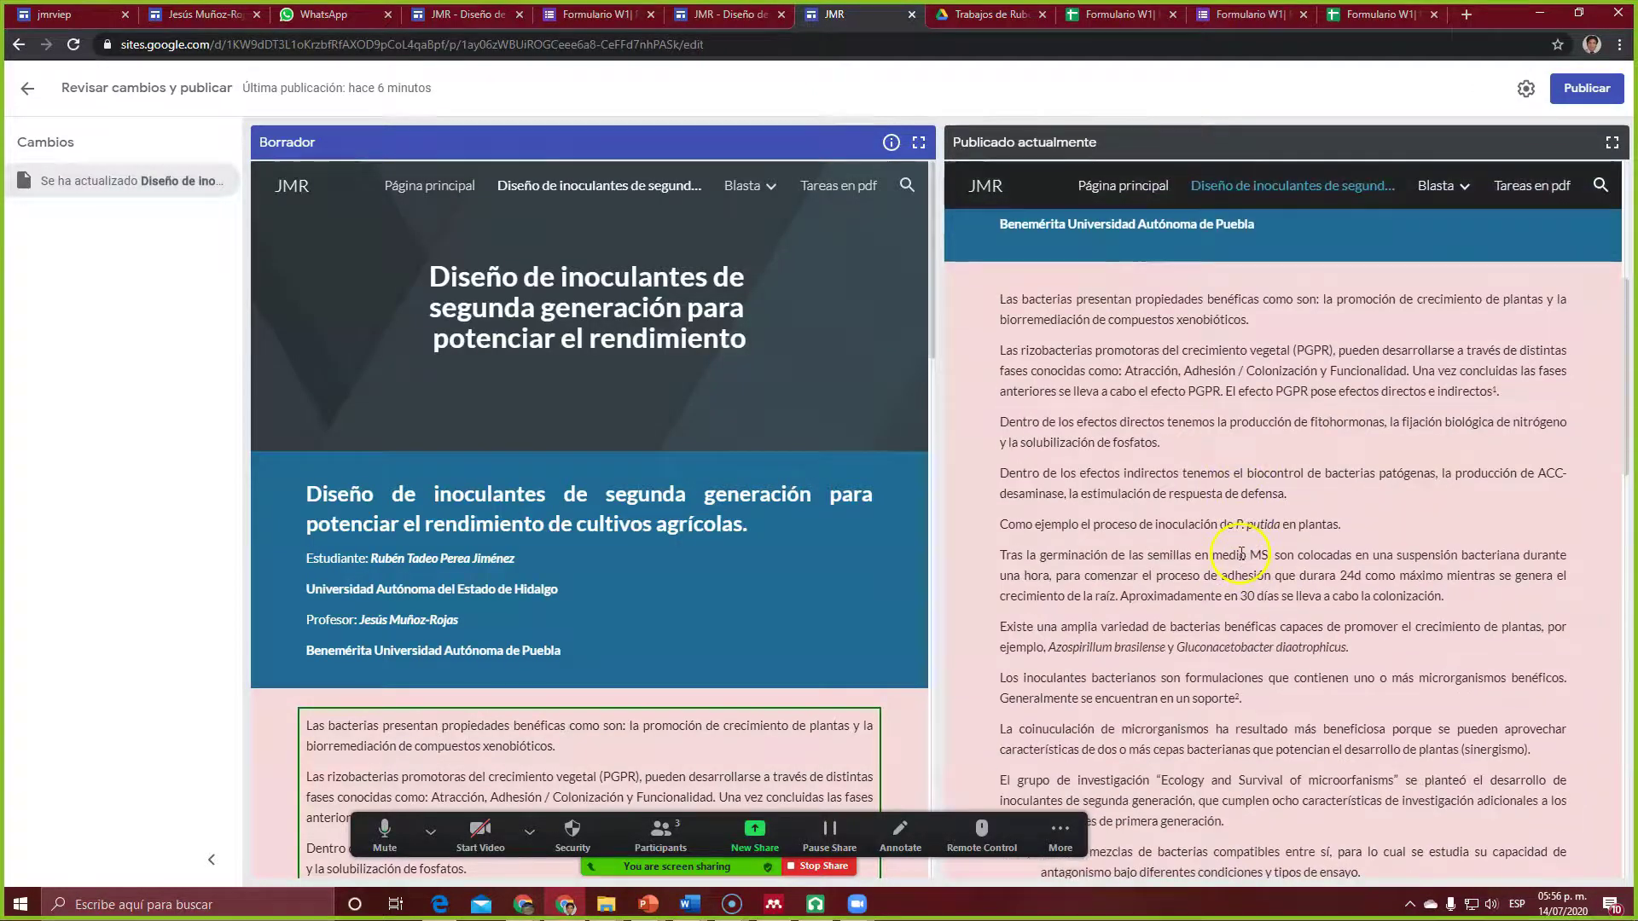
{"action": "left_click", "coordinate": [1575, 93]}
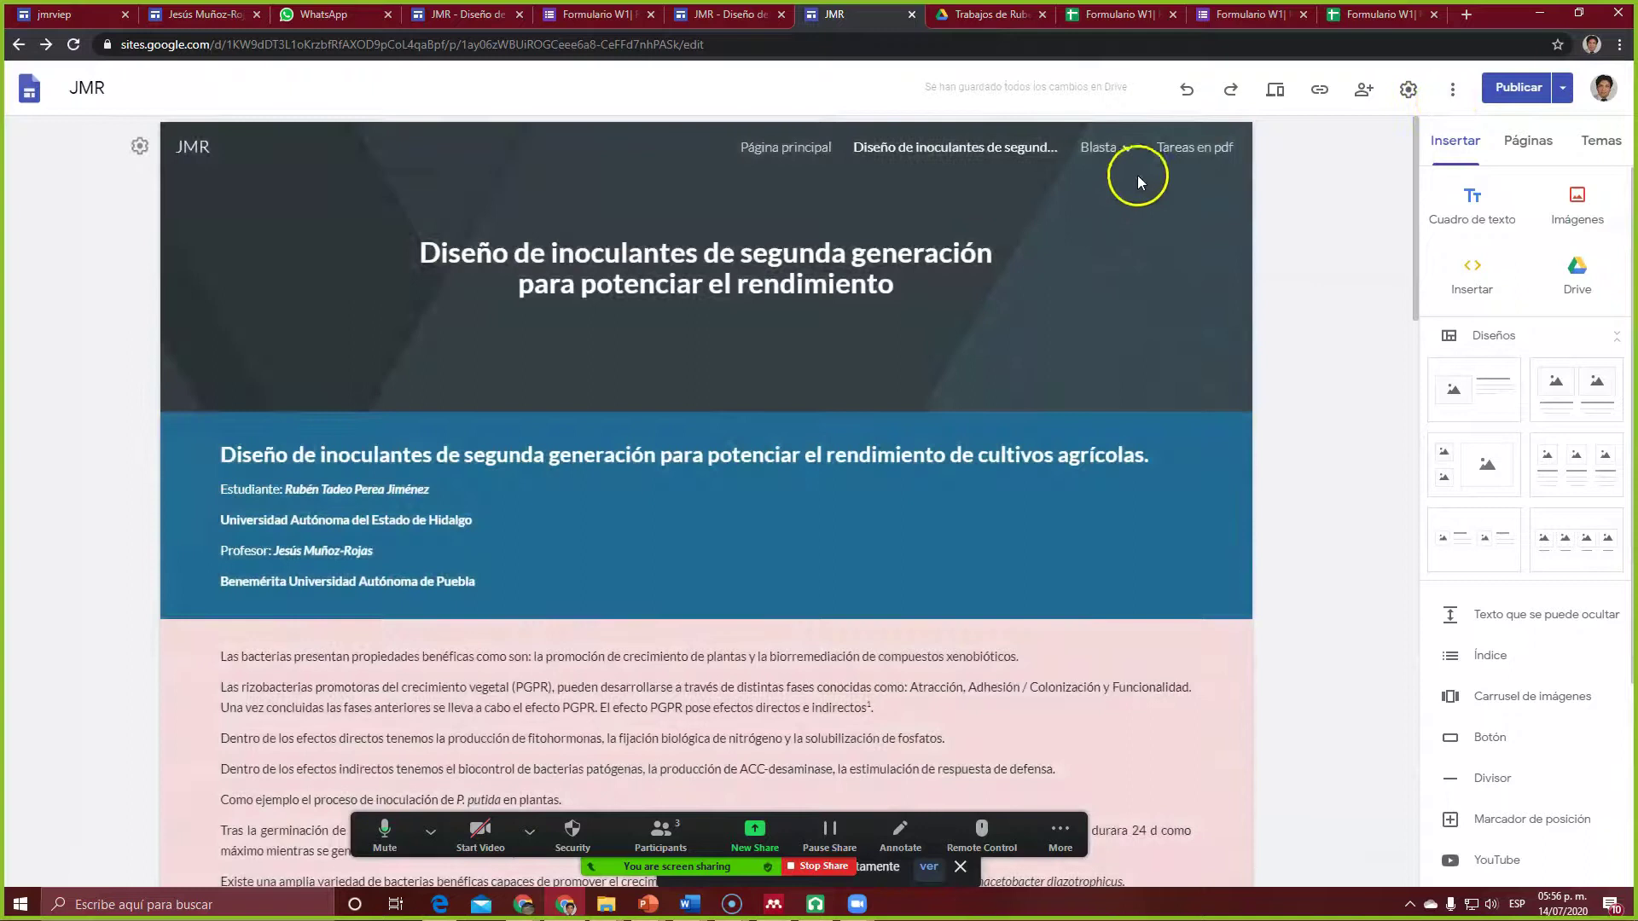
{"action": "left_click", "coordinate": [1100, 13]}
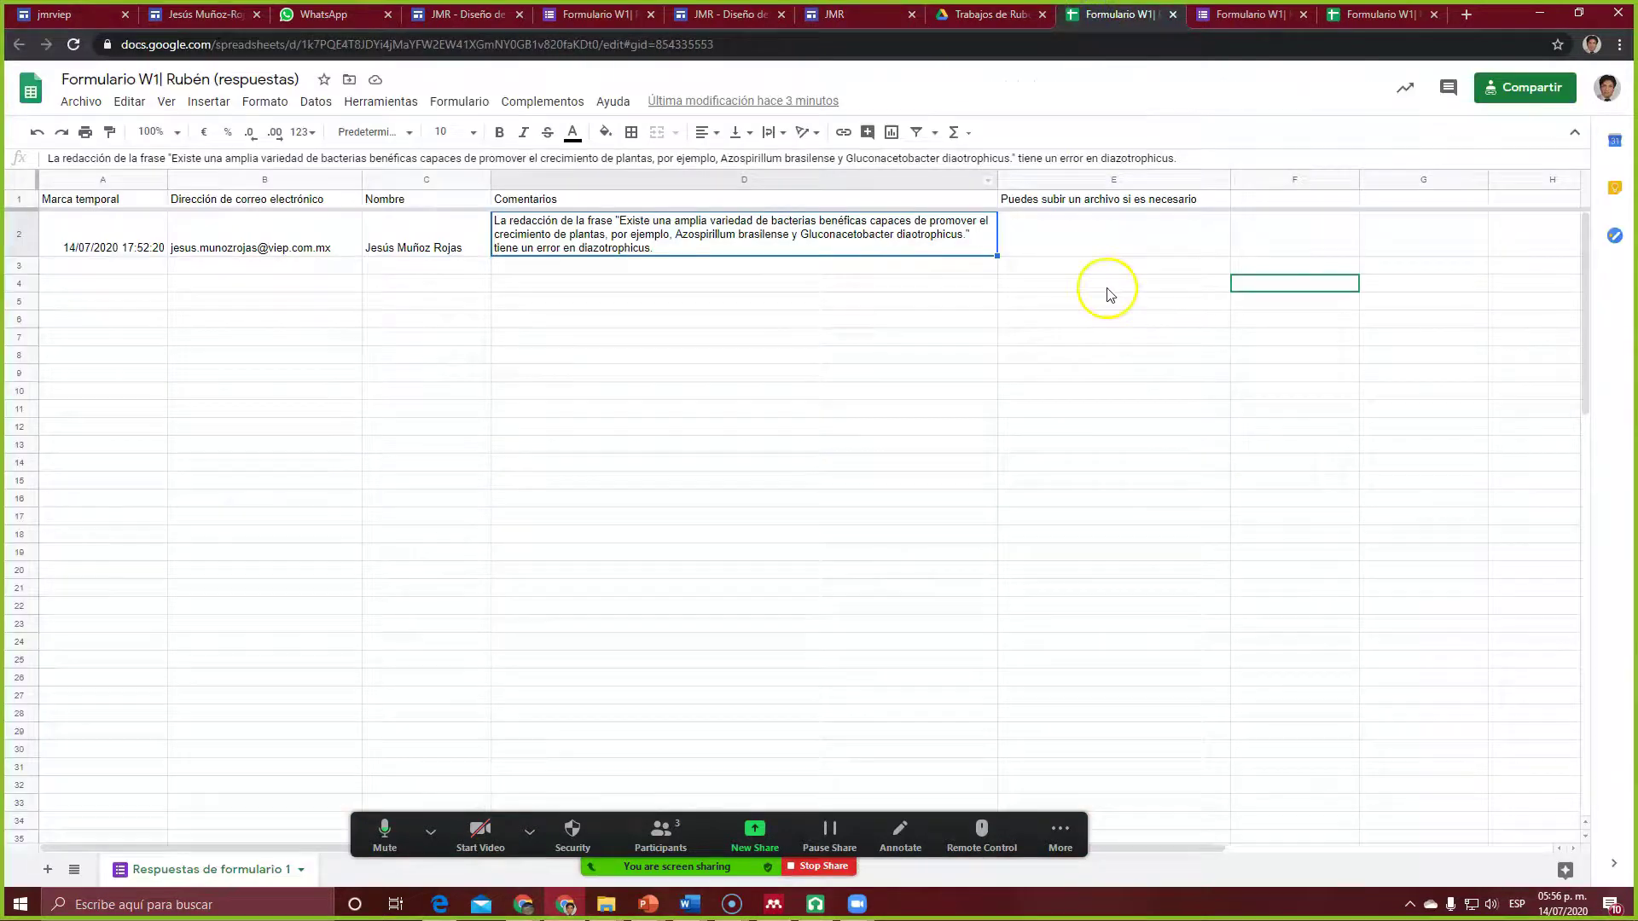
Step: Enter the header 'Respuesta' in F1 and the reply 'Mil gracias, el error fue atendido' in F2
{"action": "left_click", "coordinate": [1267, 200]}
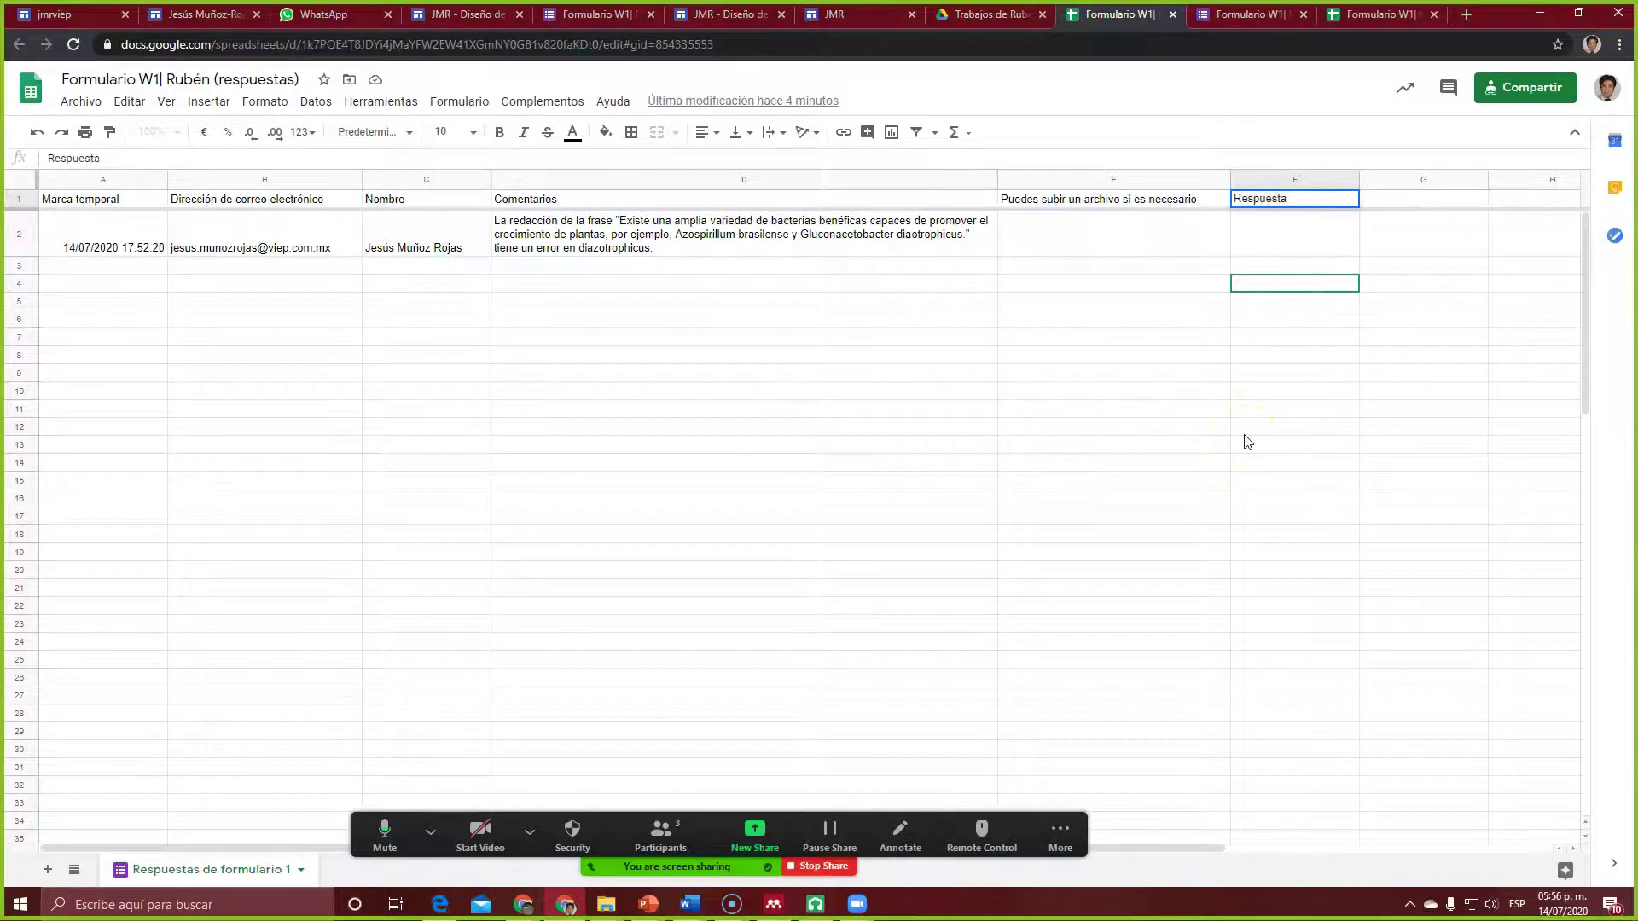
{"action": "left_click", "coordinate": [1267, 259]}
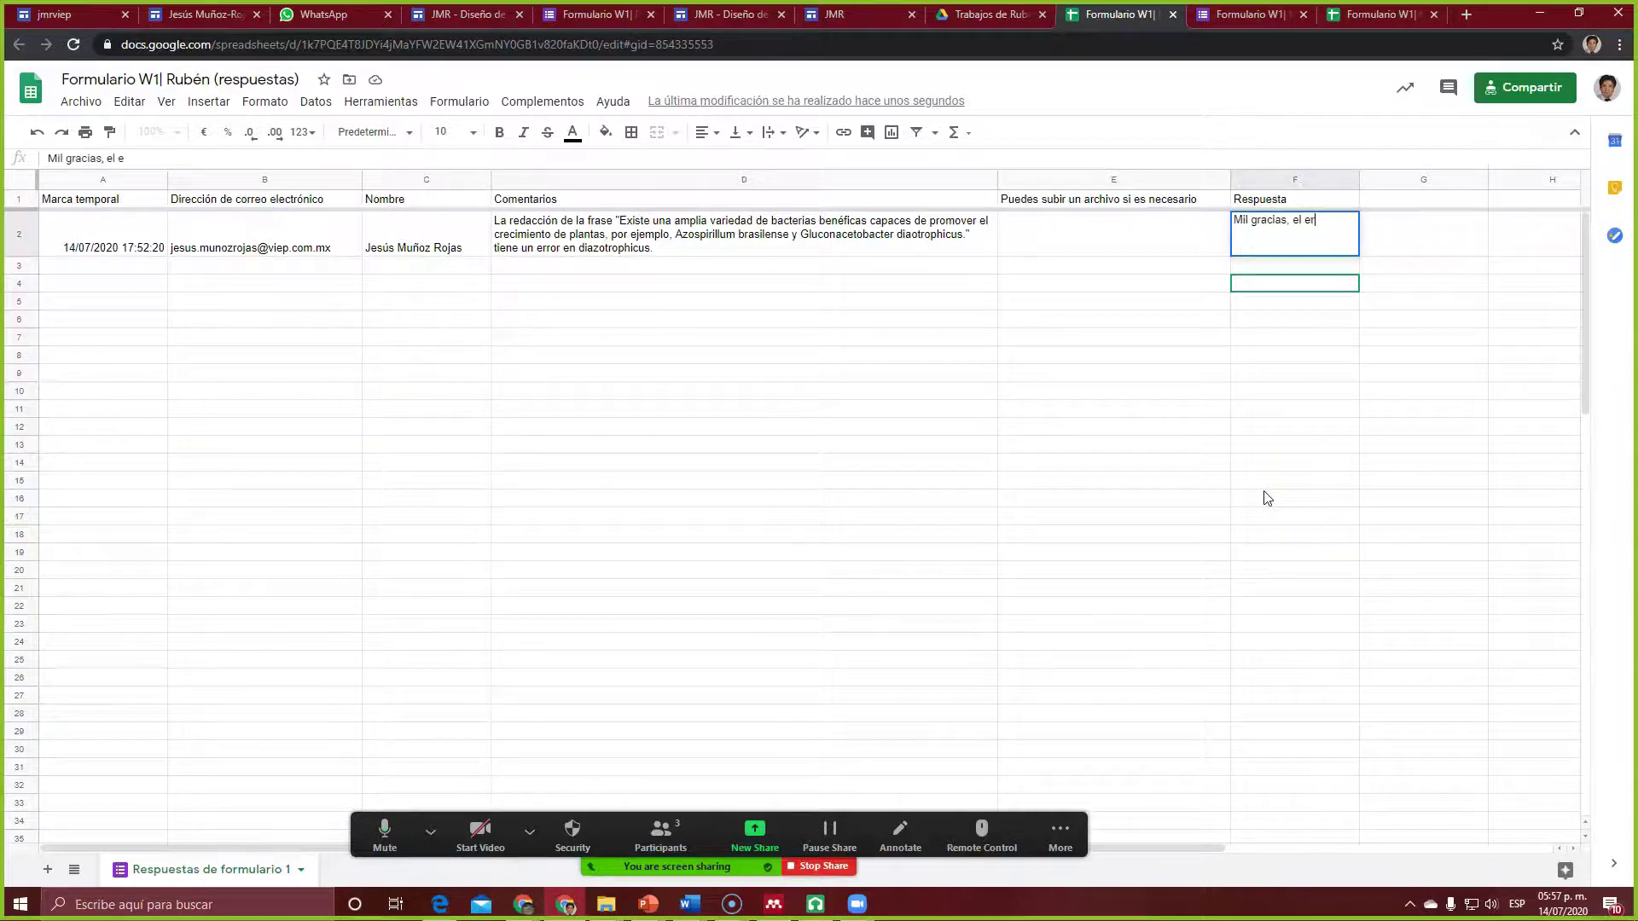
{"action": "type", "text": "Mil gracias, el error fue atendido"}
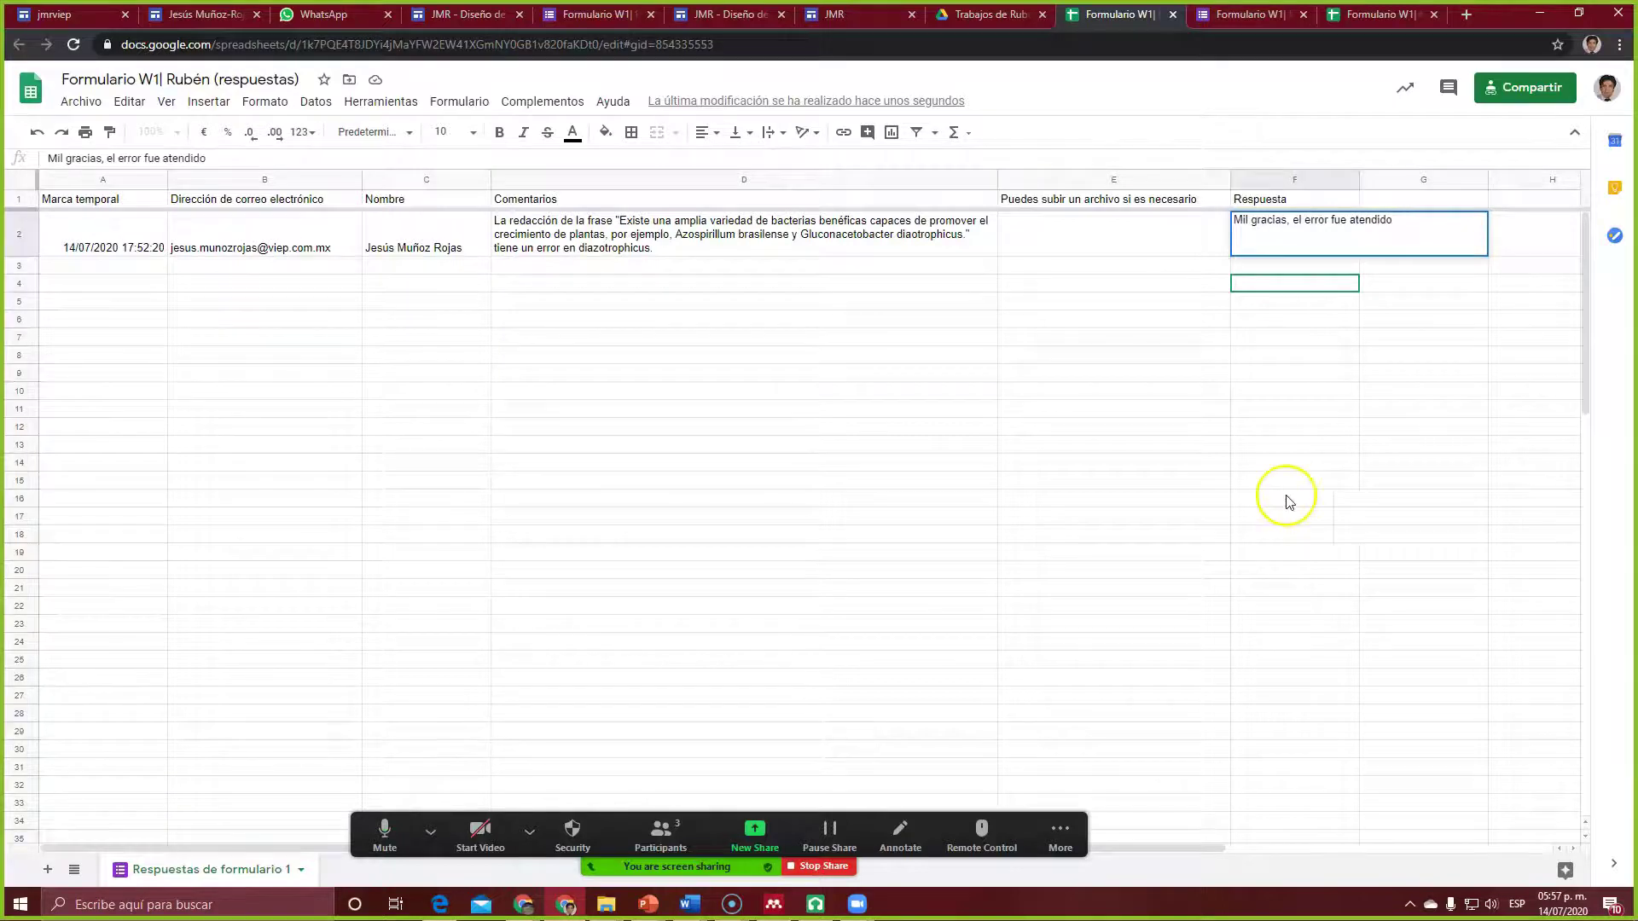
{"action": "left_click", "coordinate": [1178, 269]}
Step: Make the F2 reply wrap inside its cell with Formato > Ajuste de texto > Ajuste
{"action": "left_click", "coordinate": [1282, 233]}
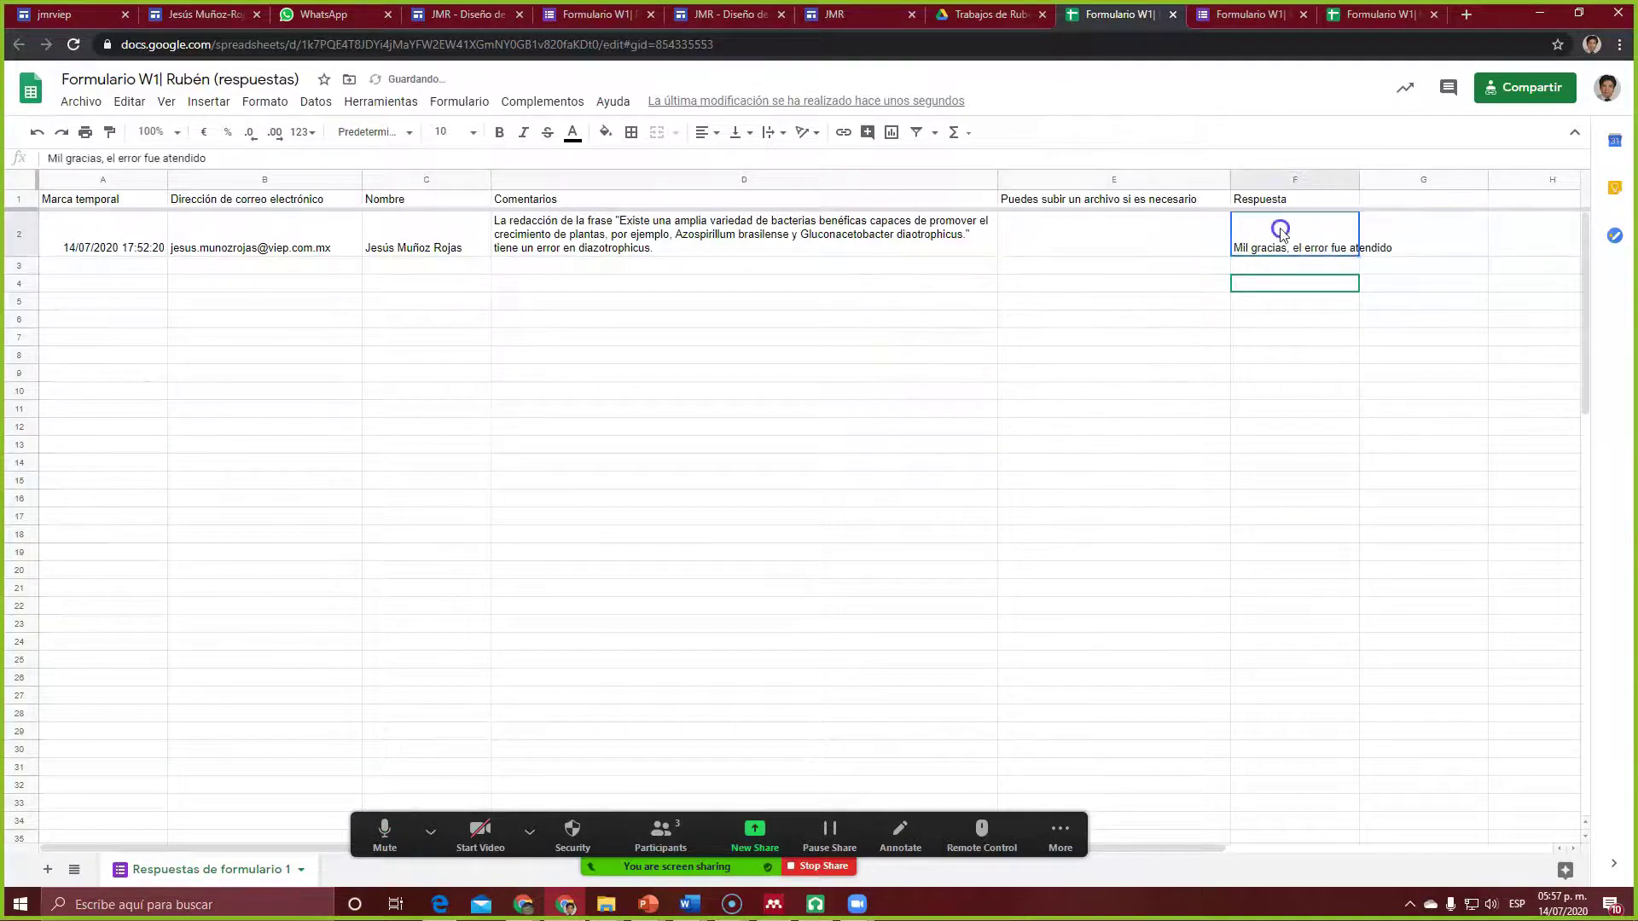
{"action": "left_click", "coordinate": [266, 103]}
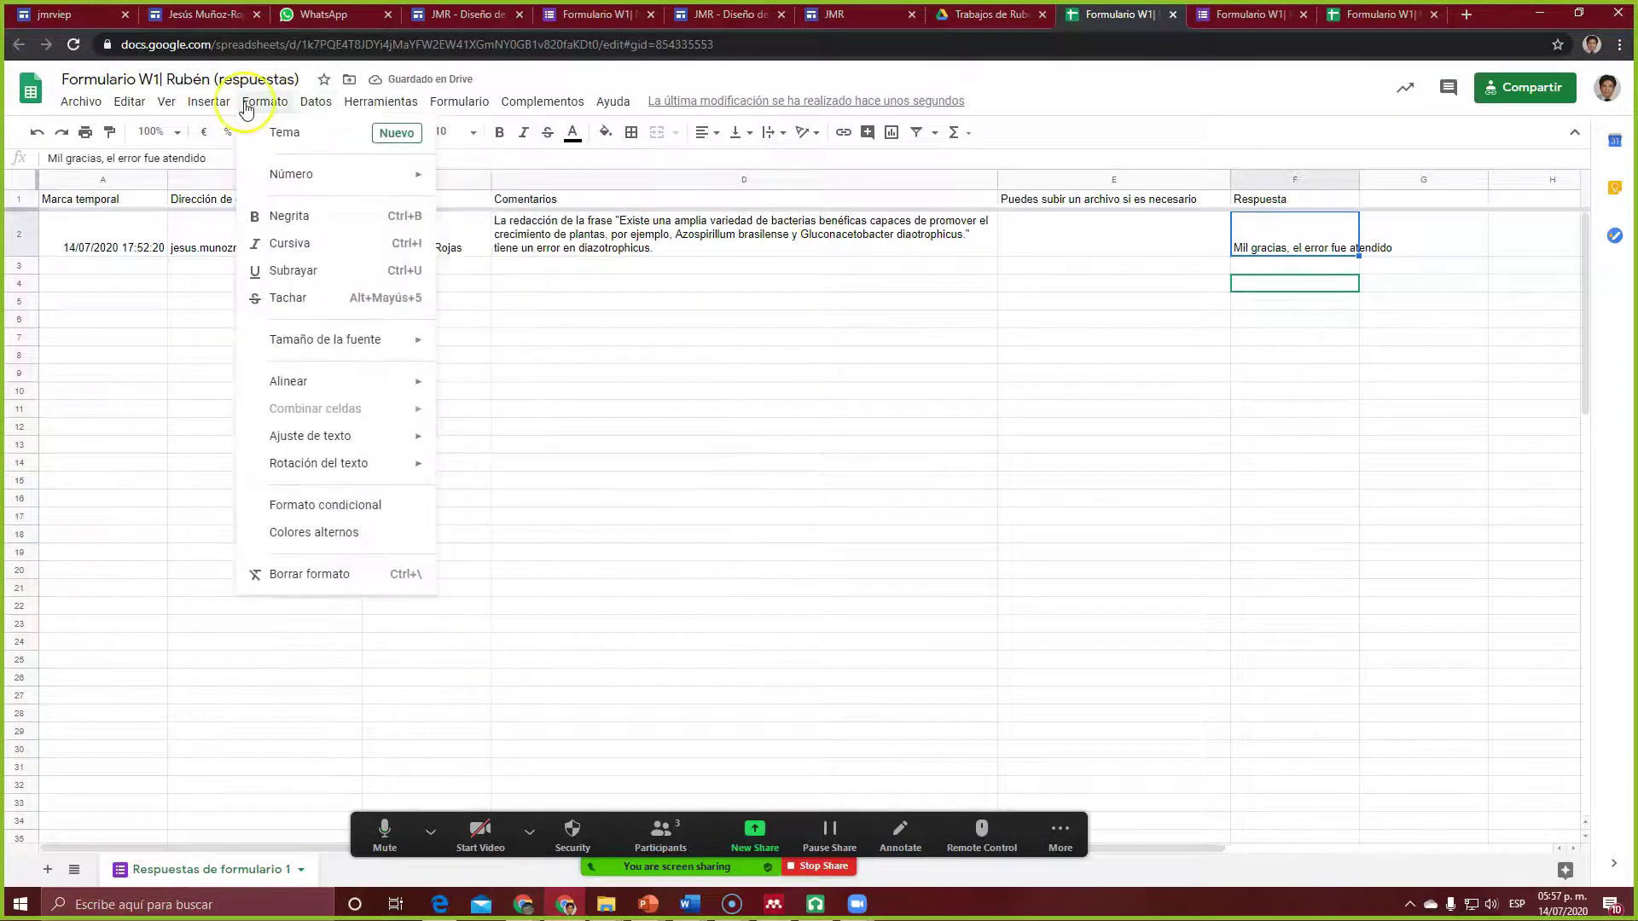
{"action": "mouse_move", "coordinate": [322, 434]}
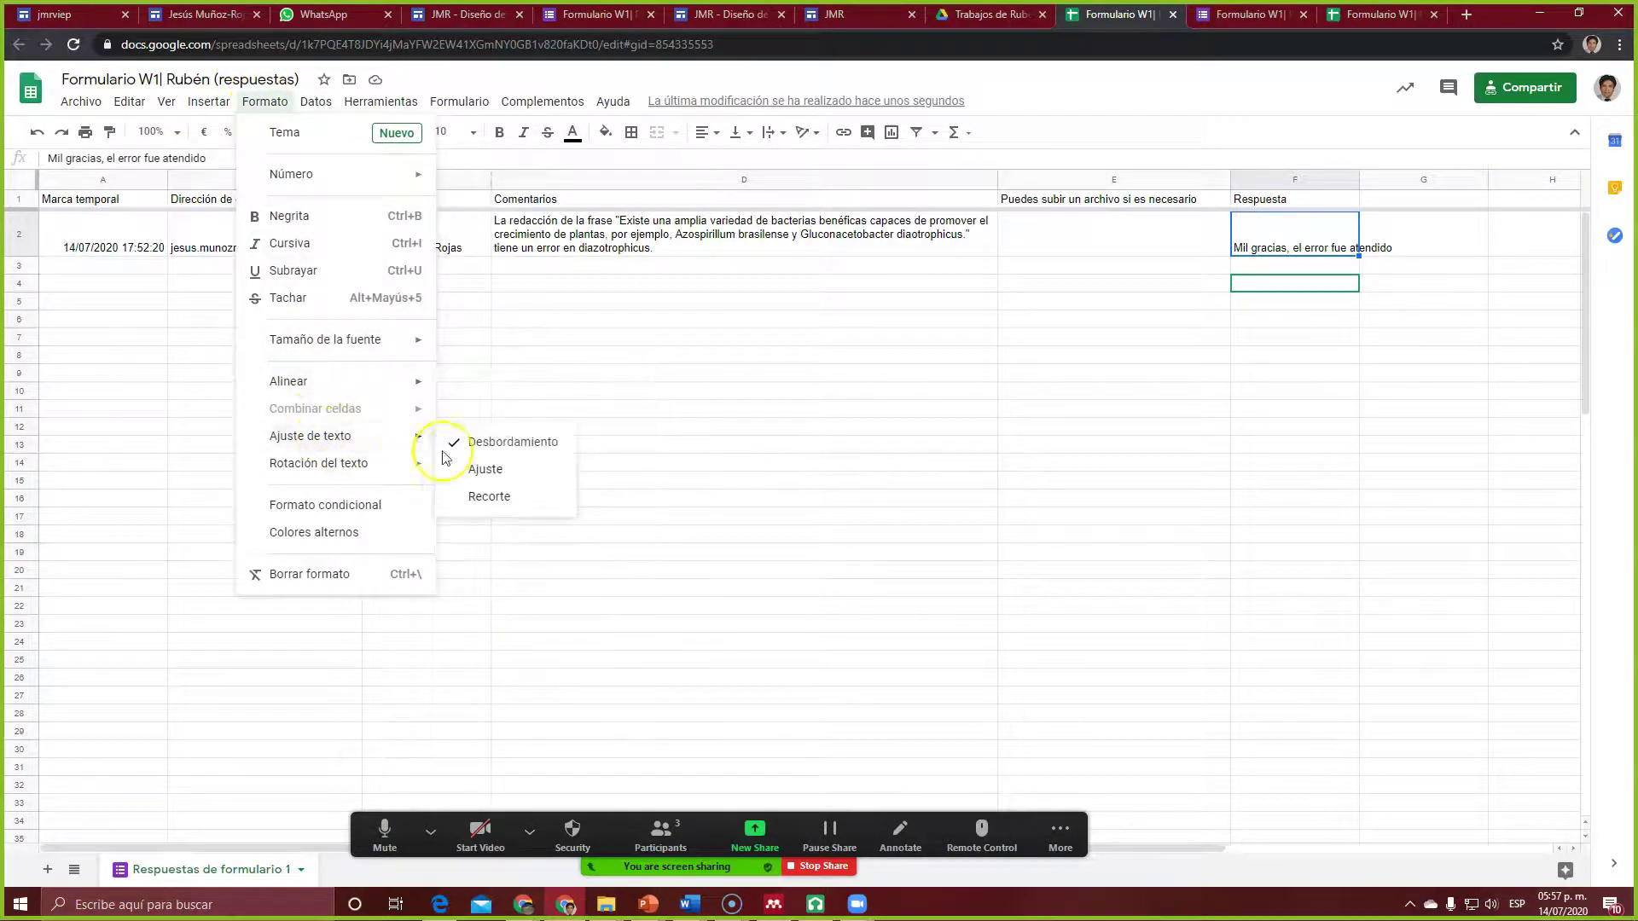
{"action": "left_click", "coordinate": [486, 479]}
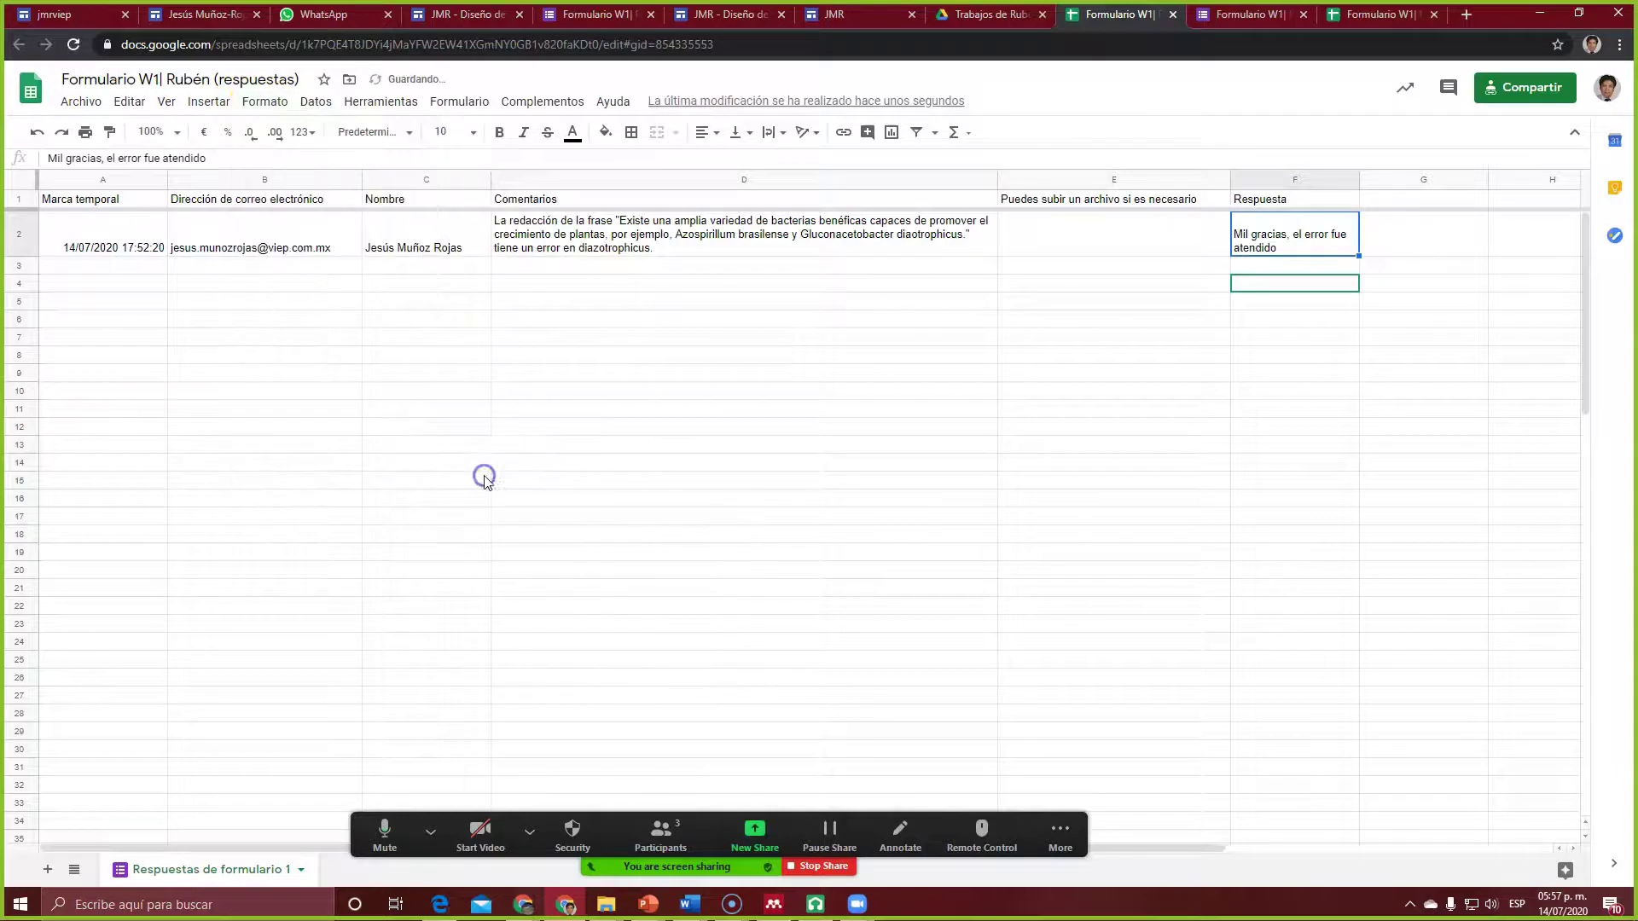
{"action": "left_click", "coordinate": [900, 266]}
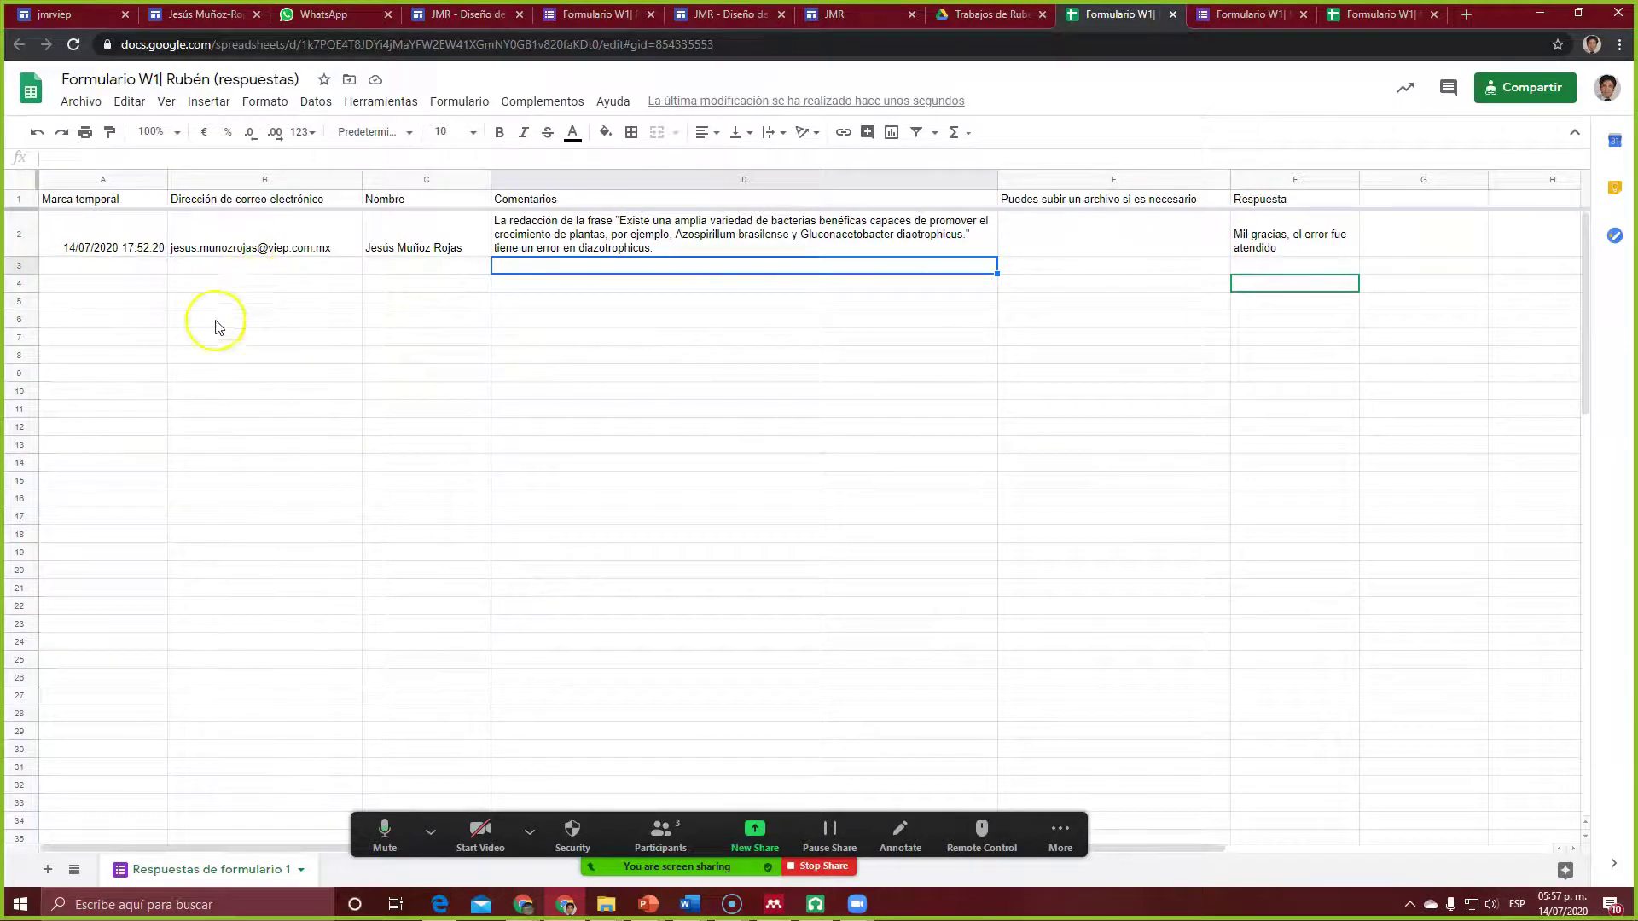
{"action": "left_click", "coordinate": [101, 239]}
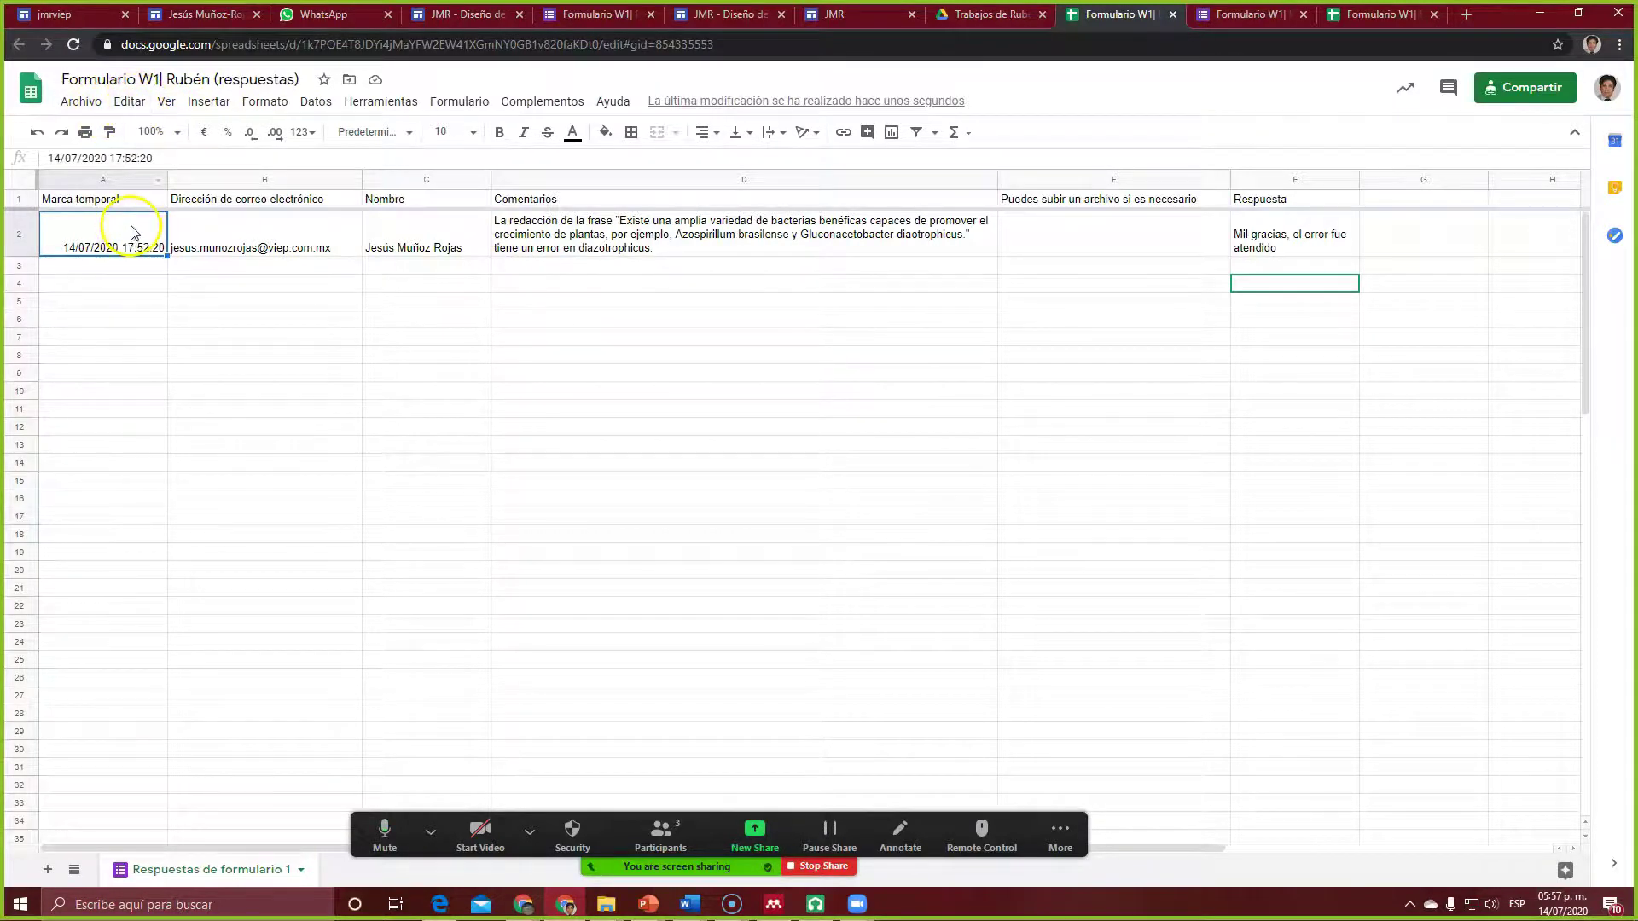
Step: Fill the timestamp cell A2 bright green from the Color de relleno palette
{"action": "left_click", "coordinate": [129, 103]}
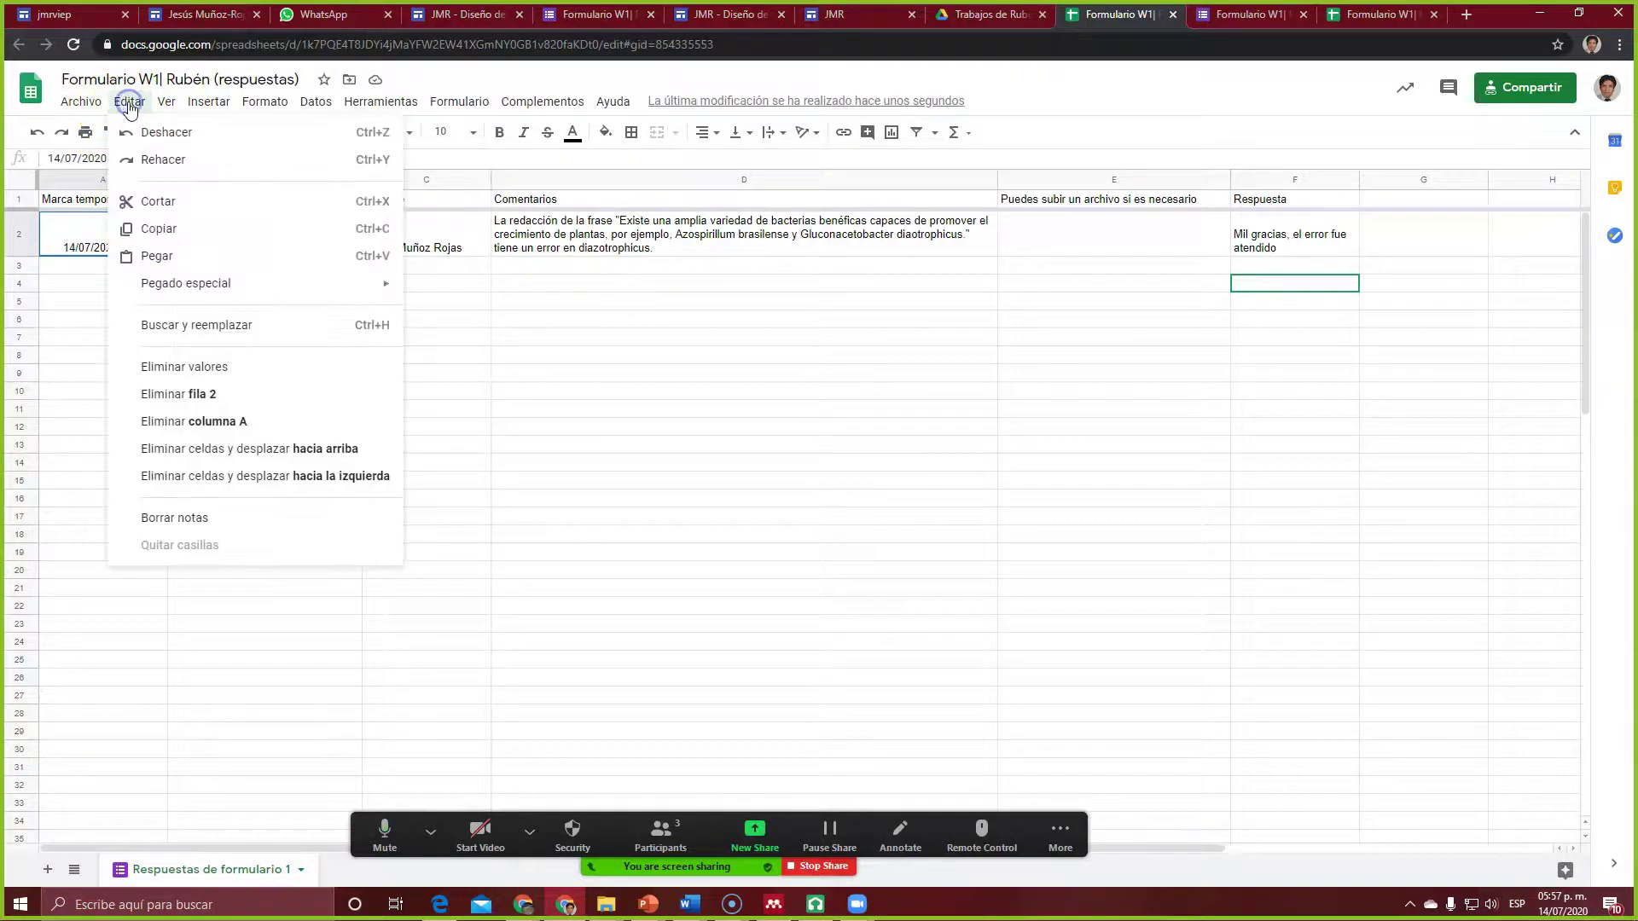
{"action": "mouse_move", "coordinate": [165, 109]}
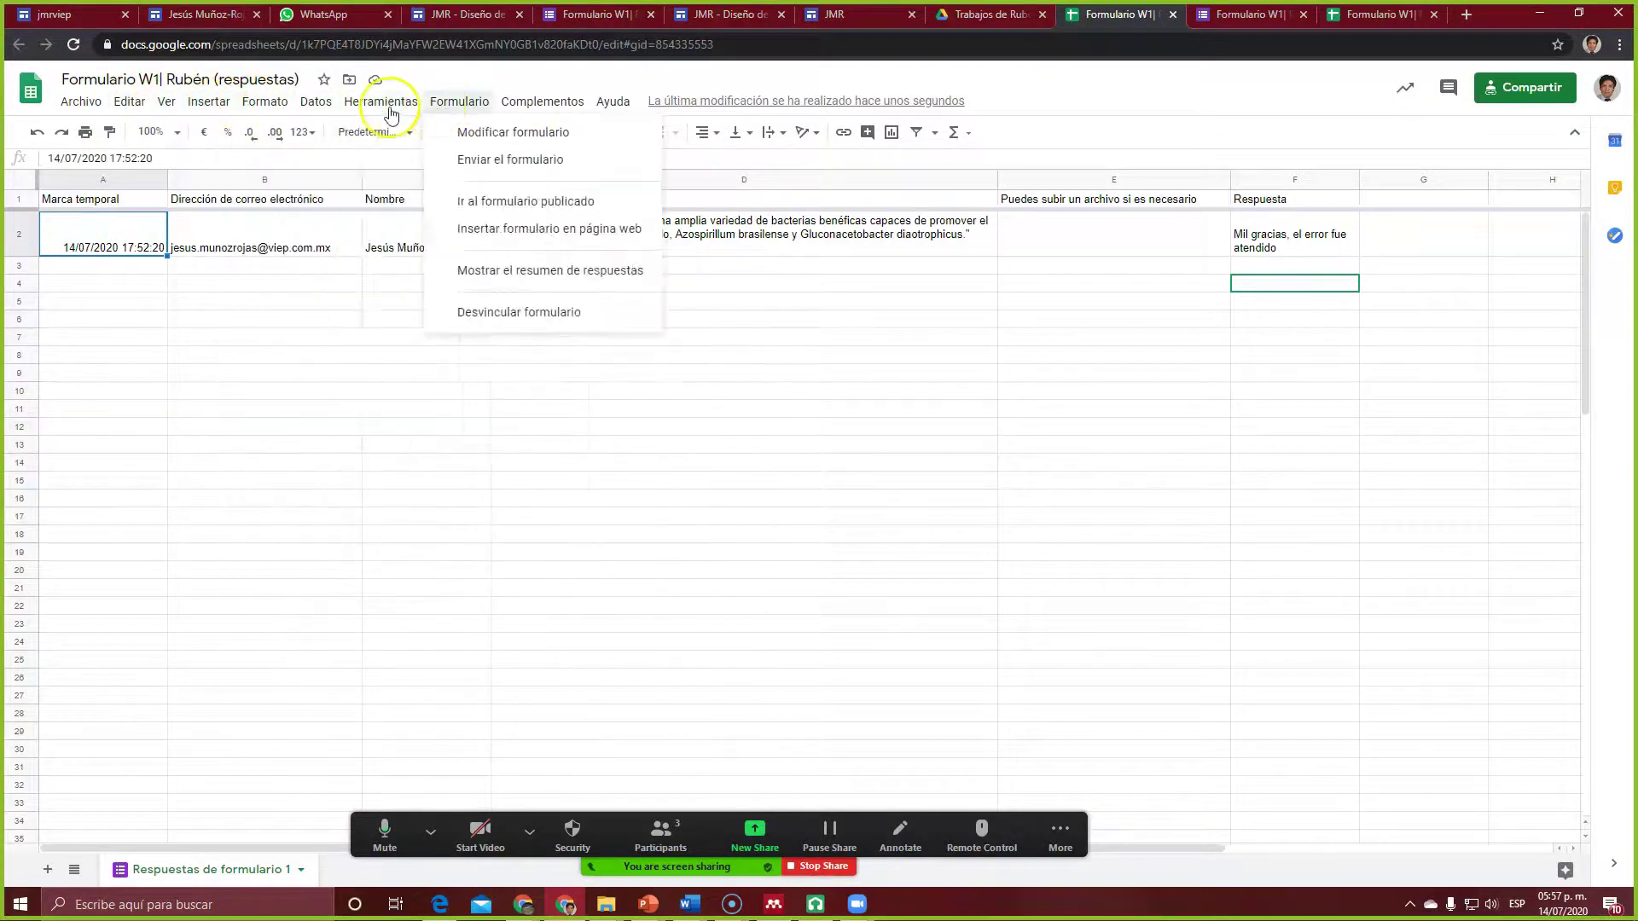
{"action": "mouse_move", "coordinate": [264, 112]}
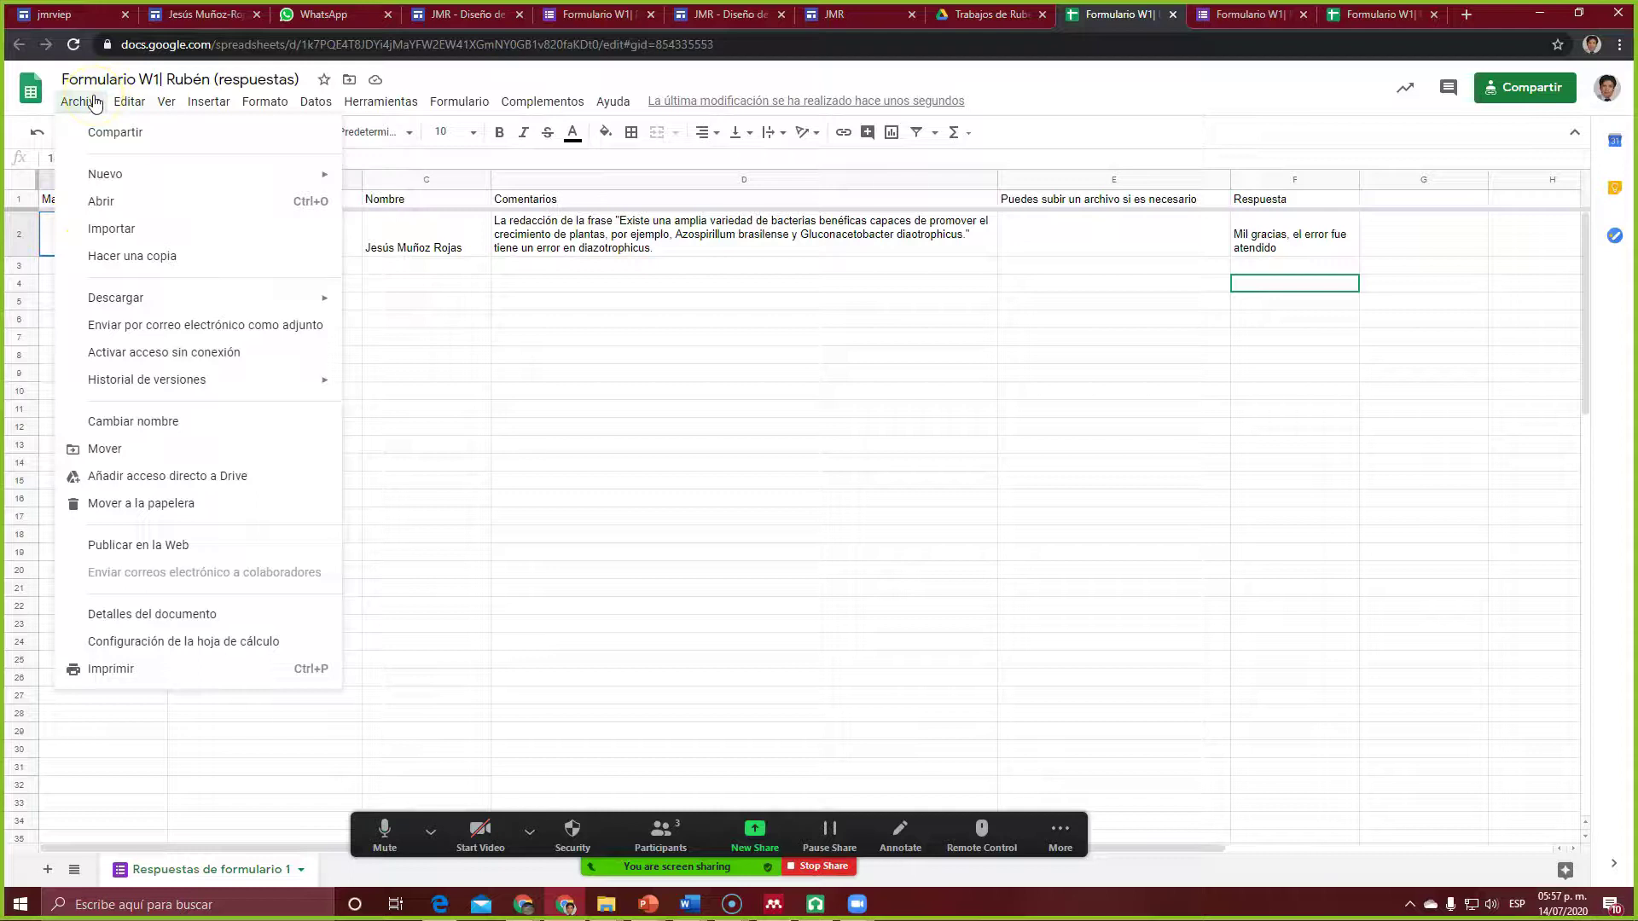
{"action": "mouse_move", "coordinate": [612, 102]}
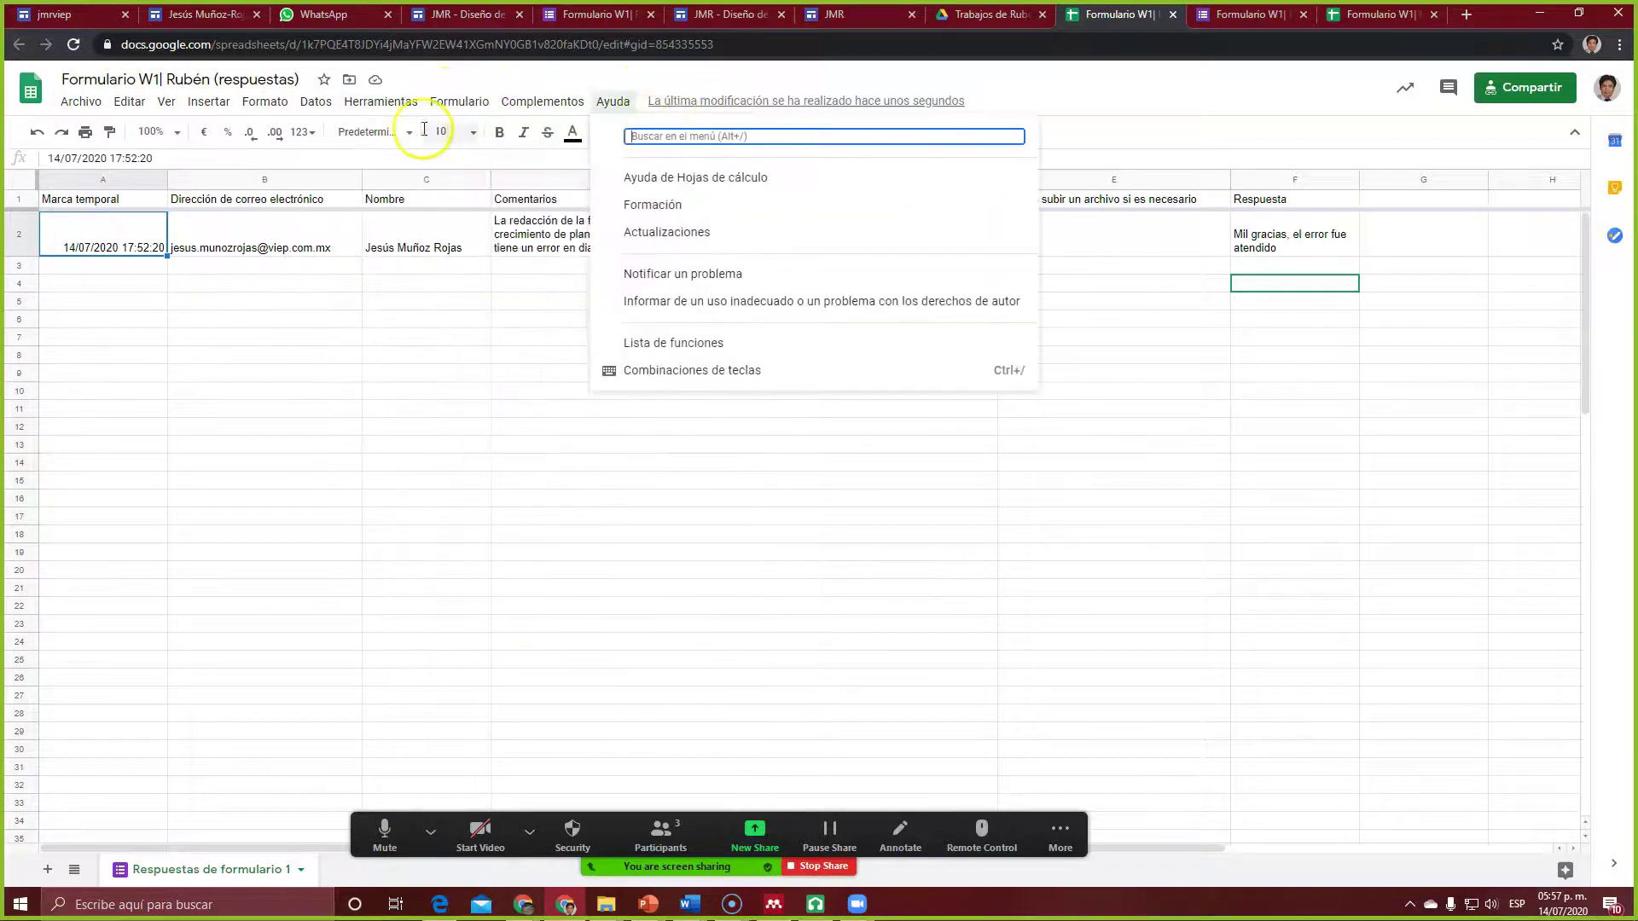
{"action": "left_click", "coordinate": [137, 235]}
{"action": "right_click", "coordinate": [140, 237]}
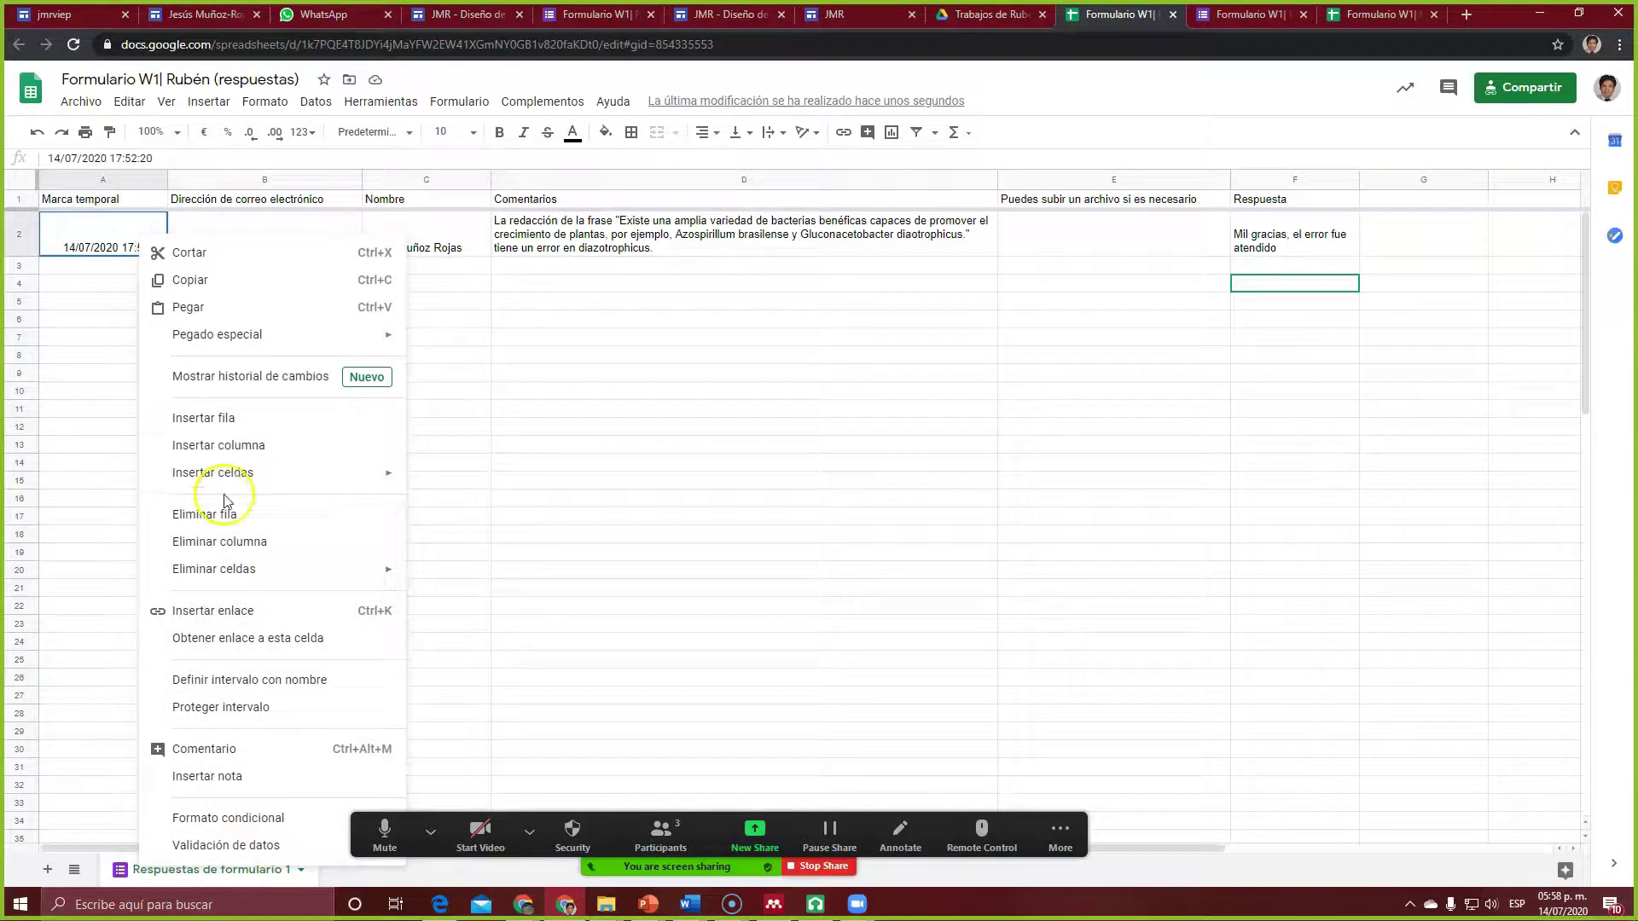
{"action": "left_click", "coordinate": [94, 214]}
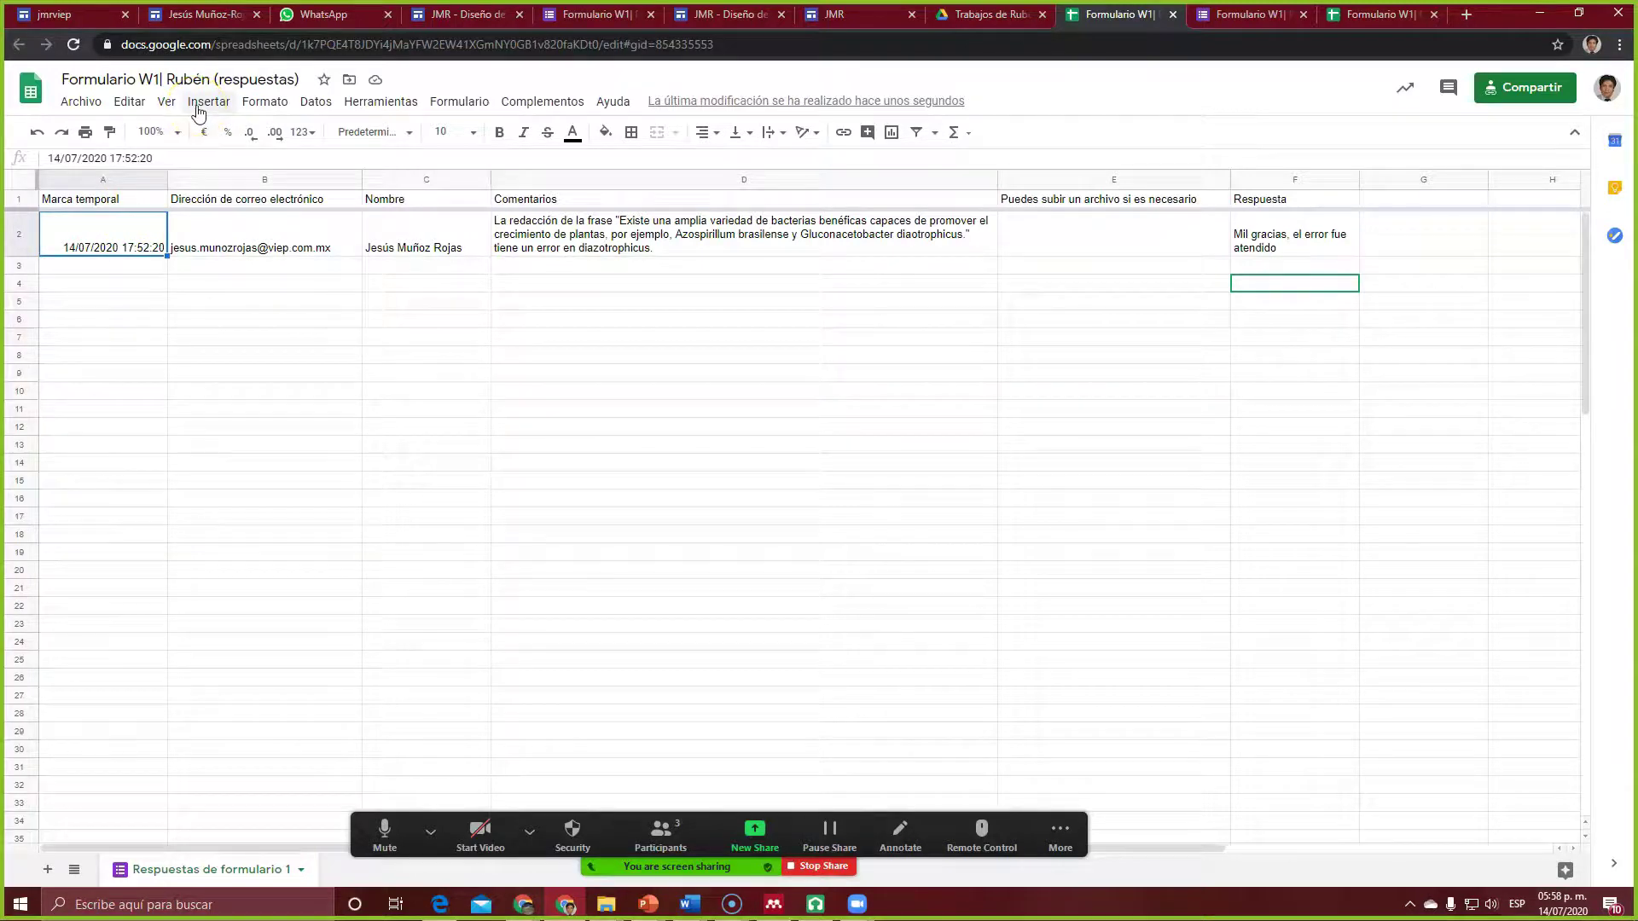
{"action": "left_click", "coordinate": [601, 135]}
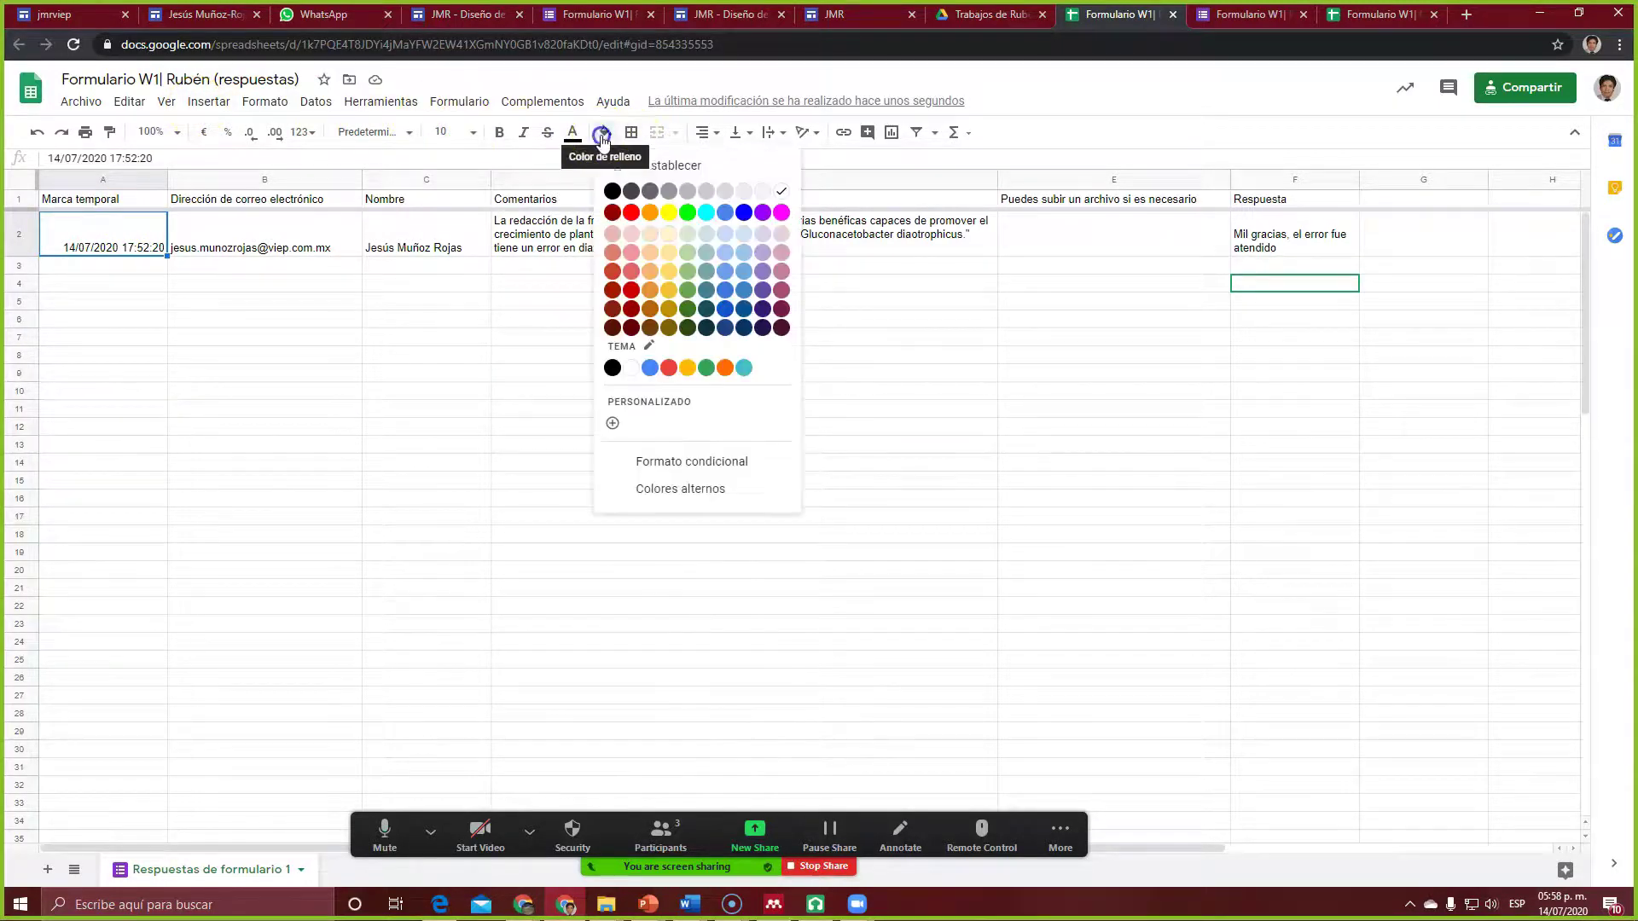
{"action": "left_click", "coordinate": [687, 211]}
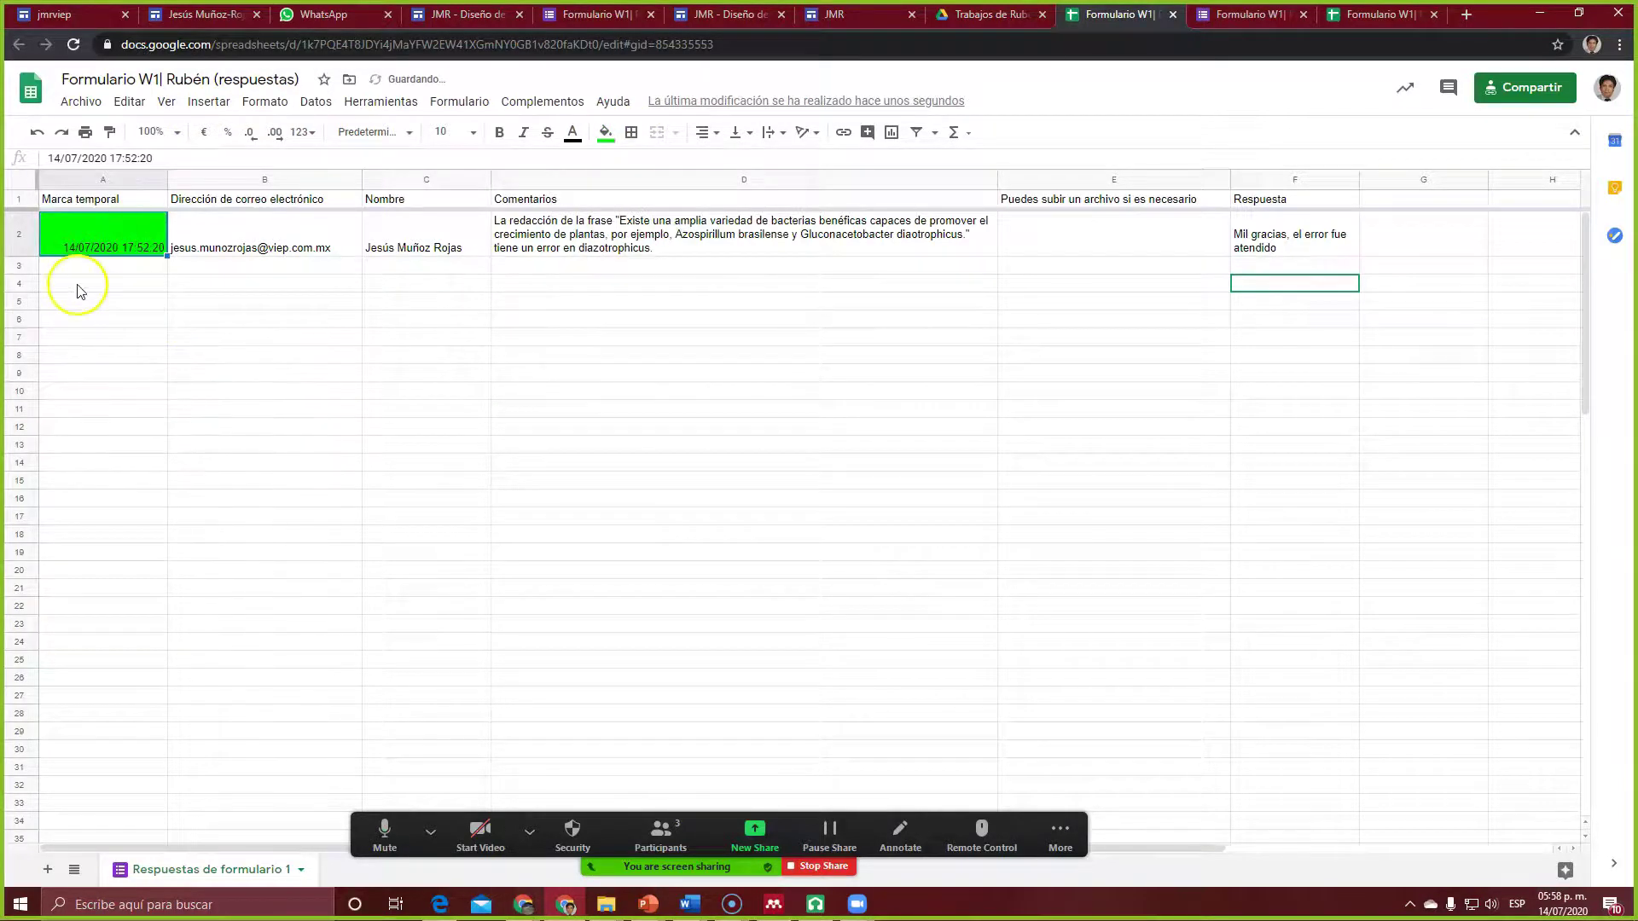
{"action": "left_click", "coordinate": [267, 265]}
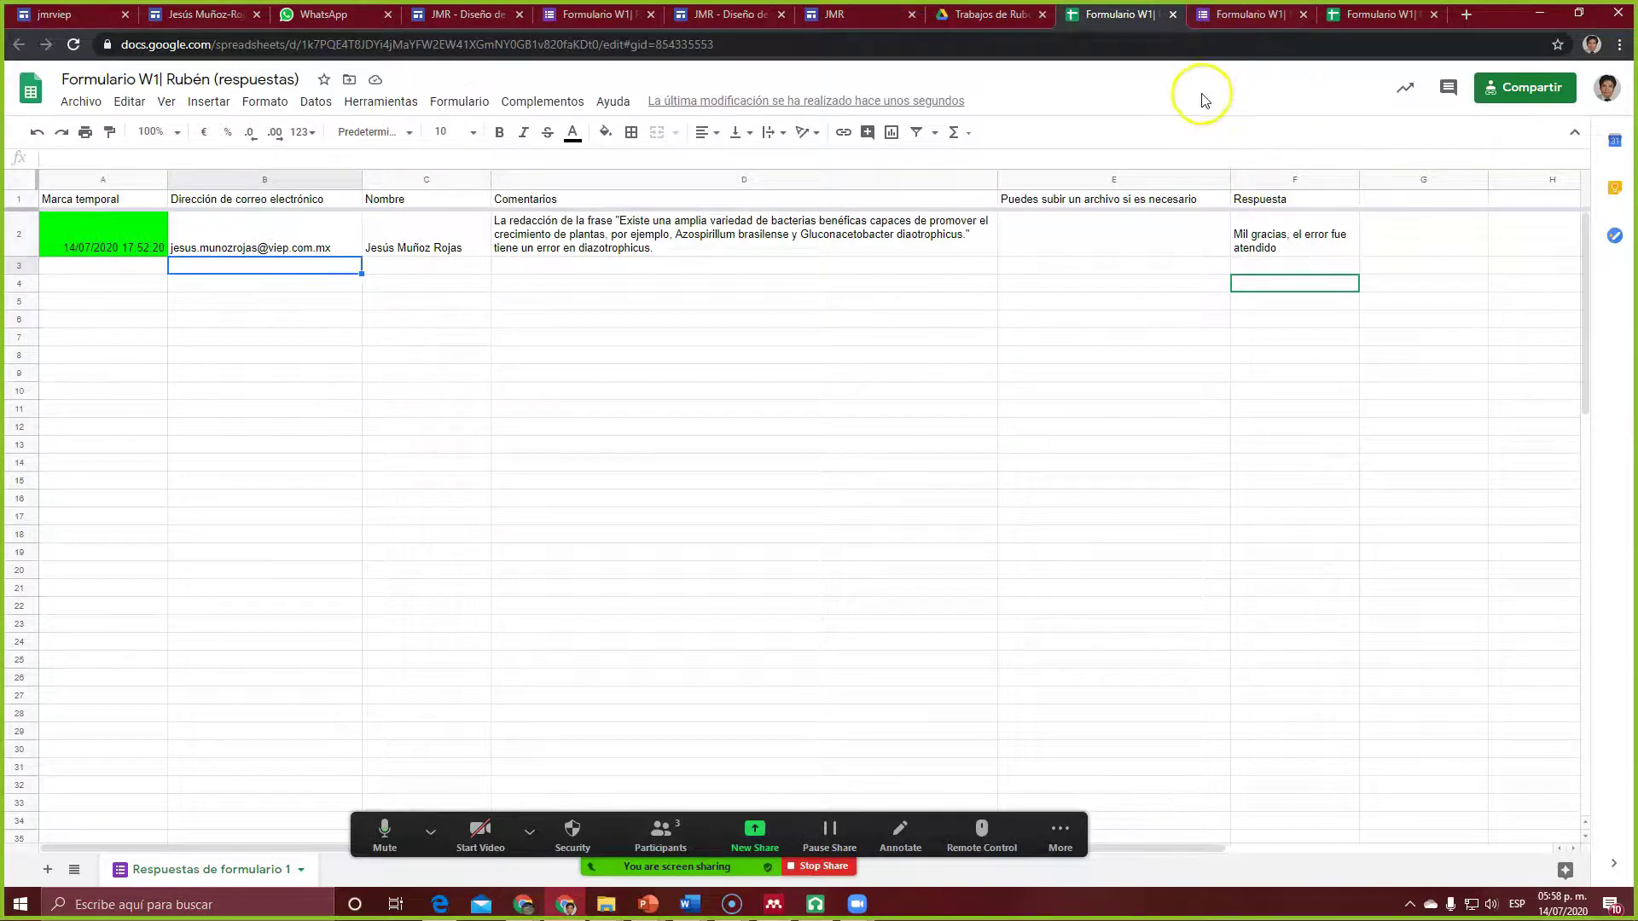
Step: Reload the site editor to confirm the embedded response sheet shows the green mark
{"action": "left_click", "coordinate": [844, 17]}
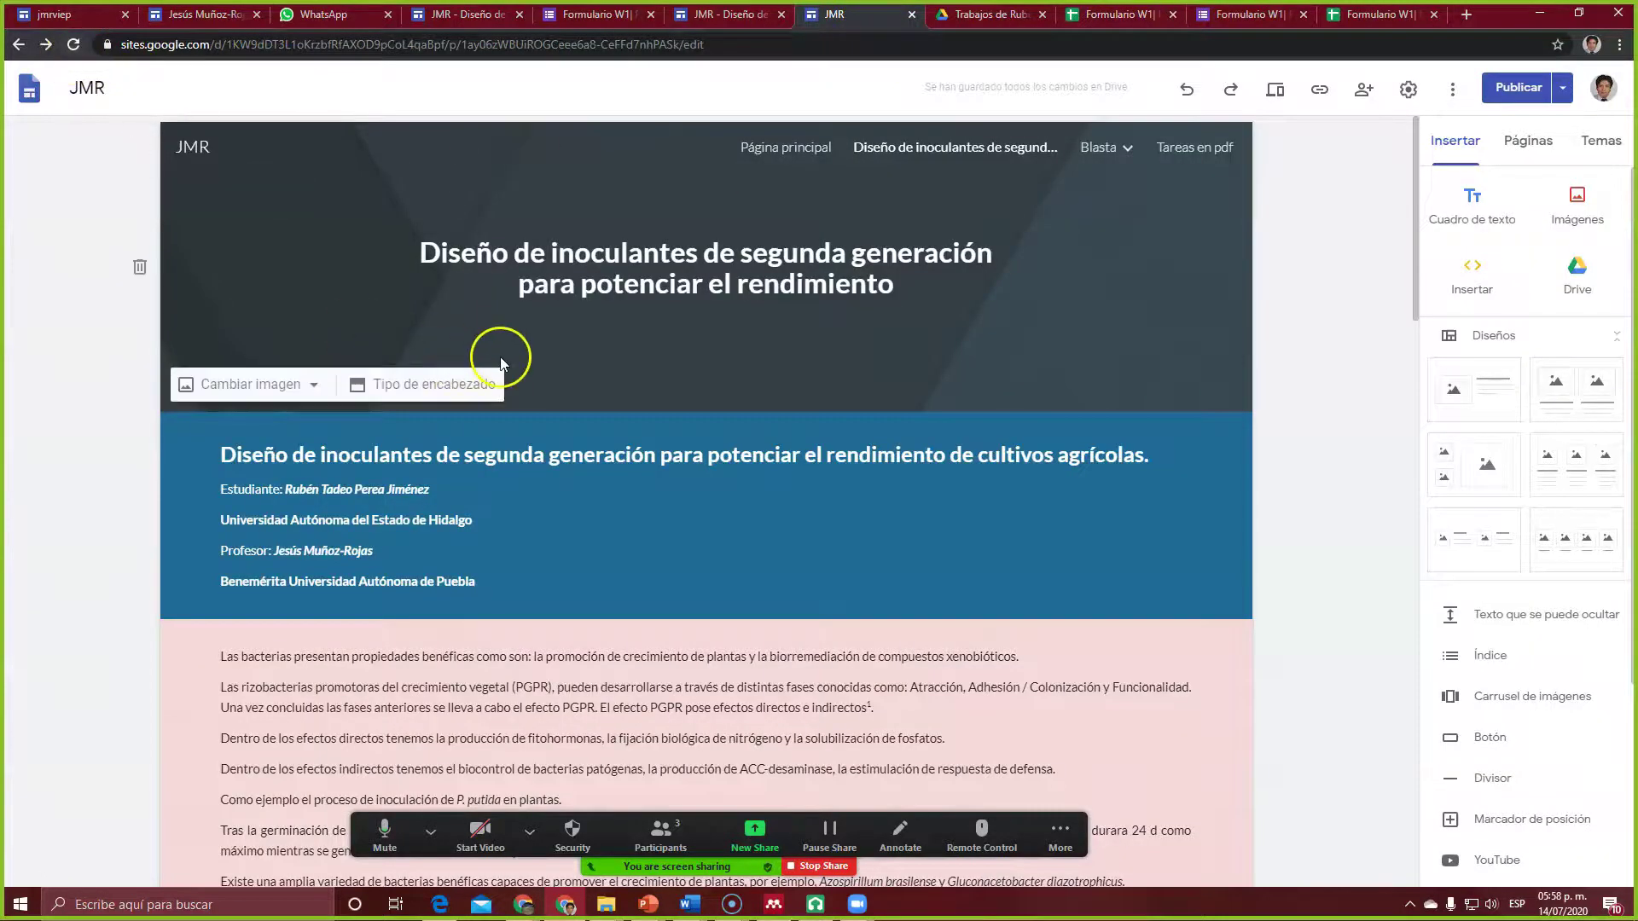
{"action": "left_click", "coordinate": [73, 45]}
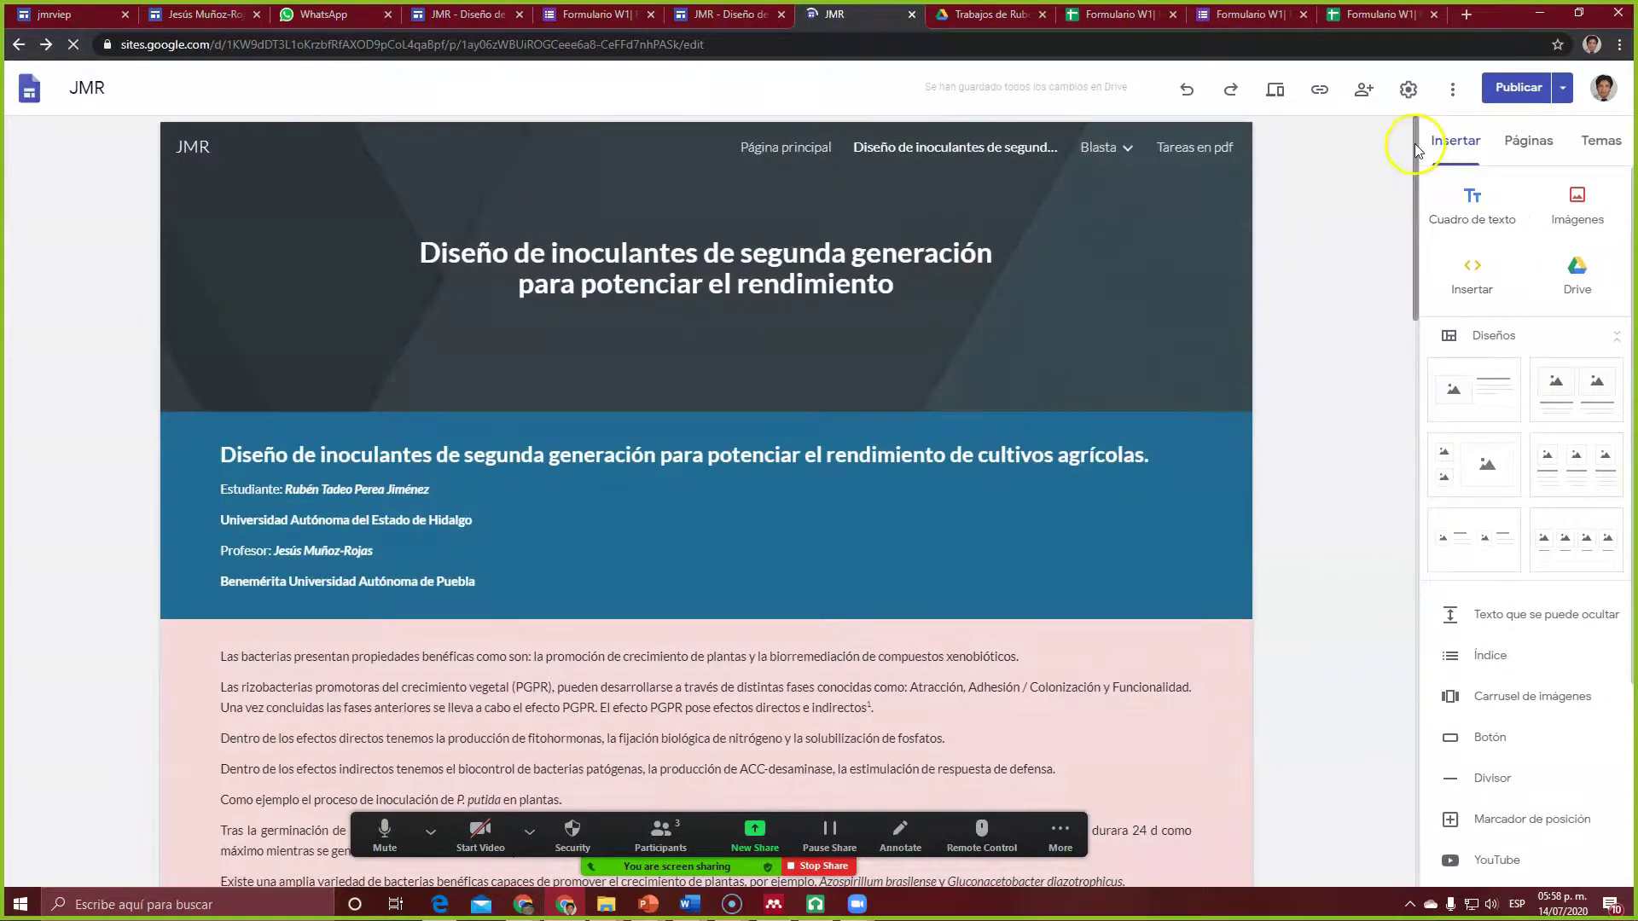
{"action": "left_click_drag", "start_coordinate": [1414, 142], "coordinate": [1426, 776]}
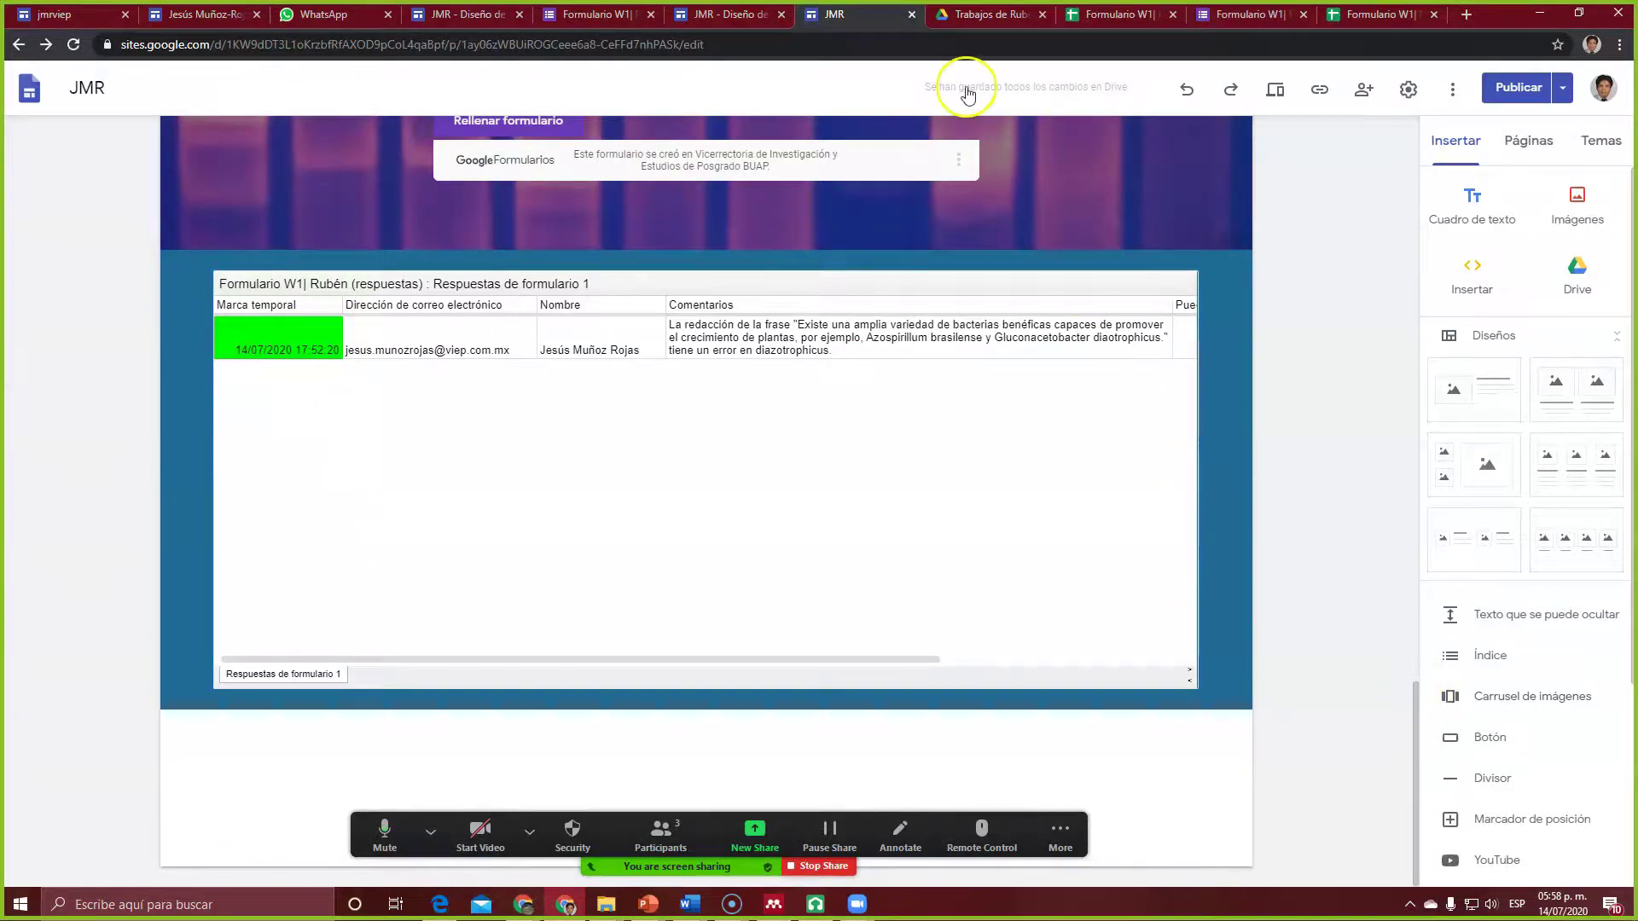
Step: Close the duplicate published-page, leftover form and response-sheet browser tabs
{"action": "left_click", "coordinate": [734, 22]}
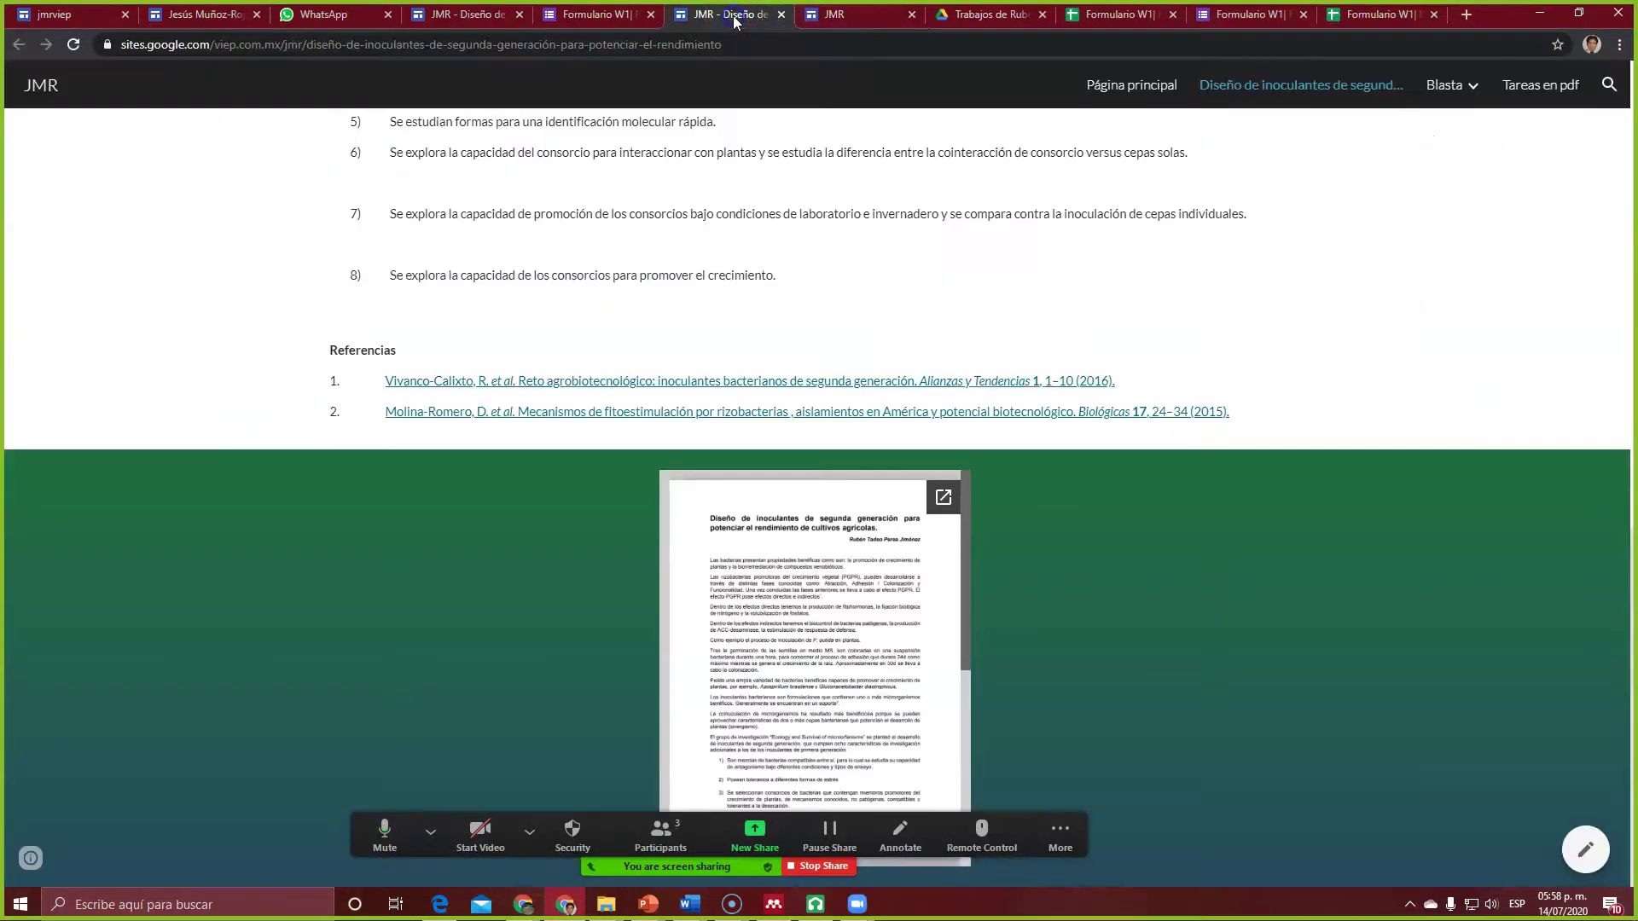
{"action": "left_click", "coordinate": [782, 14]}
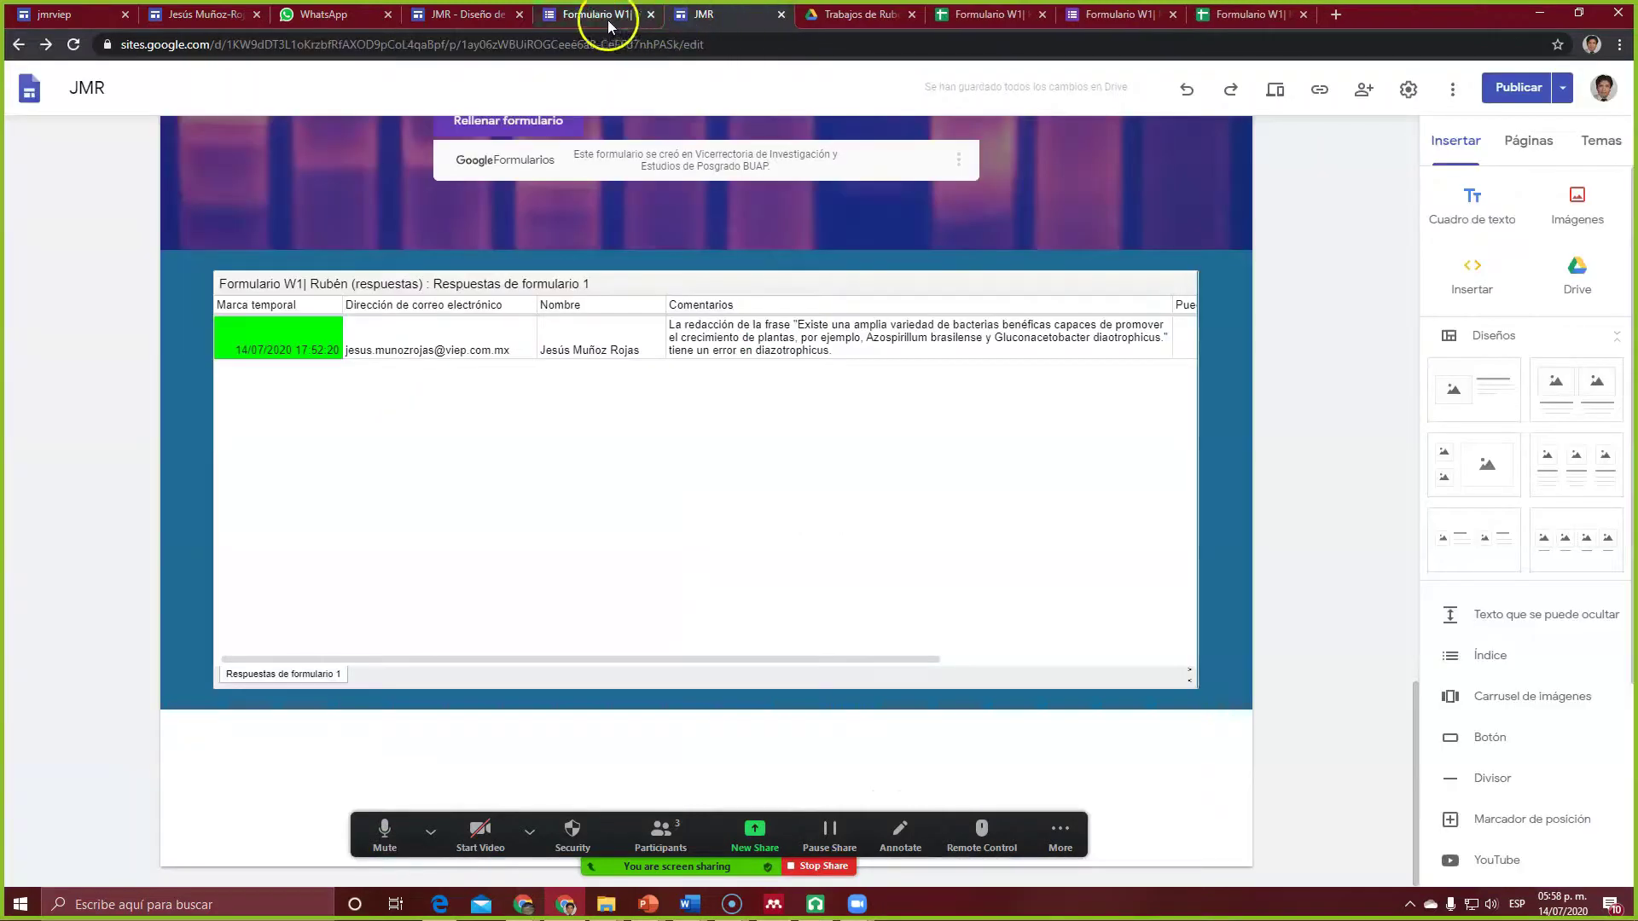
{"action": "left_click", "coordinate": [652, 15]}
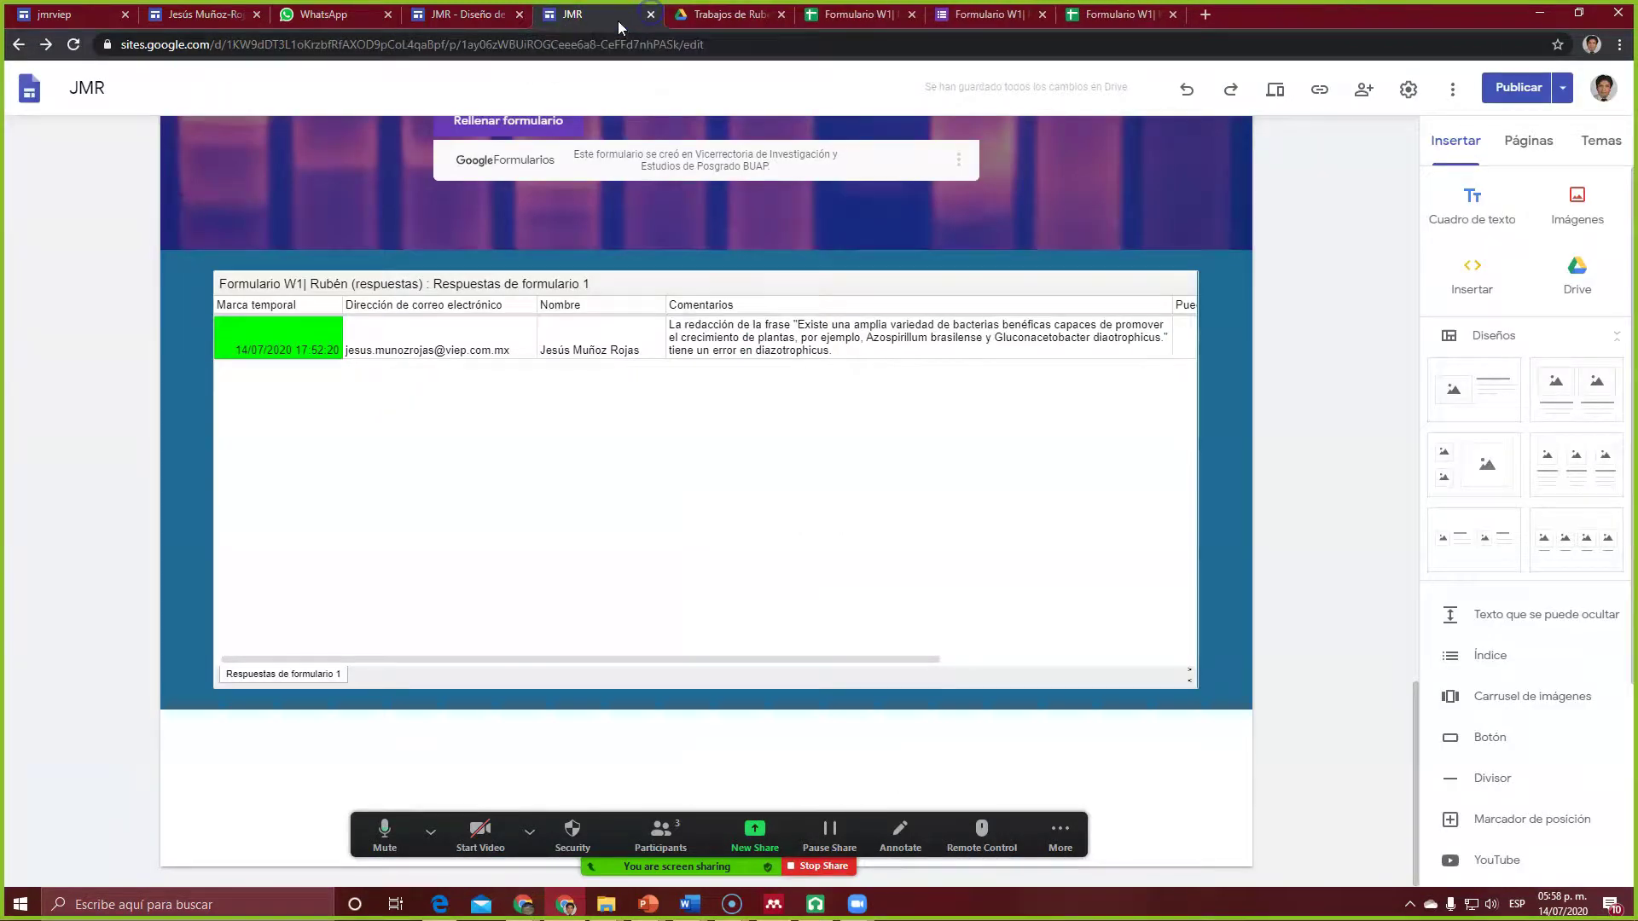
{"action": "left_click", "coordinate": [911, 14]}
{"action": "left_click", "coordinate": [911, 14]}
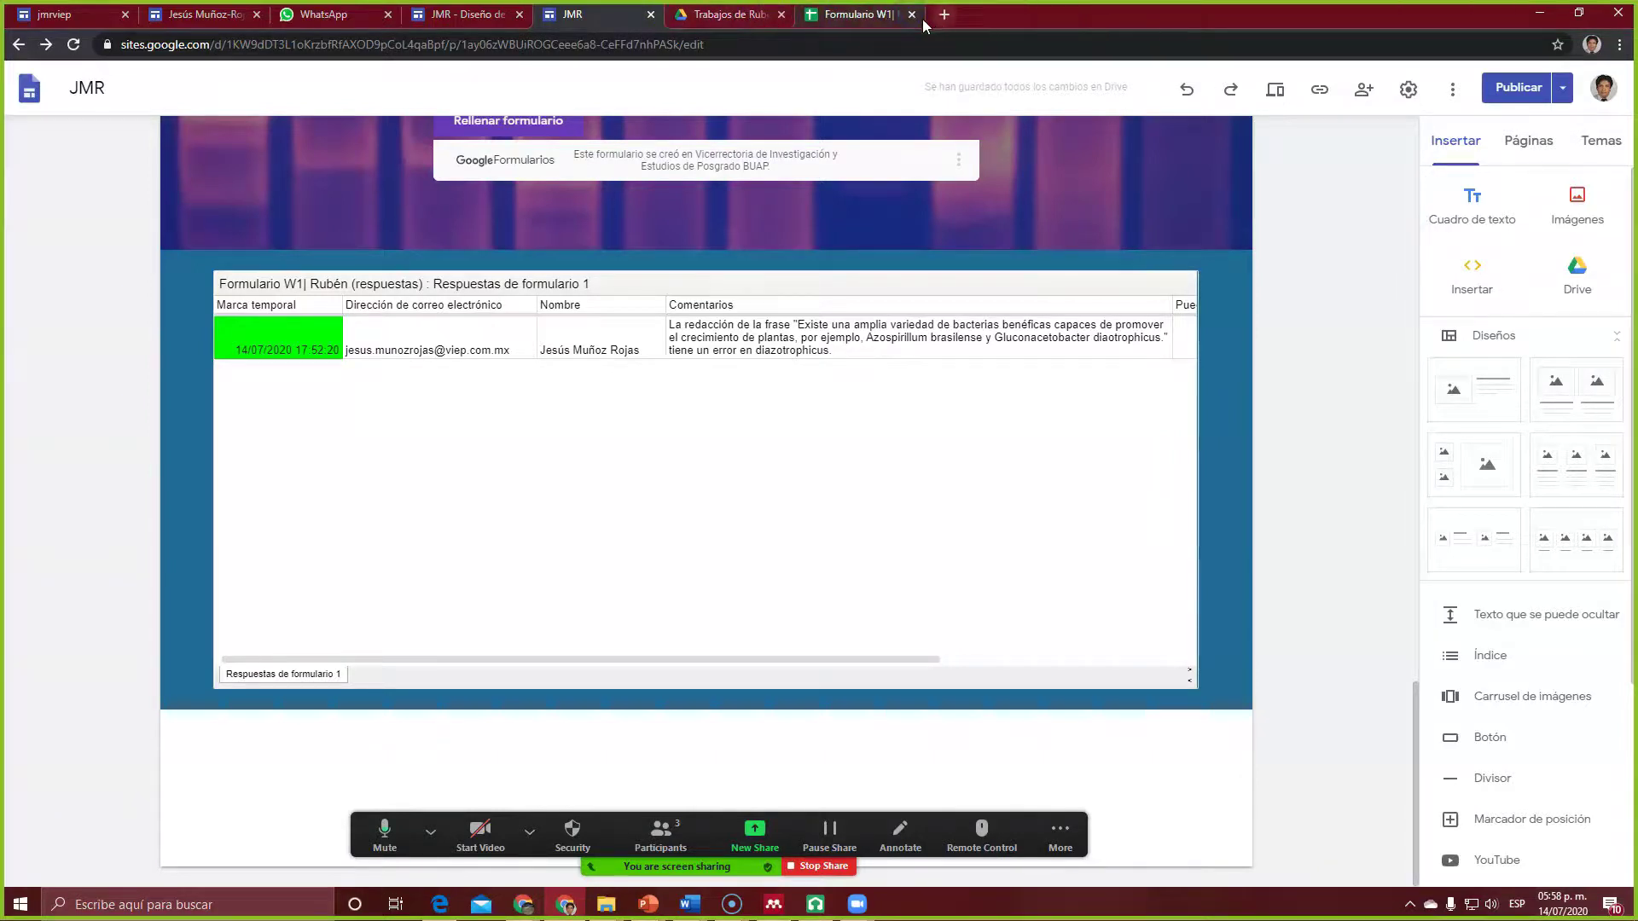
{"action": "left_click", "coordinate": [912, 14]}
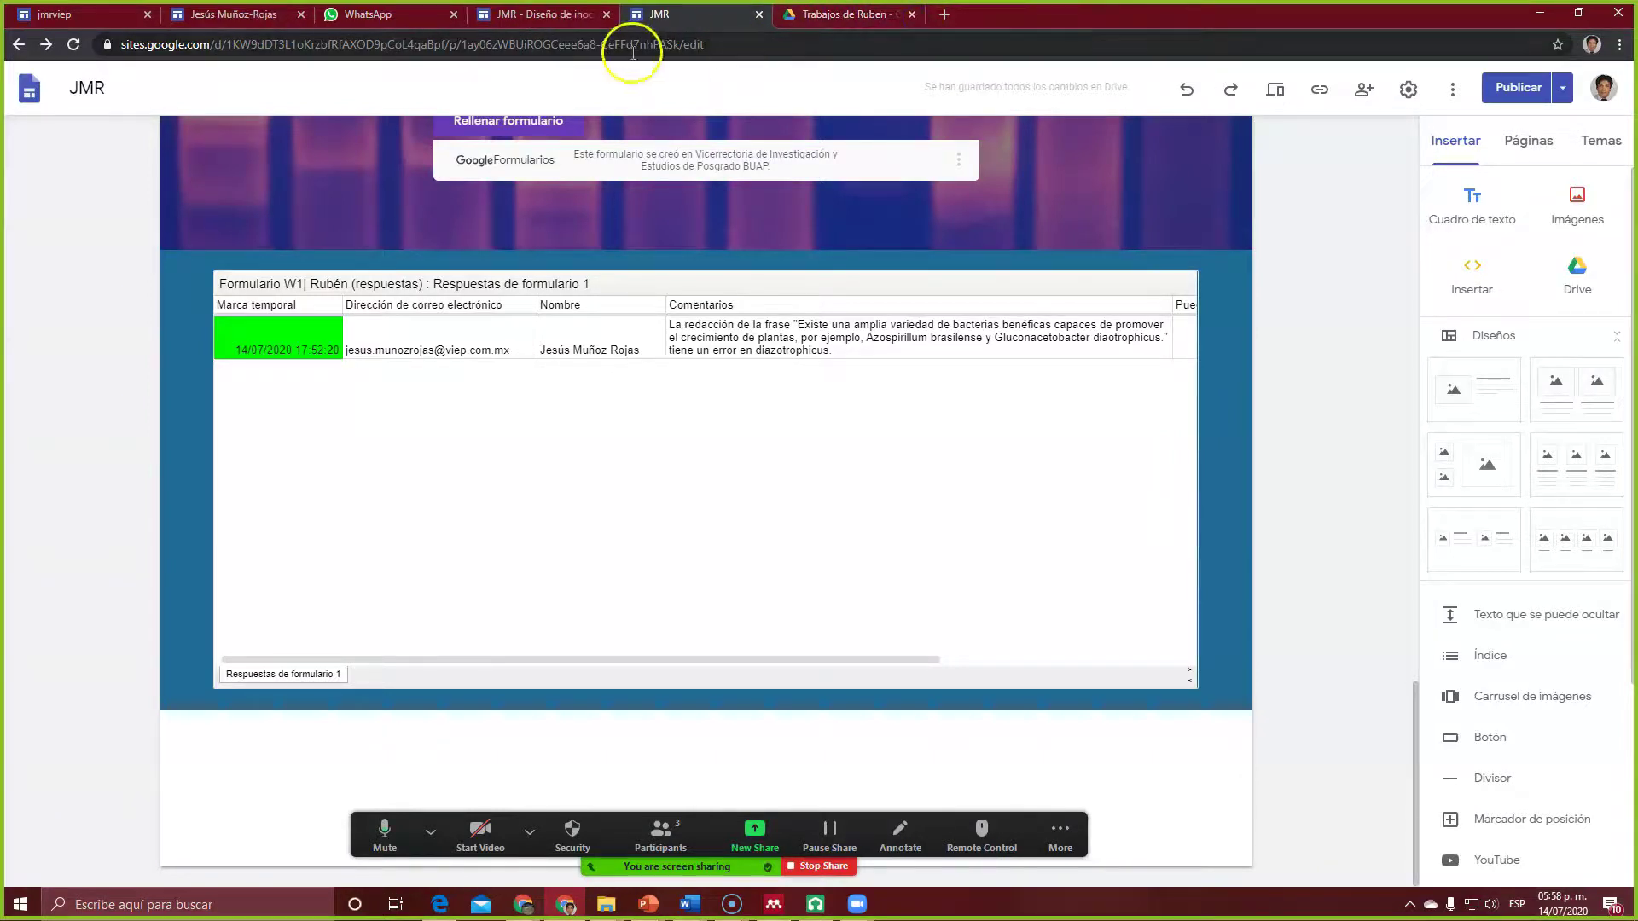
{"action": "left_click", "coordinate": [531, 18]}
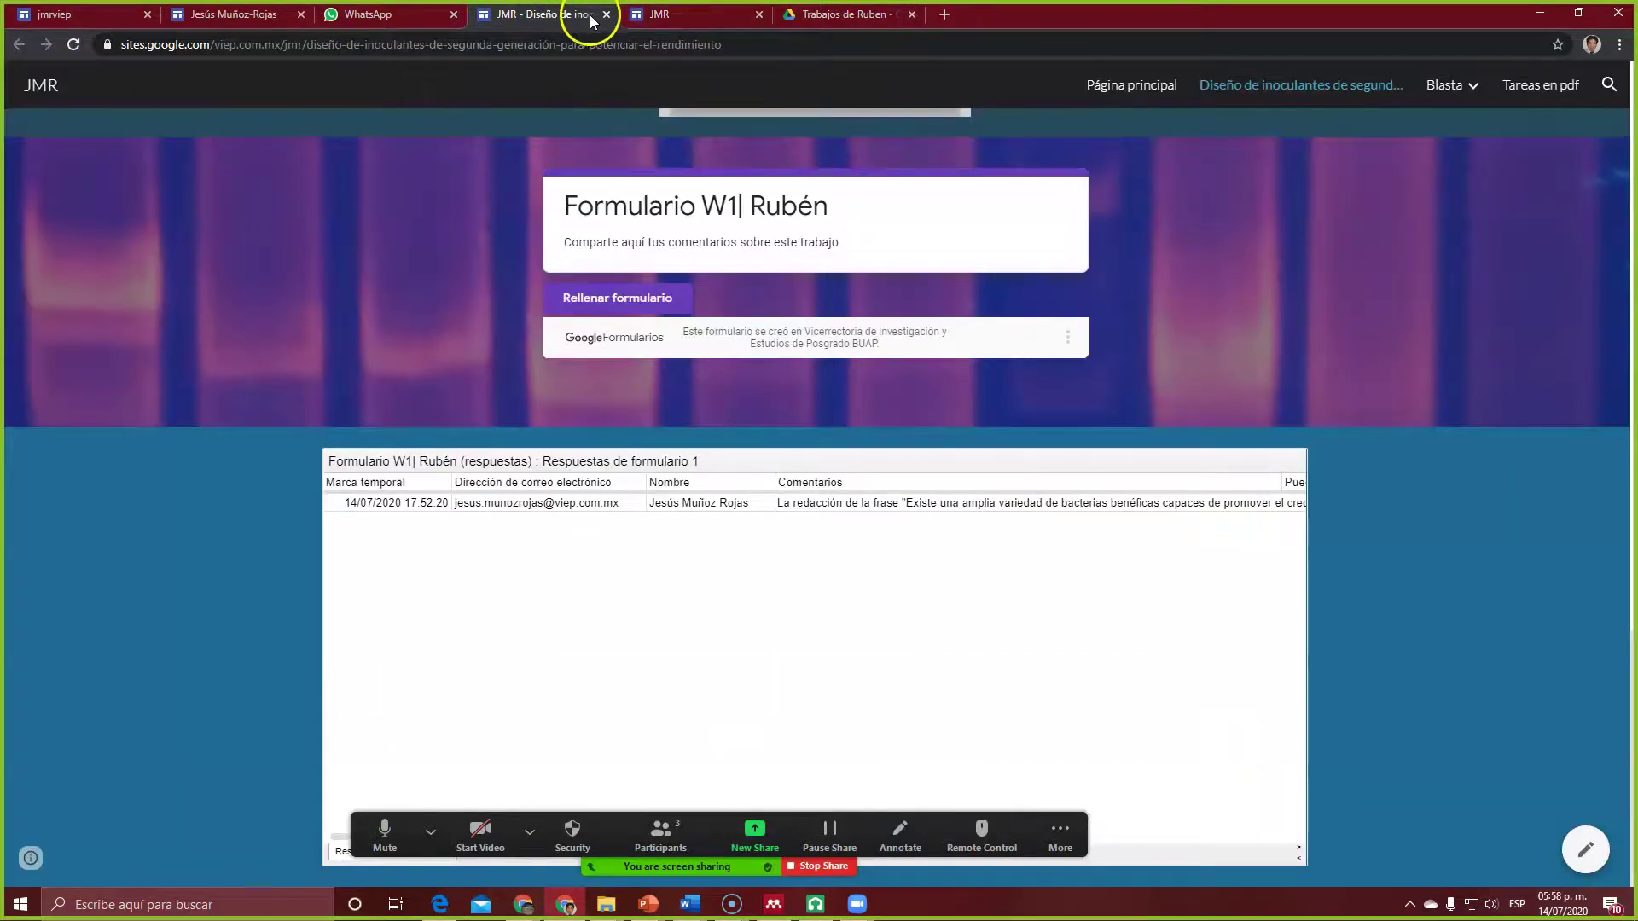
{"action": "left_click", "coordinate": [687, 16]}
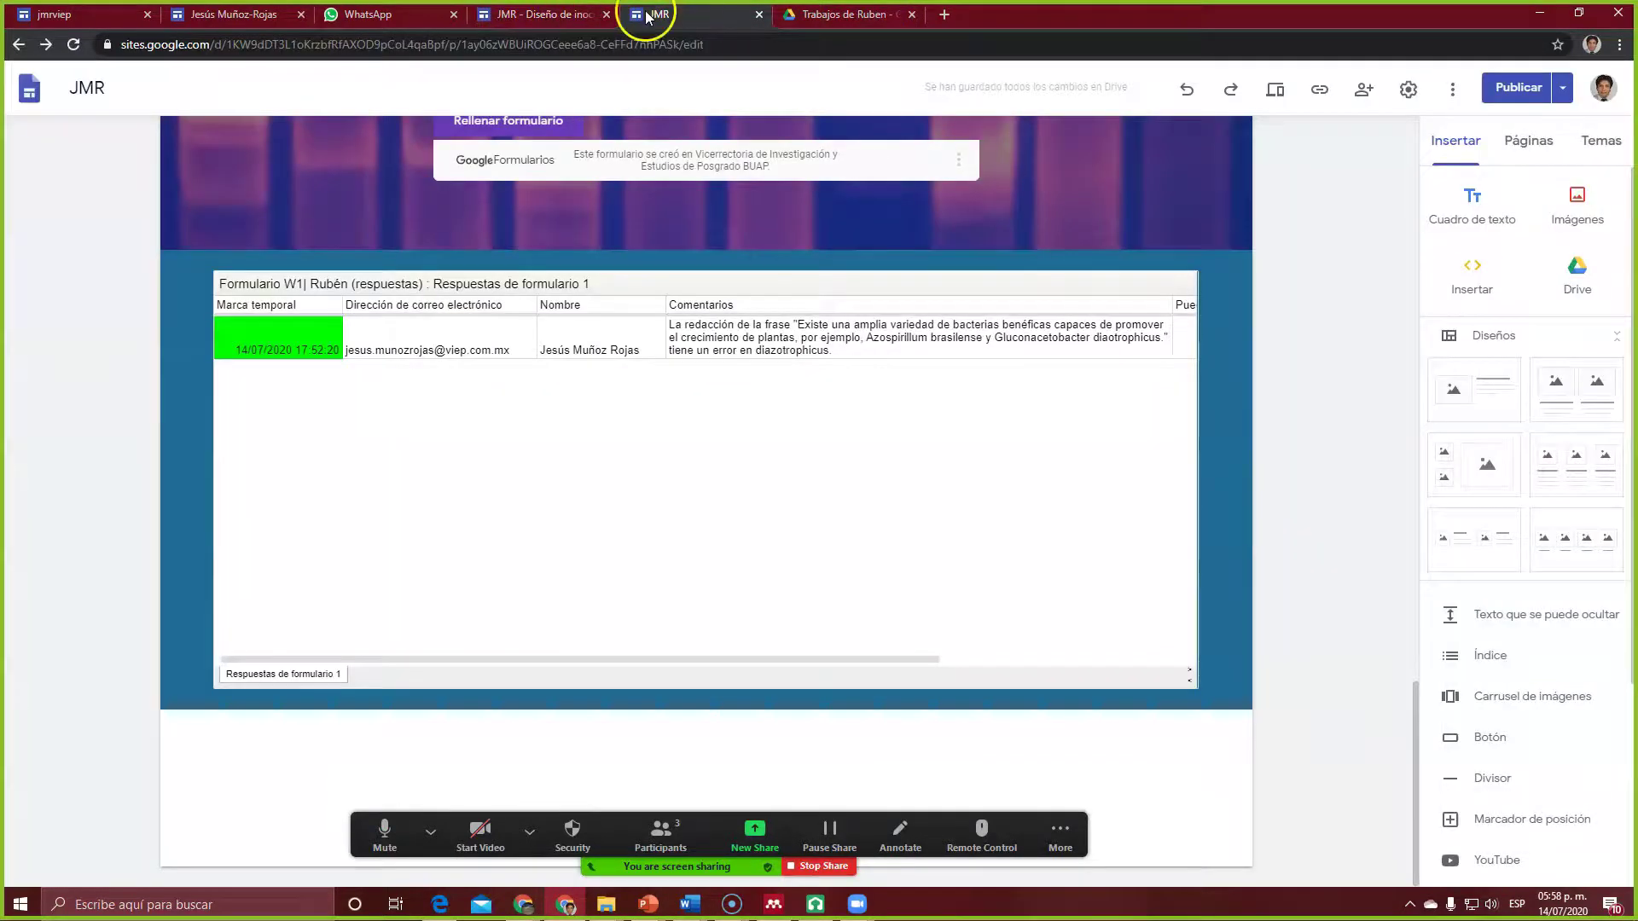
{"action": "left_click", "coordinate": [607, 15]}
{"action": "left_click", "coordinate": [391, 16]}
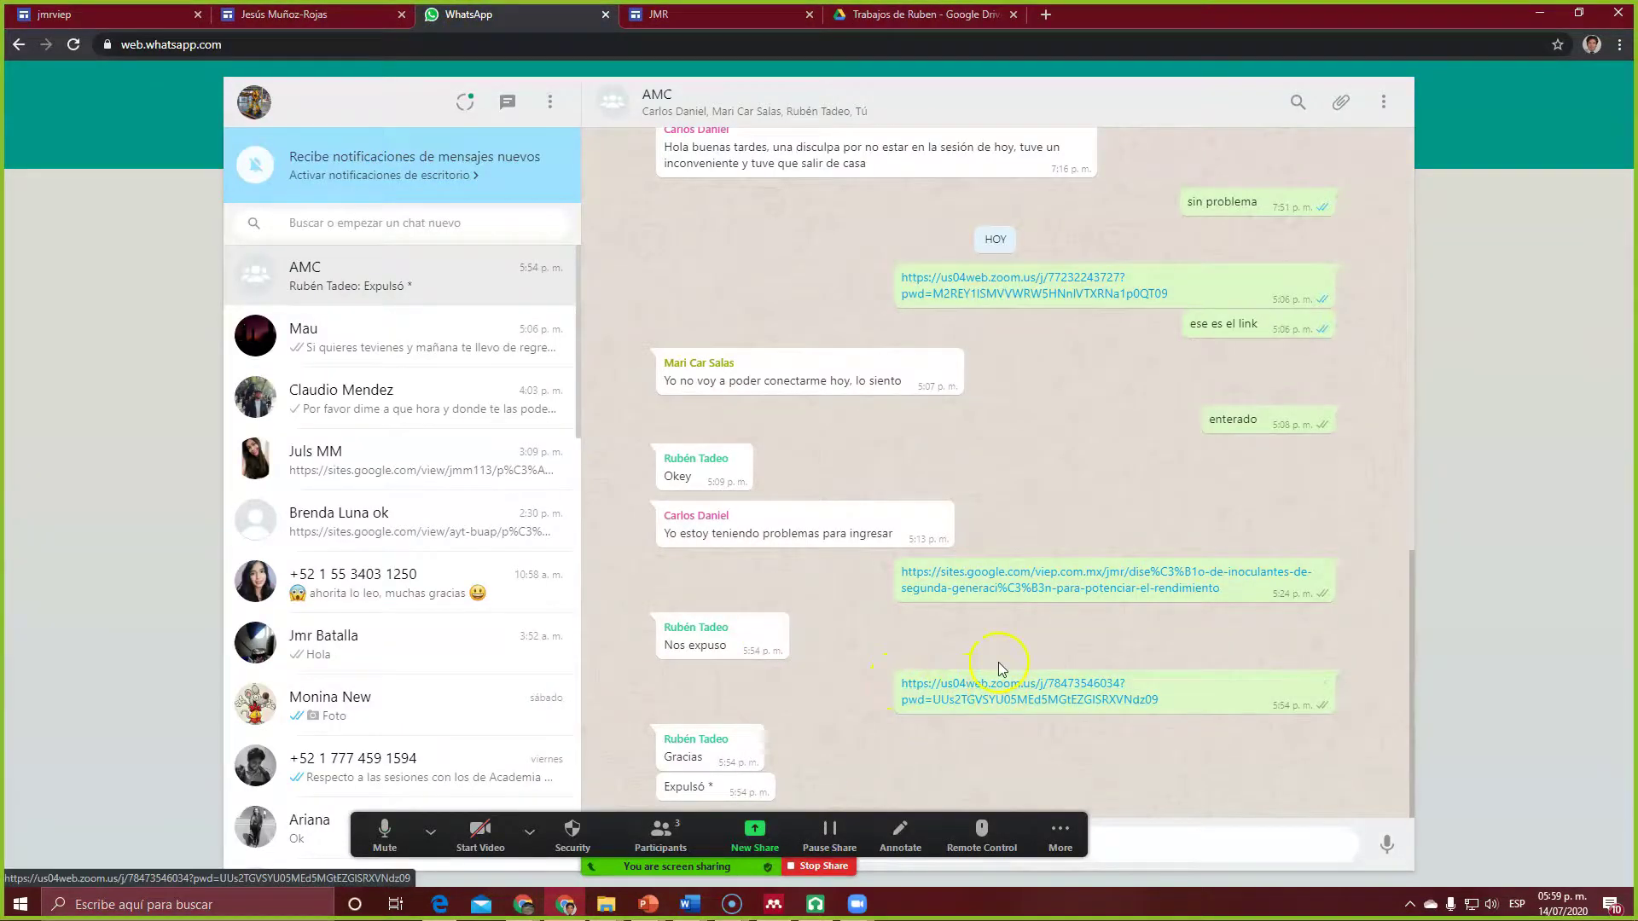
Step: Open the shared sites.google.com link from WhatsApp and scroll through the published page
{"action": "left_click", "coordinate": [983, 583]}
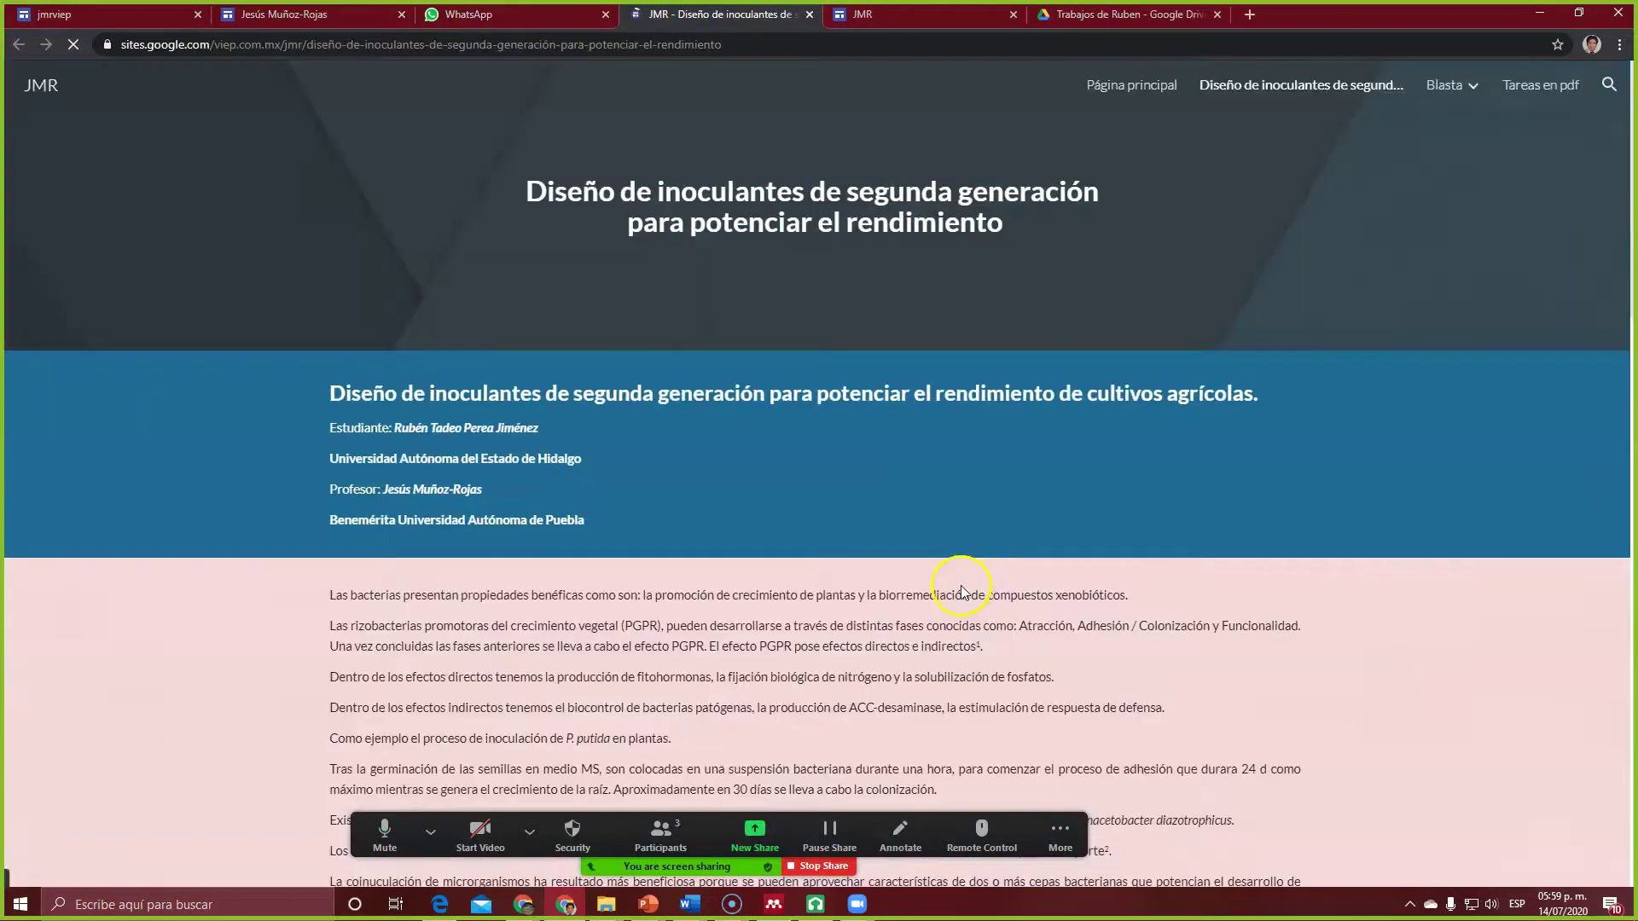
{"action": "scroll", "coordinate": [693, 417], "scroll_direction": "down", "scroll_amount": 15}
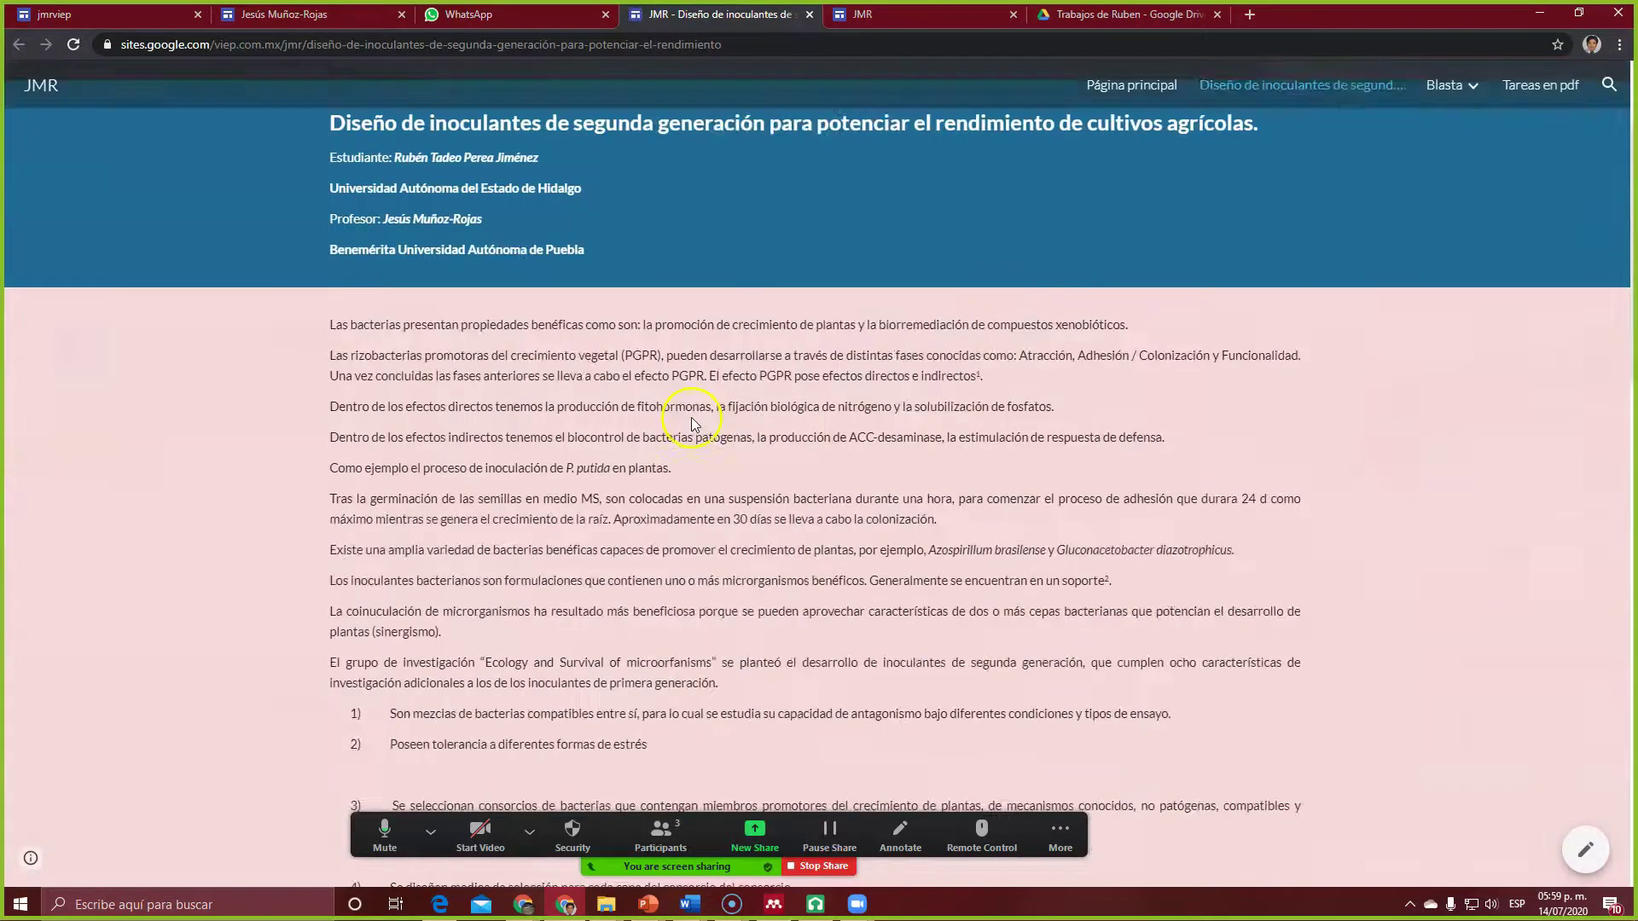
{"action": "scroll", "coordinate": [683, 413], "scroll_direction": "up", "scroll_amount": 4}
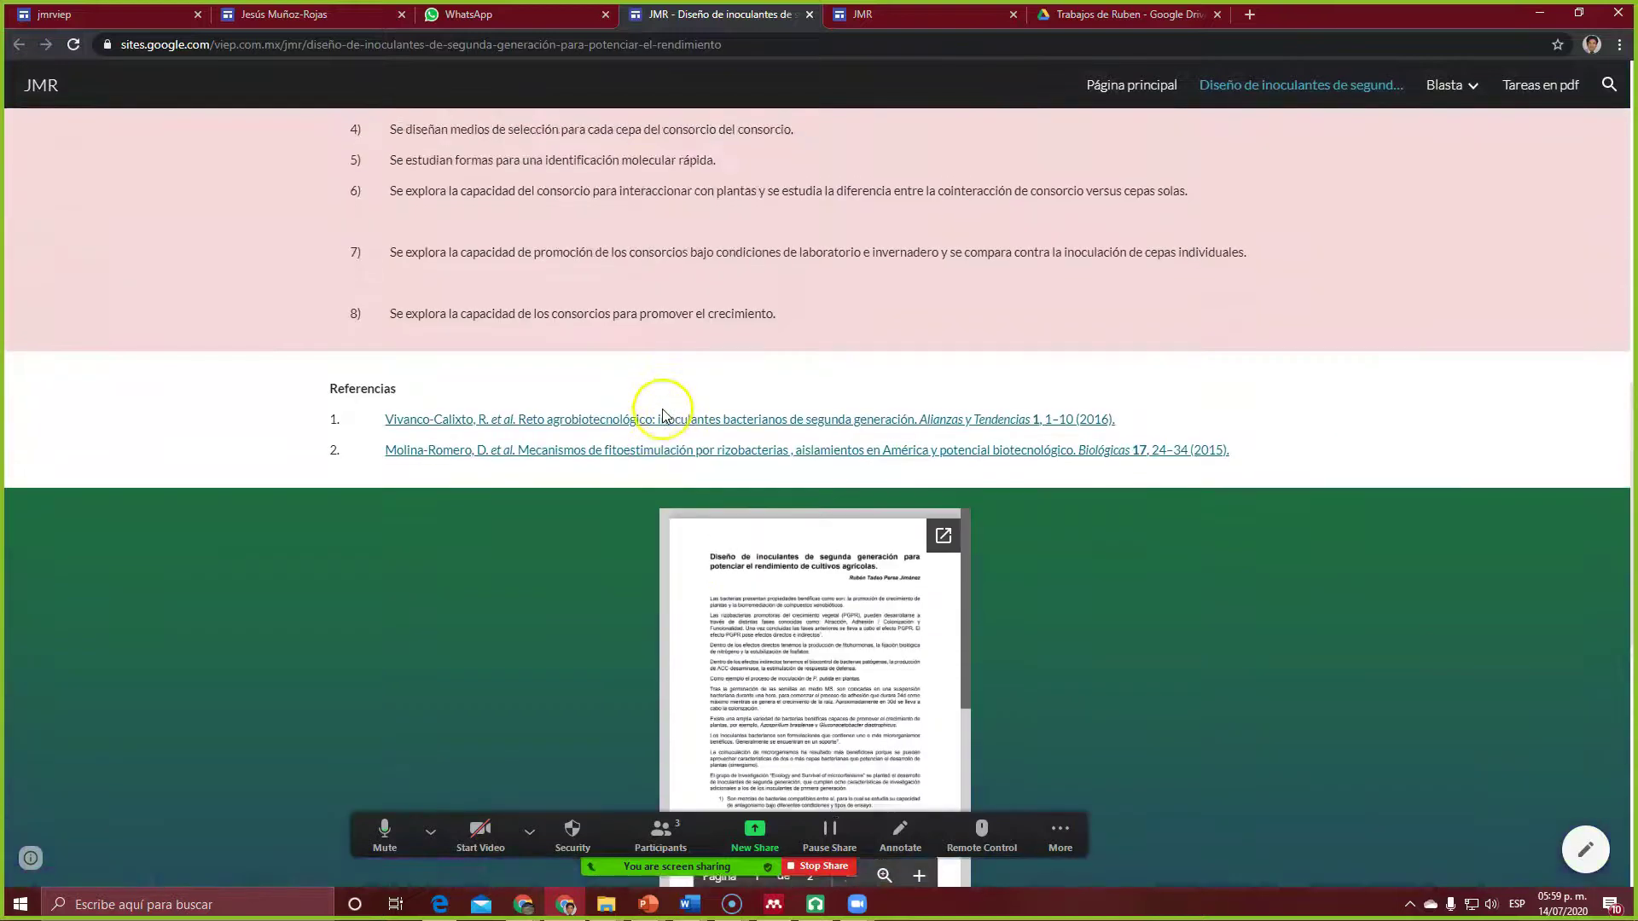
{"action": "scroll", "coordinate": [662, 406], "scroll_direction": "down", "scroll_amount": 9}
{"action": "scroll", "coordinate": [623, 416], "scroll_direction": "down", "scroll_amount": 1}
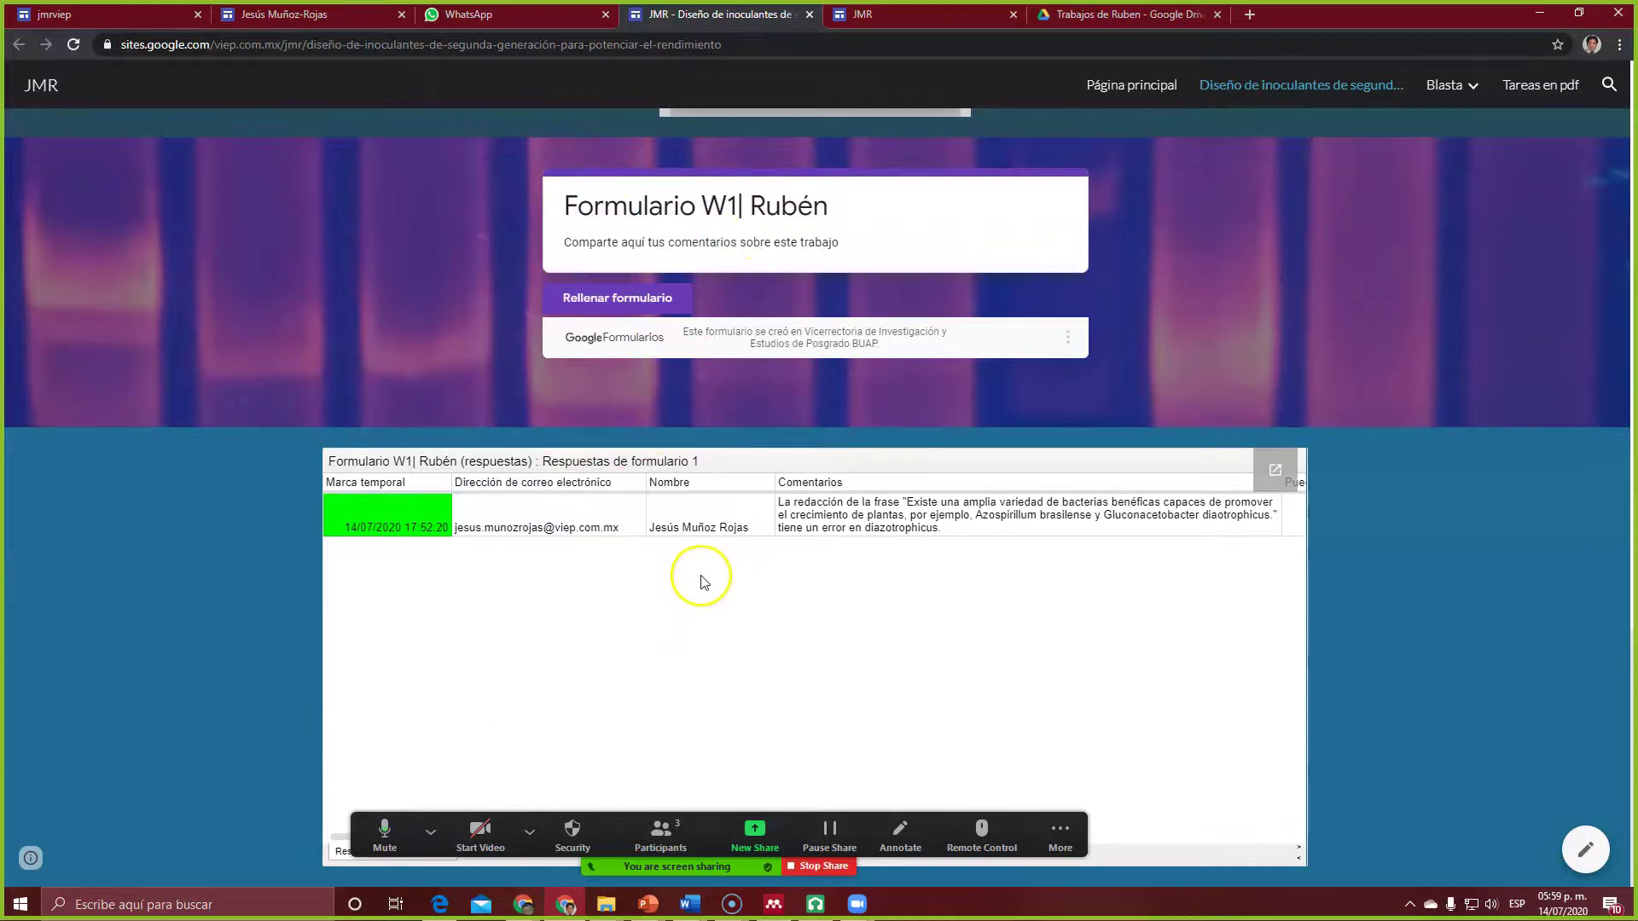
{"action": "scroll", "coordinate": [682, 584], "scroll_direction": "up", "scroll_amount": 1}
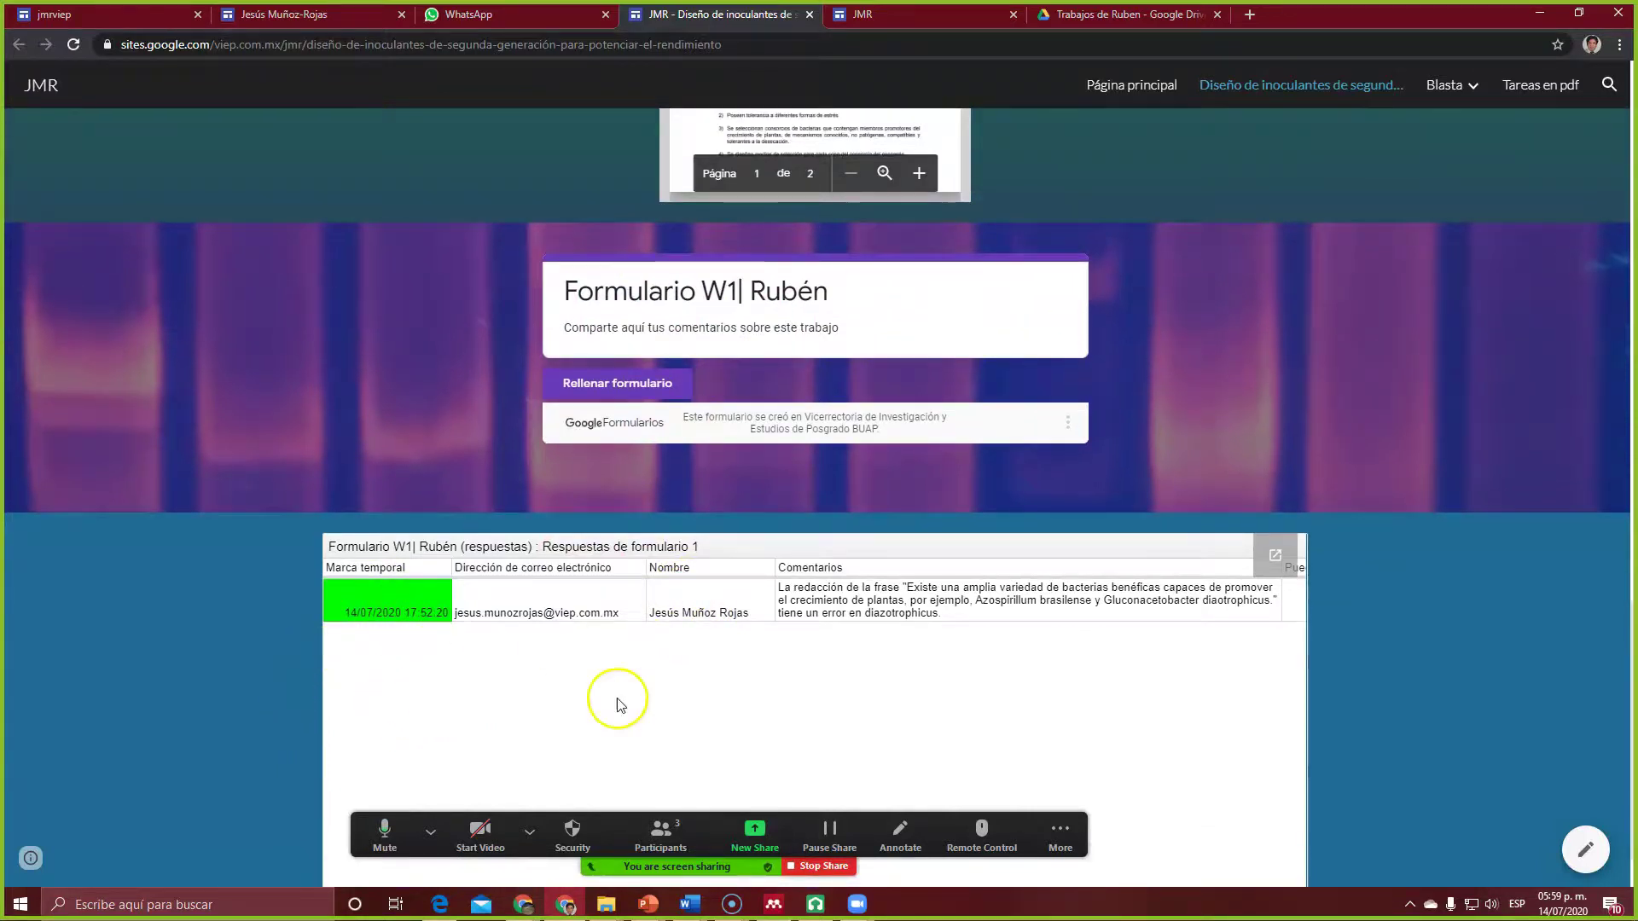
{"action": "scroll", "coordinate": [720, 643], "scroll_direction": "up", "scroll_amount": 10}
{"action": "scroll", "coordinate": [721, 649], "scroll_direction": "up", "scroll_amount": 8}
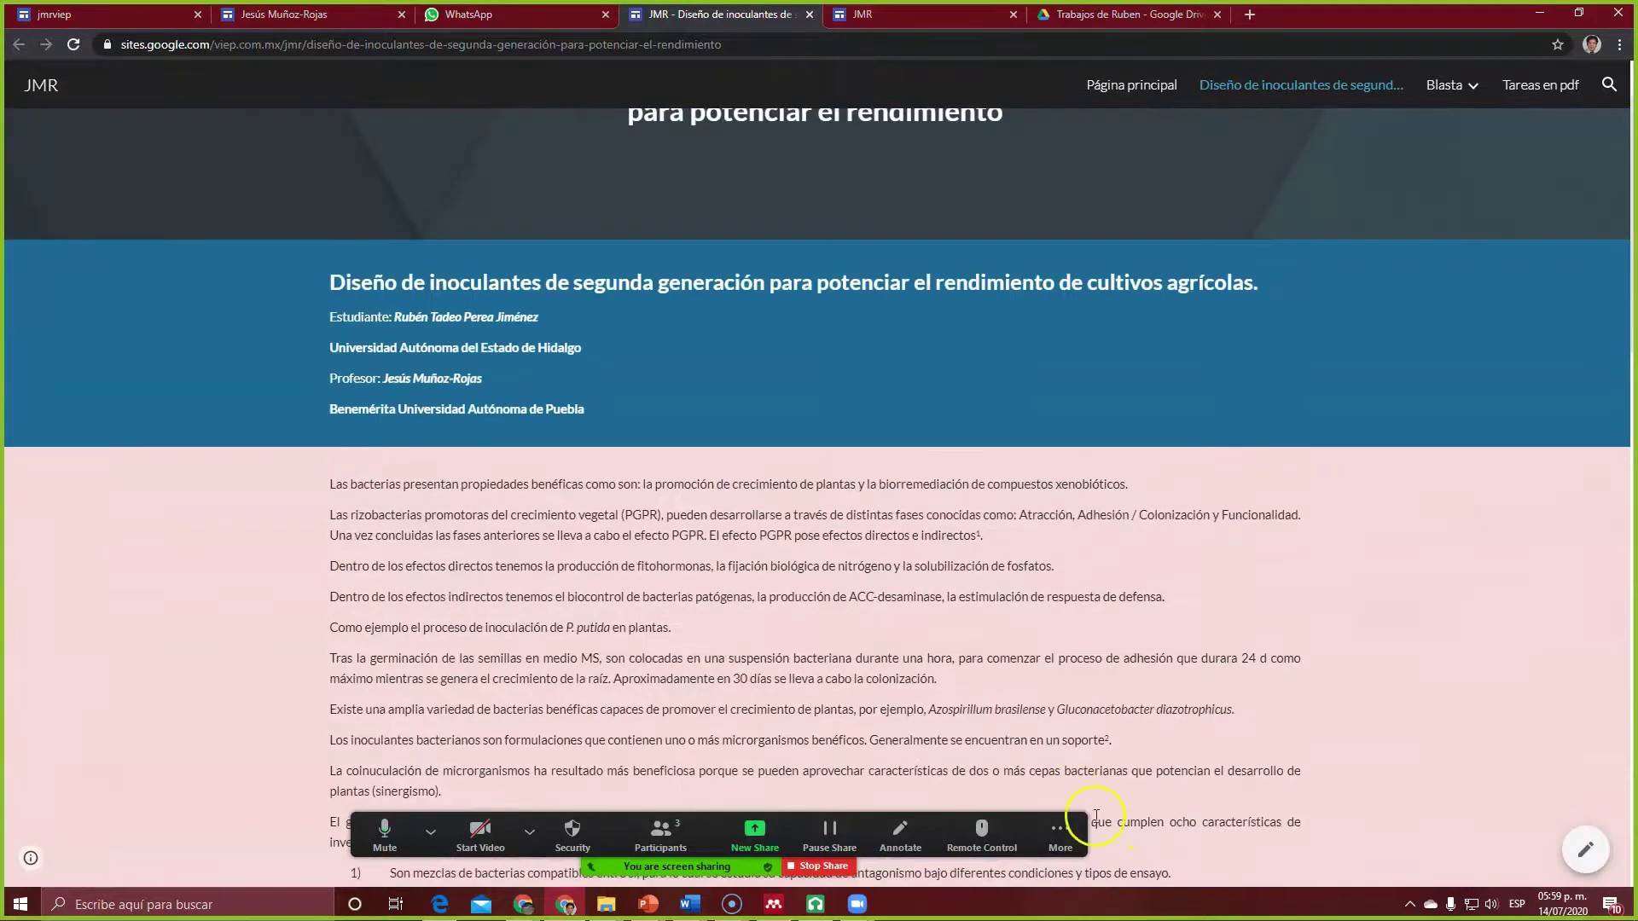
Step: Check the embedded form and green-highlighted response sheet, then select the page's URL
{"action": "left_click", "coordinate": [1061, 828]}
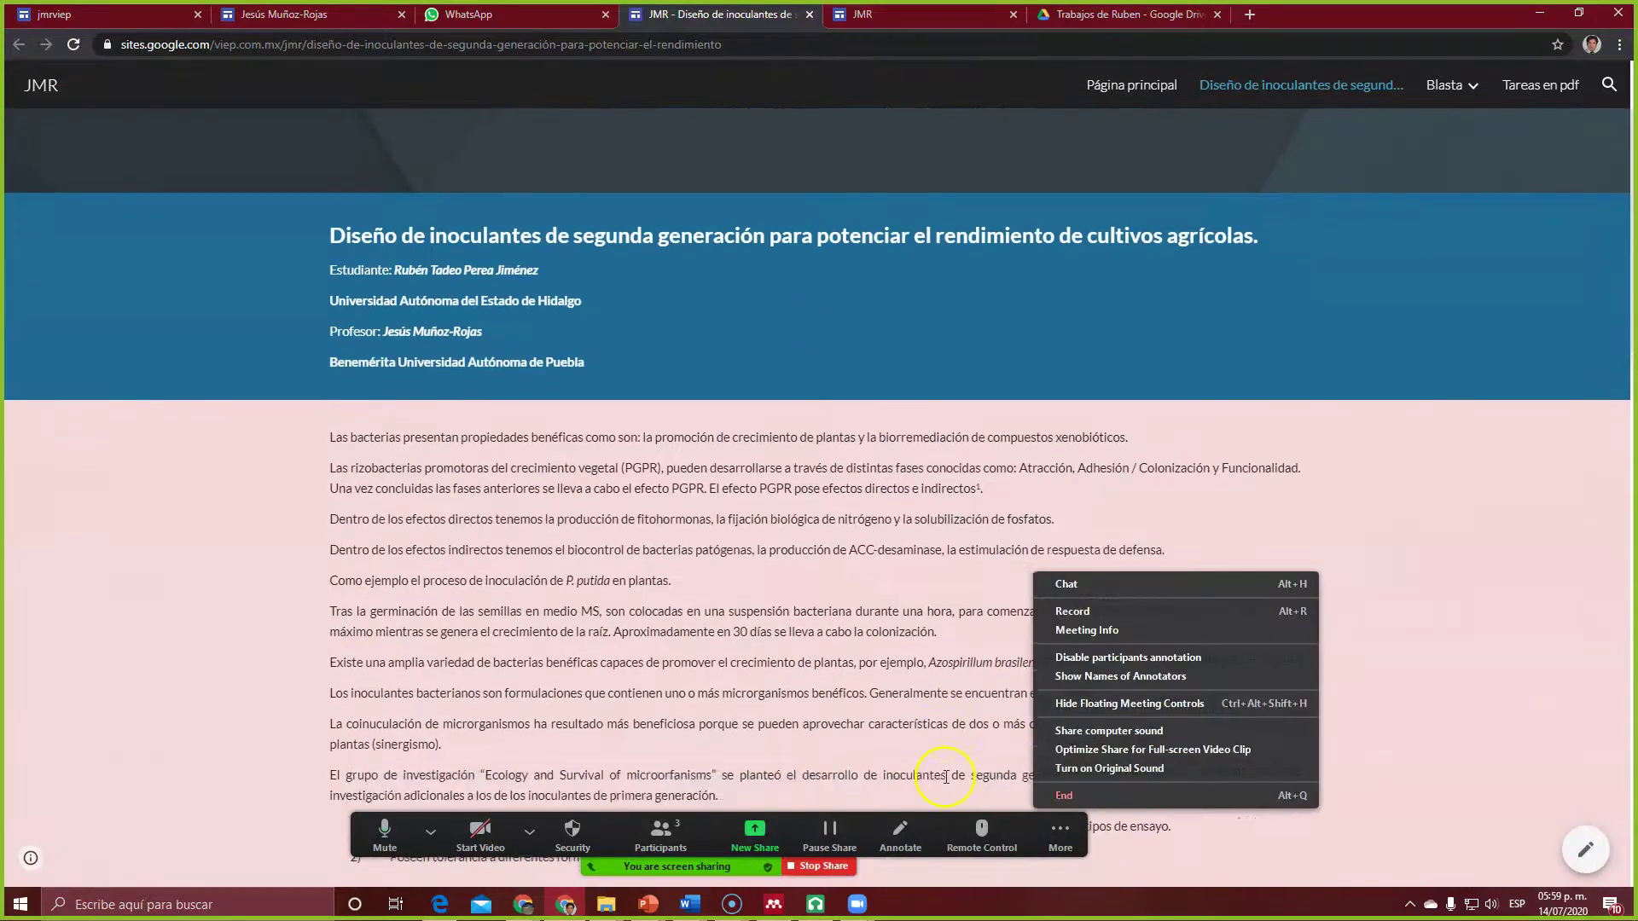
{"action": "scroll", "coordinate": [944, 771], "scroll_direction": "down", "scroll_amount": 3}
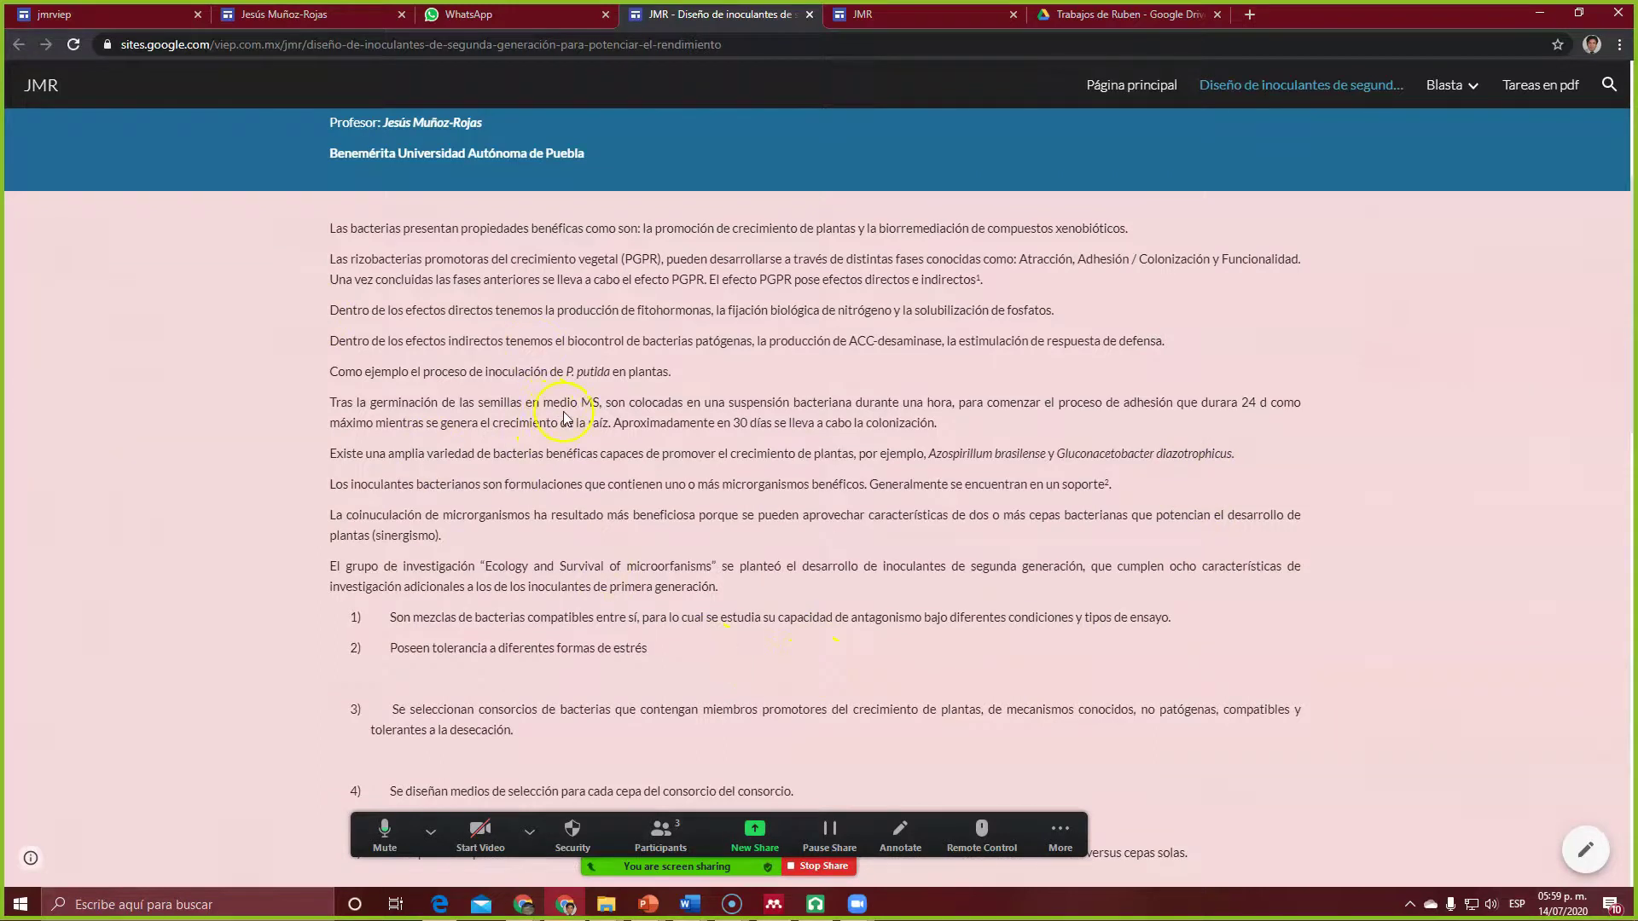
{"action": "scroll", "coordinate": [1143, 658], "scroll_direction": "down", "scroll_amount": 7}
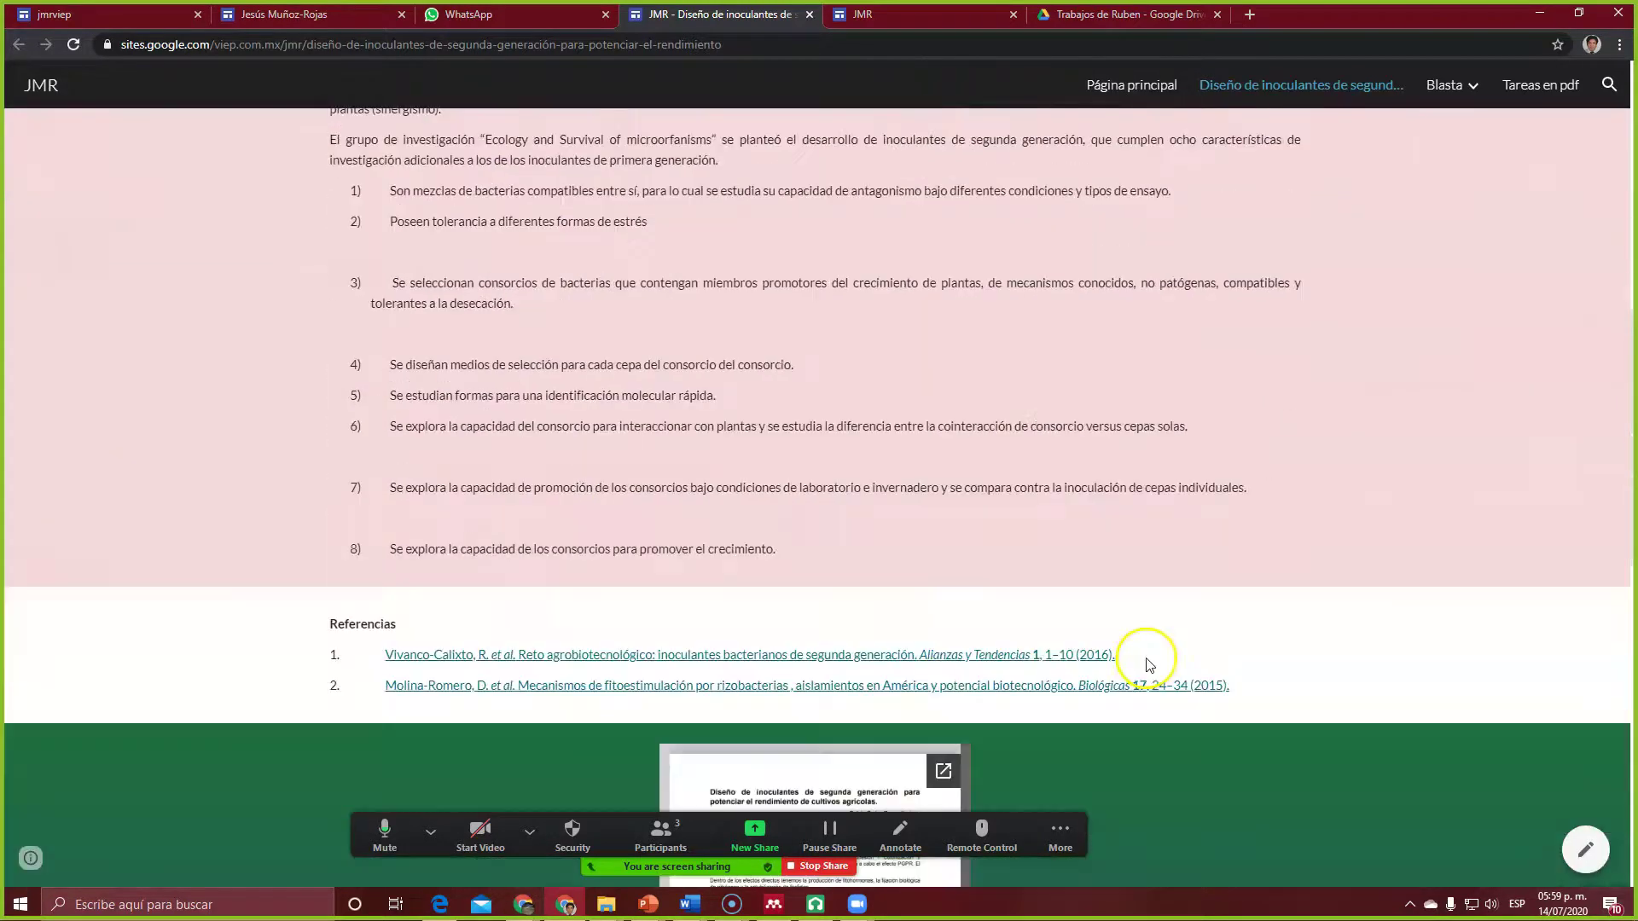
{"action": "scroll", "coordinate": [1144, 661], "scroll_direction": "up", "scroll_amount": 12}
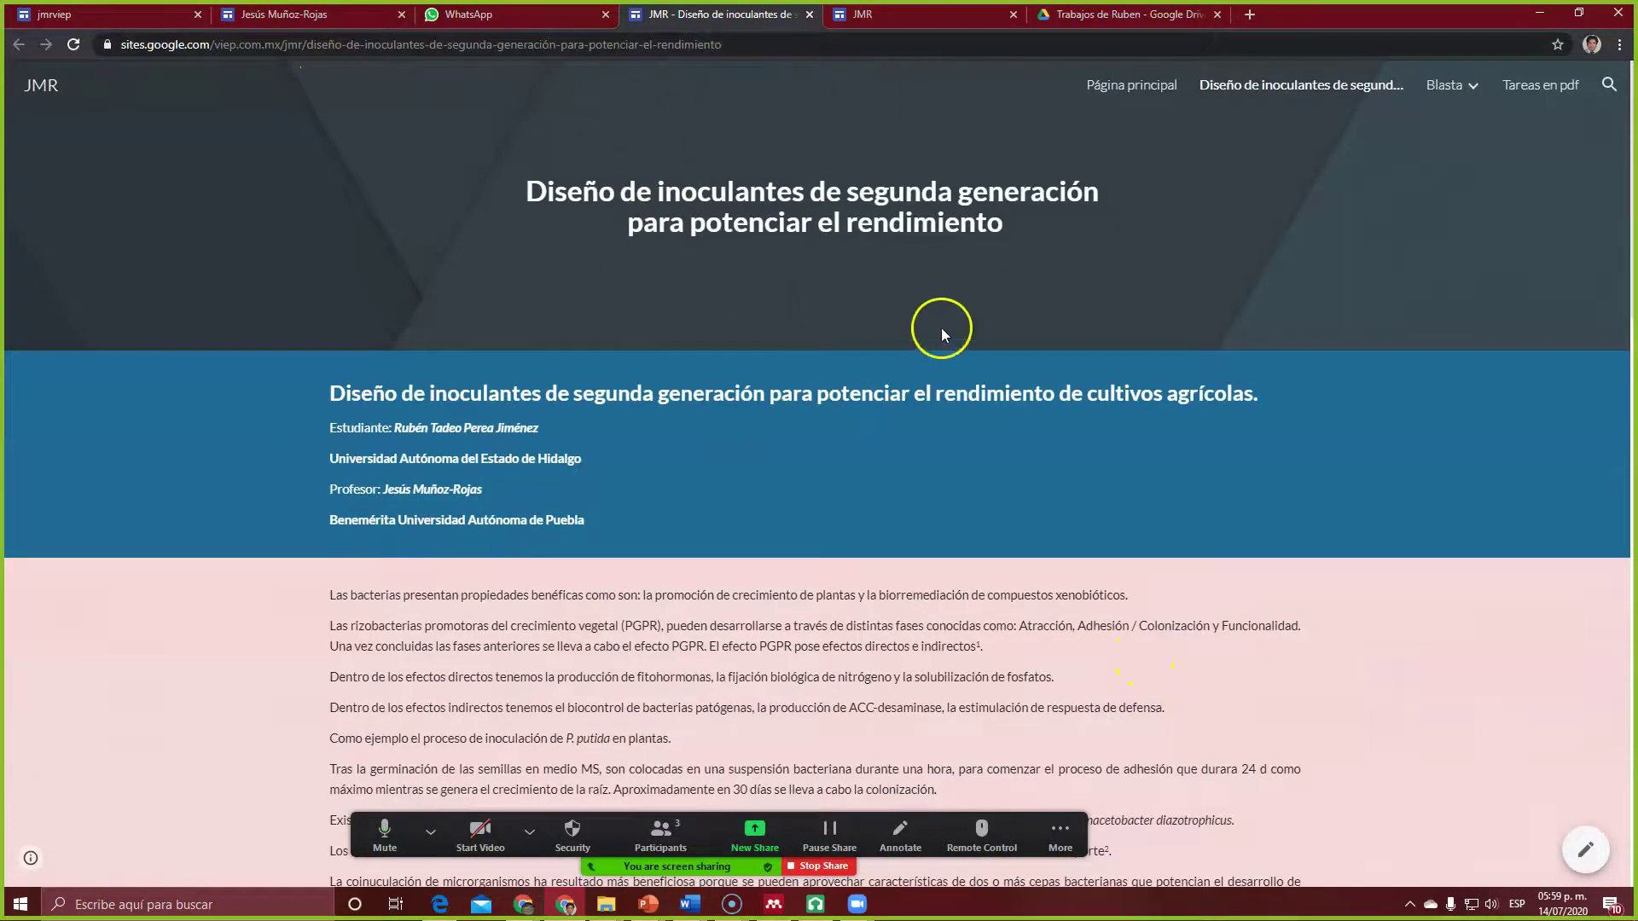
{"action": "scroll", "coordinate": [782, 406], "scroll_direction": "down", "scroll_amount": 10}
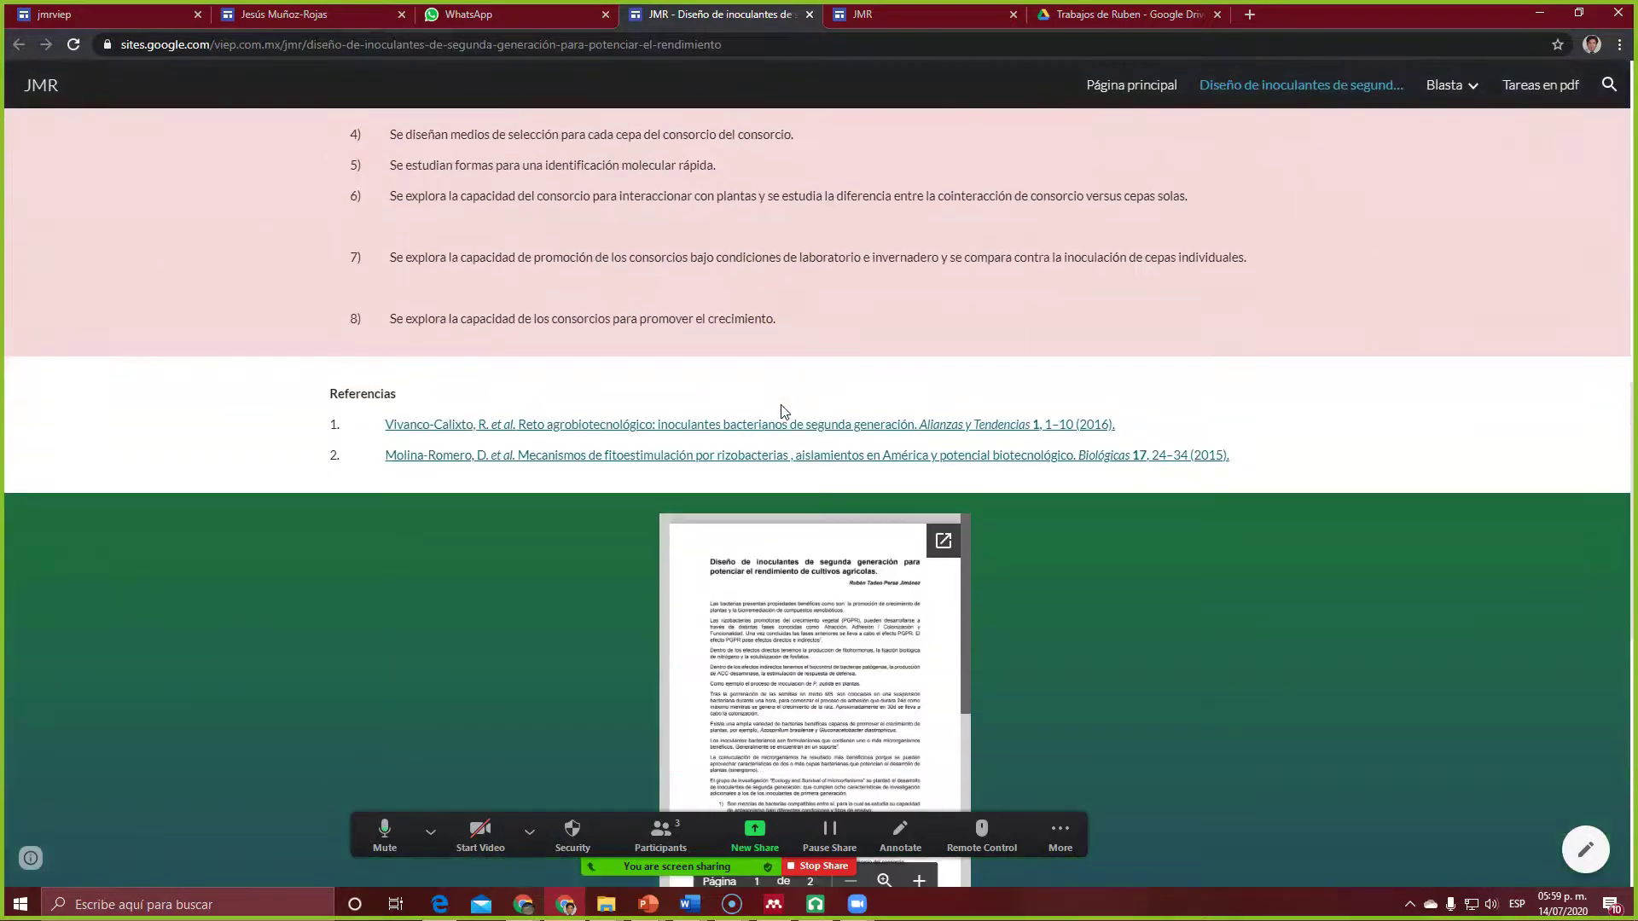
{"action": "scroll", "coordinate": [784, 412], "scroll_direction": "up", "scroll_amount": 10}
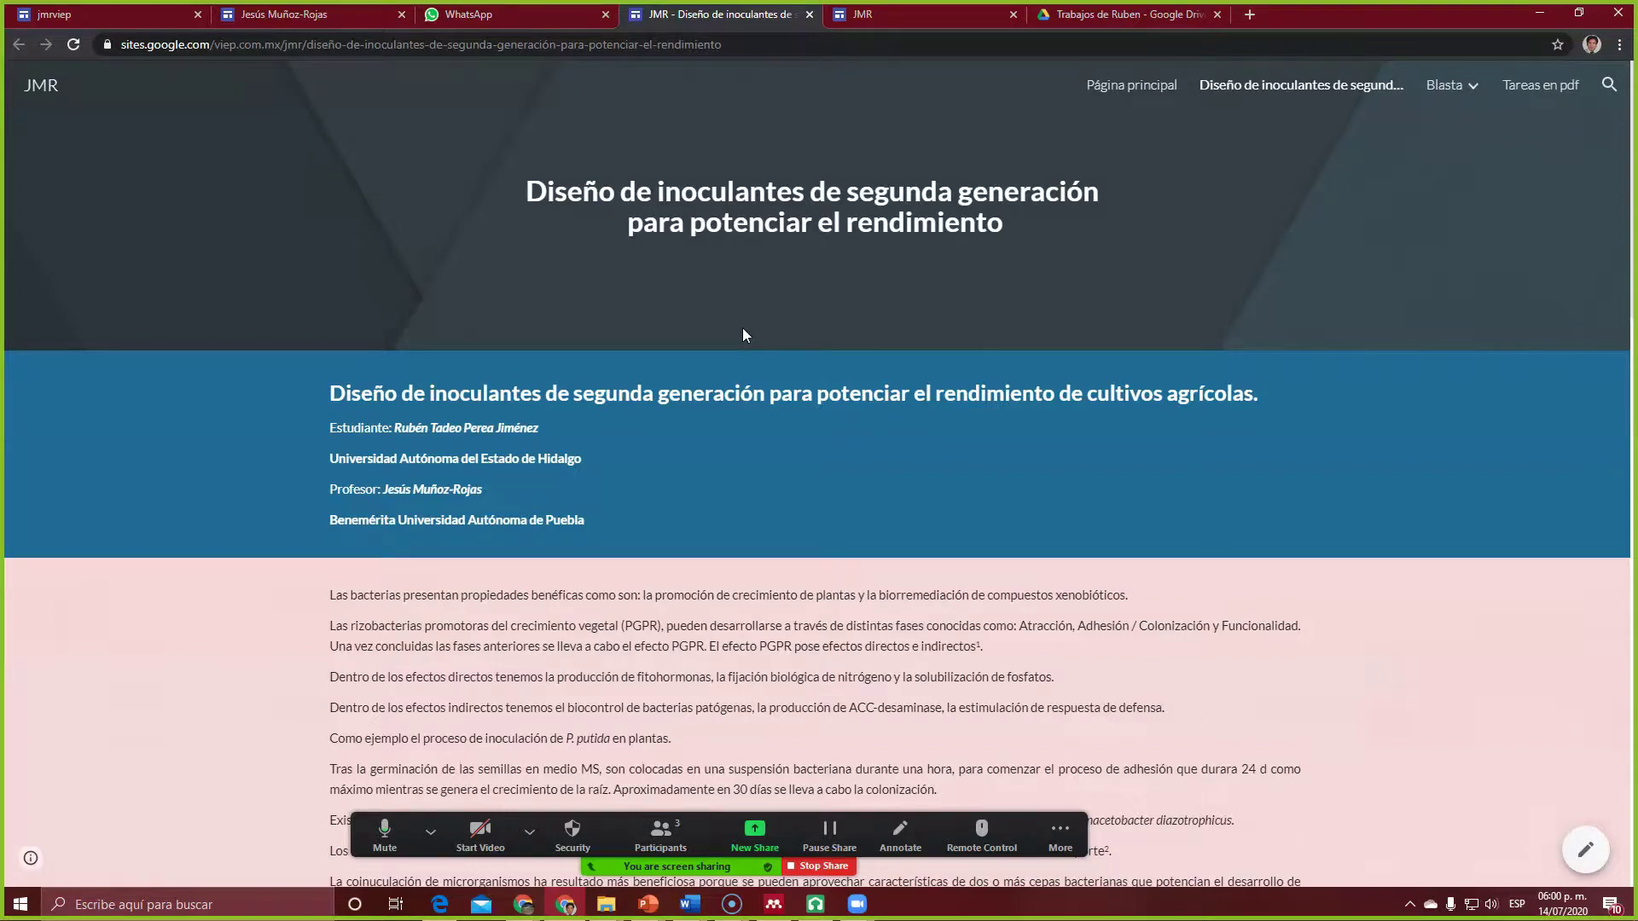
{"action": "left_click", "coordinate": [721, 44]}
{"action": "key", "text": "ctrl+c"}
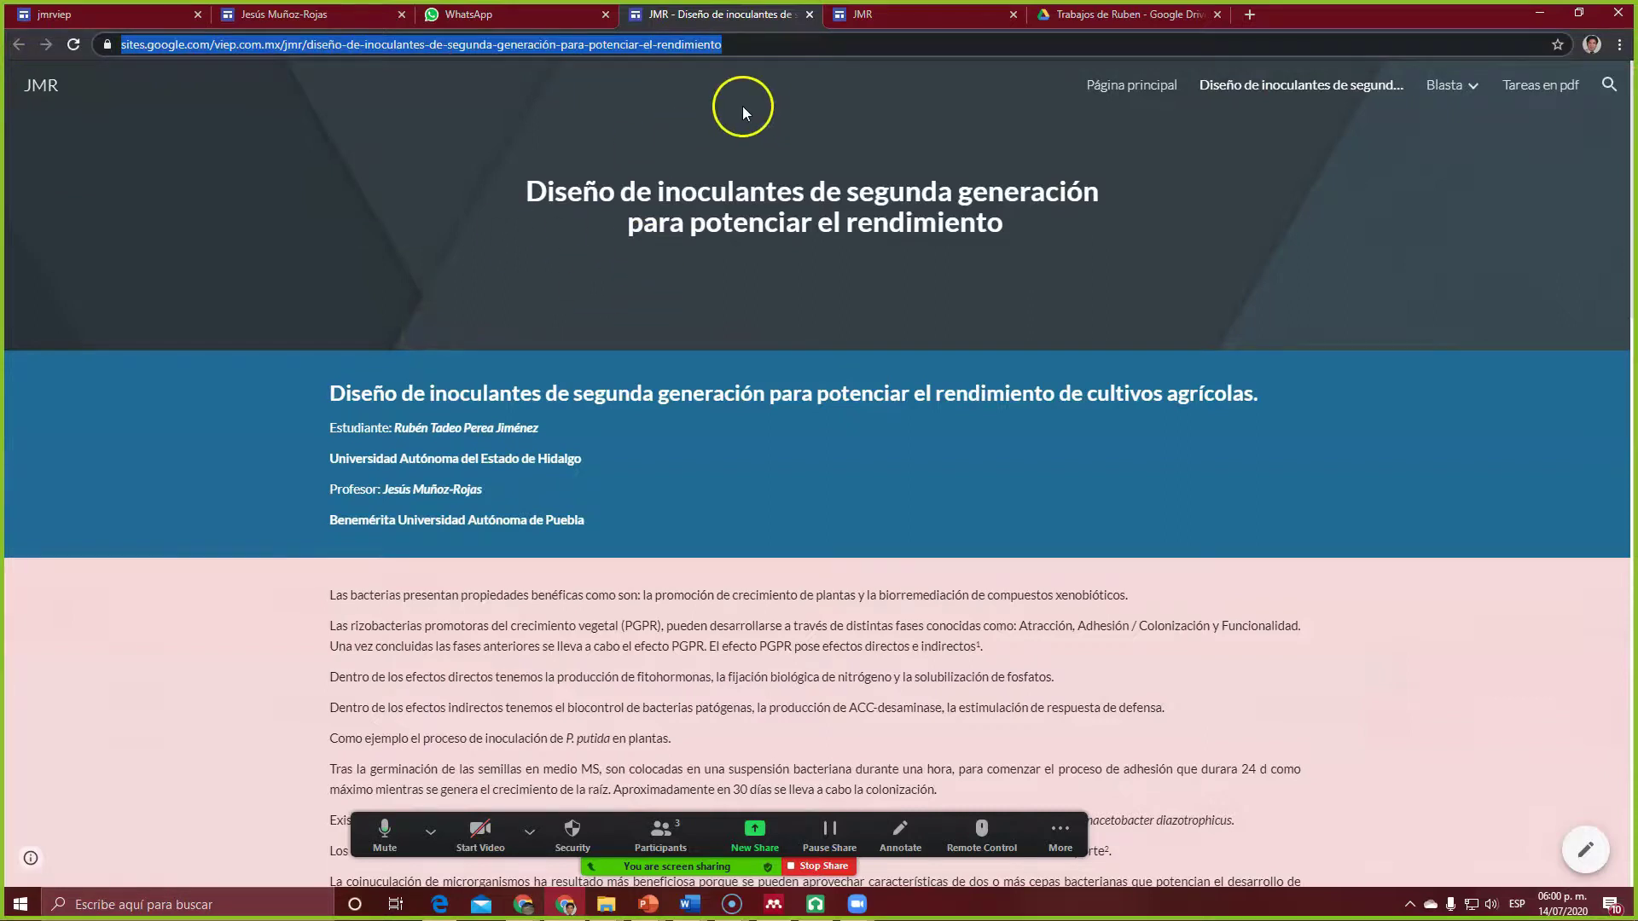
{"action": "left_click", "coordinate": [396, 330]}
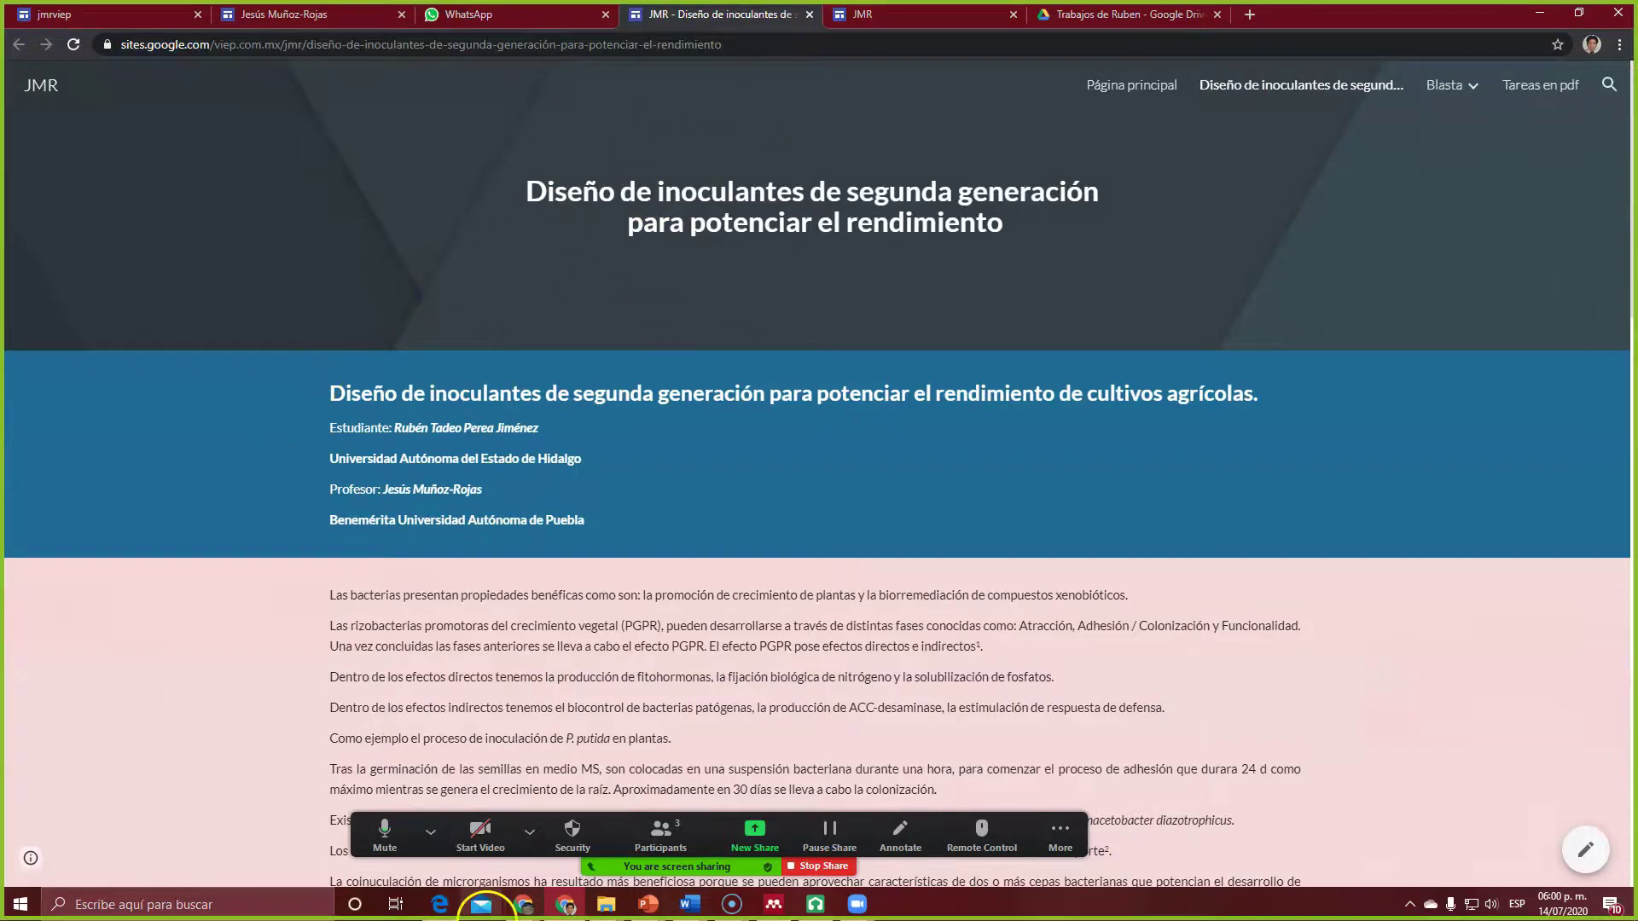
Step: Load the published site URL in a new Edge tab and scroll down to the responses sheet
{"action": "left_click", "coordinate": [439, 905]}
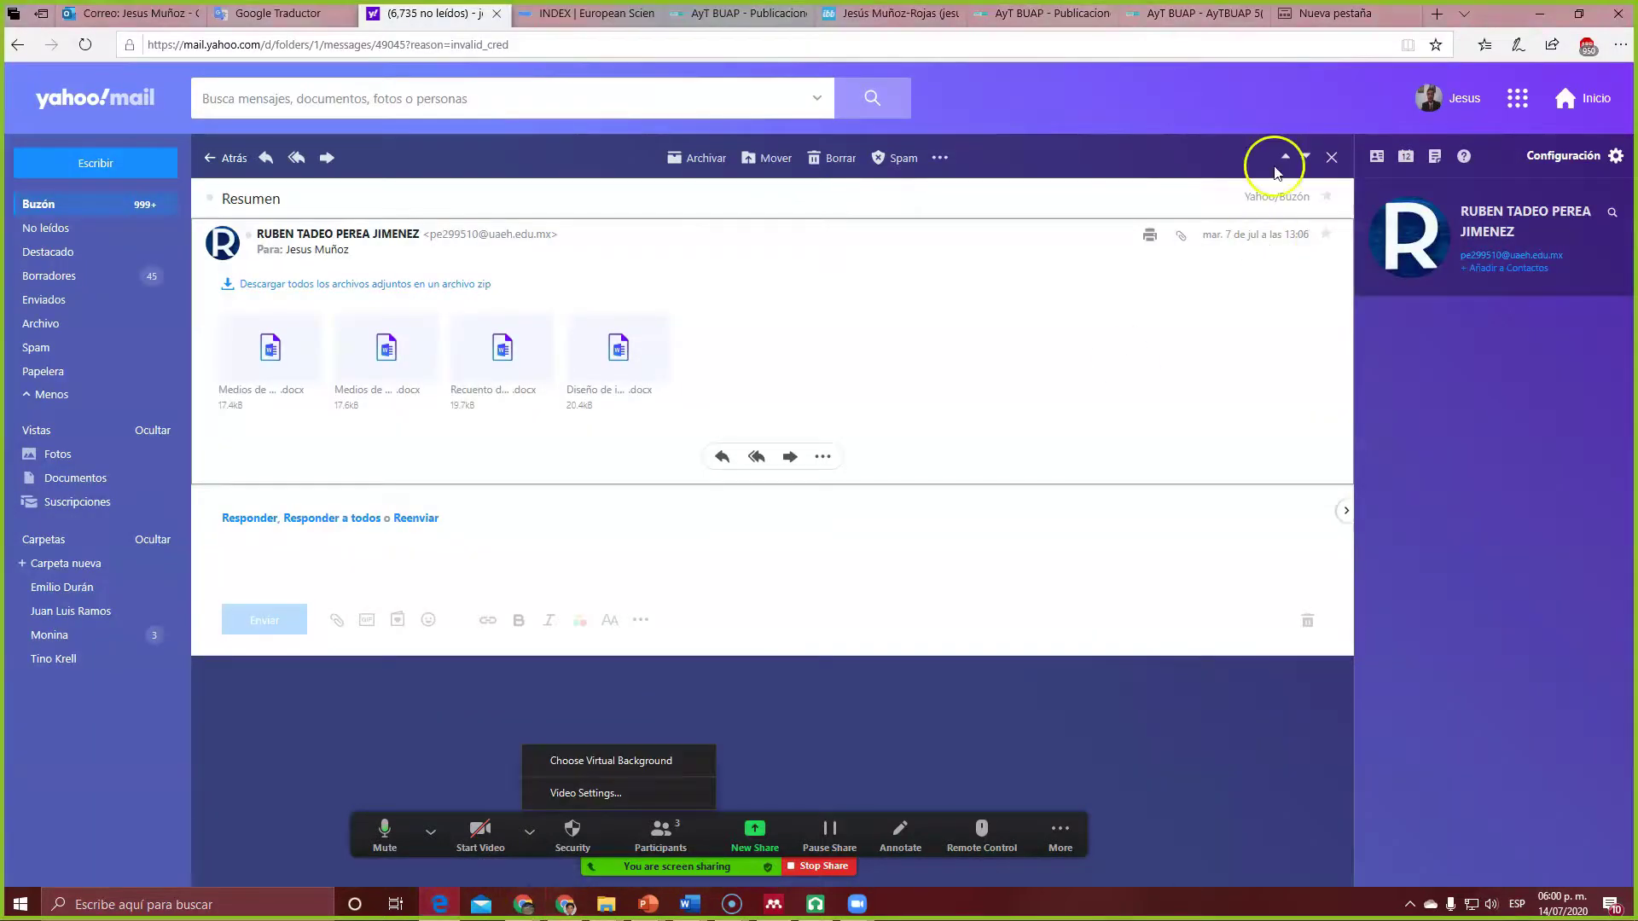
{"action": "left_click", "coordinate": [1436, 13]}
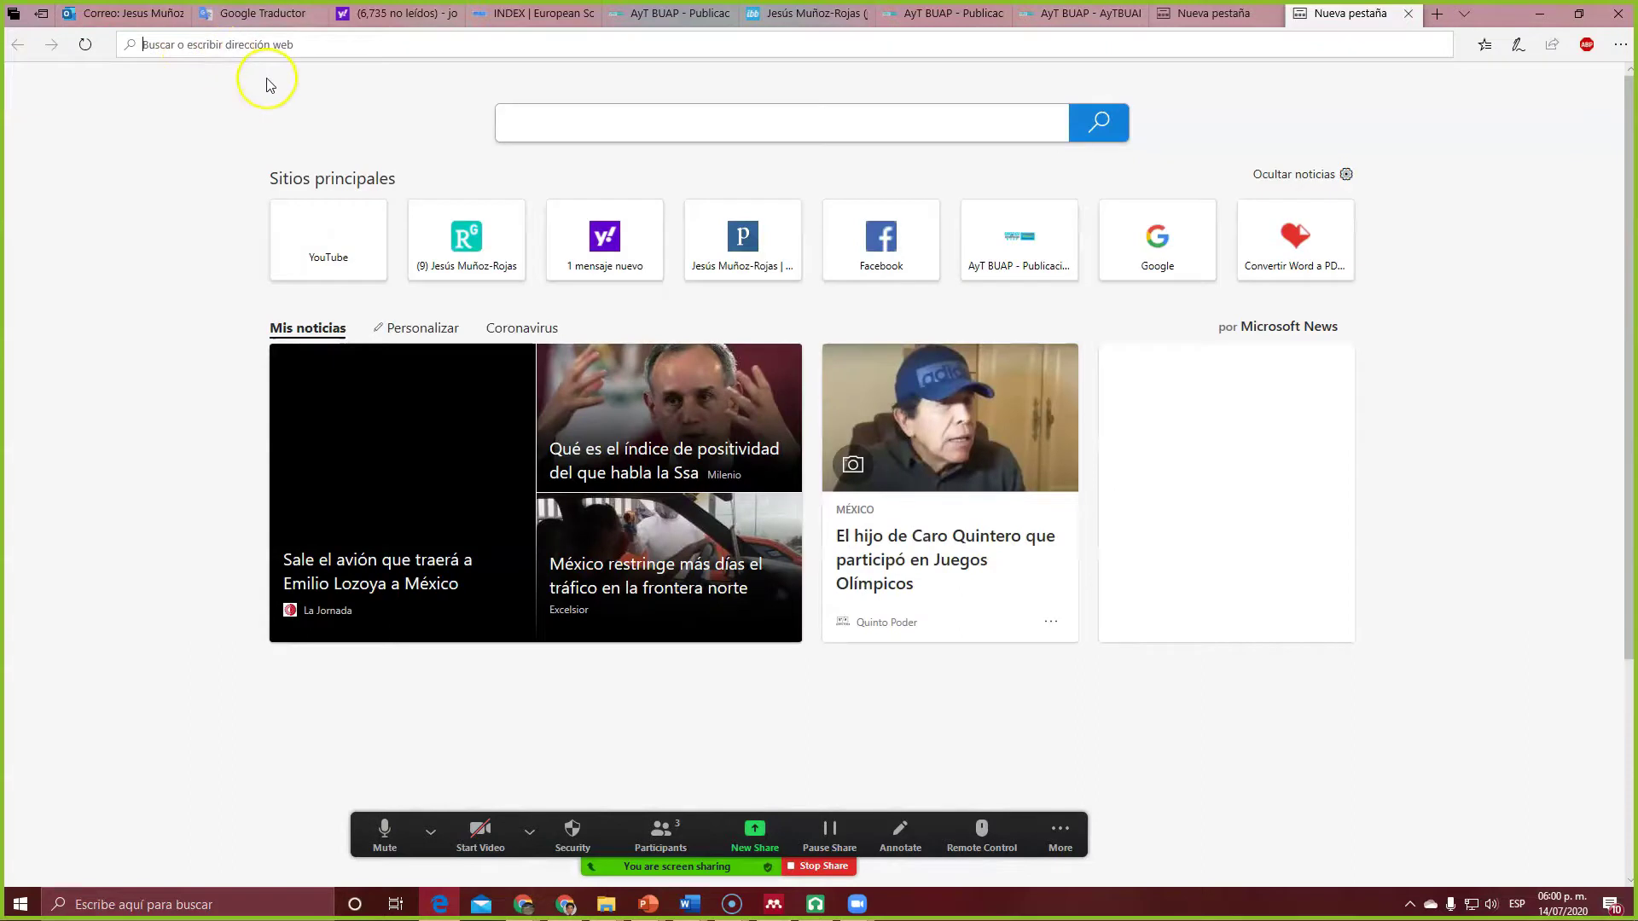
{"action": "key", "text": "ctrl+v"}
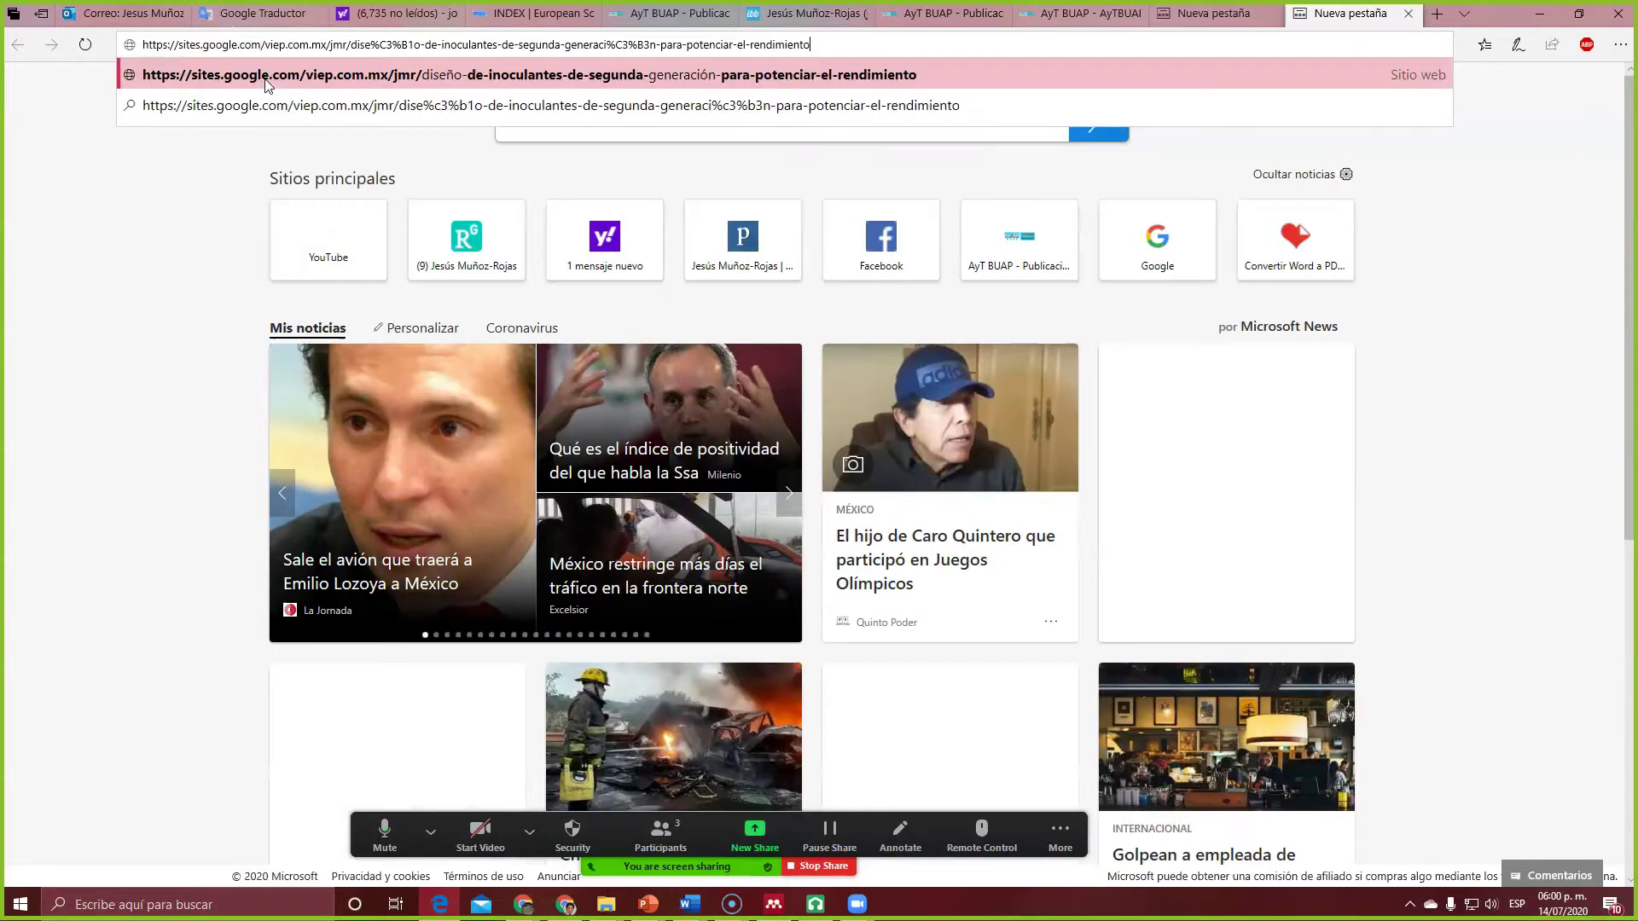
{"action": "key", "text": "Return"}
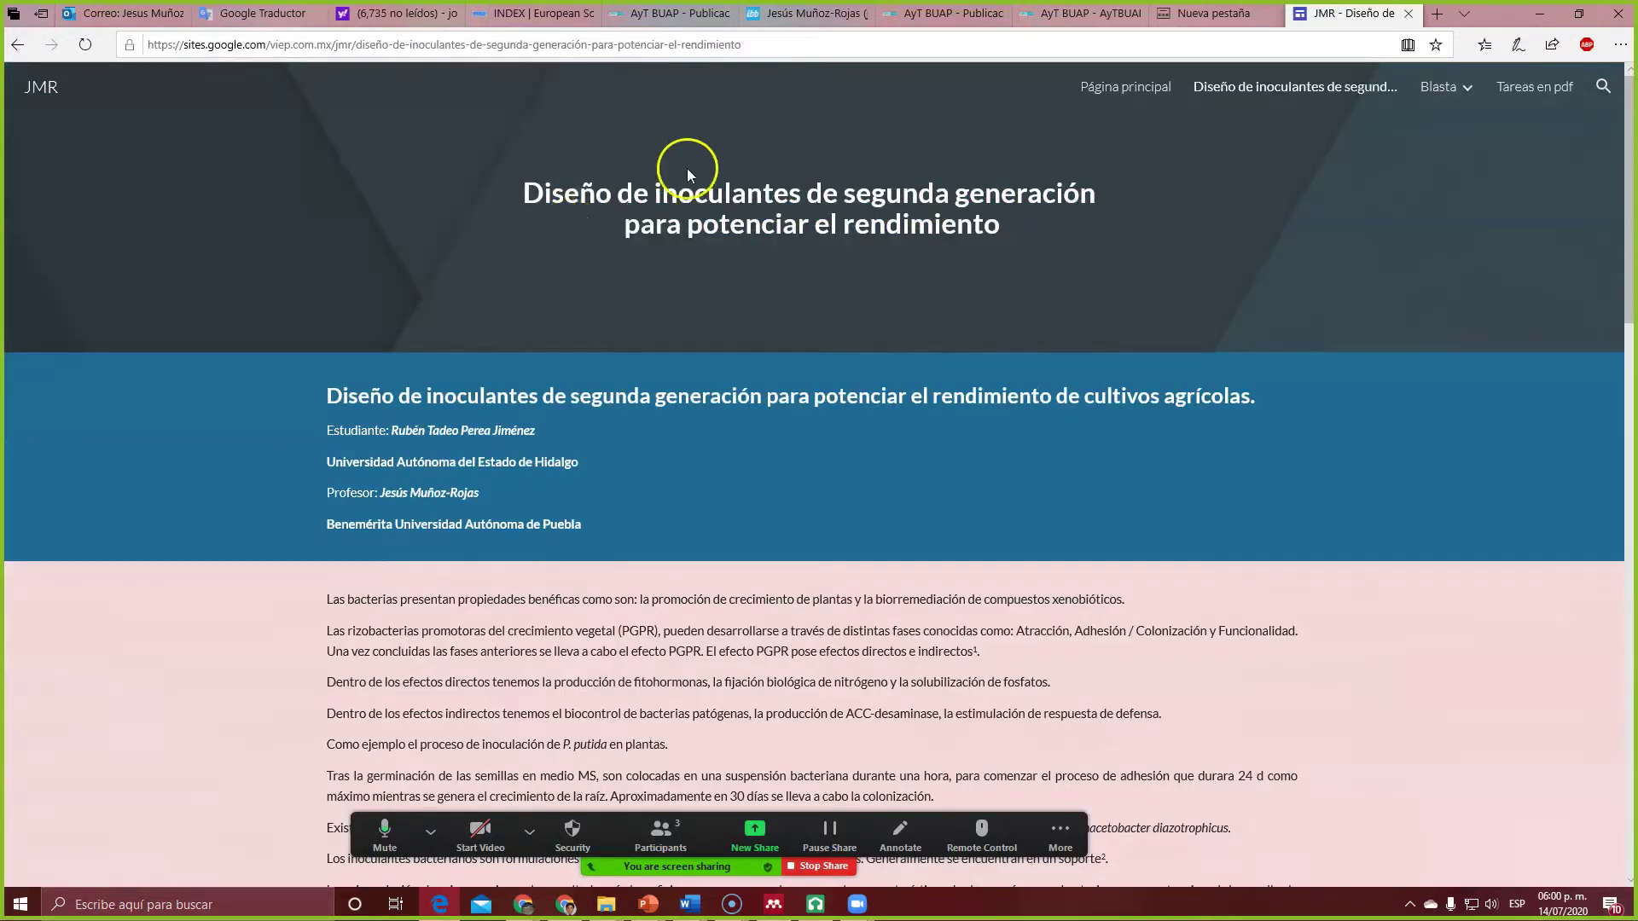
{"action": "scroll", "coordinate": [720, 339], "scroll_direction": "down", "scroll_amount": 15}
{"action": "scroll", "coordinate": [718, 343], "scroll_direction": "down", "scroll_amount": 10}
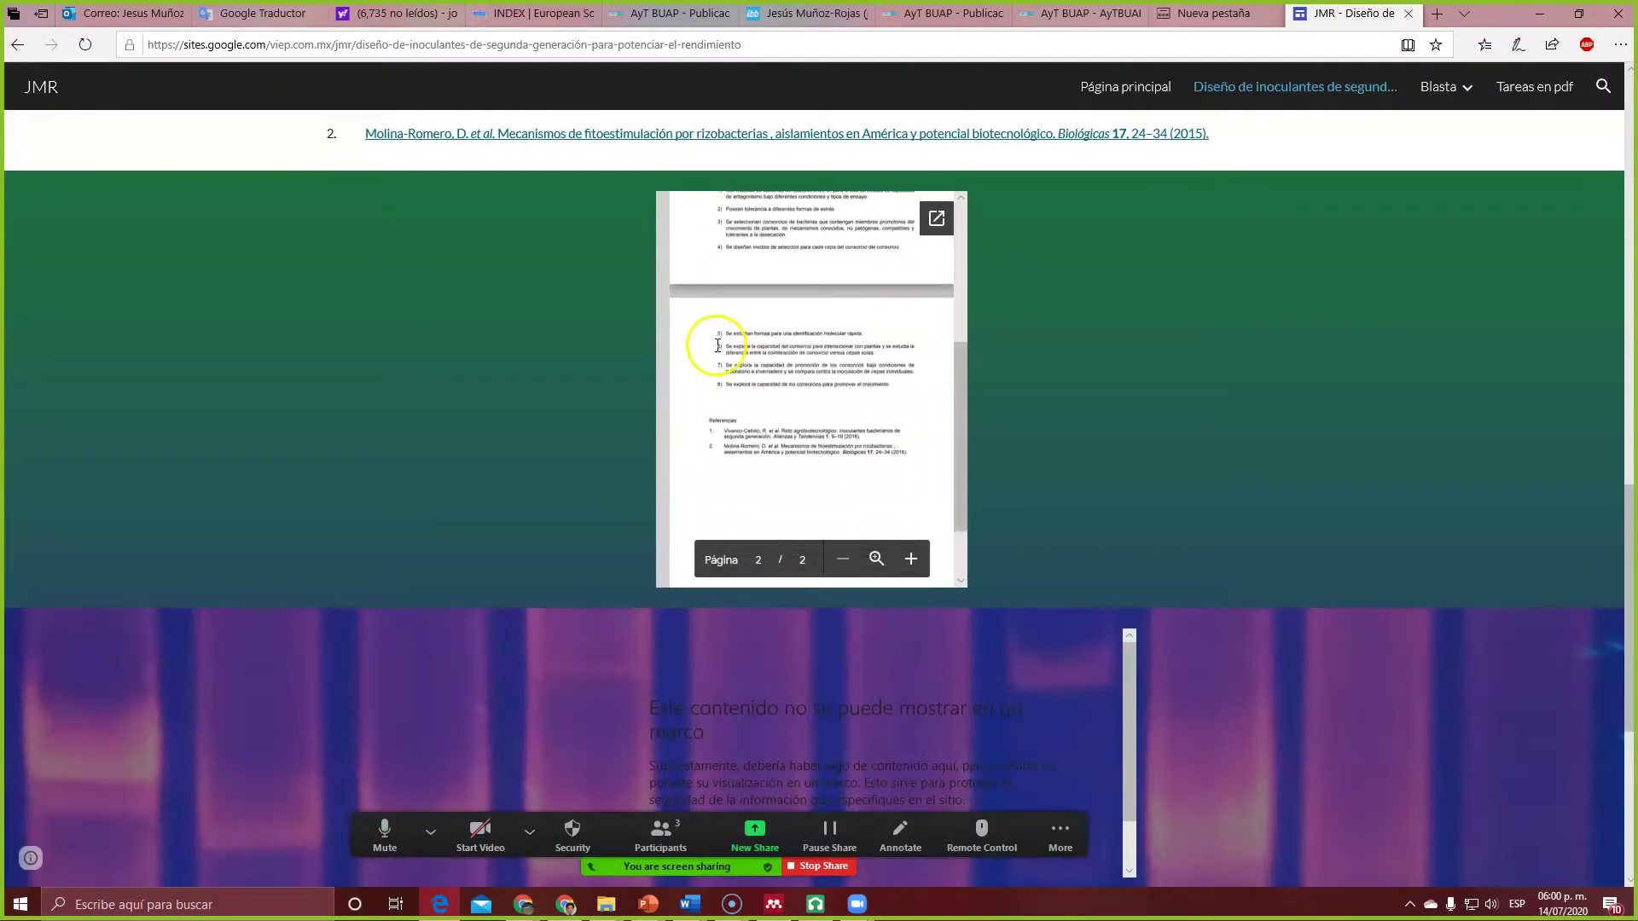